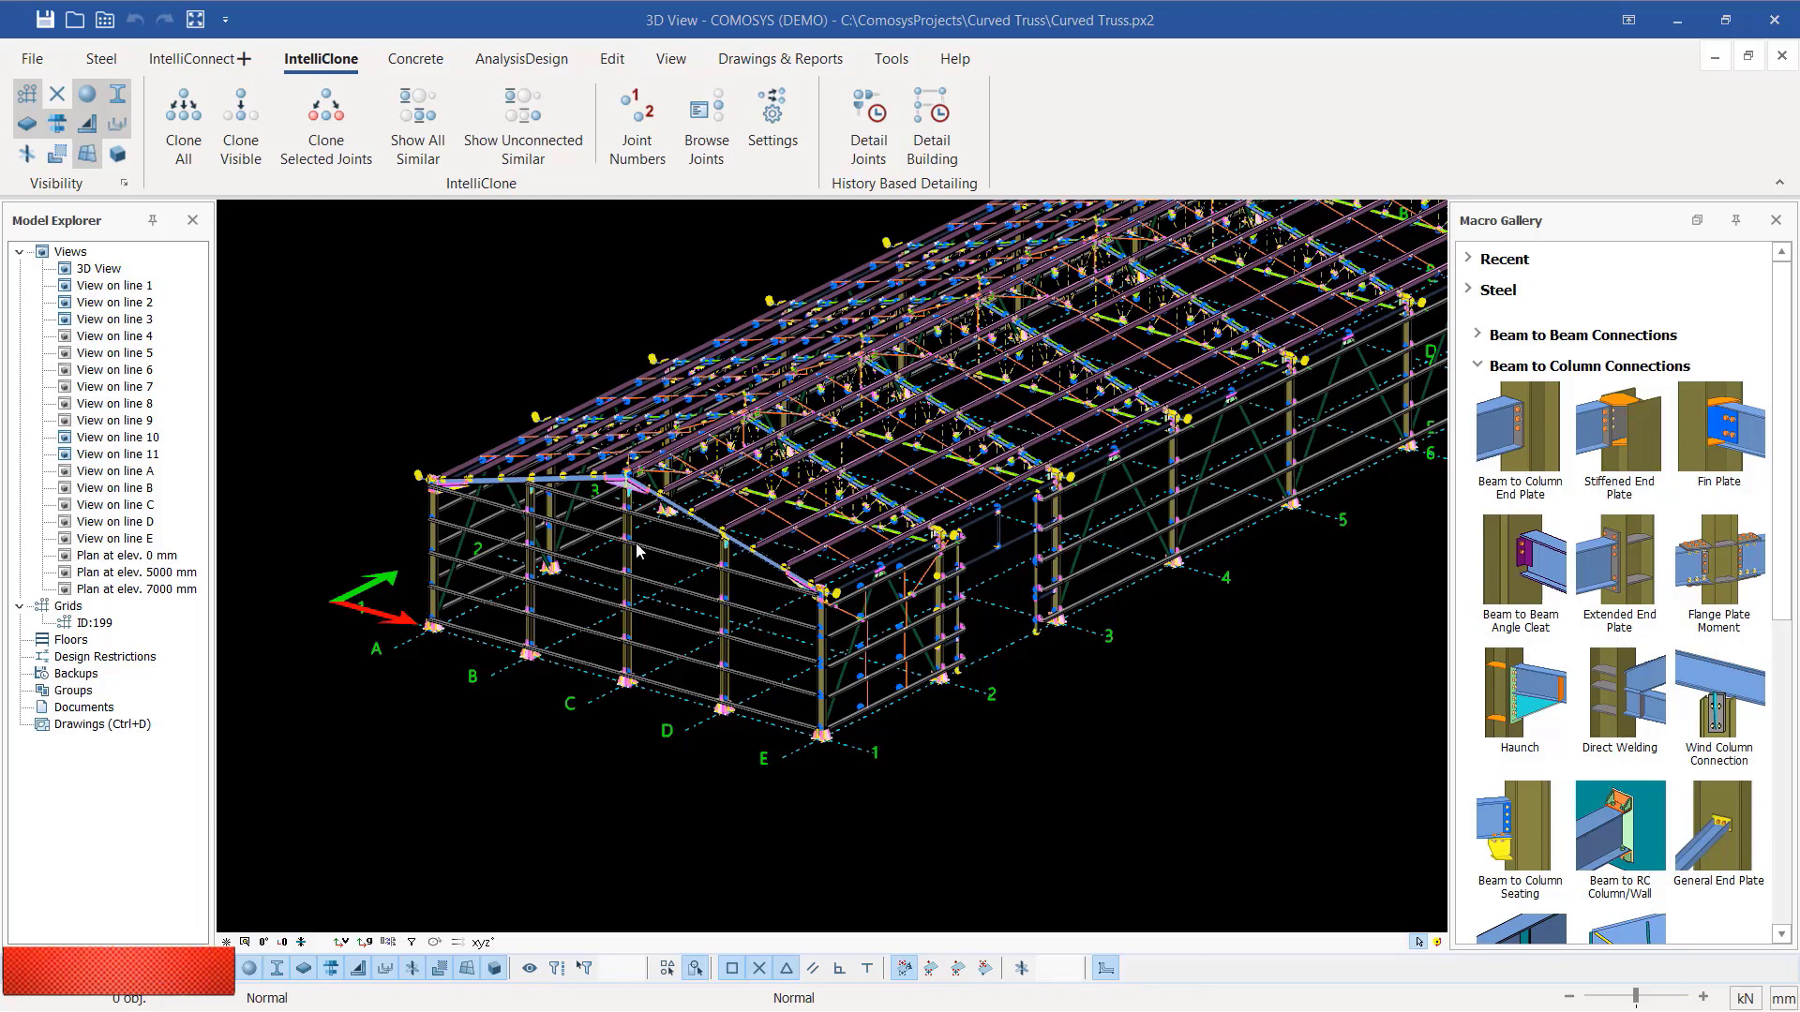
Examine the steel building's girt and column connections, roof purlins, trusses, side openings and overall frame in the 3D view.
scroll(641, 551, up, 6)
scroll(833, 530, up, 8)
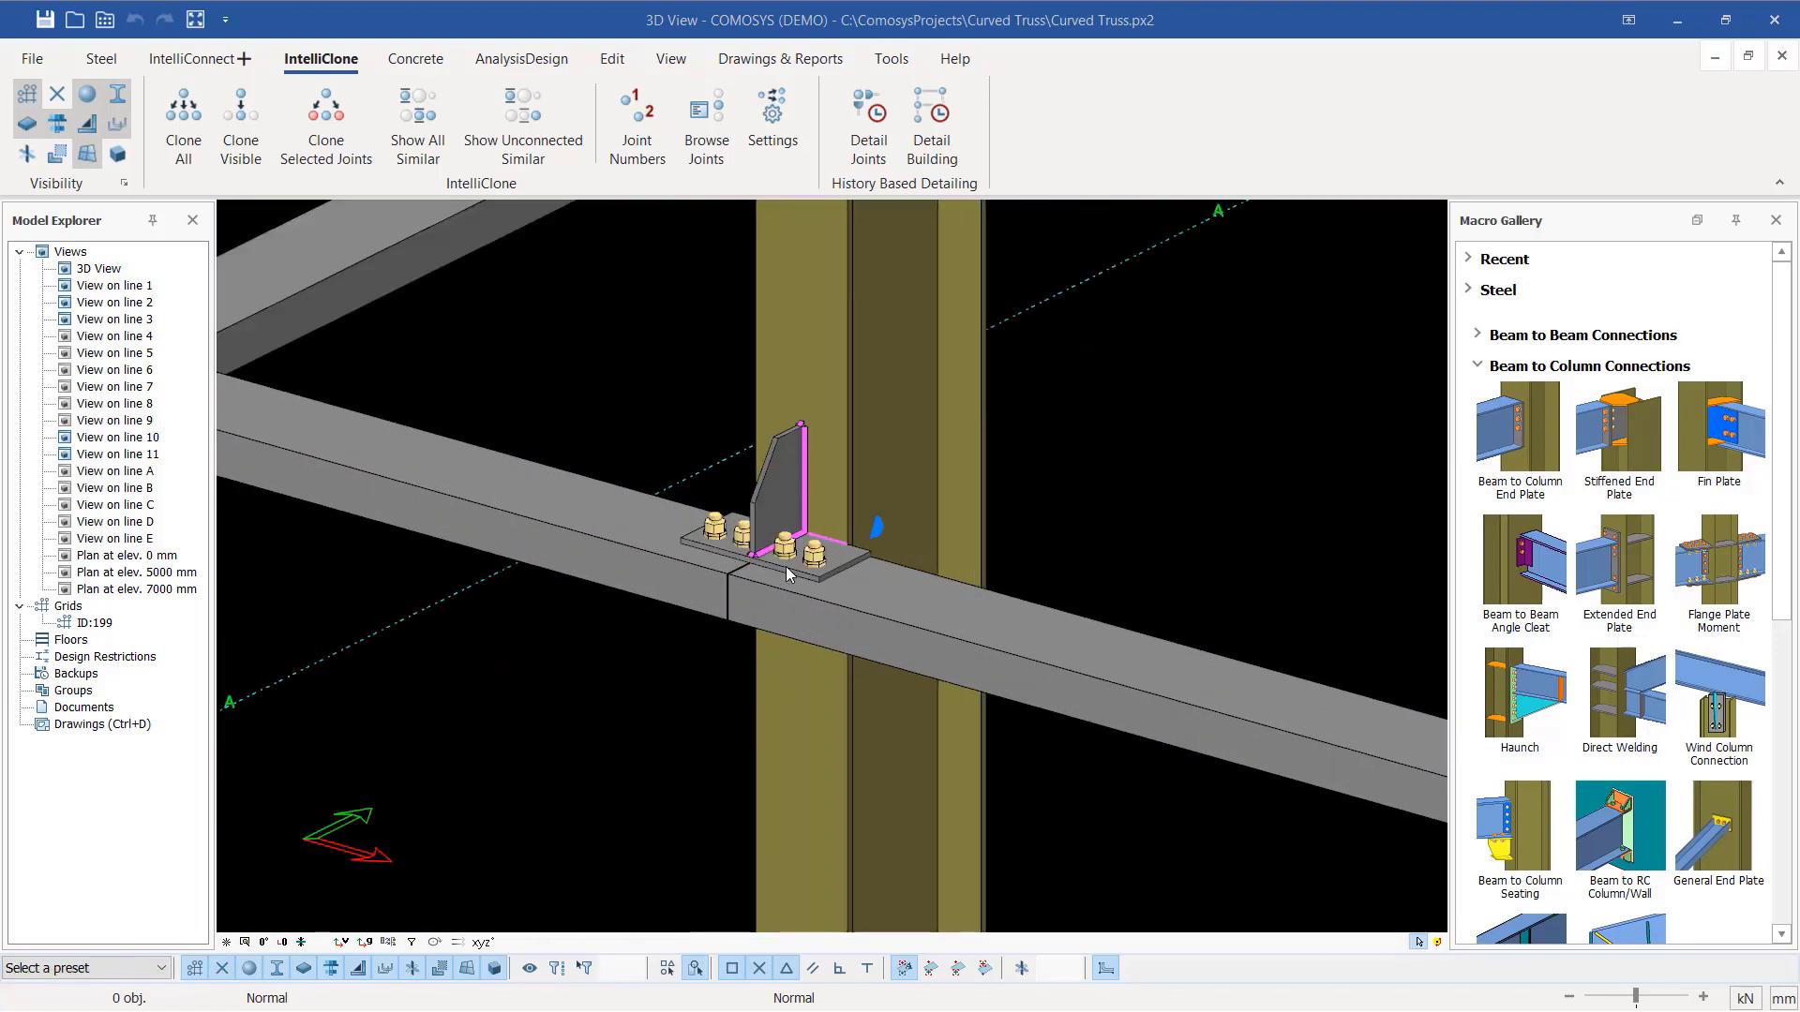
ctrl+middle_drag(877, 525, 1003, 525)
scroll(873, 615, down, 8)
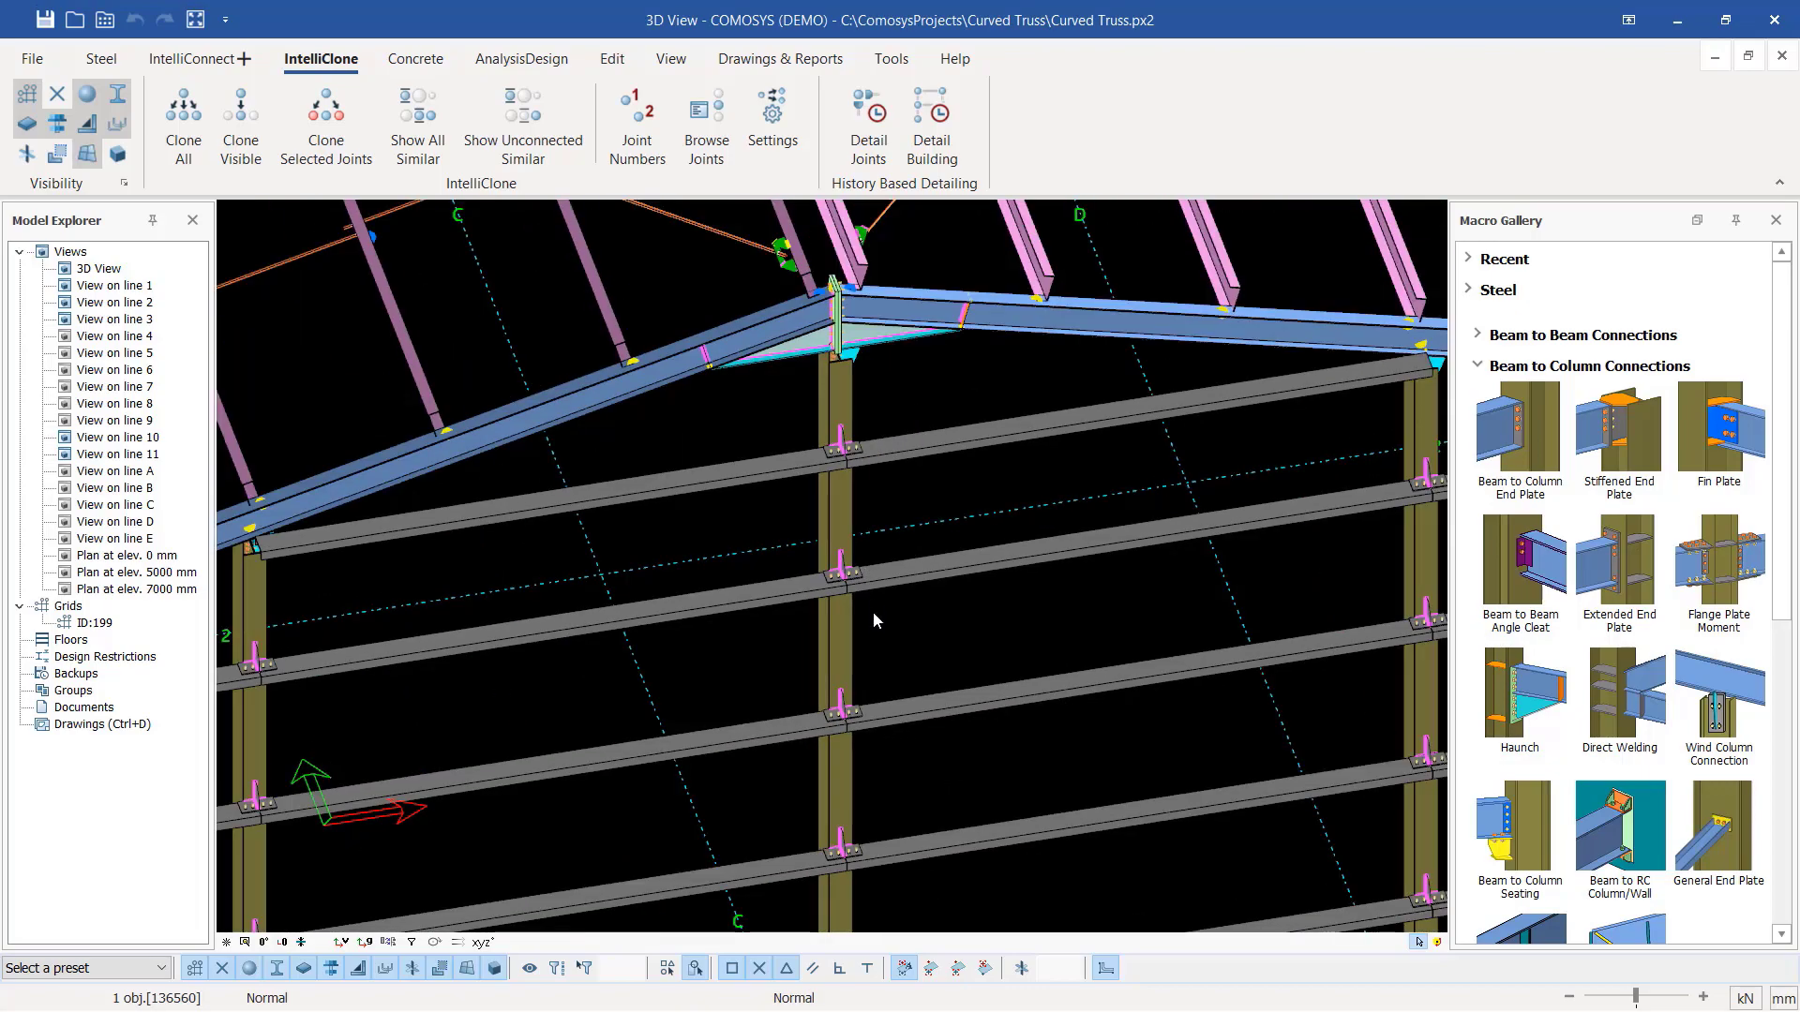
scroll(871, 615, down, 10)
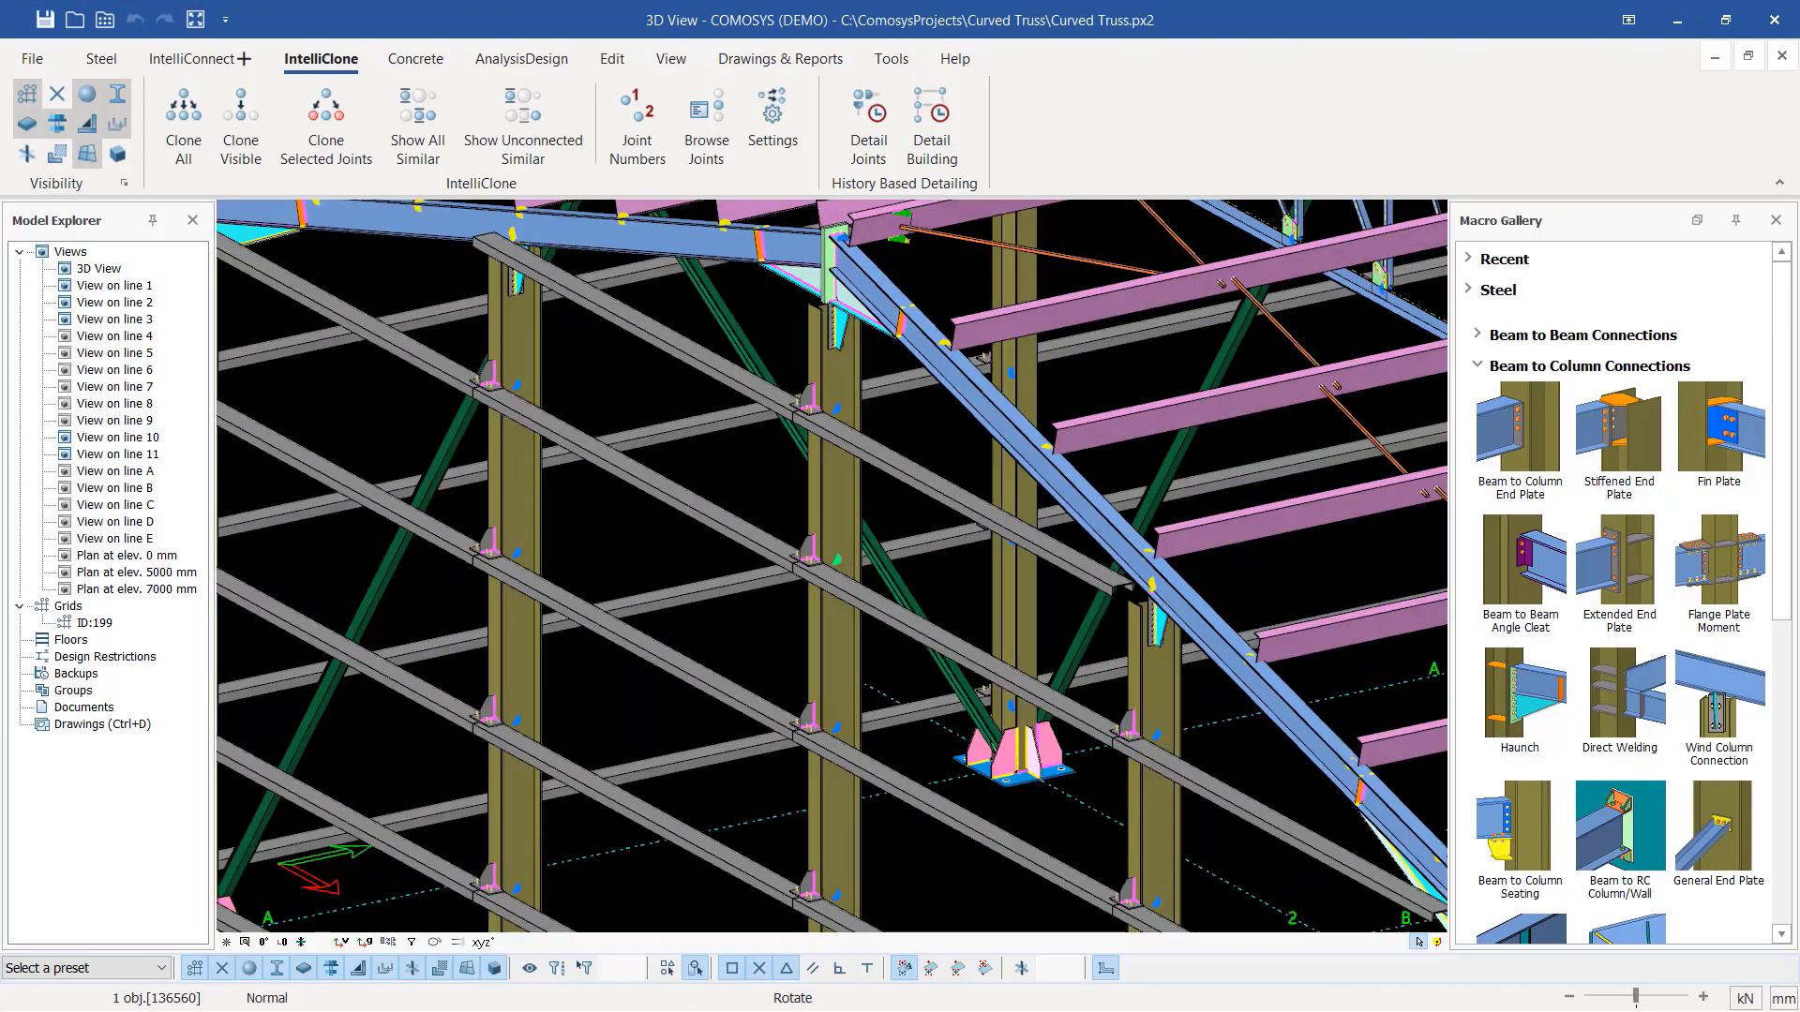
scroll(1086, 614, up, 10)
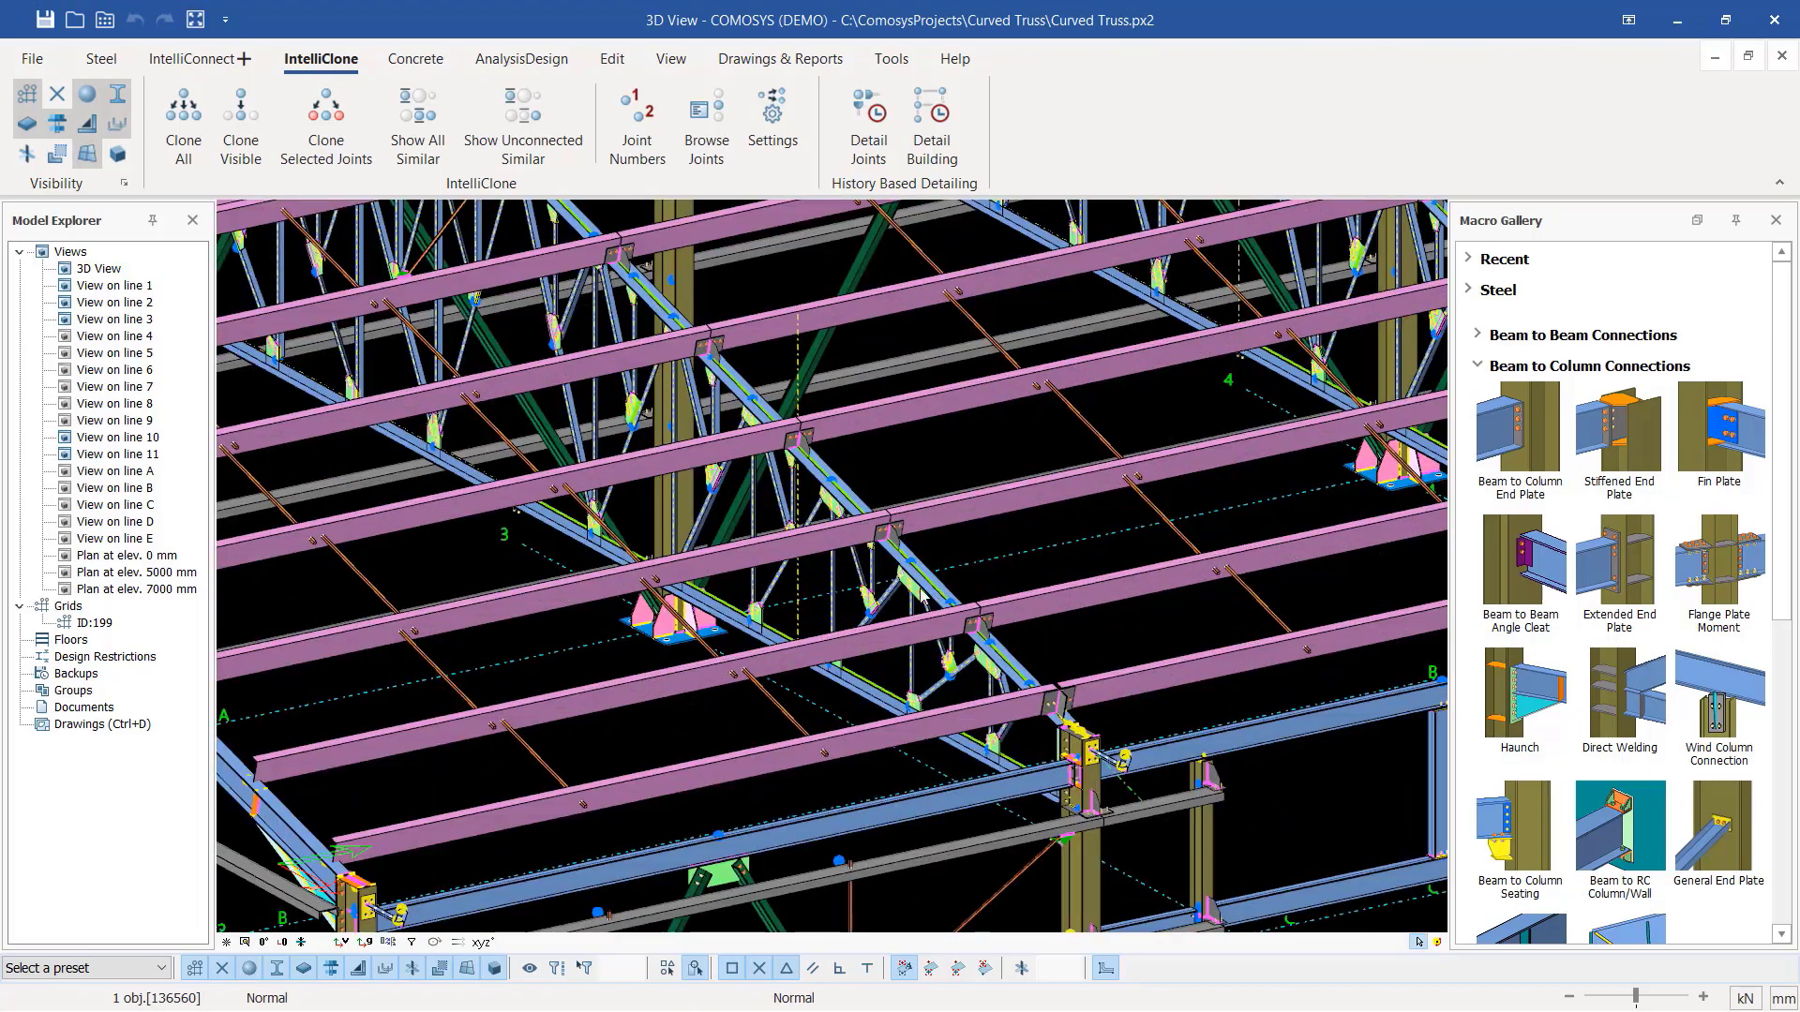
scroll(920, 593, down, 10)
scroll(630, 506, up, 10)
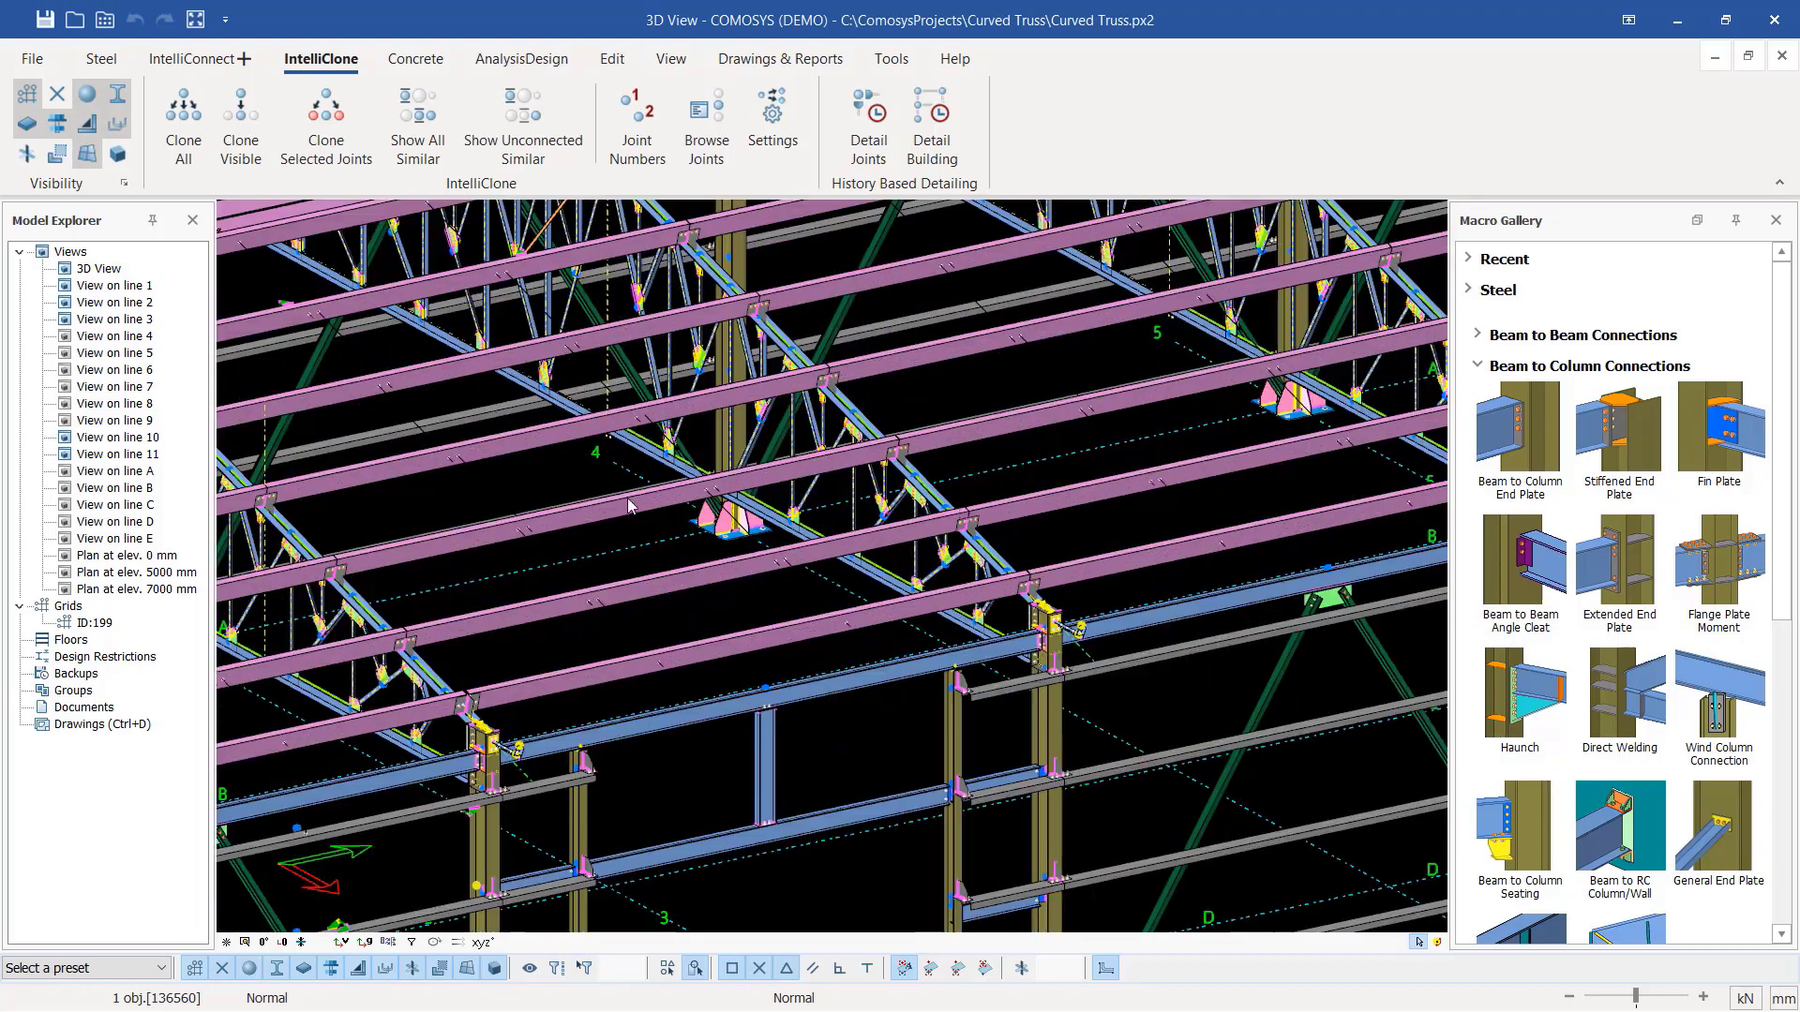
scroll(628, 506, down, 3)
scroll(815, 778, up, 7)
scroll(892, 718, down, 2)
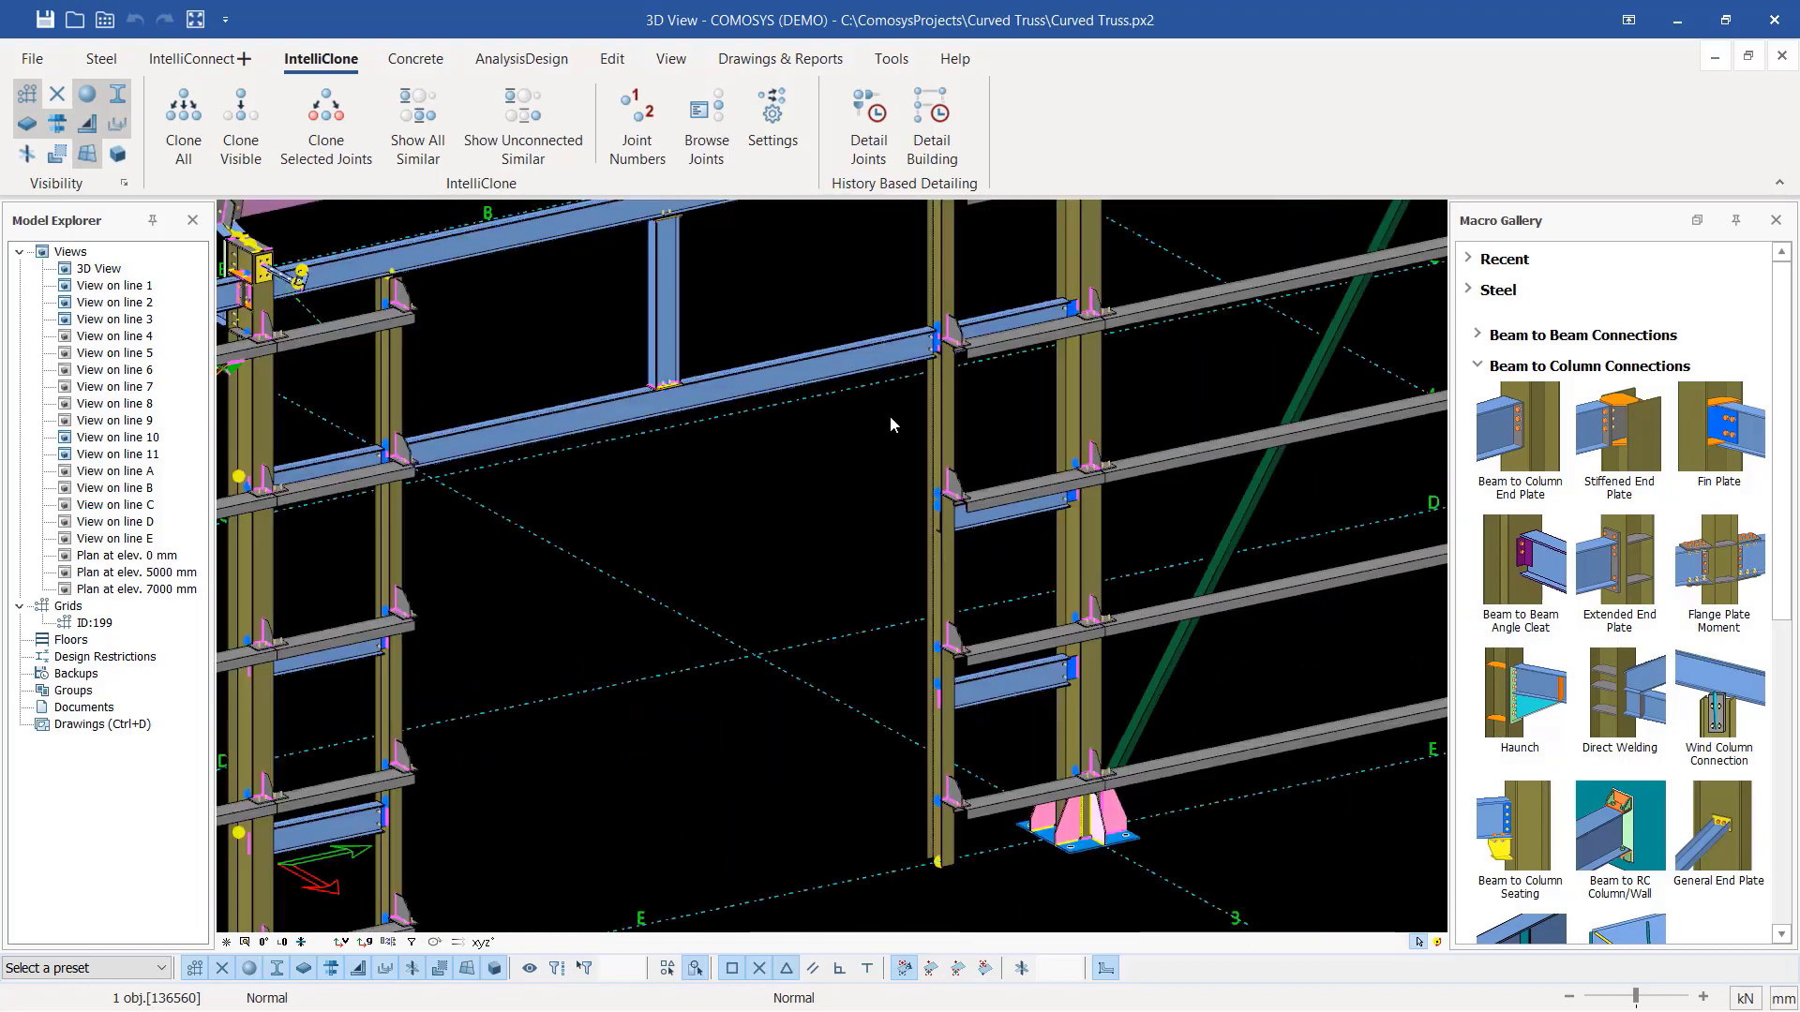
scroll(947, 657, down, 7)
middle_drag(996, 592, 900, 685)
scroll(969, 497, up, 8)
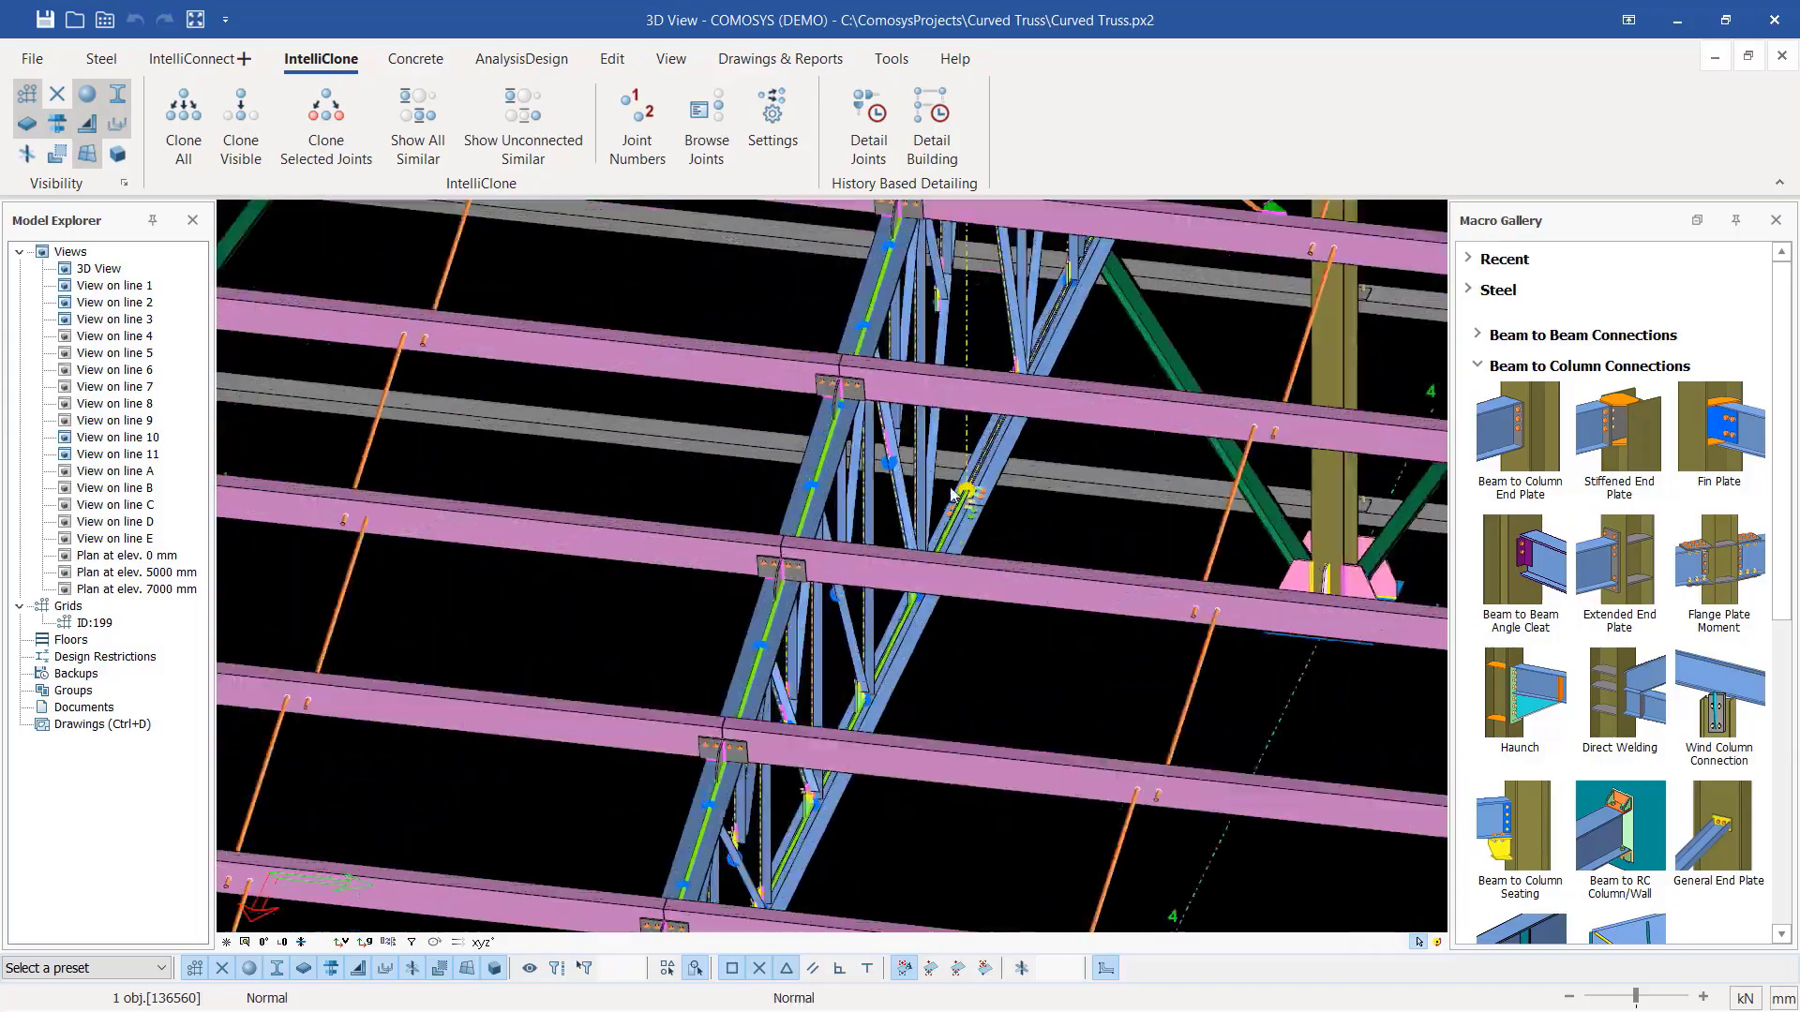
scroll(969, 497, down, 6)
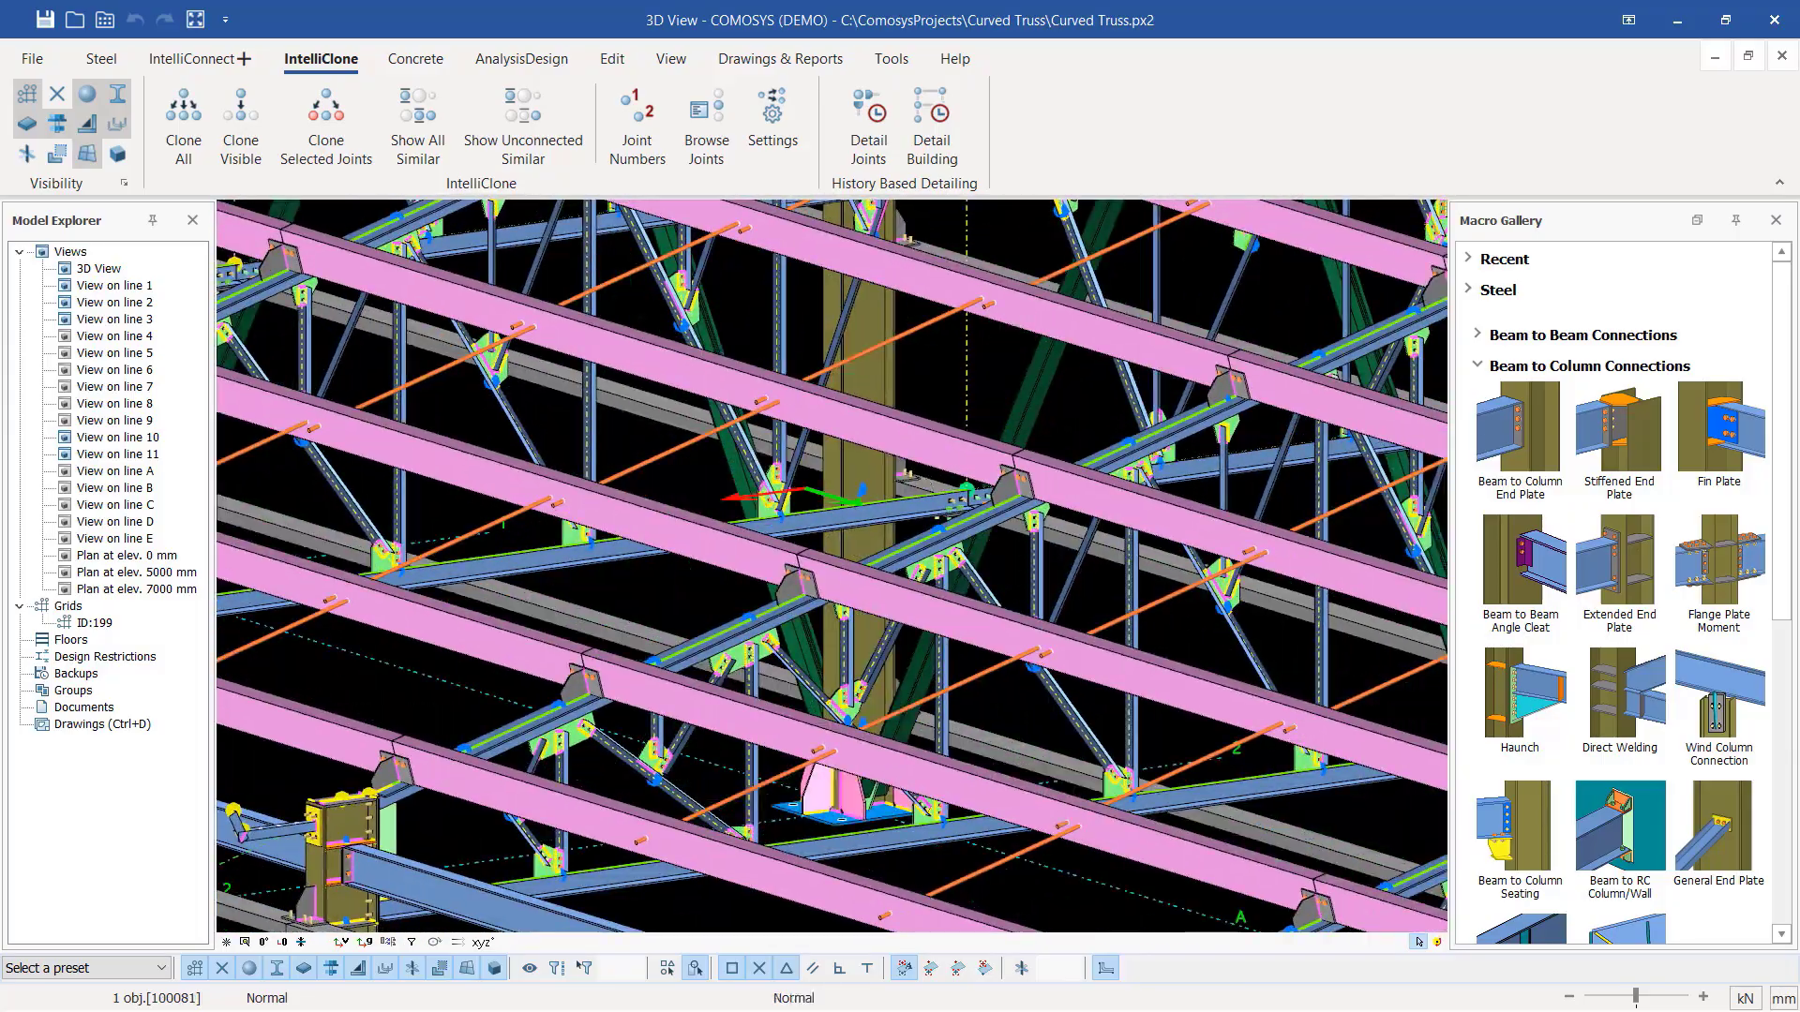
middle_drag(968, 497, 1117, 604)
scroll(973, 566, down, 6)
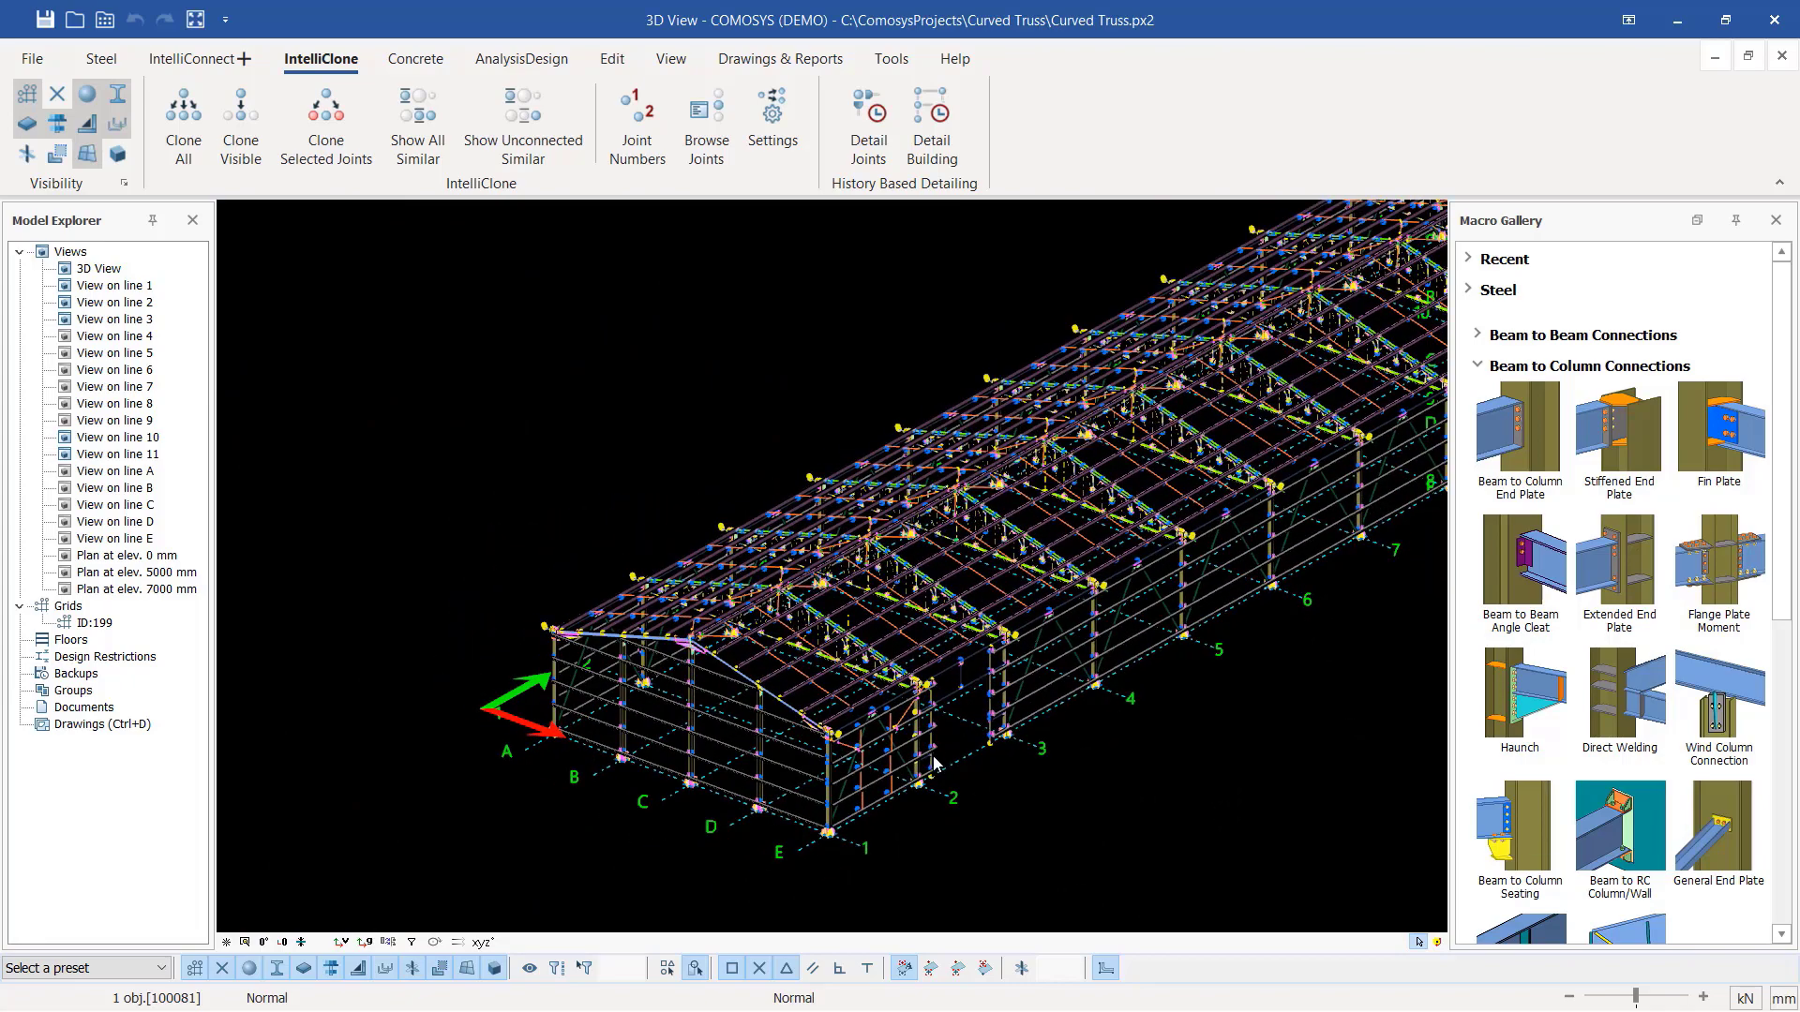
scroll(792, 783, up, 2)
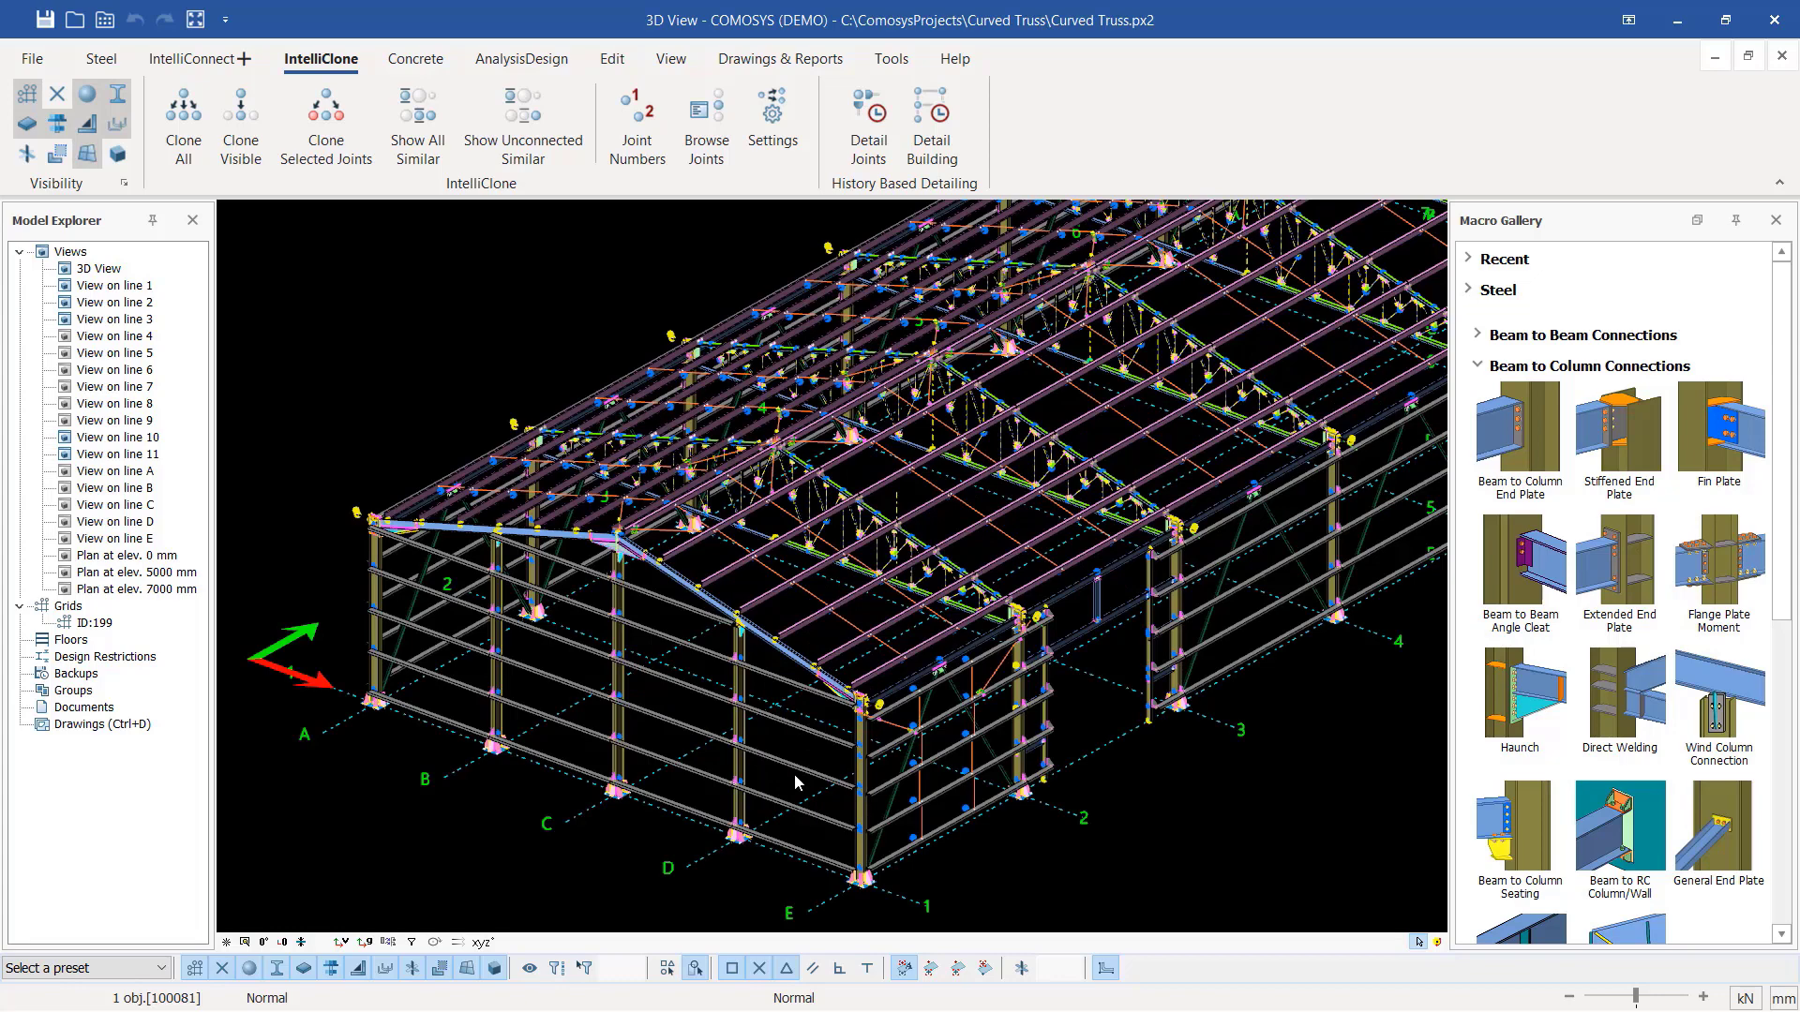
scroll(795, 783, up, 1)
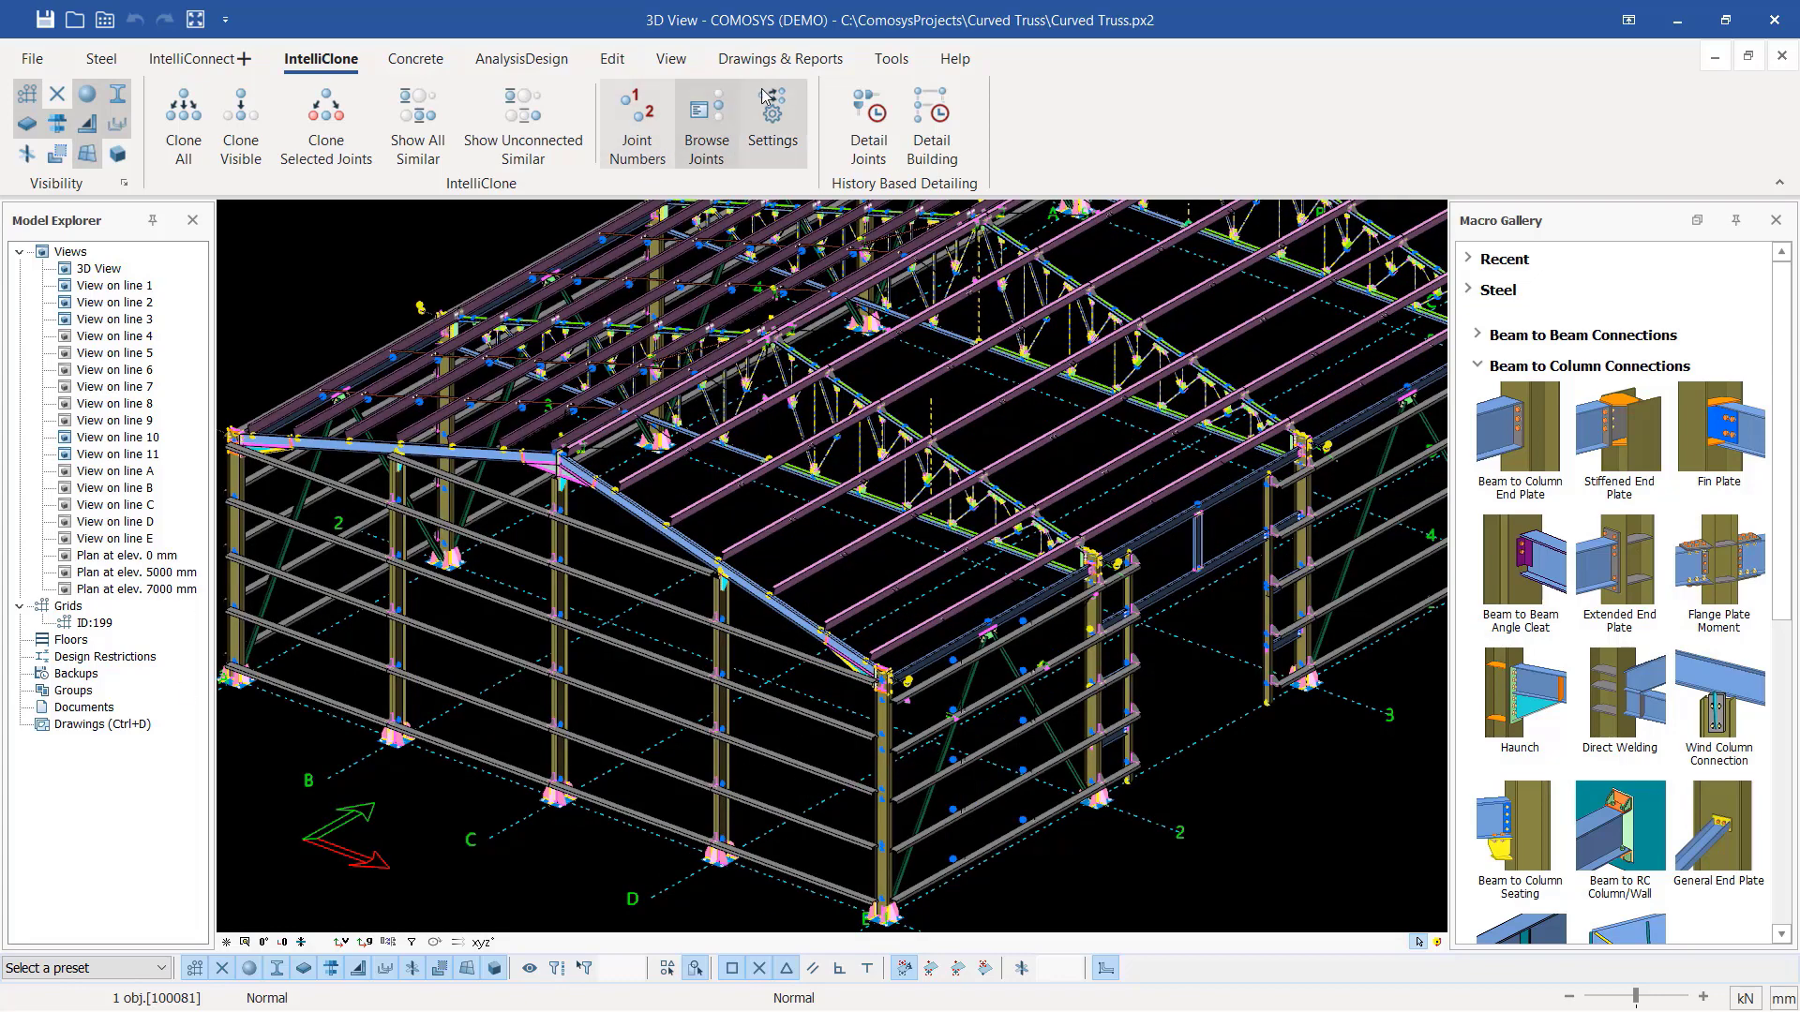
Number all parts and assemblies in the model with the Renumber All option and close the numbering options.
click(780, 58)
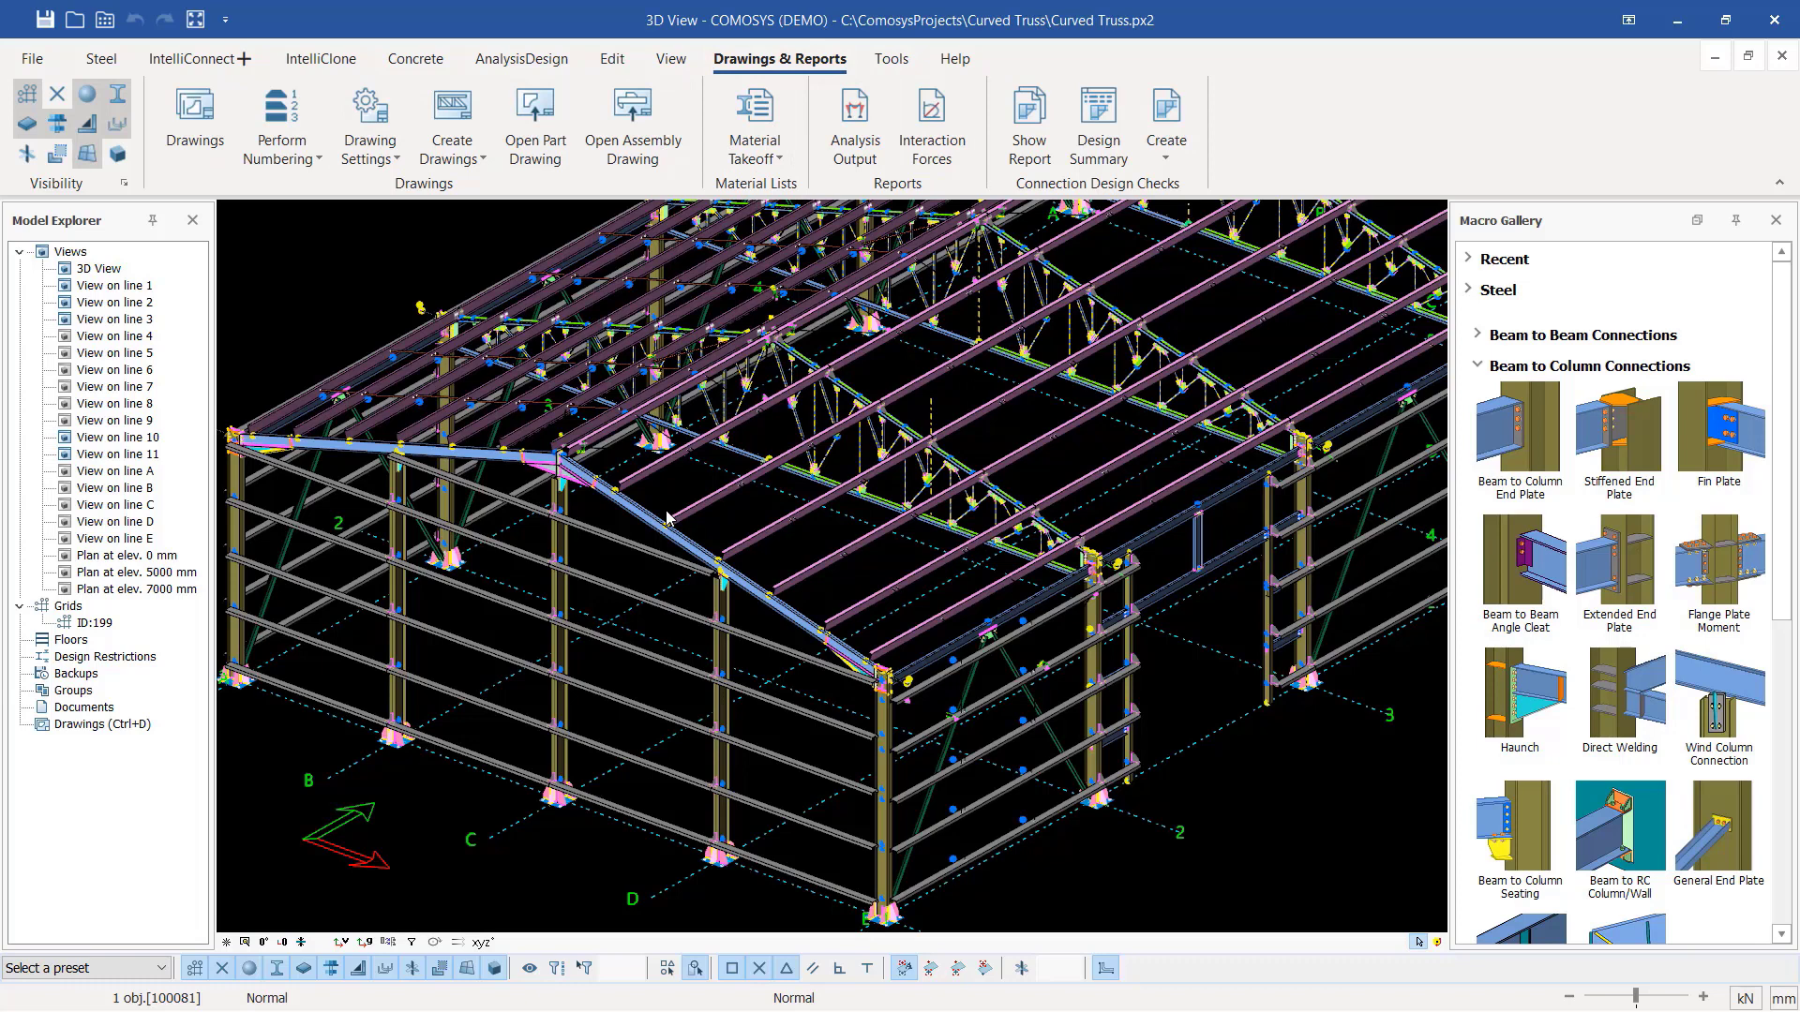
click(320, 161)
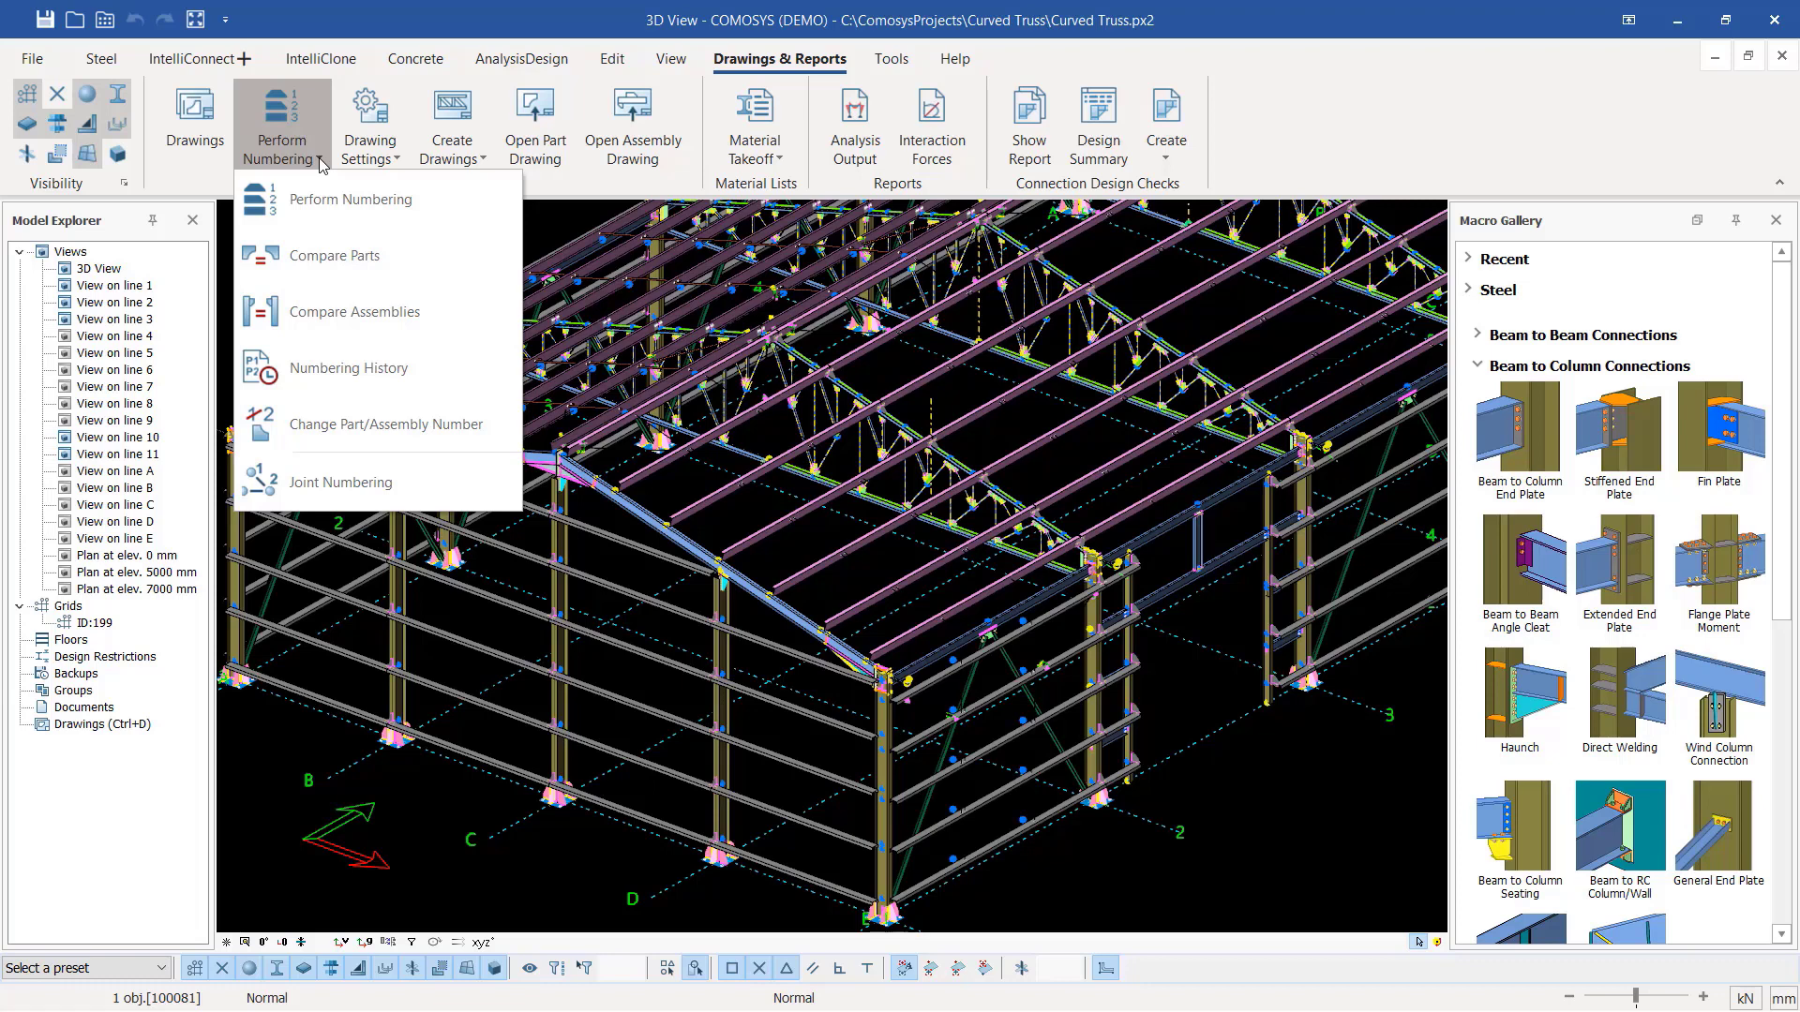
click(347, 212)
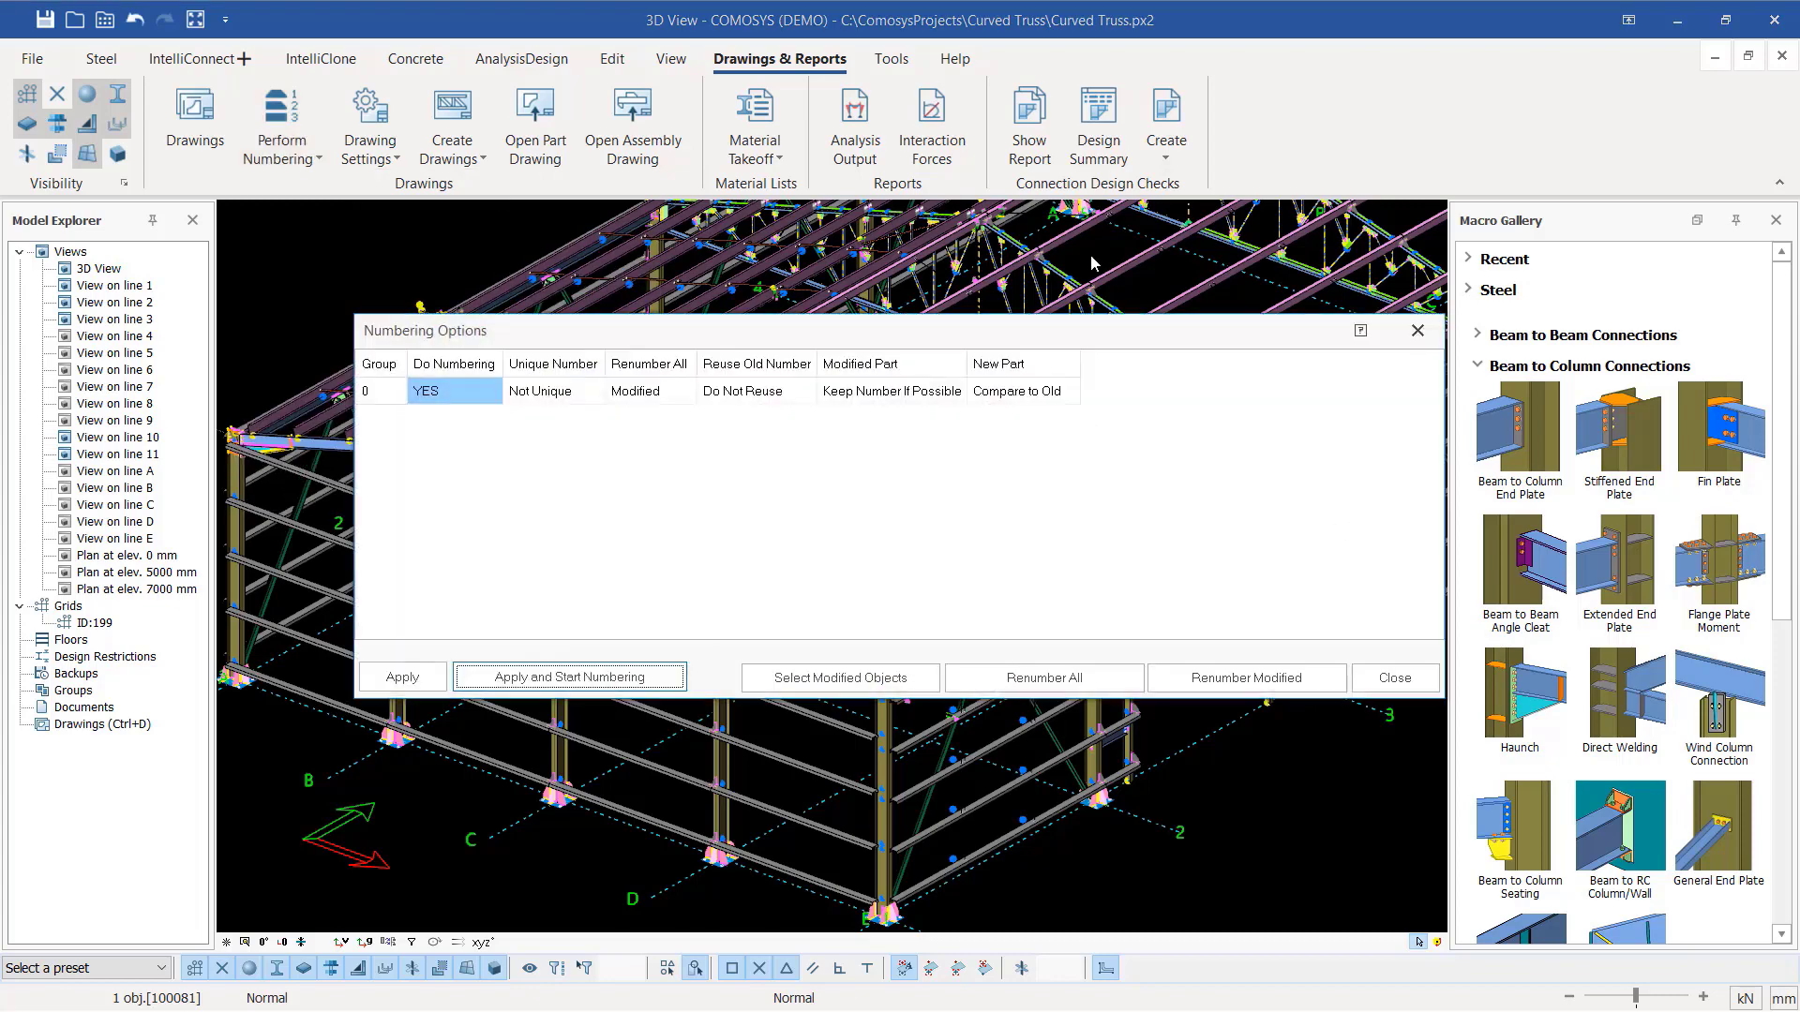
click(1048, 679)
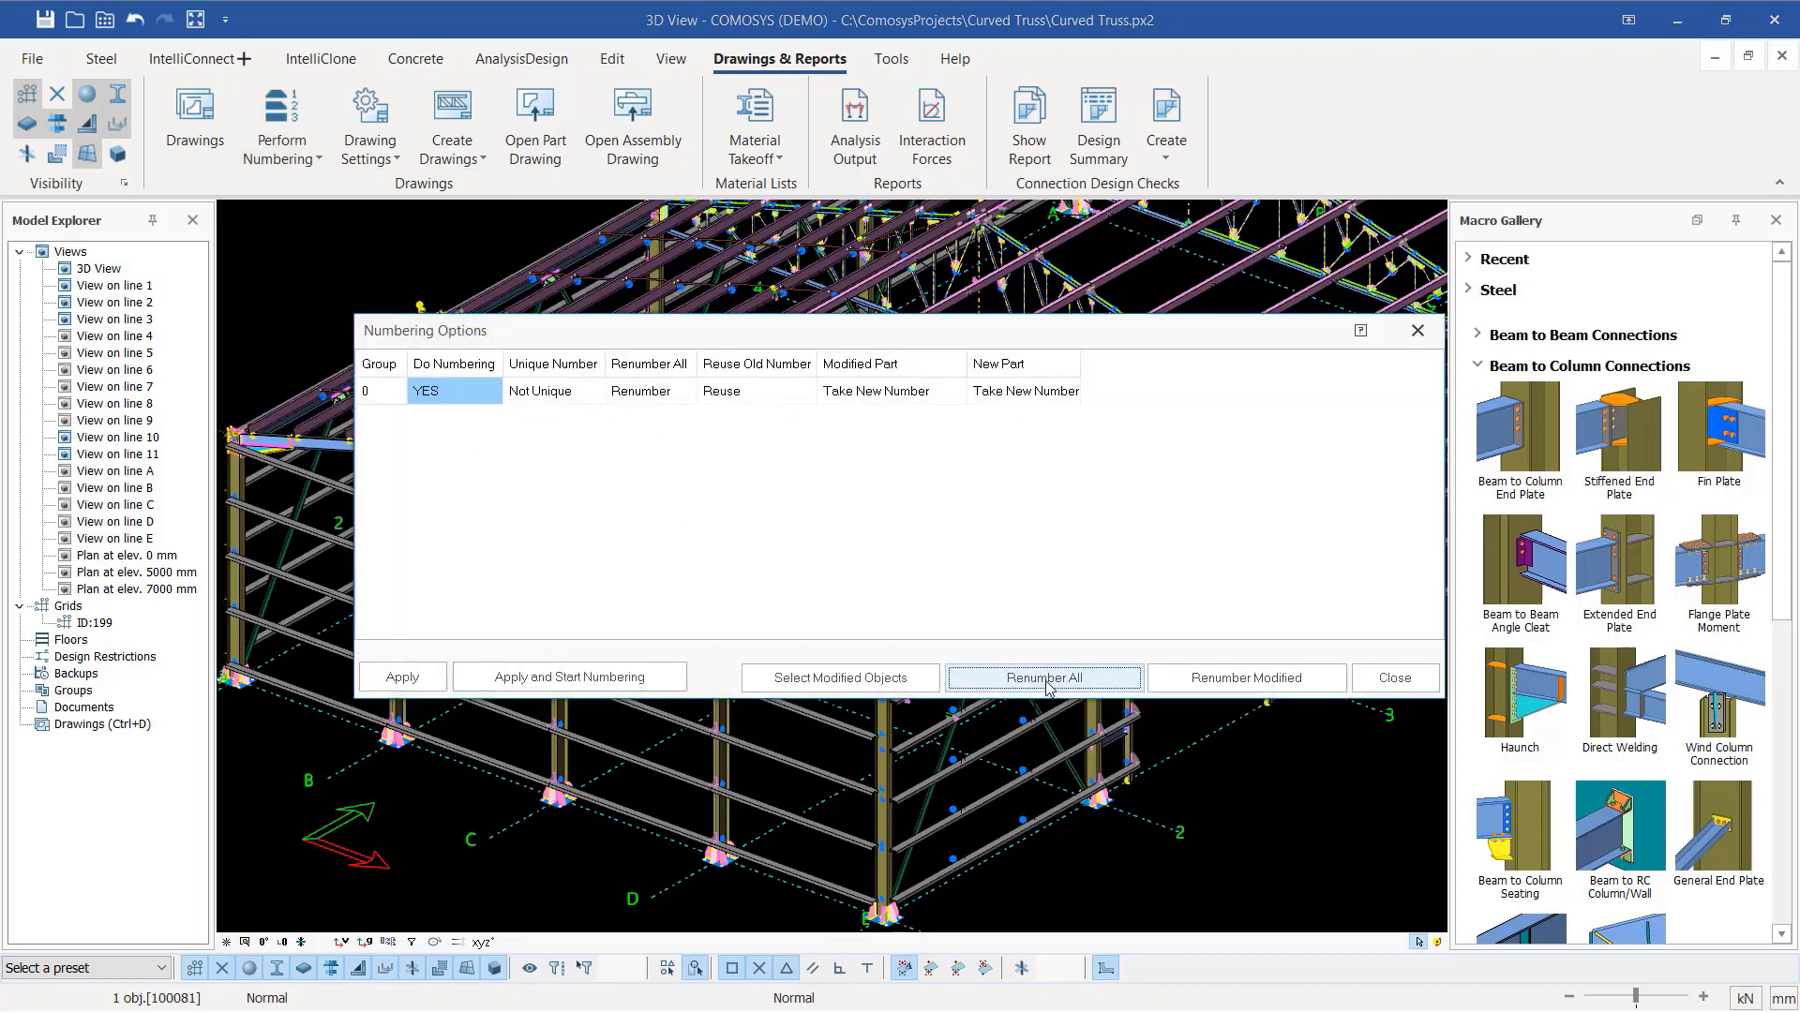
click(557, 685)
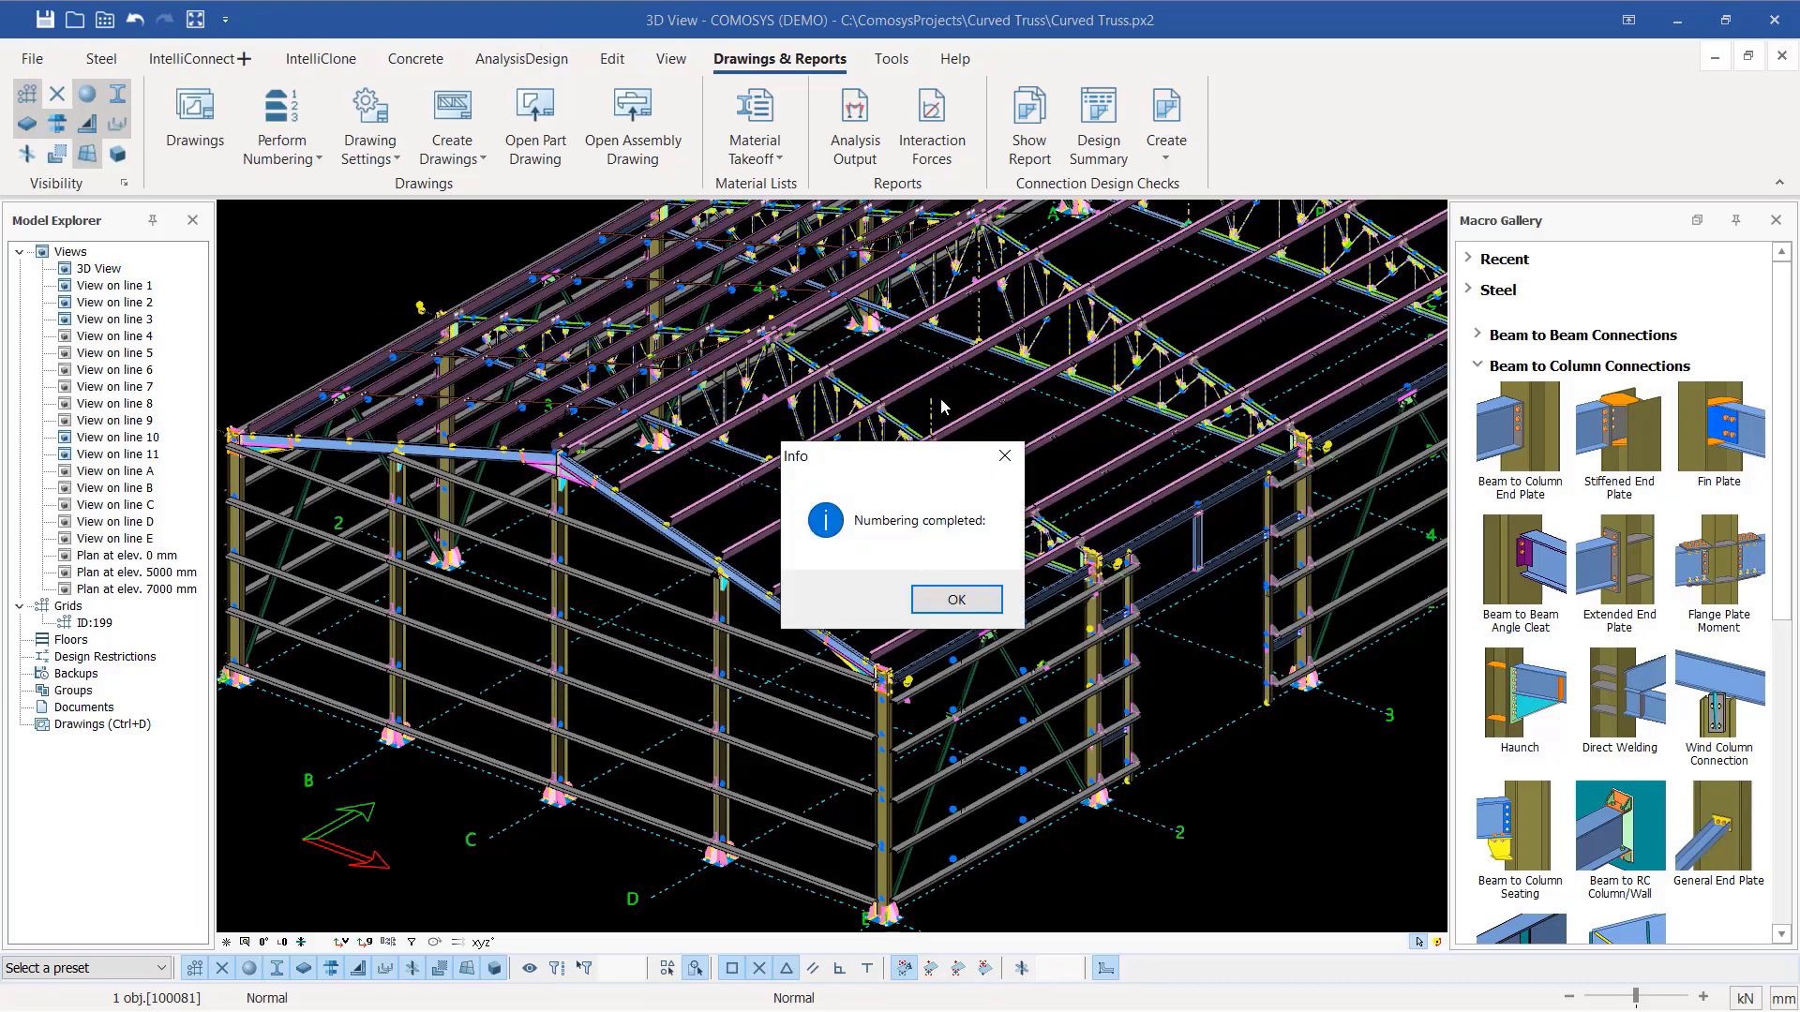
click(956, 602)
click(1396, 680)
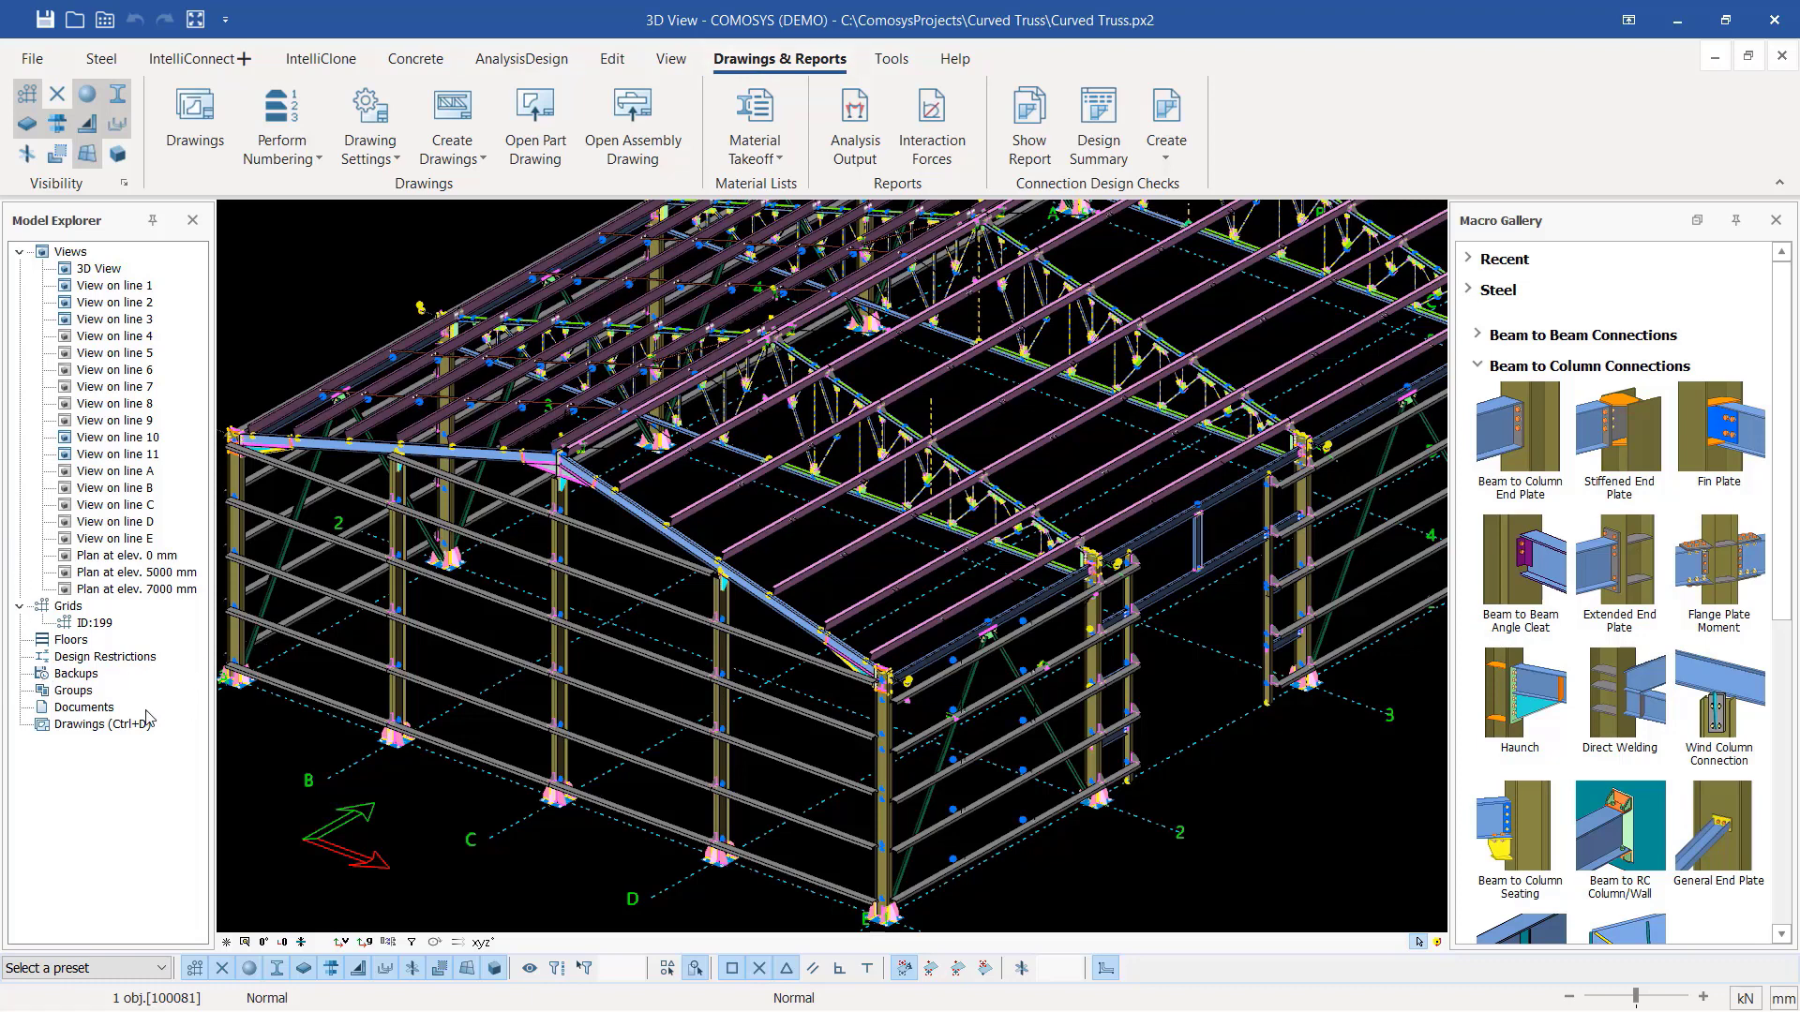
Switch from the 3D model to the drawings environment and open the Drawings Manager.
click(198, 113)
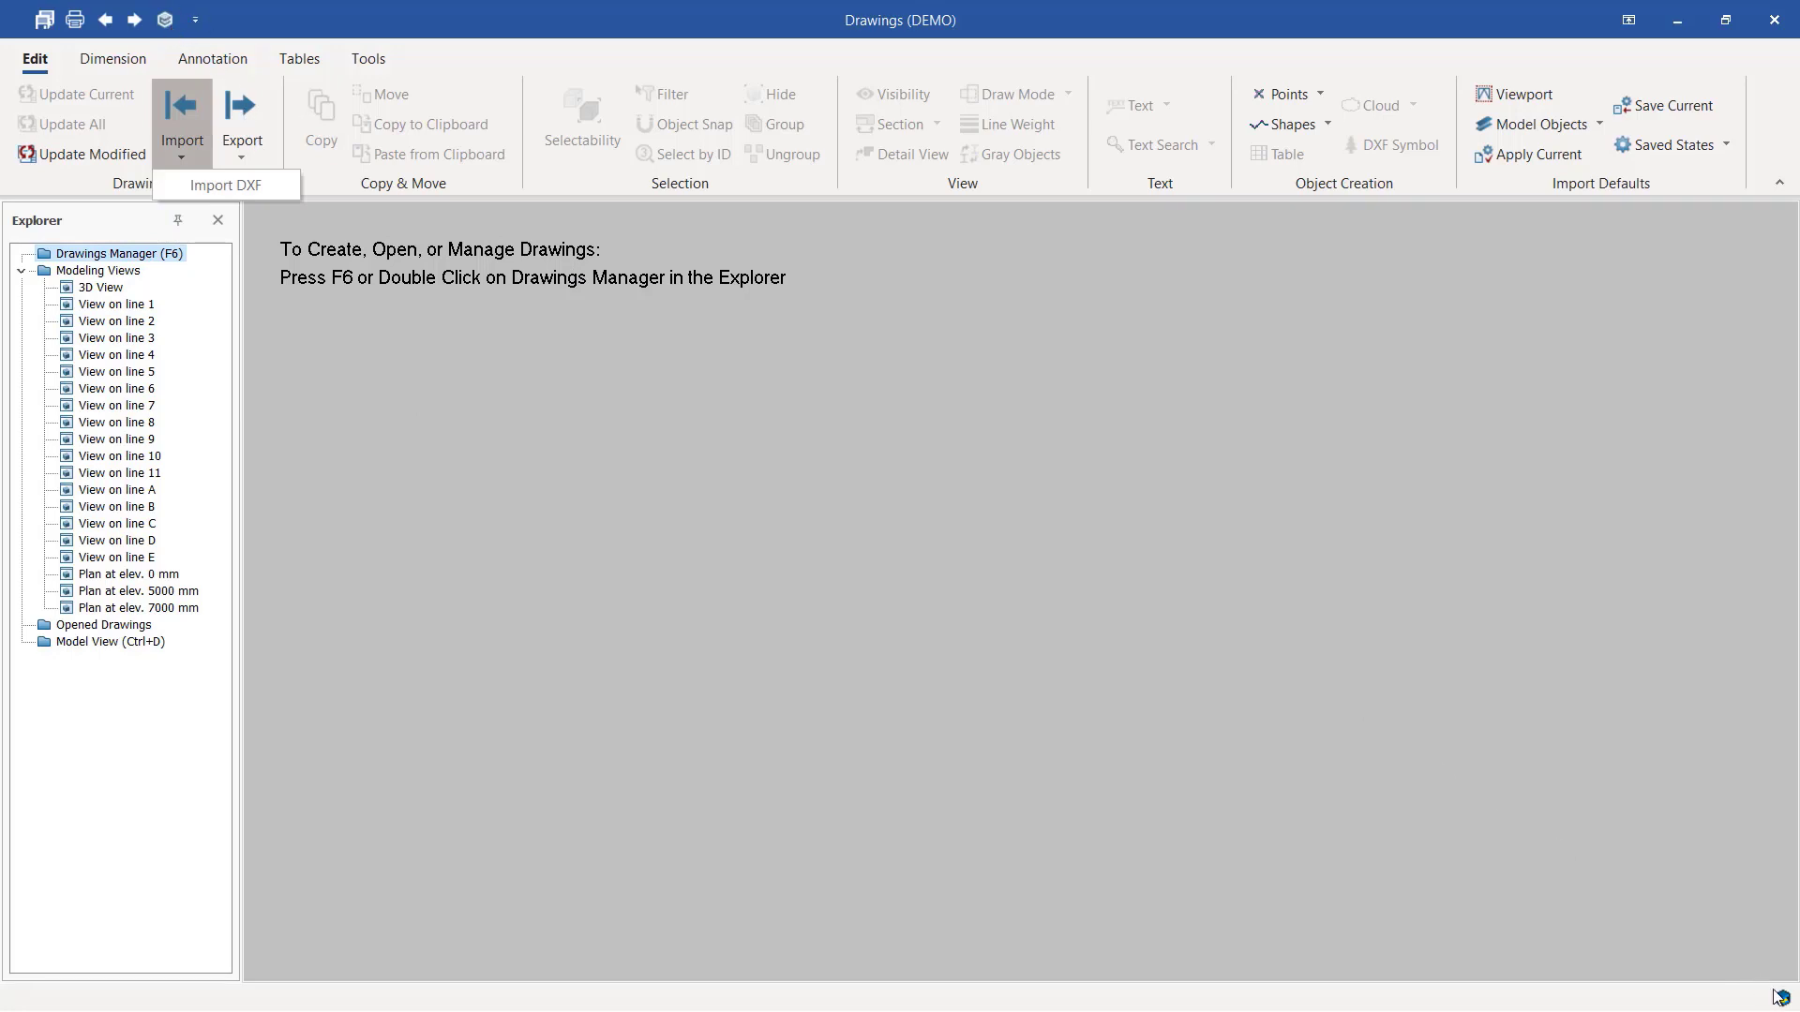
click(166, 20)
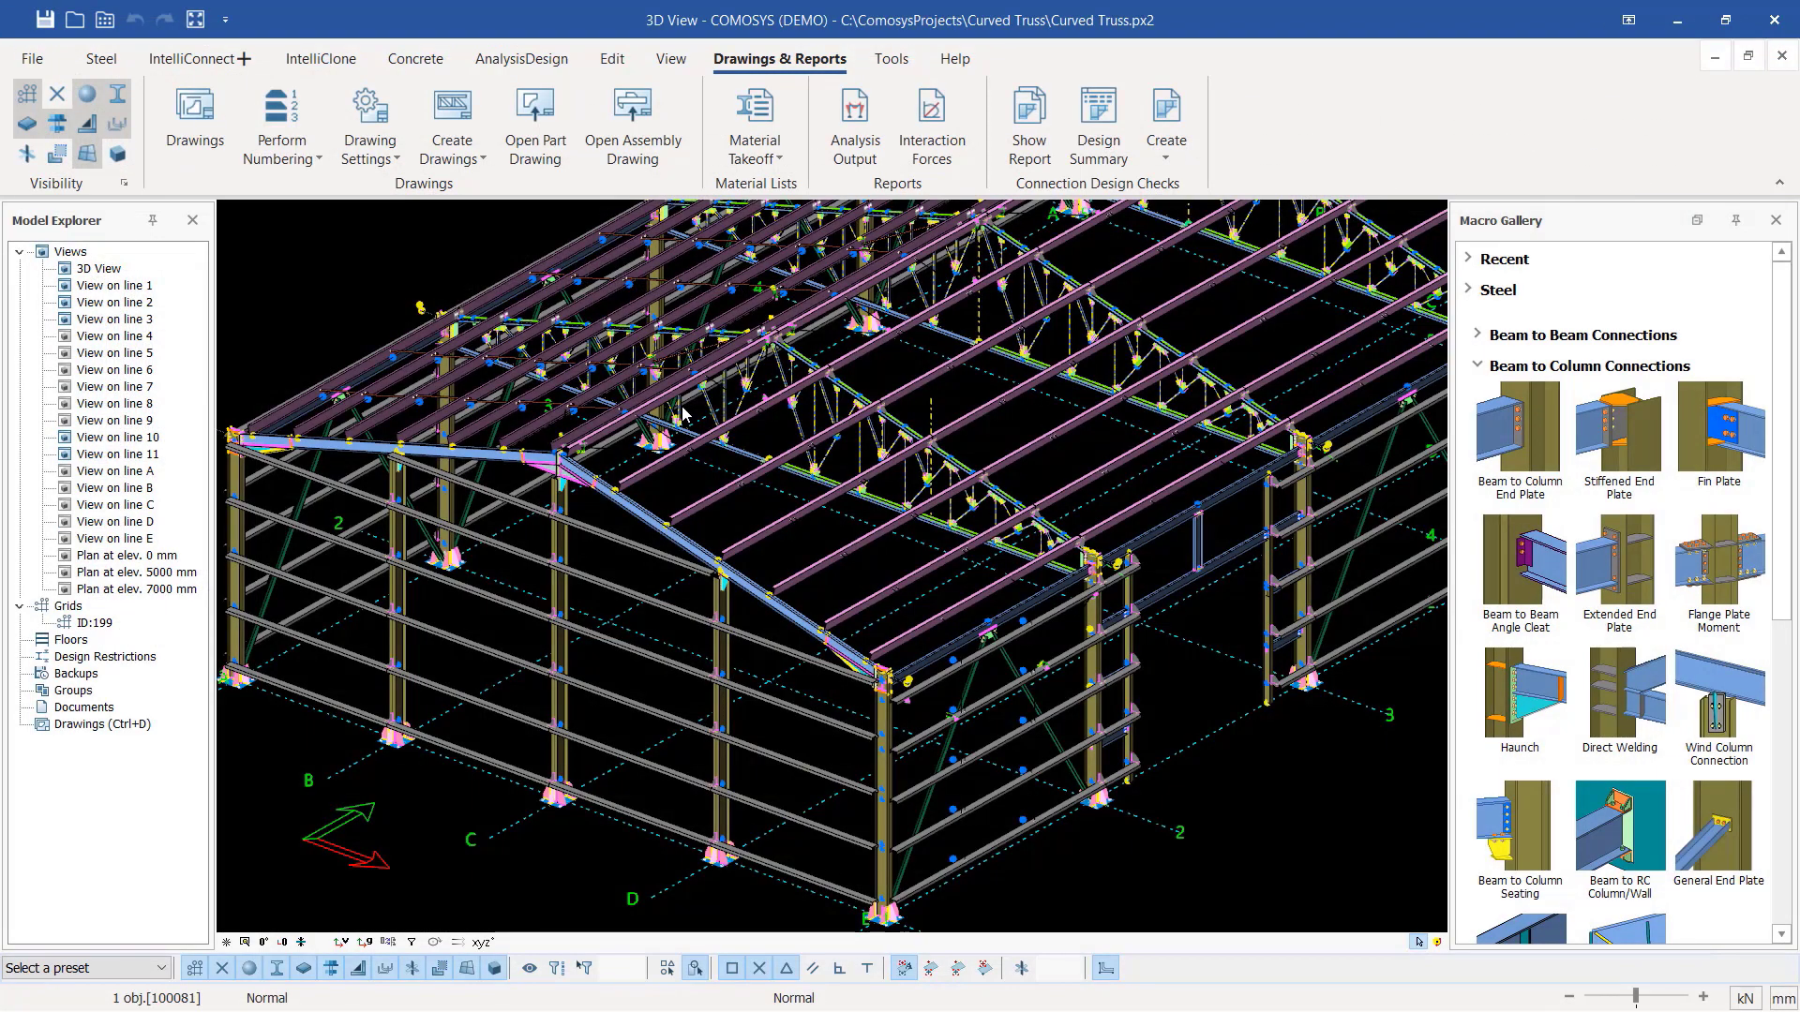
double_click(128, 725)
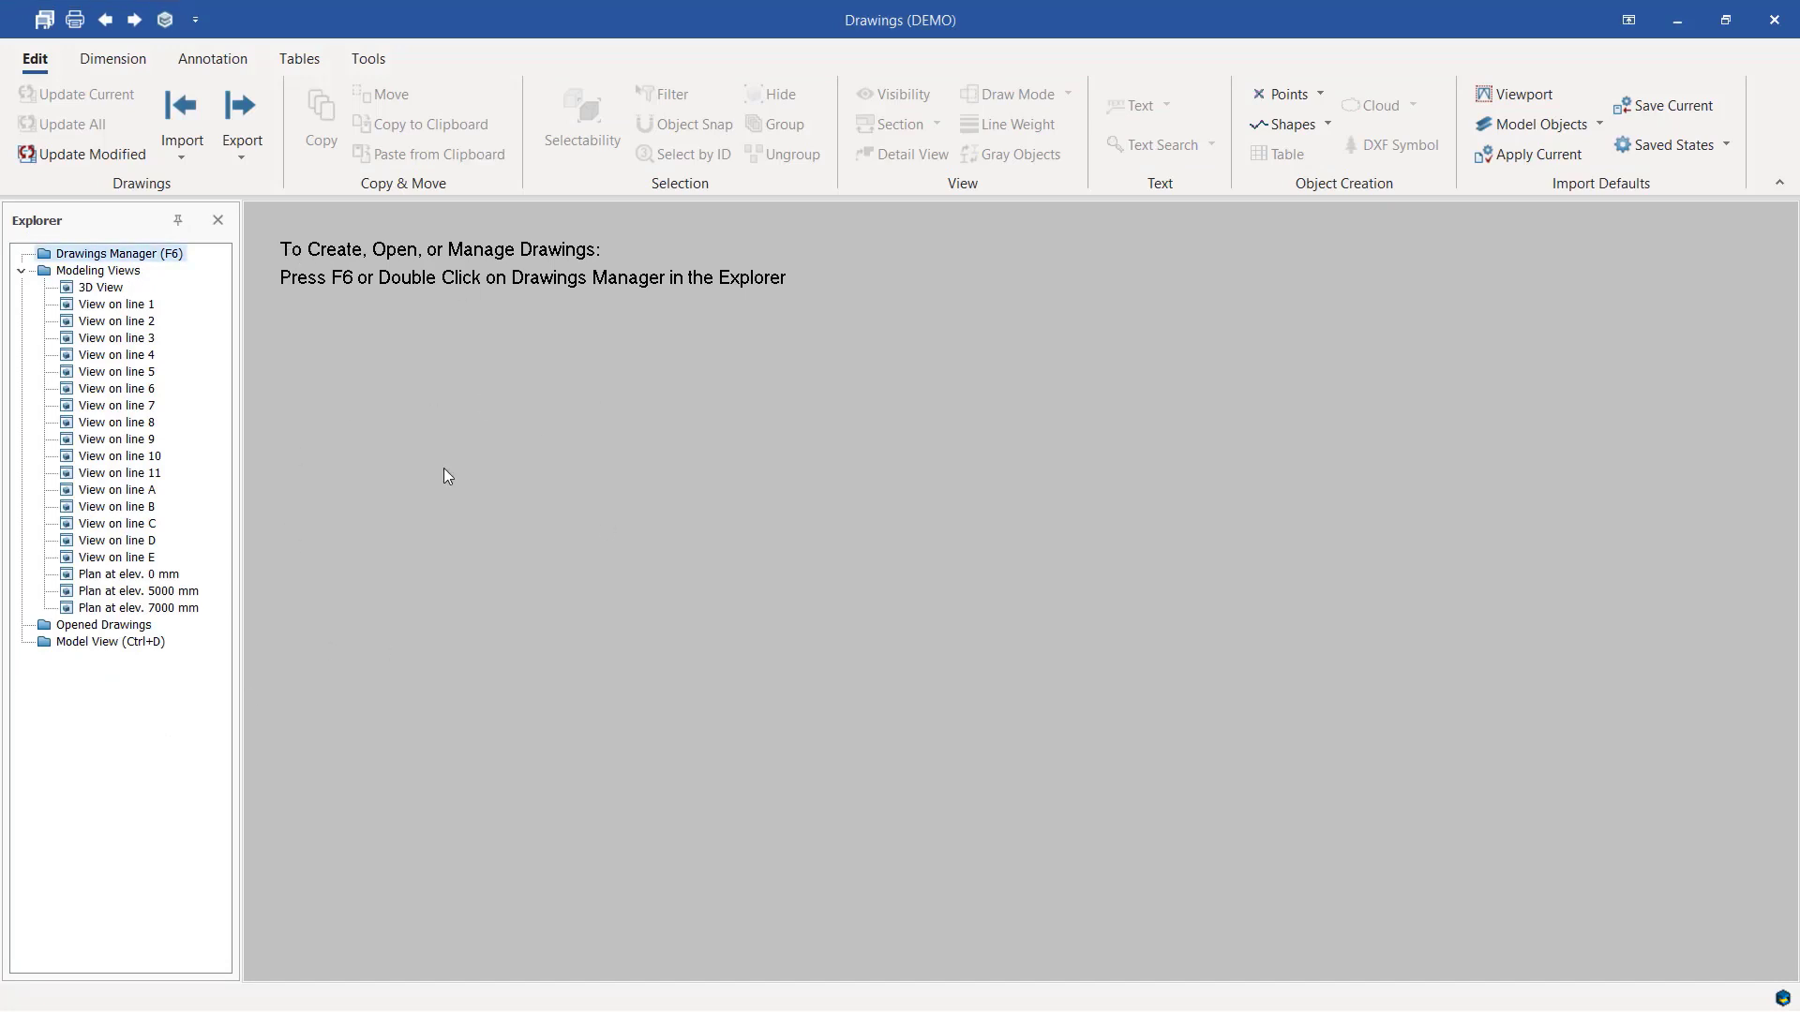
double_click(160, 260)
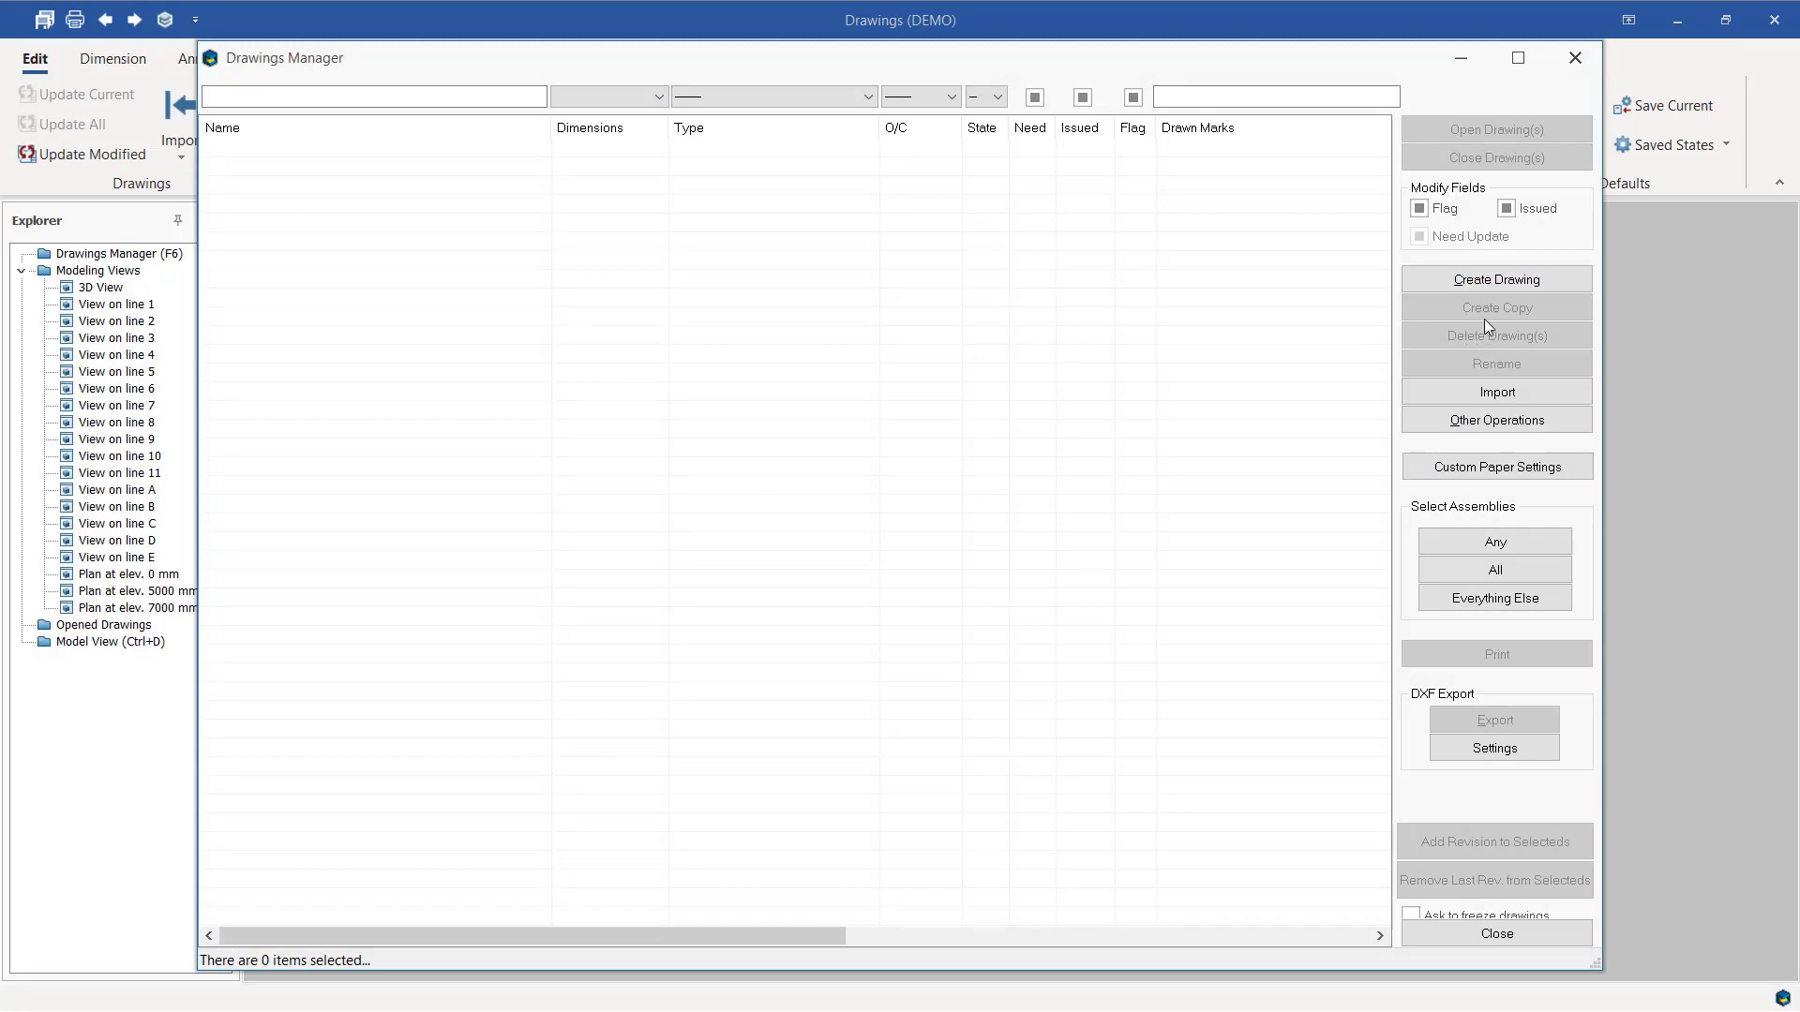
Create a new drawing named GA001 on A1 landscape paper with the Steel General Arrangement type.
click(1492, 279)
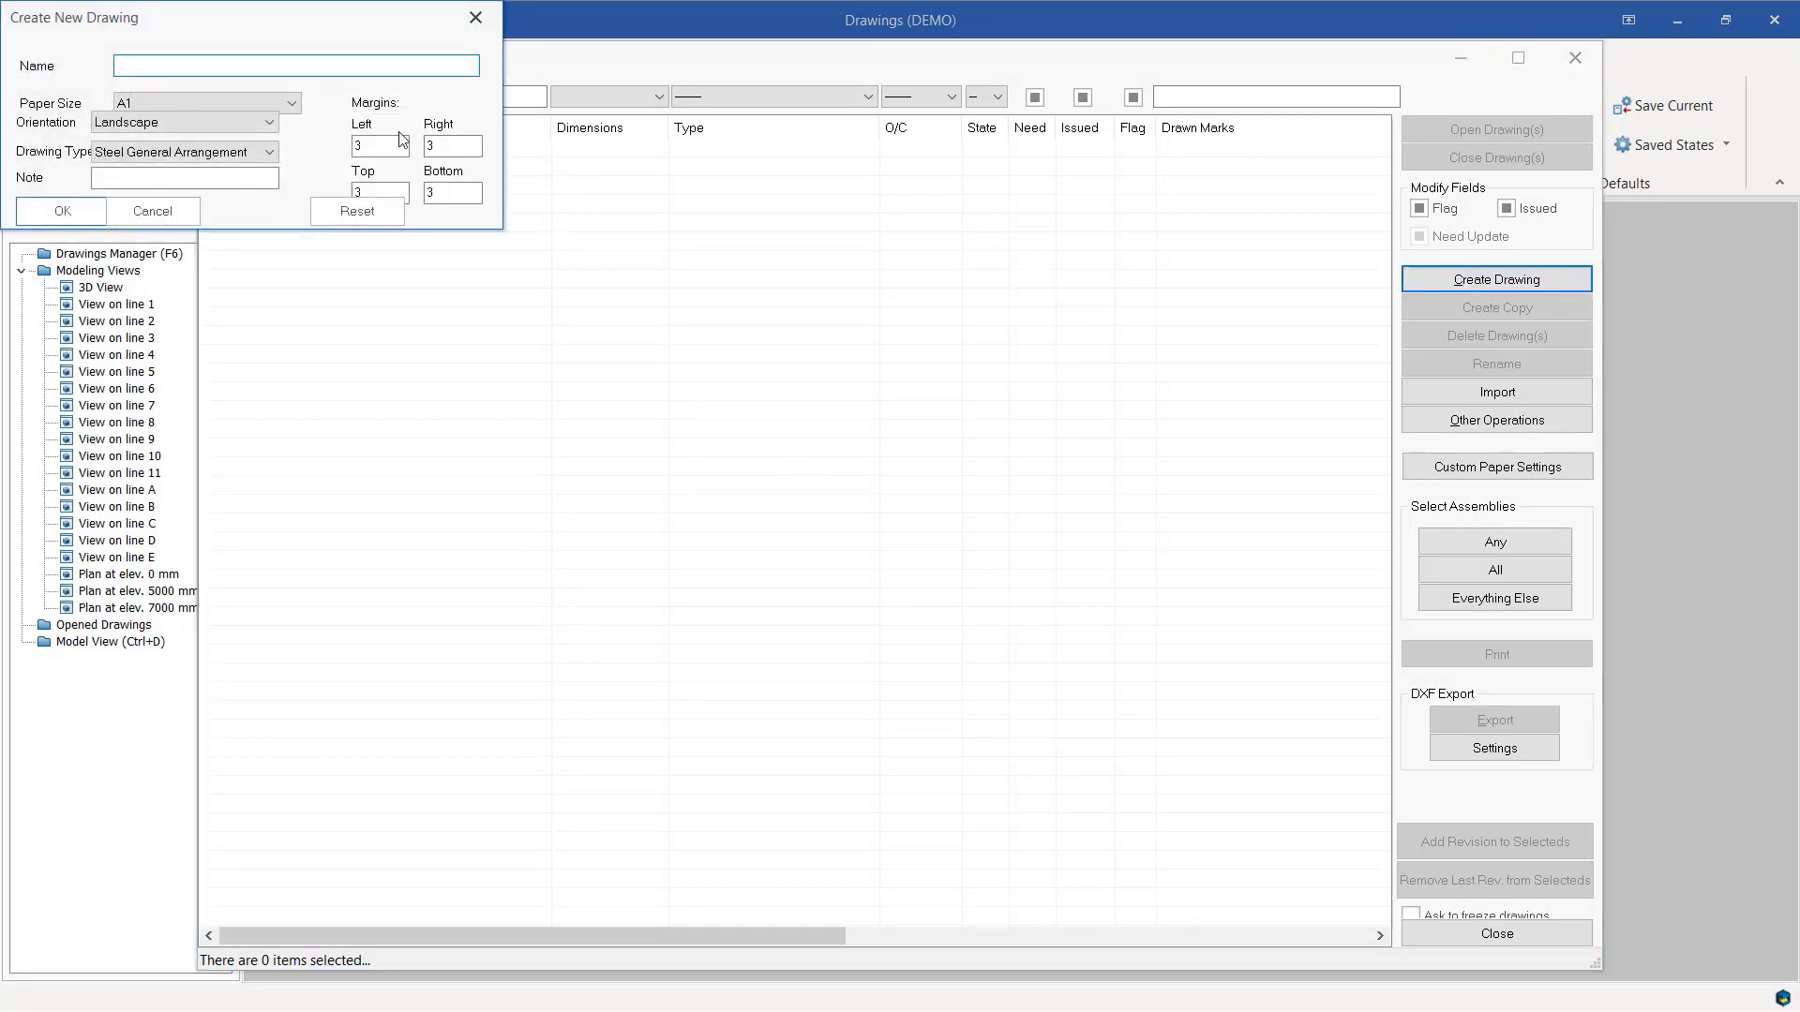
drag(170, 15, 1066, 195)
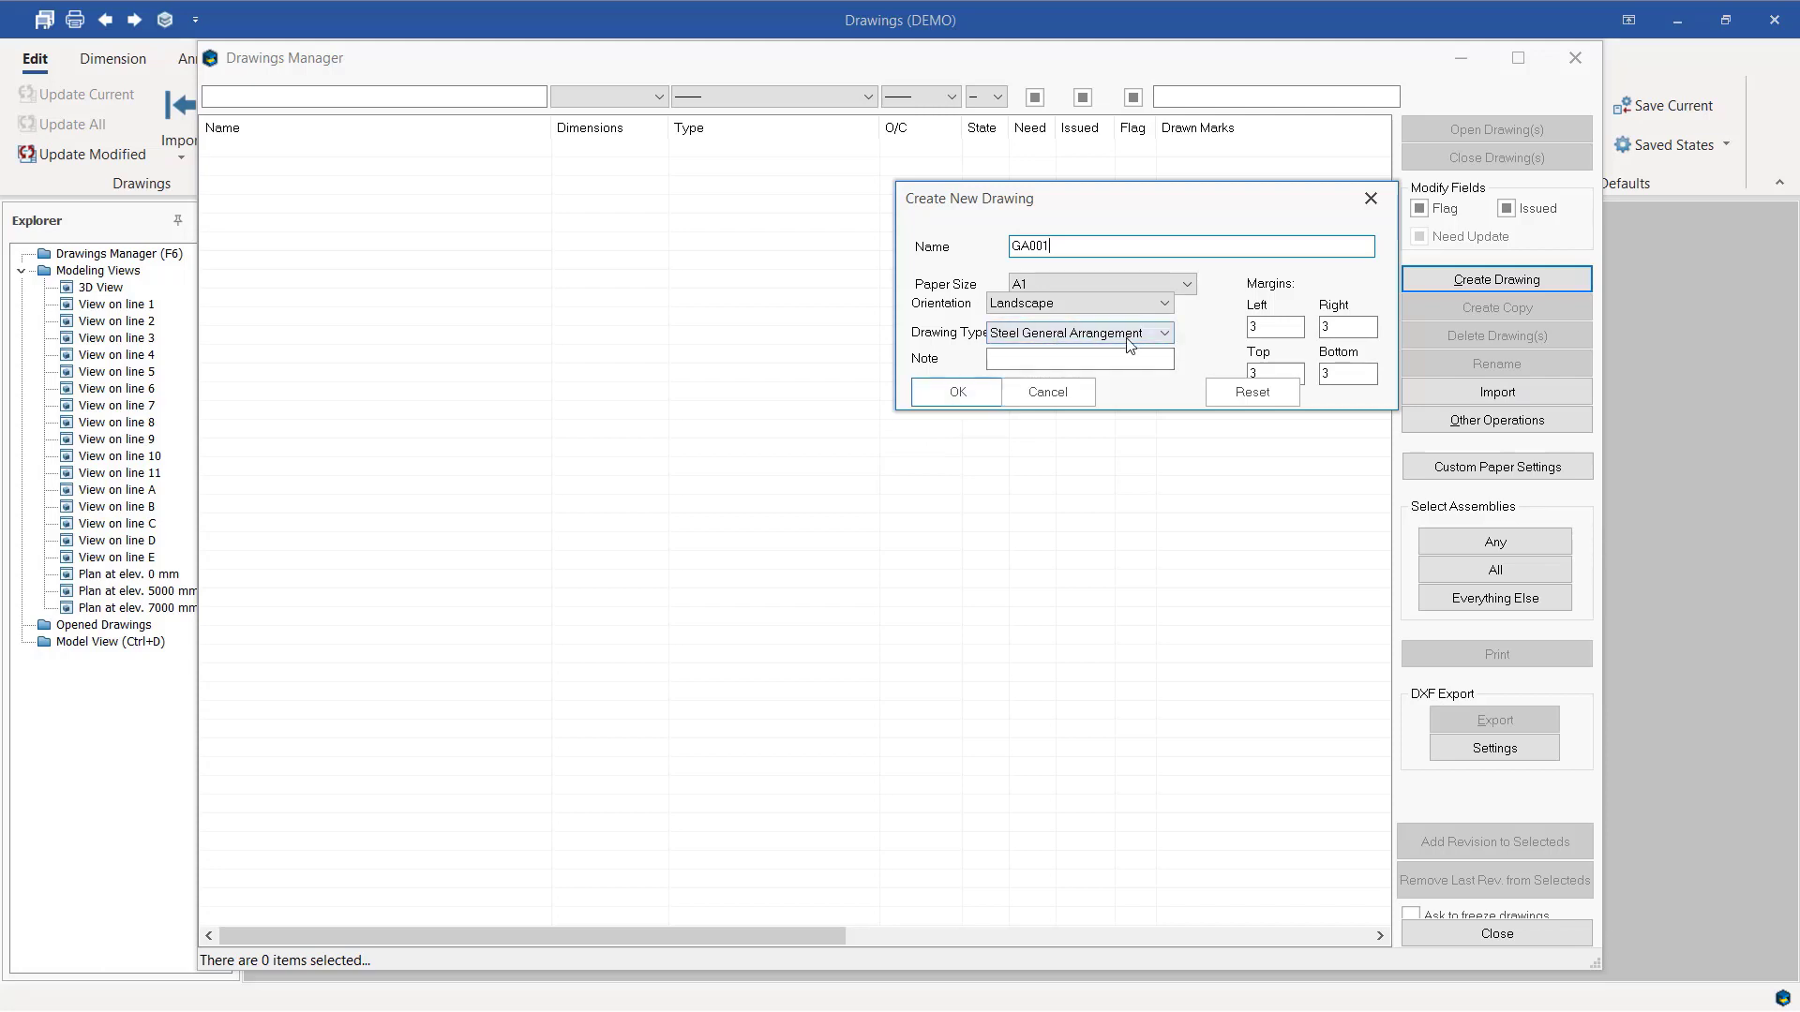
click(1164, 334)
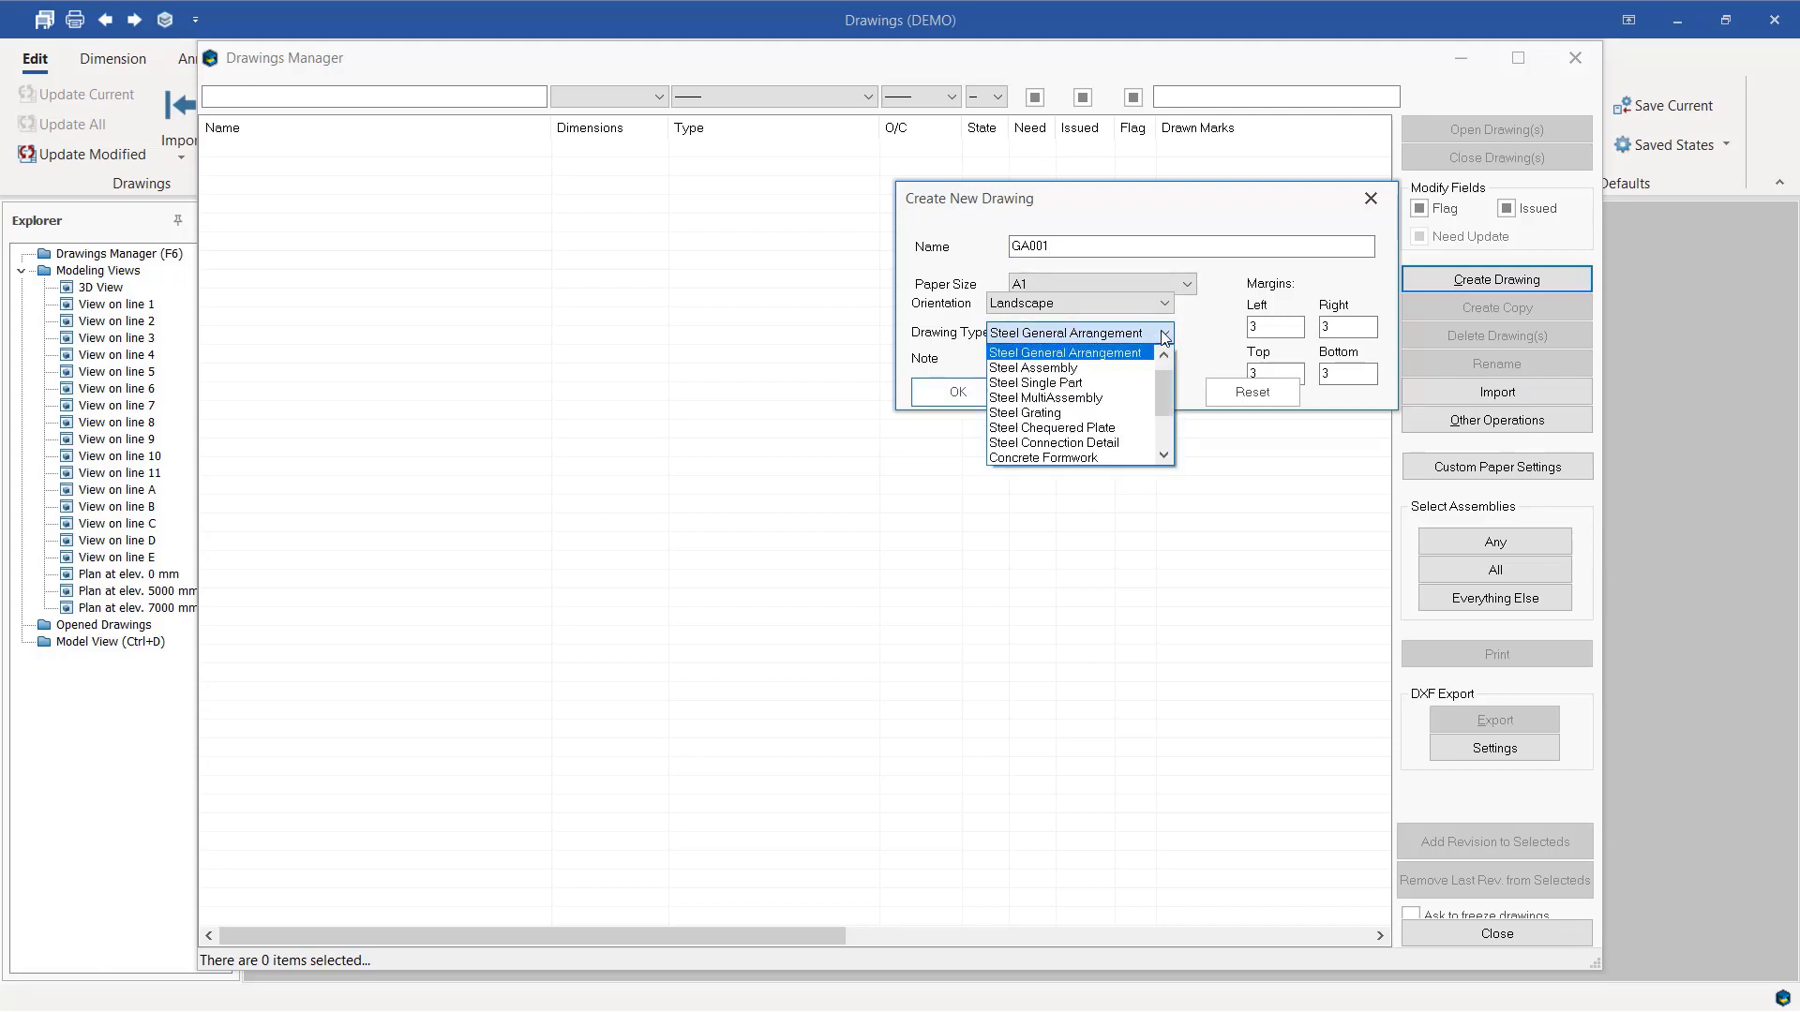
click(1120, 356)
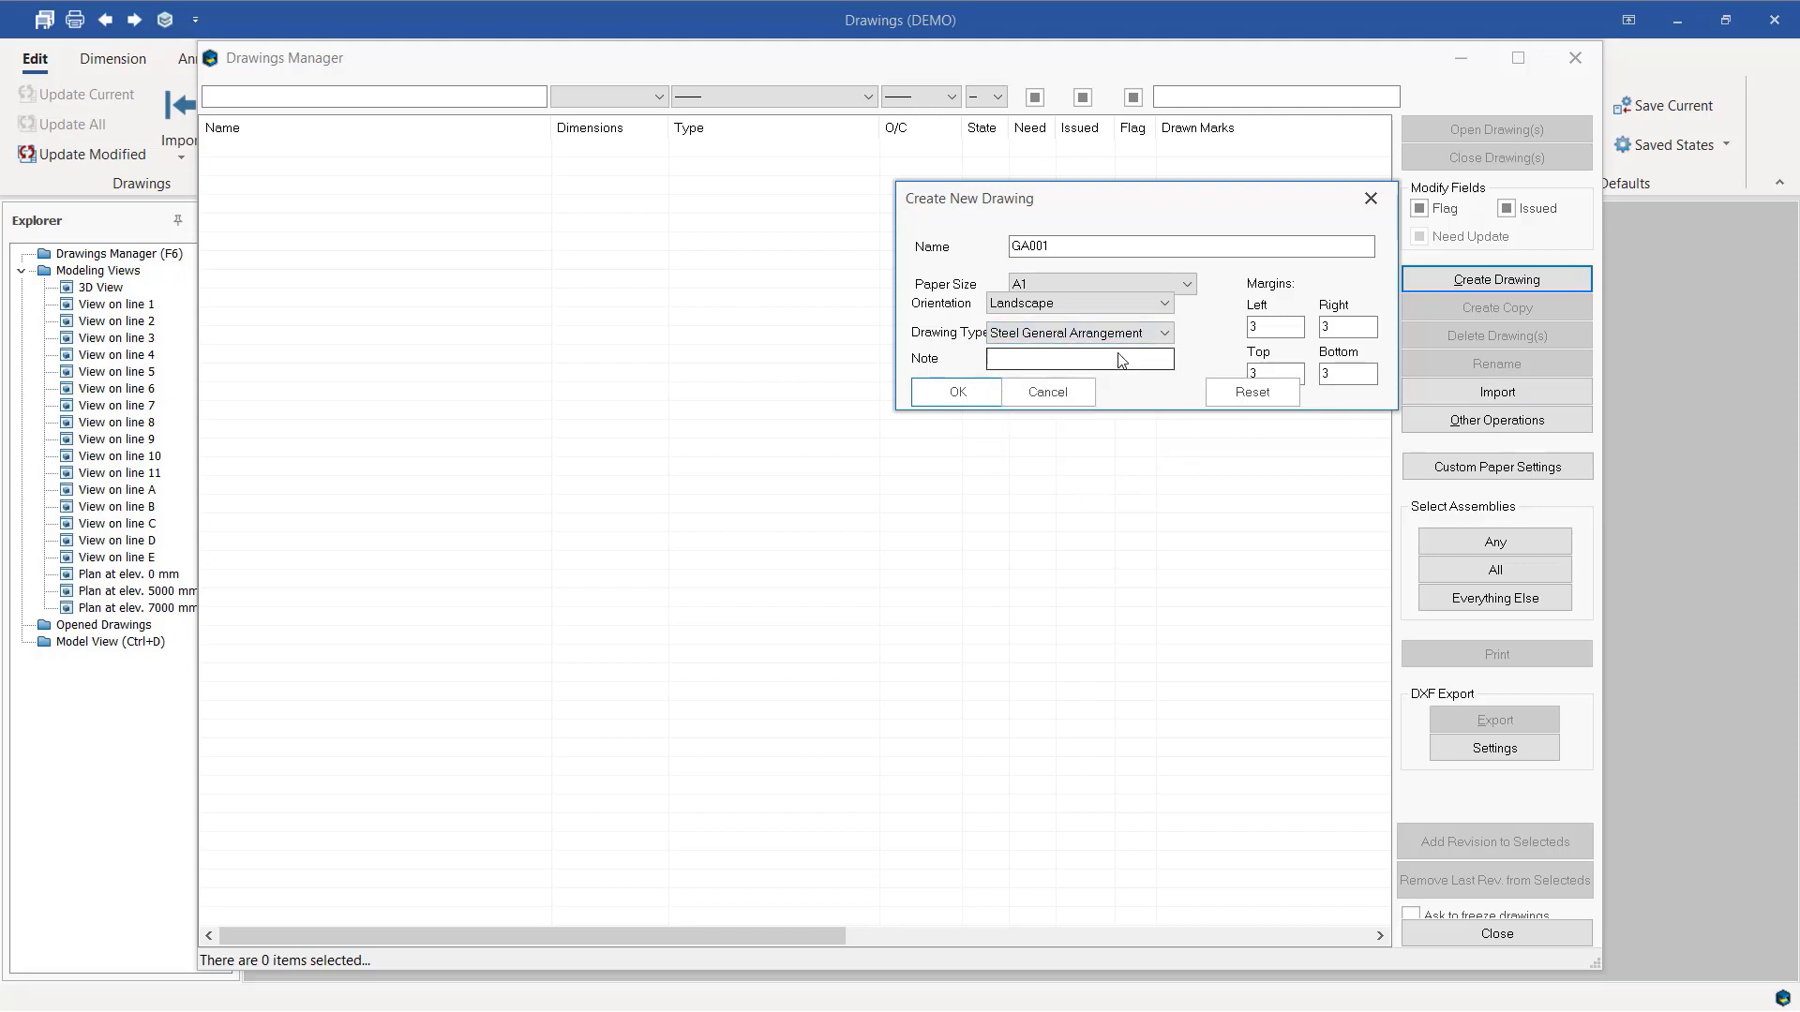
click(961, 394)
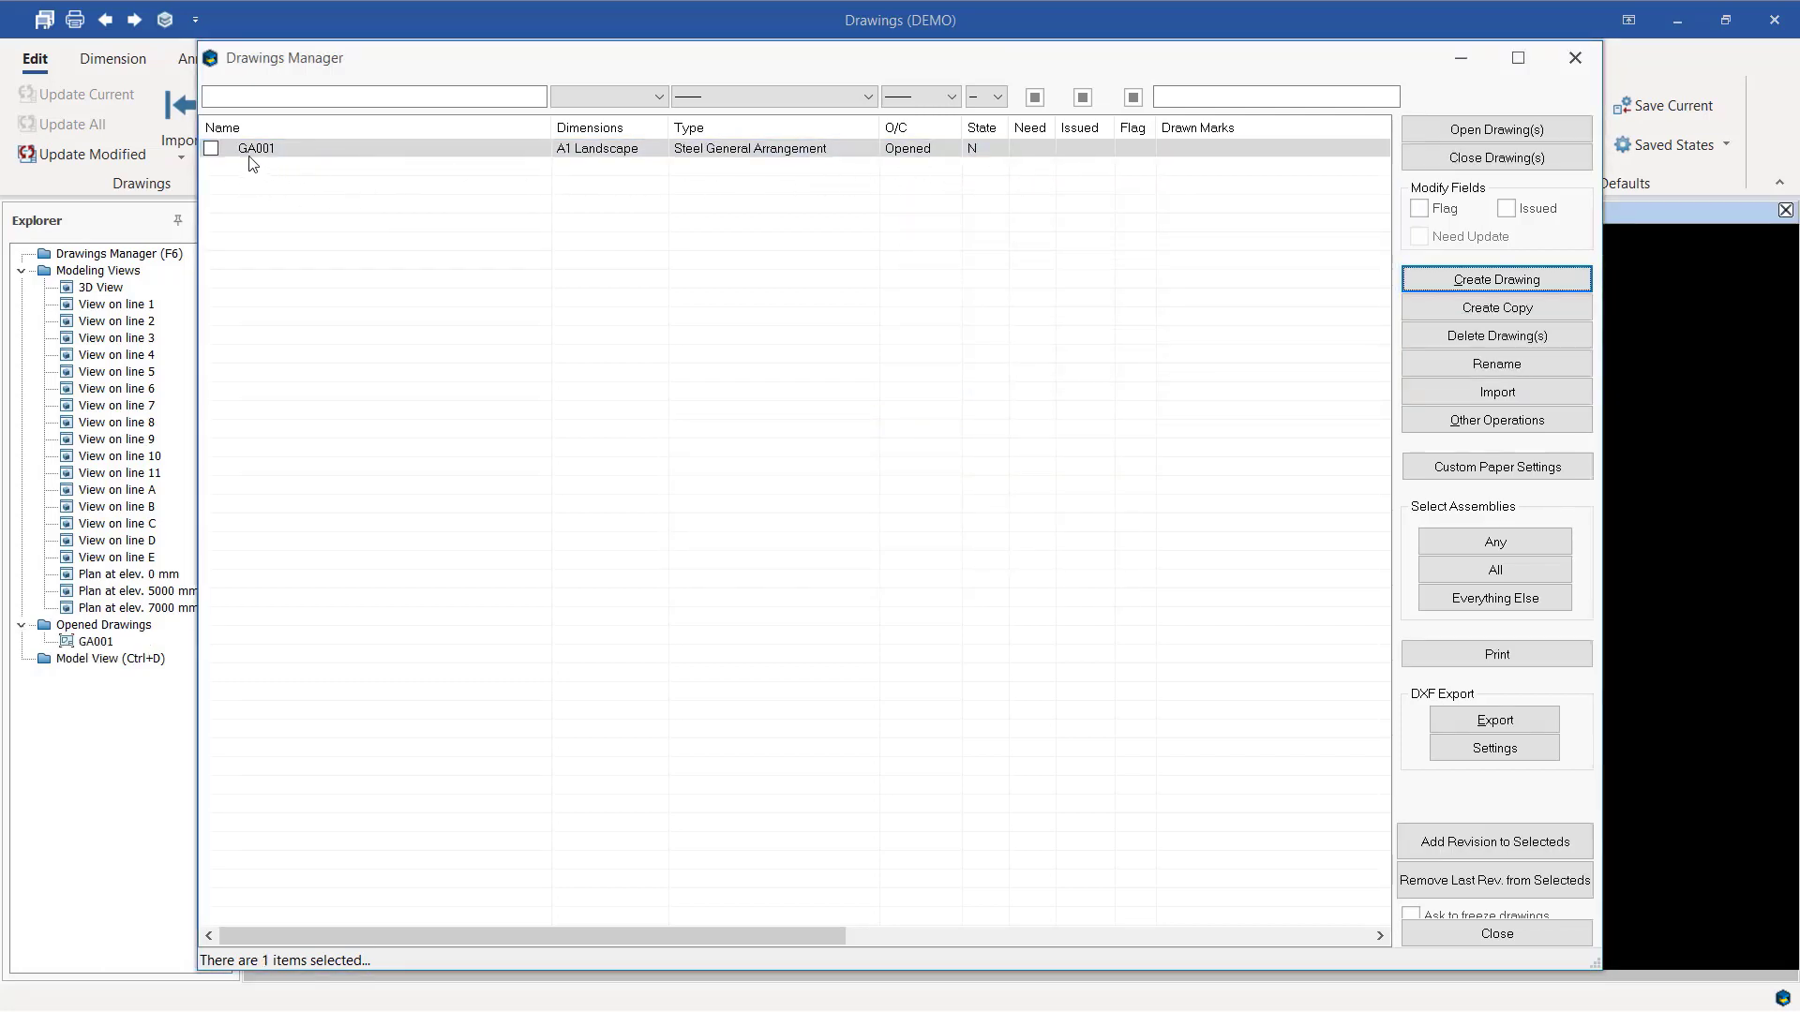
Close drawing GA001 from the drawings list and save it.
click(300, 150)
double_click(598, 150)
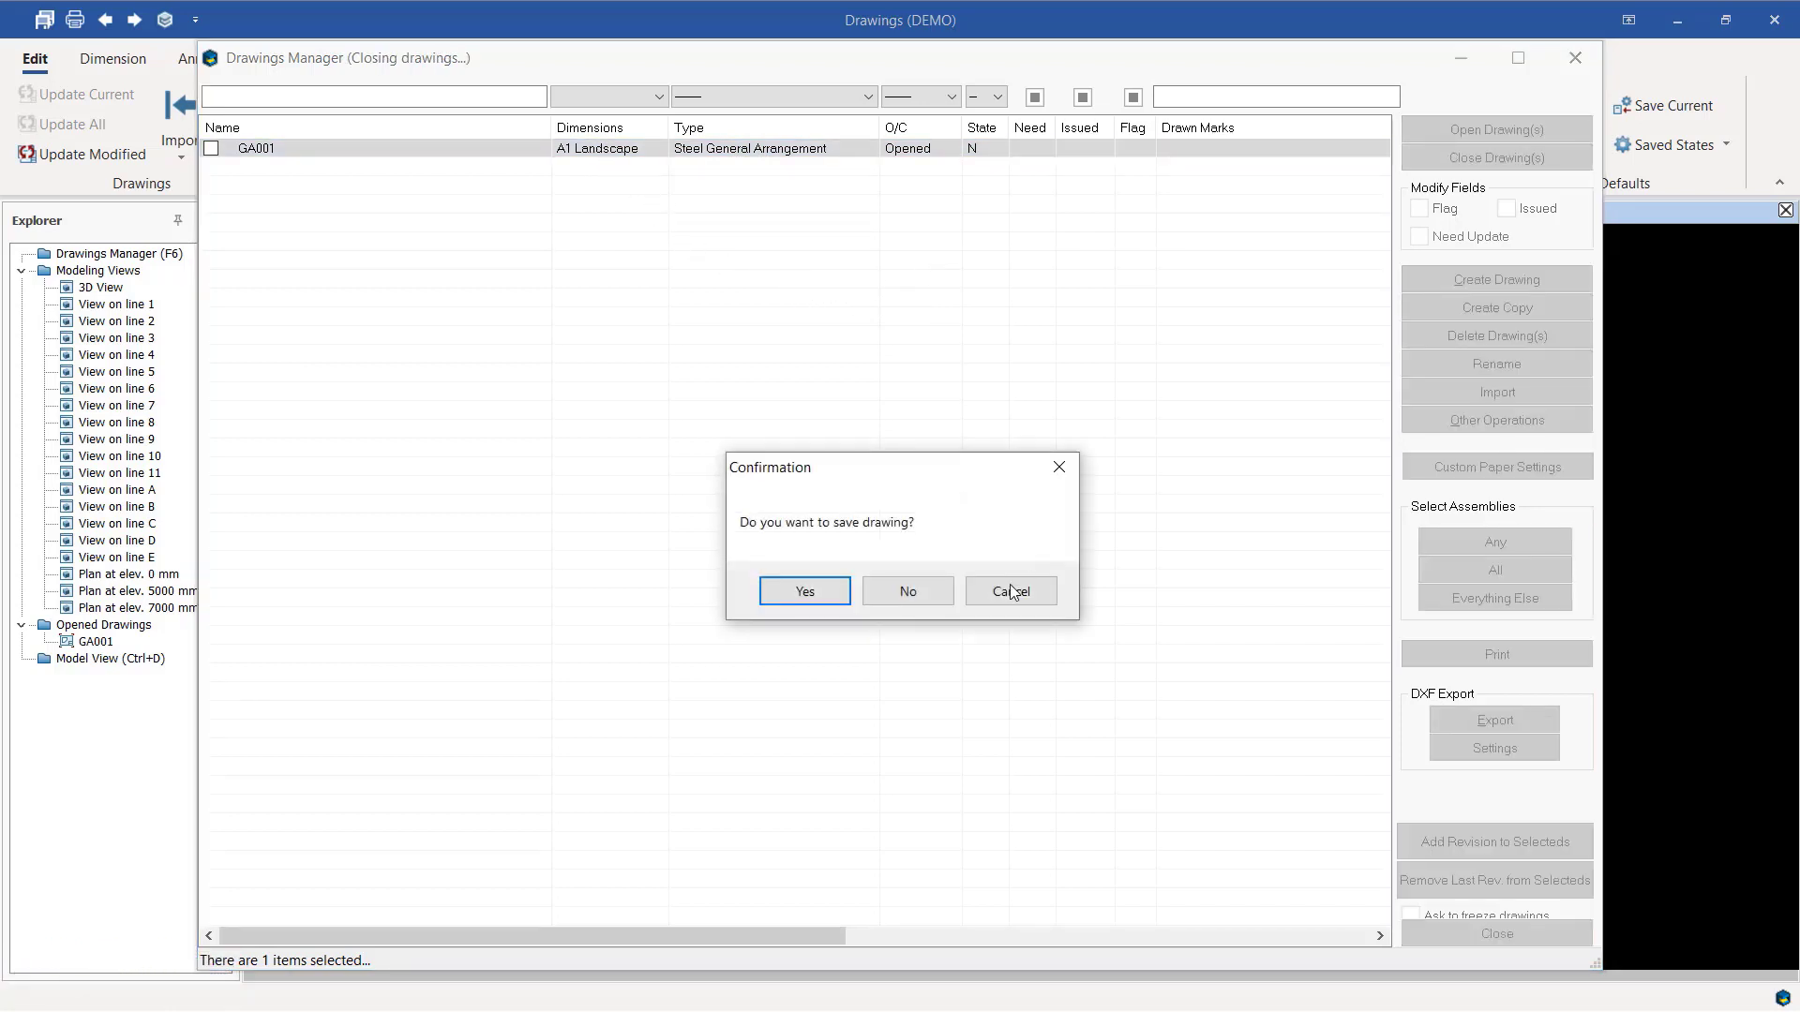
click(825, 589)
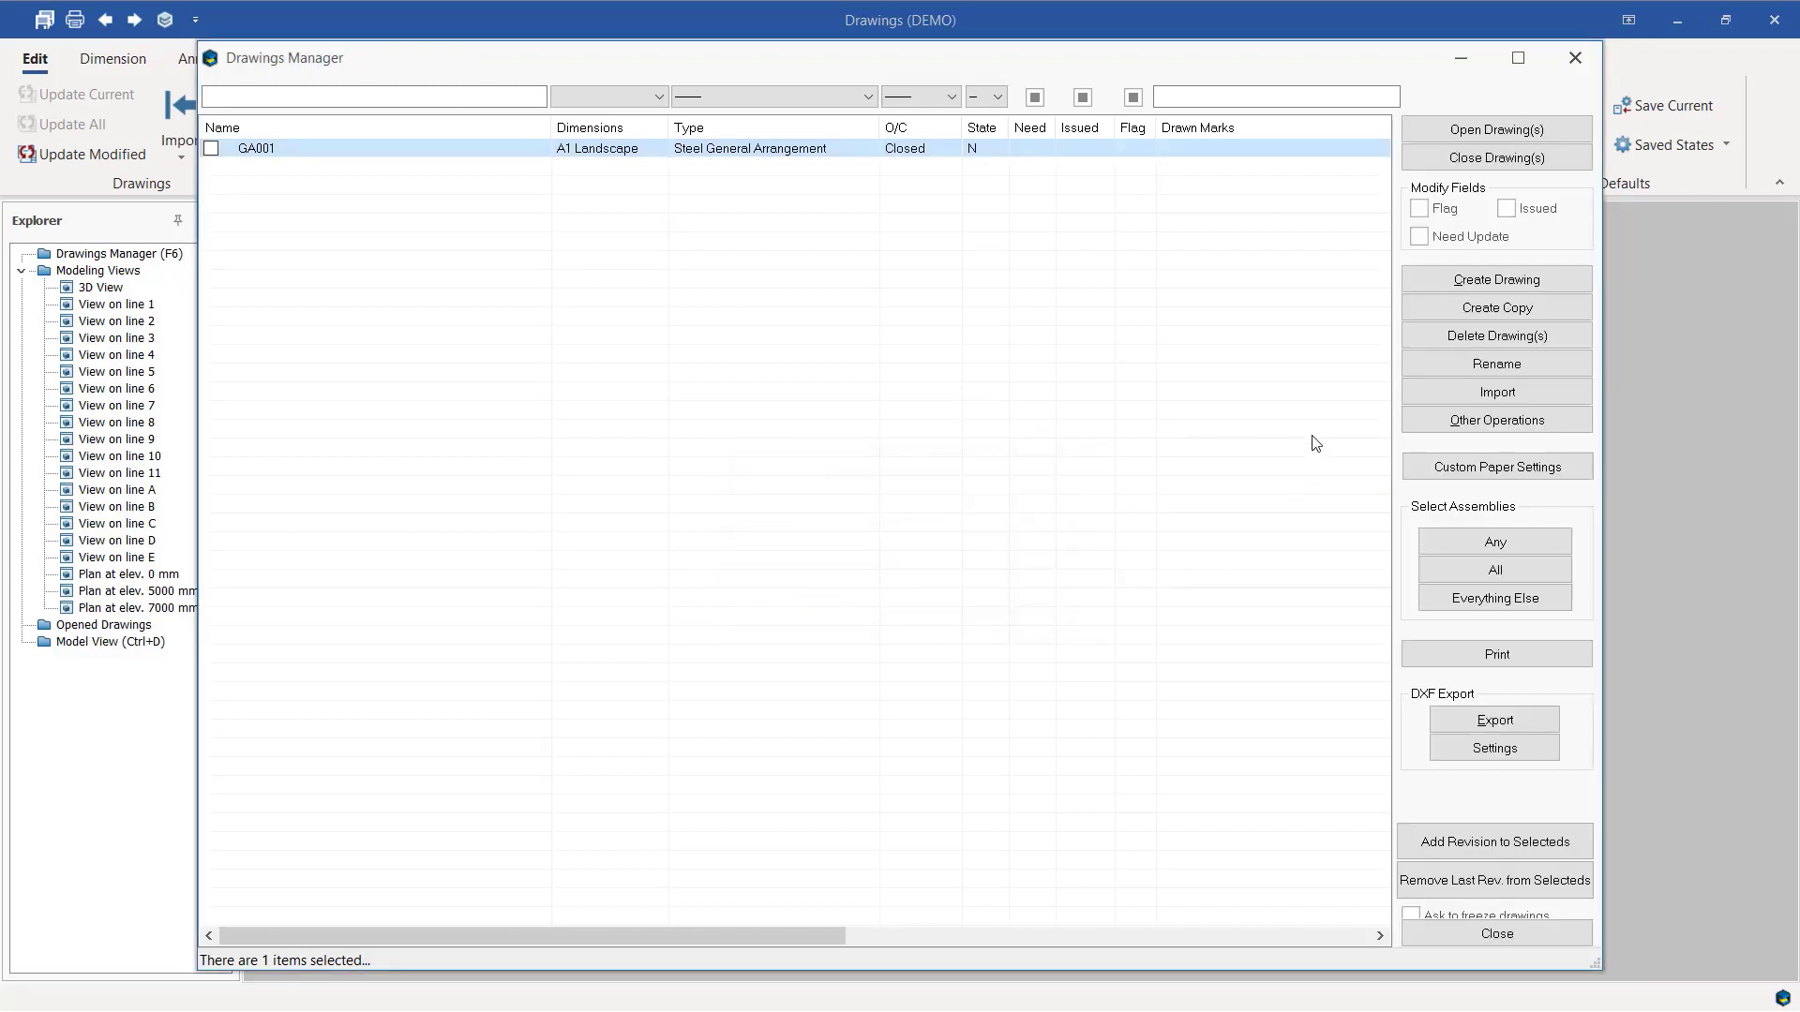
Reopen drawing GA001, saving the pending changes, and leave the Drawings Manager.
double_click(623, 148)
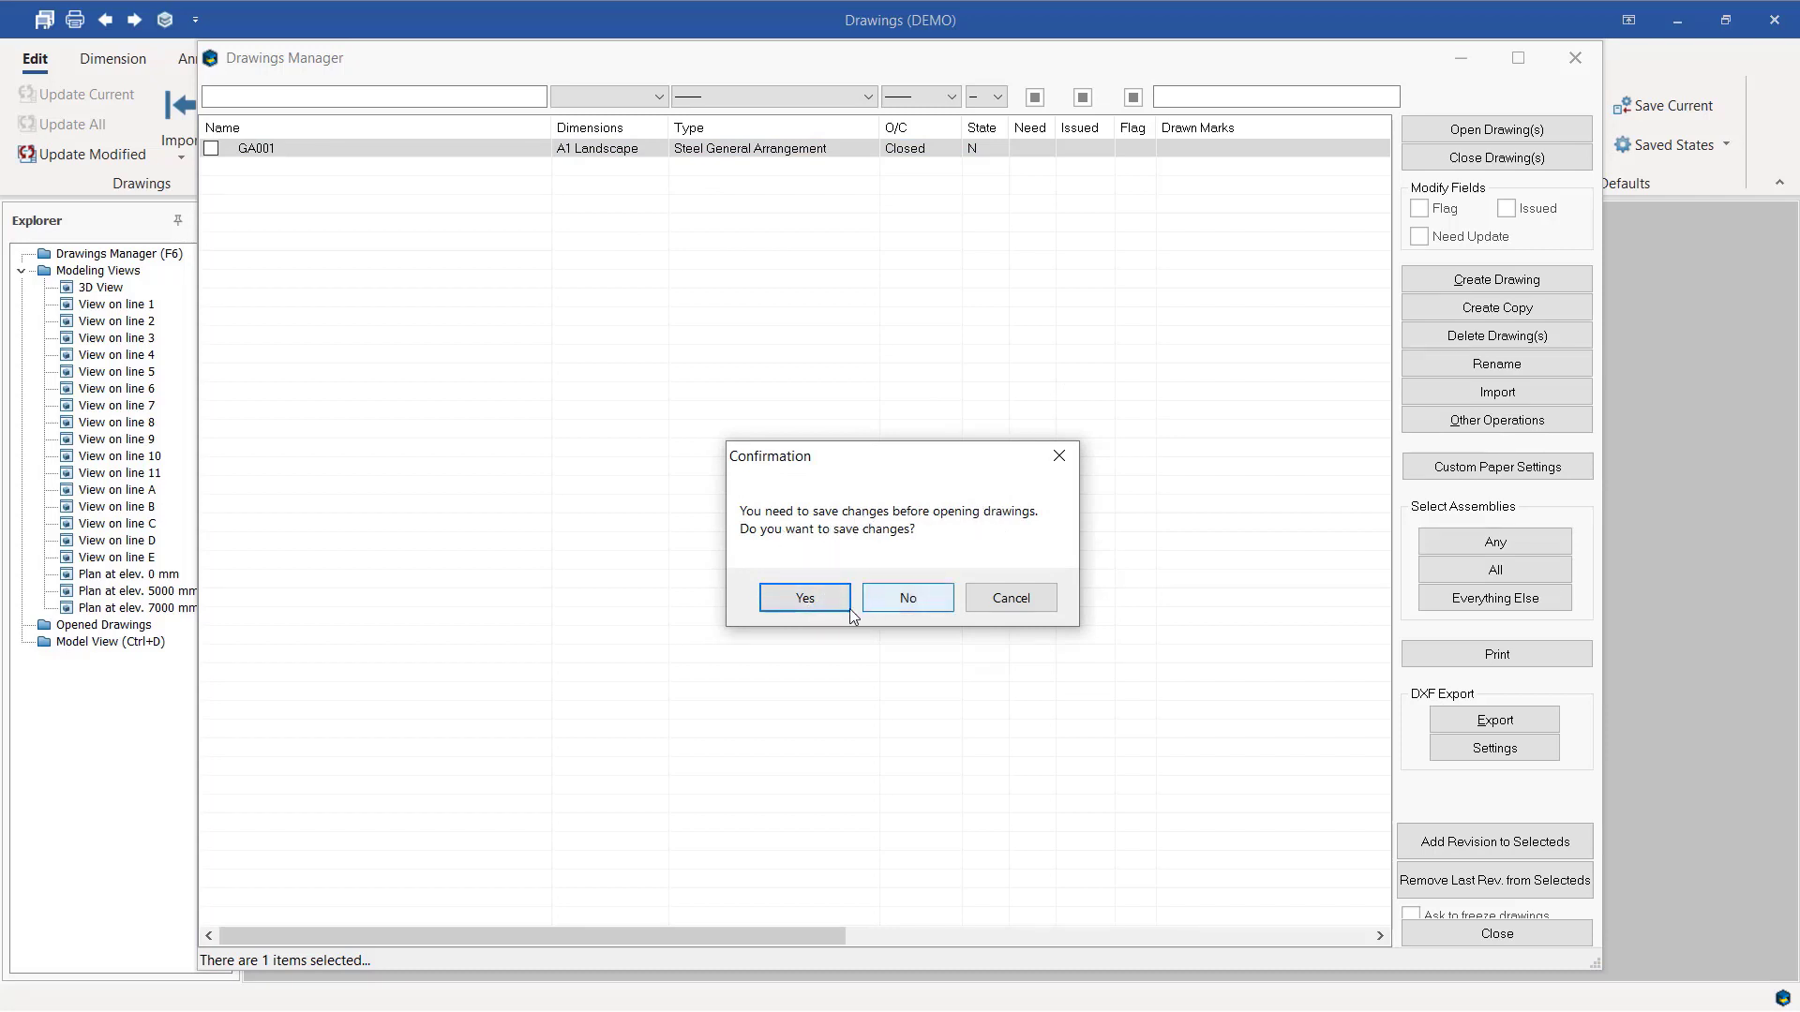
click(804, 598)
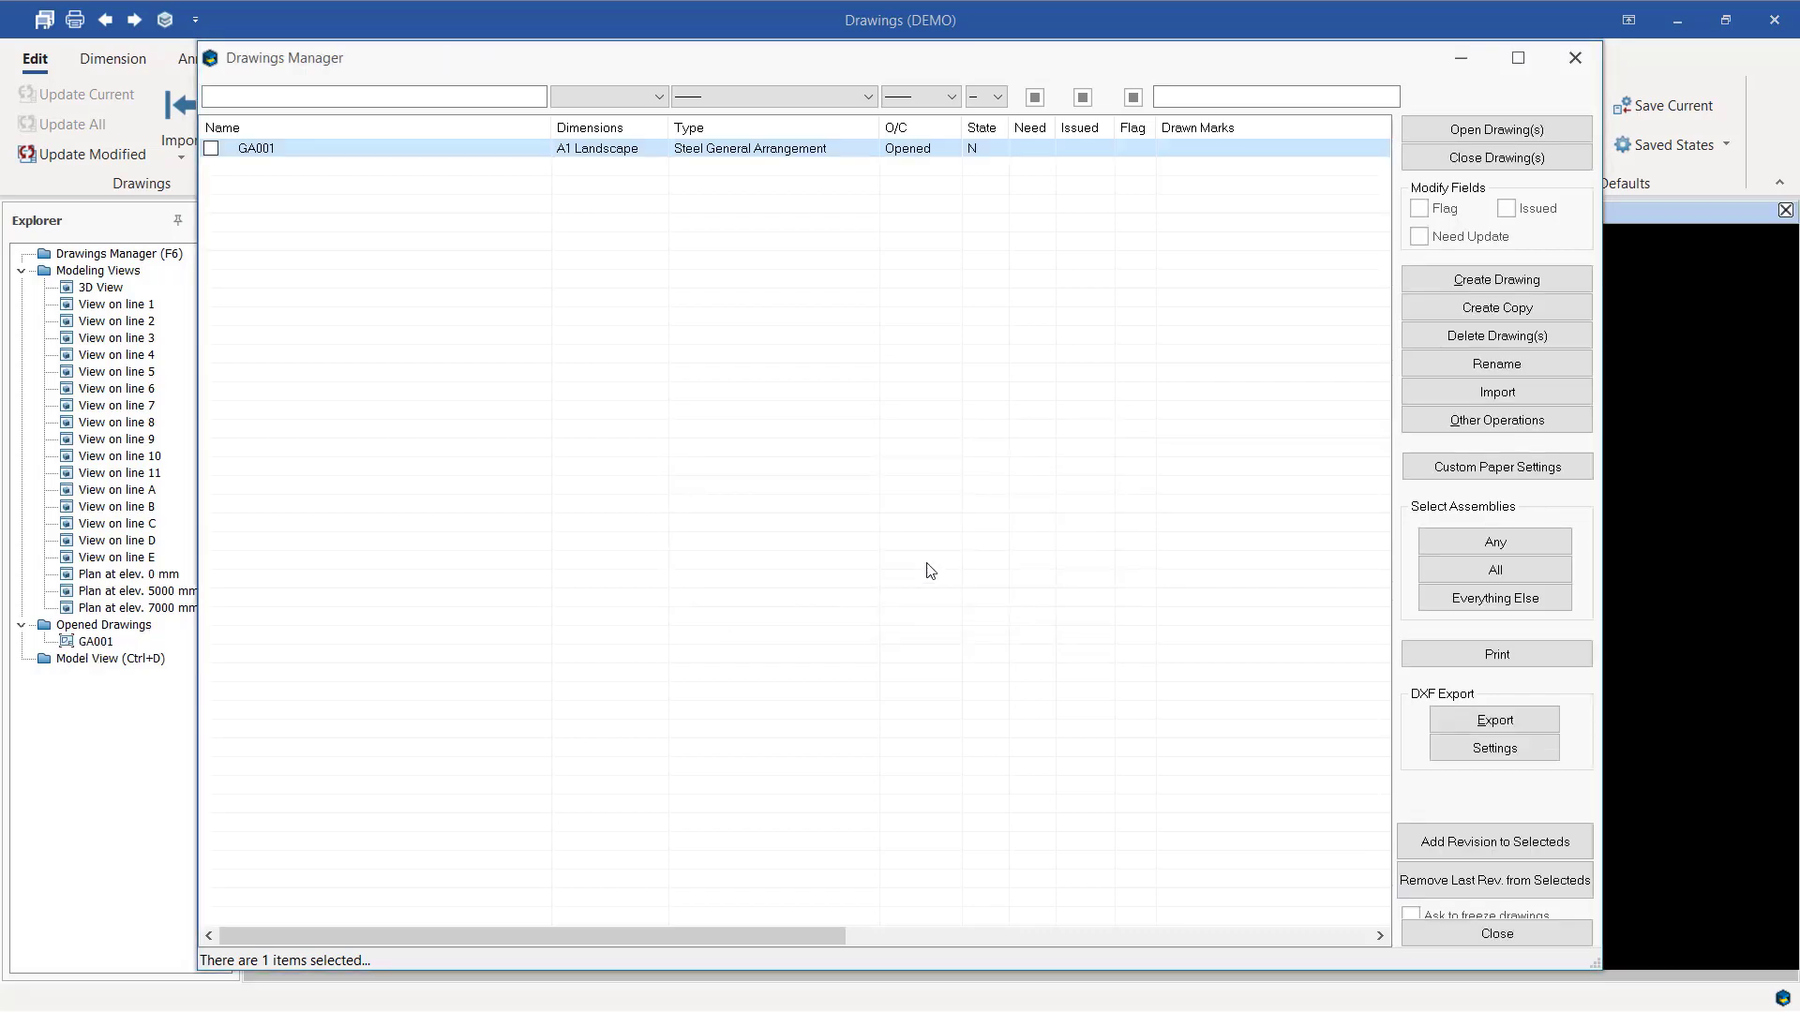
click(1575, 57)
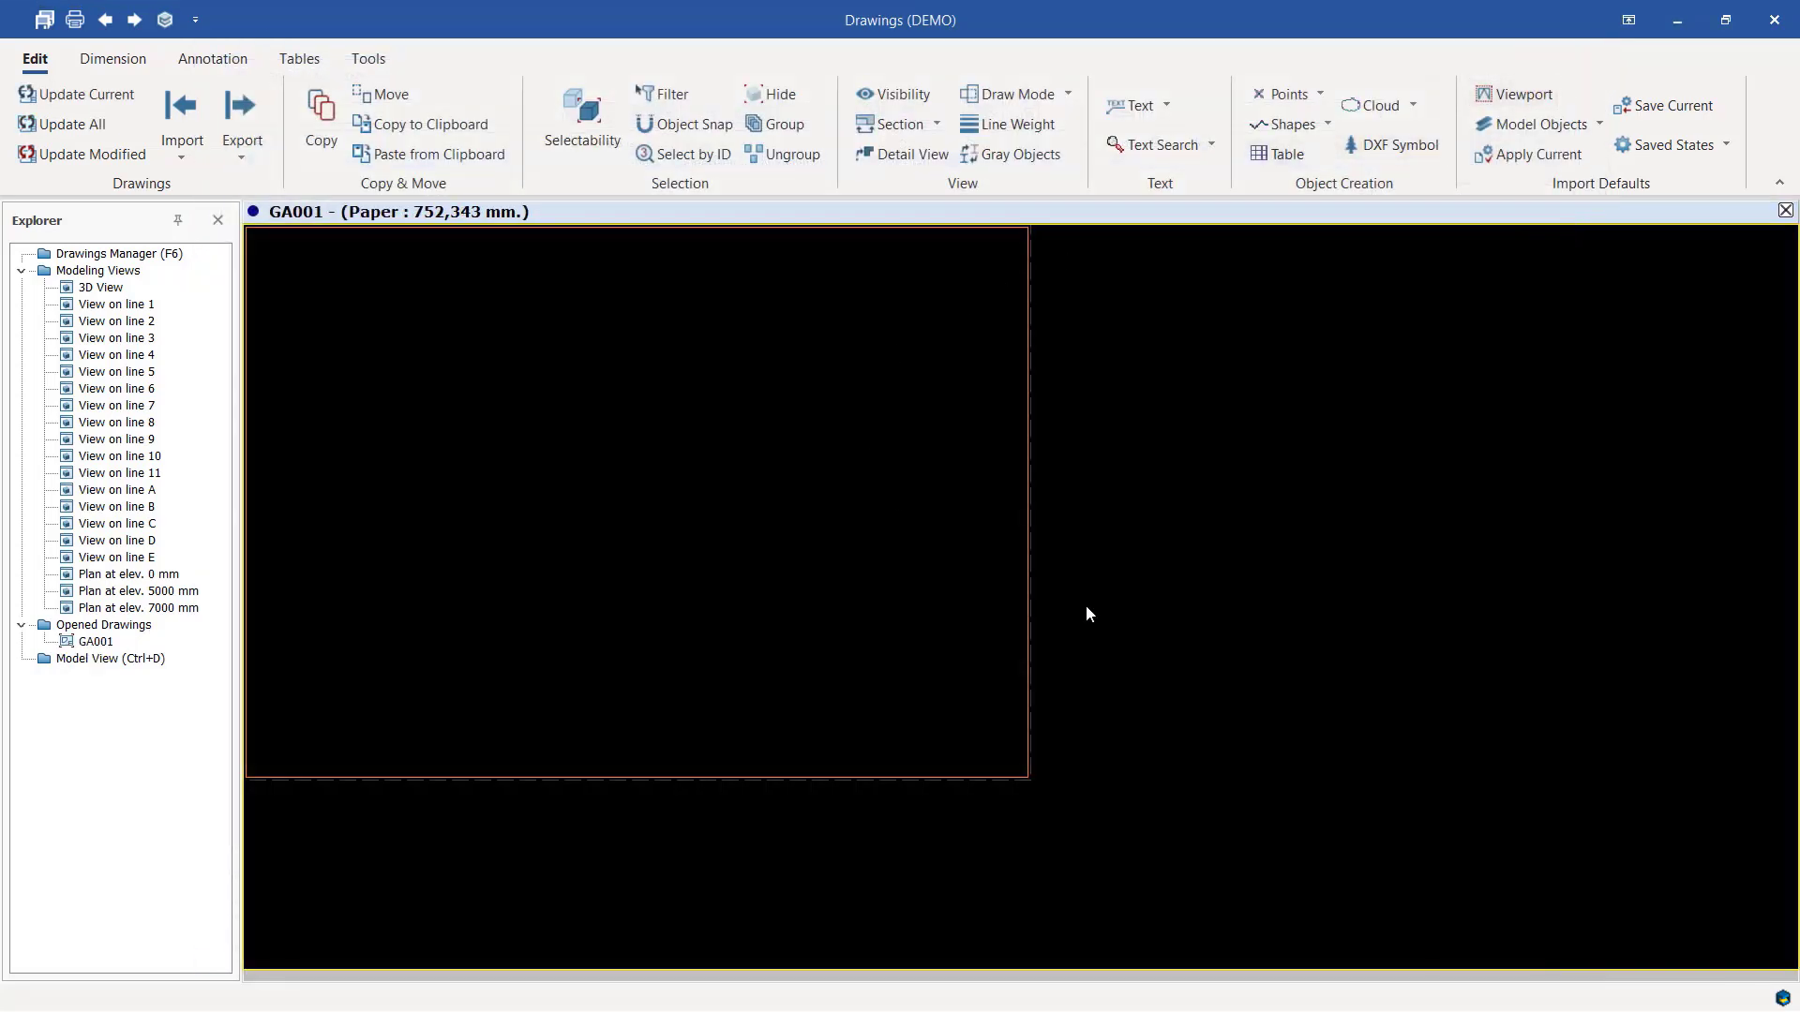
Create a viewport of the modeling view "View on line 1" in drawing GA001.
scroll(1096, 597, down, 3)
scroll(1054, 610, up, 3)
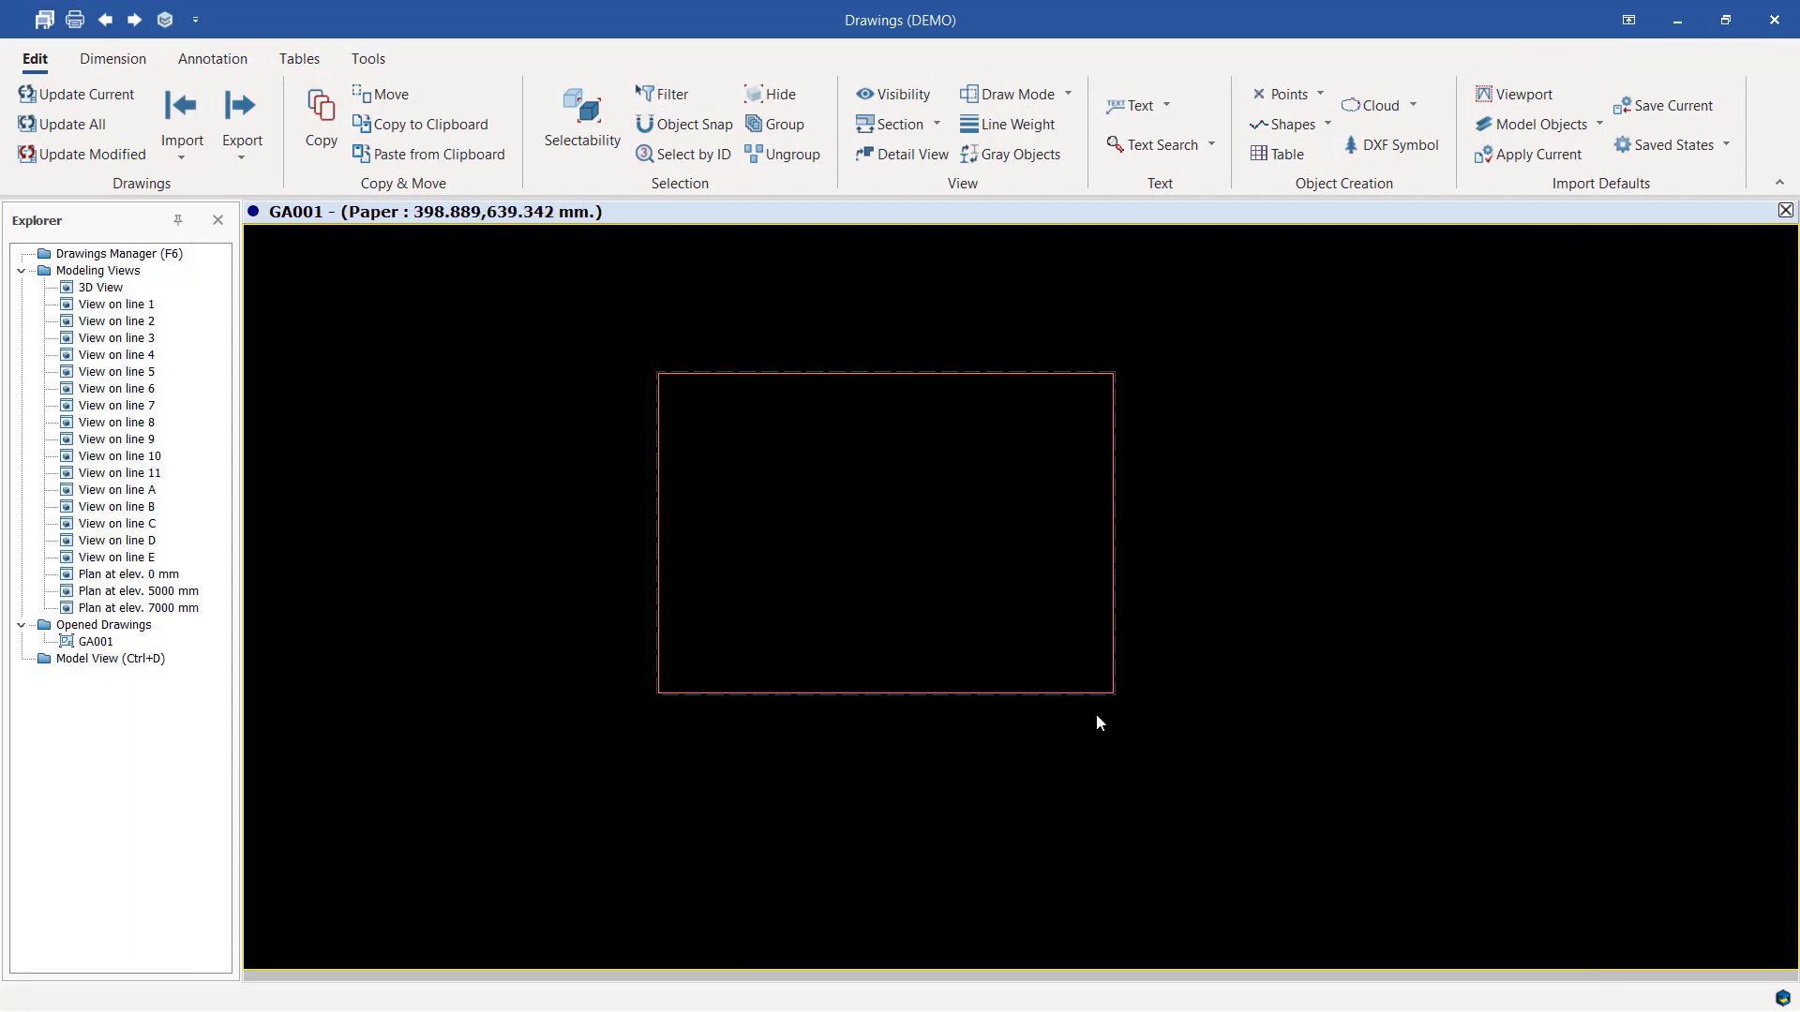
scroll(677, 429, up, 2)
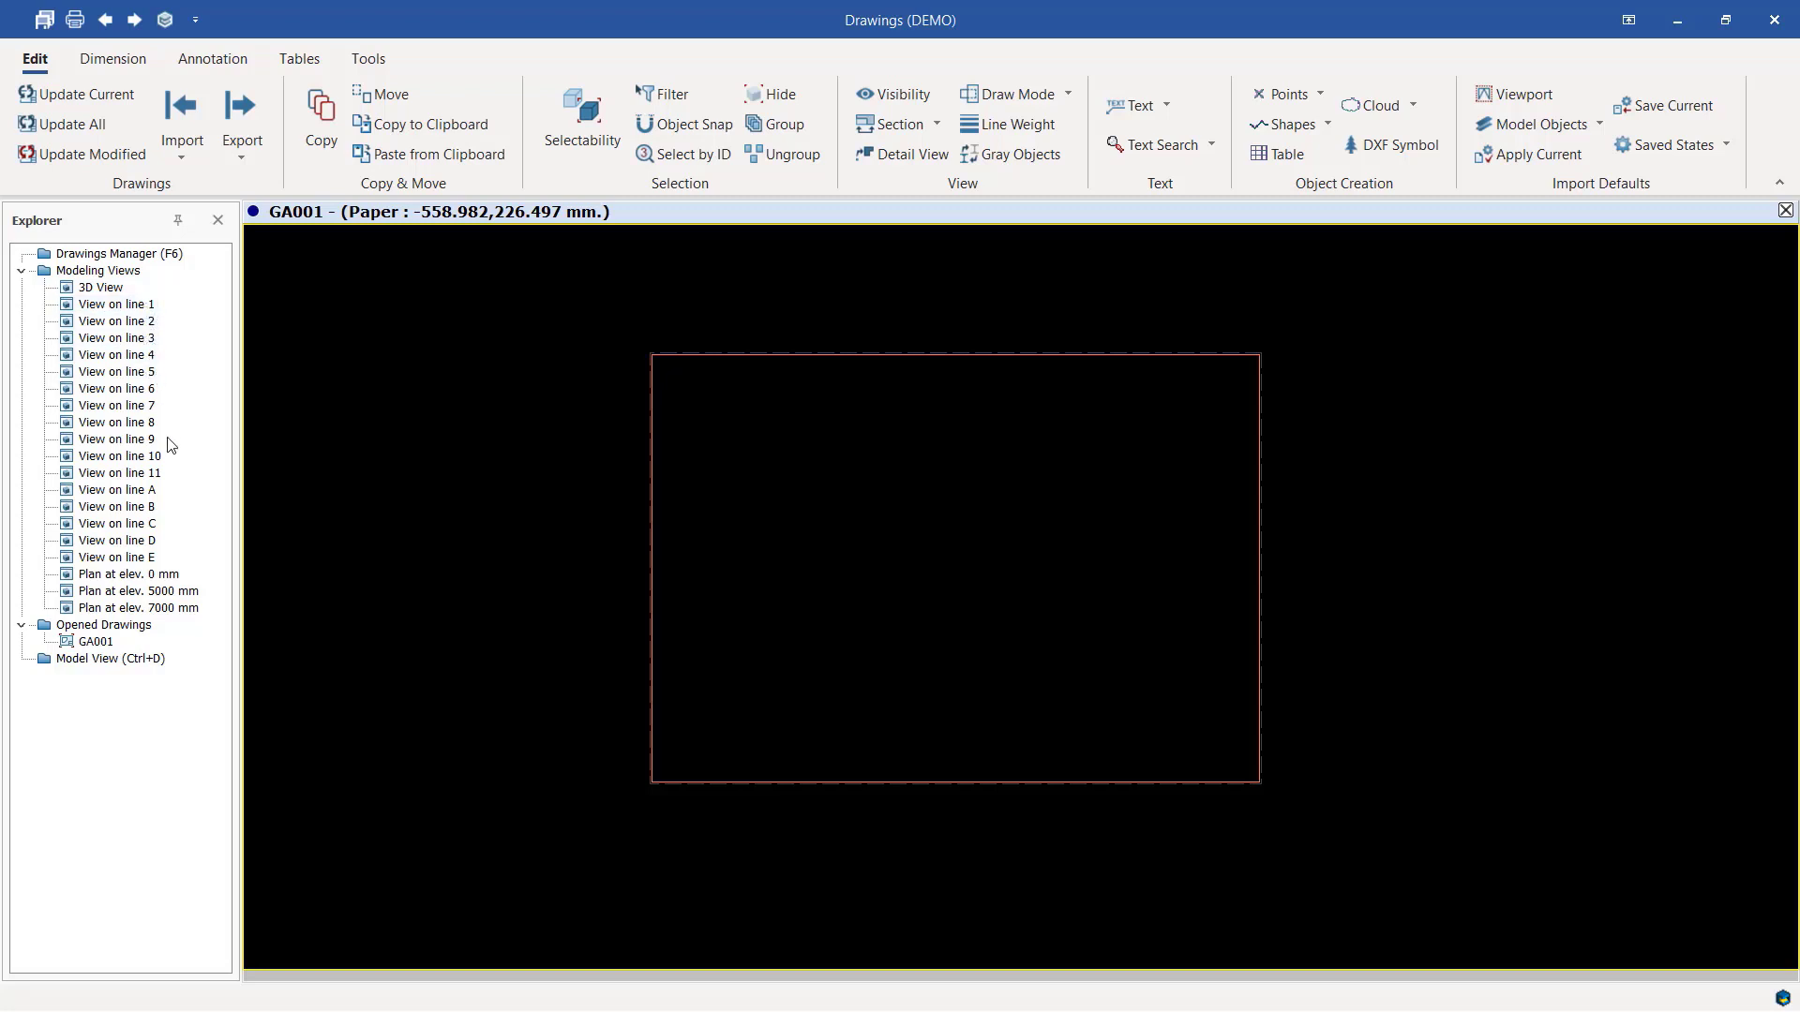
right_click(134, 313)
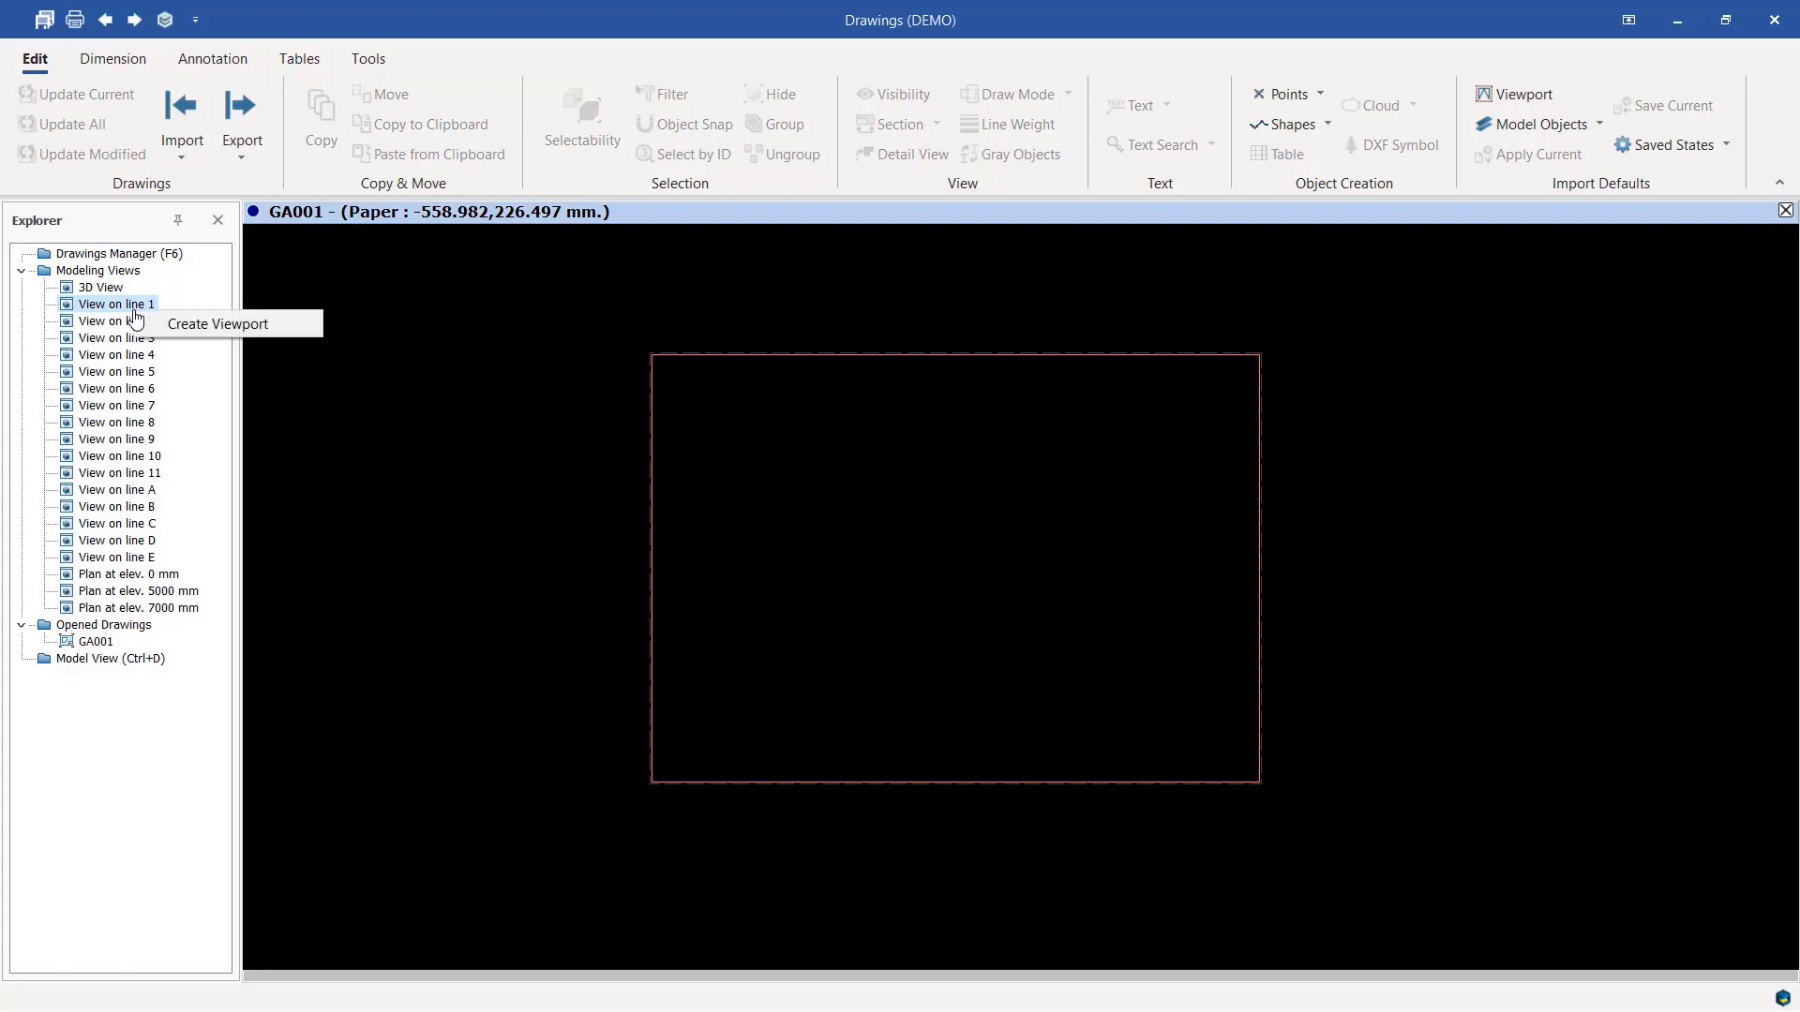
click(180, 325)
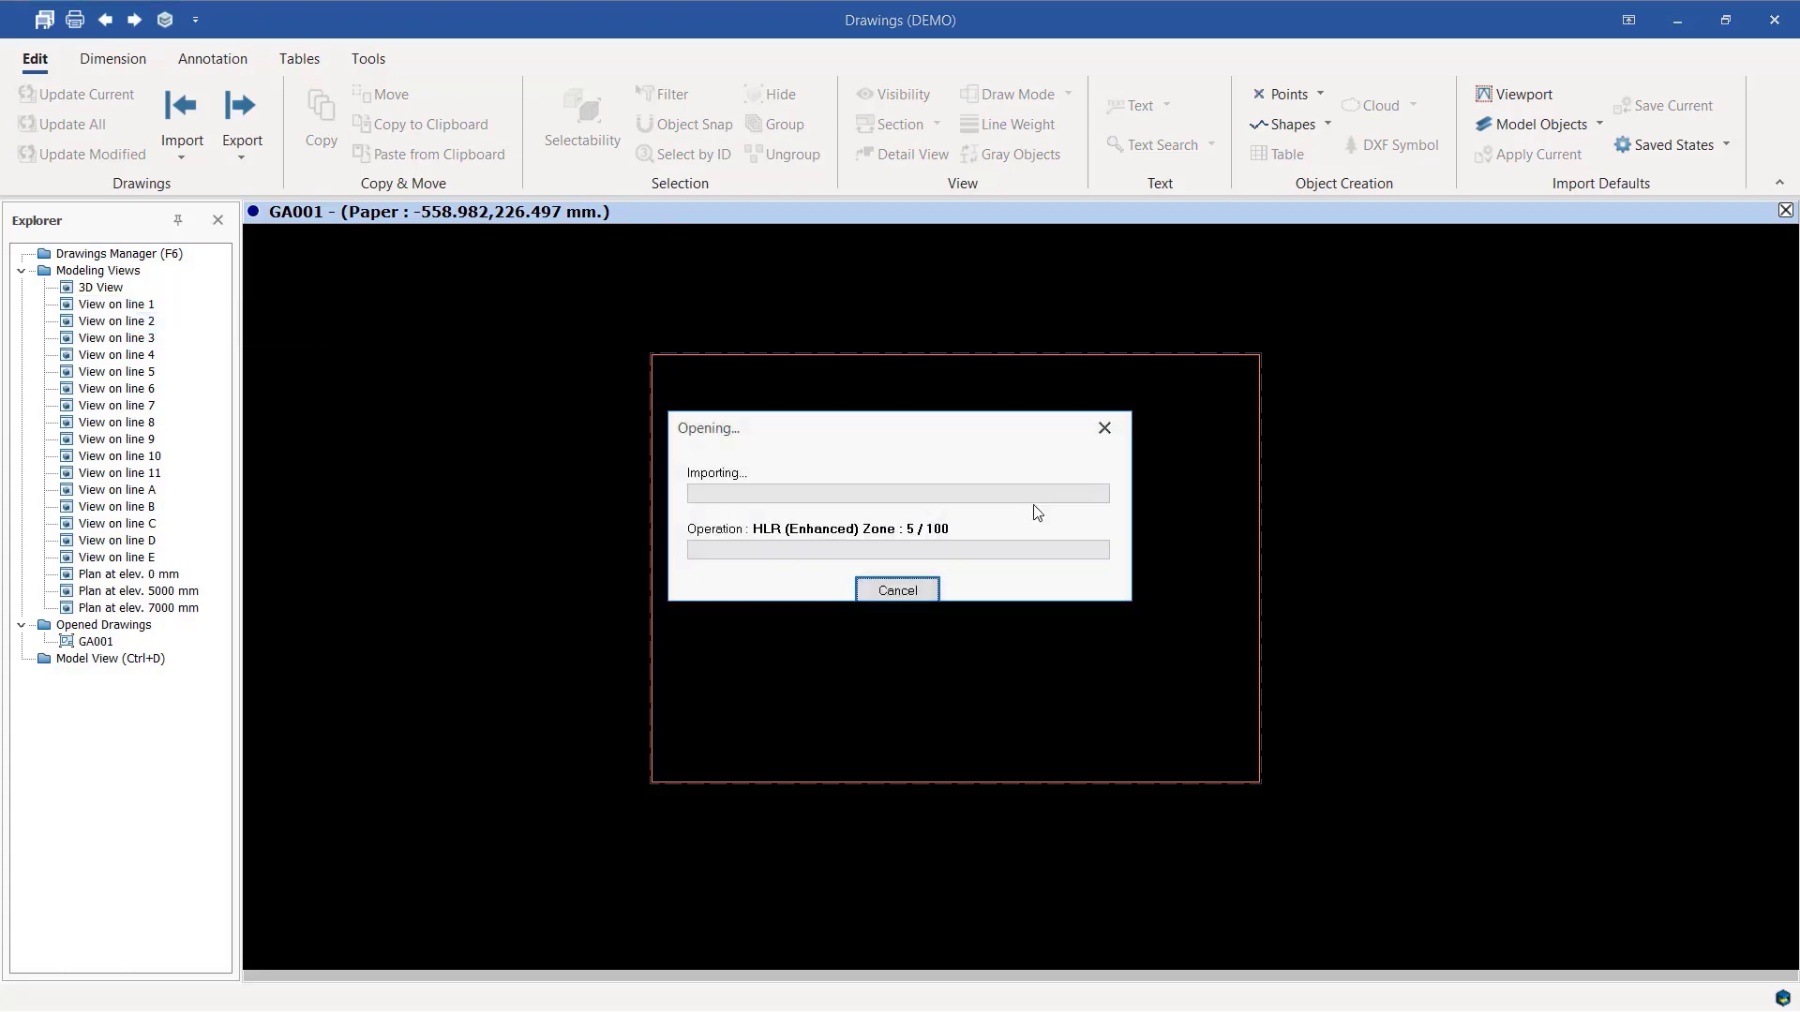
Examine the frame elevation, level markers, grid bubbles and label in the new viewport of drawing GA001.
scroll(766, 439, up, 3)
scroll(764, 439, up, 3)
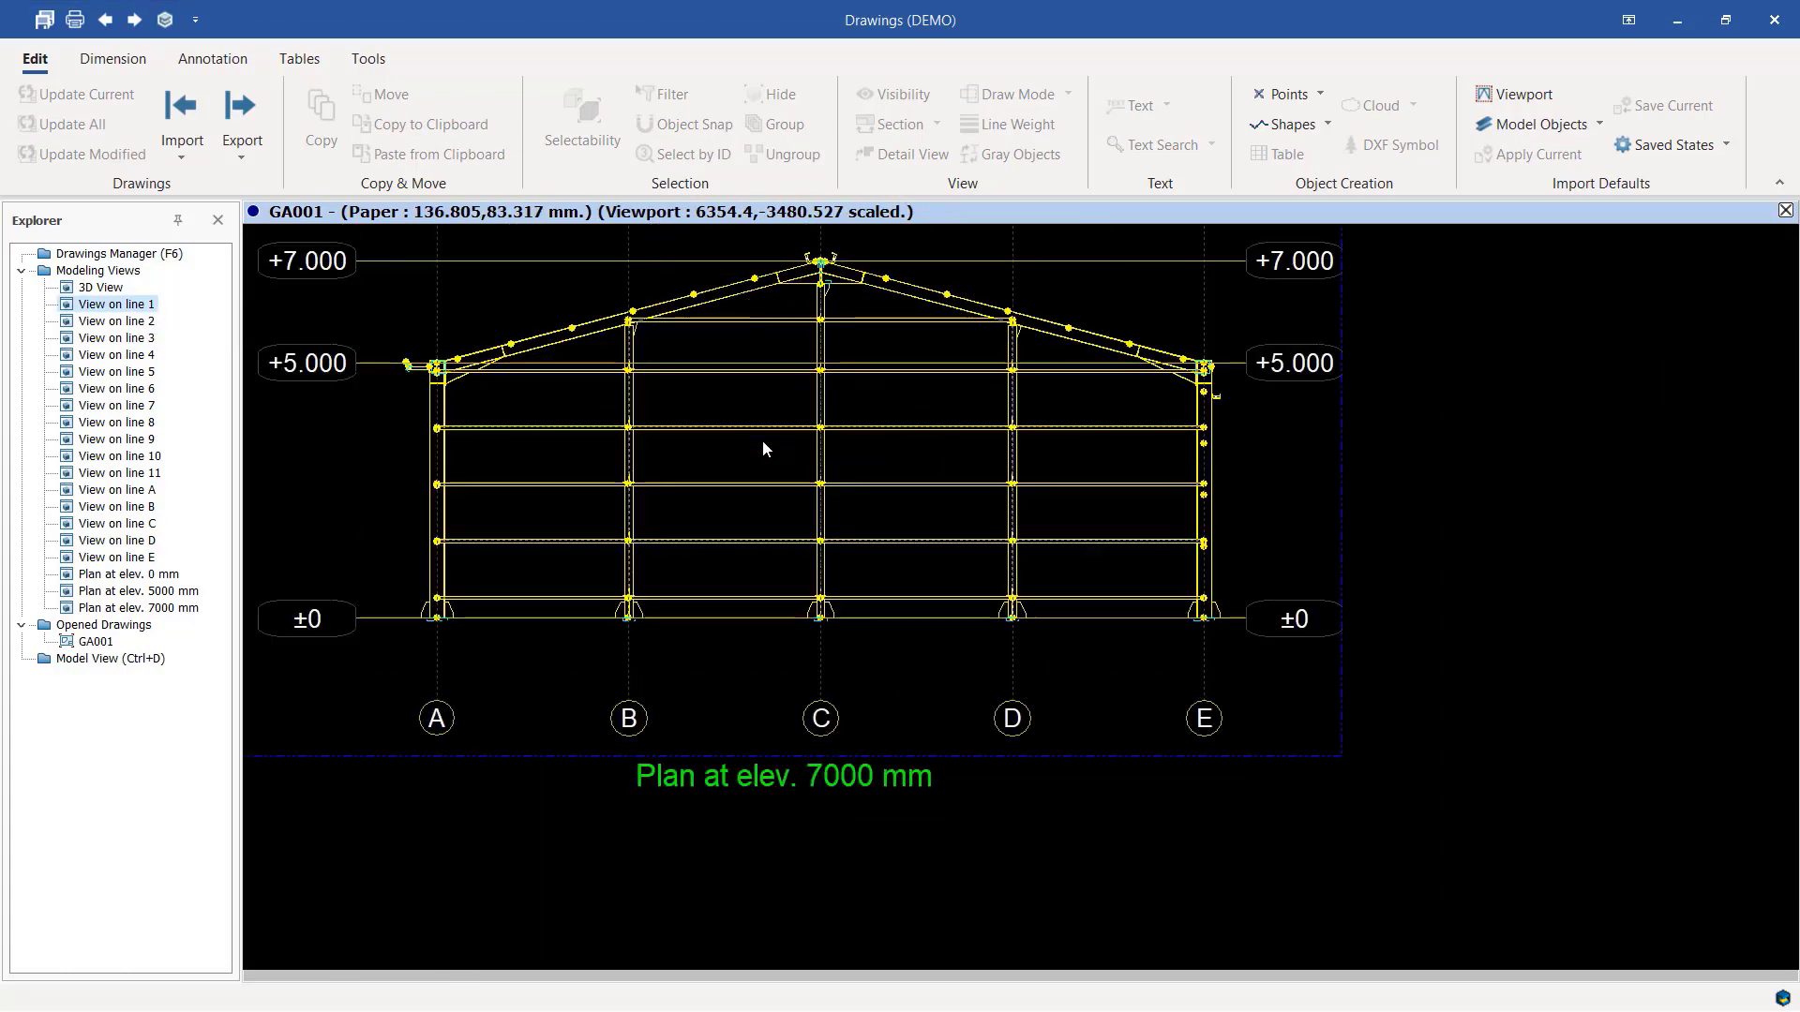
scroll(985, 665, down, 3)
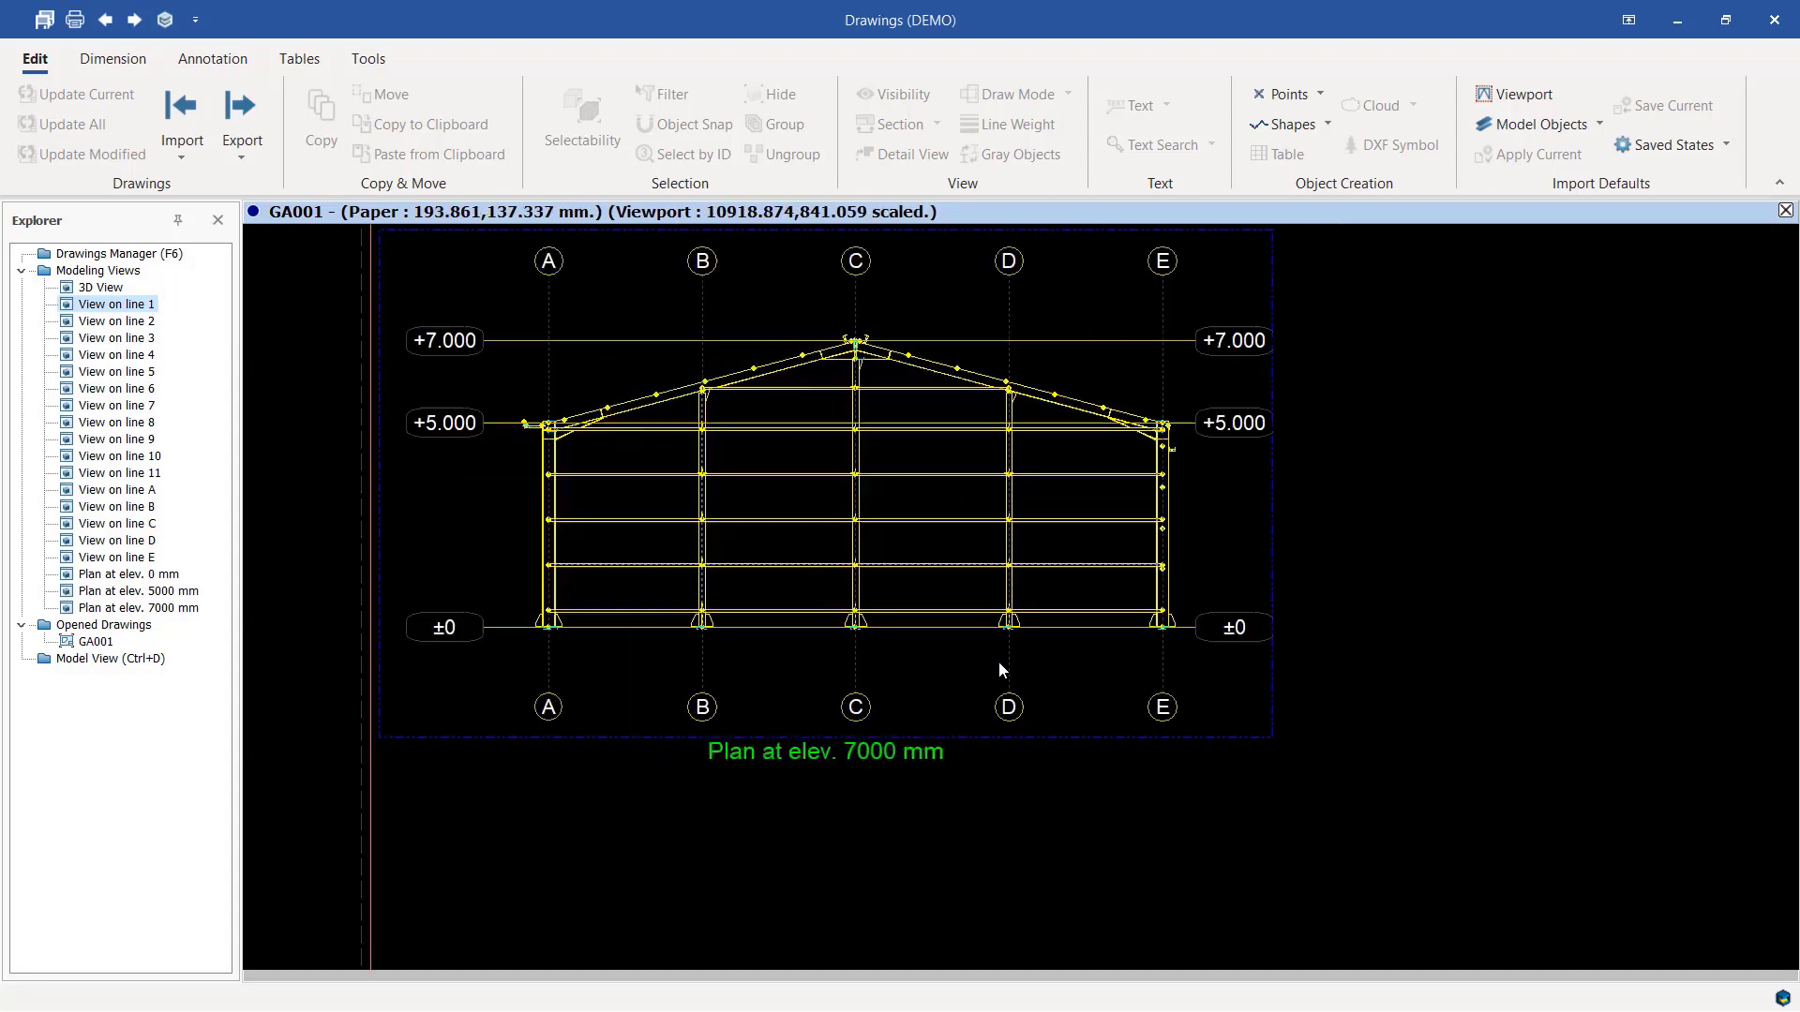
scroll(853, 425, up, 4)
scroll(853, 426, down, 2)
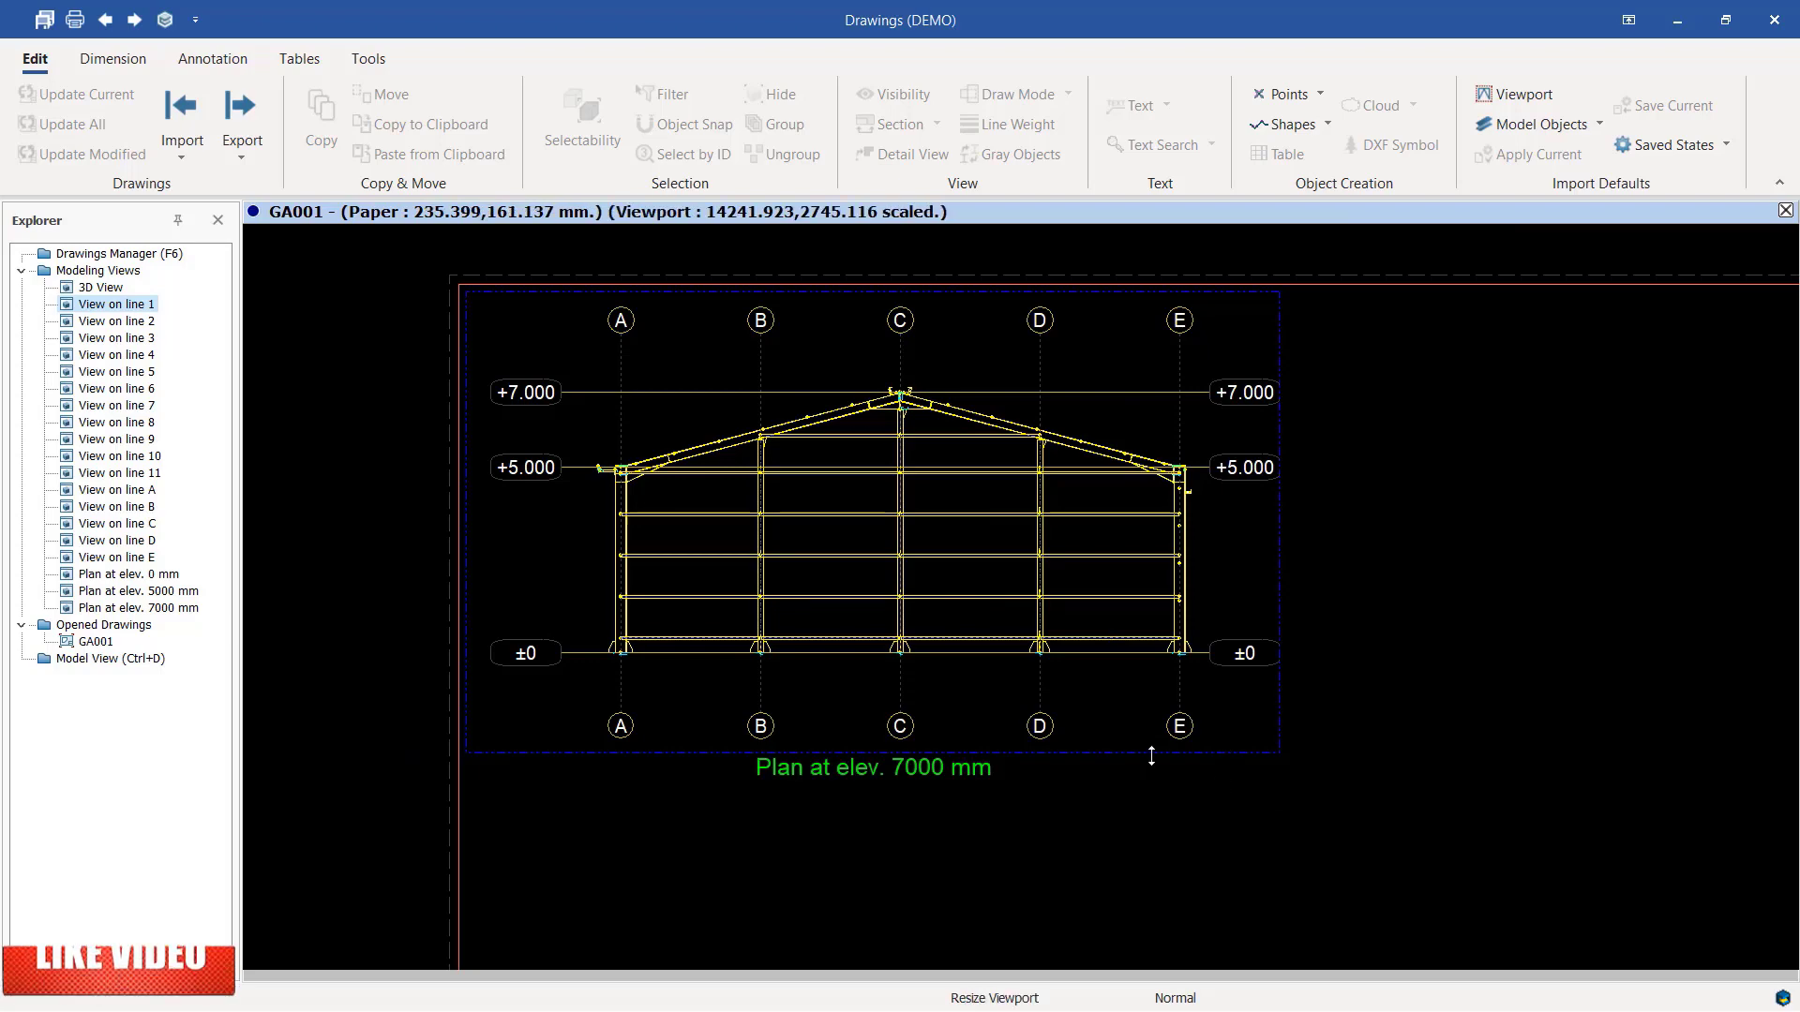
scroll(1137, 757, up, 4)
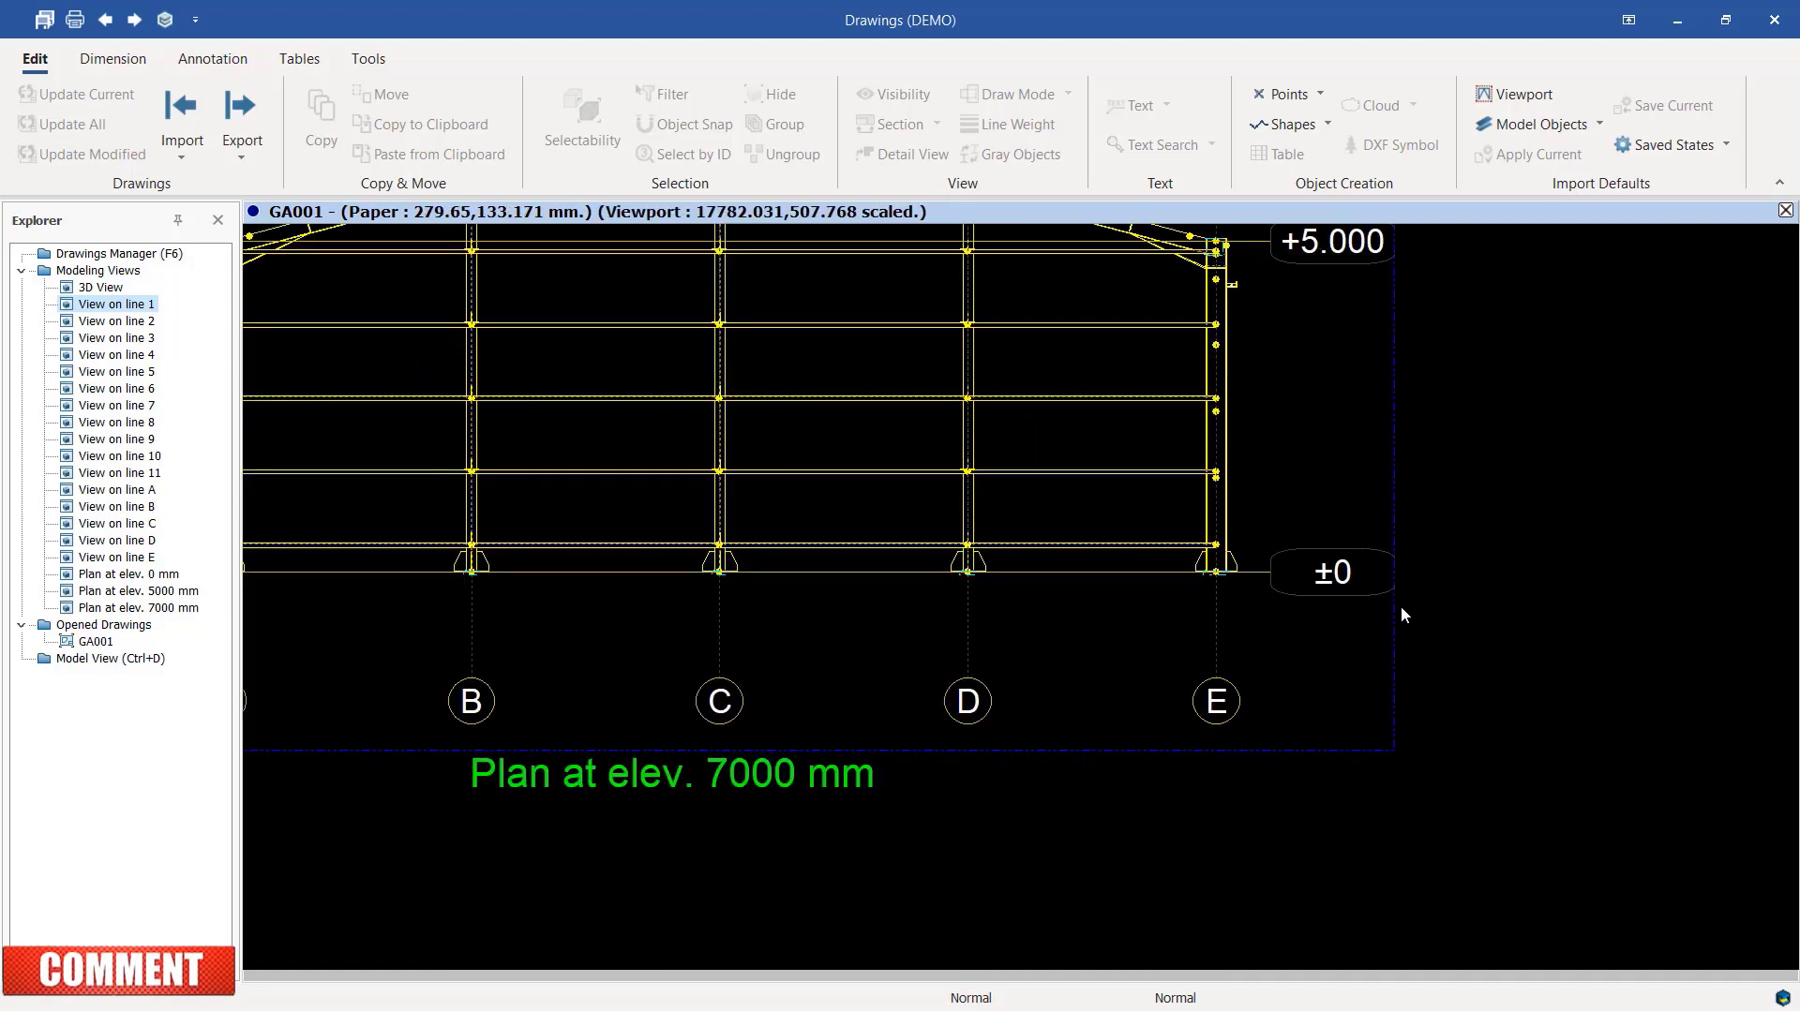
scroll(1172, 646, down, 3)
scroll(1092, 573, up, 2)
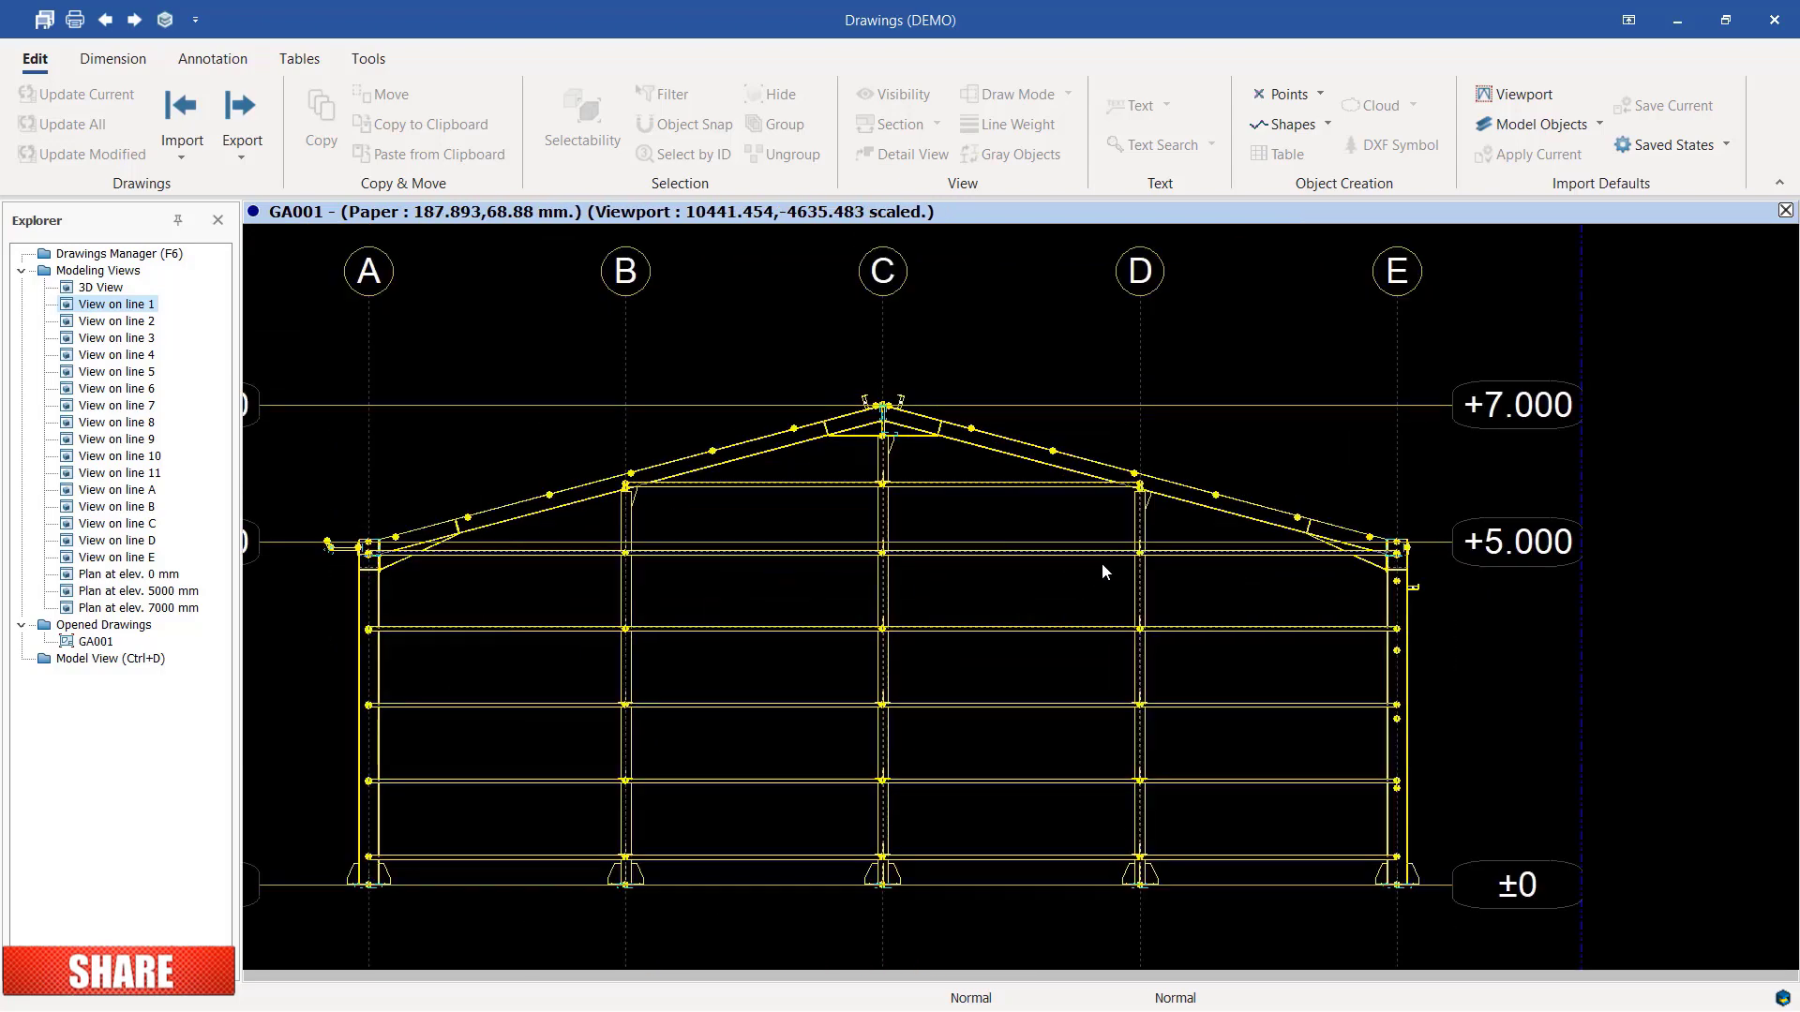
scroll(888, 431, up, 2)
scroll(1000, 510, down, 3)
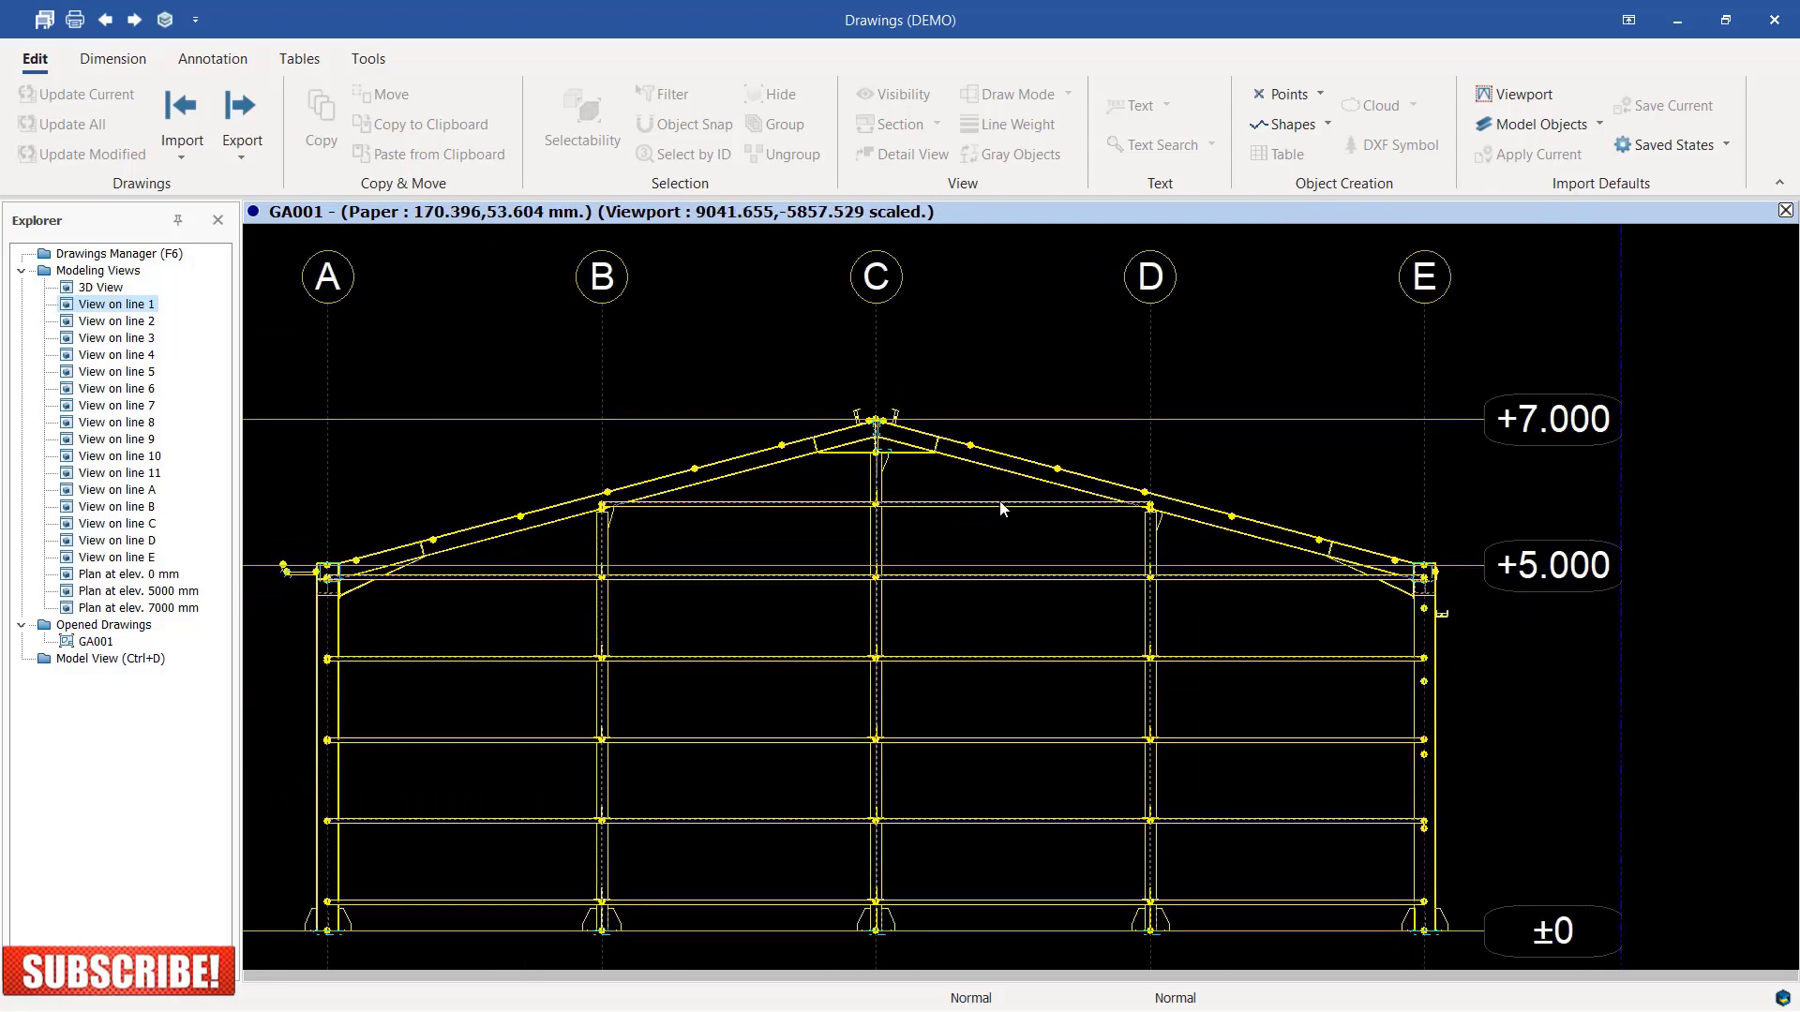
scroll(909, 475, up, 3)
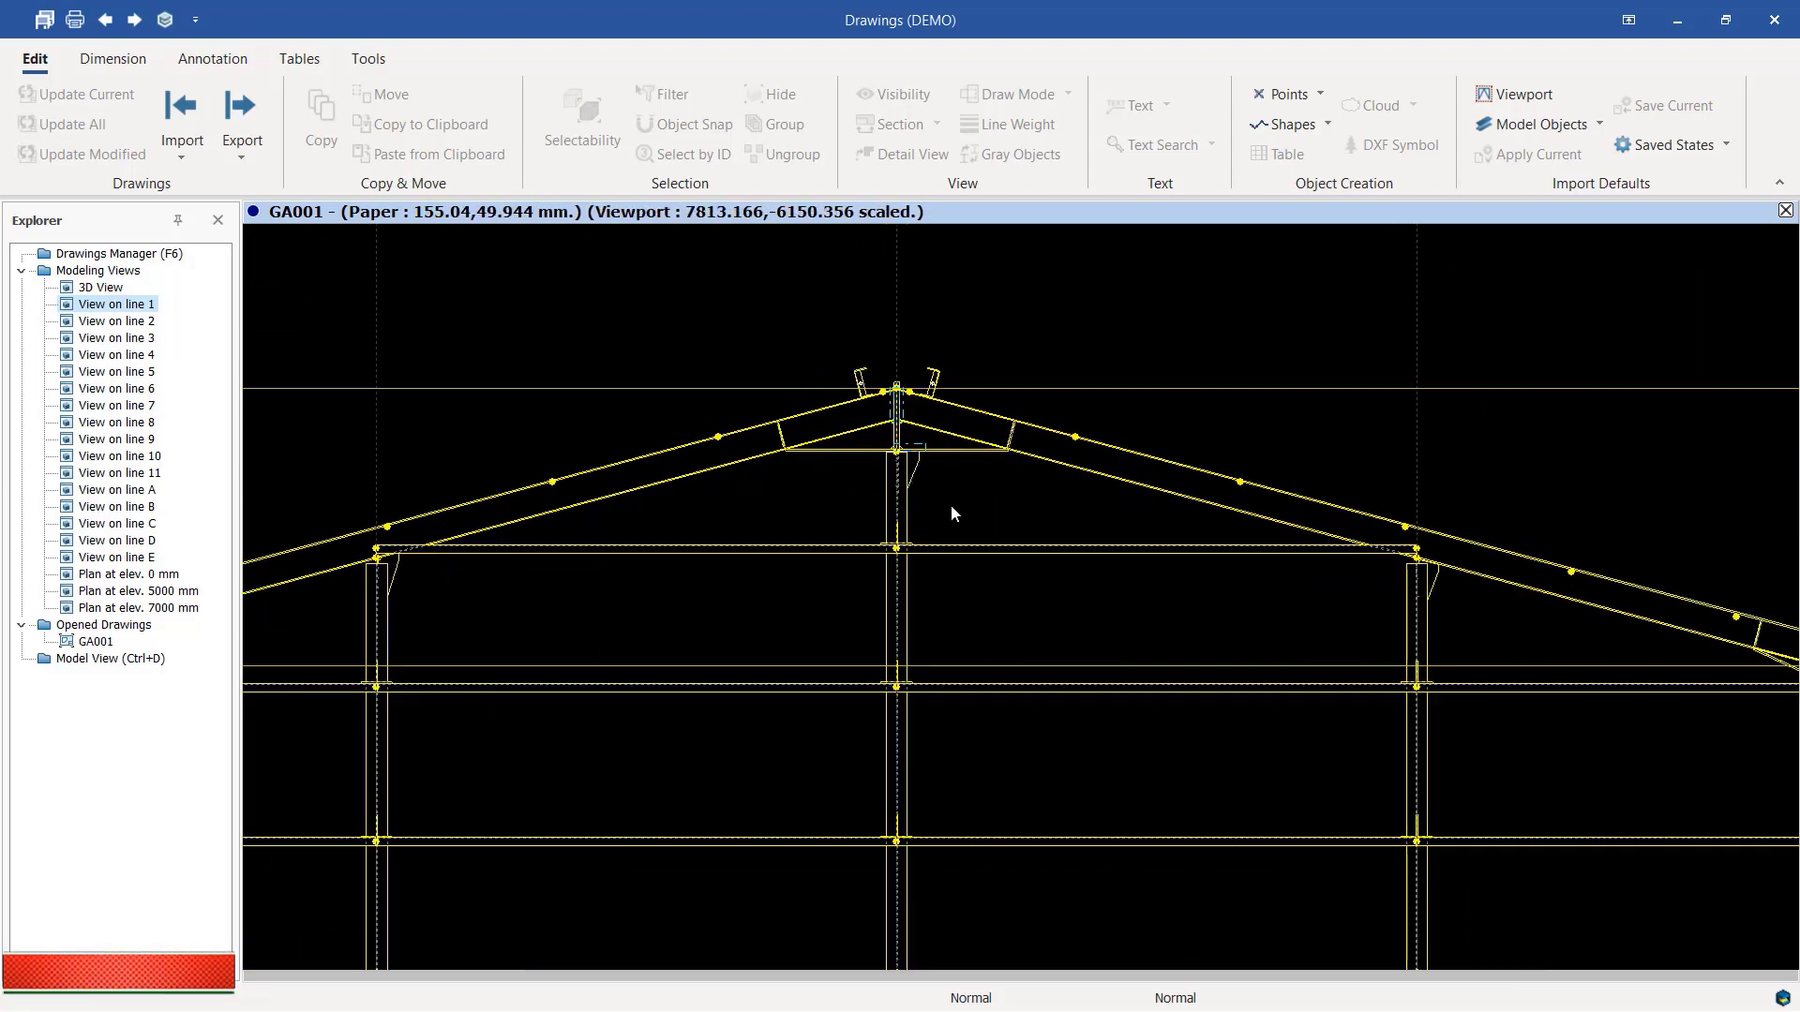
scroll(948, 492, down, 2)
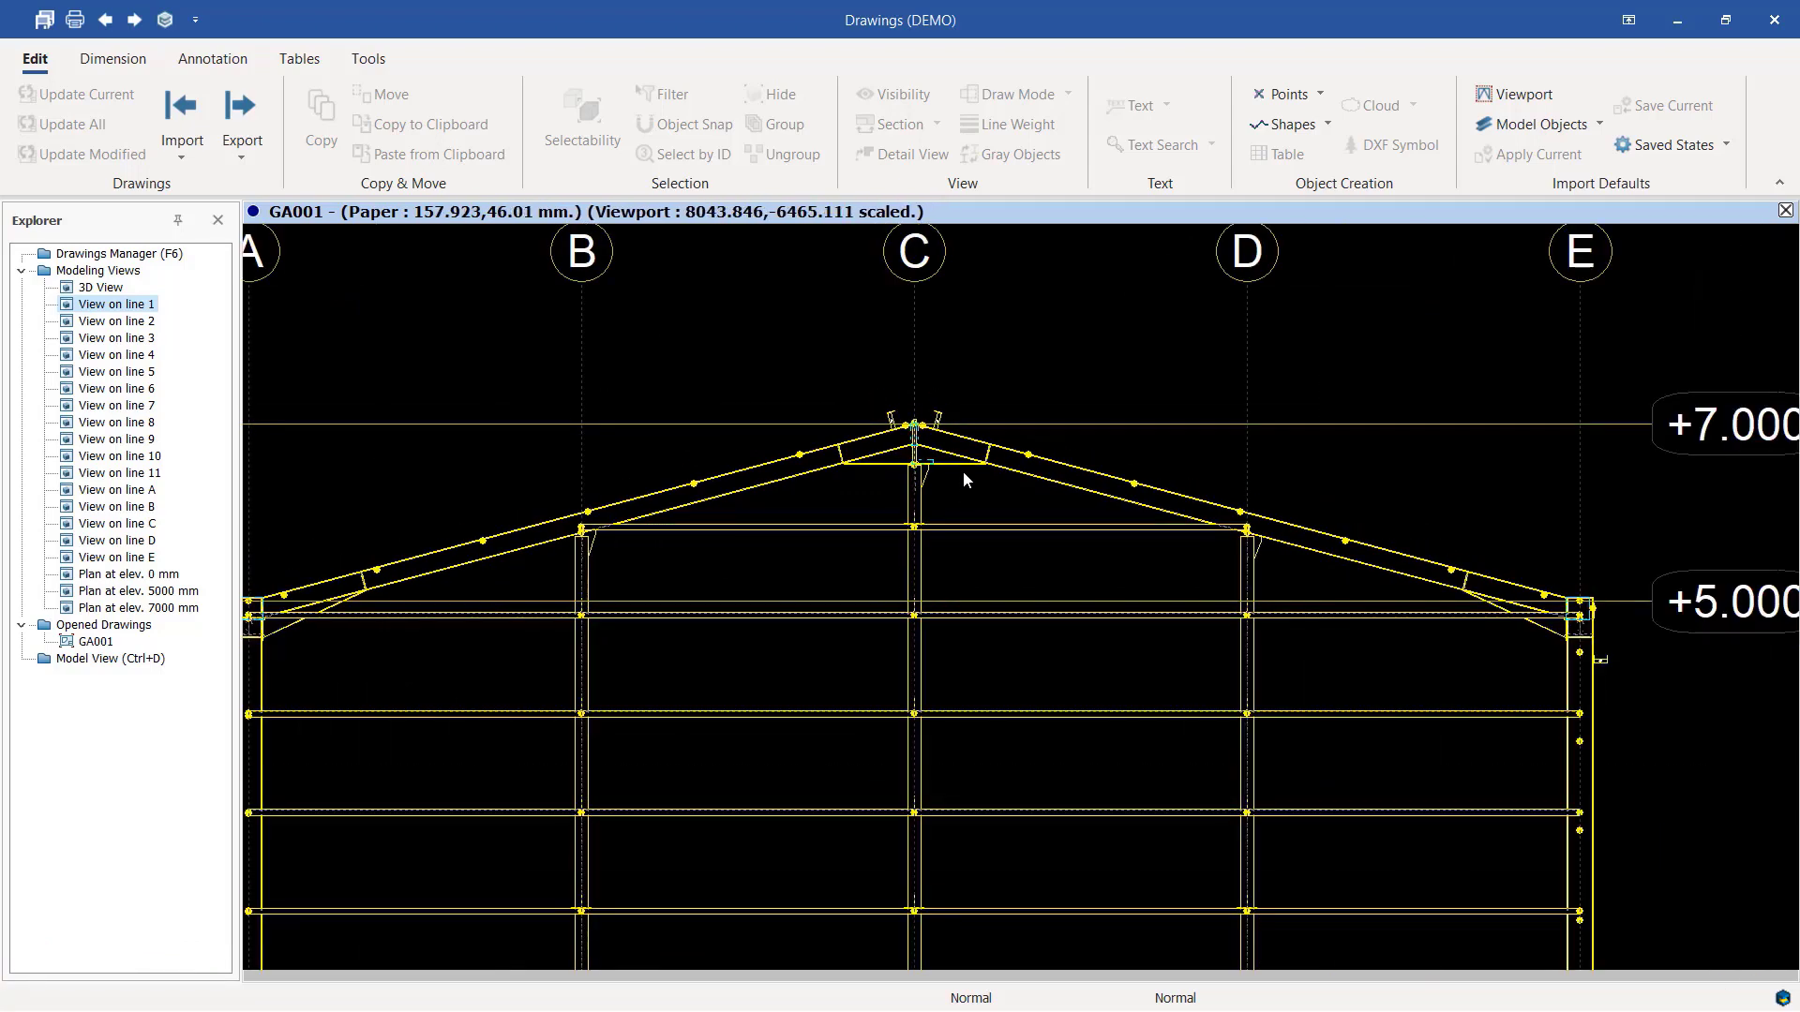
scroll(964, 478, down, 3)
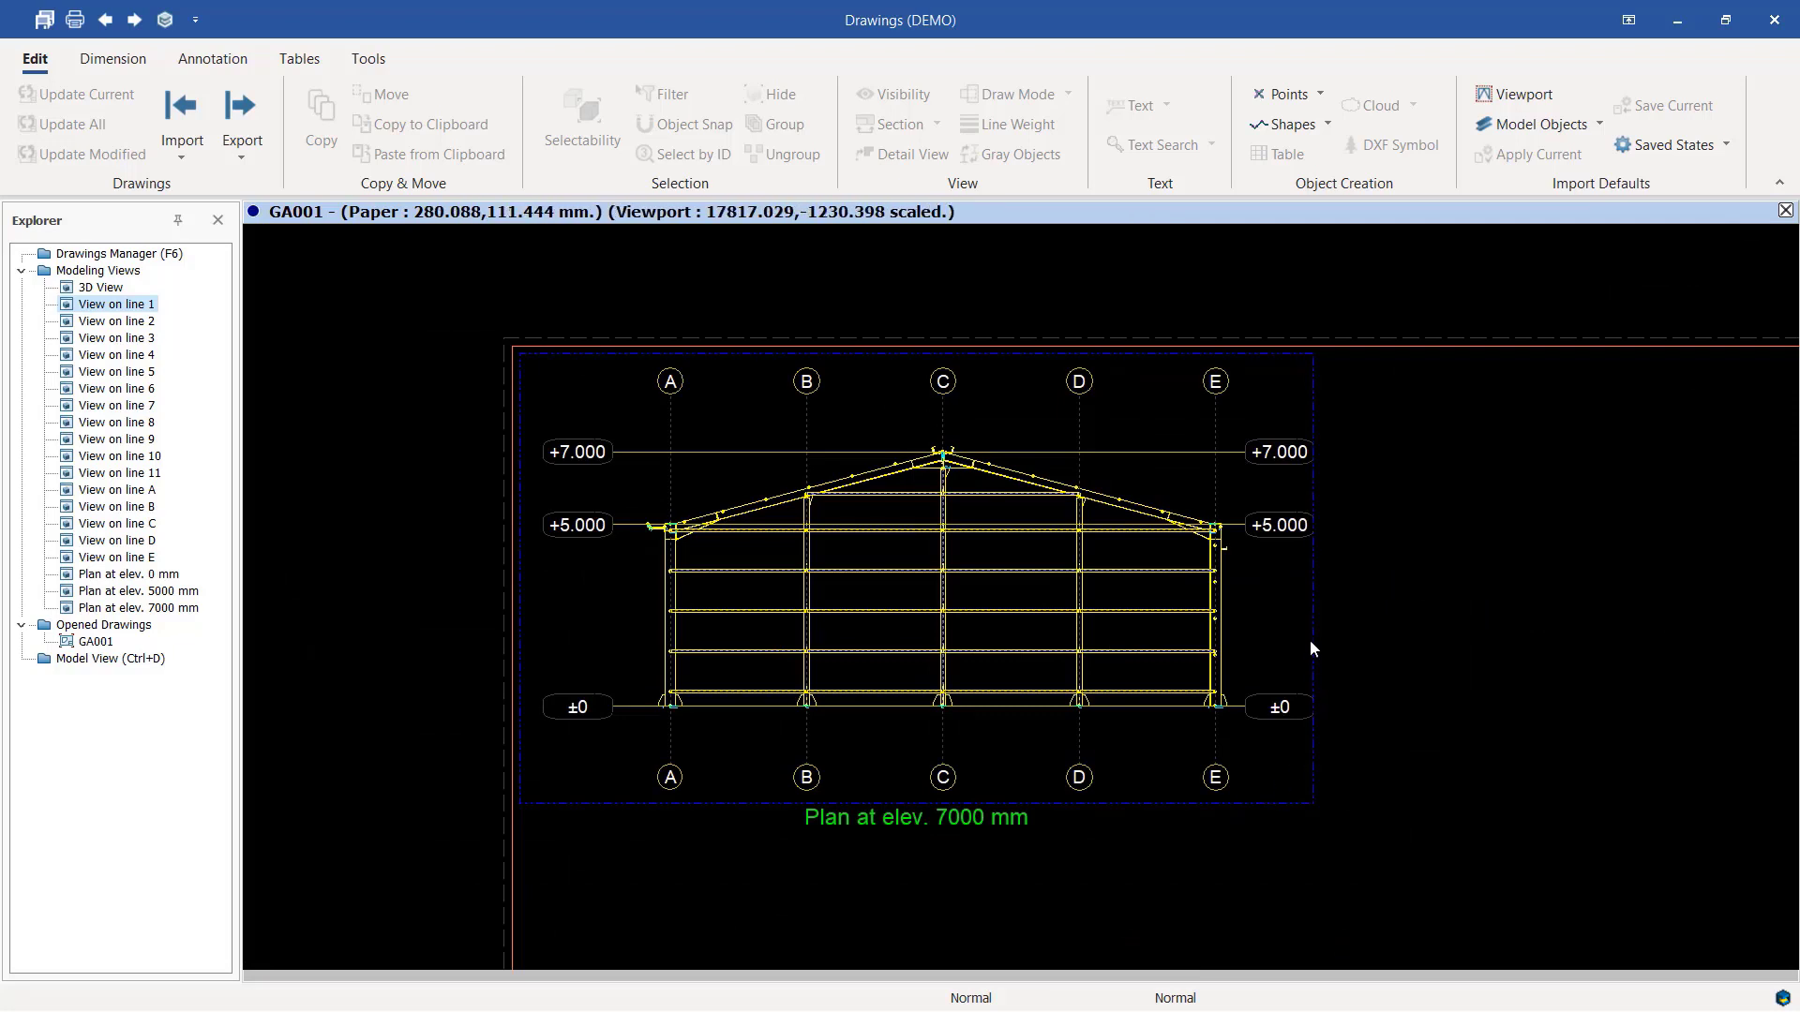
Delete the "View on line 1" viewport from drawing GA001, including the viewport itself.
click(1313, 613)
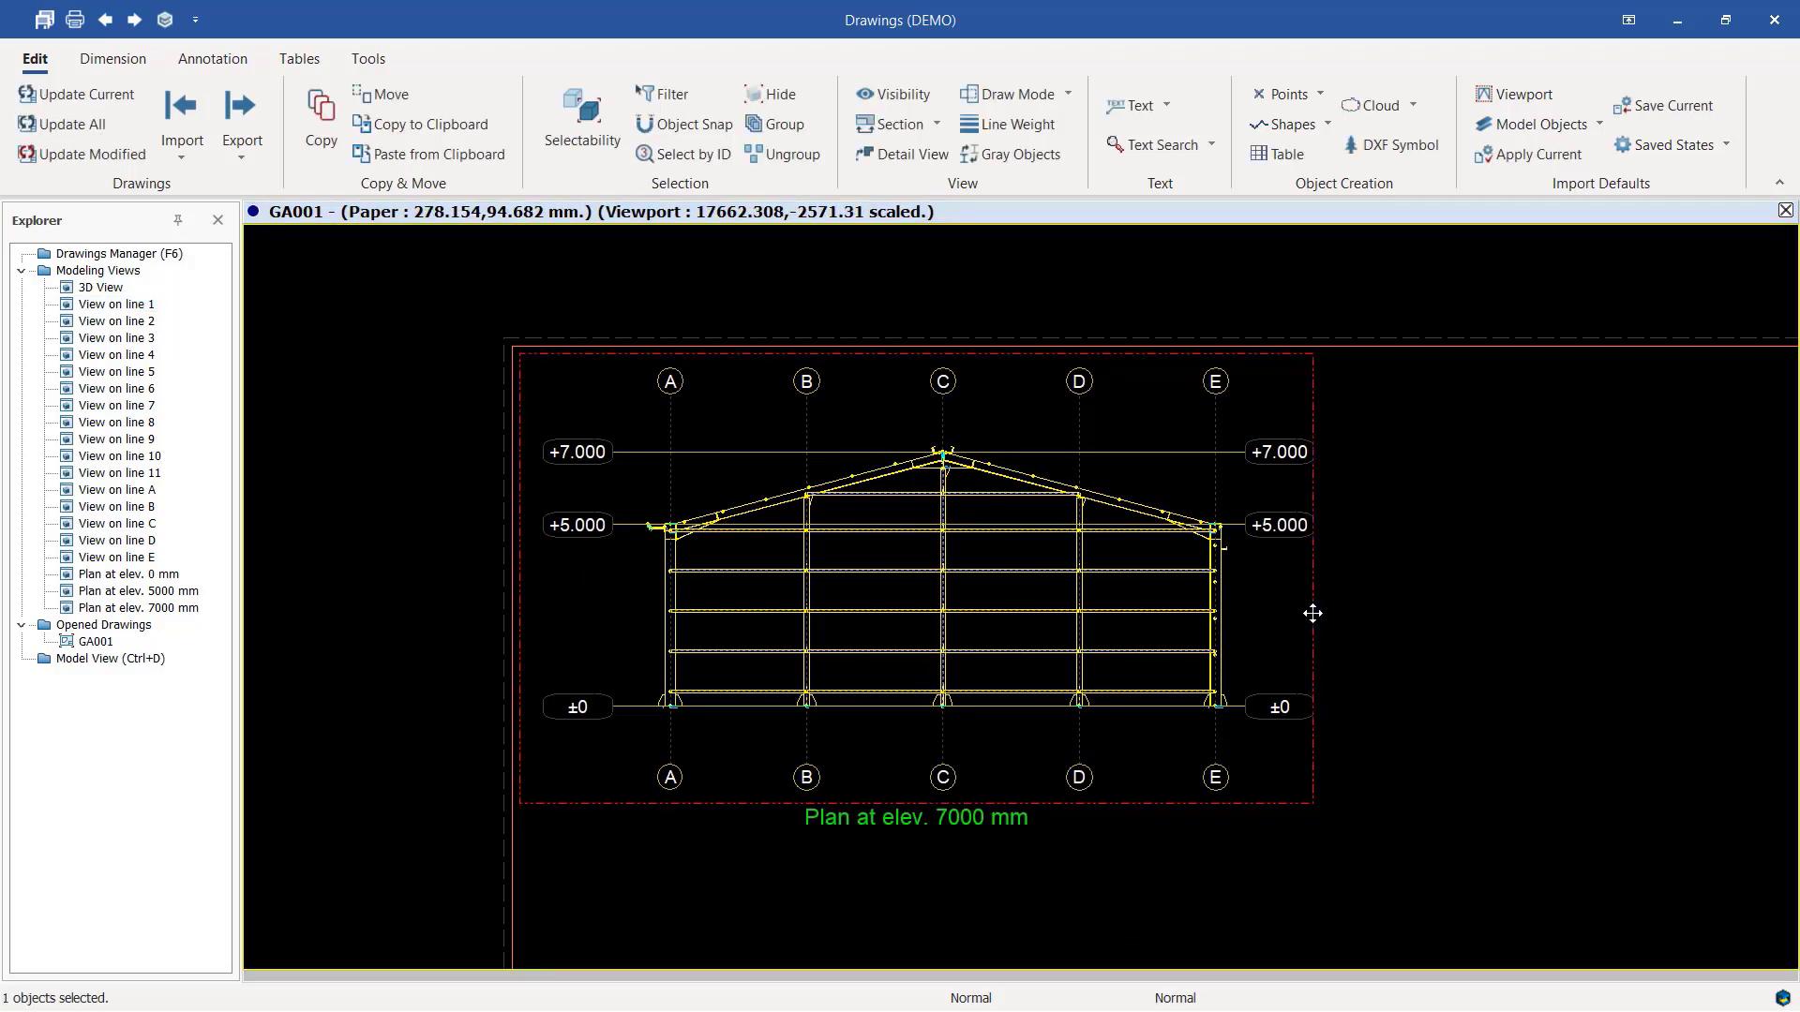
right_click(1312, 614)
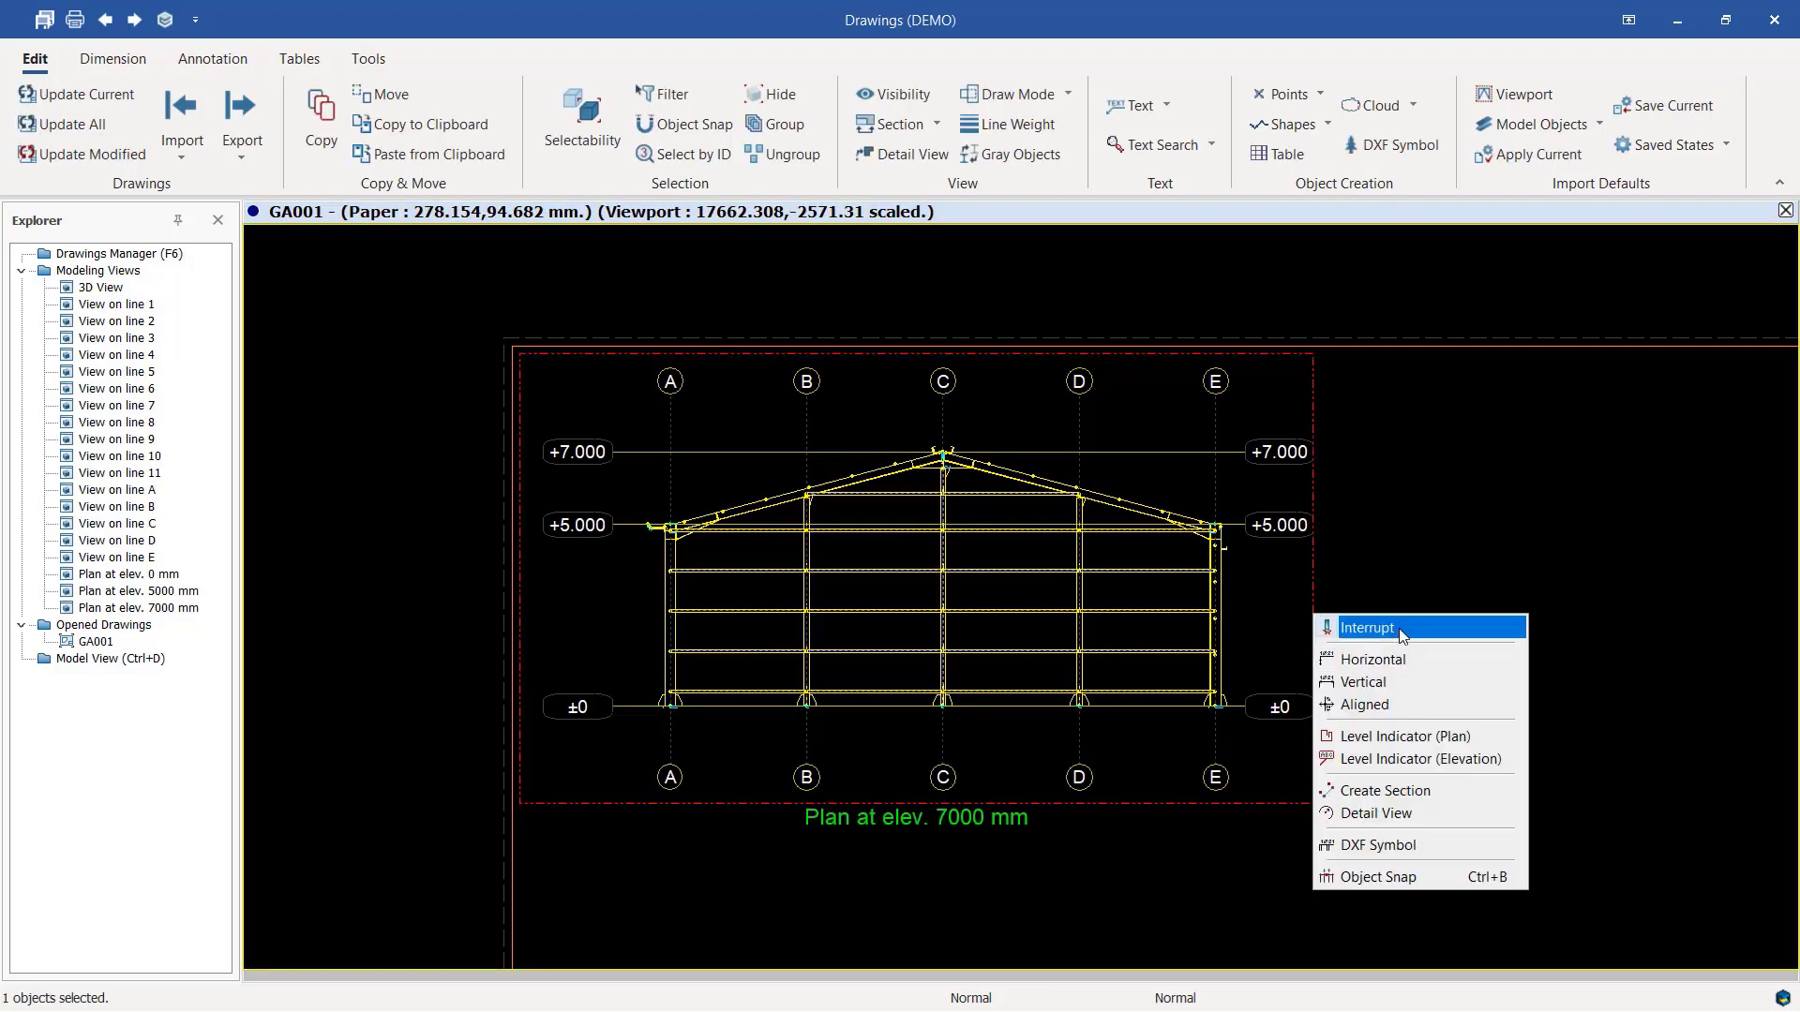
click(1350, 623)
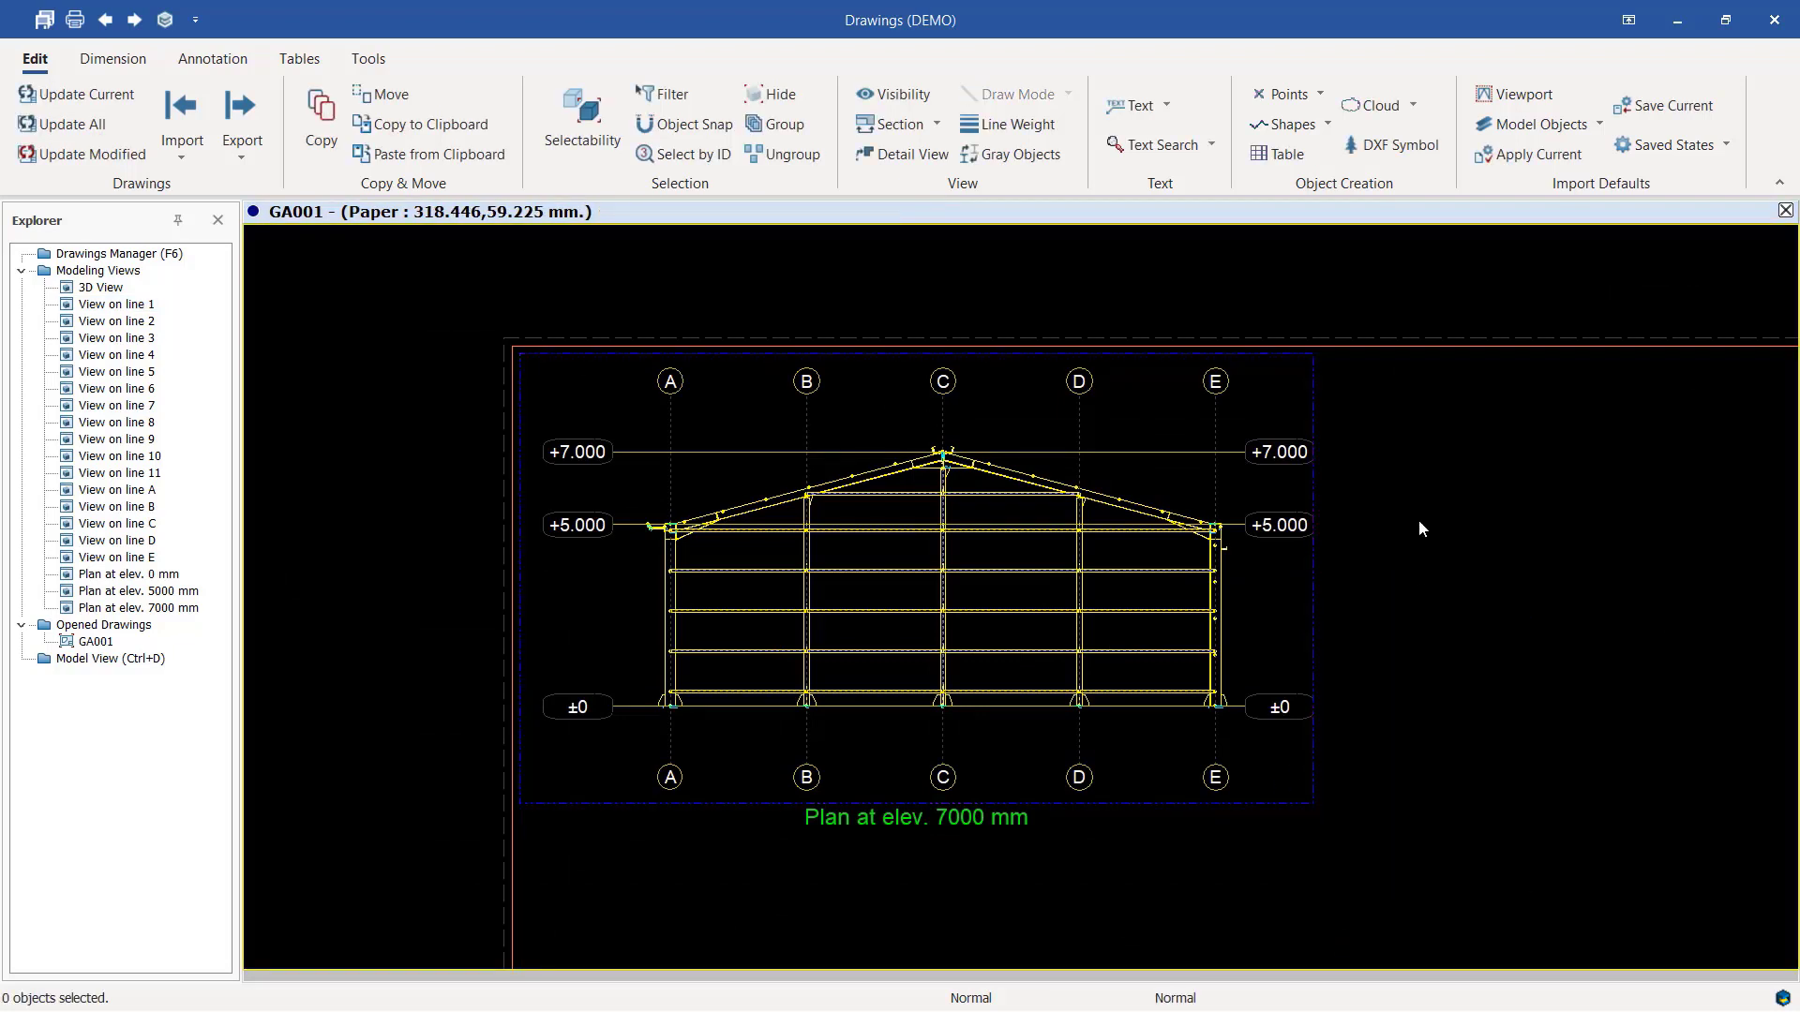
click(1314, 574)
key(Delete)
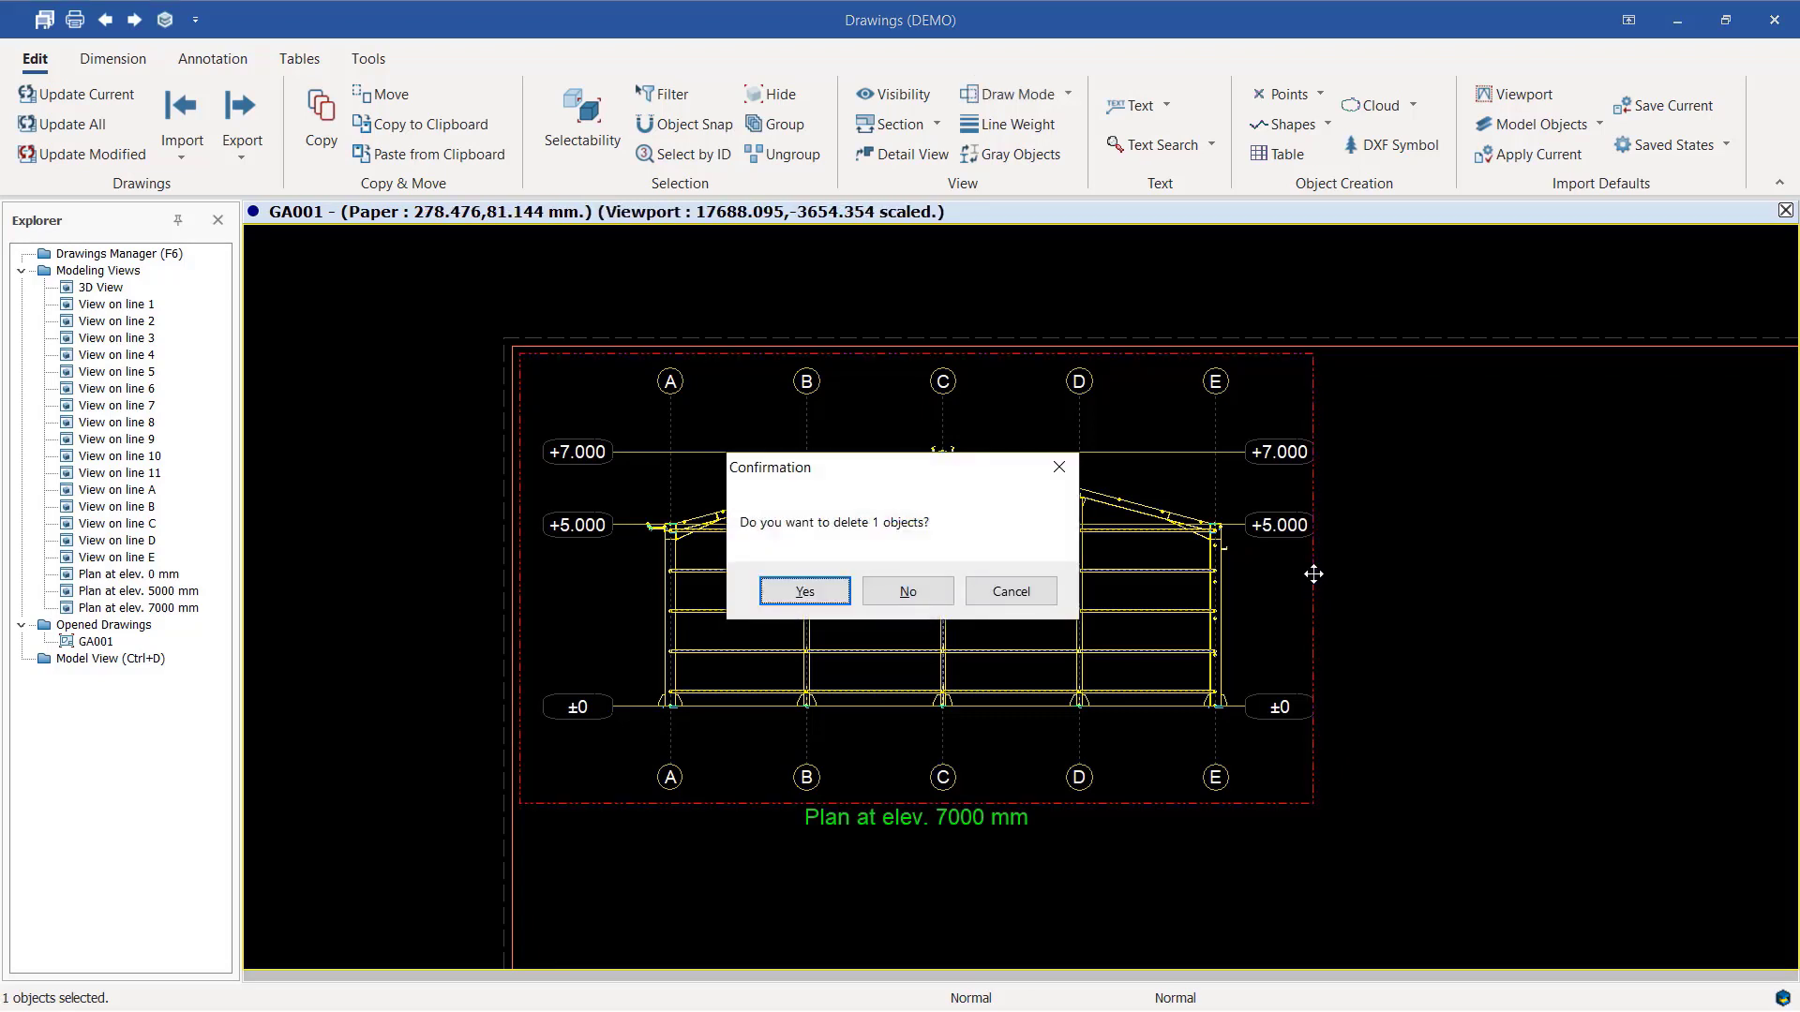
click(804, 590)
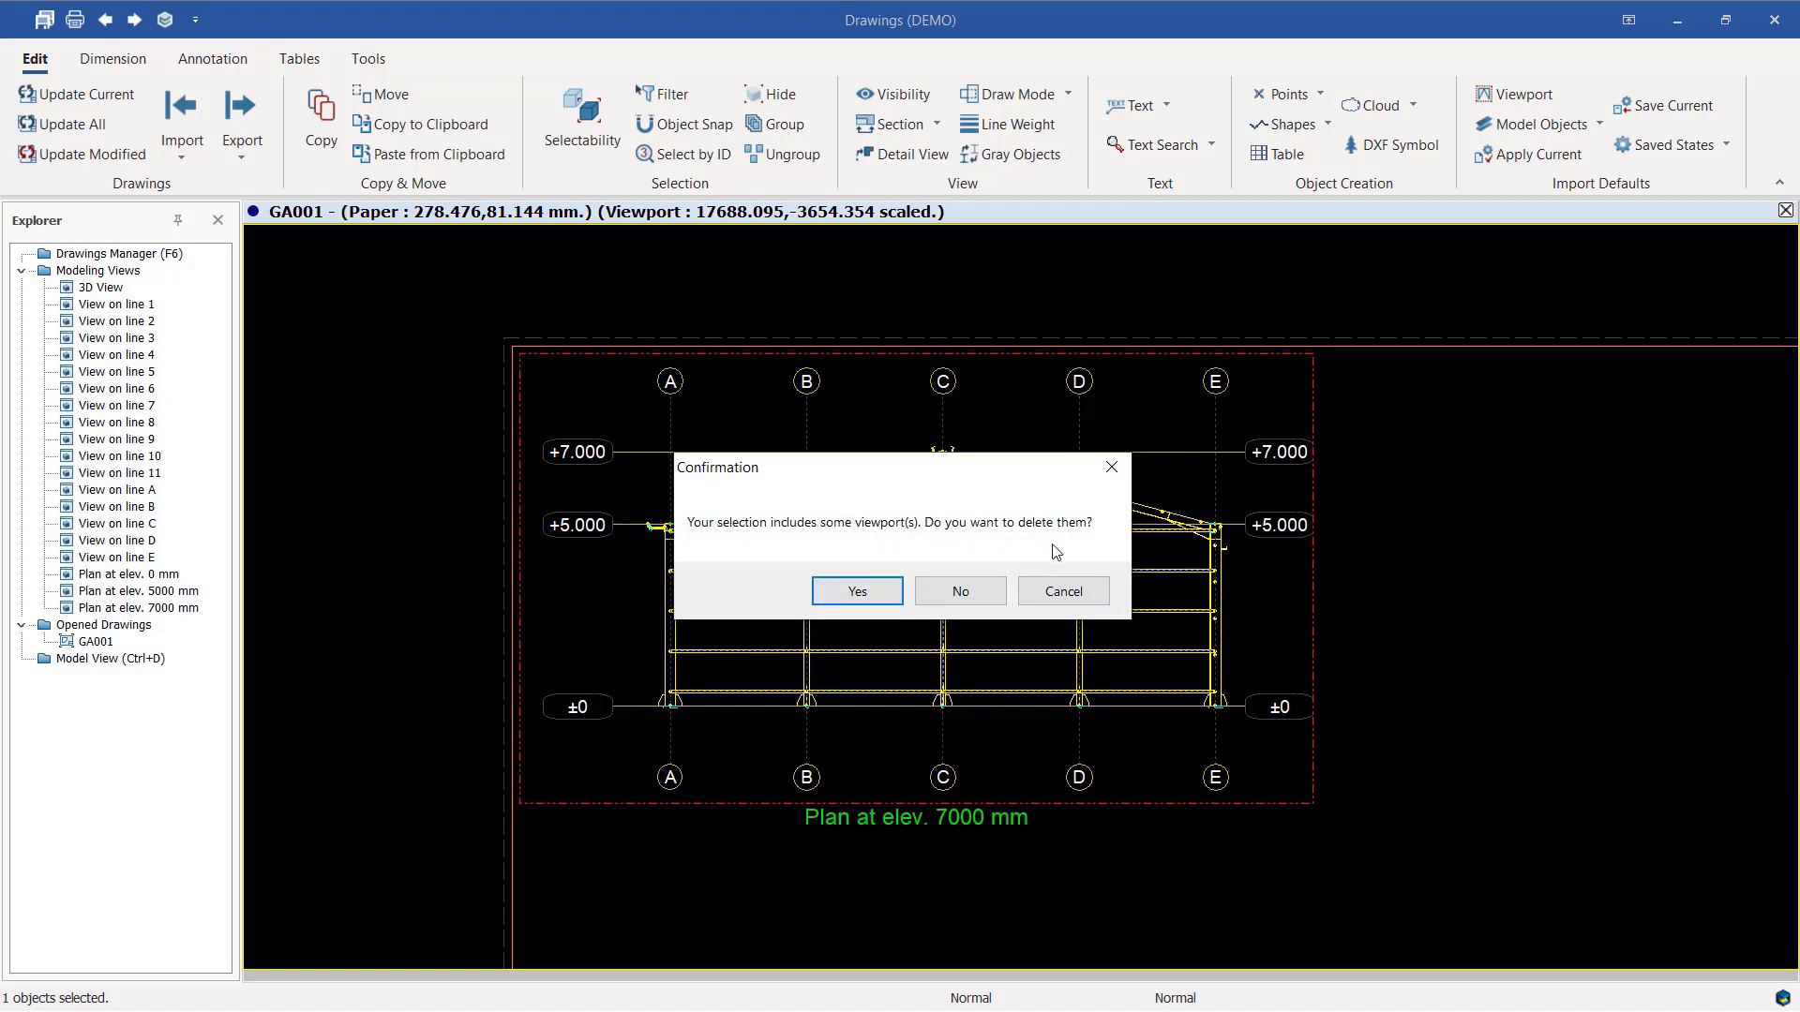
click(857, 590)
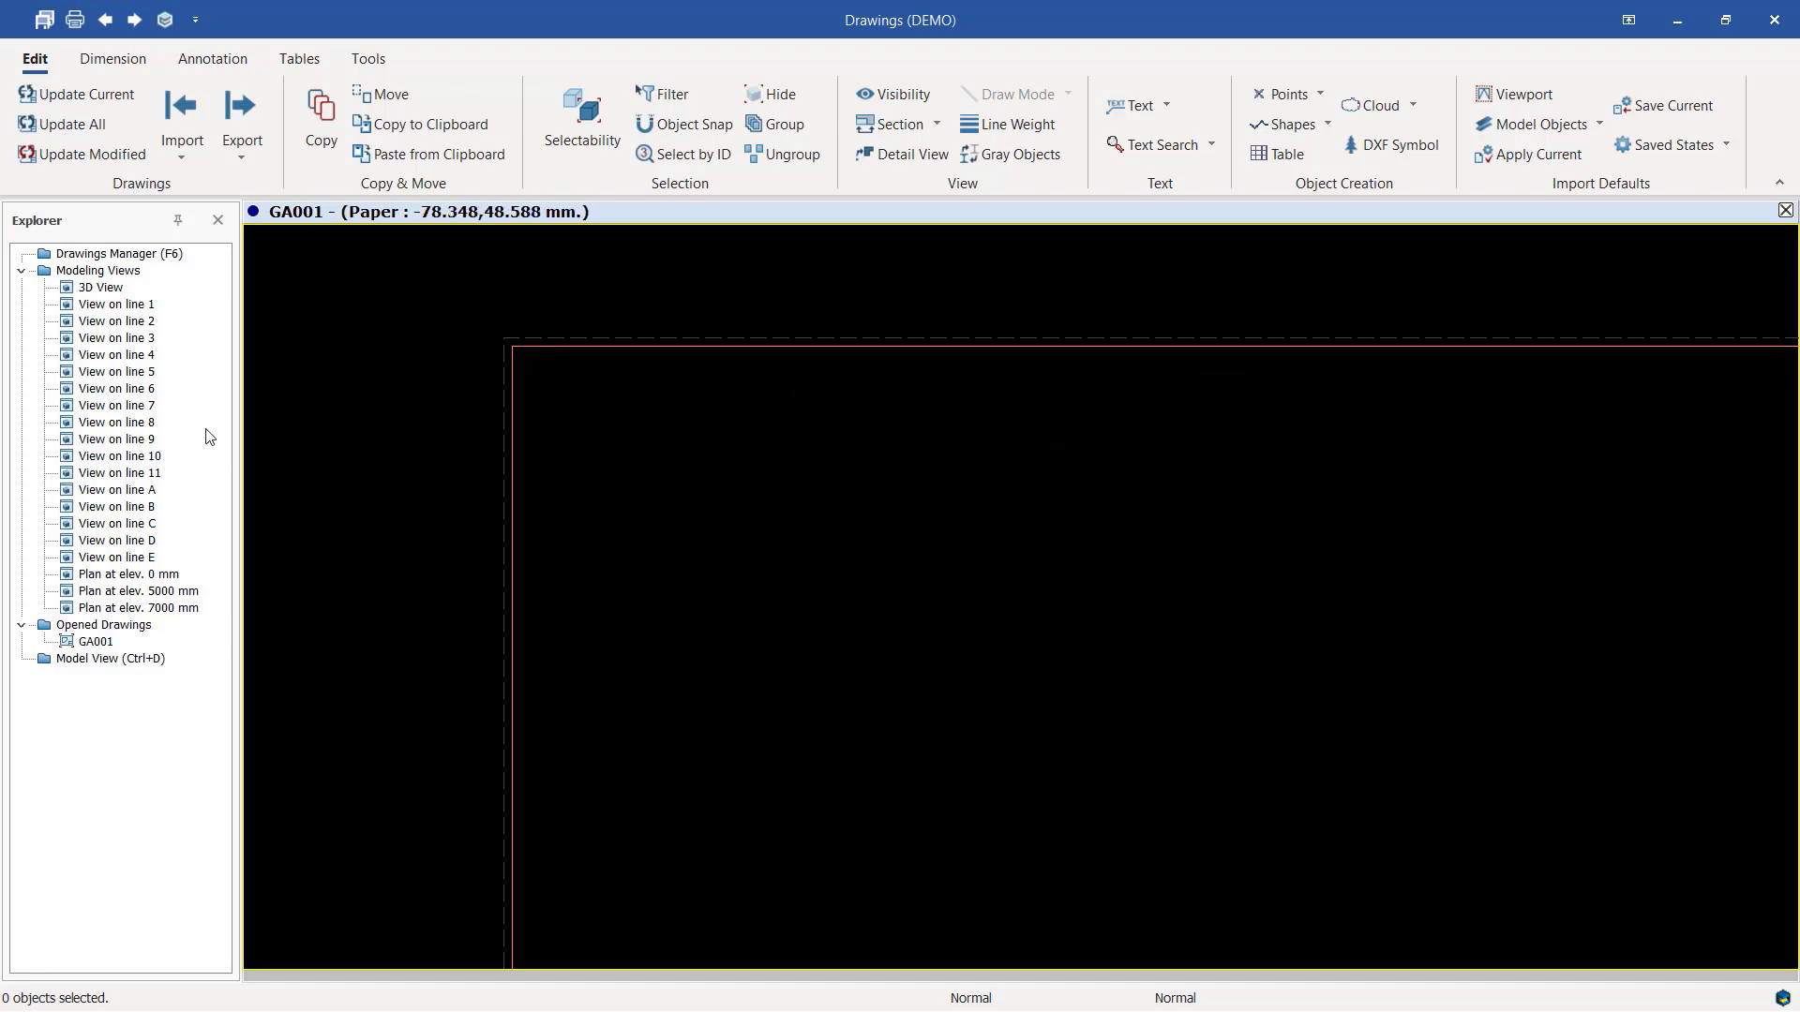
Create a viewport of the modeling view "View on line 2" in drawing GA001.
right_click(121, 323)
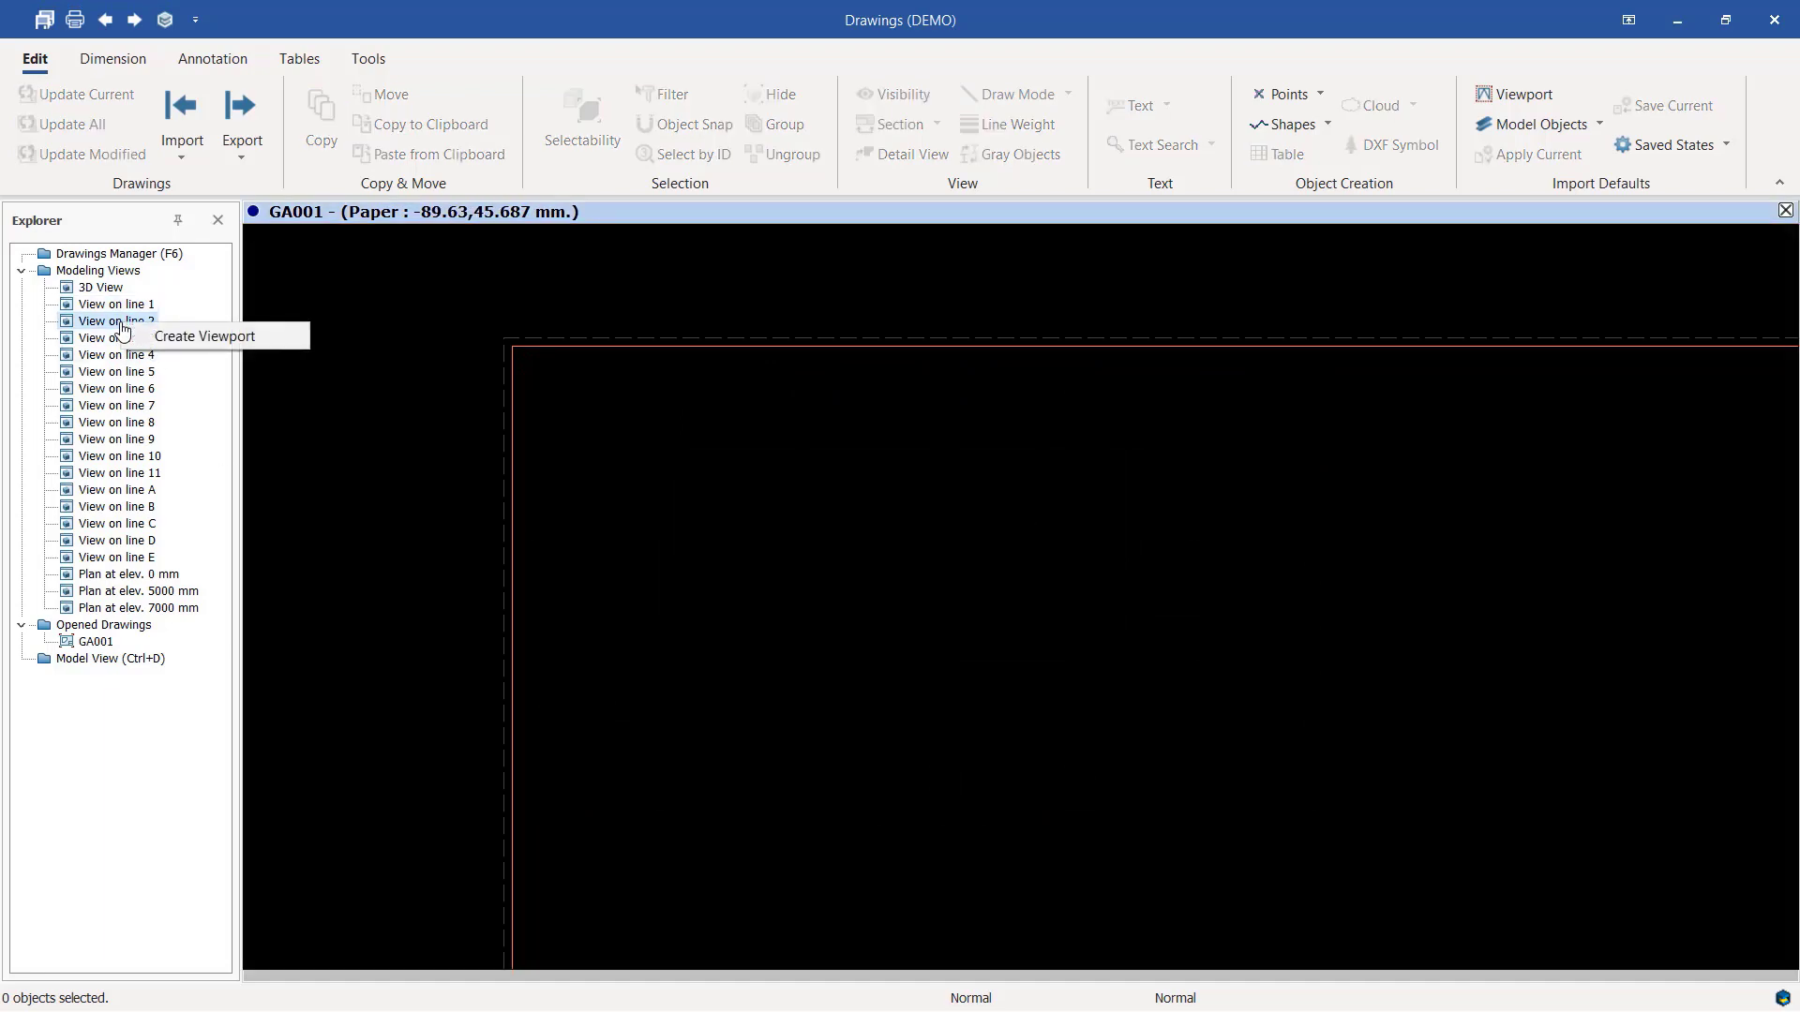
click(180, 344)
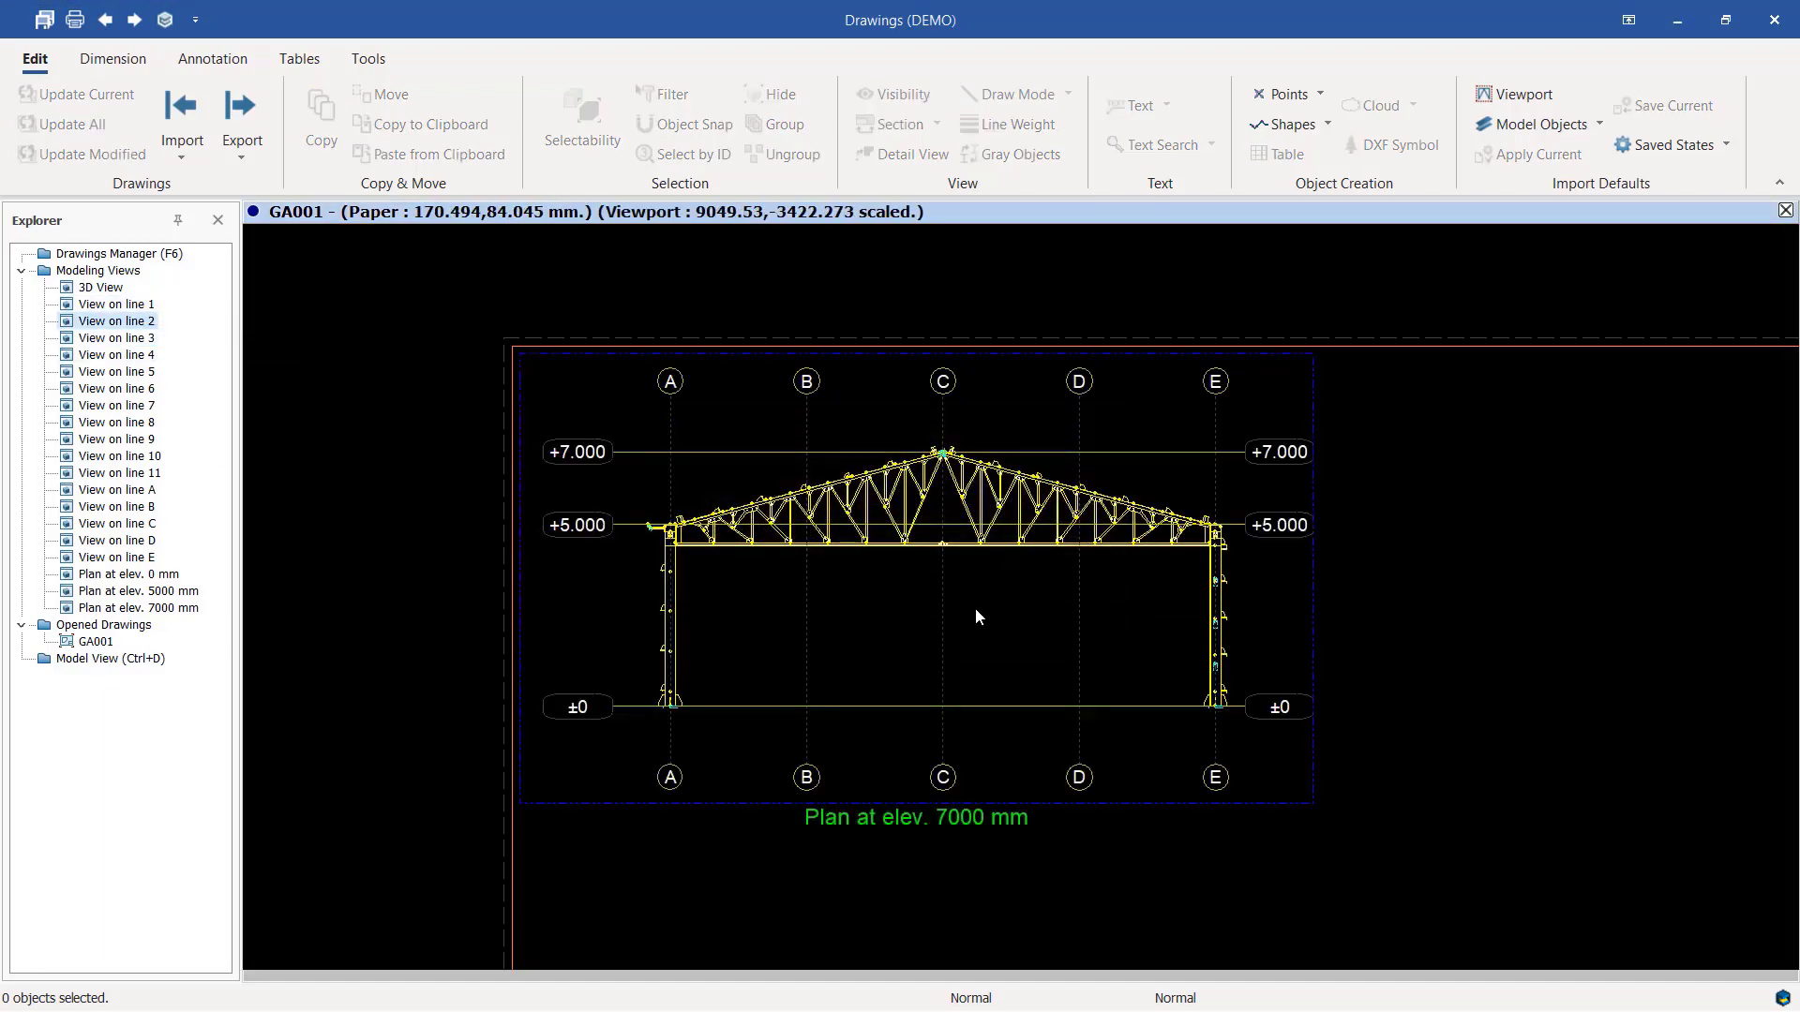
scroll(1016, 664, up, 5)
scroll(1016, 656, down, 5)
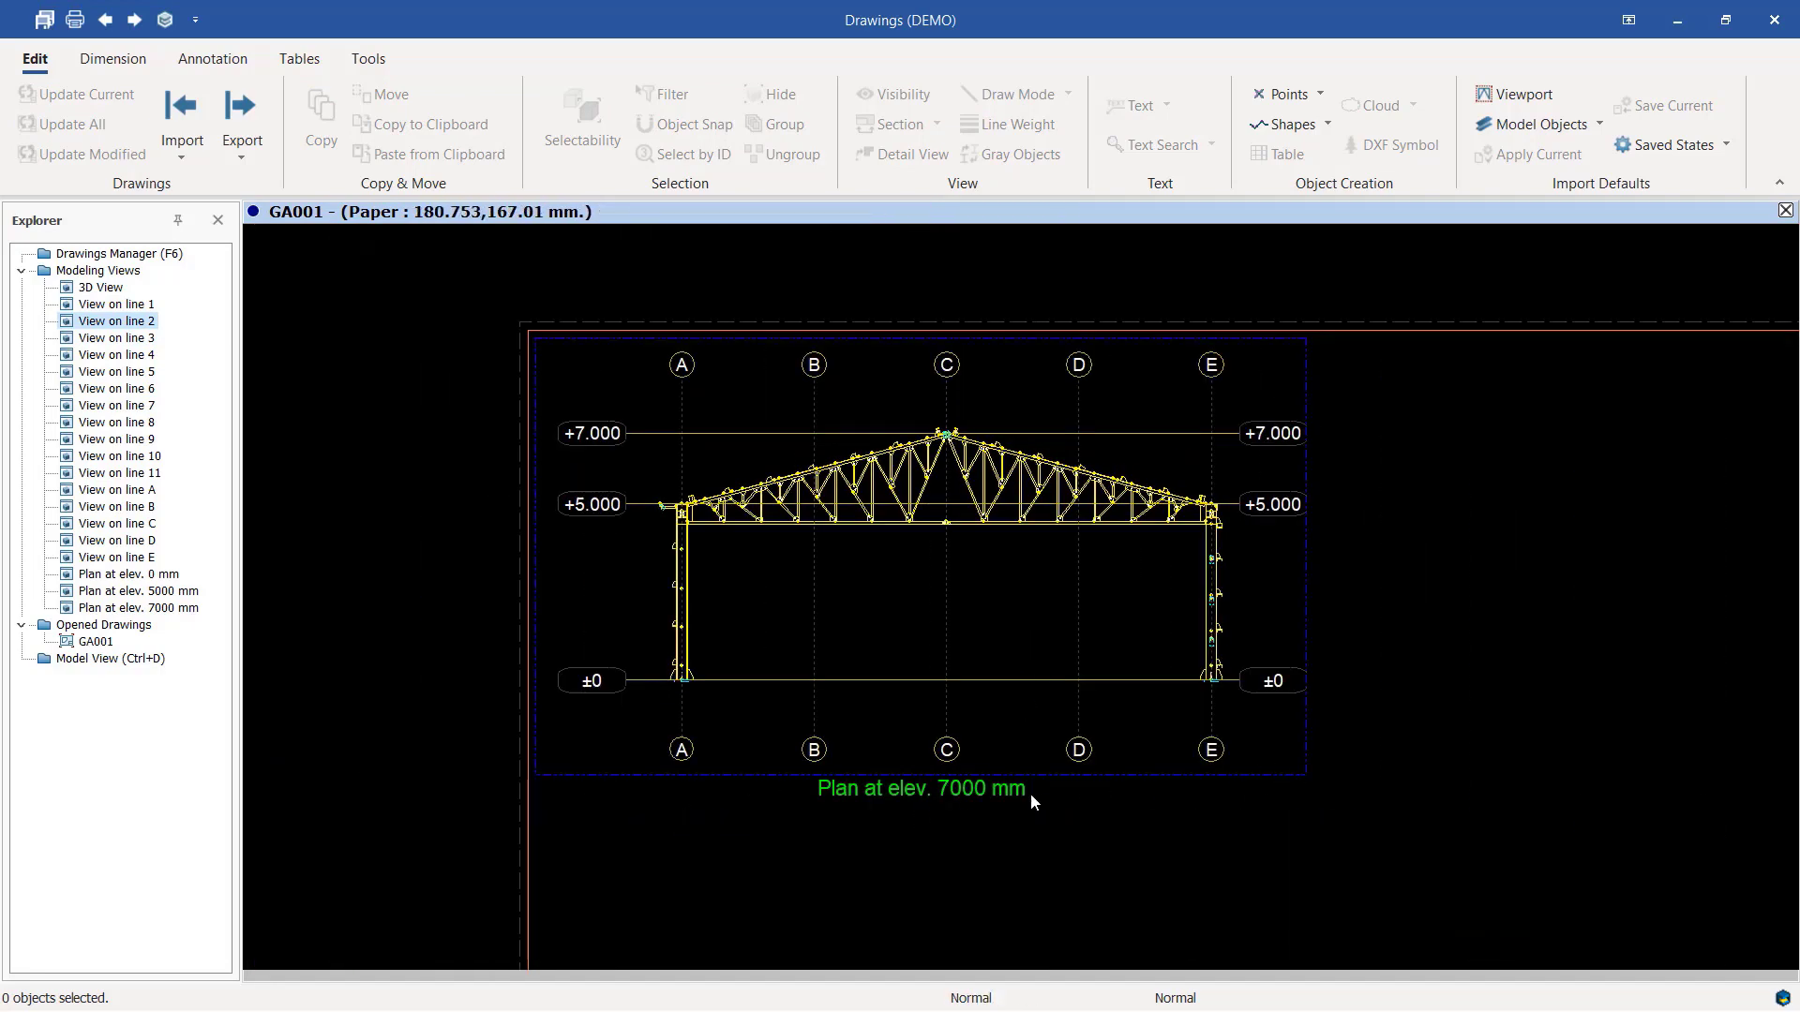
Change the viewport label of the line 2 view to "ELEVATION ALONG GRID LINE 2".
double_click(1308, 569)
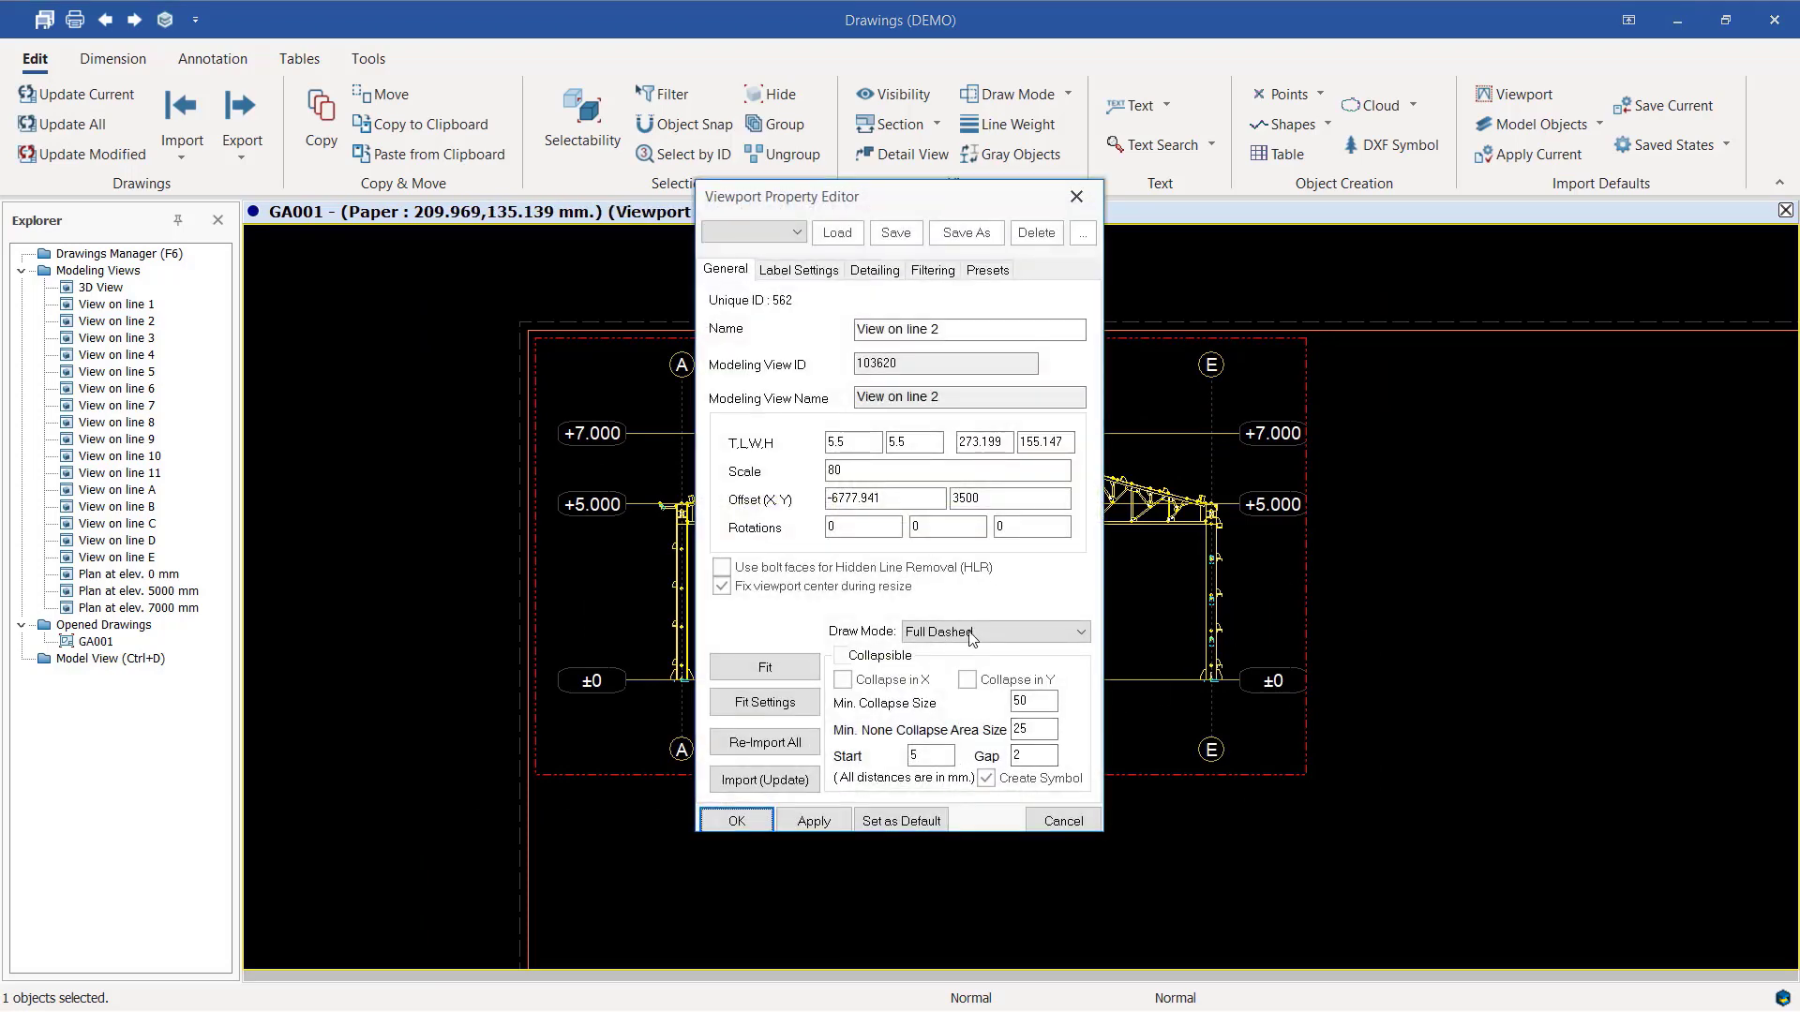
click(797, 270)
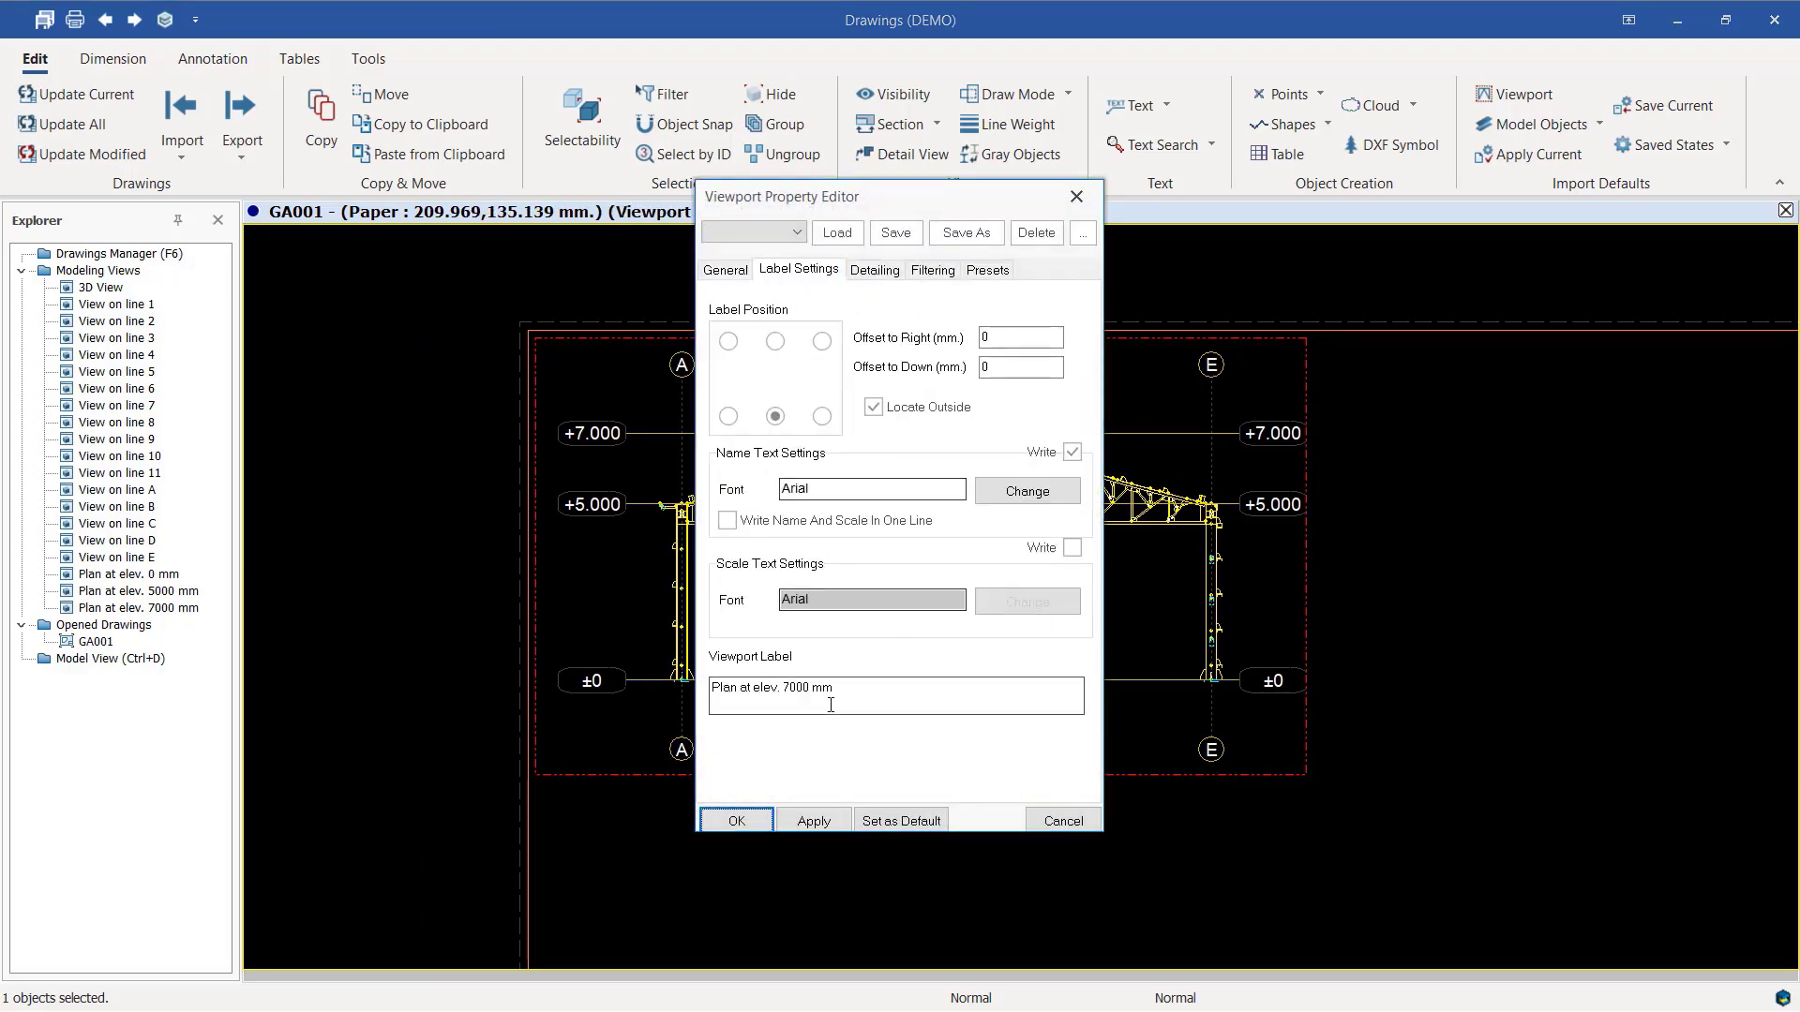
drag(895, 197, 1406, 268)
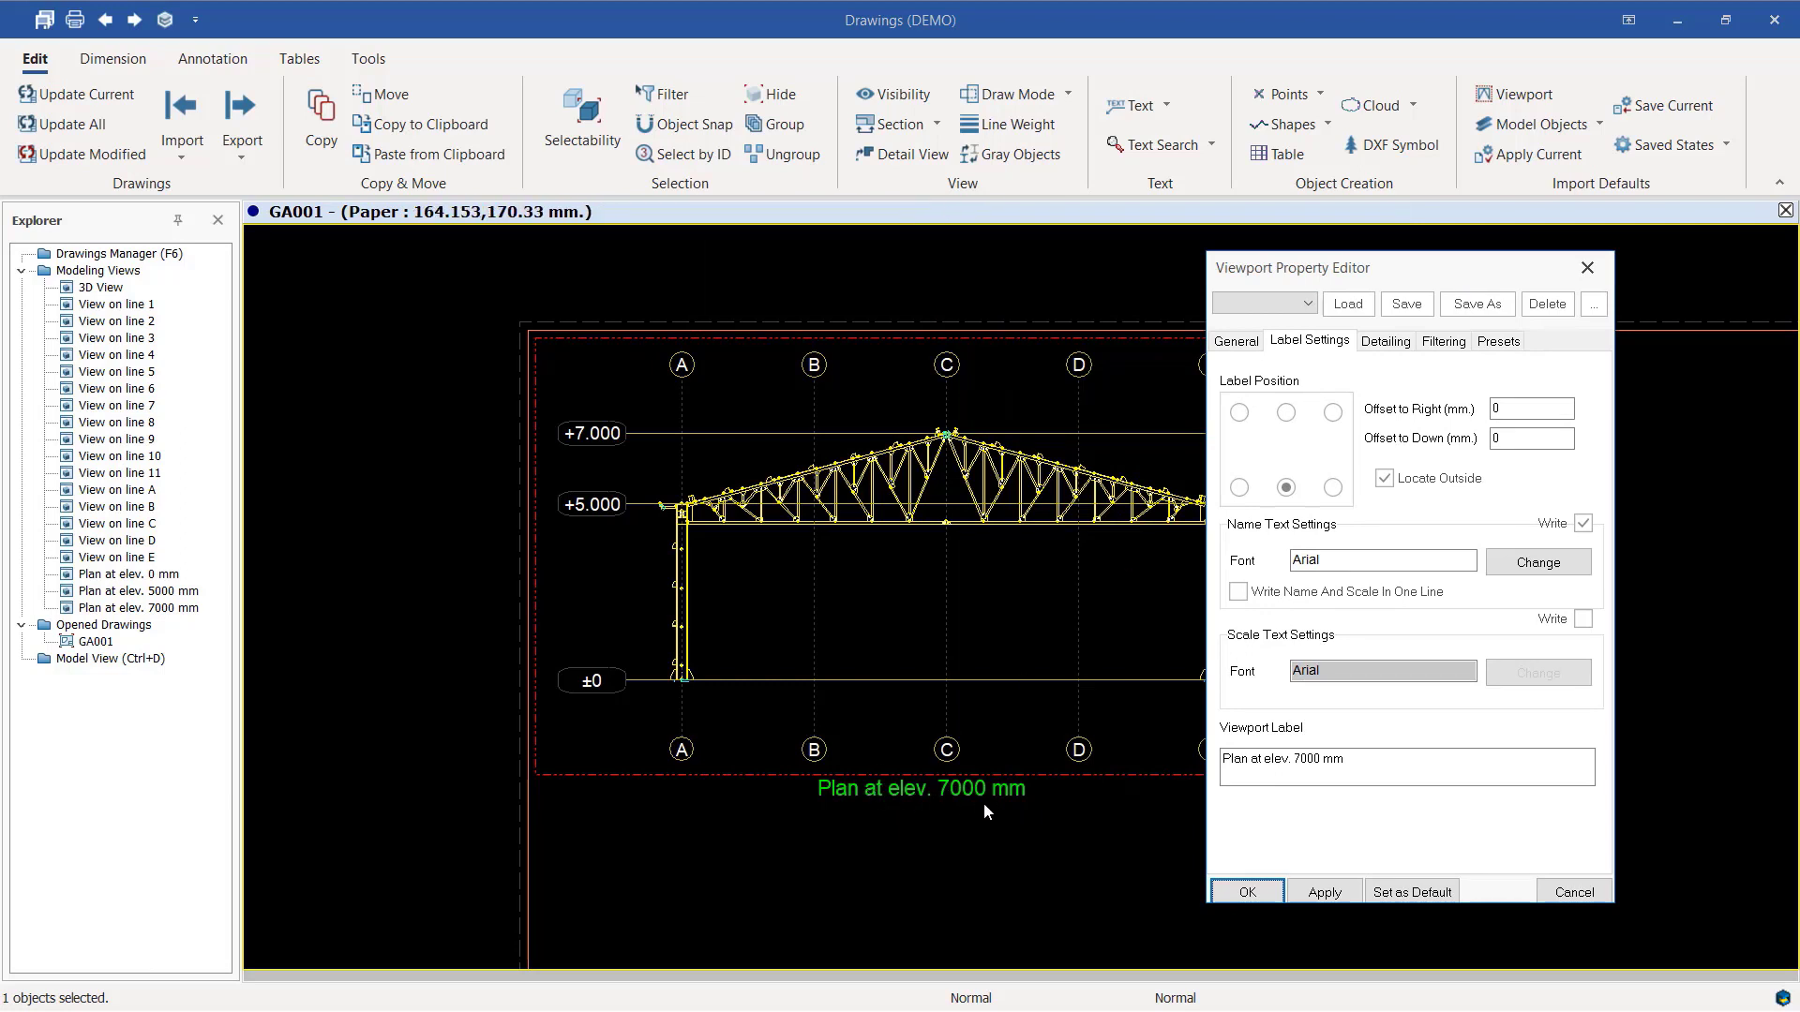
click(1360, 780)
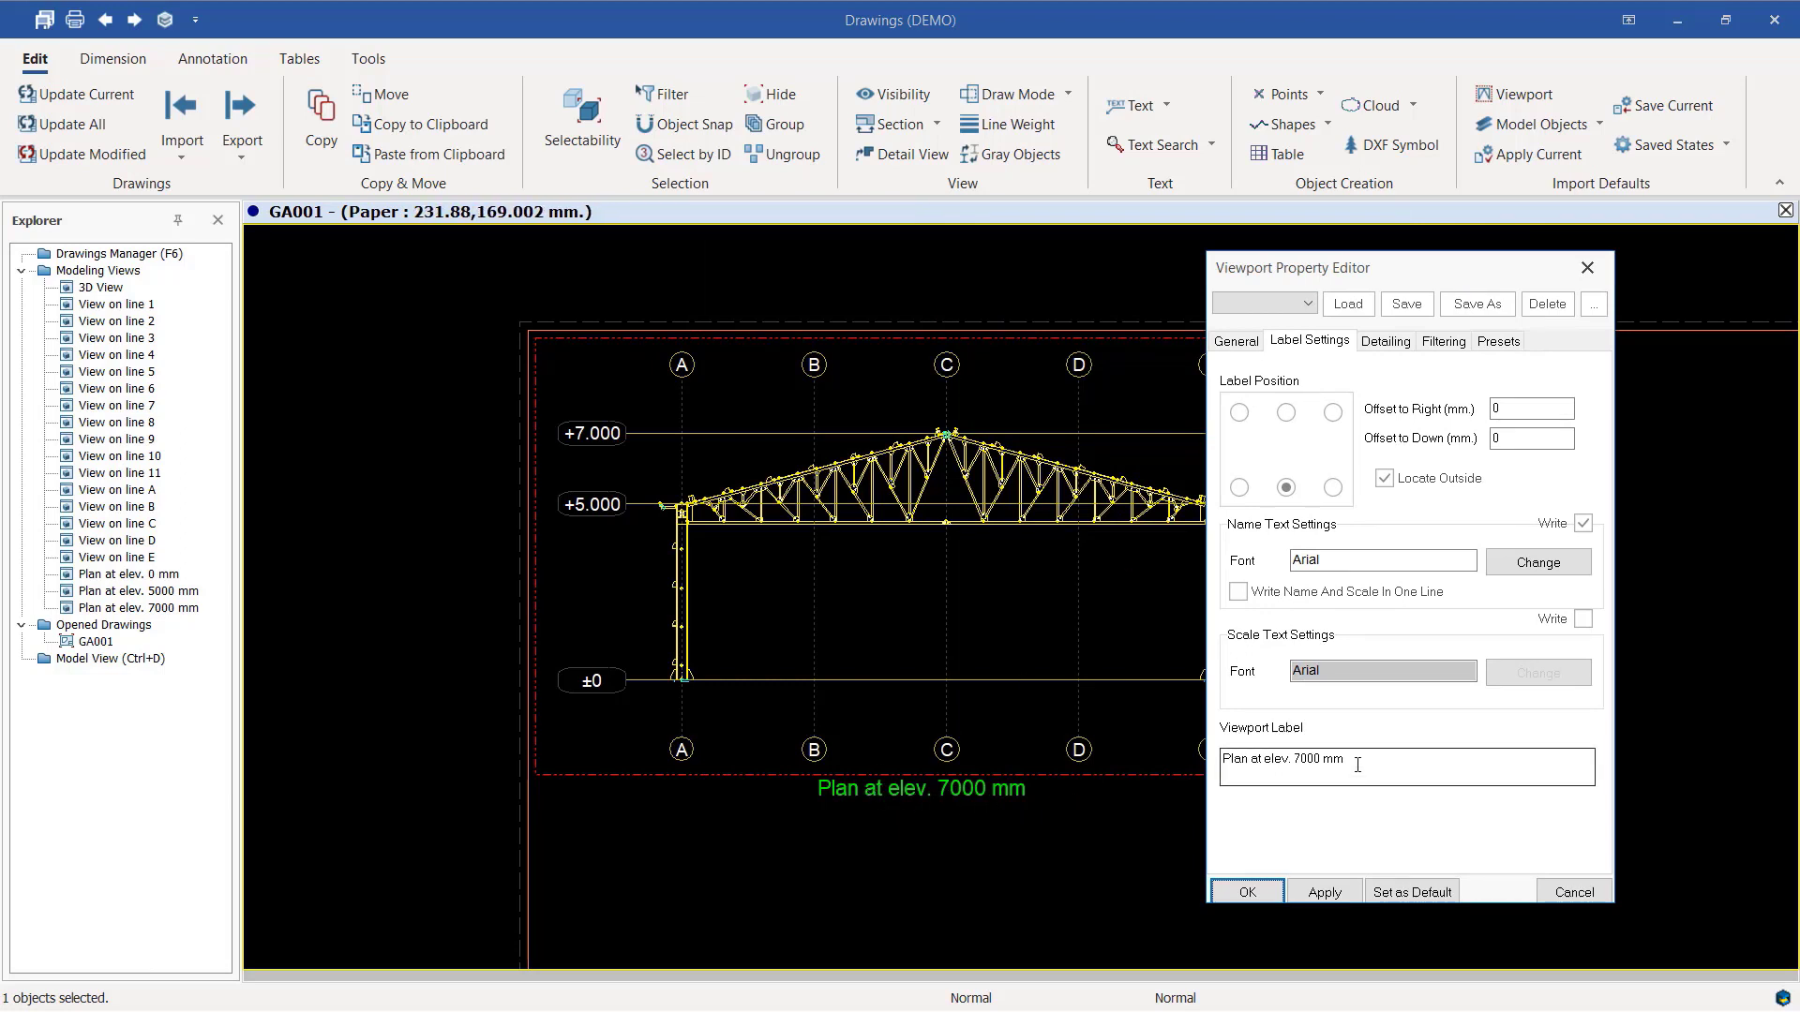
key(ctrl+a)
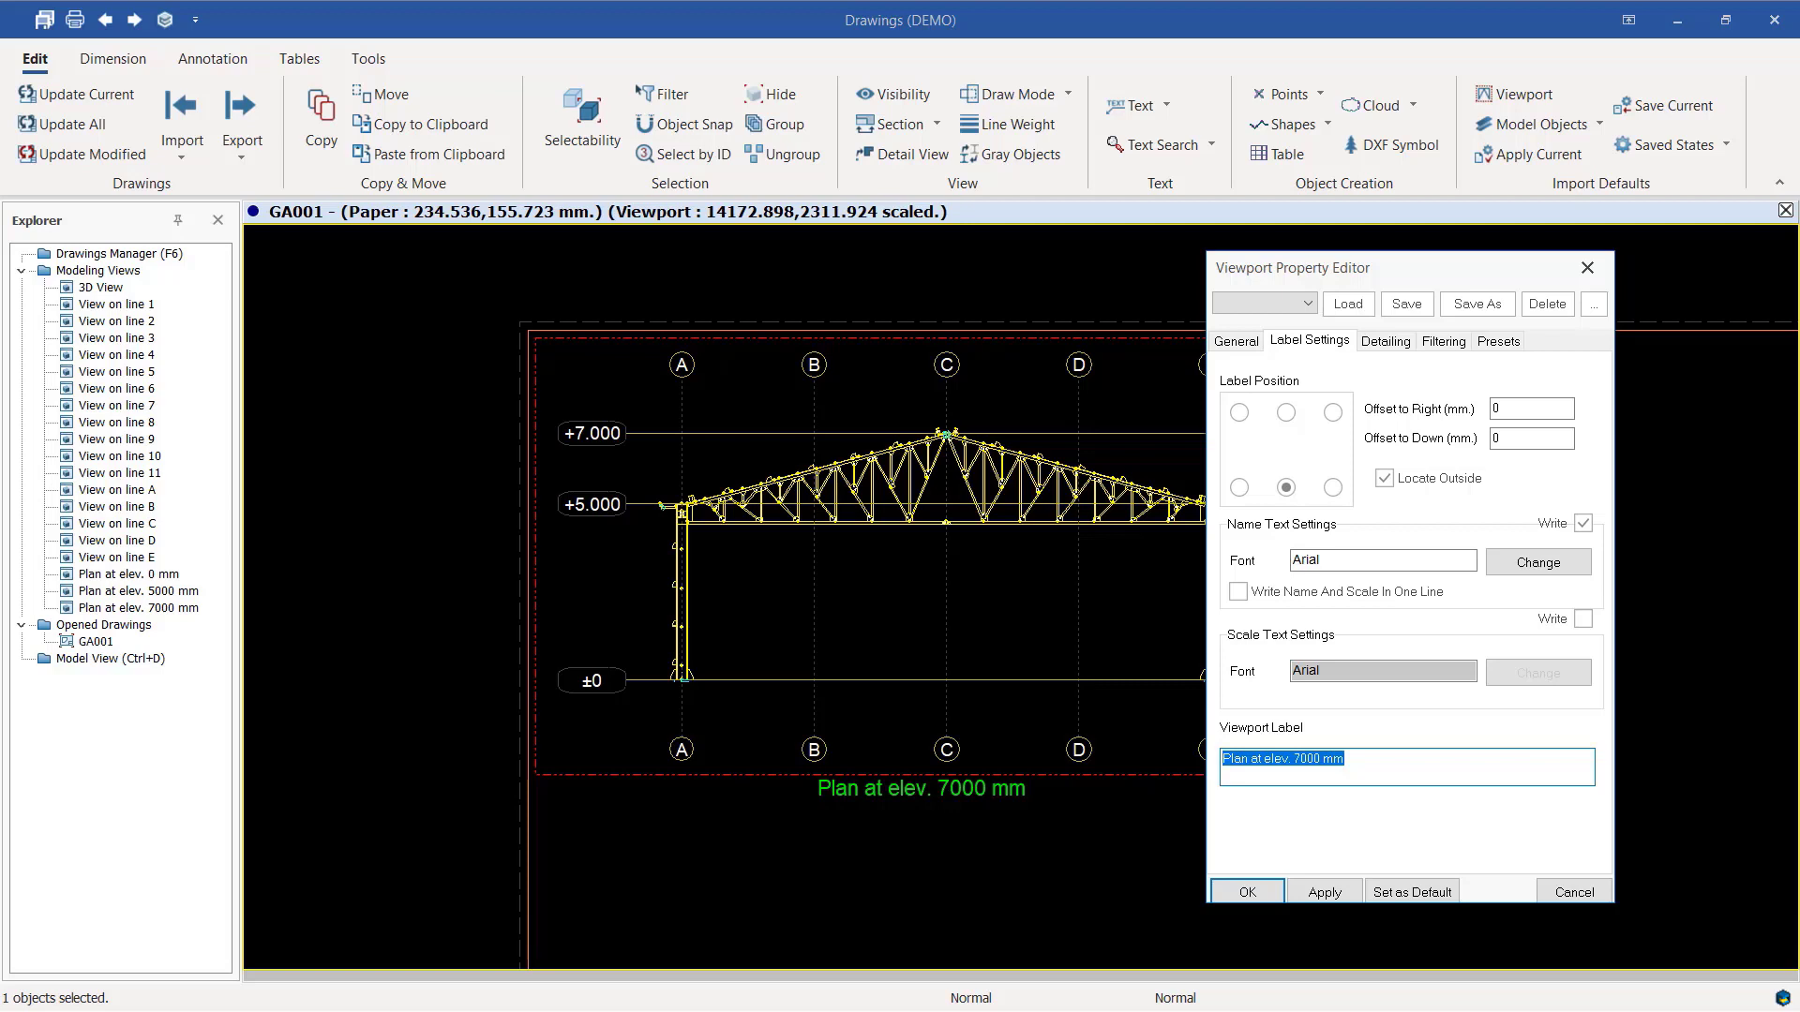
text(ELEVATION ALONG GRID LINE 2)
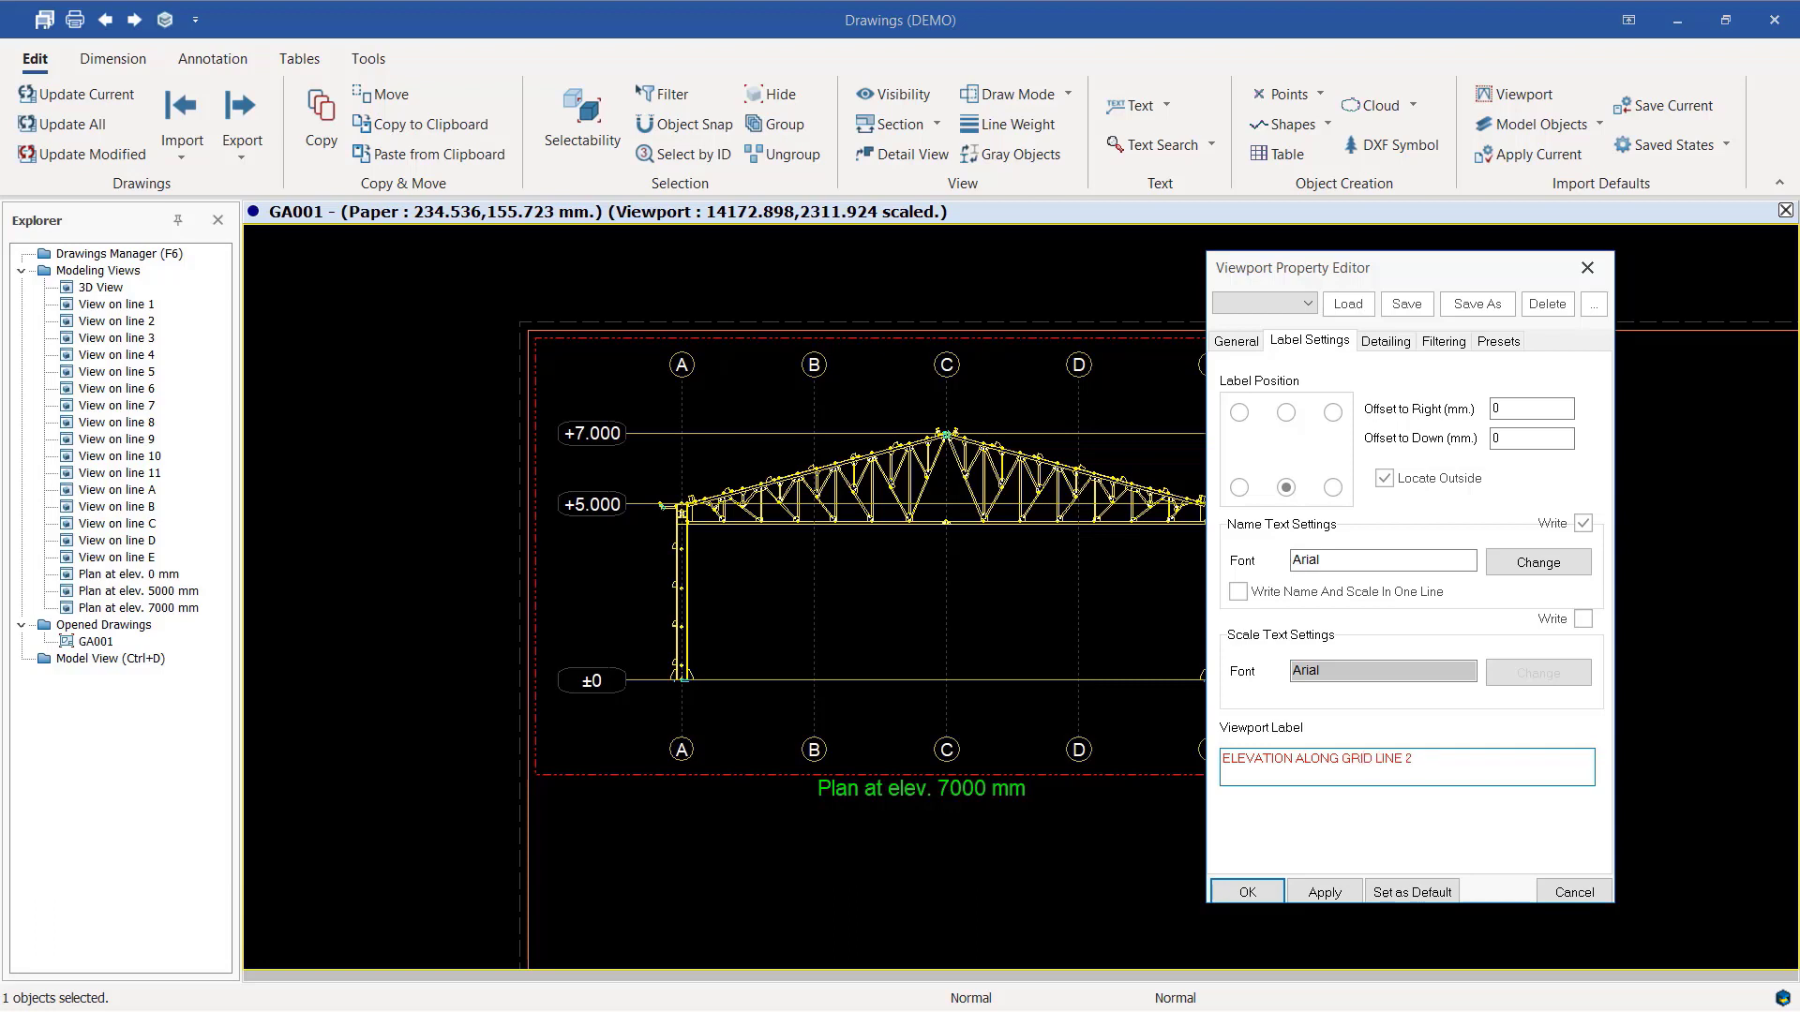
click(1323, 893)
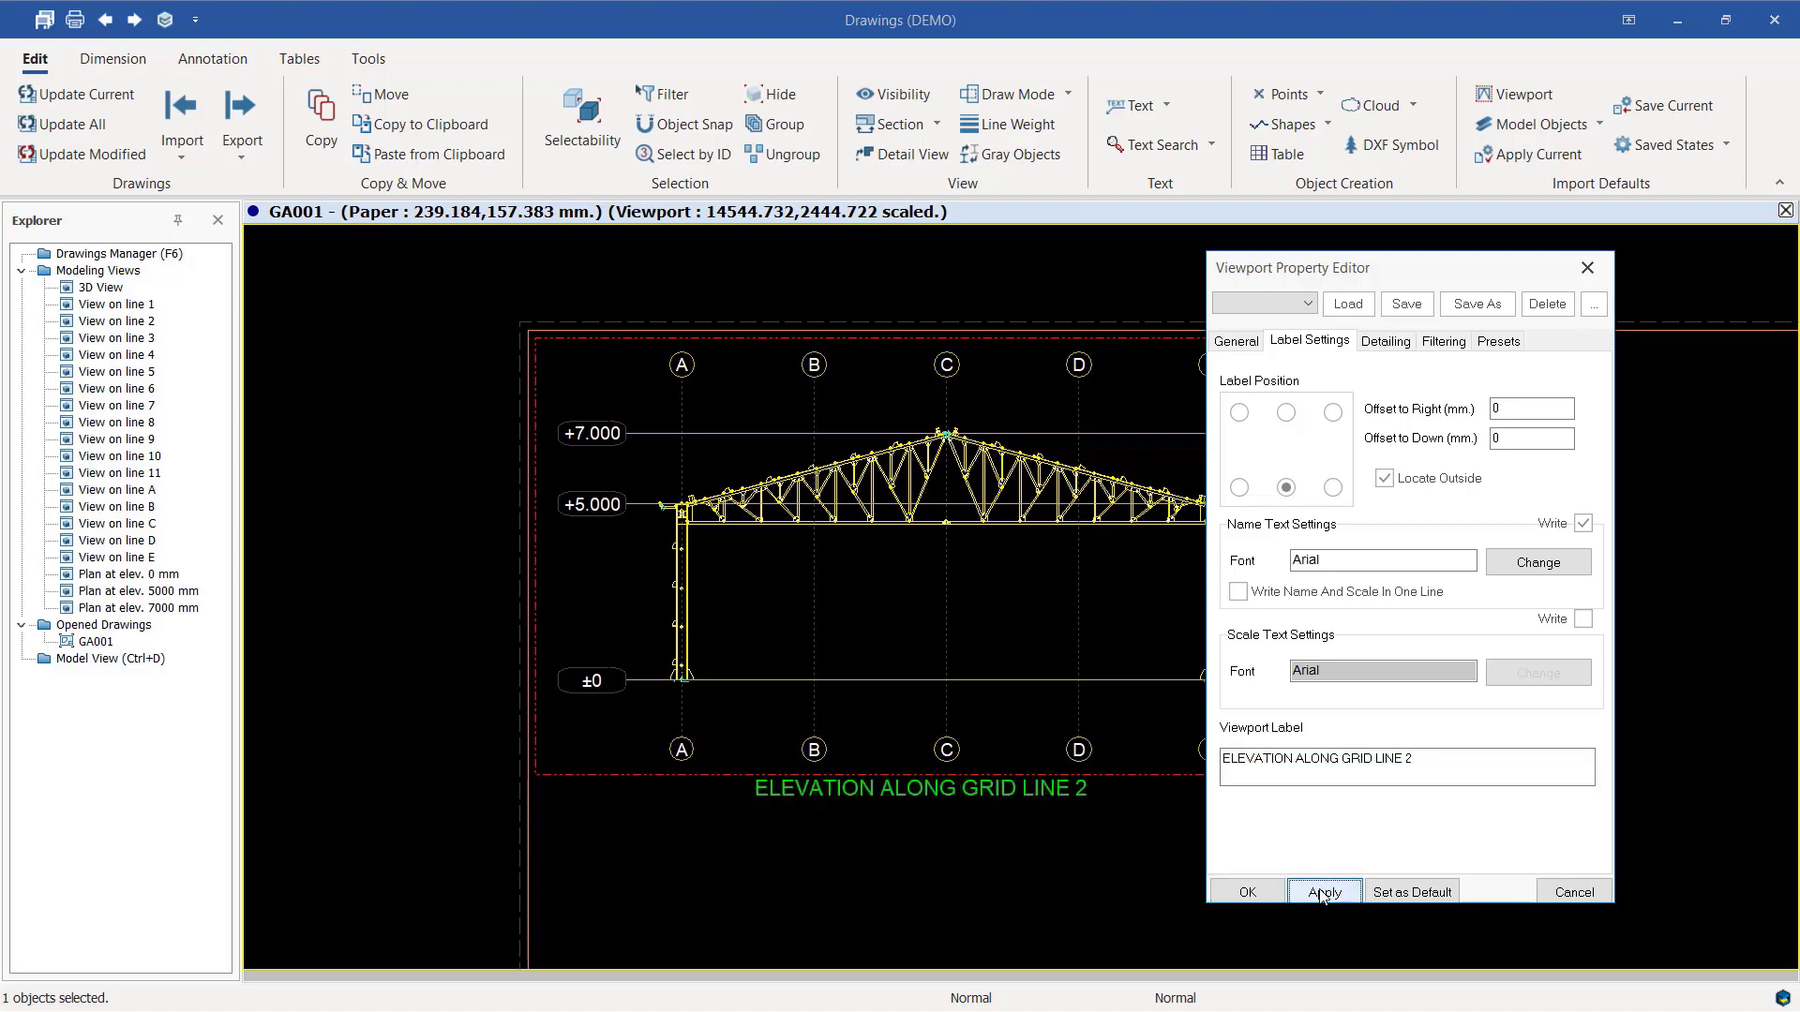
click(1247, 891)
scroll(931, 801, up, 2)
scroll(927, 789, up, 2)
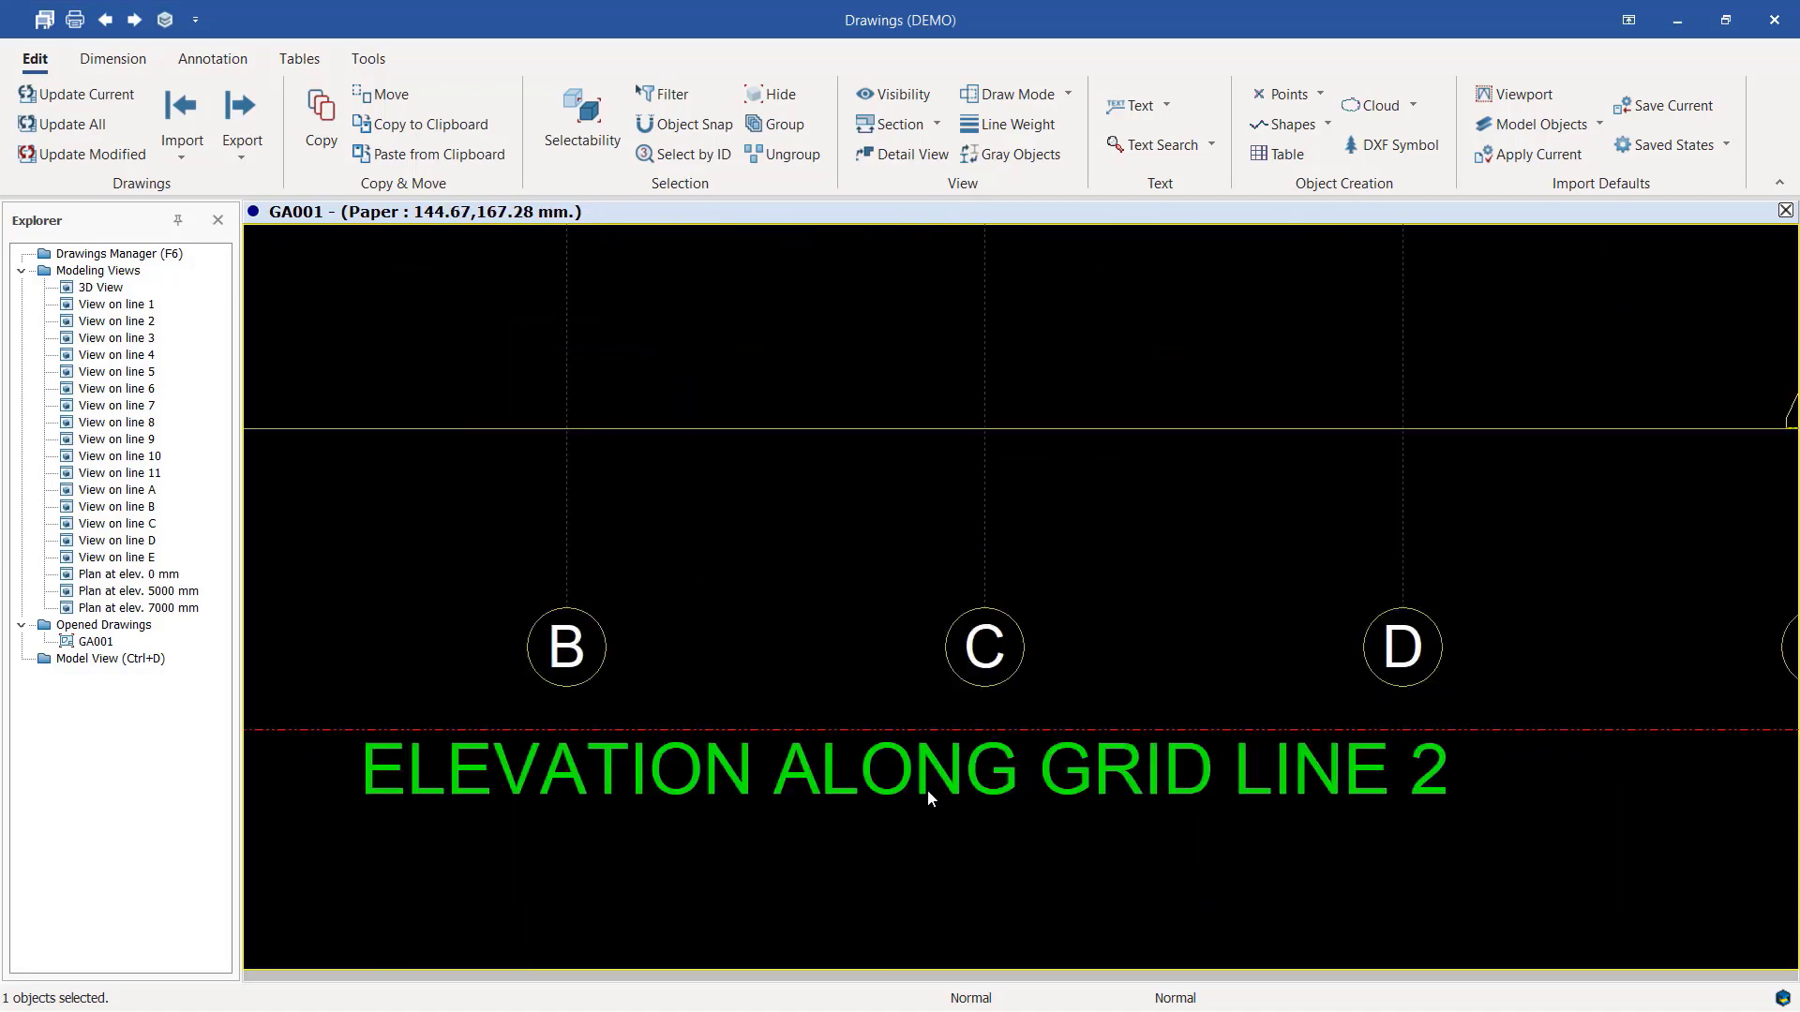
Add horizontal dimensions from gridline A to B and from B to C along the base level of the grid line 2 elevation.
scroll(843, 722, down, 5)
scroll(763, 650, up, 3)
scroll(765, 653, up, 3)
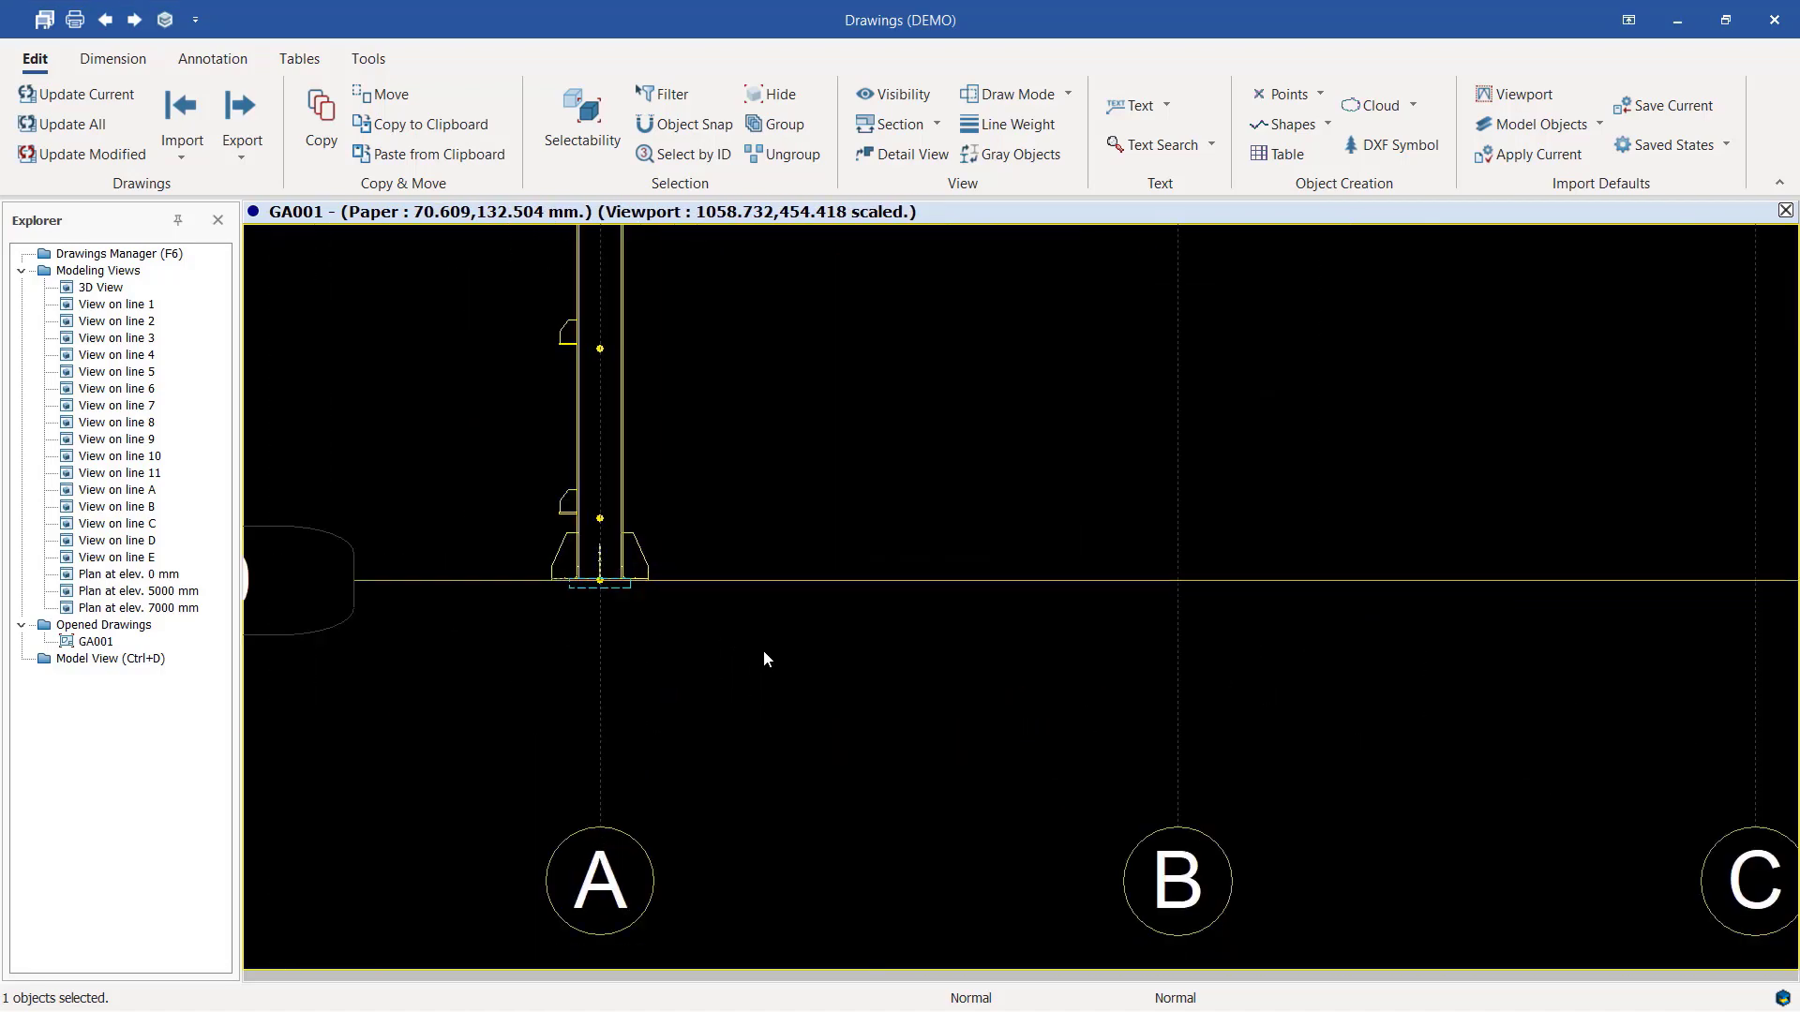
scroll(769, 680, down, 1)
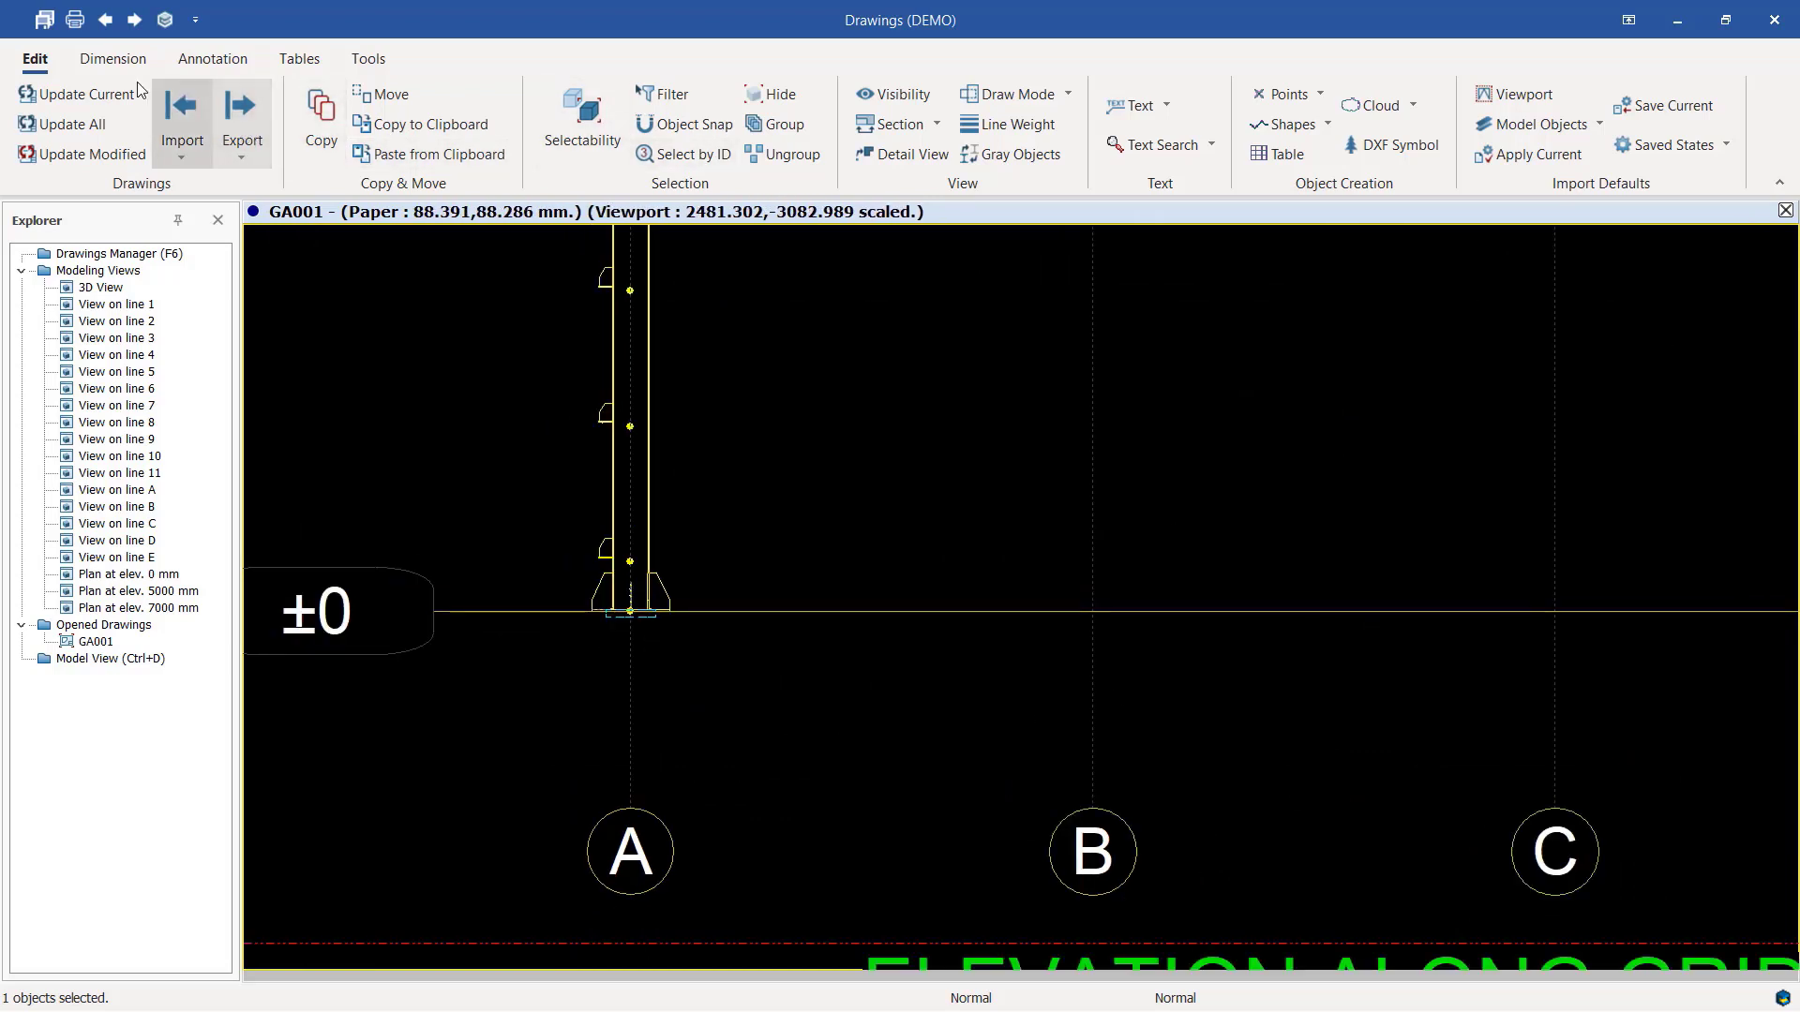
click(111, 59)
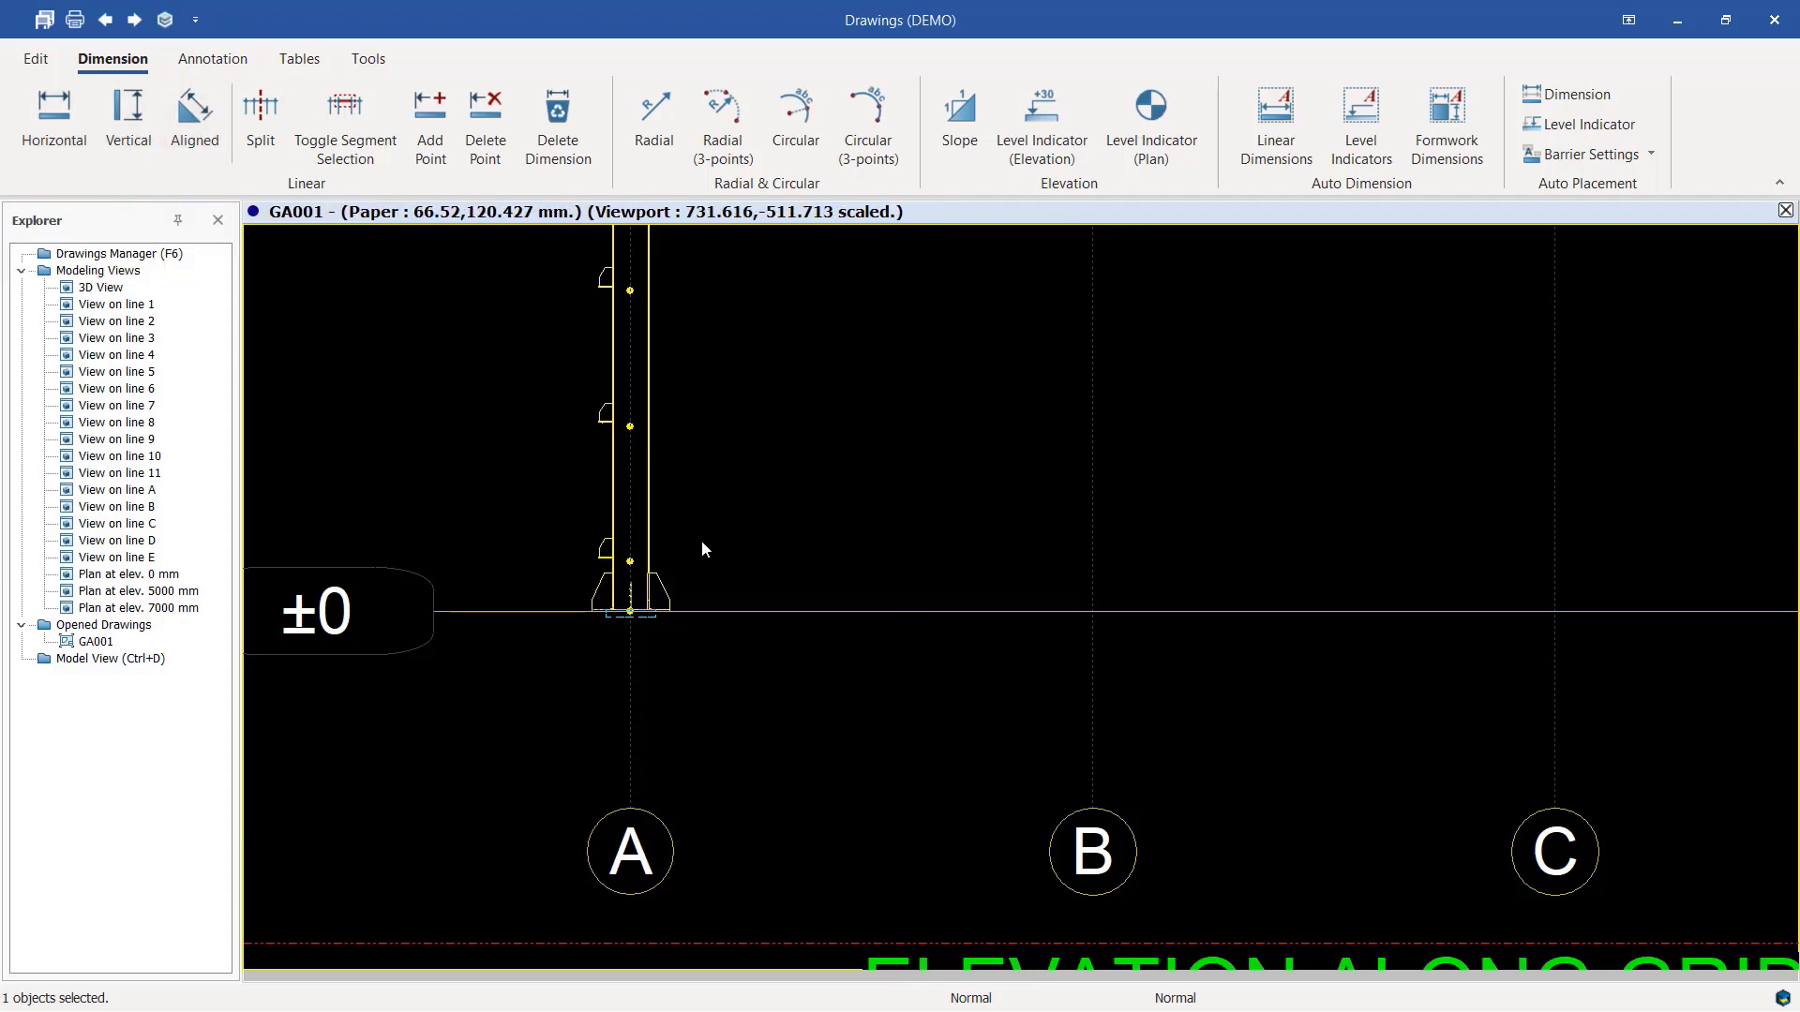
scroll(701, 540, down, 4)
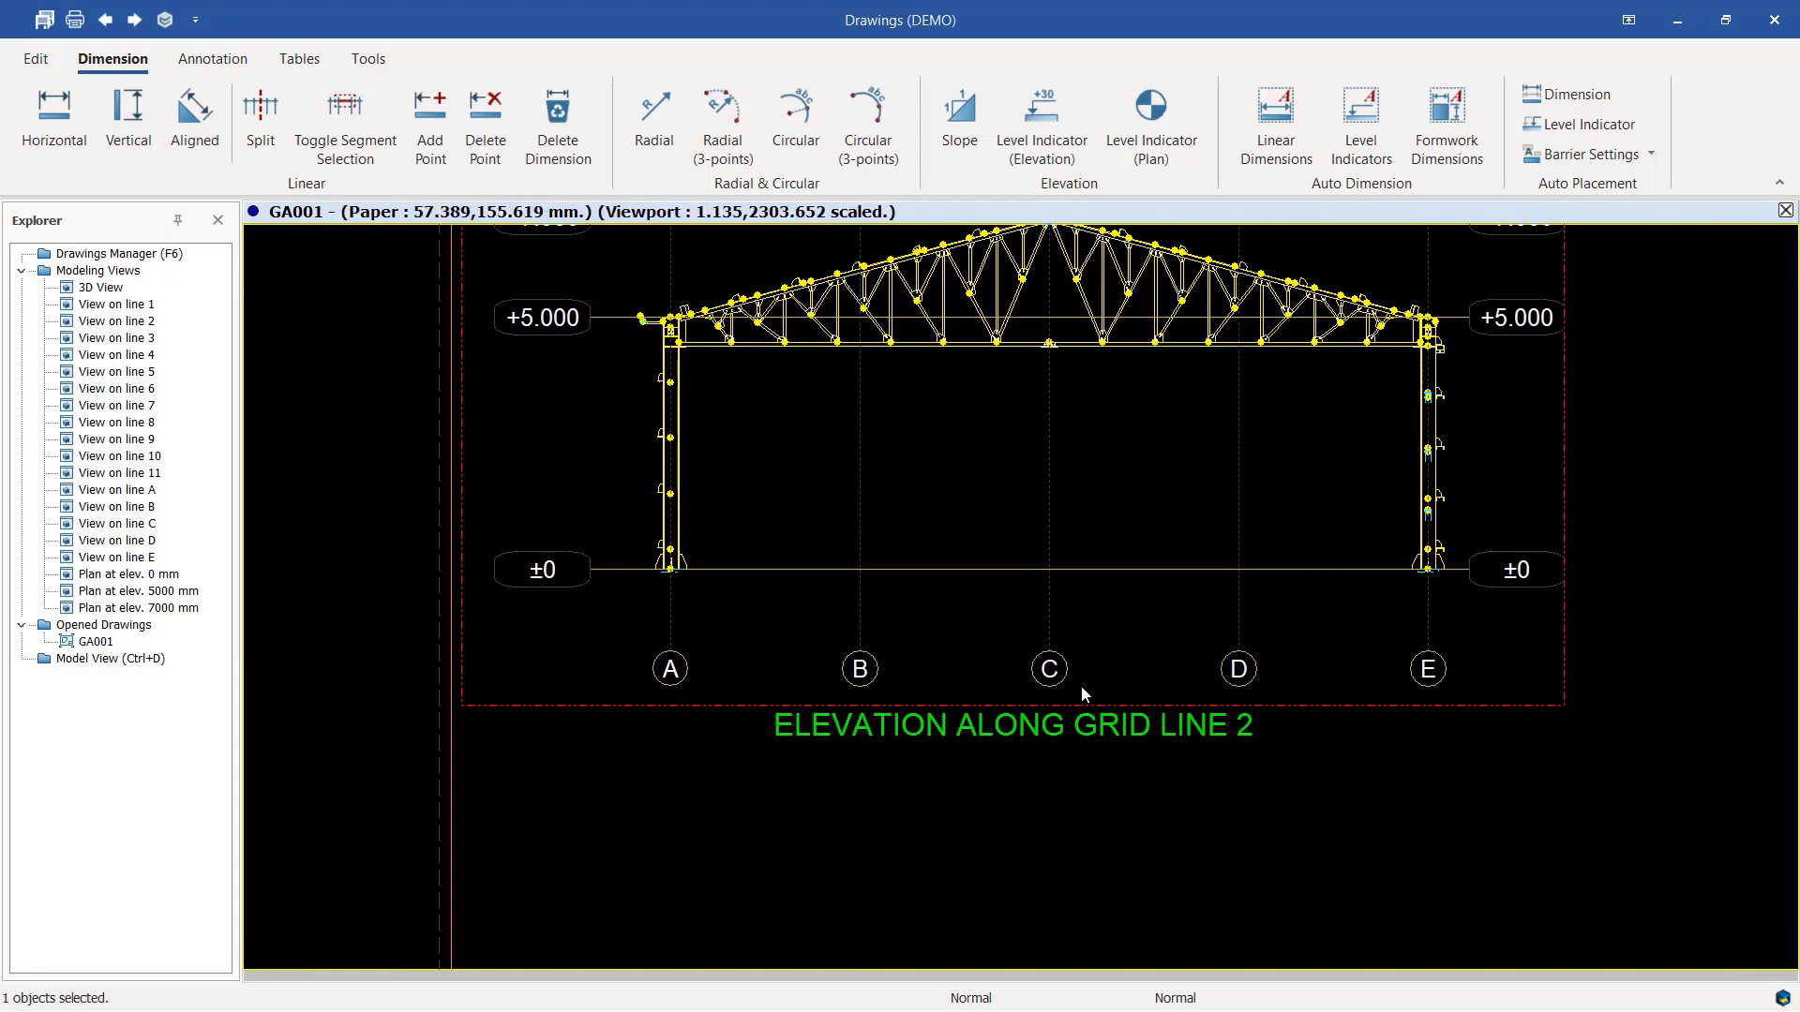
click(54, 117)
scroll(735, 616, up, 3)
scroll(621, 534, up, 6)
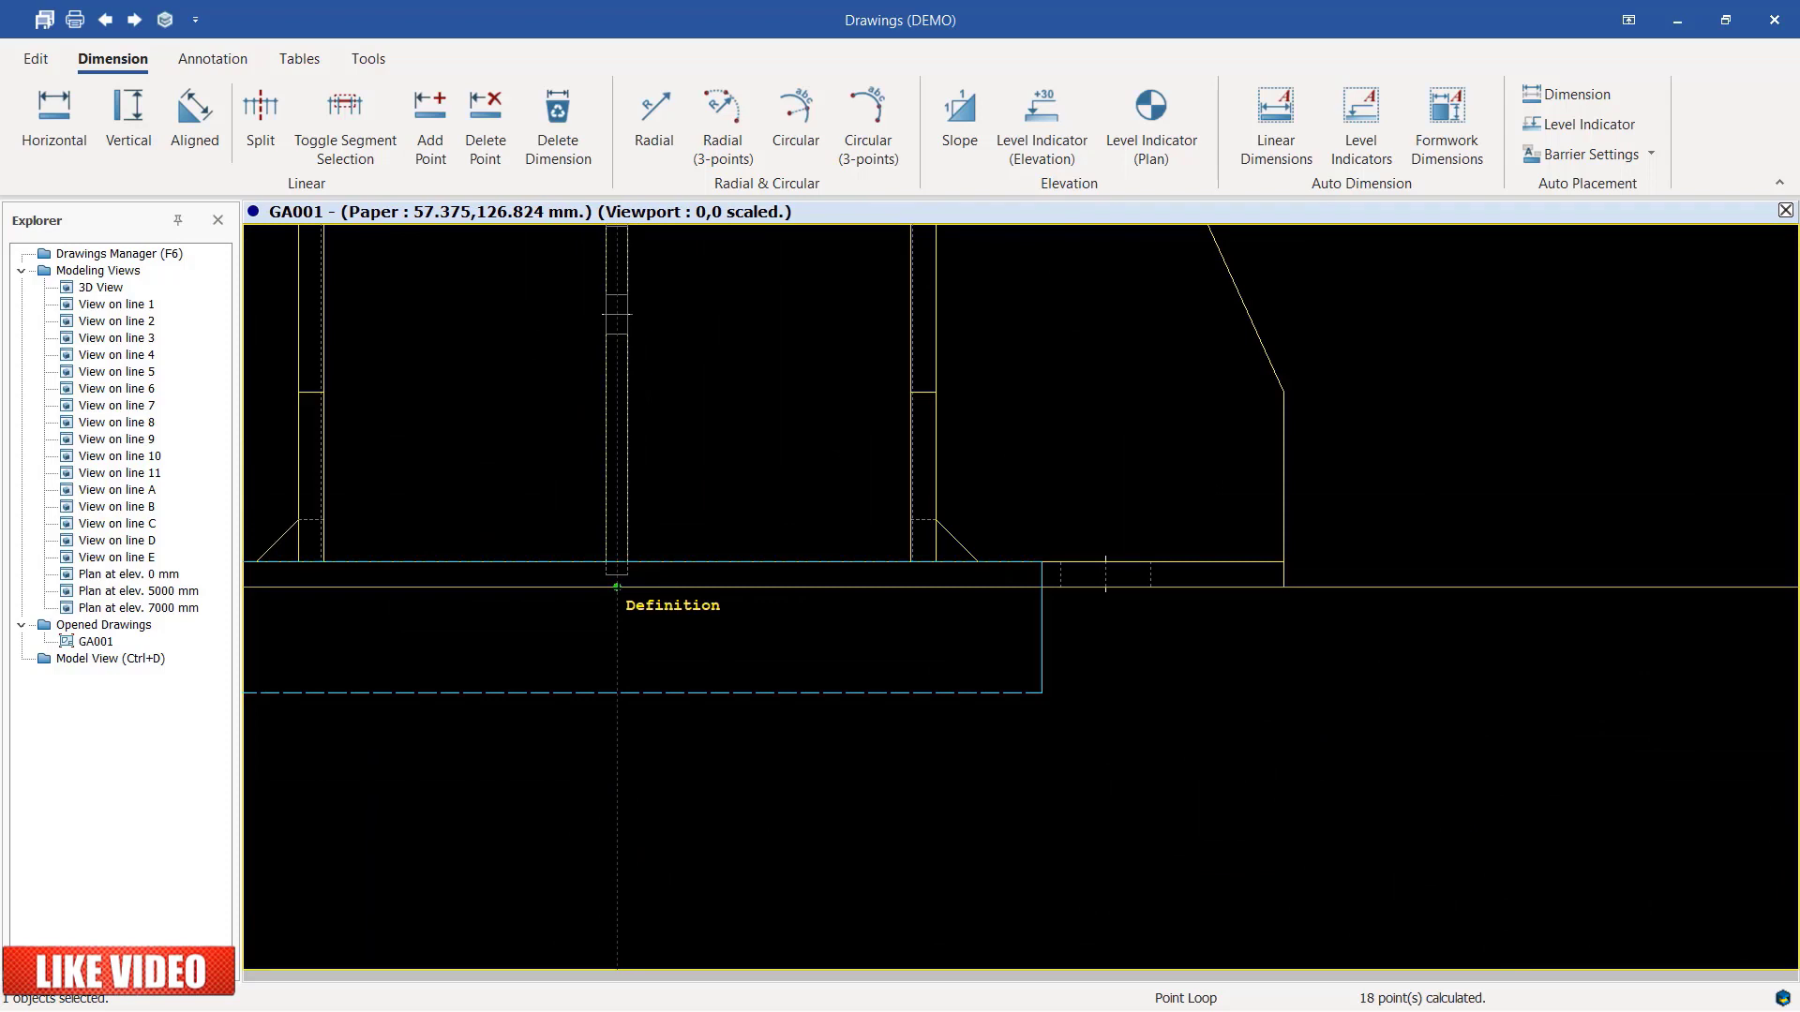
scroll(616, 586, down, 6)
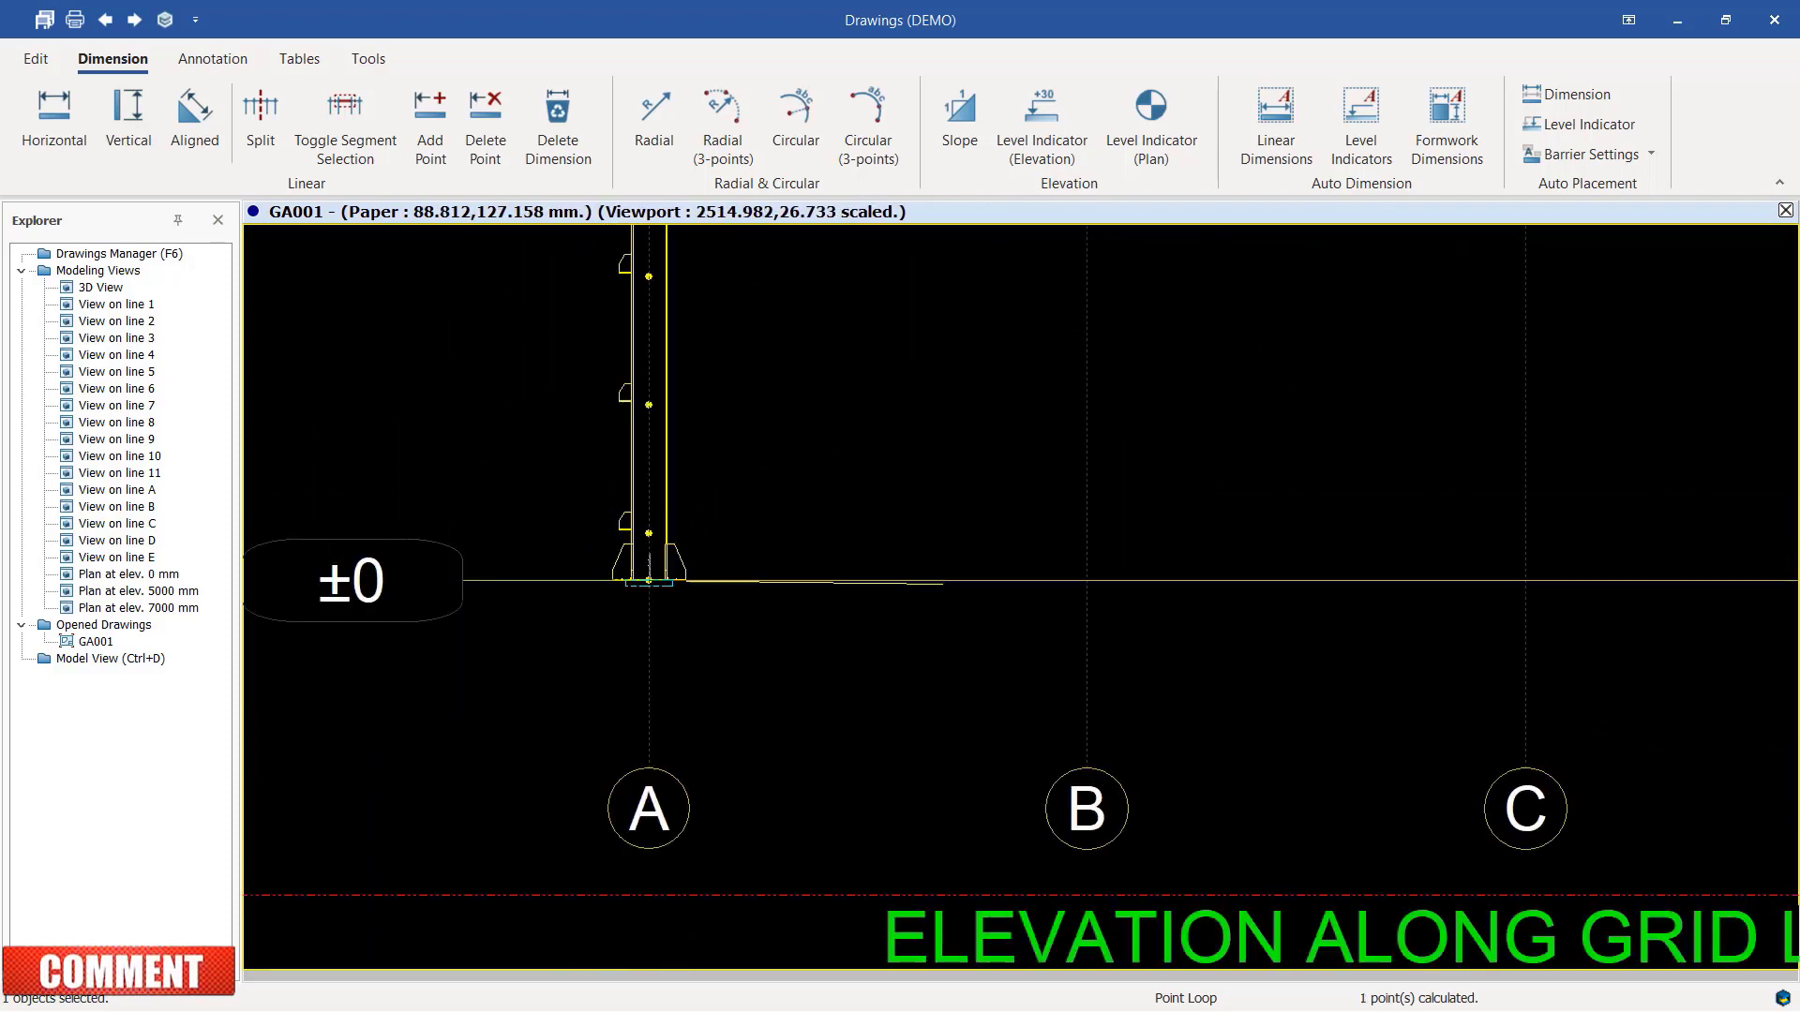
click(1087, 580)
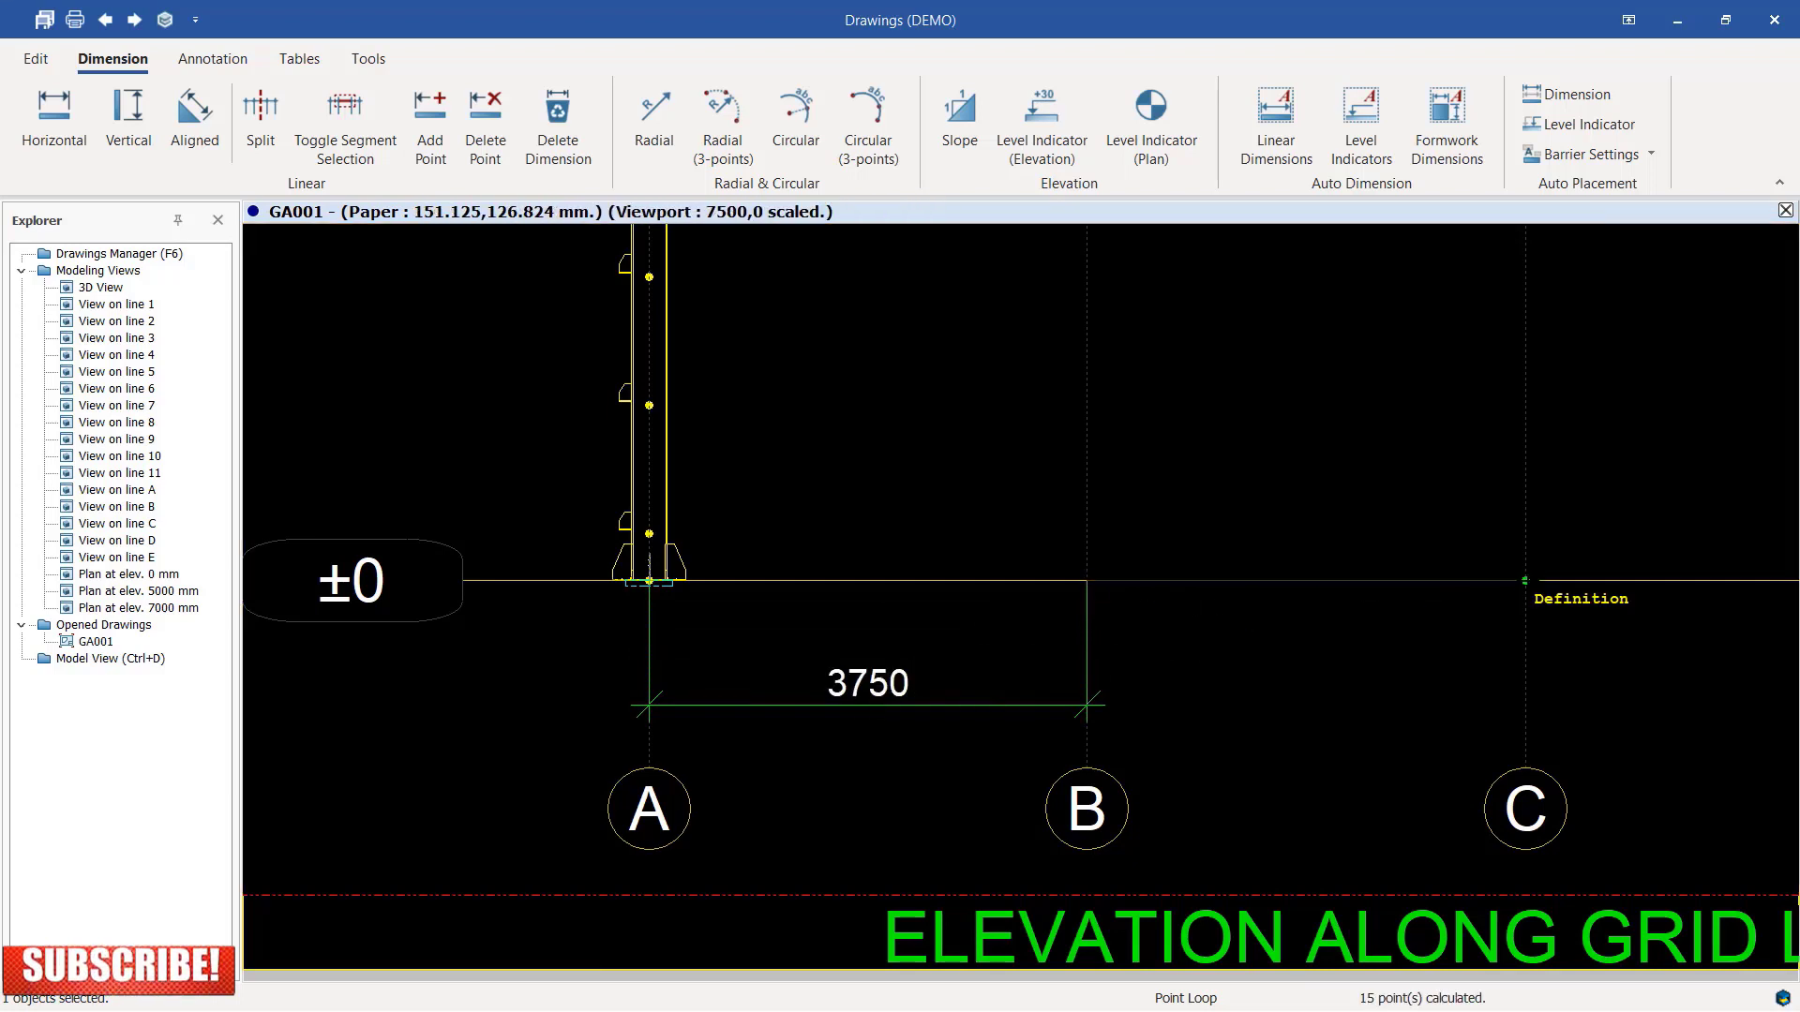
click(1525, 581)
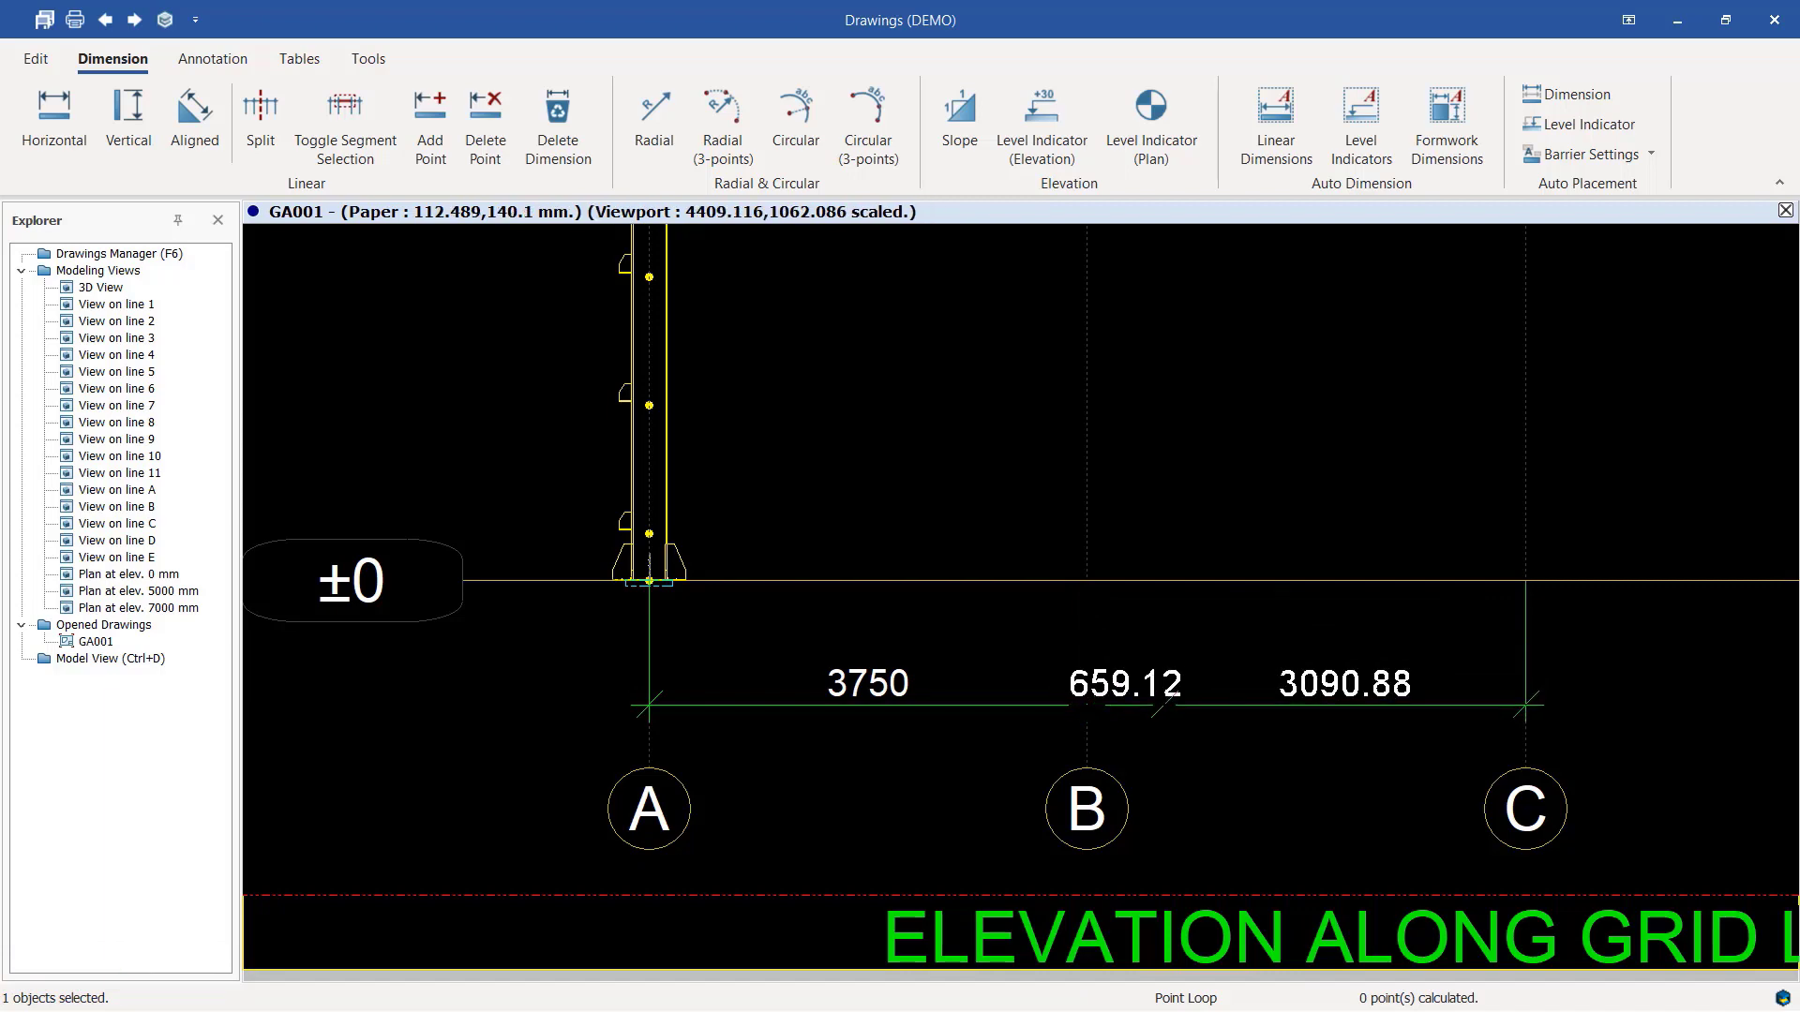
Continue the horizontal dimension row along the base level from gridline C to D and from D to E.
scroll(652, 579, down, 3)
scroll(1393, 525, up, 3)
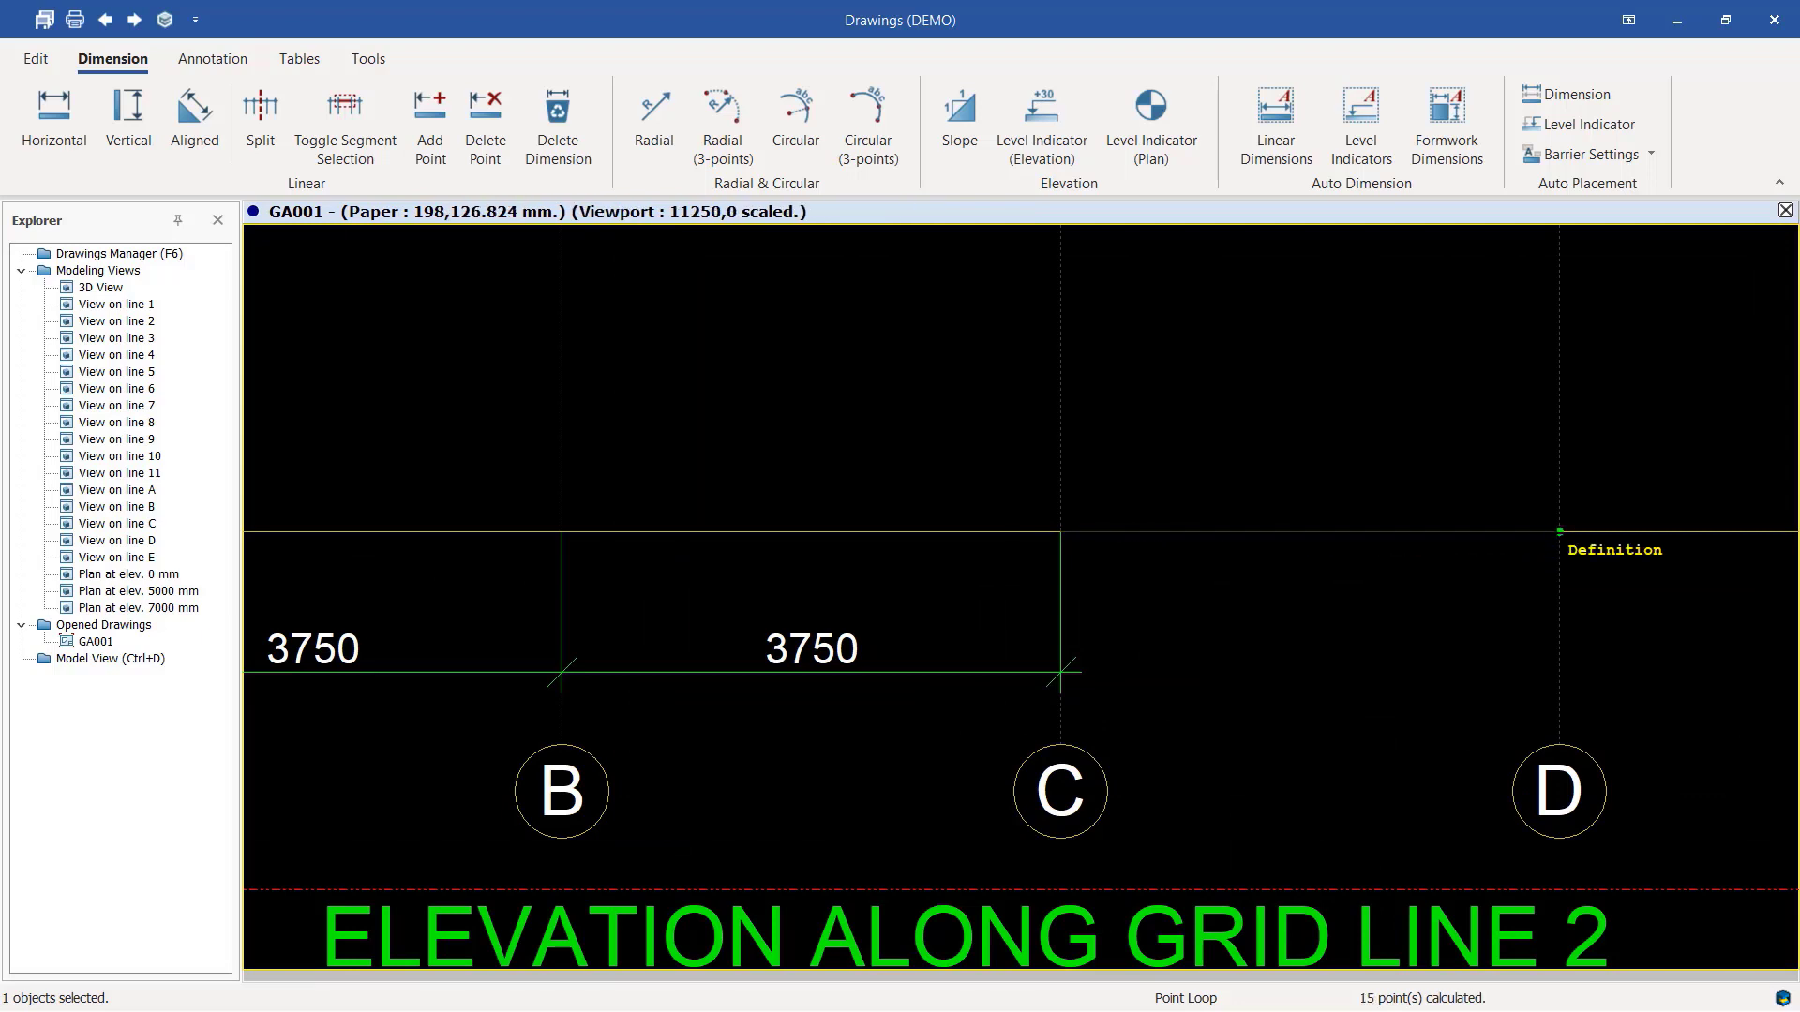
click(1559, 531)
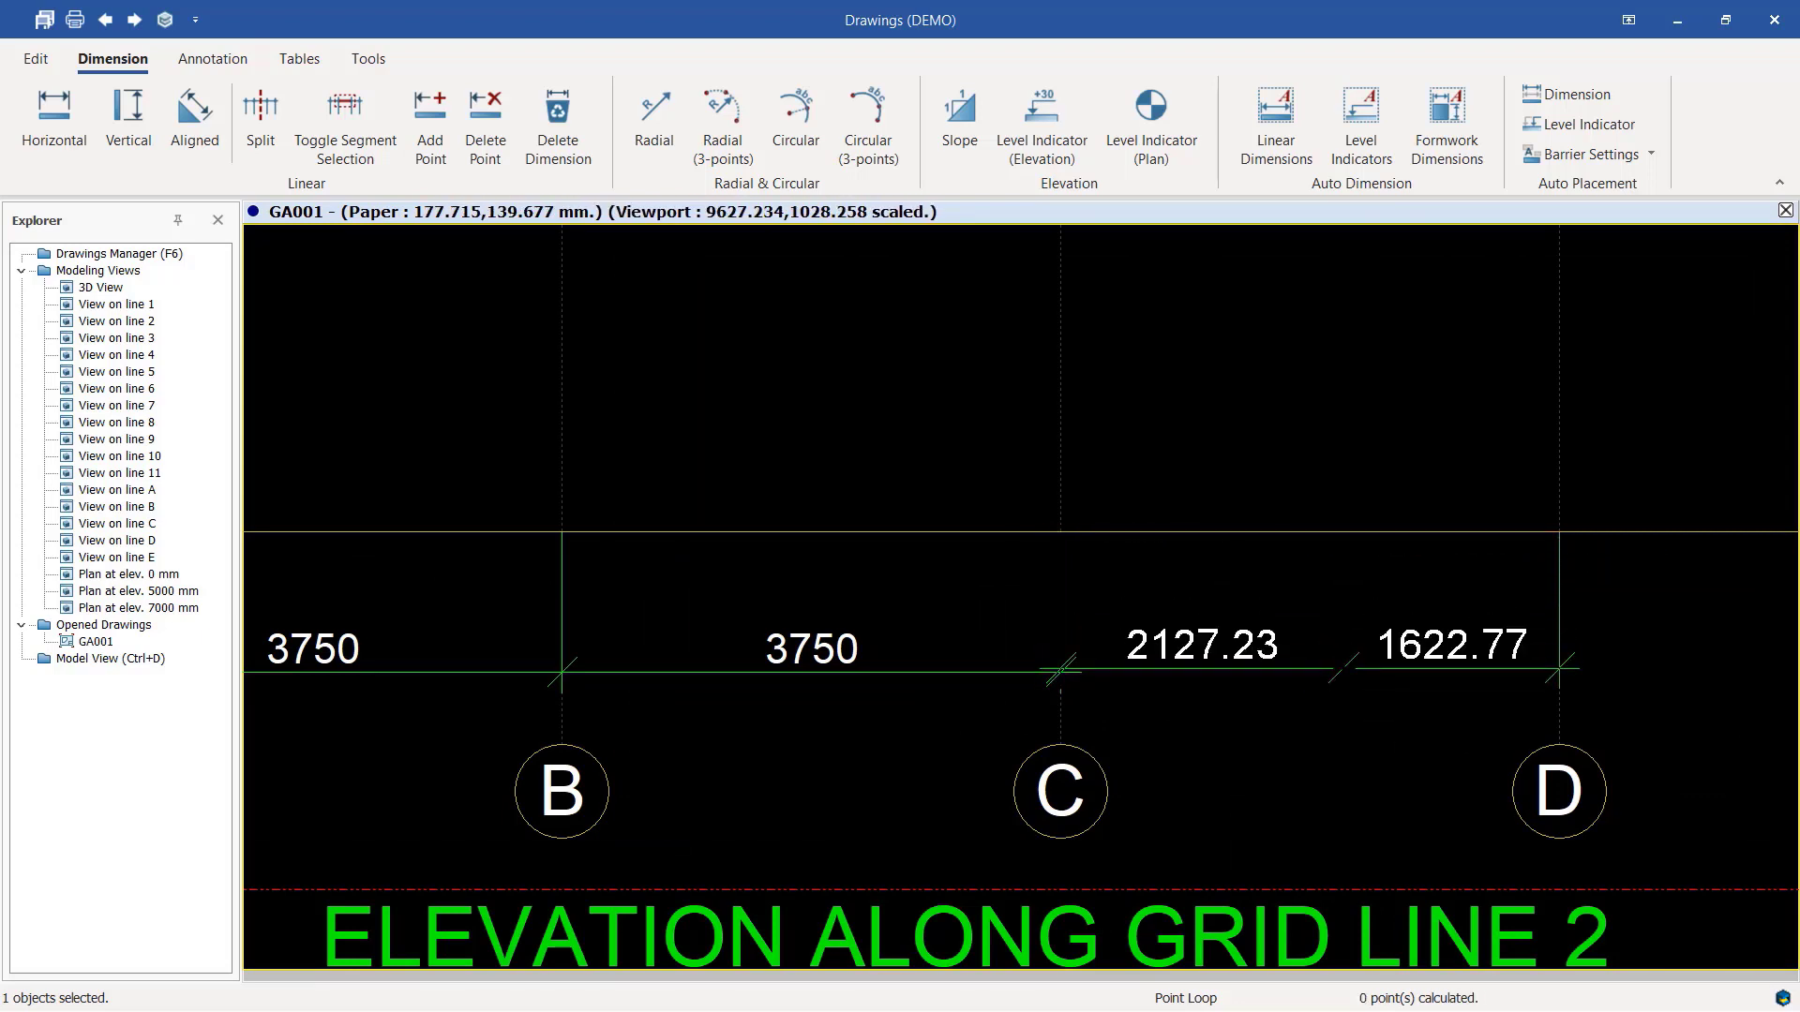
right_click(1348, 665)
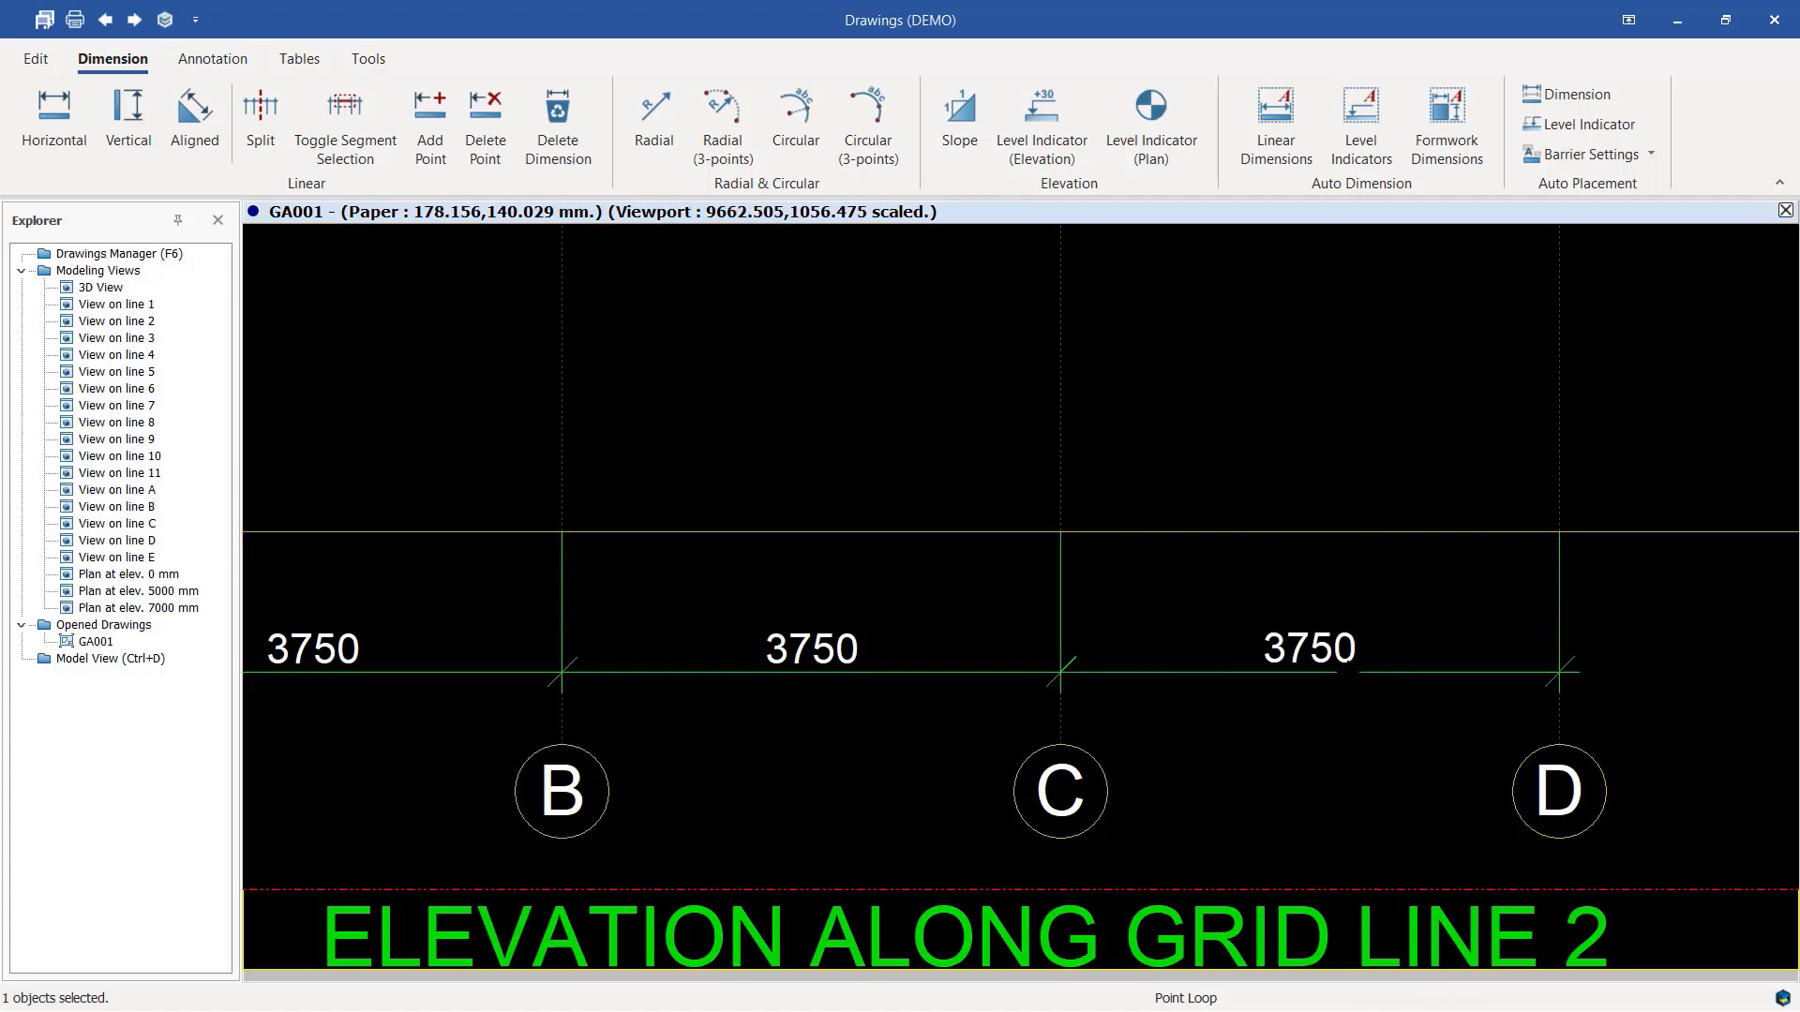
scroll(600, 591, down, 2)
scroll(1370, 659, up, 1)
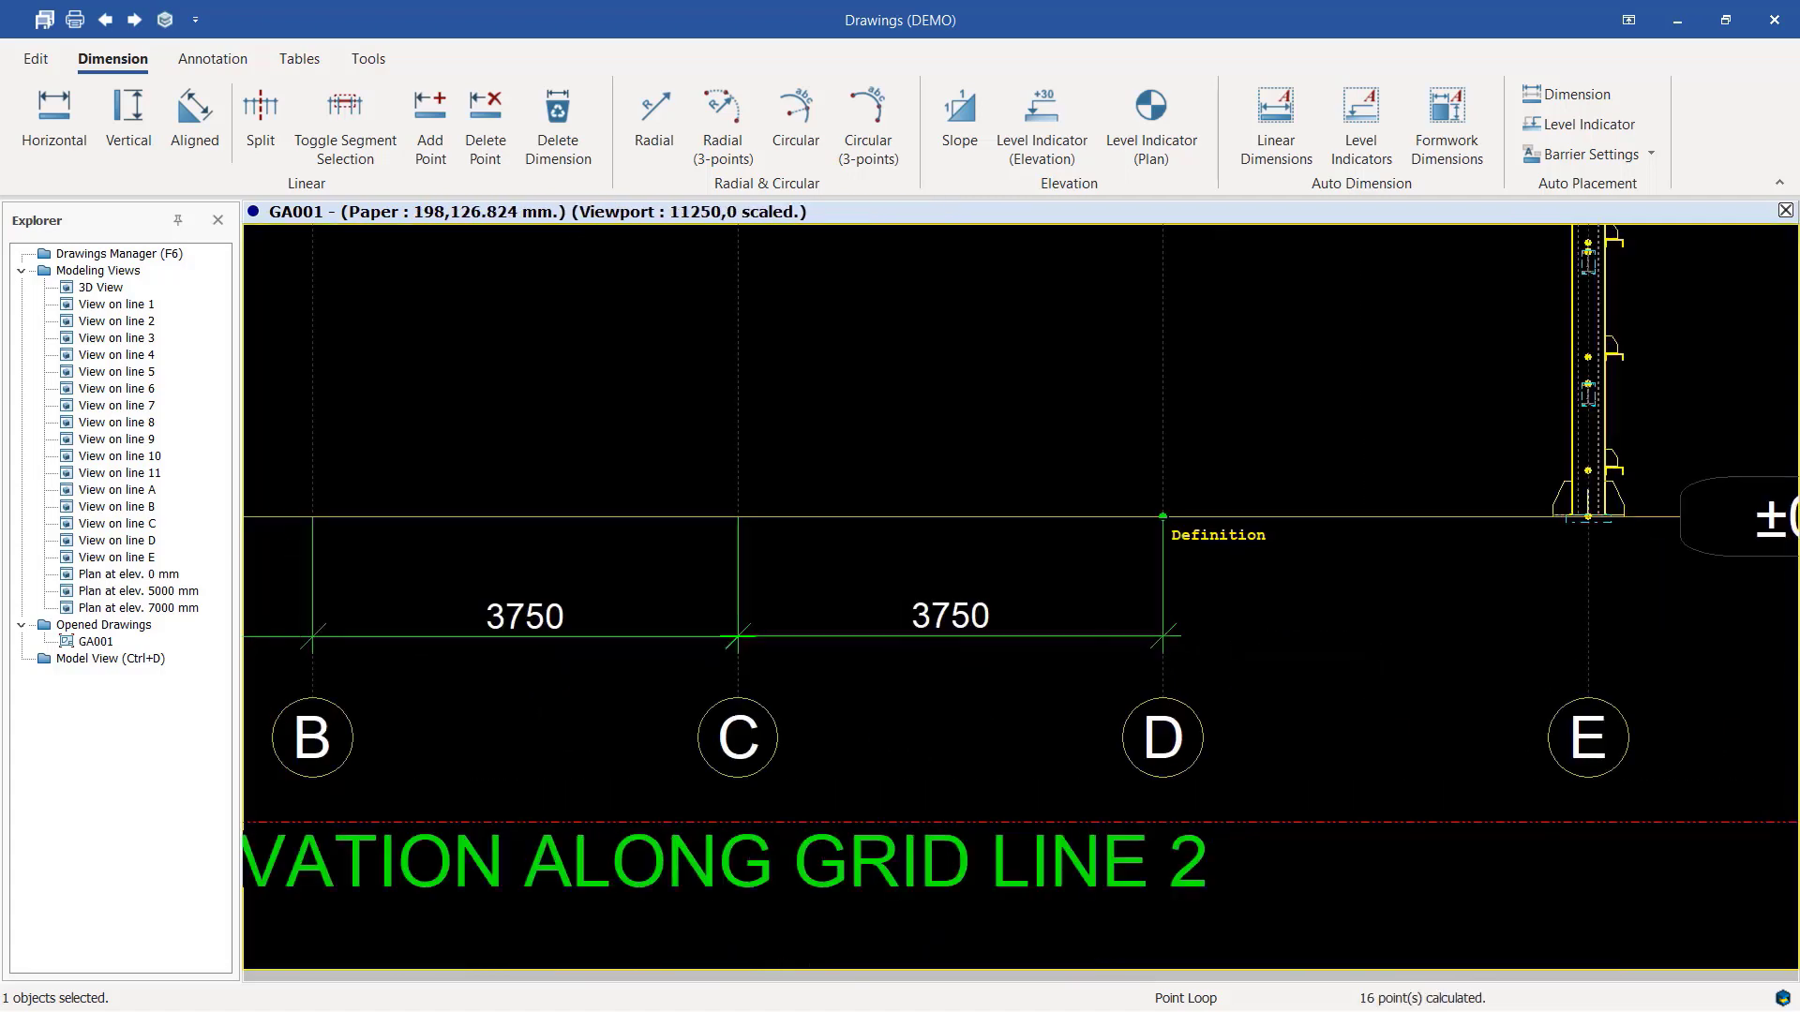
scroll(1580, 534, up, 3)
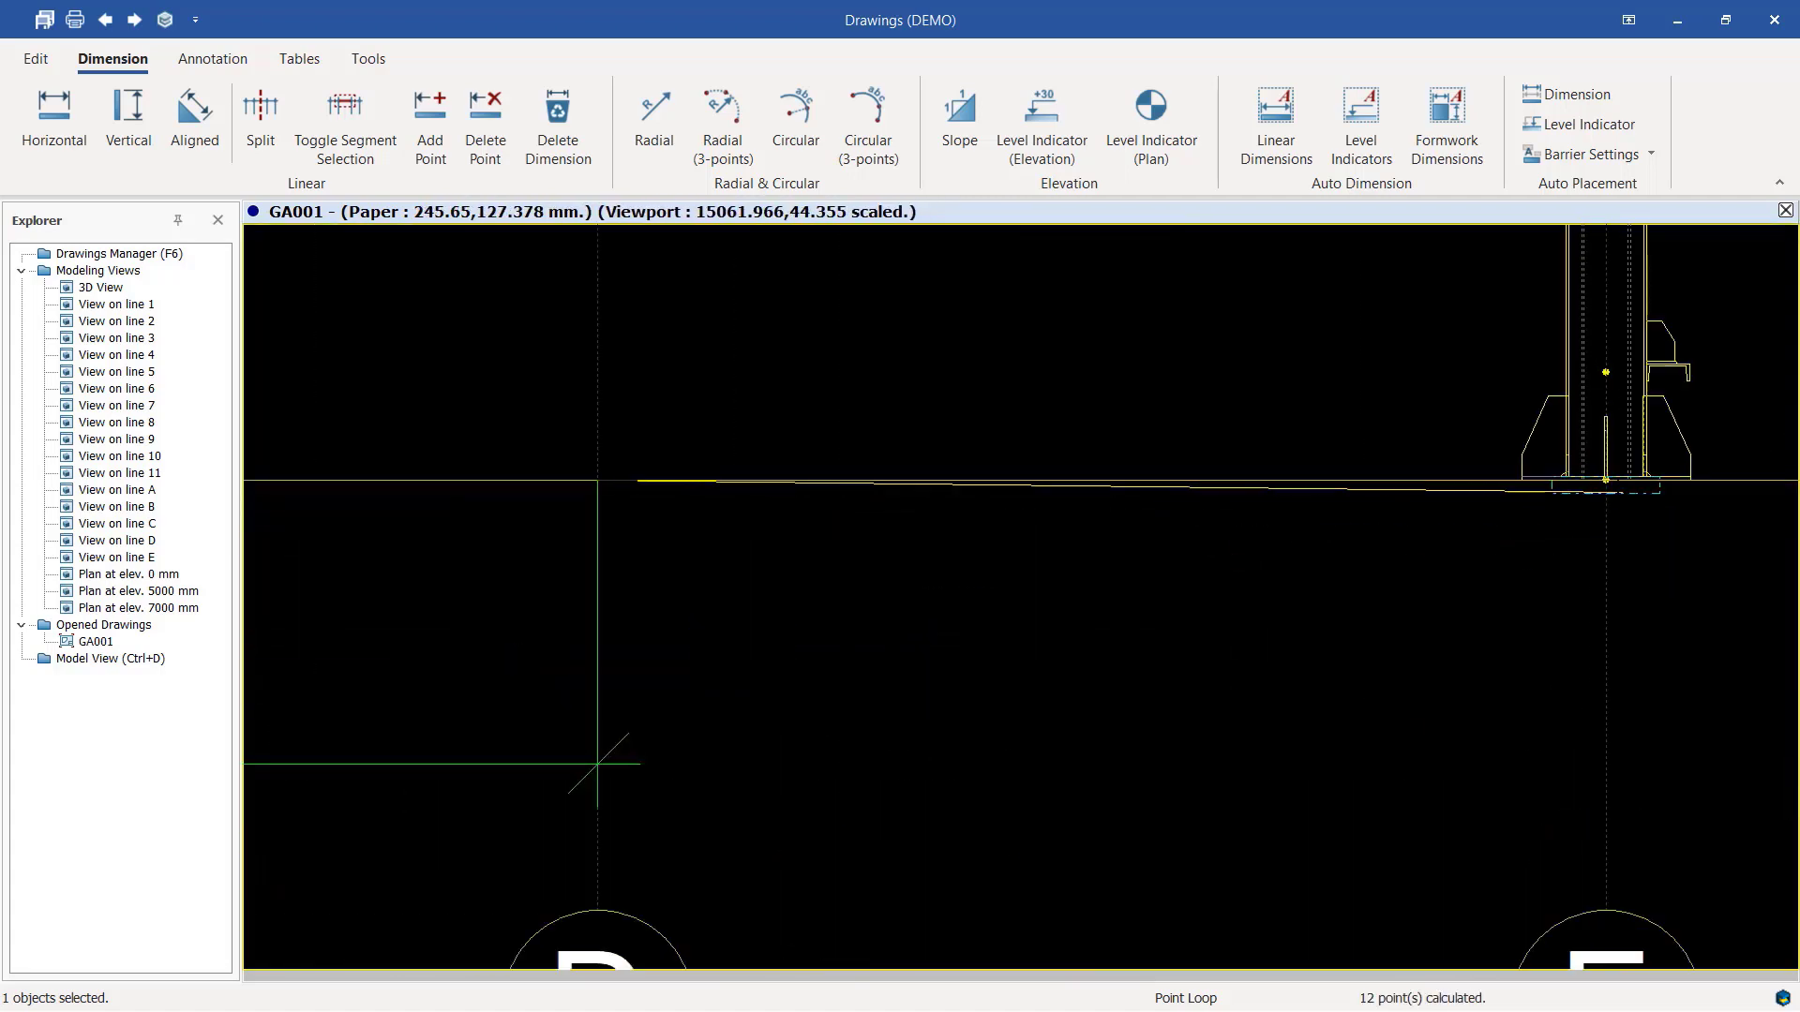
click(1606, 479)
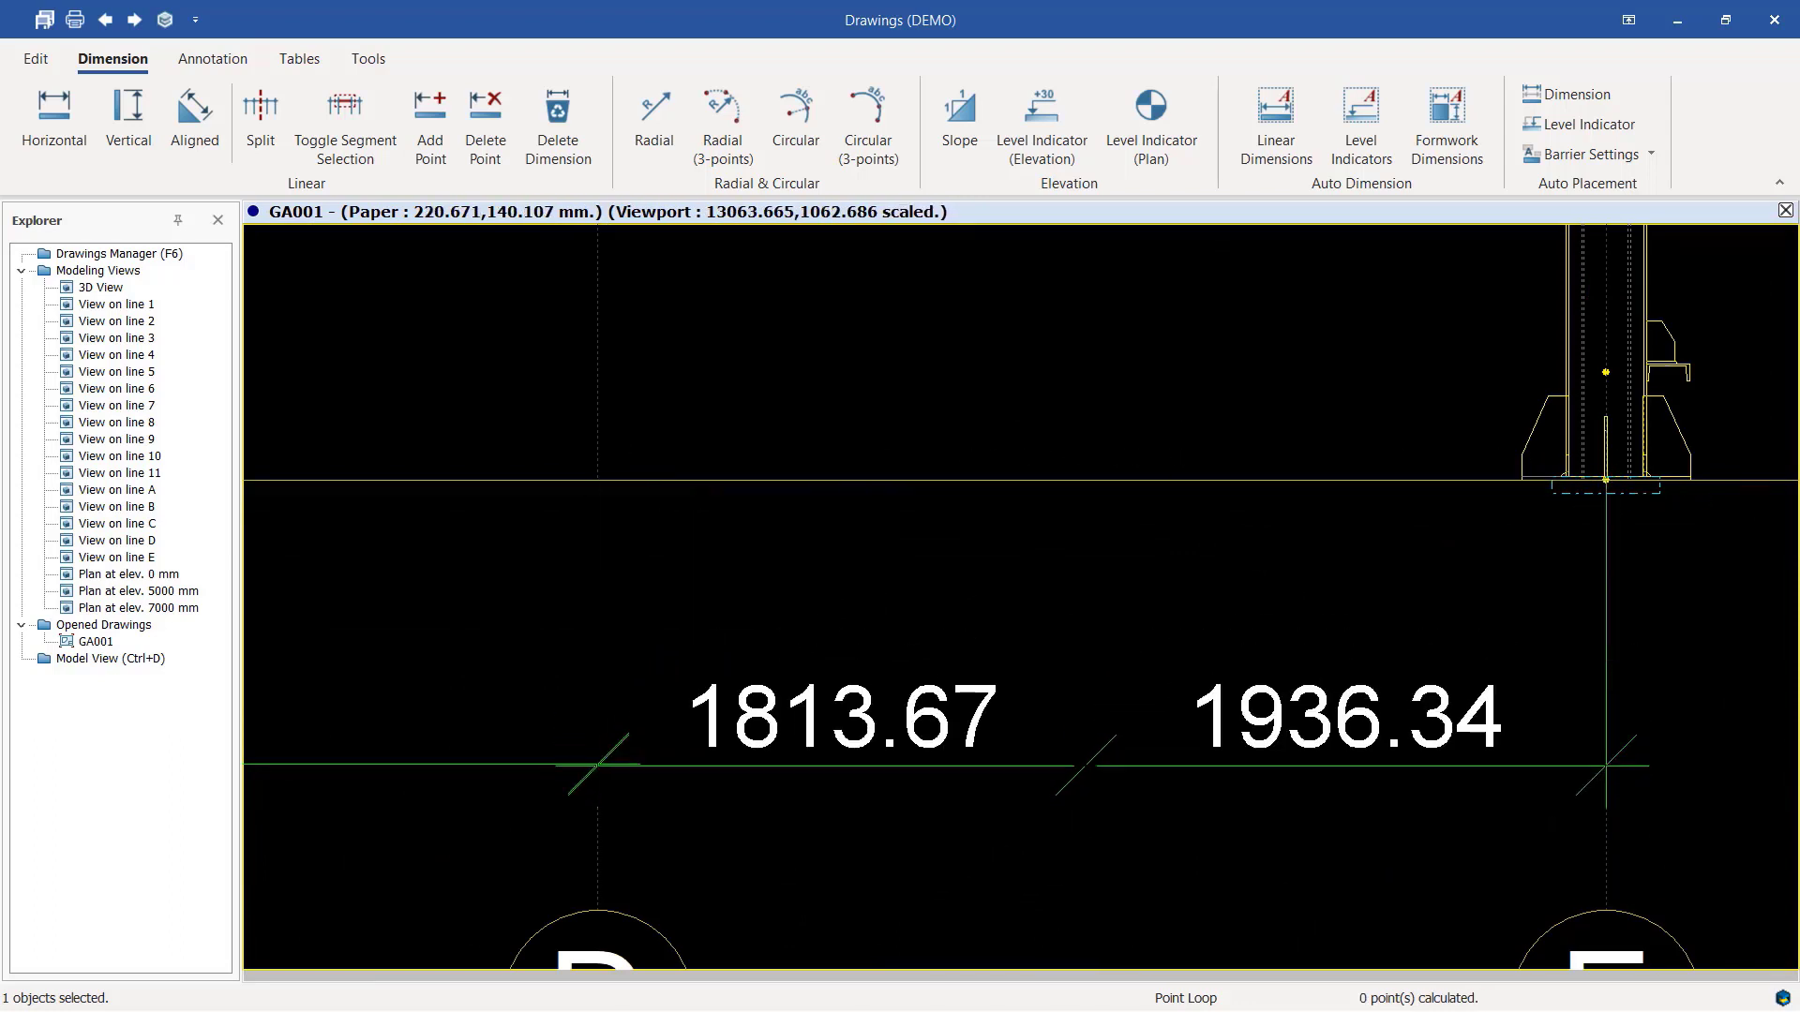
right_click(1085, 765)
Add an overall horizontal dimension from gridline A to E between the bay dimensions and the grid bubbles, and end the dimension command.
scroll(1396, 629, down, 6)
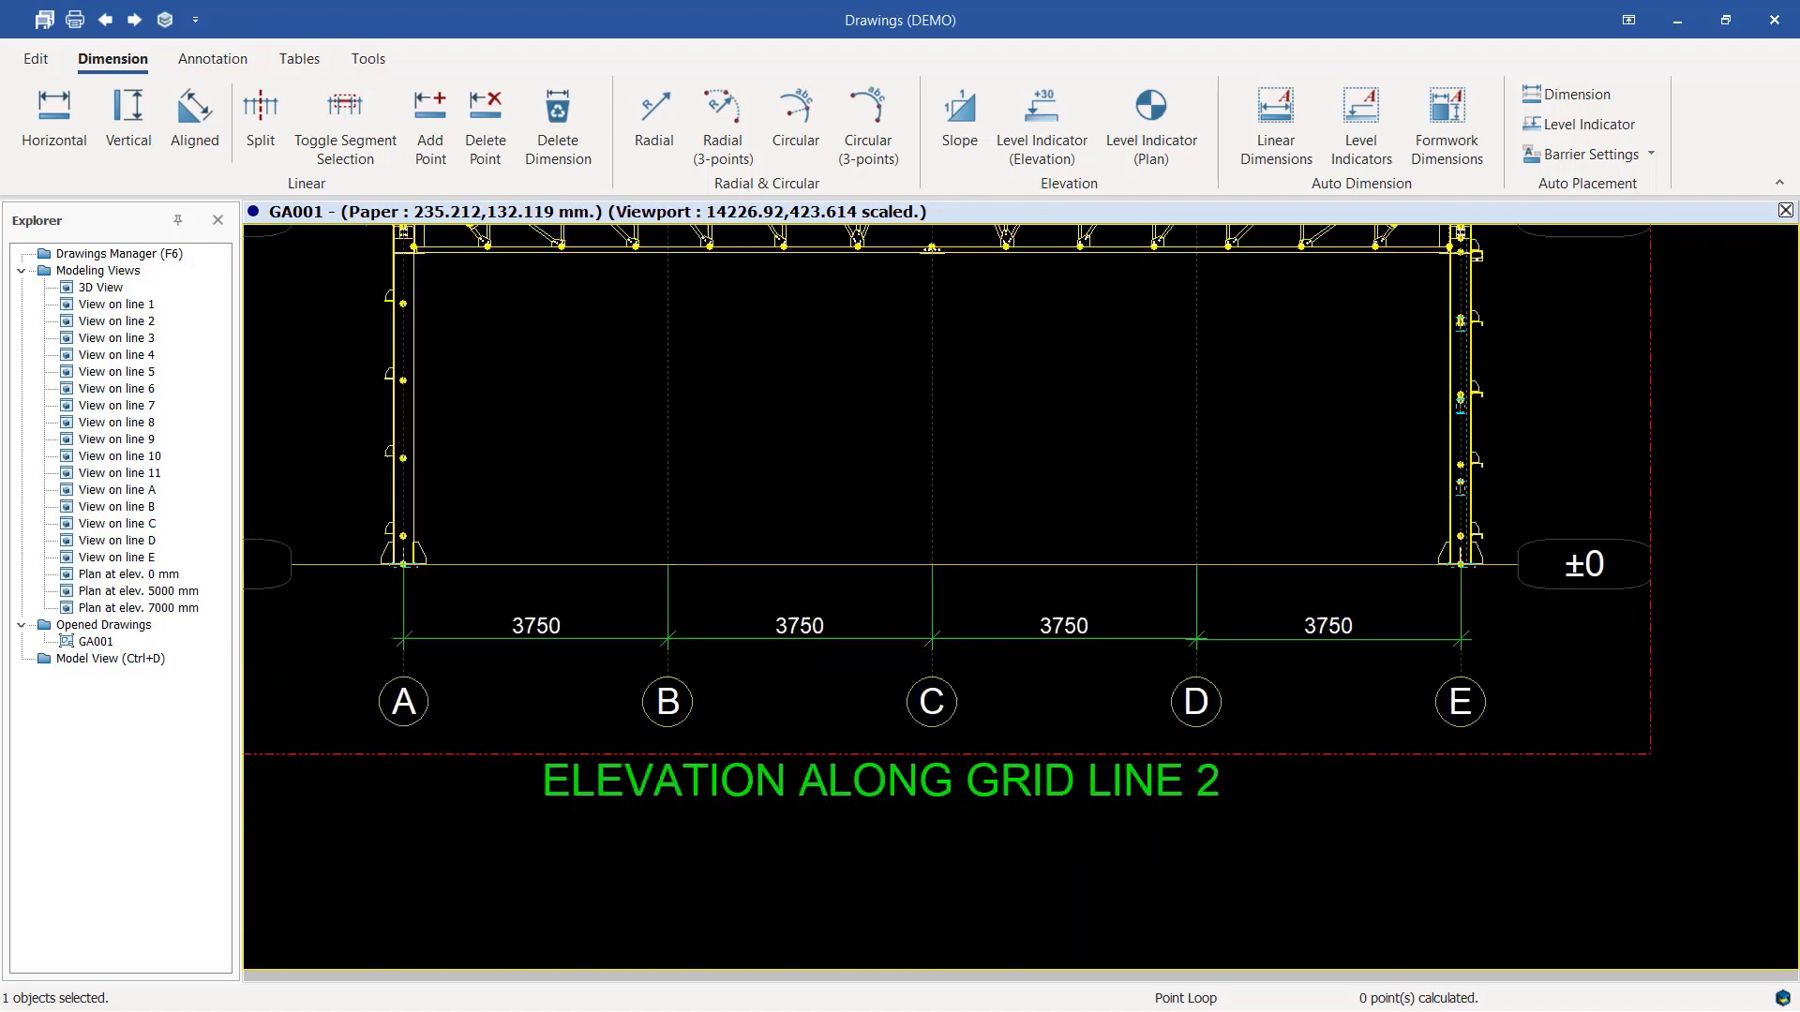
scroll(589, 553, up, 2)
scroll(596, 570, up, 6)
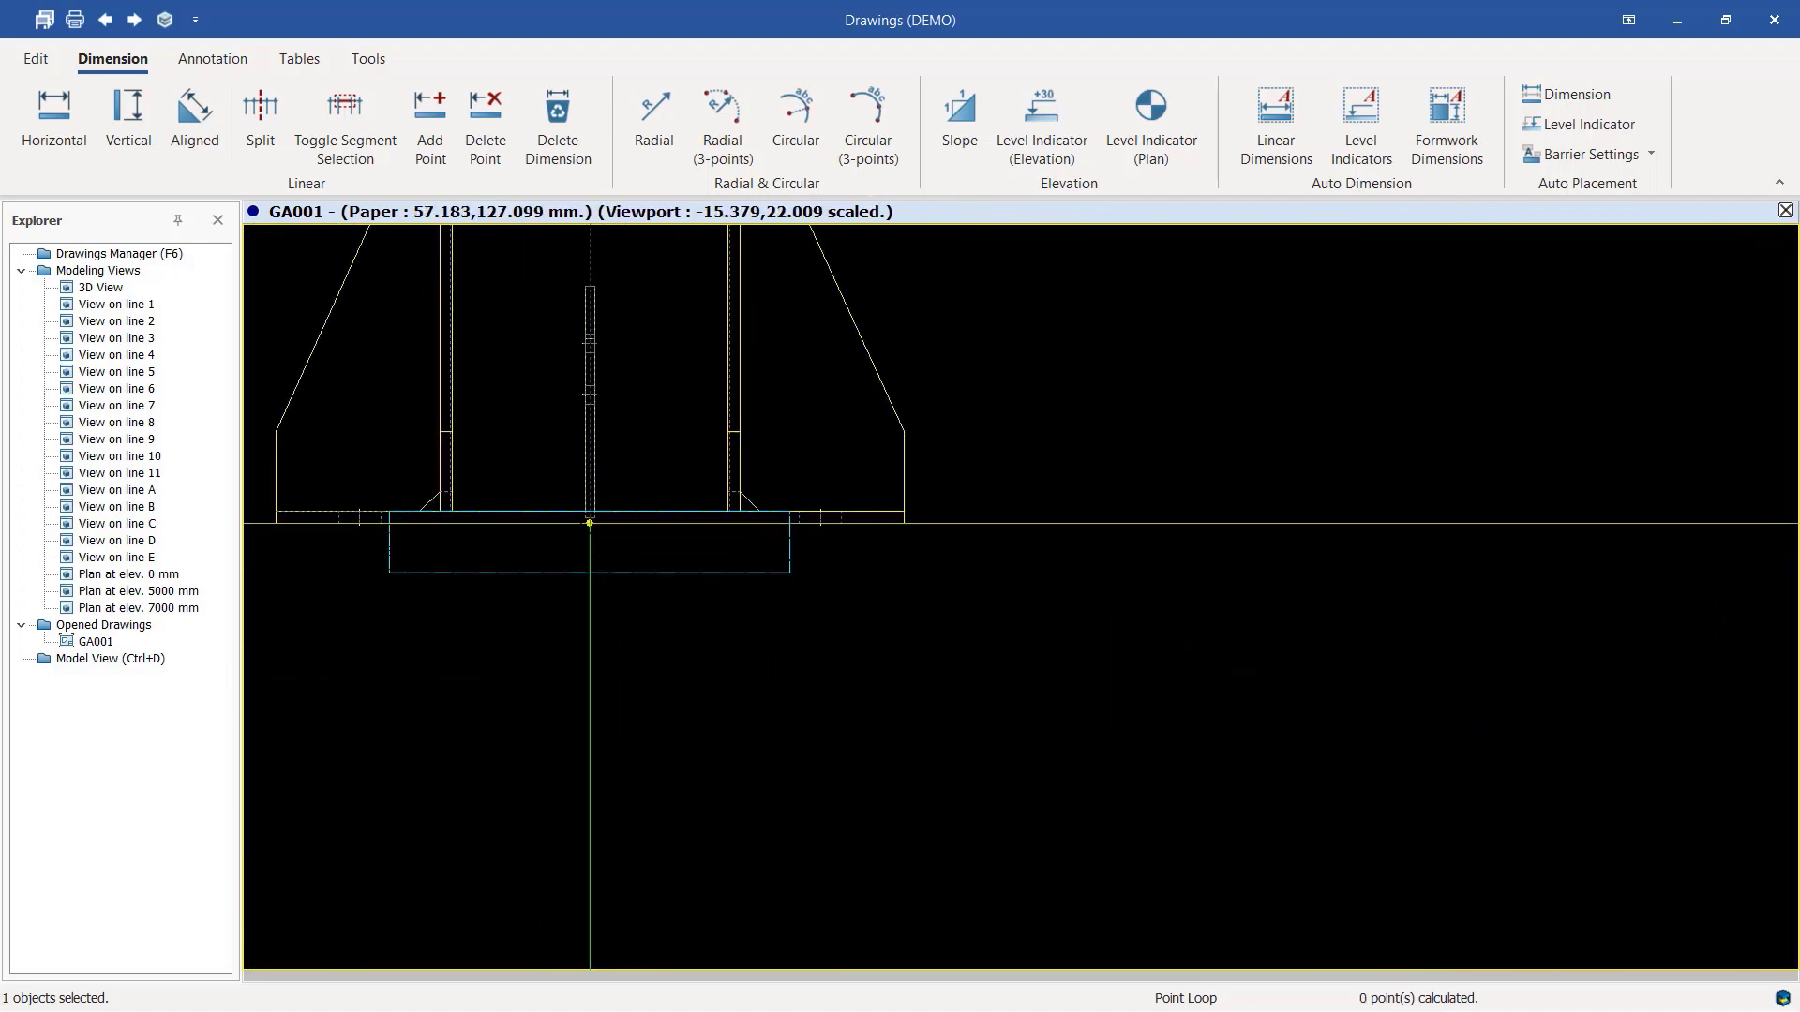
scroll(596, 509, down, 8)
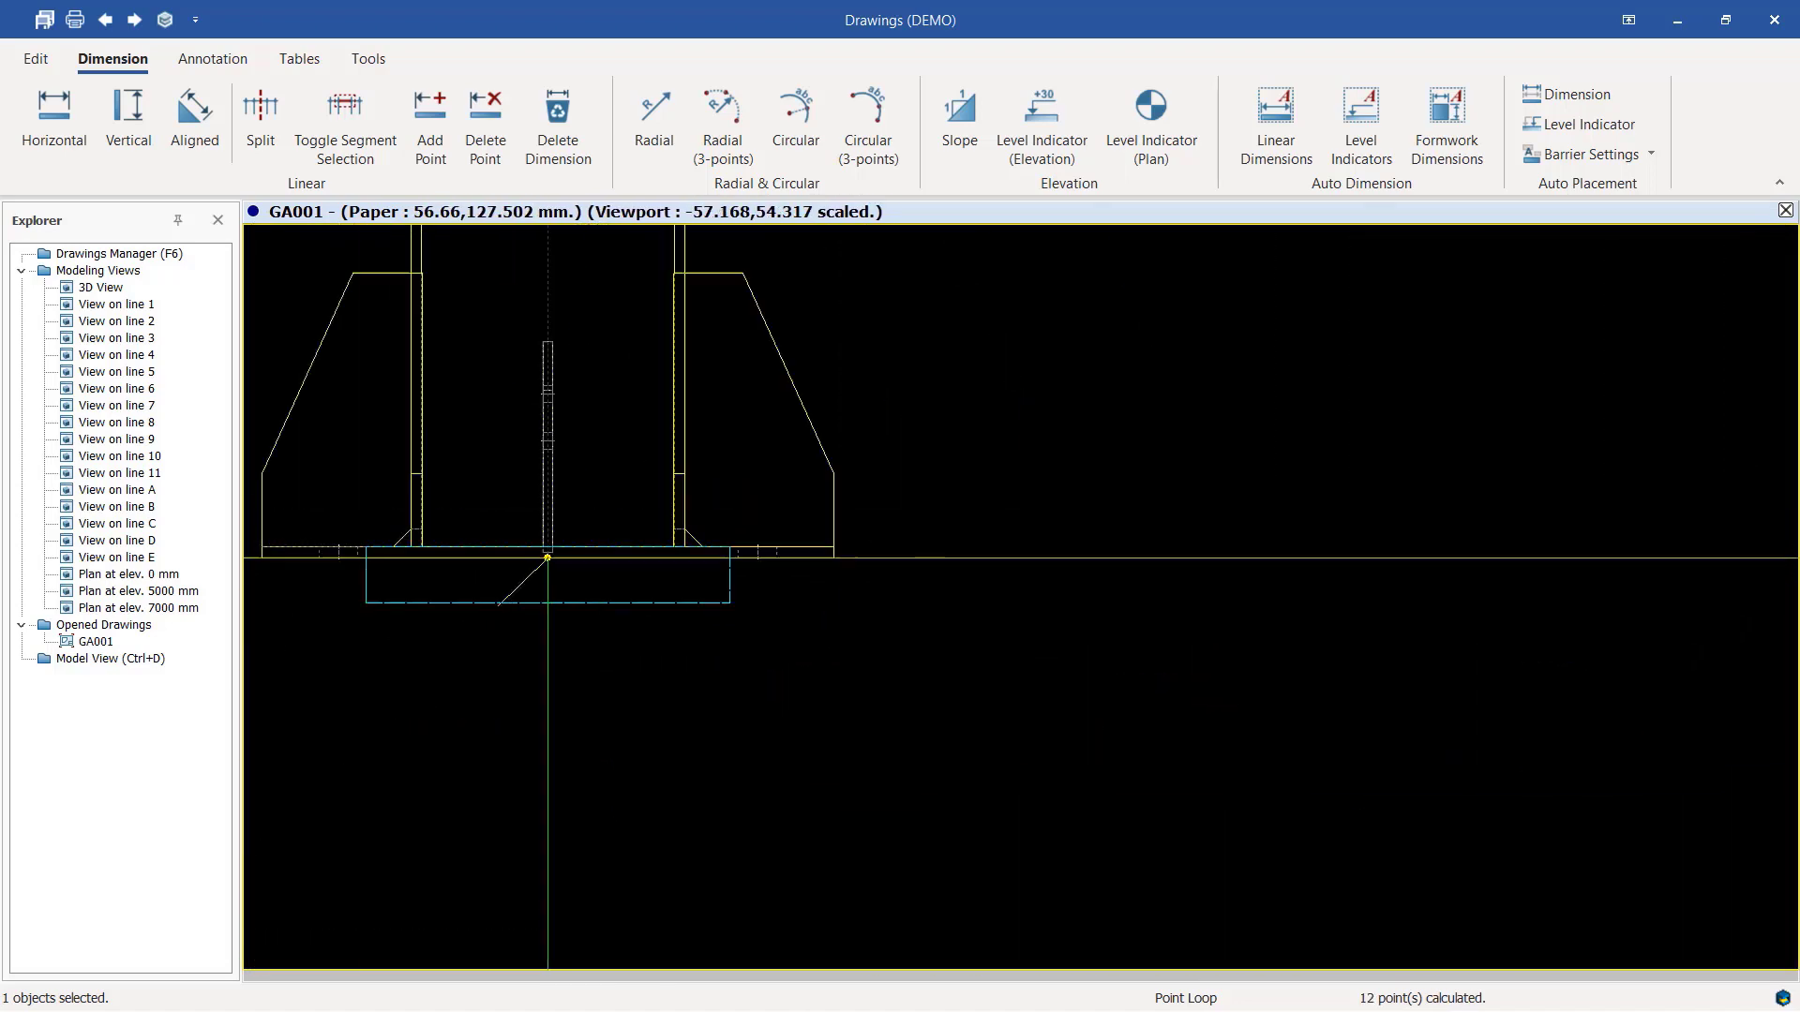
scroll(1299, 625, up, 8)
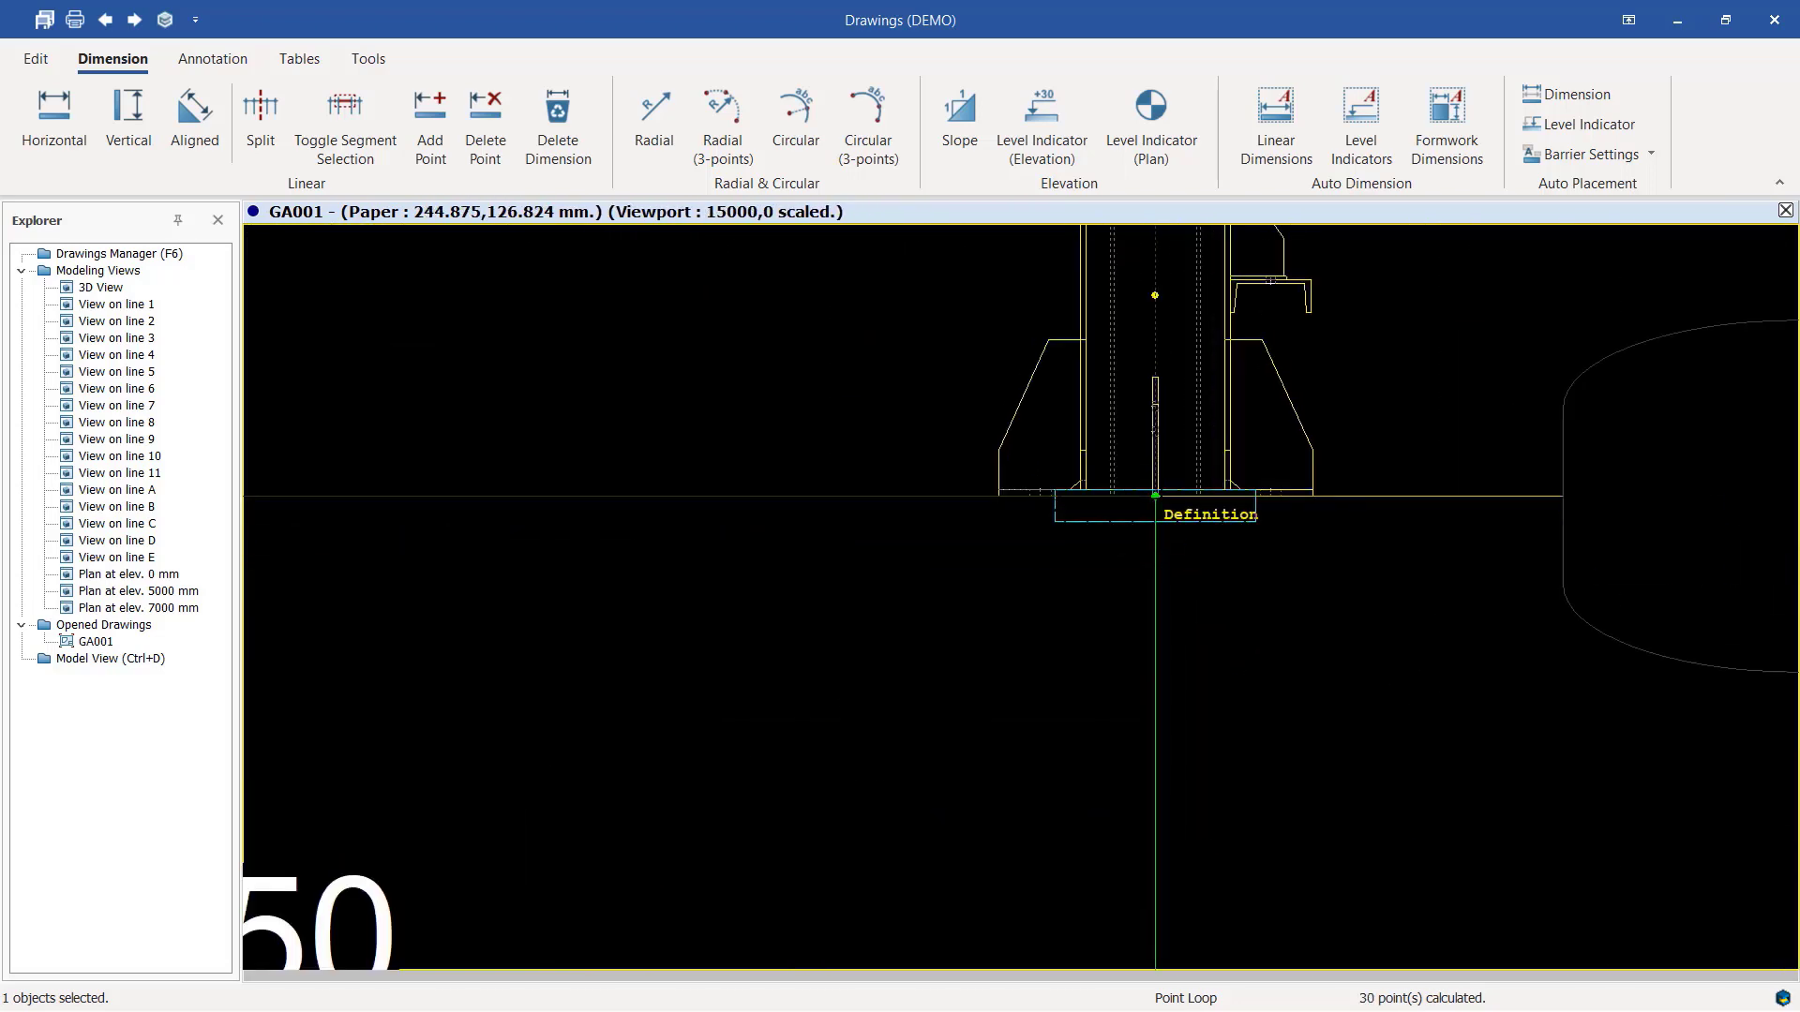
scroll(1155, 495, down, 5)
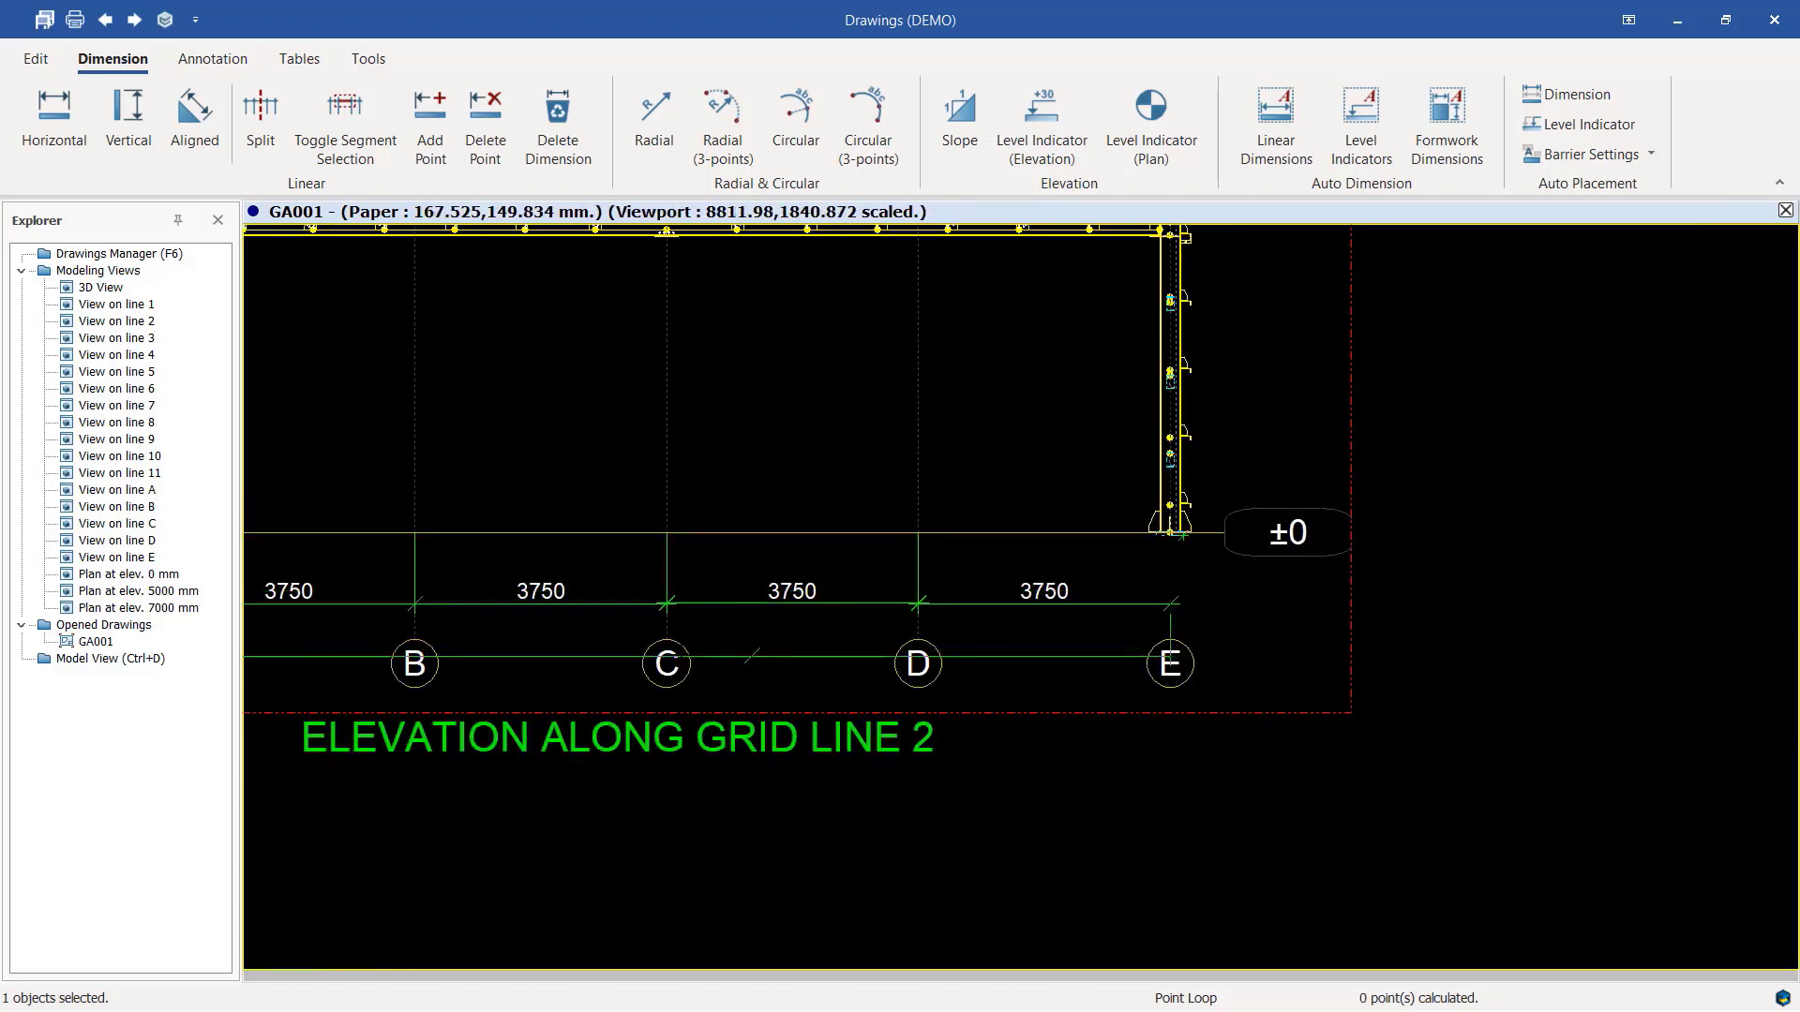
scroll(503, 628, up, 2)
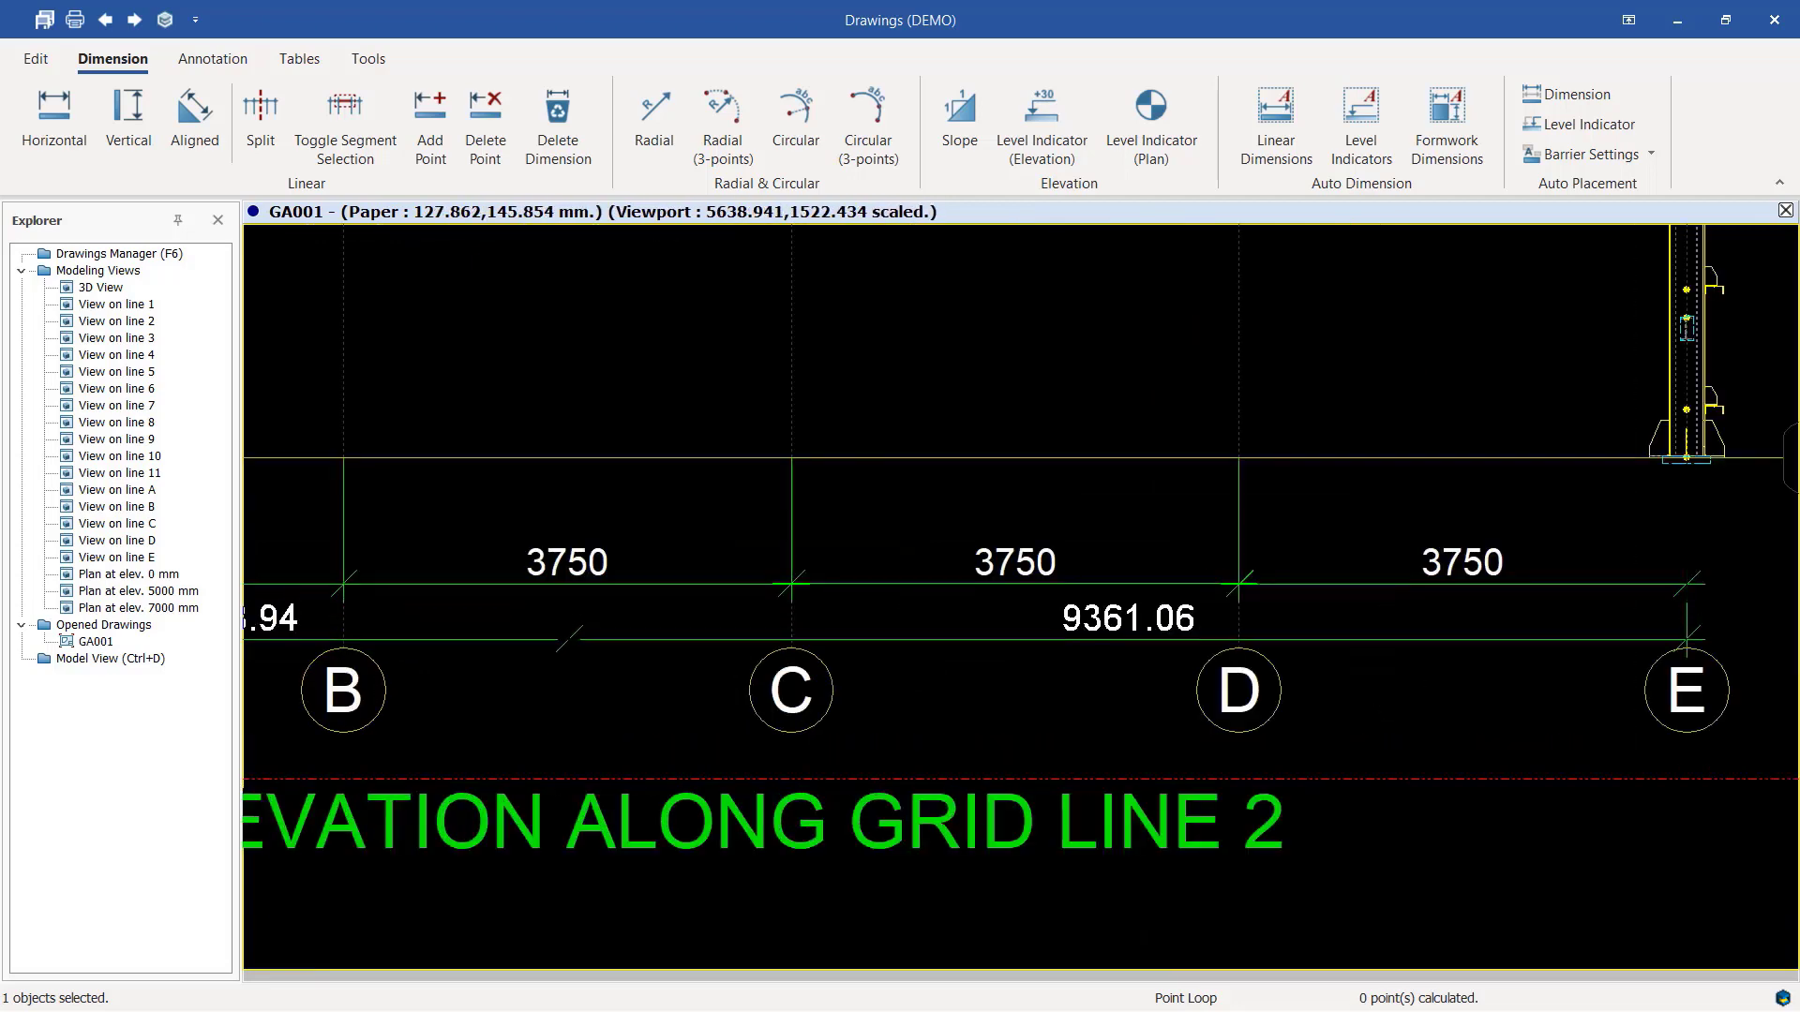
middle_click(569, 373)
right_click(848, 506)
click(893, 522)
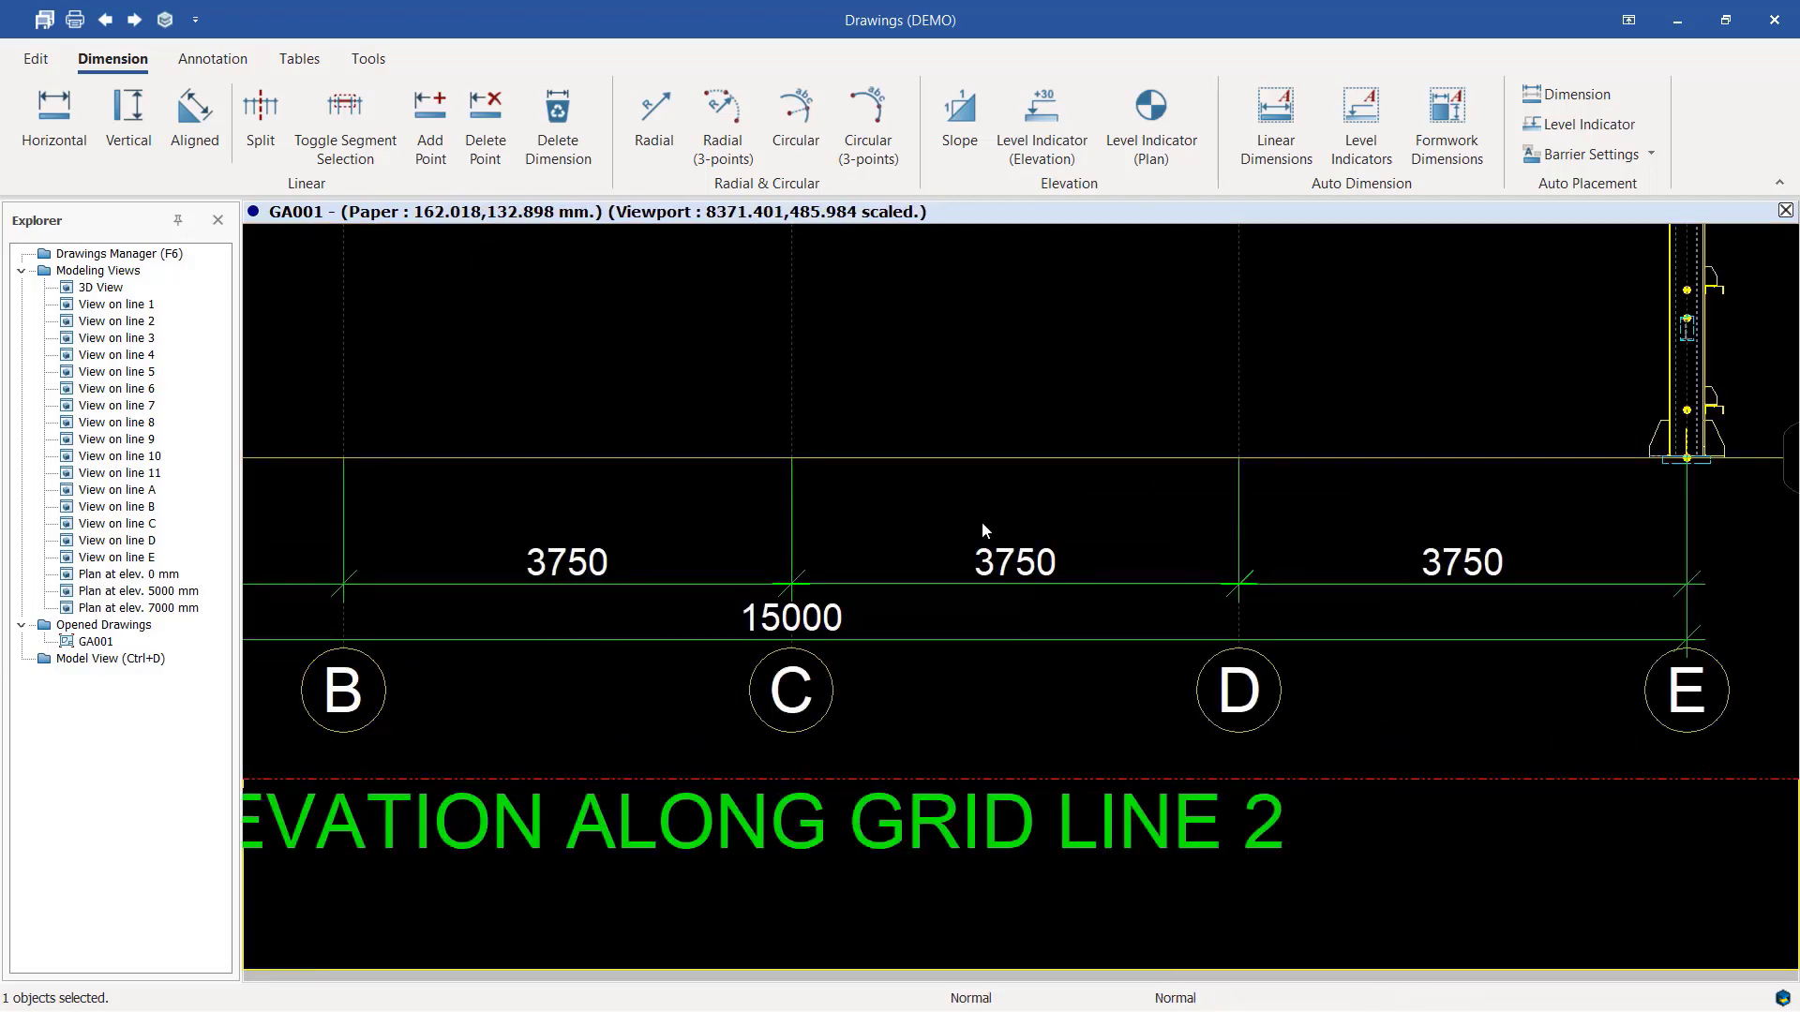
Add a vertical dimension from the ±0 level to the +5.000 level beside the column on gridline A, and end the command.
scroll(981, 588, down, 3)
scroll(935, 599, up, 2)
scroll(1082, 654, down, 2)
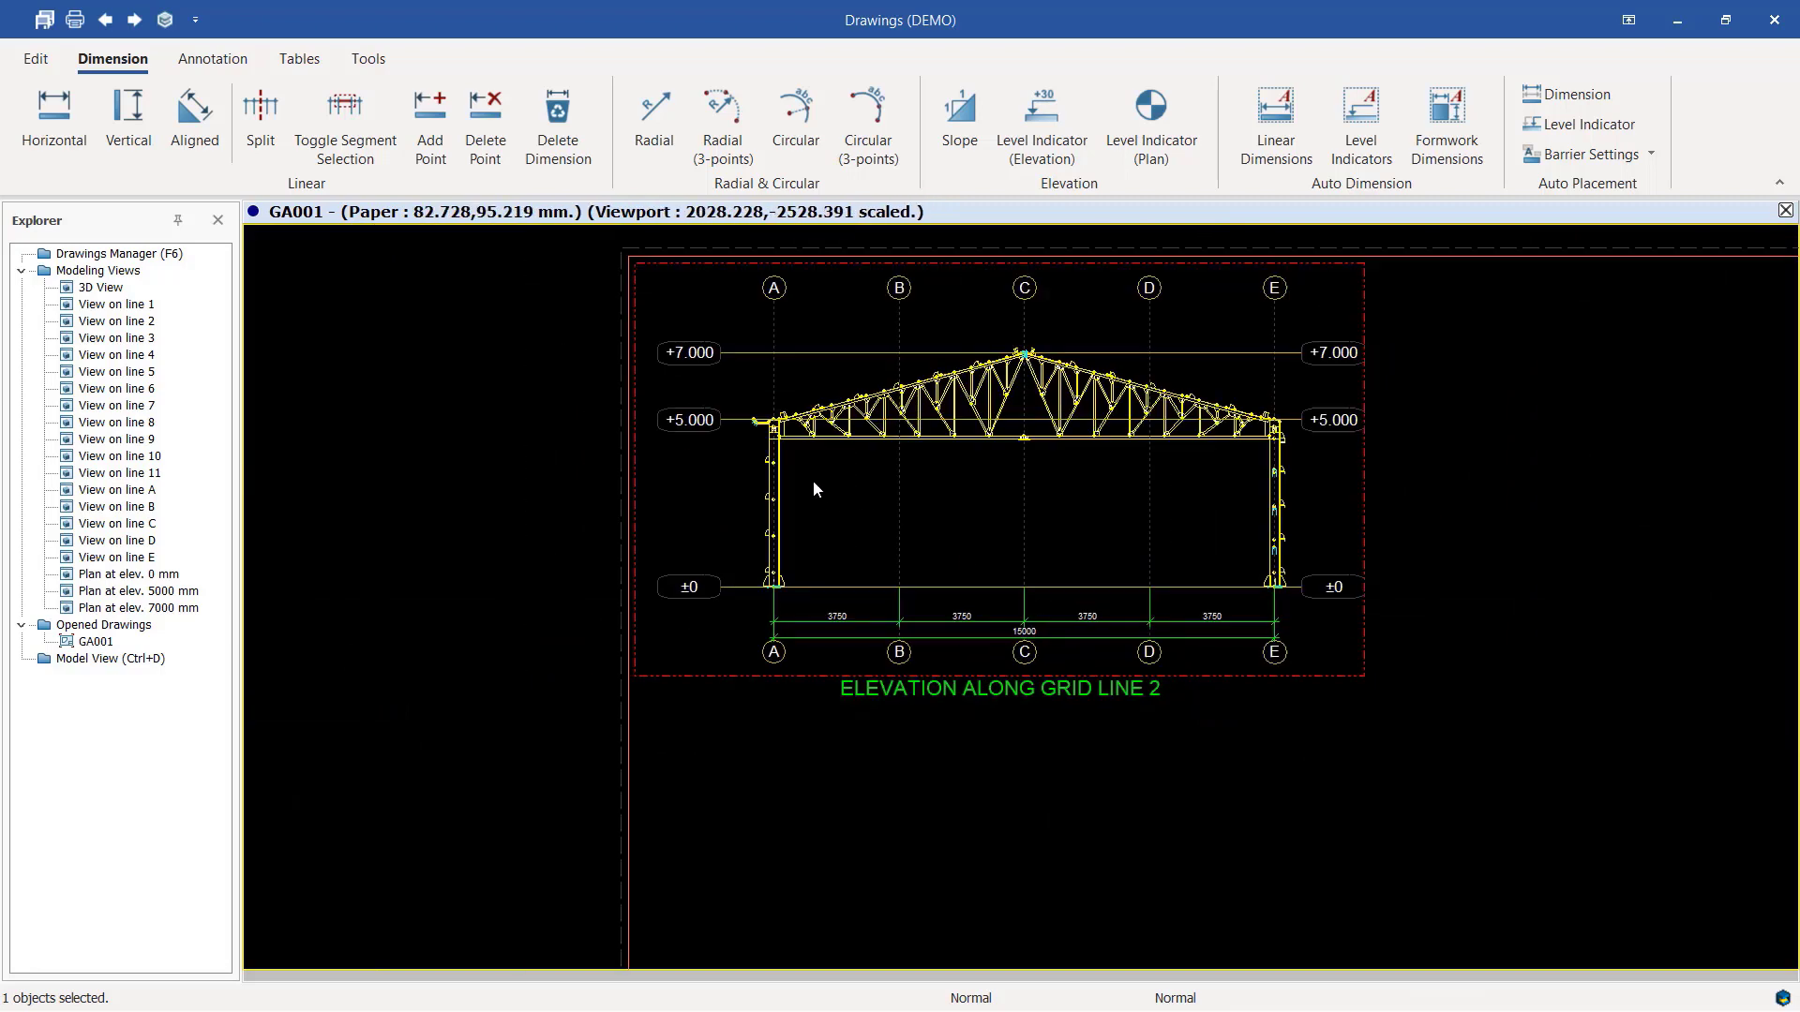
scroll(778, 454, up, 5)
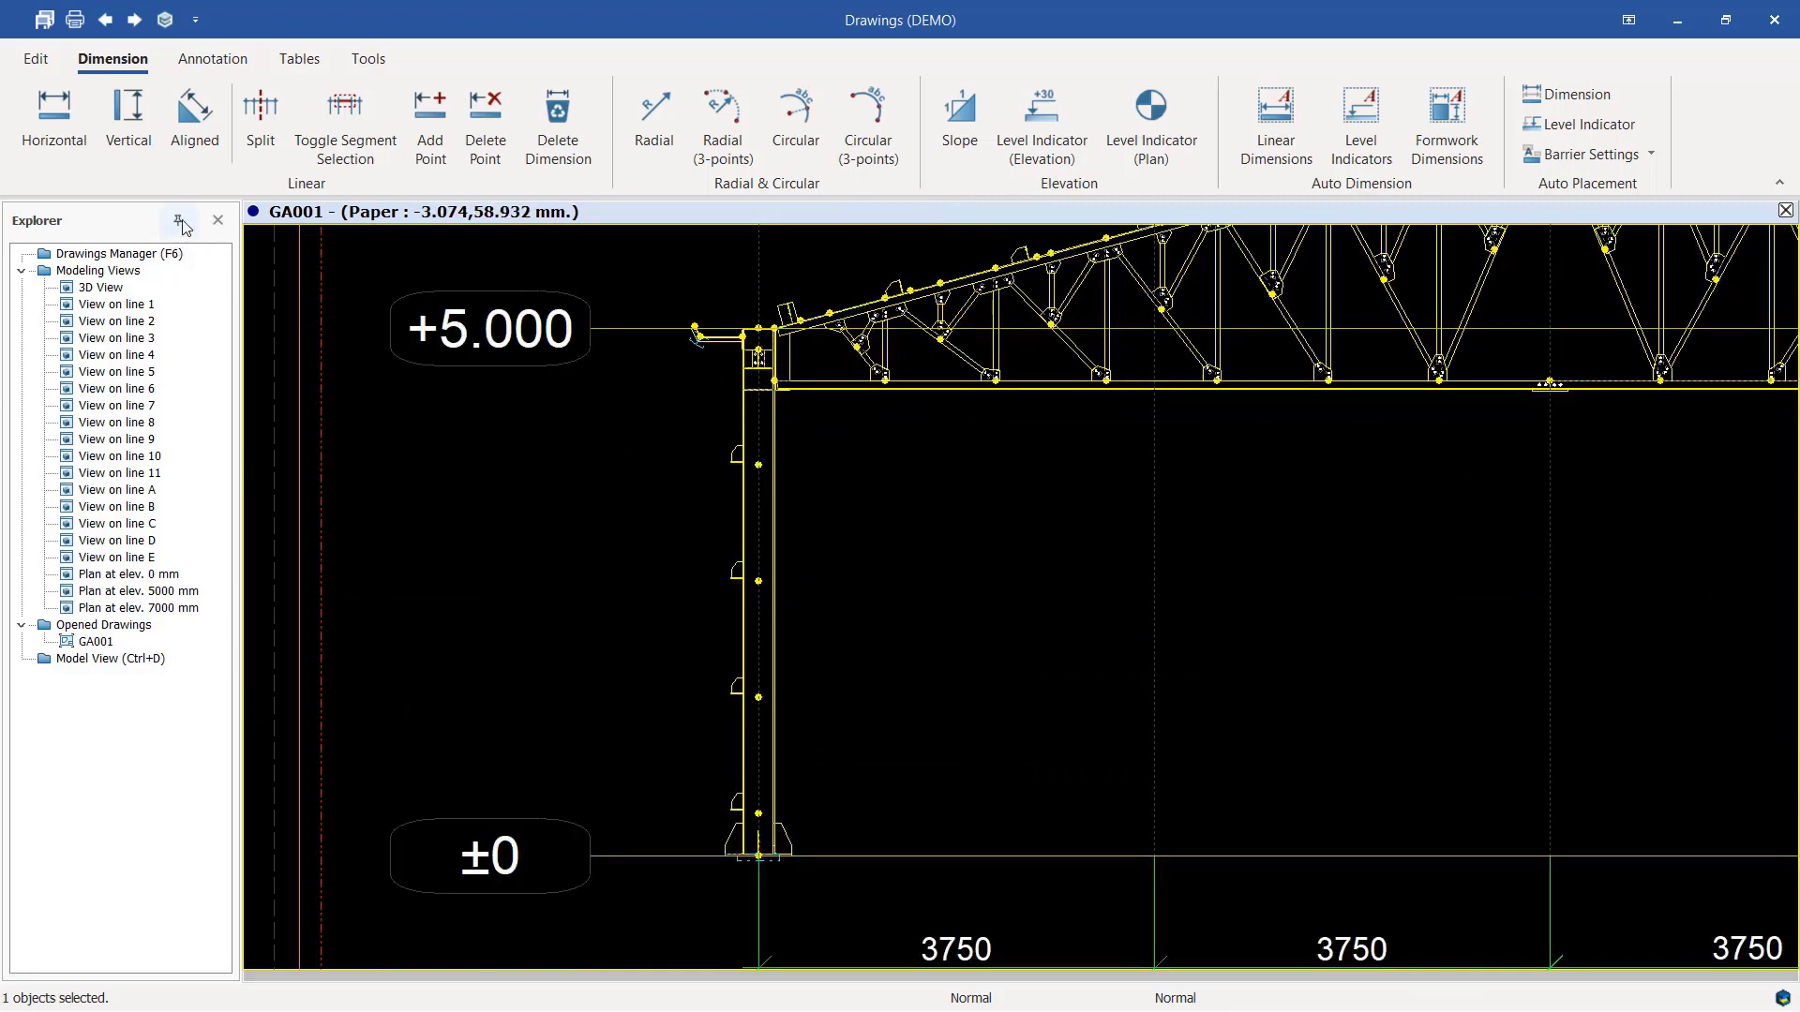
click(129, 122)
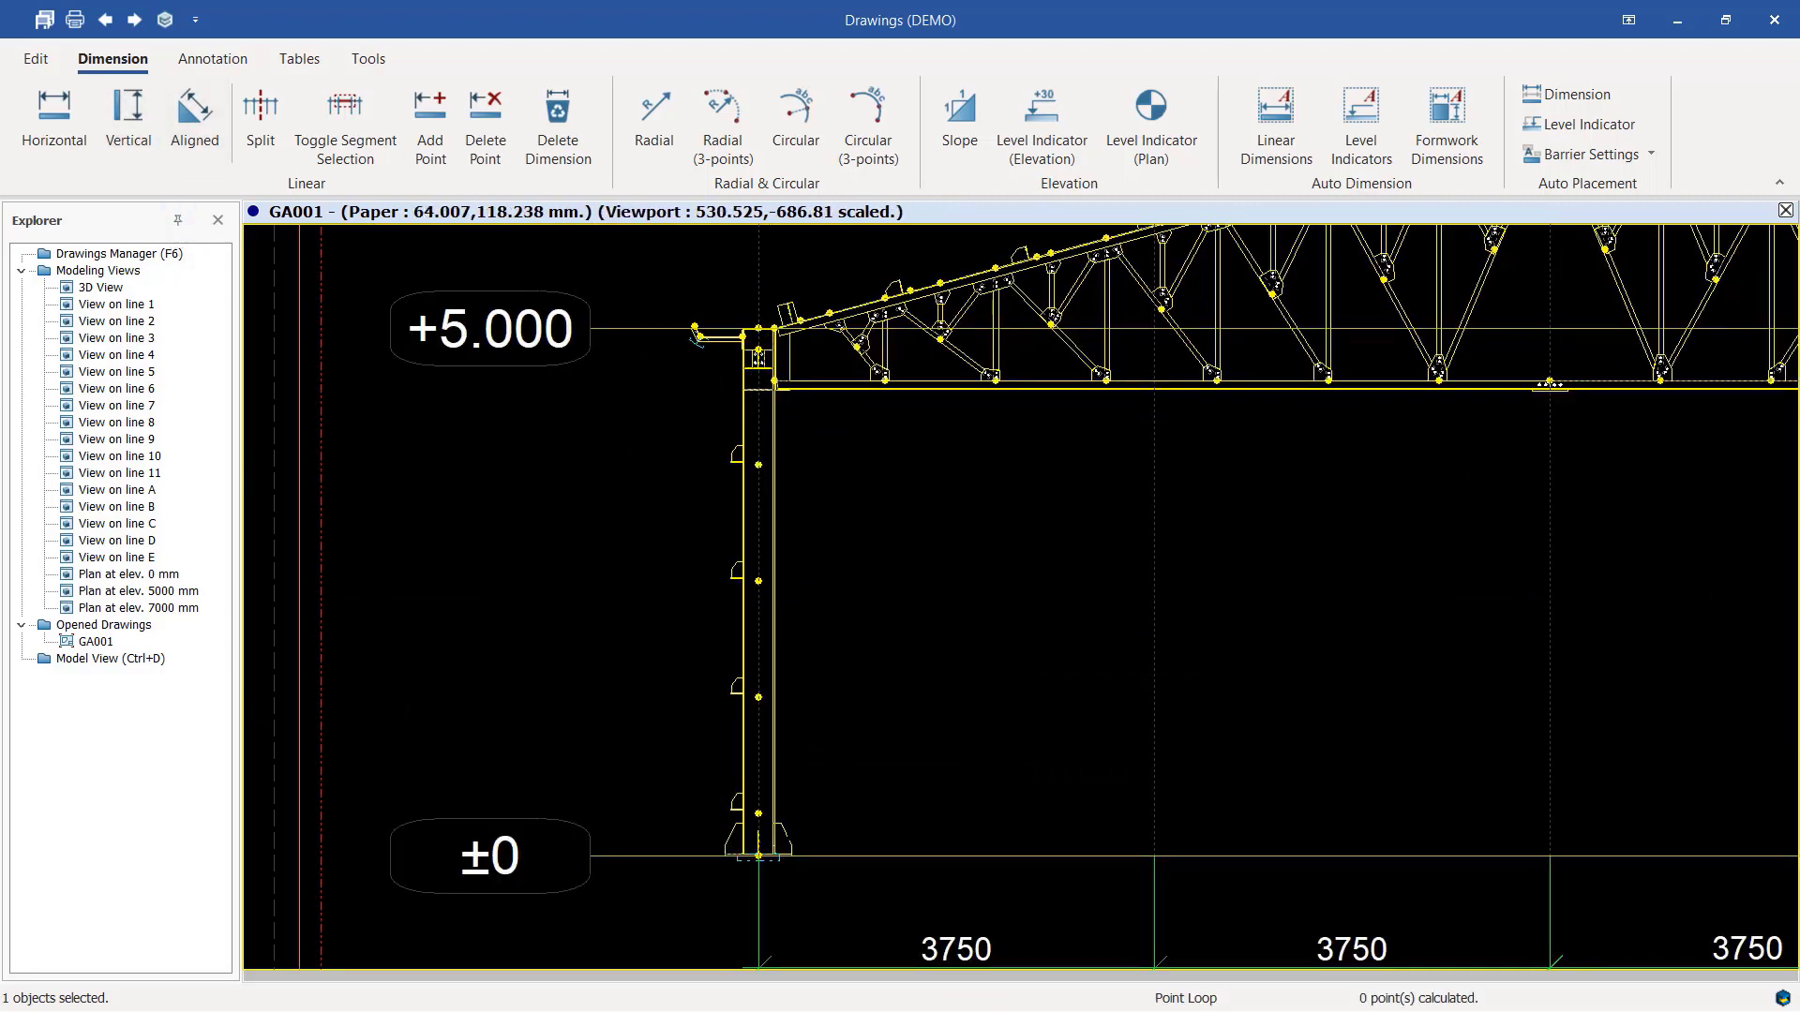
scroll(750, 857, up, 6)
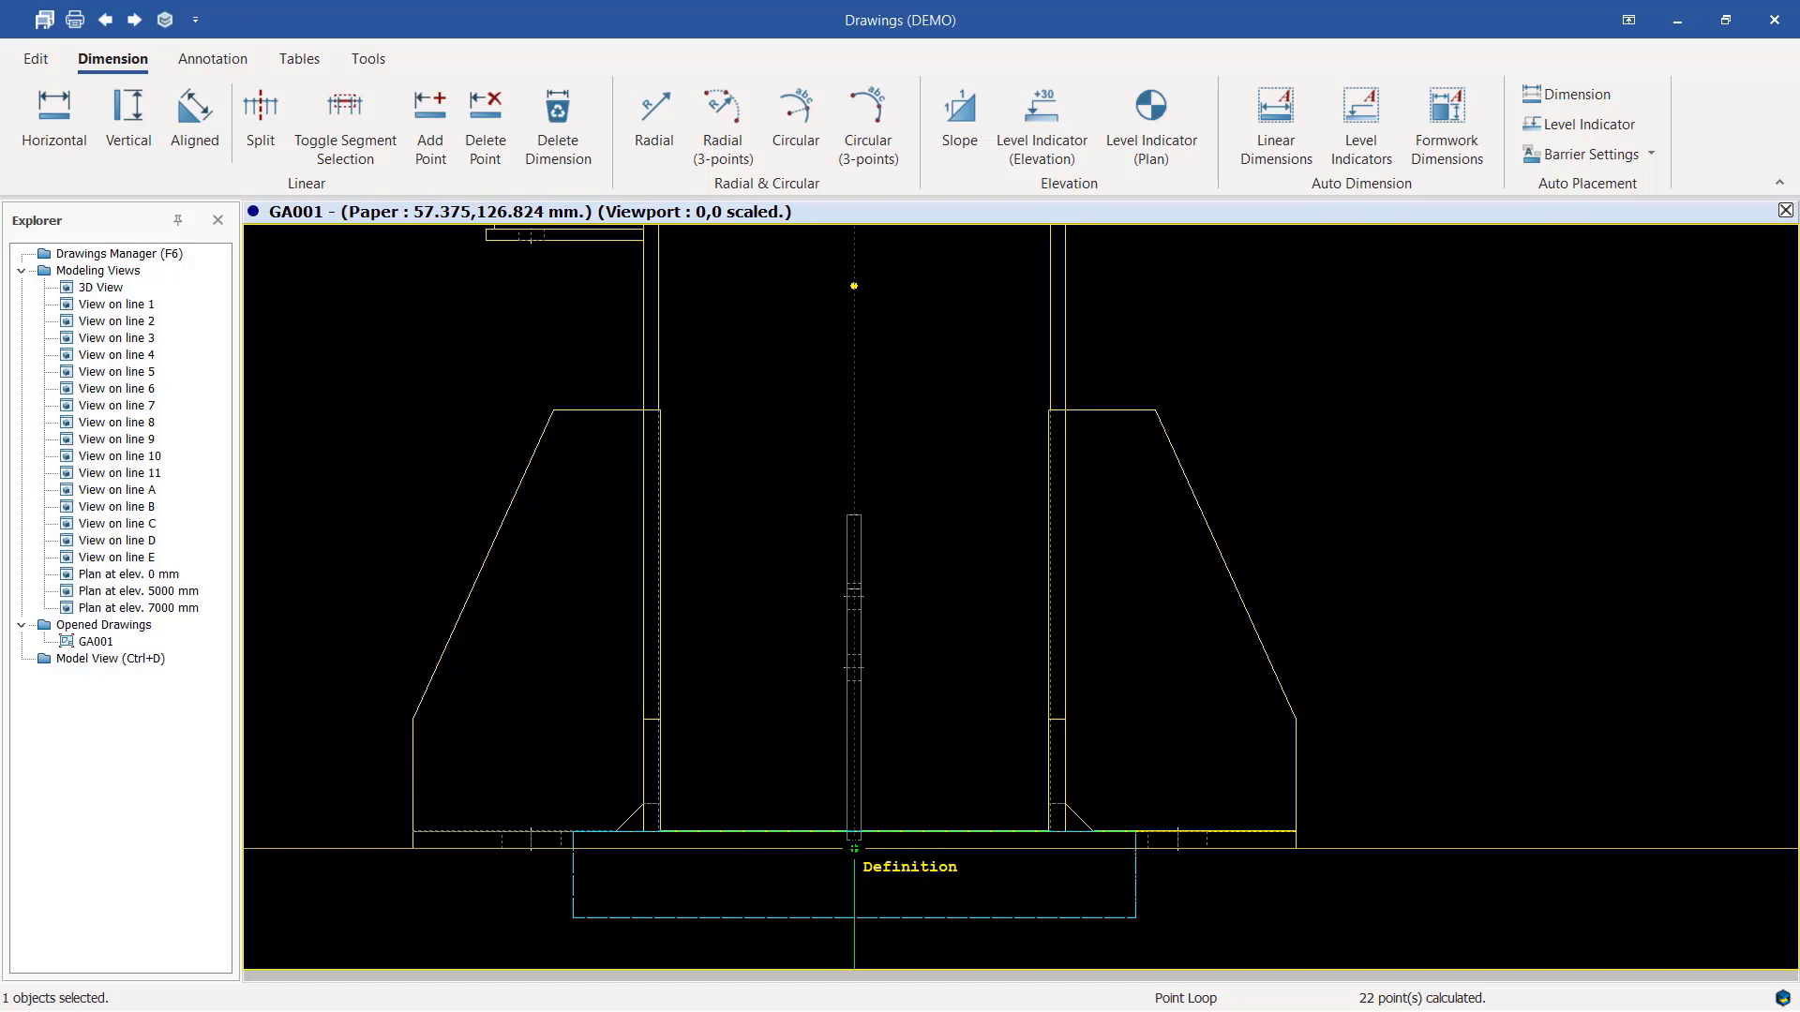
scroll(911, 867, down, 13)
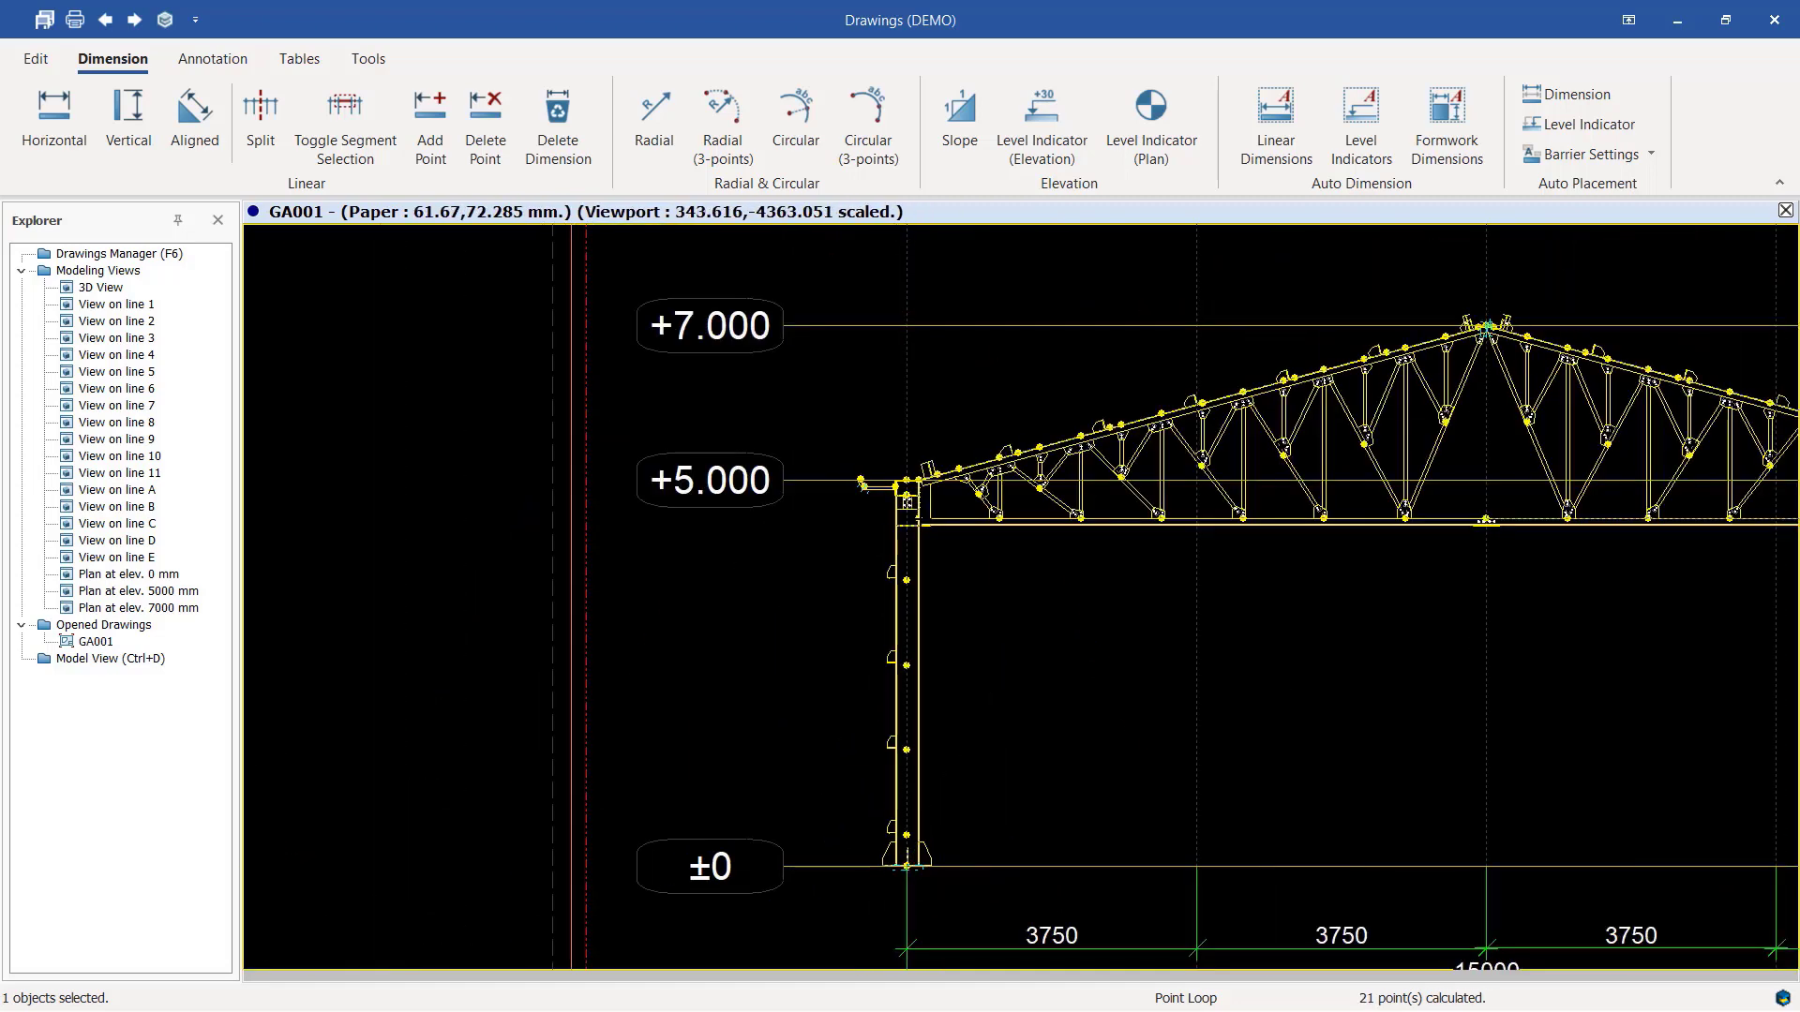
scroll(883, 484, up, 15)
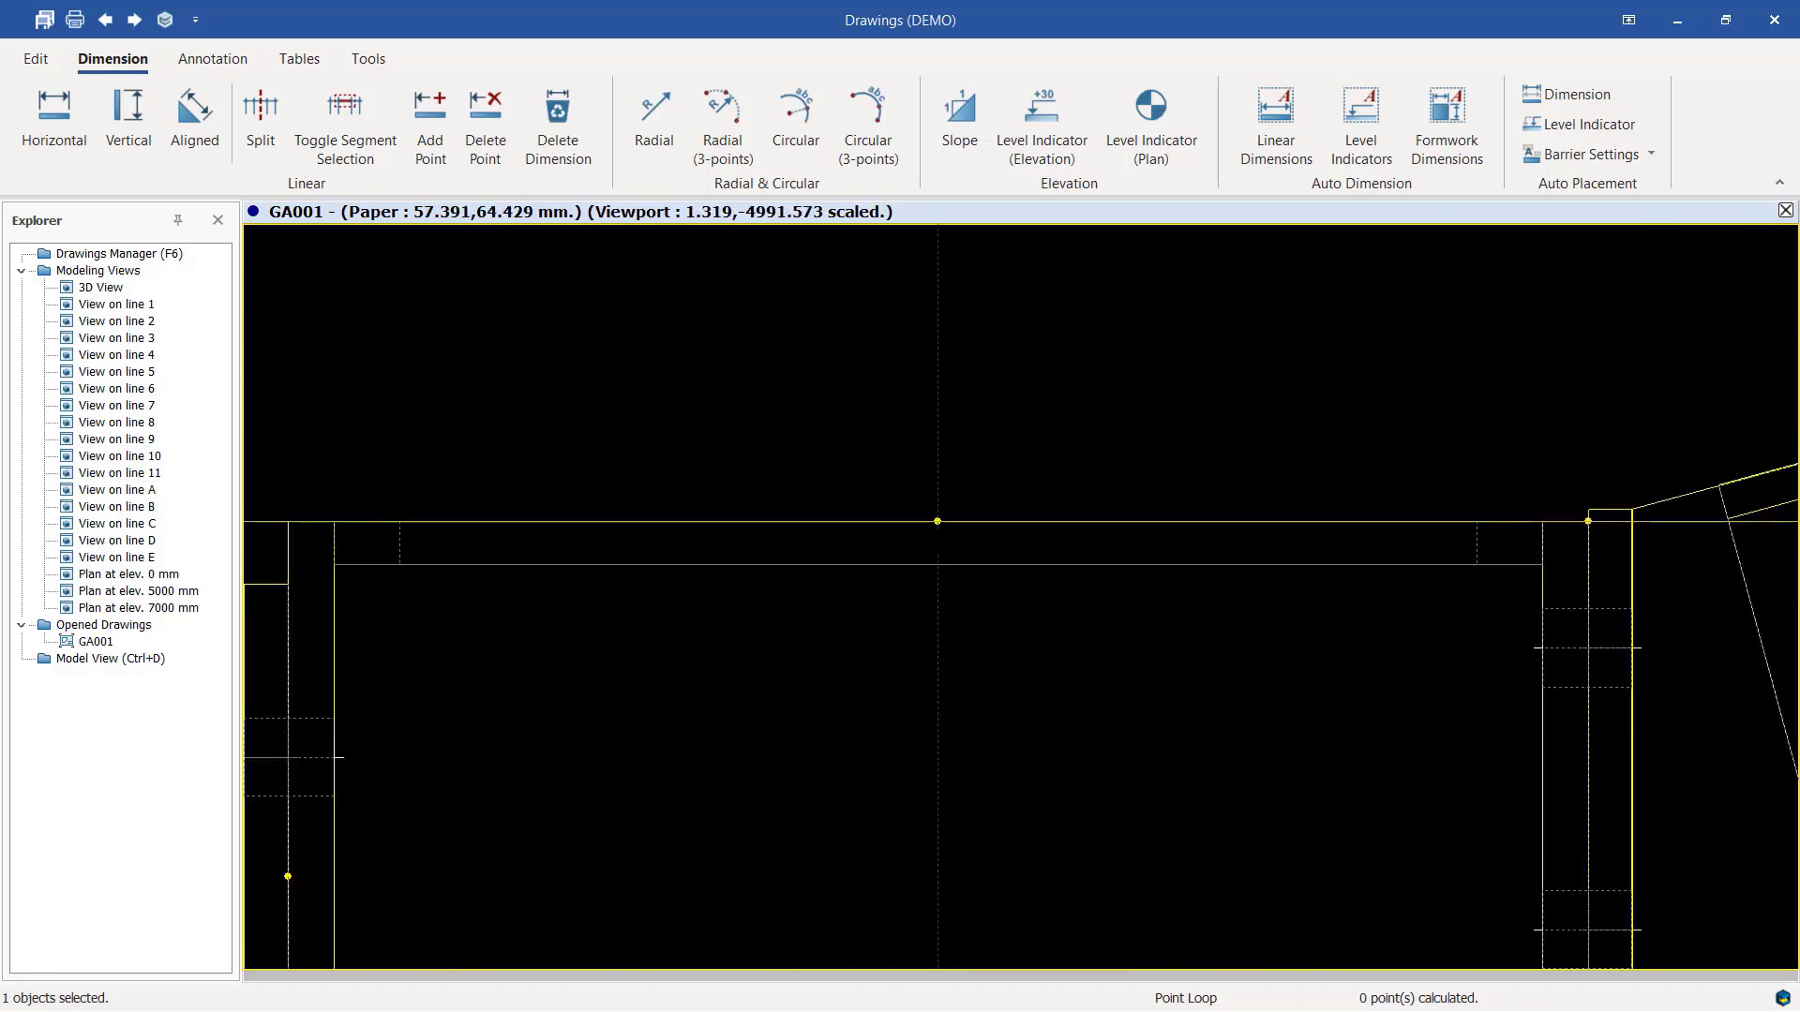
scroll(938, 521, down, 8)
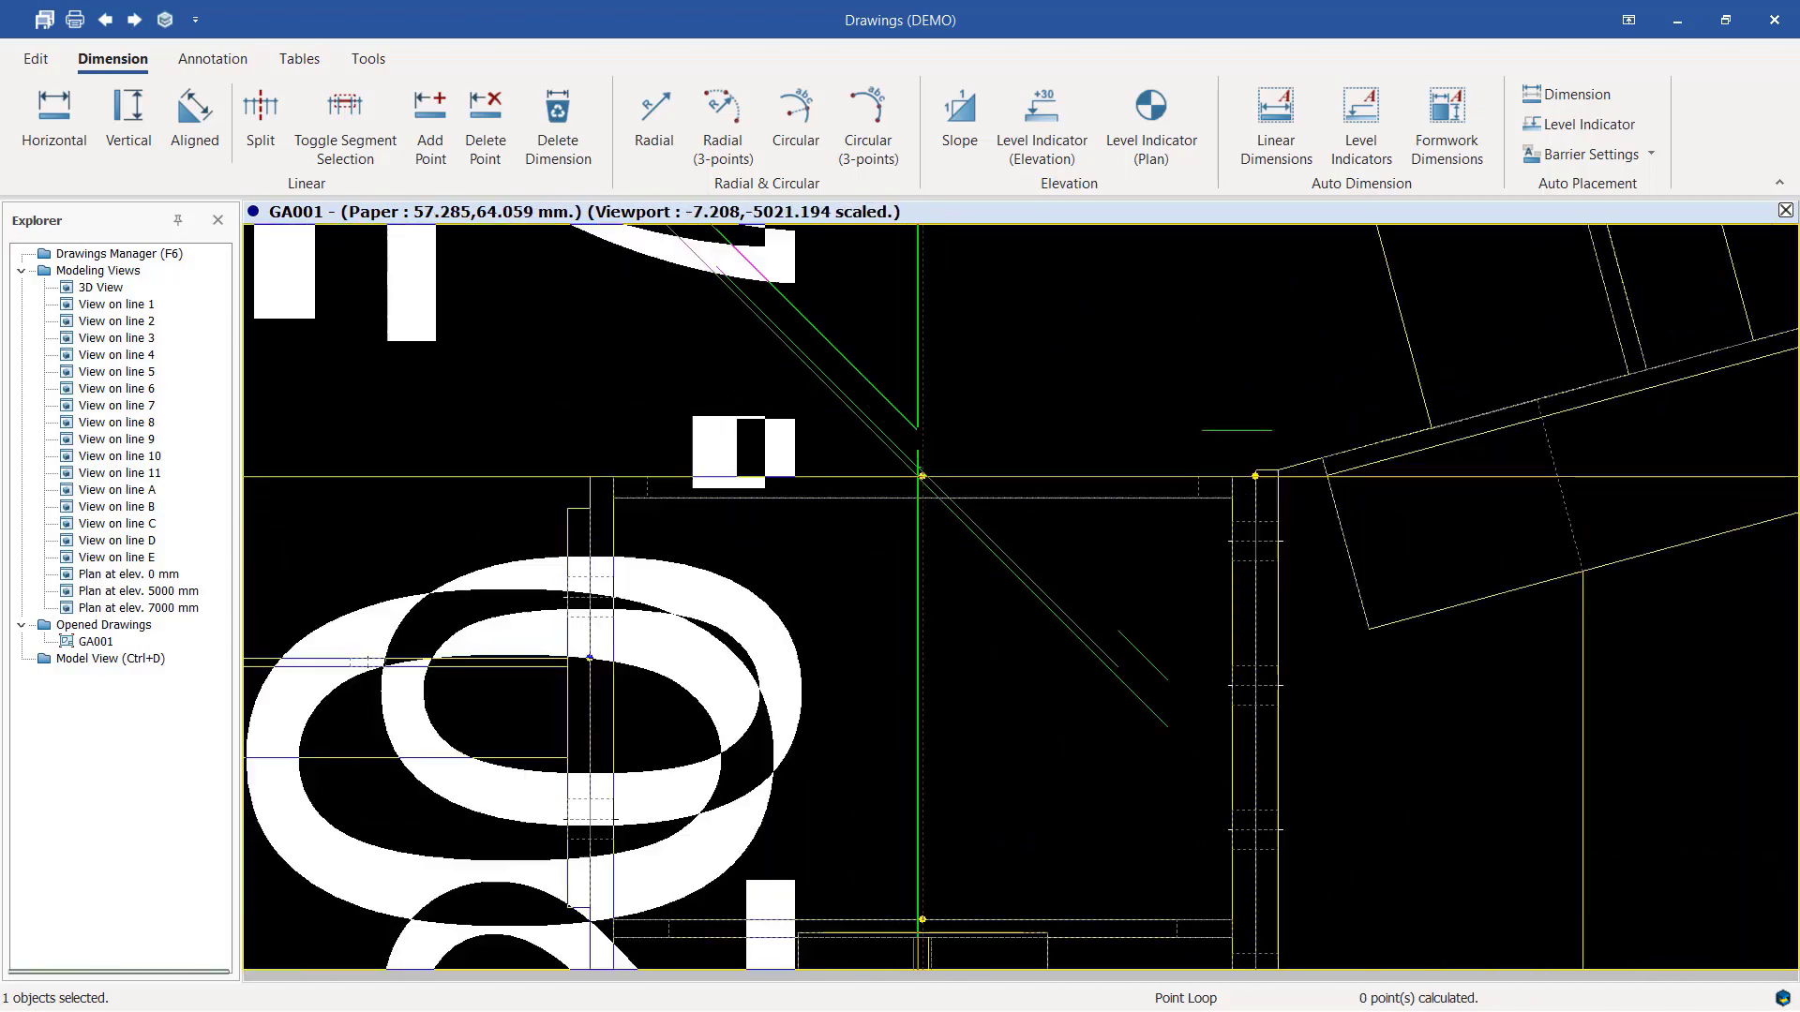
scroll(741, 439, down, 6)
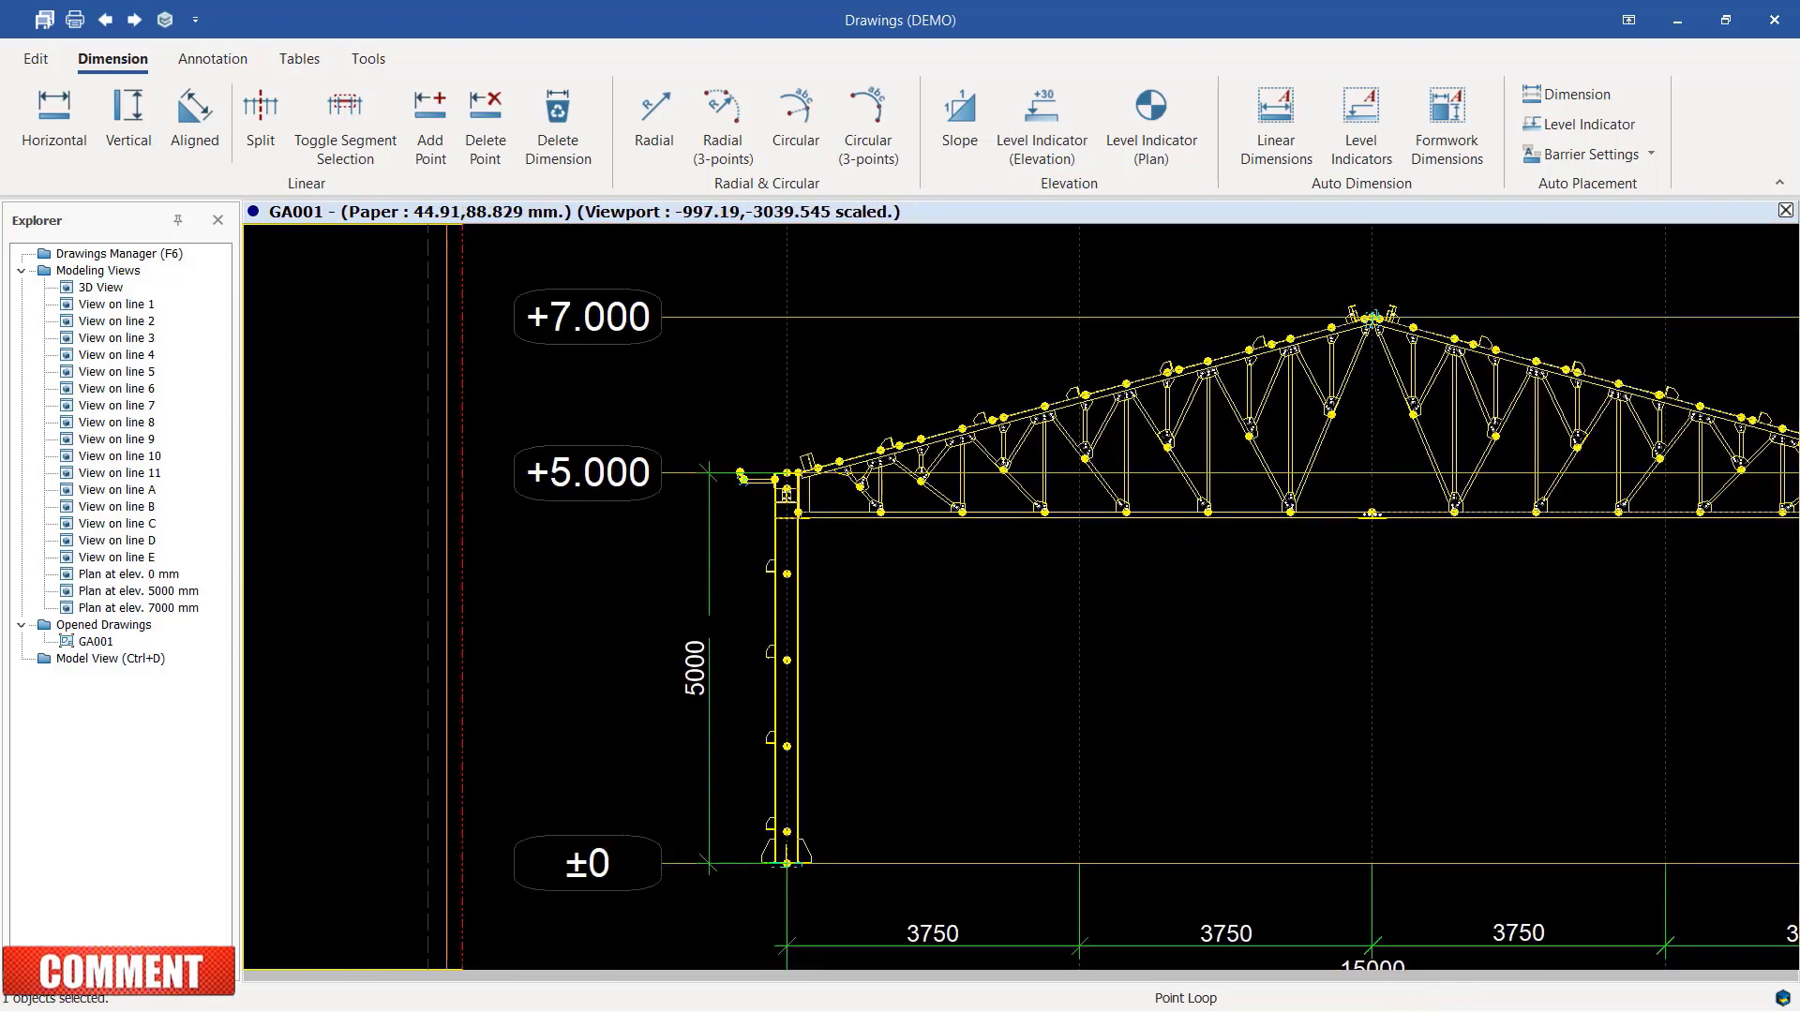
scroll(689, 647, up, 3)
right_click(1061, 506)
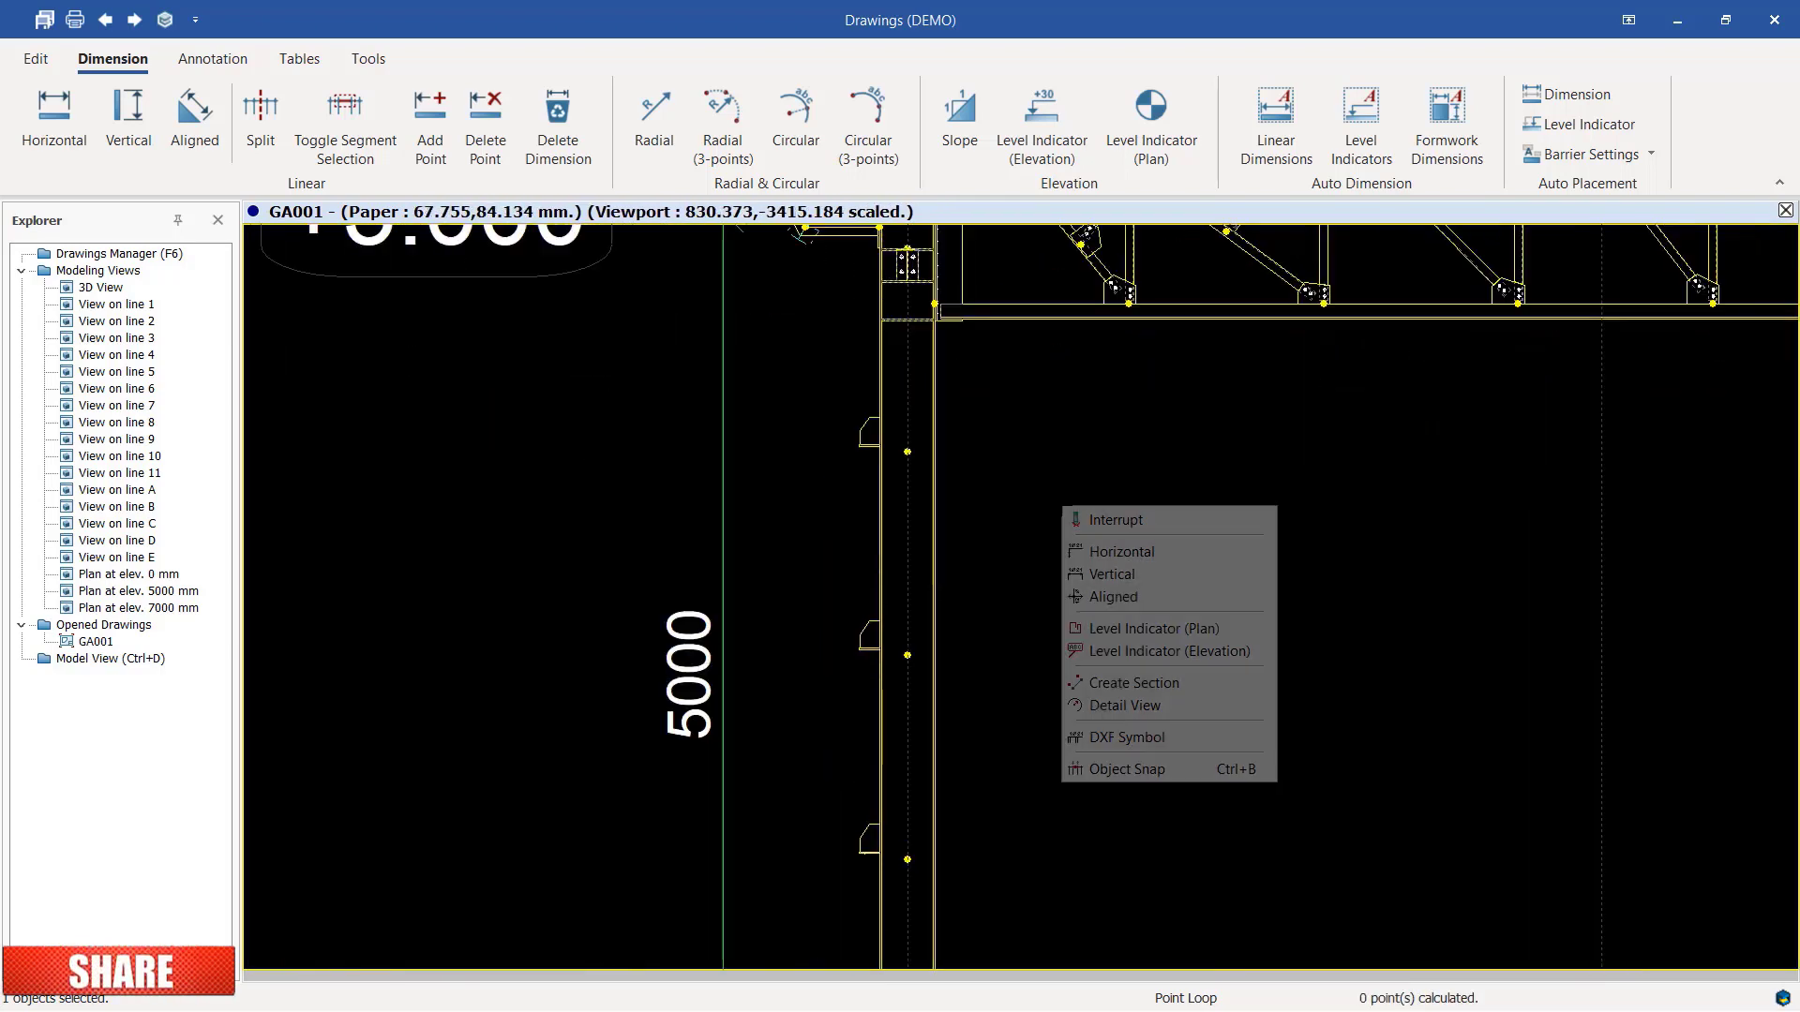
click(1151, 515)
Examine the dimensioned grid line 2 elevation: the column base at gridline A, the roof truss and the column at gridline E.
scroll(761, 516, down, 3)
scroll(836, 667, down, 3)
scroll(818, 678, up, 4)
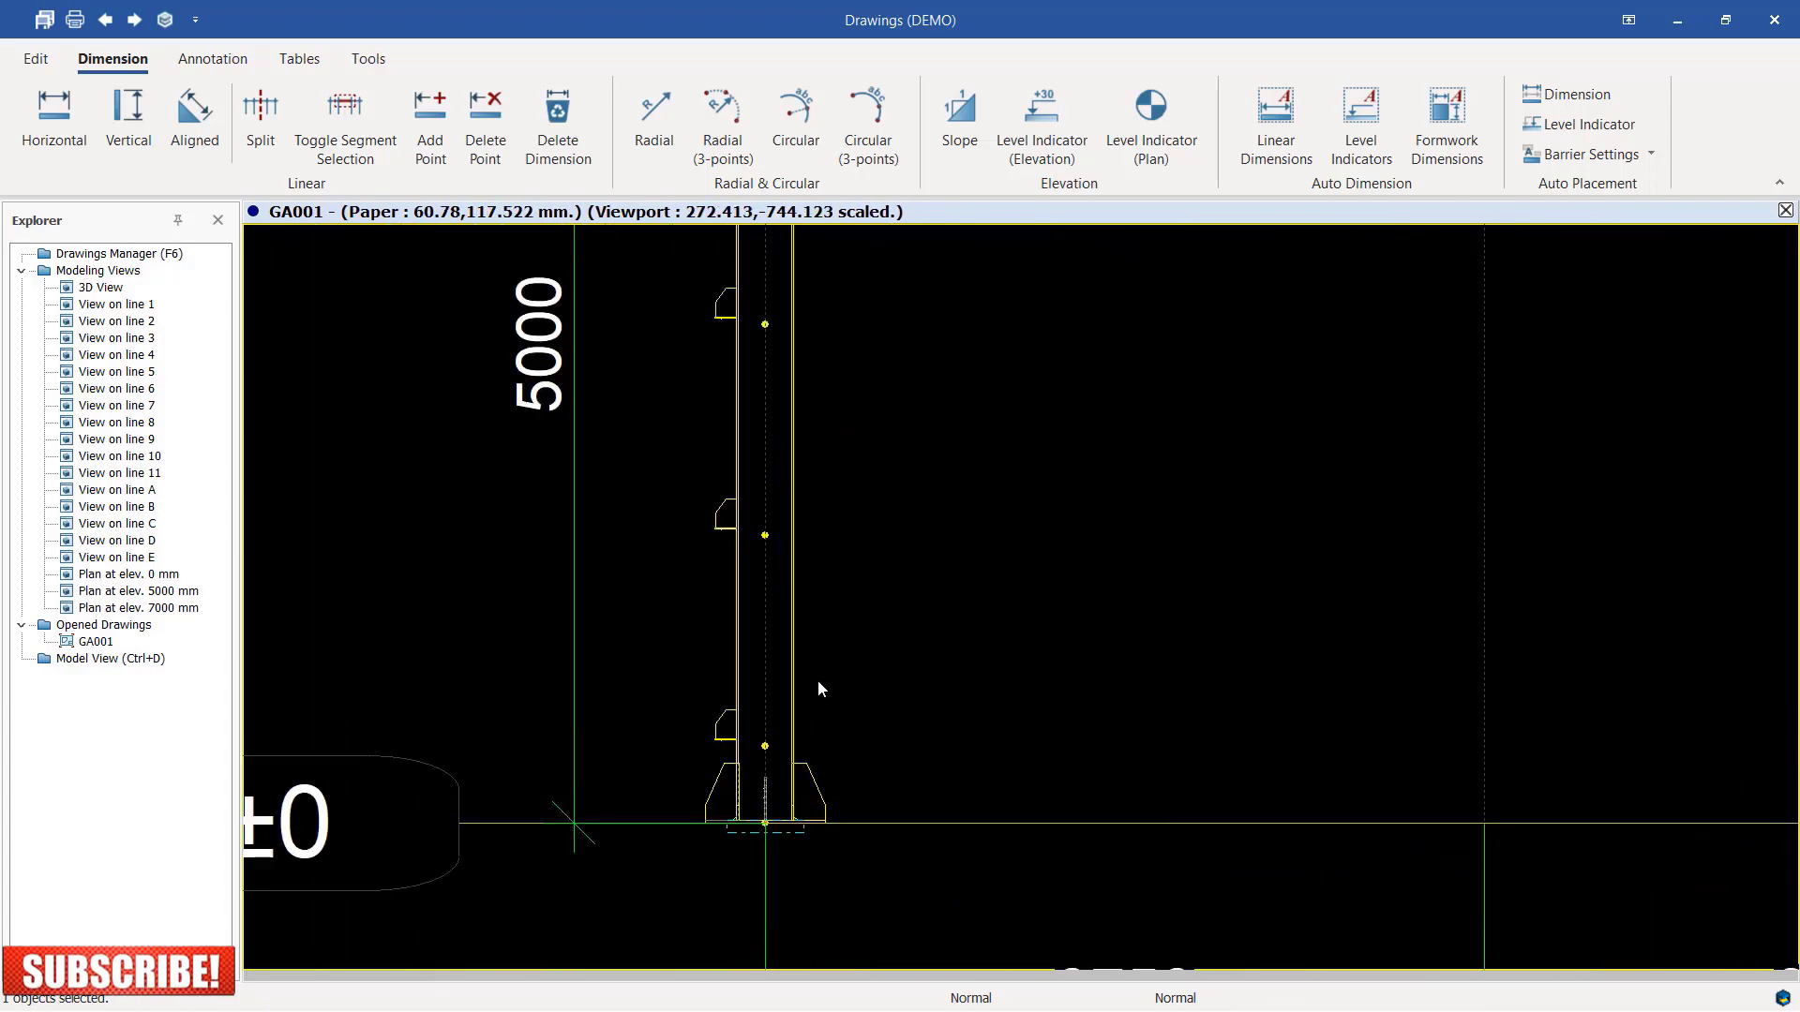
scroll(696, 718, down, 2)
scroll(1038, 578, down, 2)
scroll(1038, 577, up, 5)
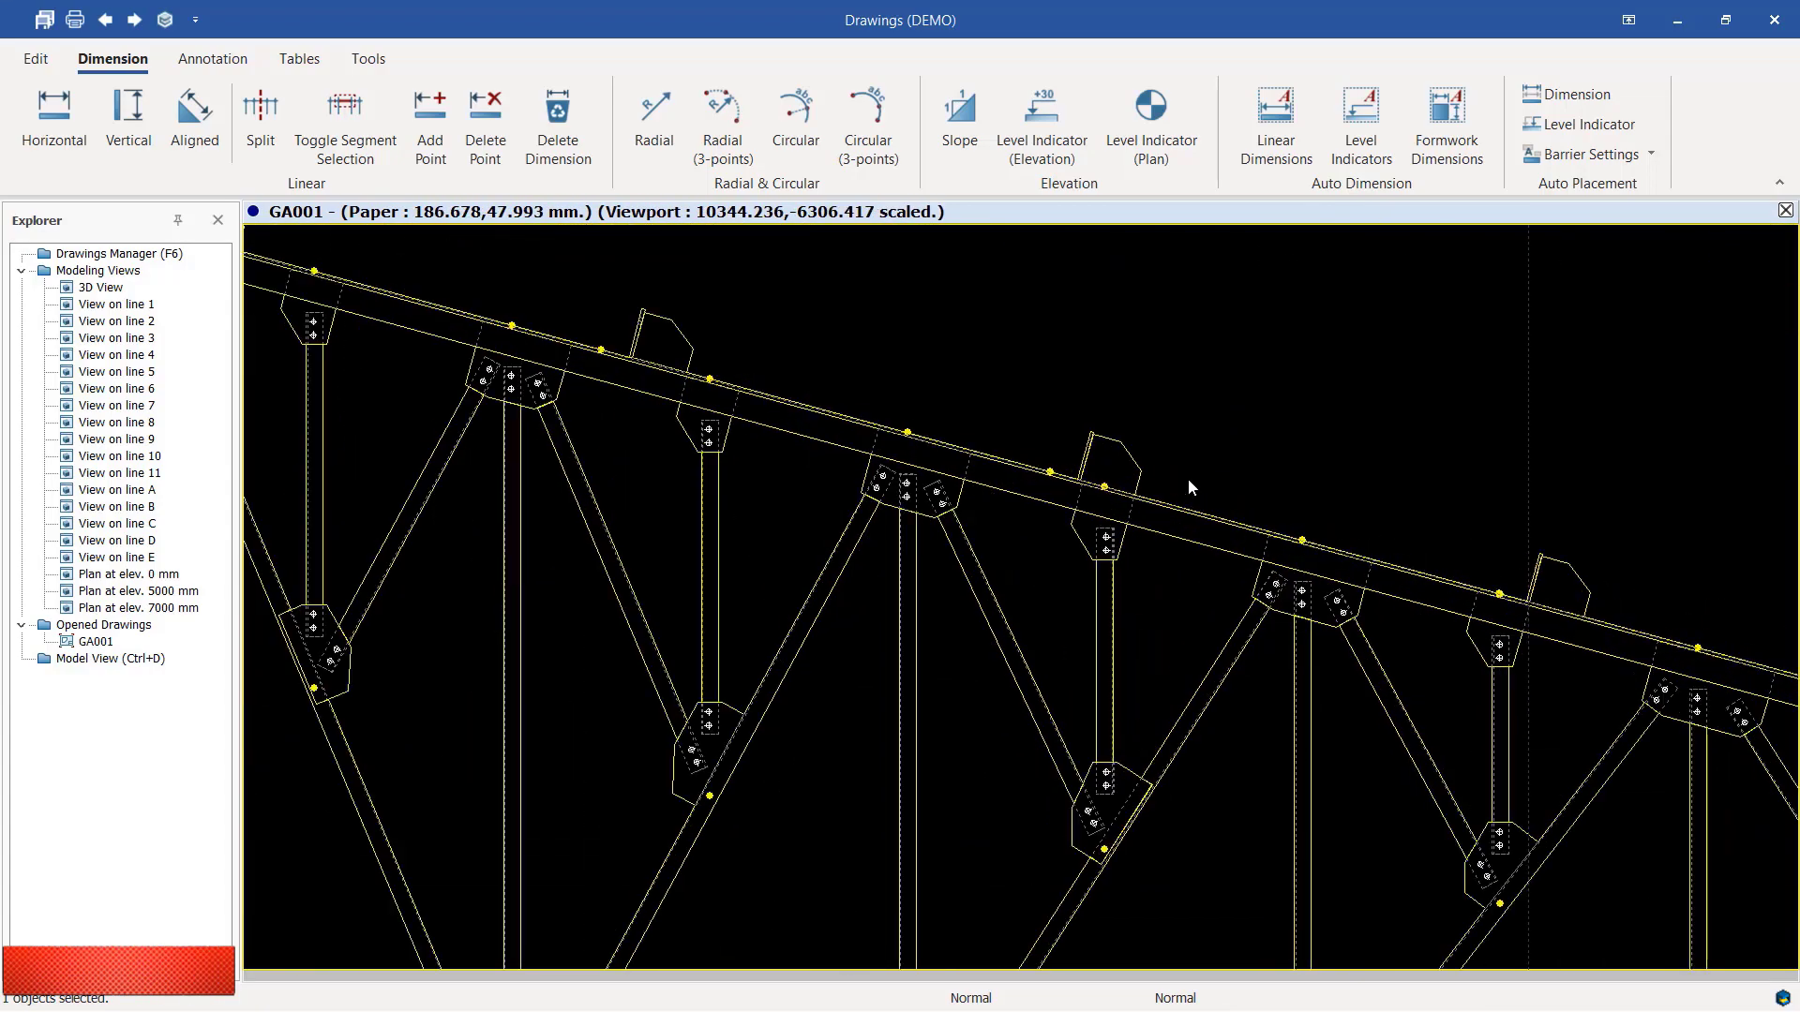
scroll(1189, 478, down, 3)
scroll(1532, 626, up, 3)
scroll(1462, 646, down, 5)
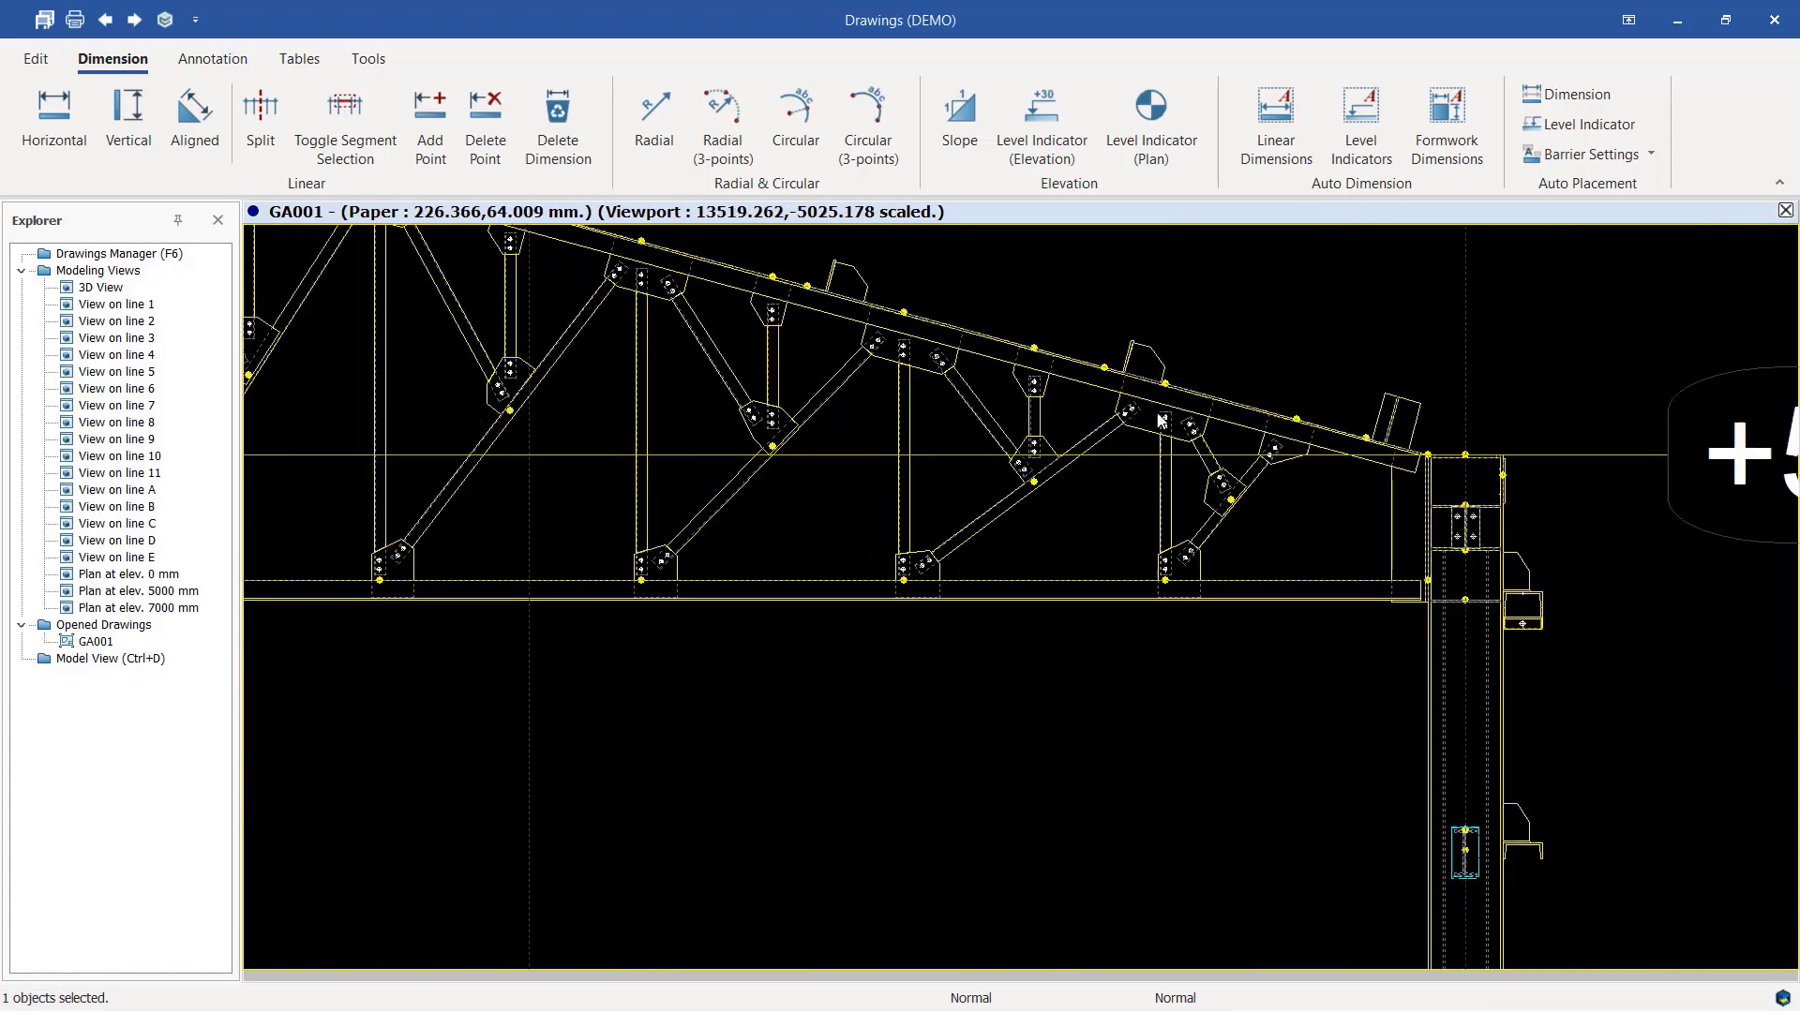
scroll(1299, 692, up, 2)
scroll(1297, 684, up, 3)
scroll(1269, 679, down, 6)
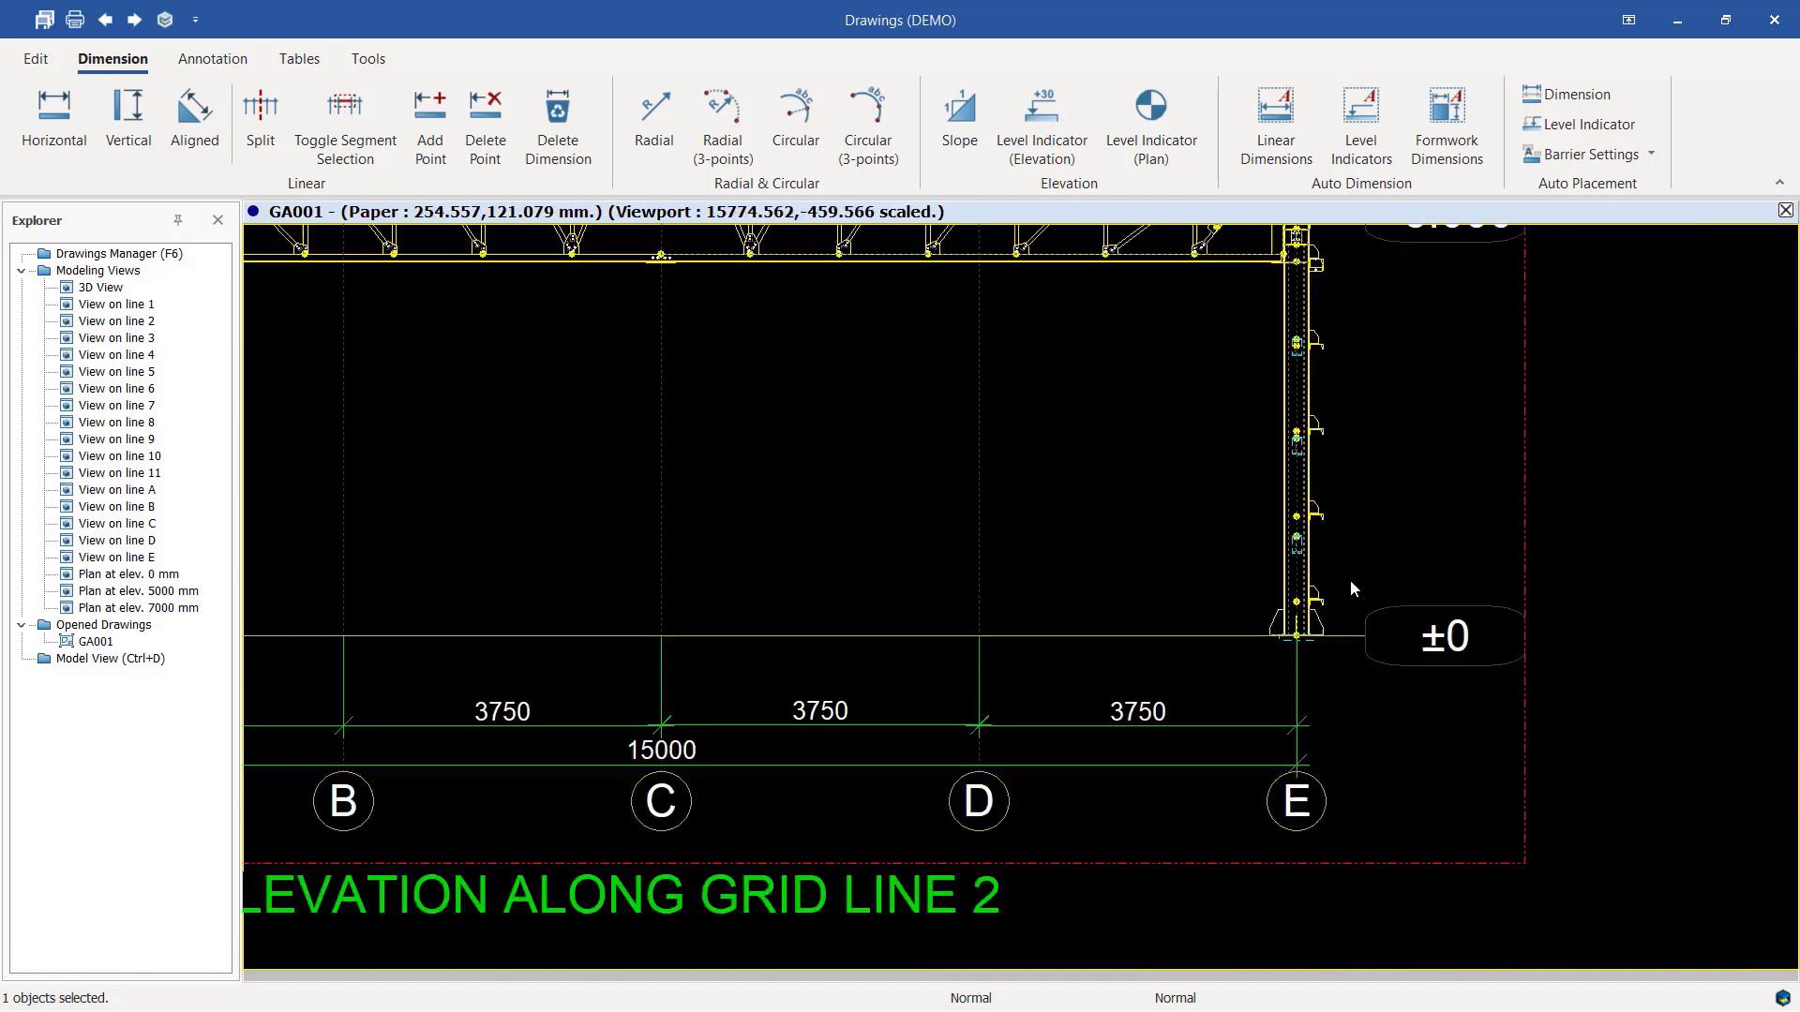
scroll(844, 600, down, 1)
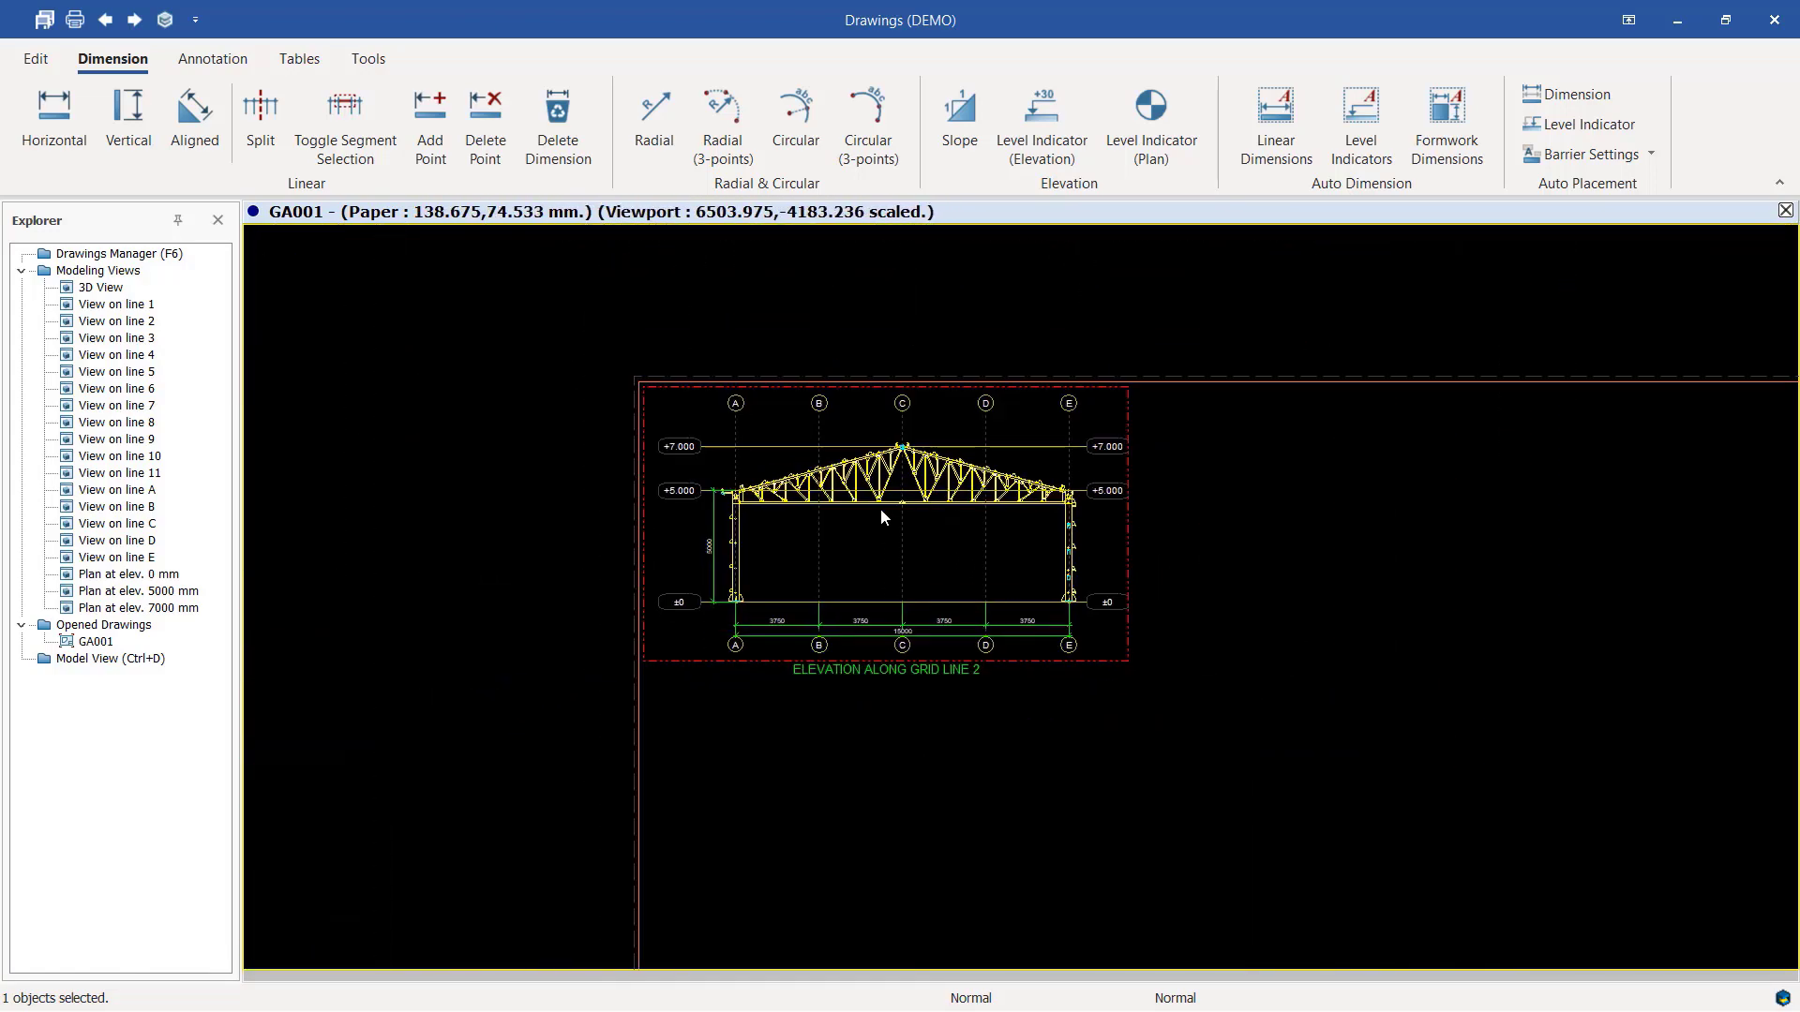
Add a viewport of the 3D View modeling view to drawing GA001, beside the grid line 2 elevation.
scroll(886, 497, up, 3)
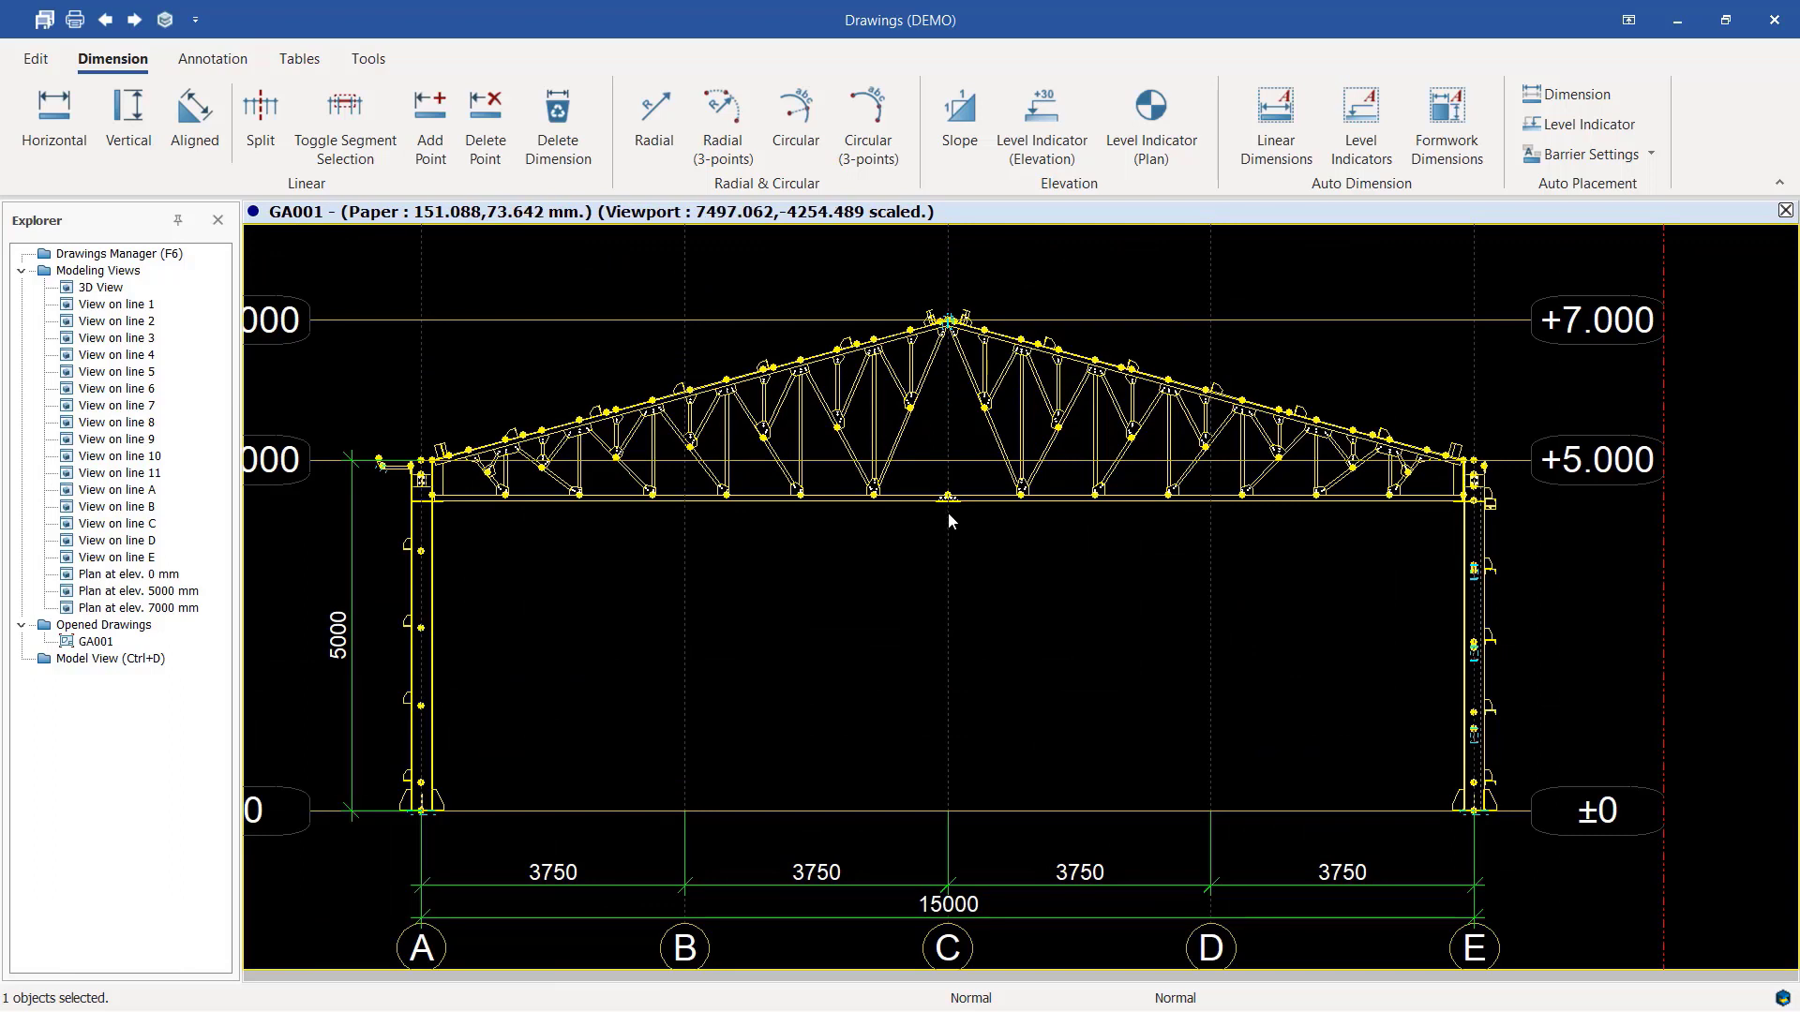
right_click(109, 288)
click(168, 299)
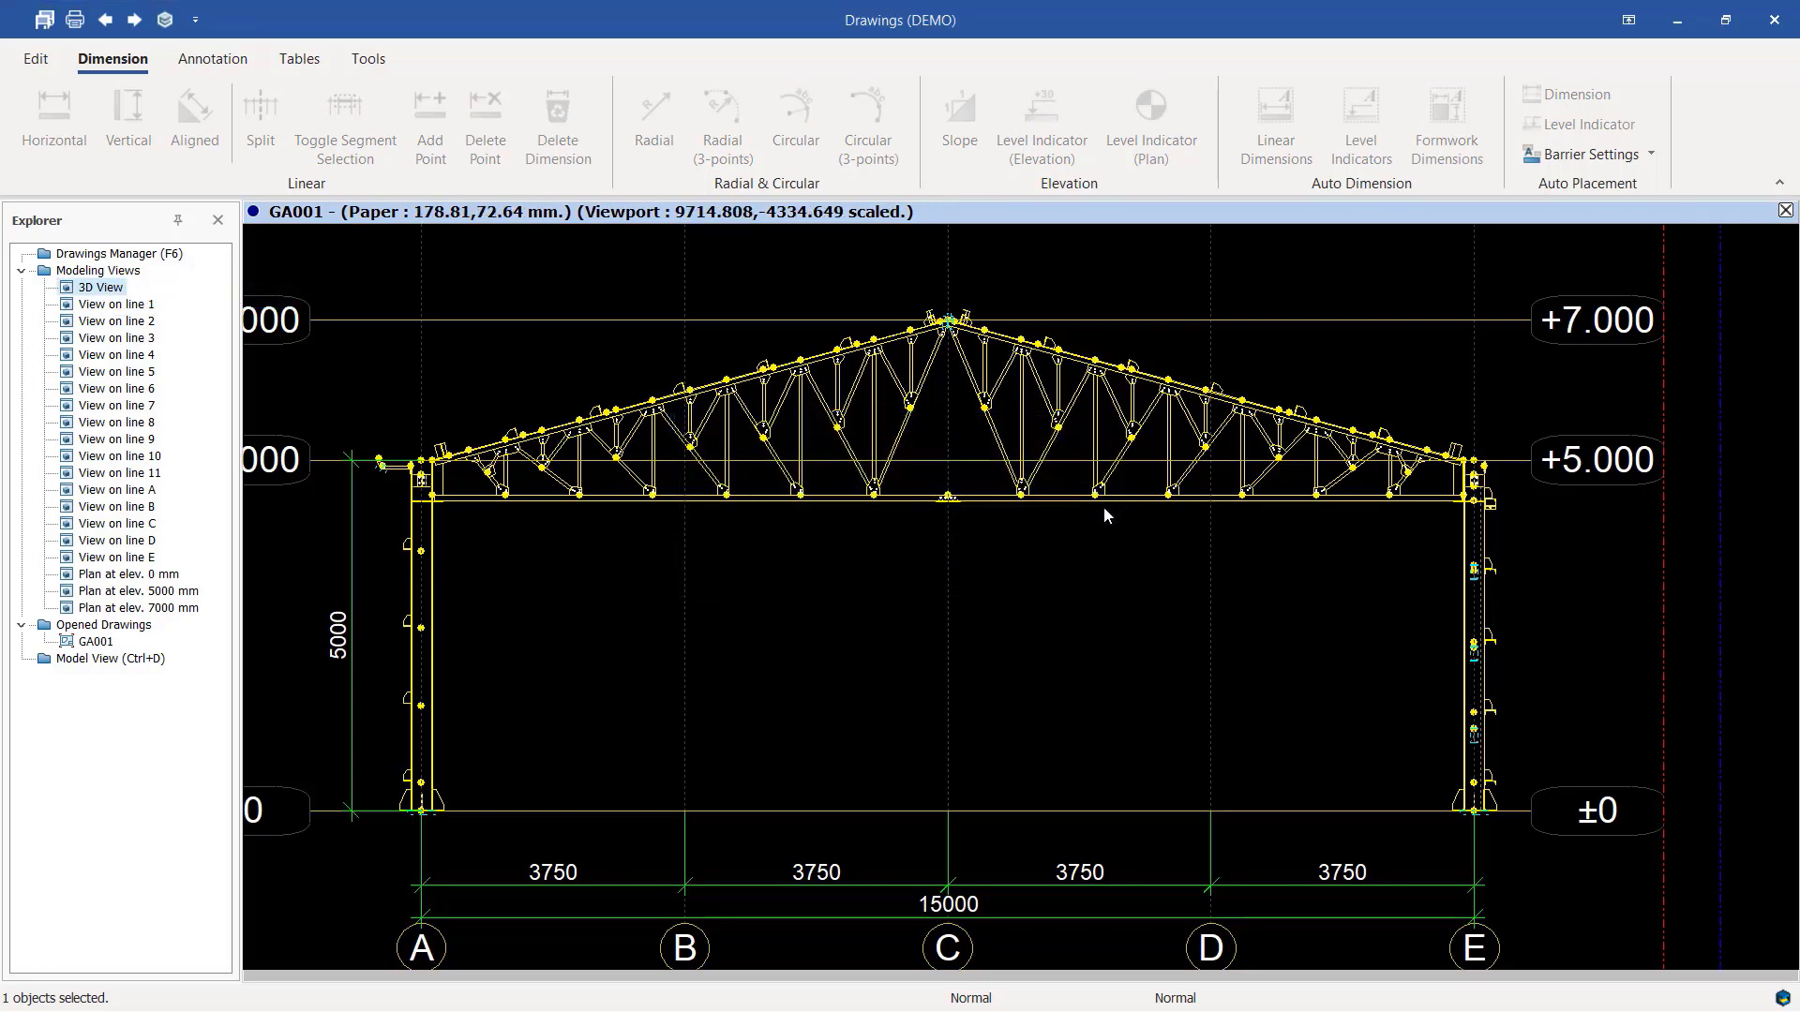
scroll(793, 470, down, 5)
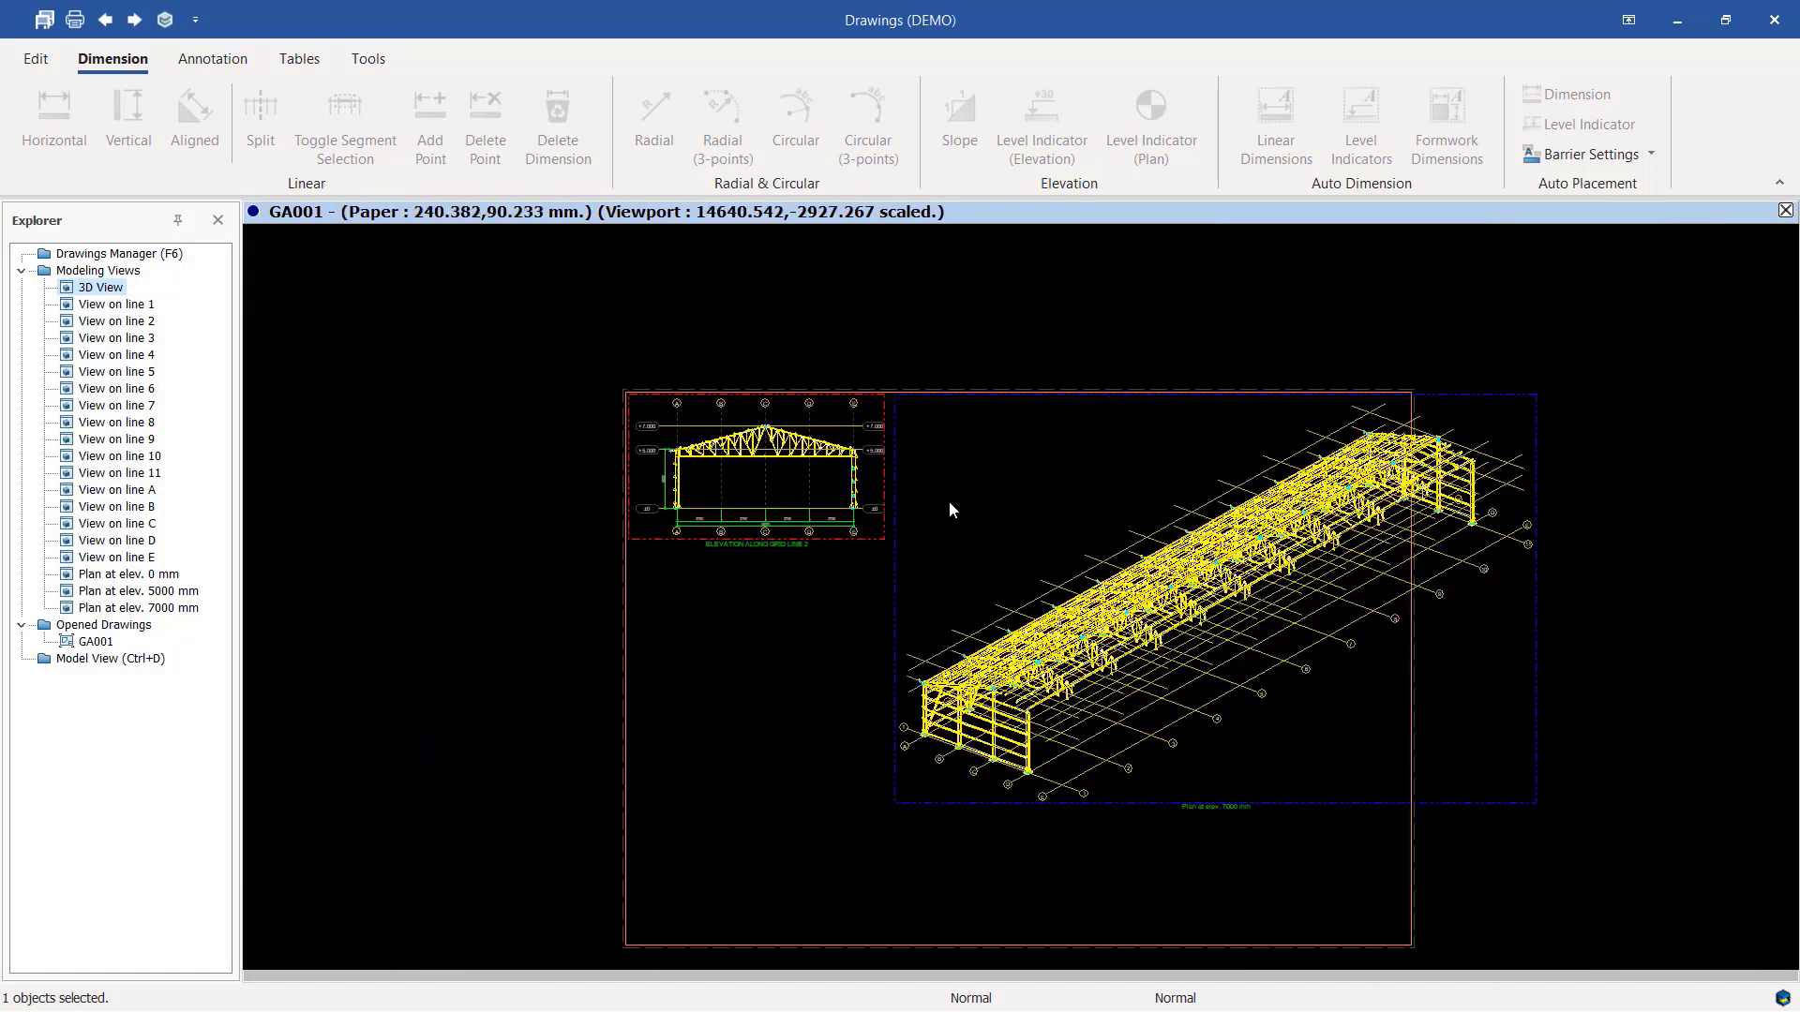
scroll(1421, 722, up, 1)
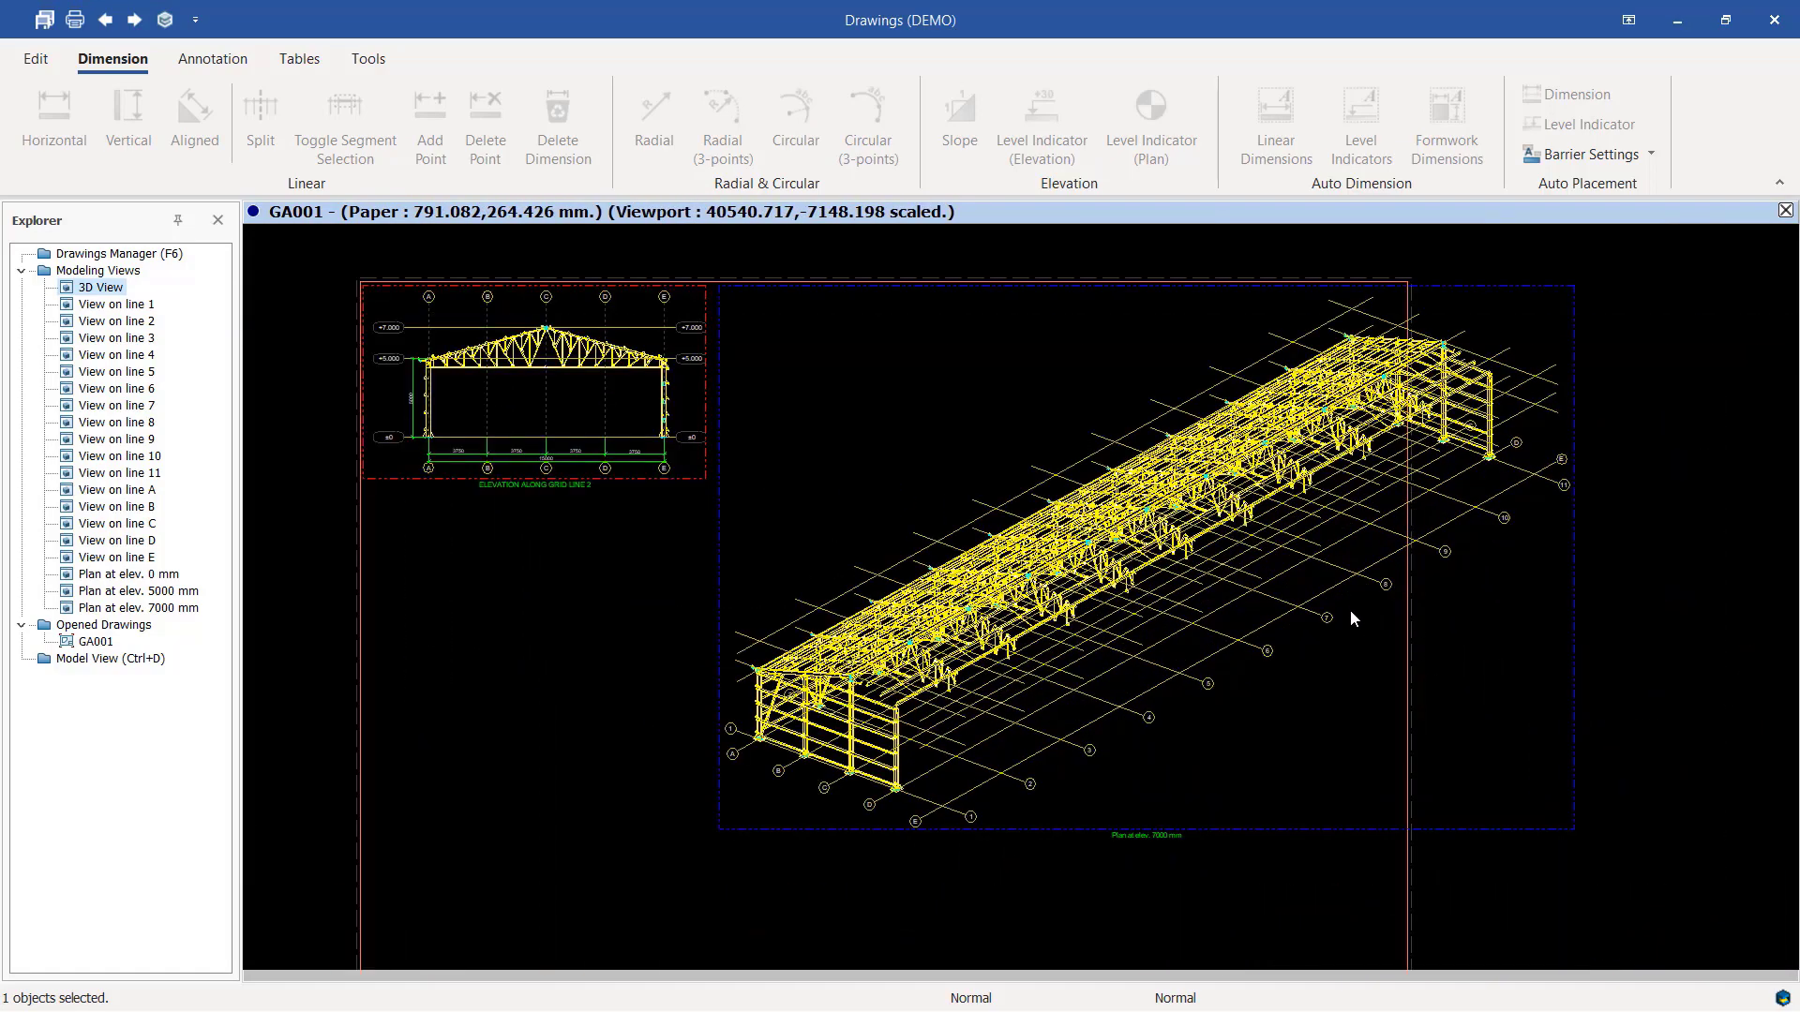
scroll(931, 745, up, 2)
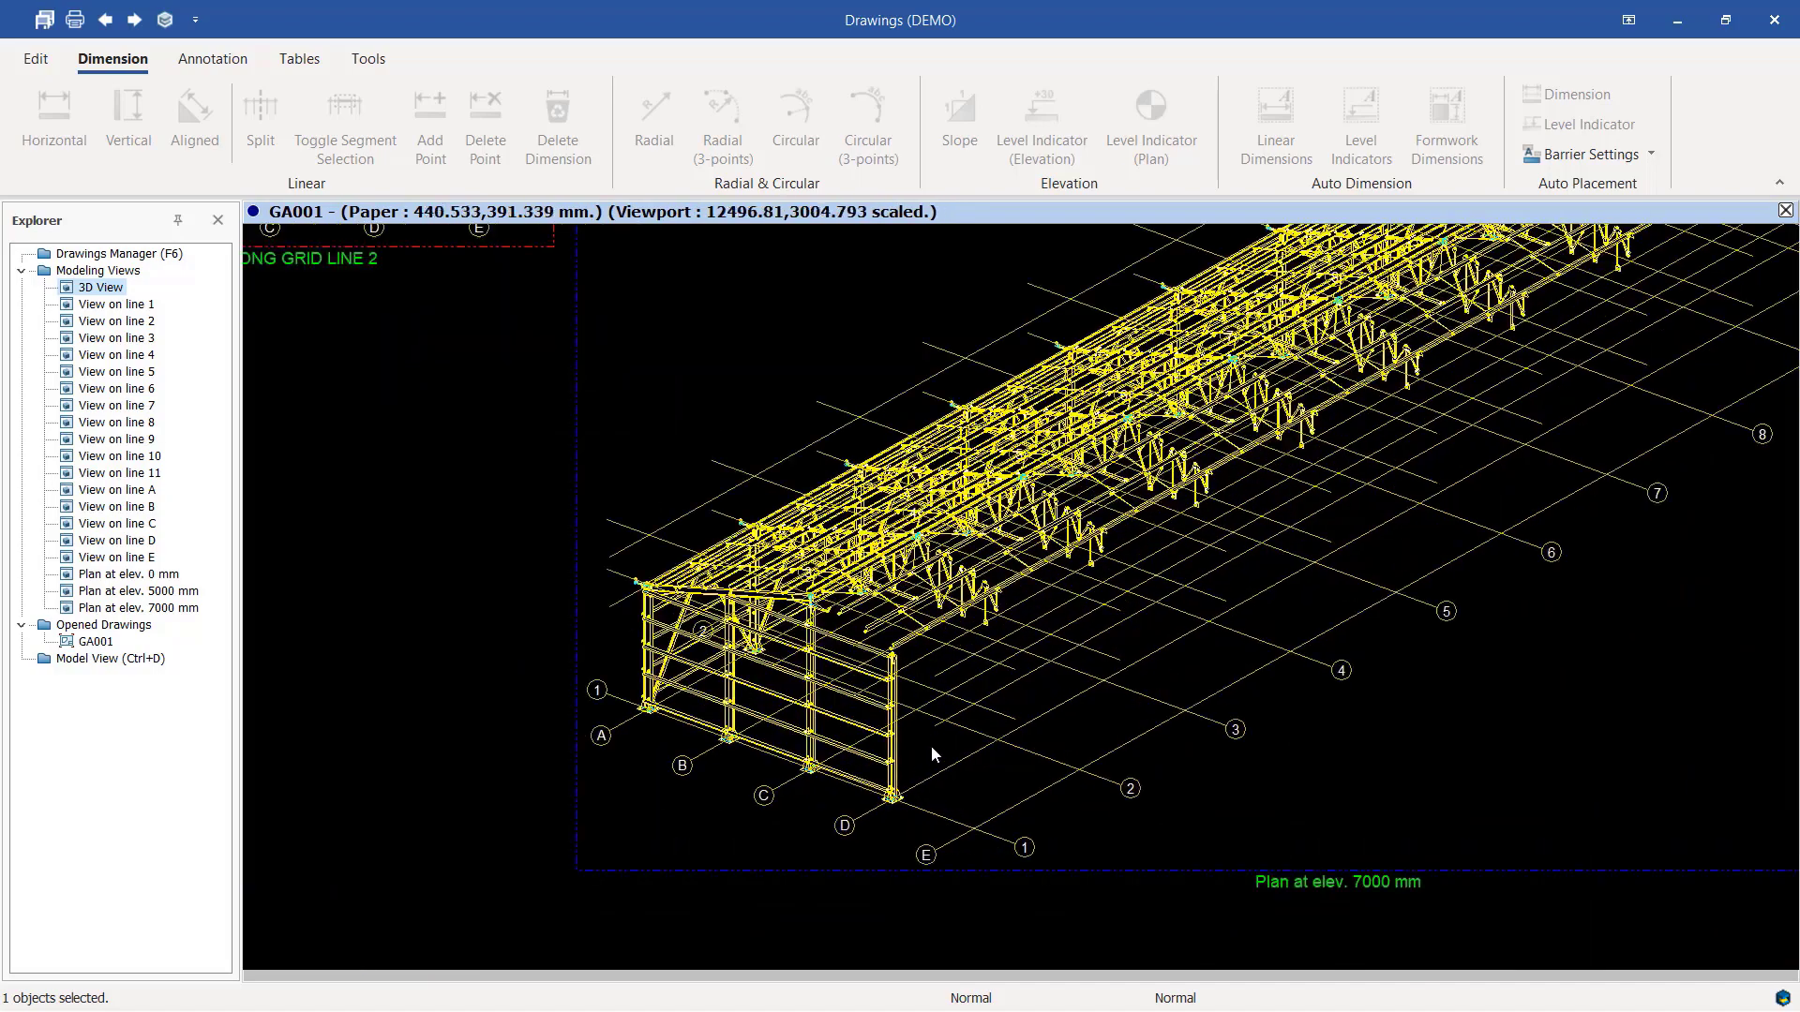
scroll(947, 733, down, 2)
scroll(919, 715, up, 3)
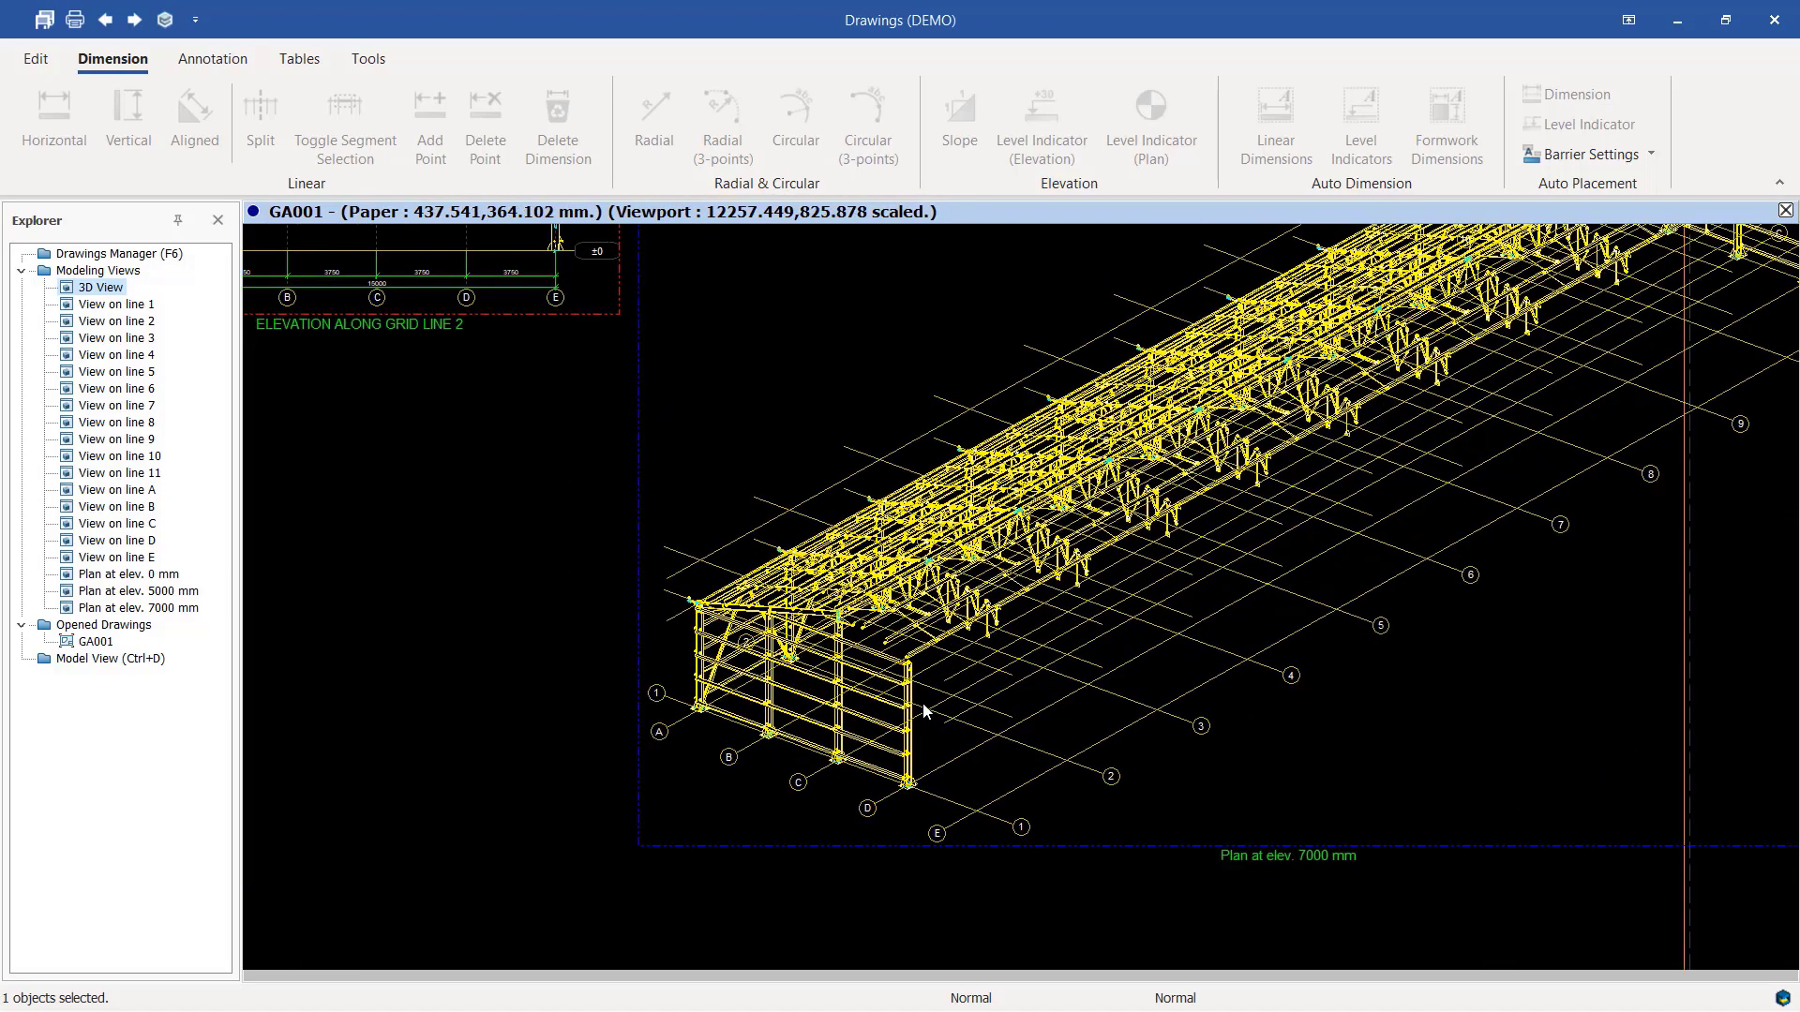
scroll(905, 661, down, 3)
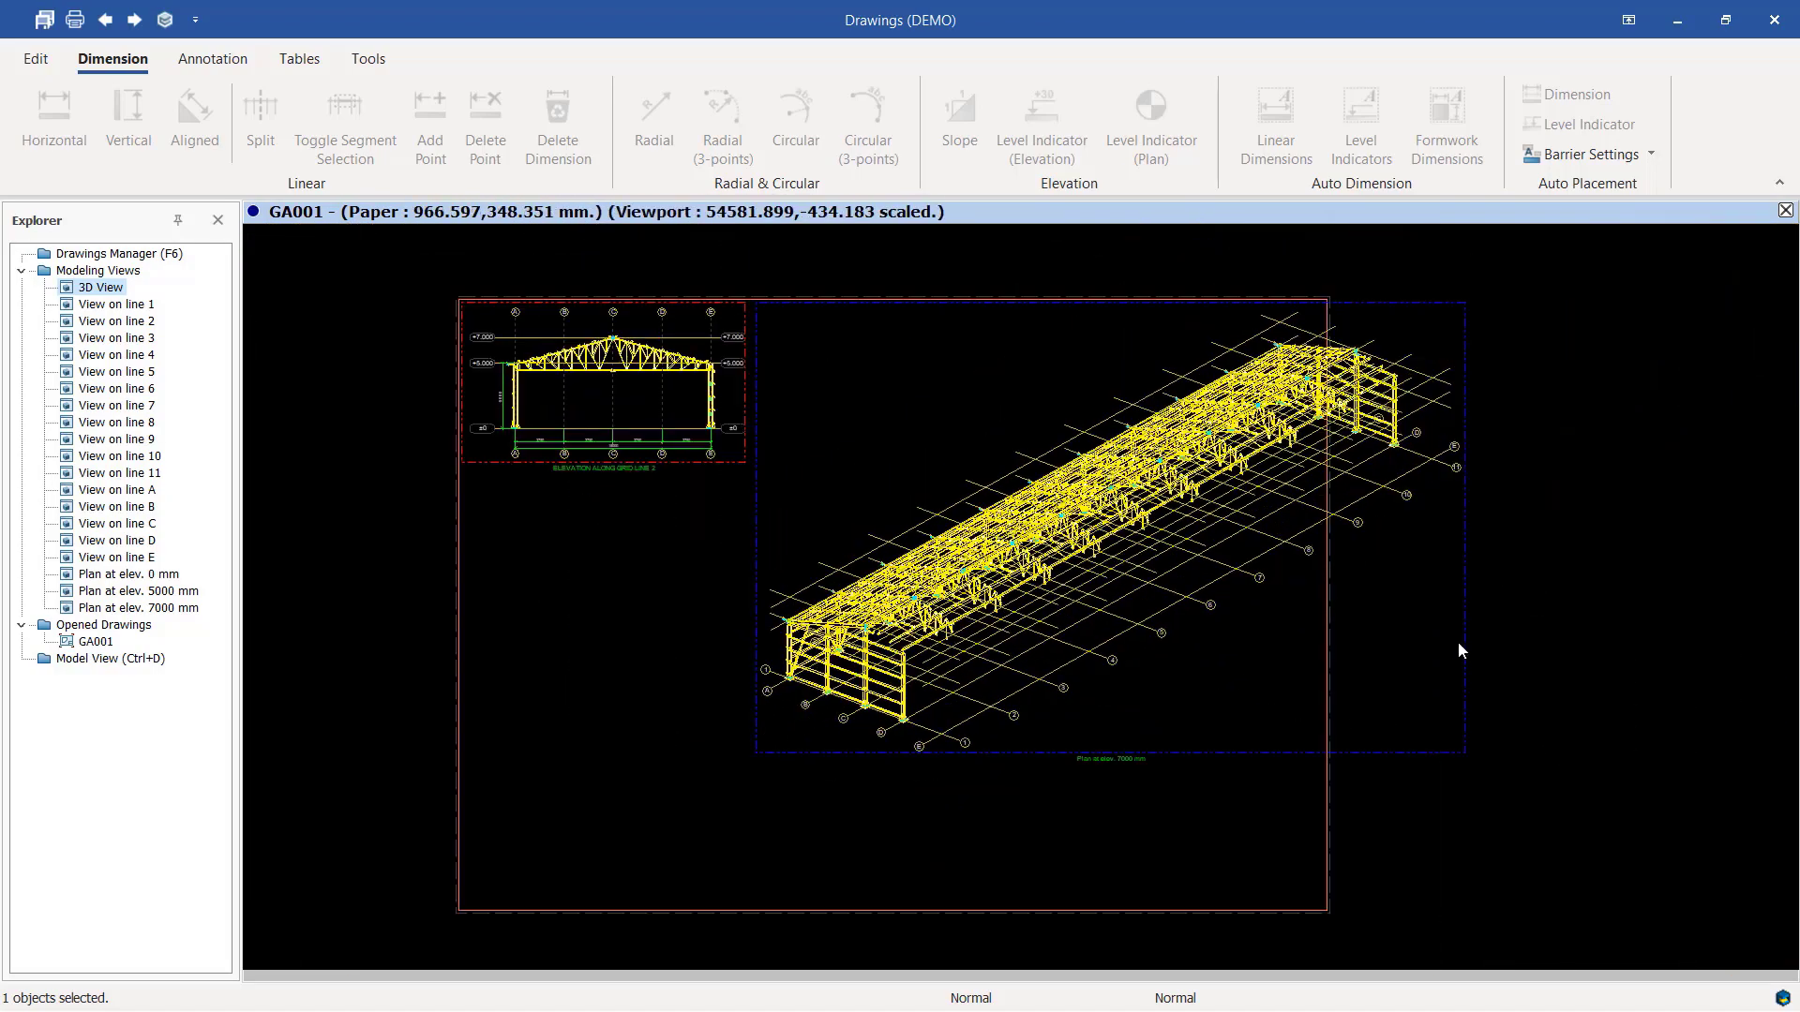
Reset the XY filtering limits of the 3D View viewport and apply the change.
double_click(1463, 610)
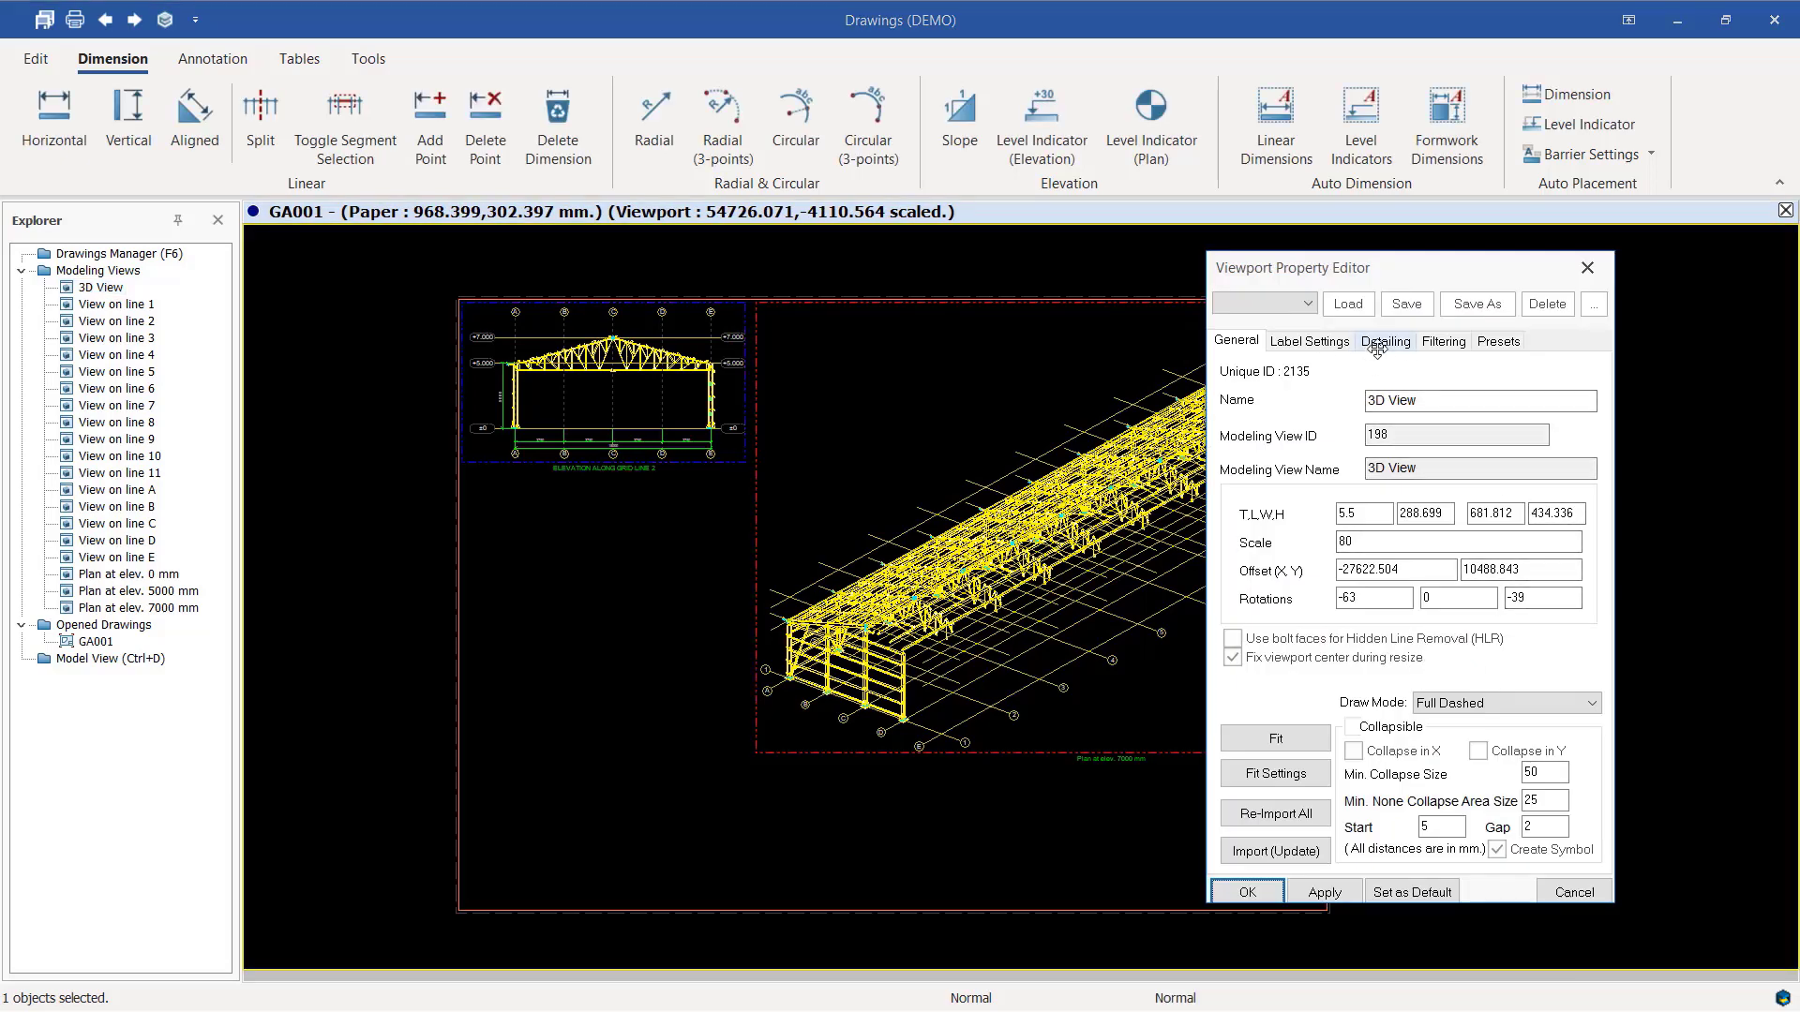
click(1445, 343)
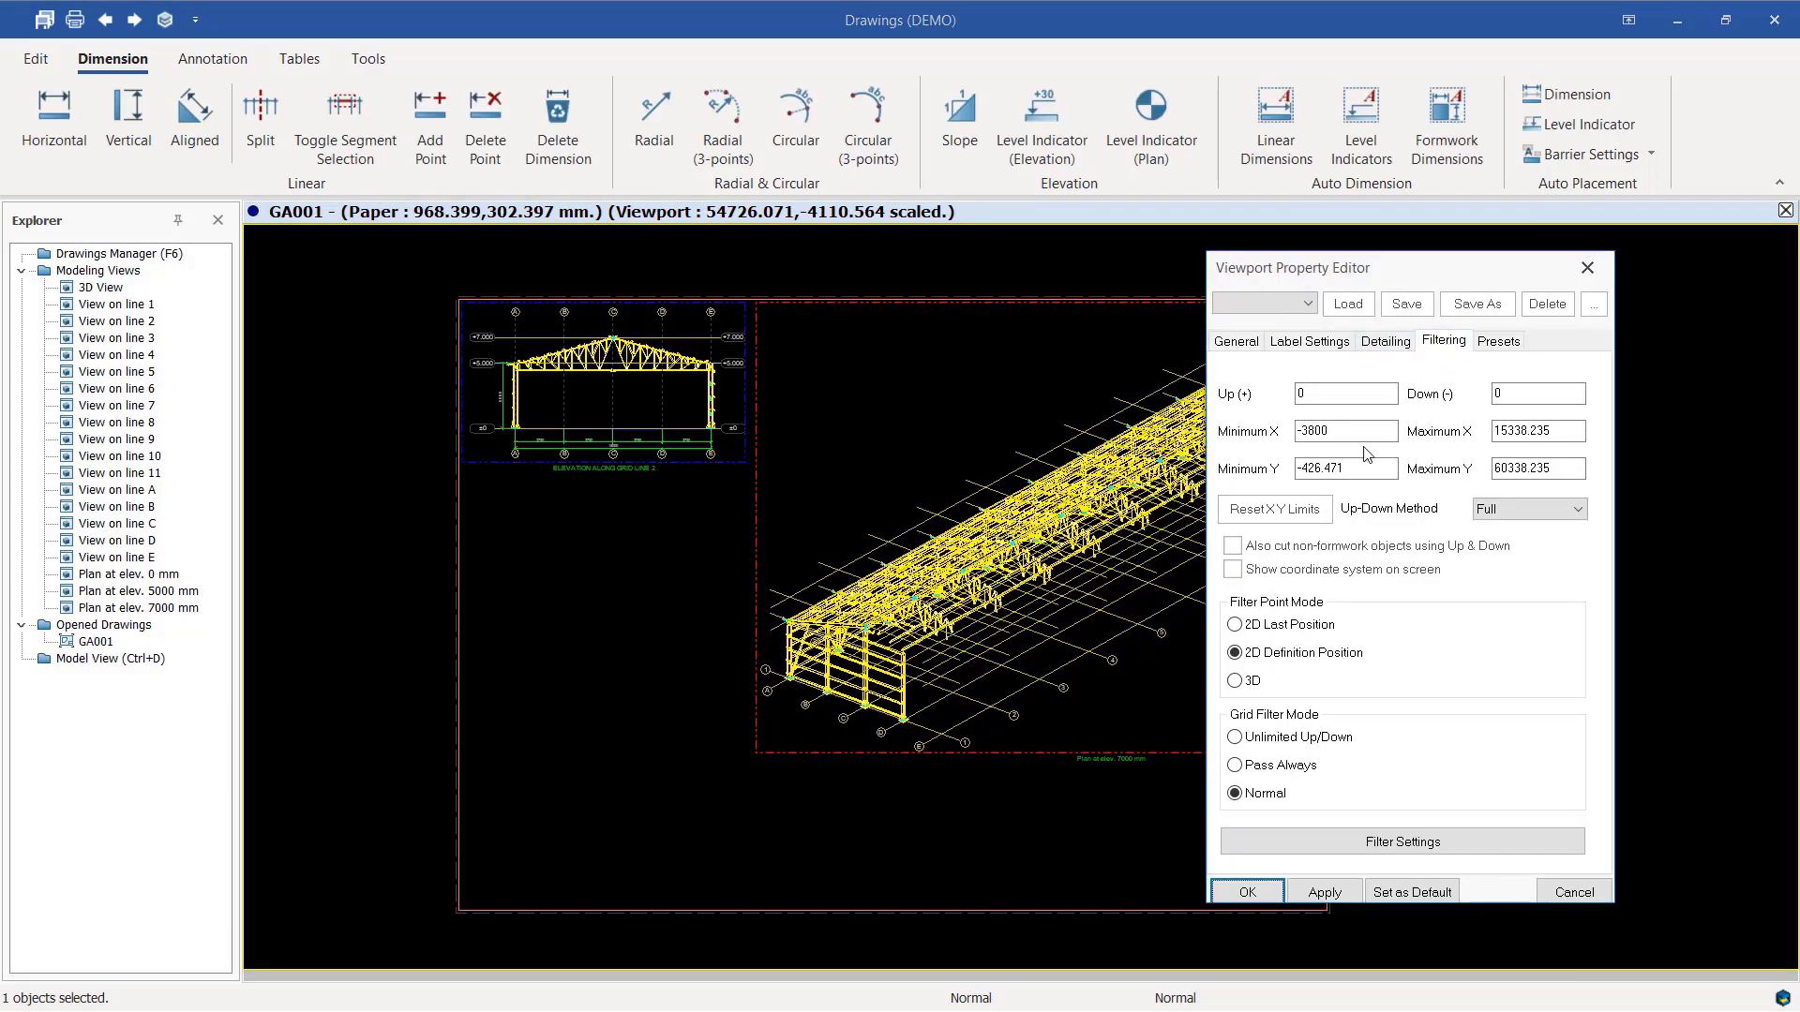
click(1286, 509)
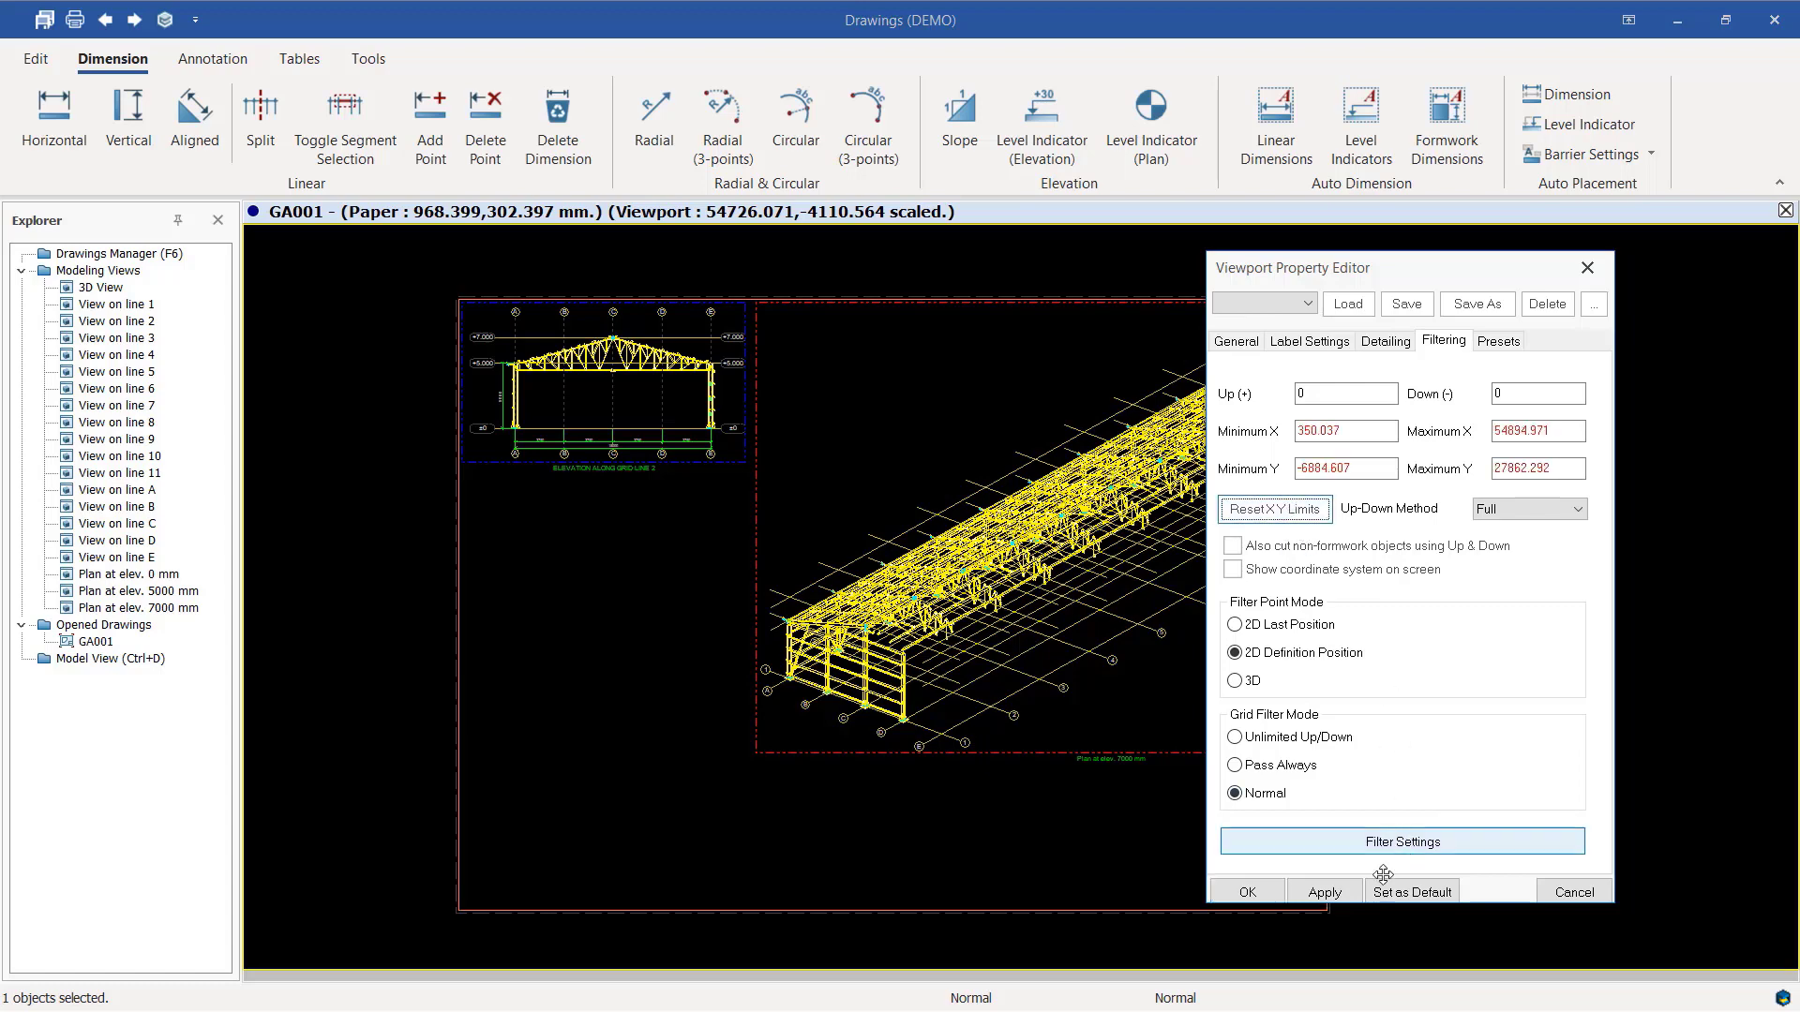
click(1325, 892)
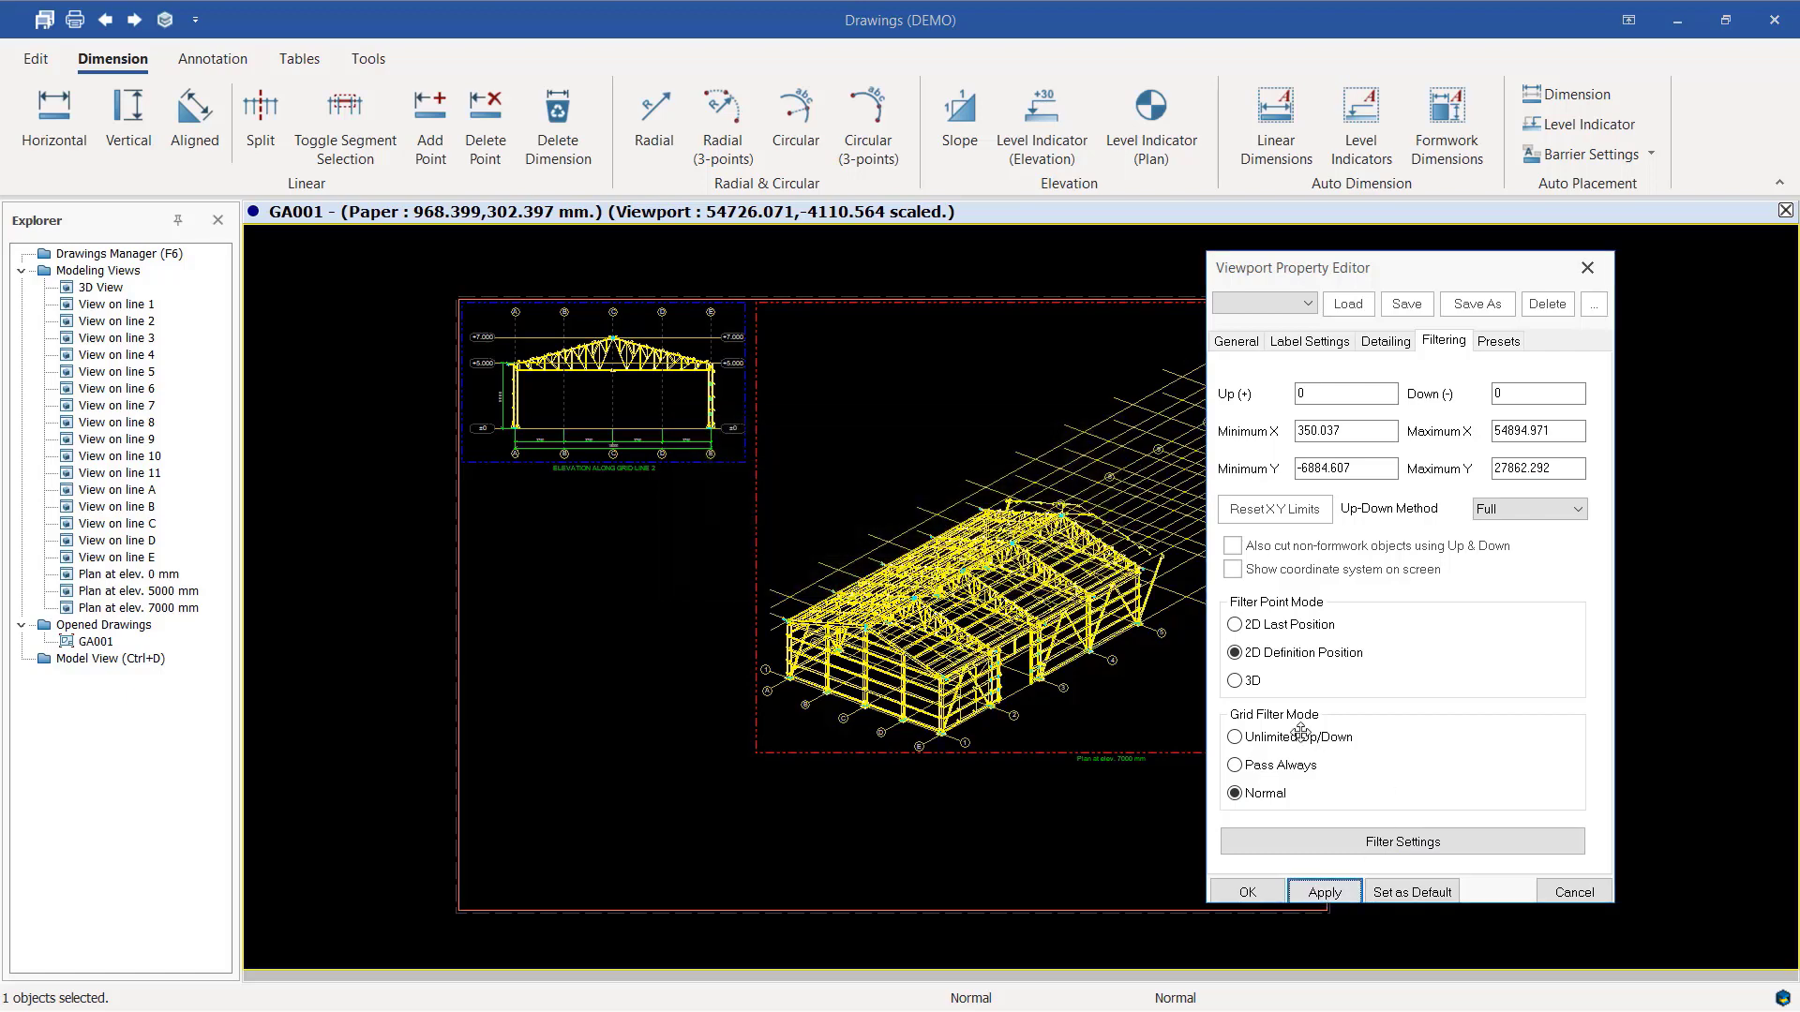
Try the Partial up-down method in the 3D View viewport's filtering, applying it together with reset XY limits.
click(1573, 517)
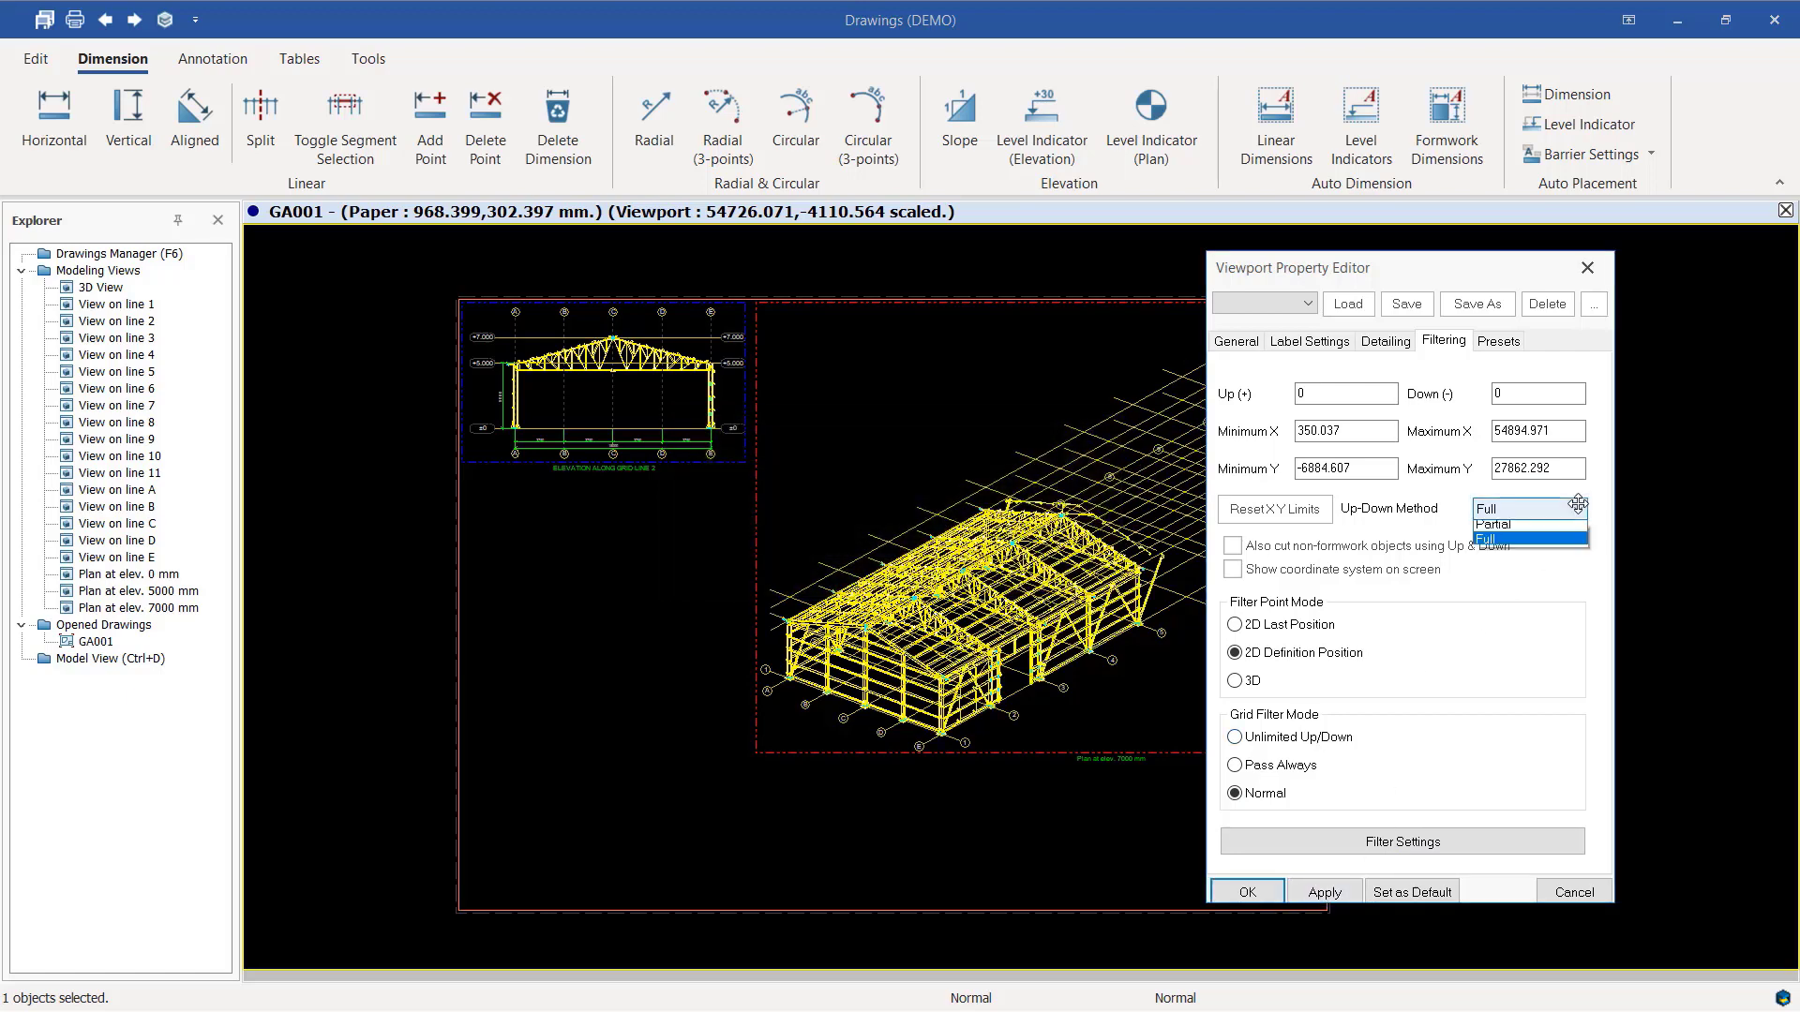
click(1500, 538)
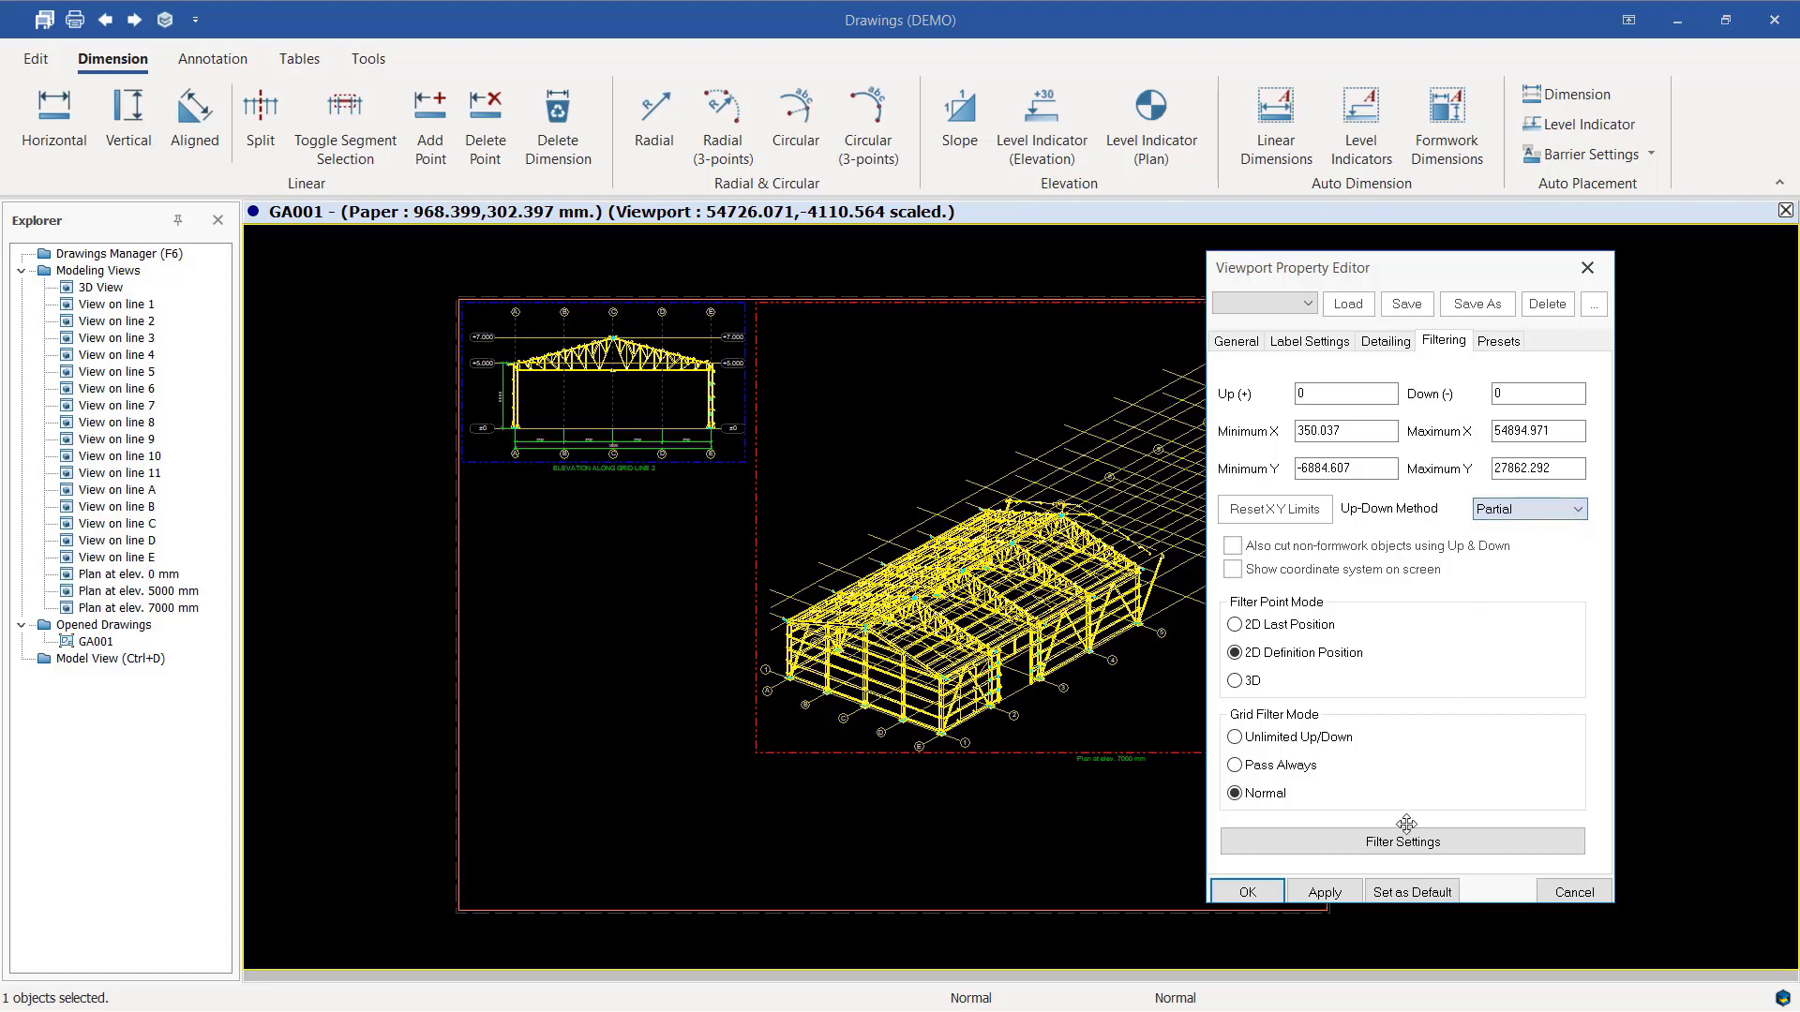
click(1325, 891)
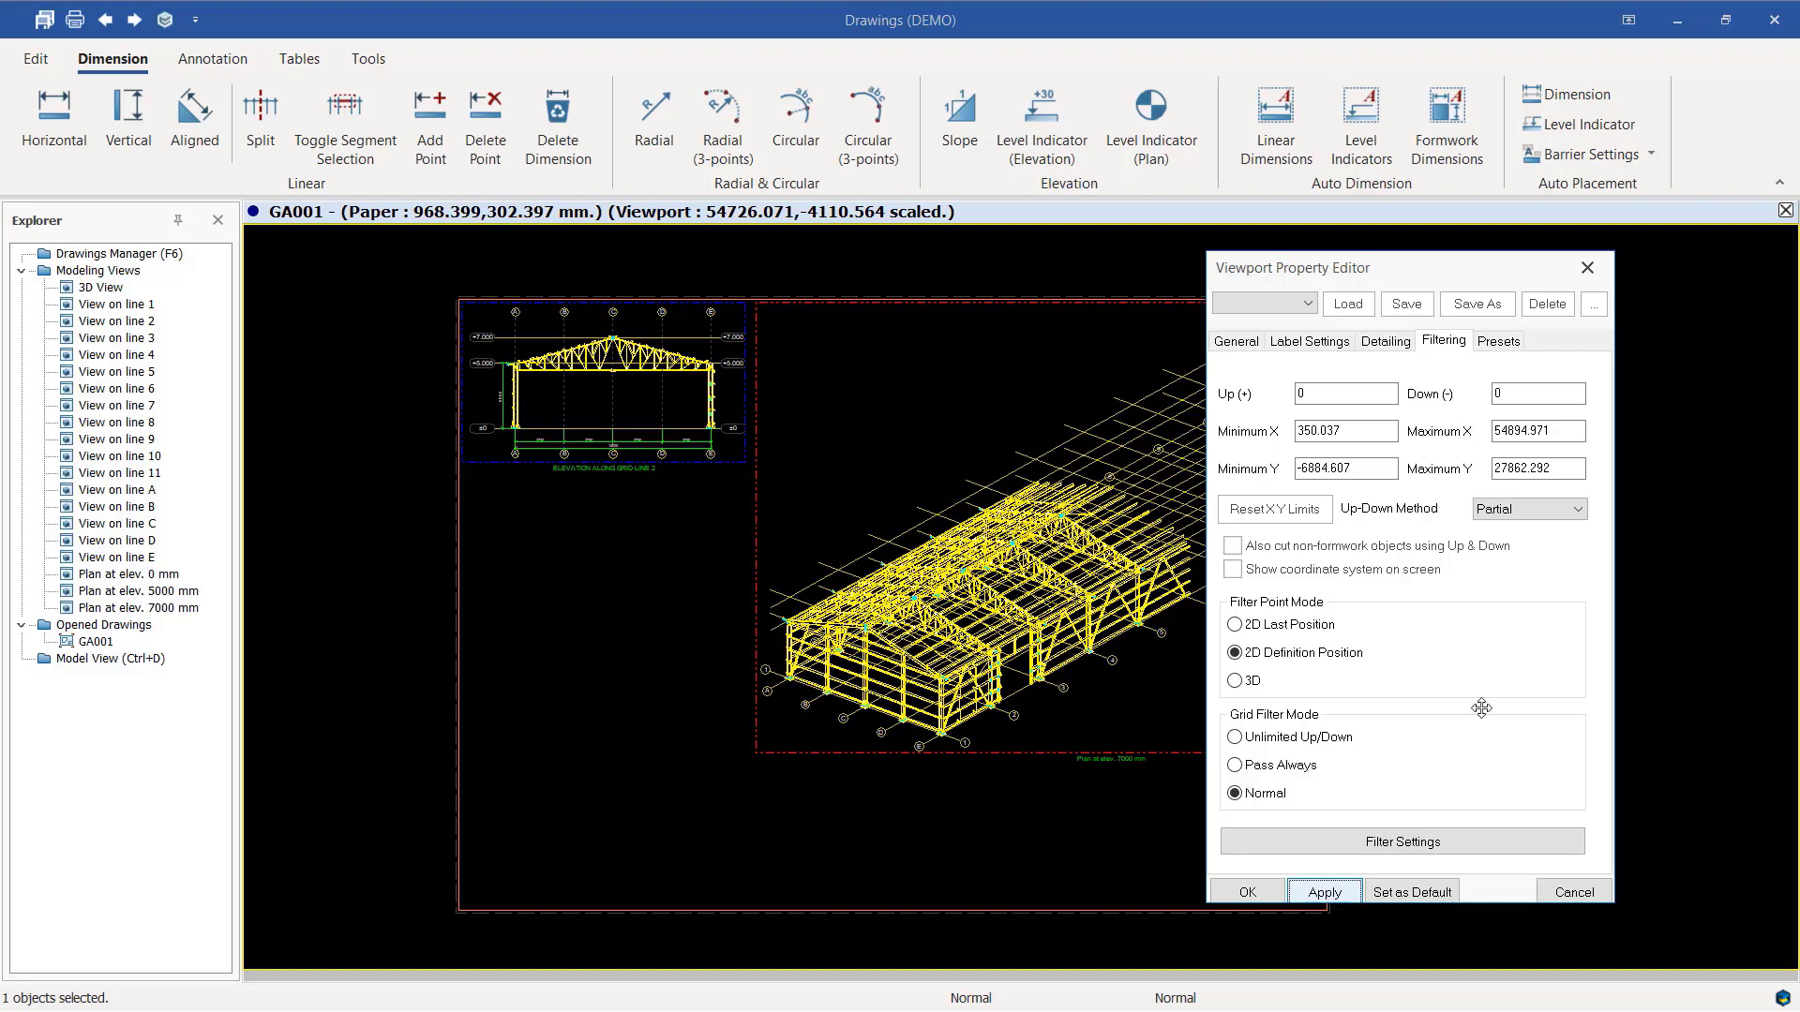
click(1280, 509)
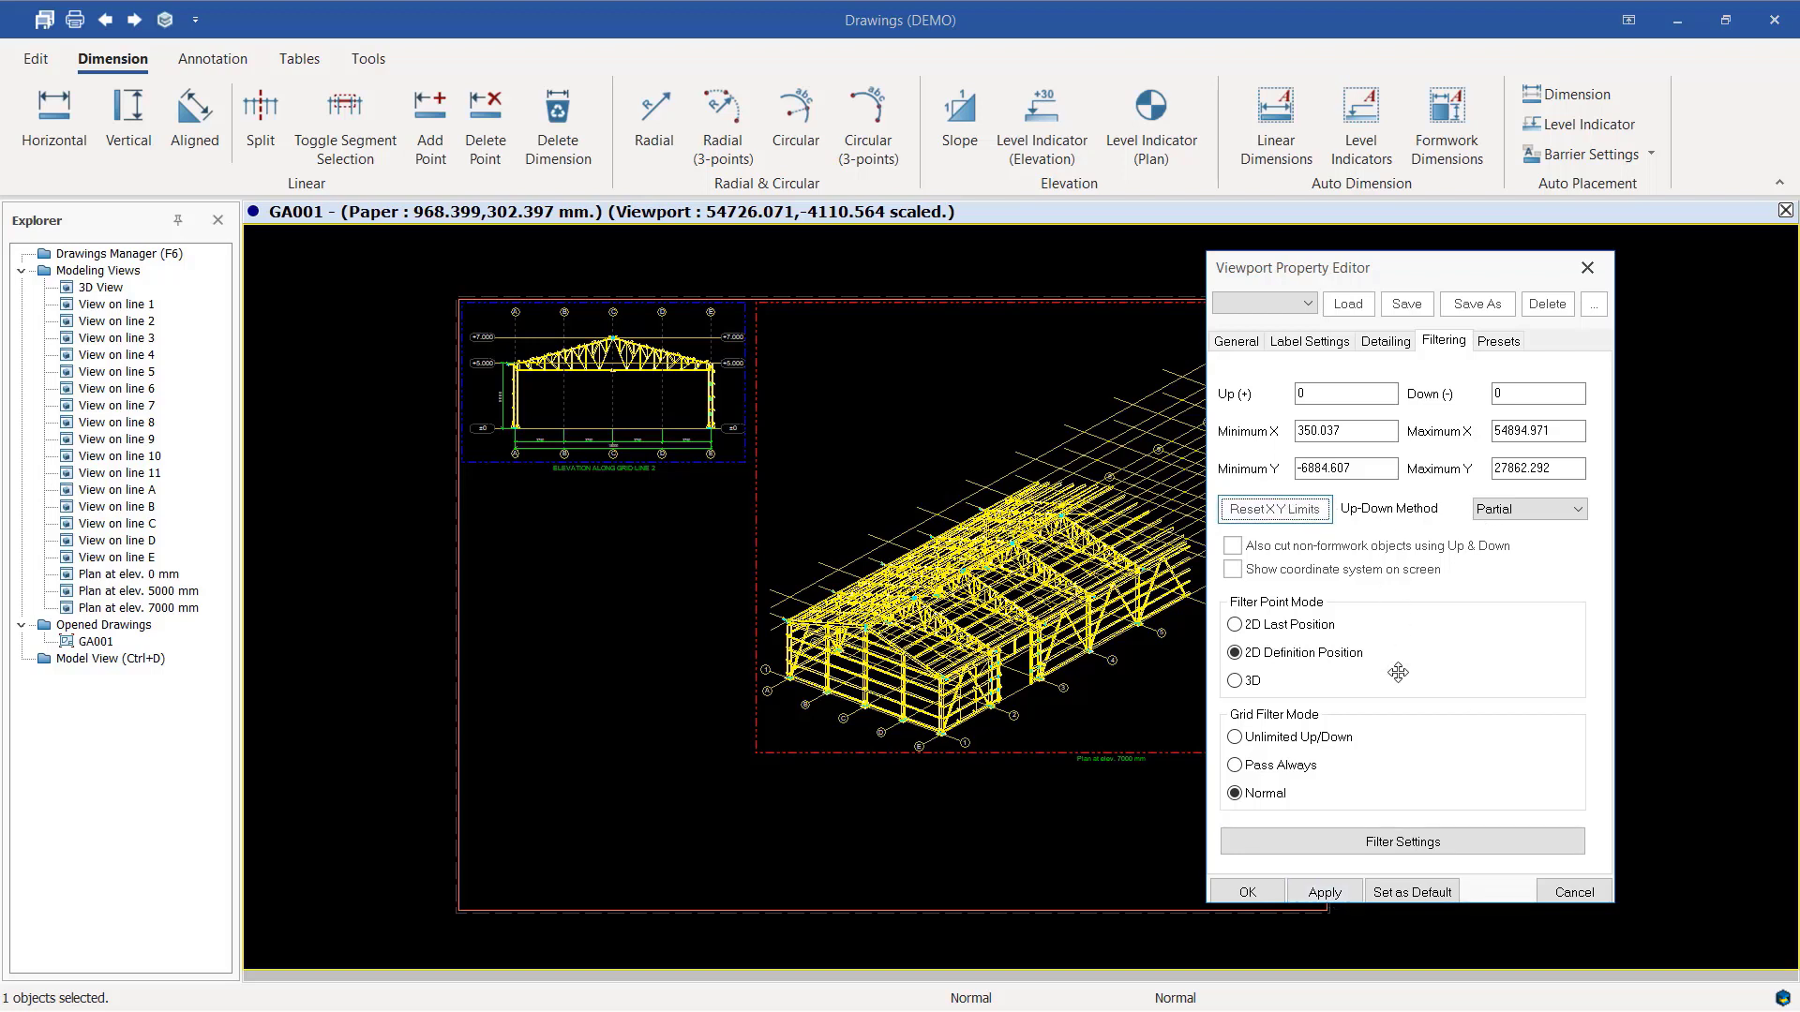
click(1326, 892)
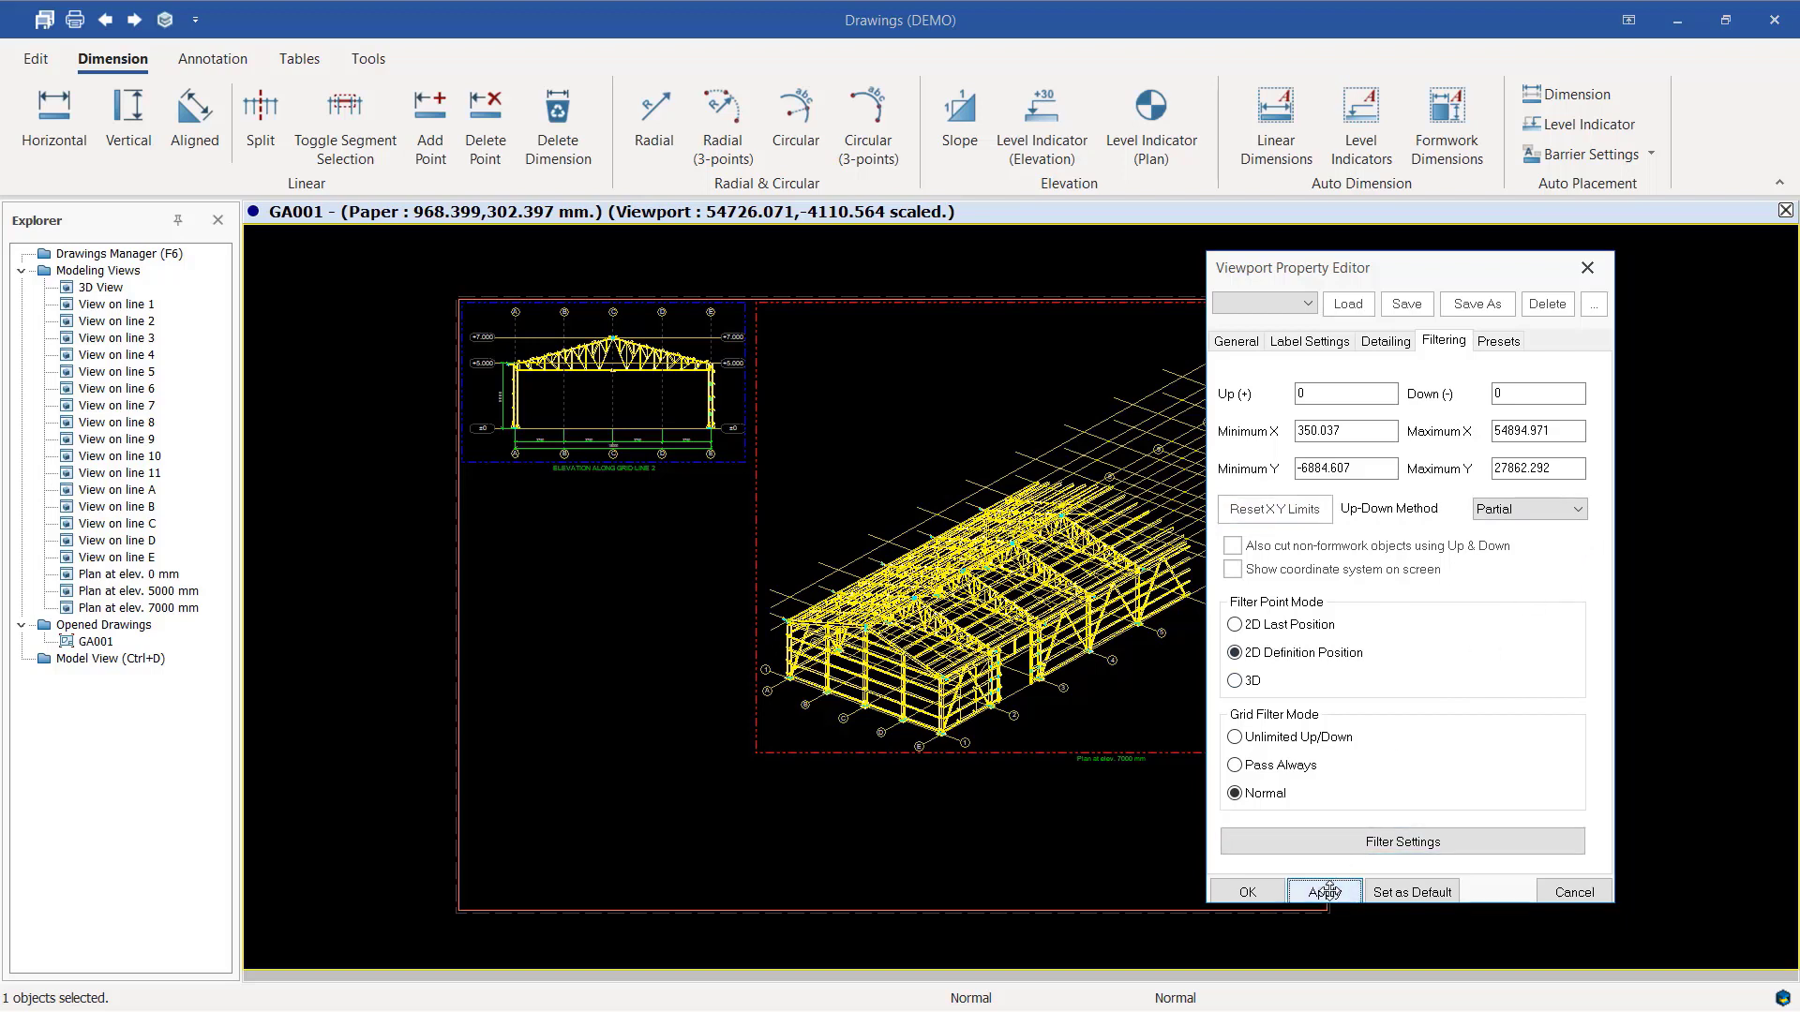
Set the 3D View viewport's up-down method back to Full, apply it and close the viewport properties.
click(1586, 508)
click(1524, 538)
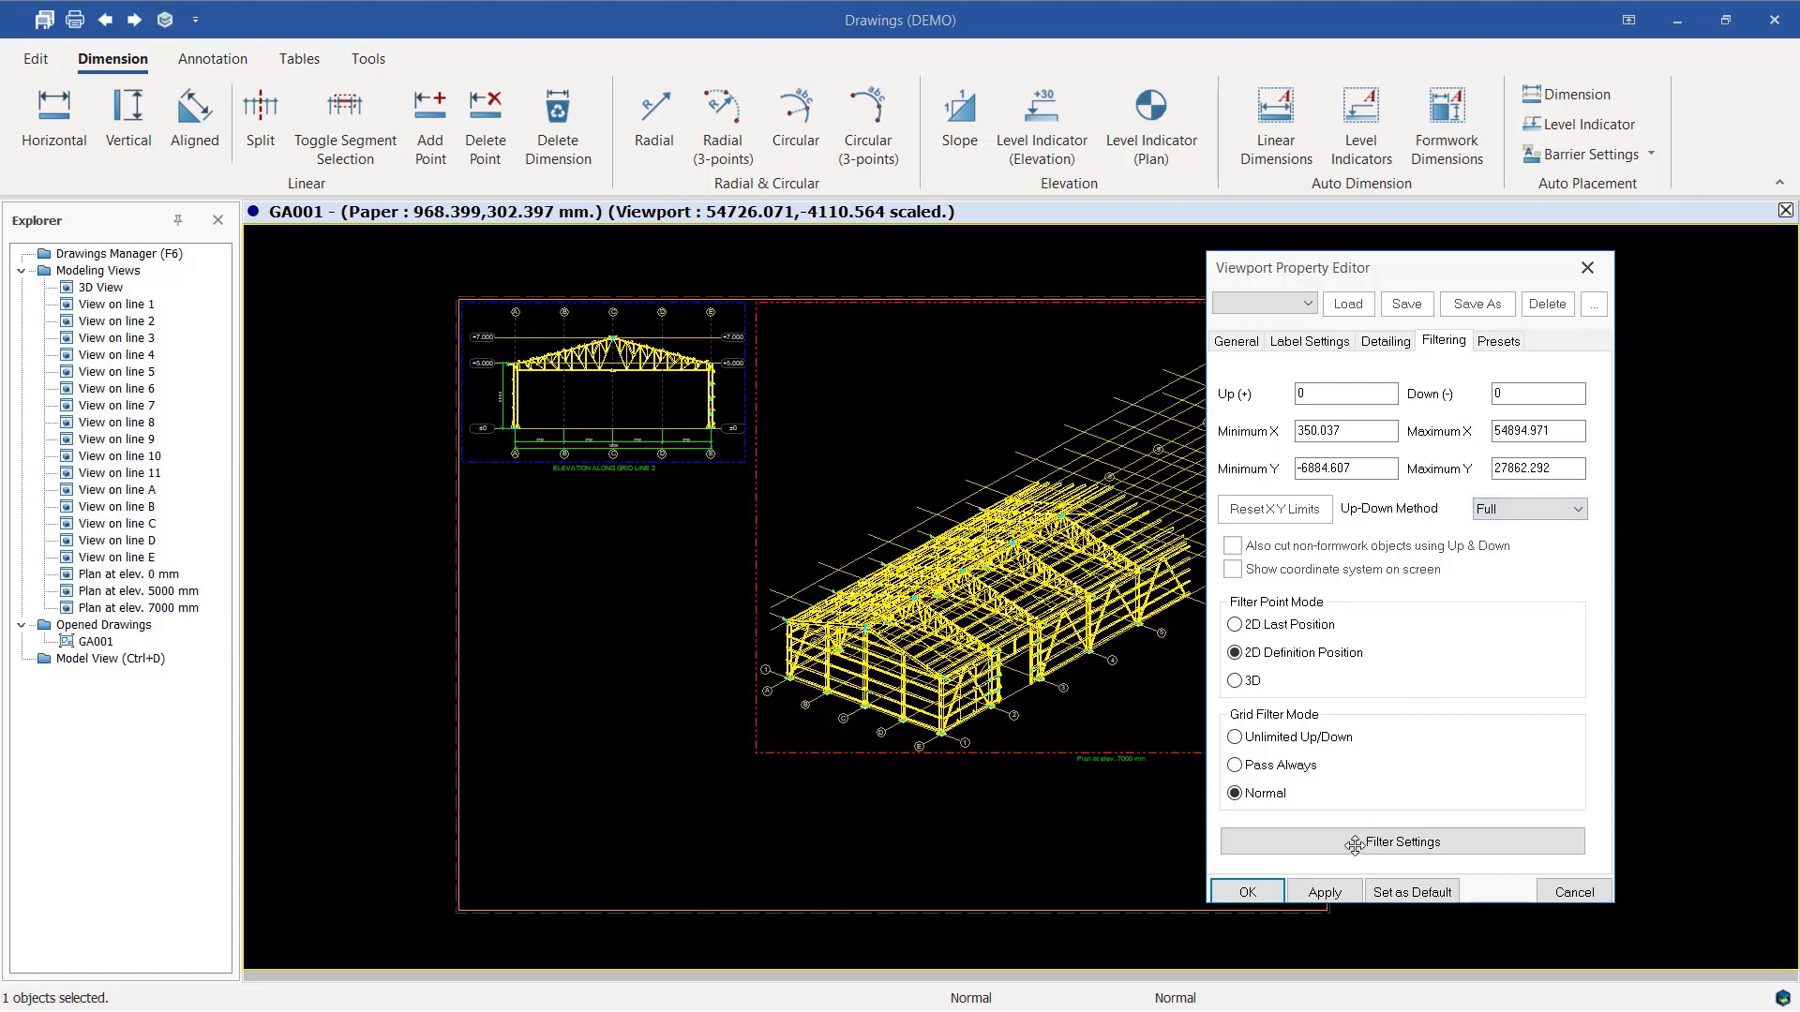
click(1325, 890)
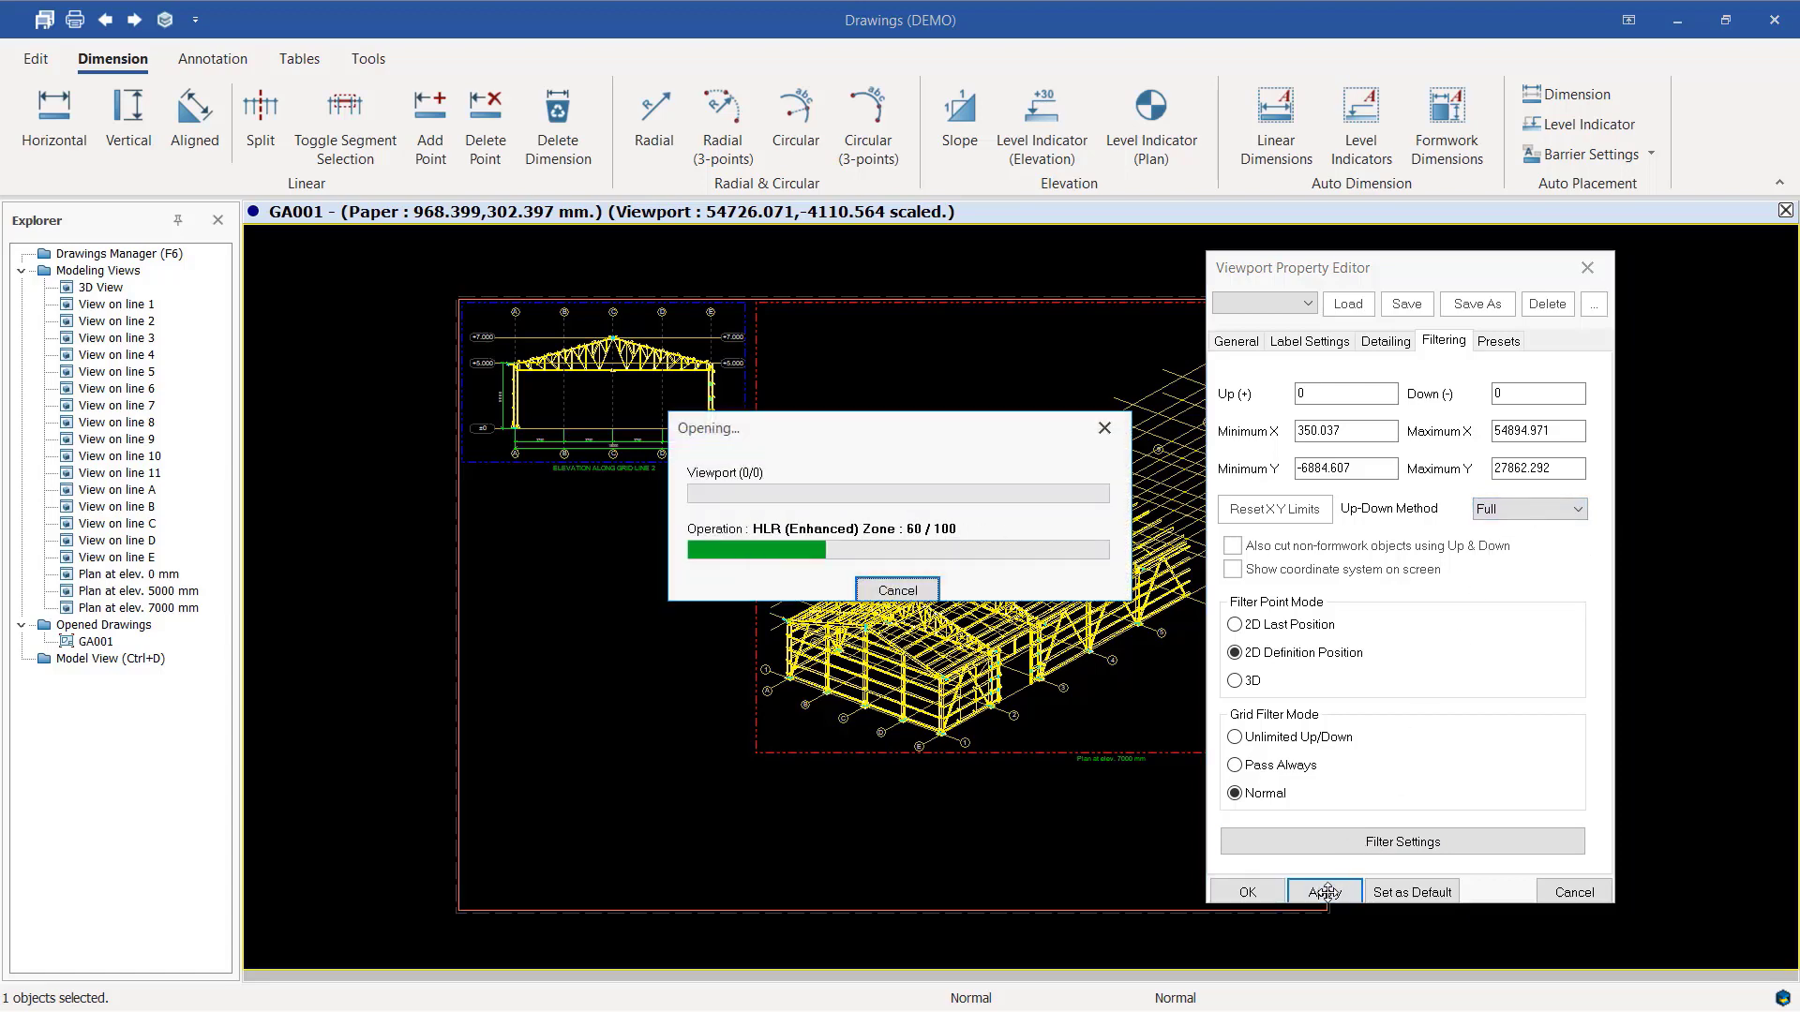
click(1245, 893)
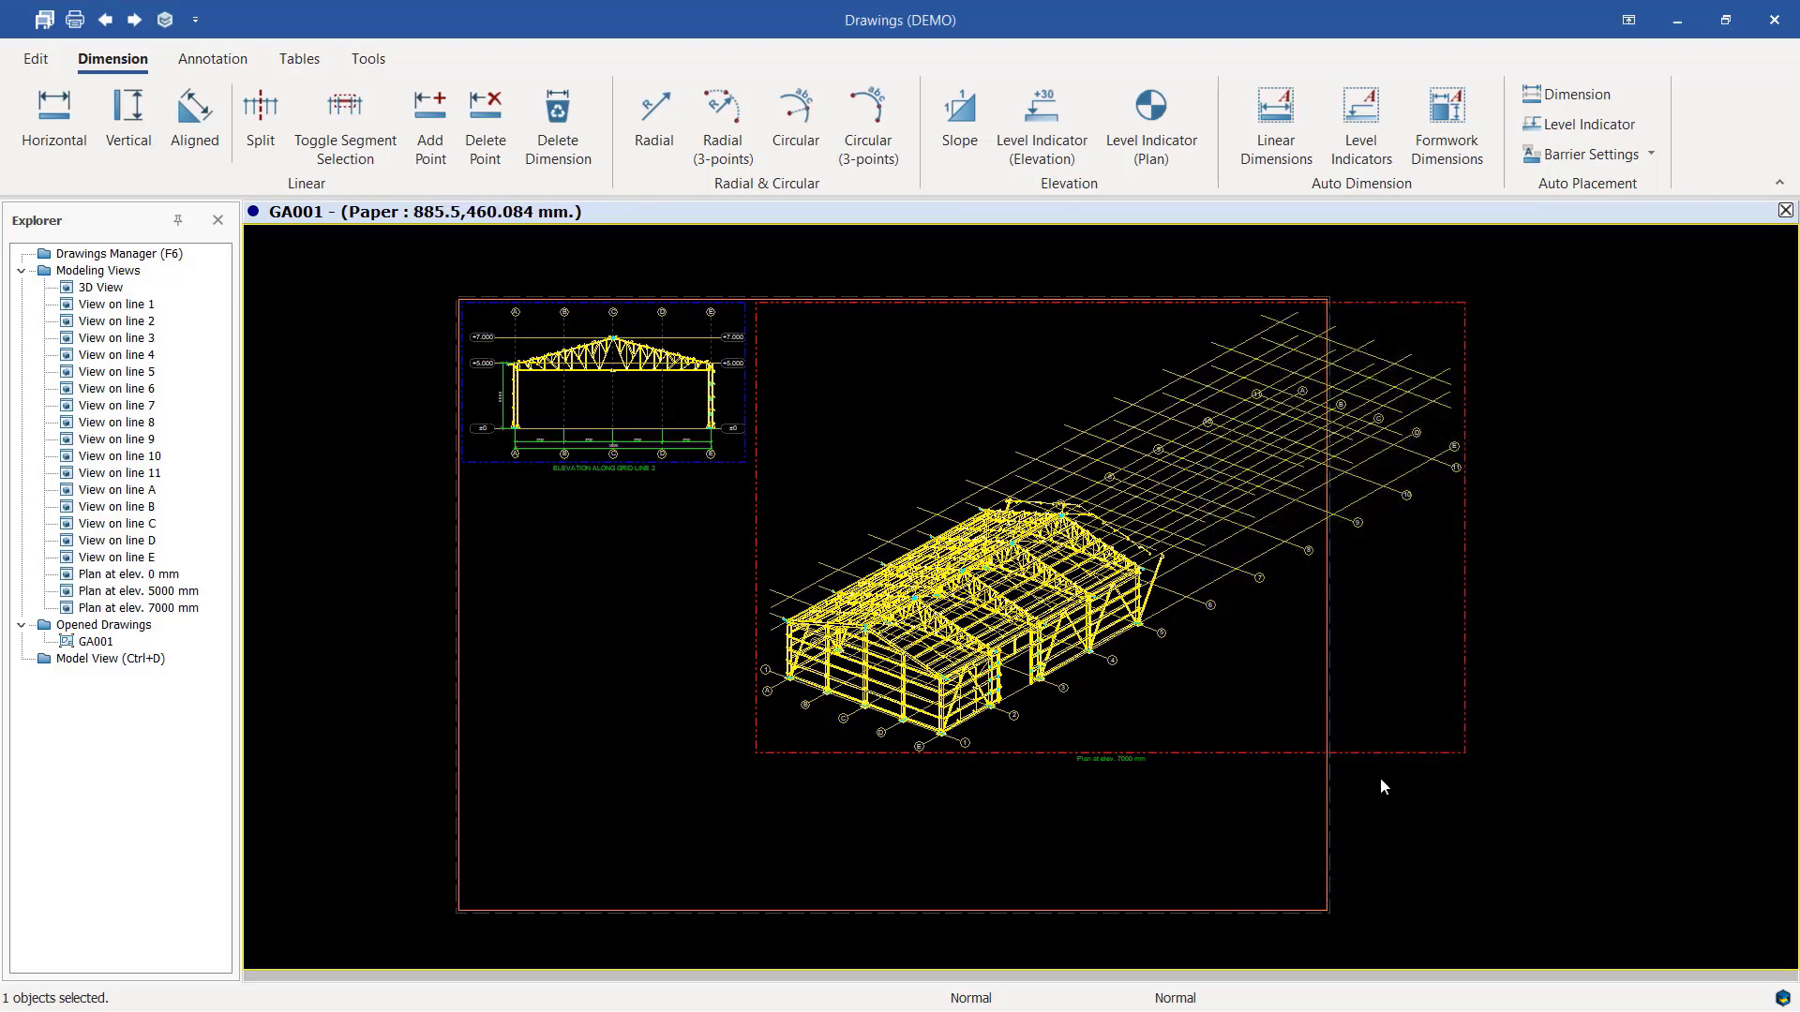
Set the 3D View viewport's scale to 100, then reset and apply its XY filtering limits.
double_click(1289, 757)
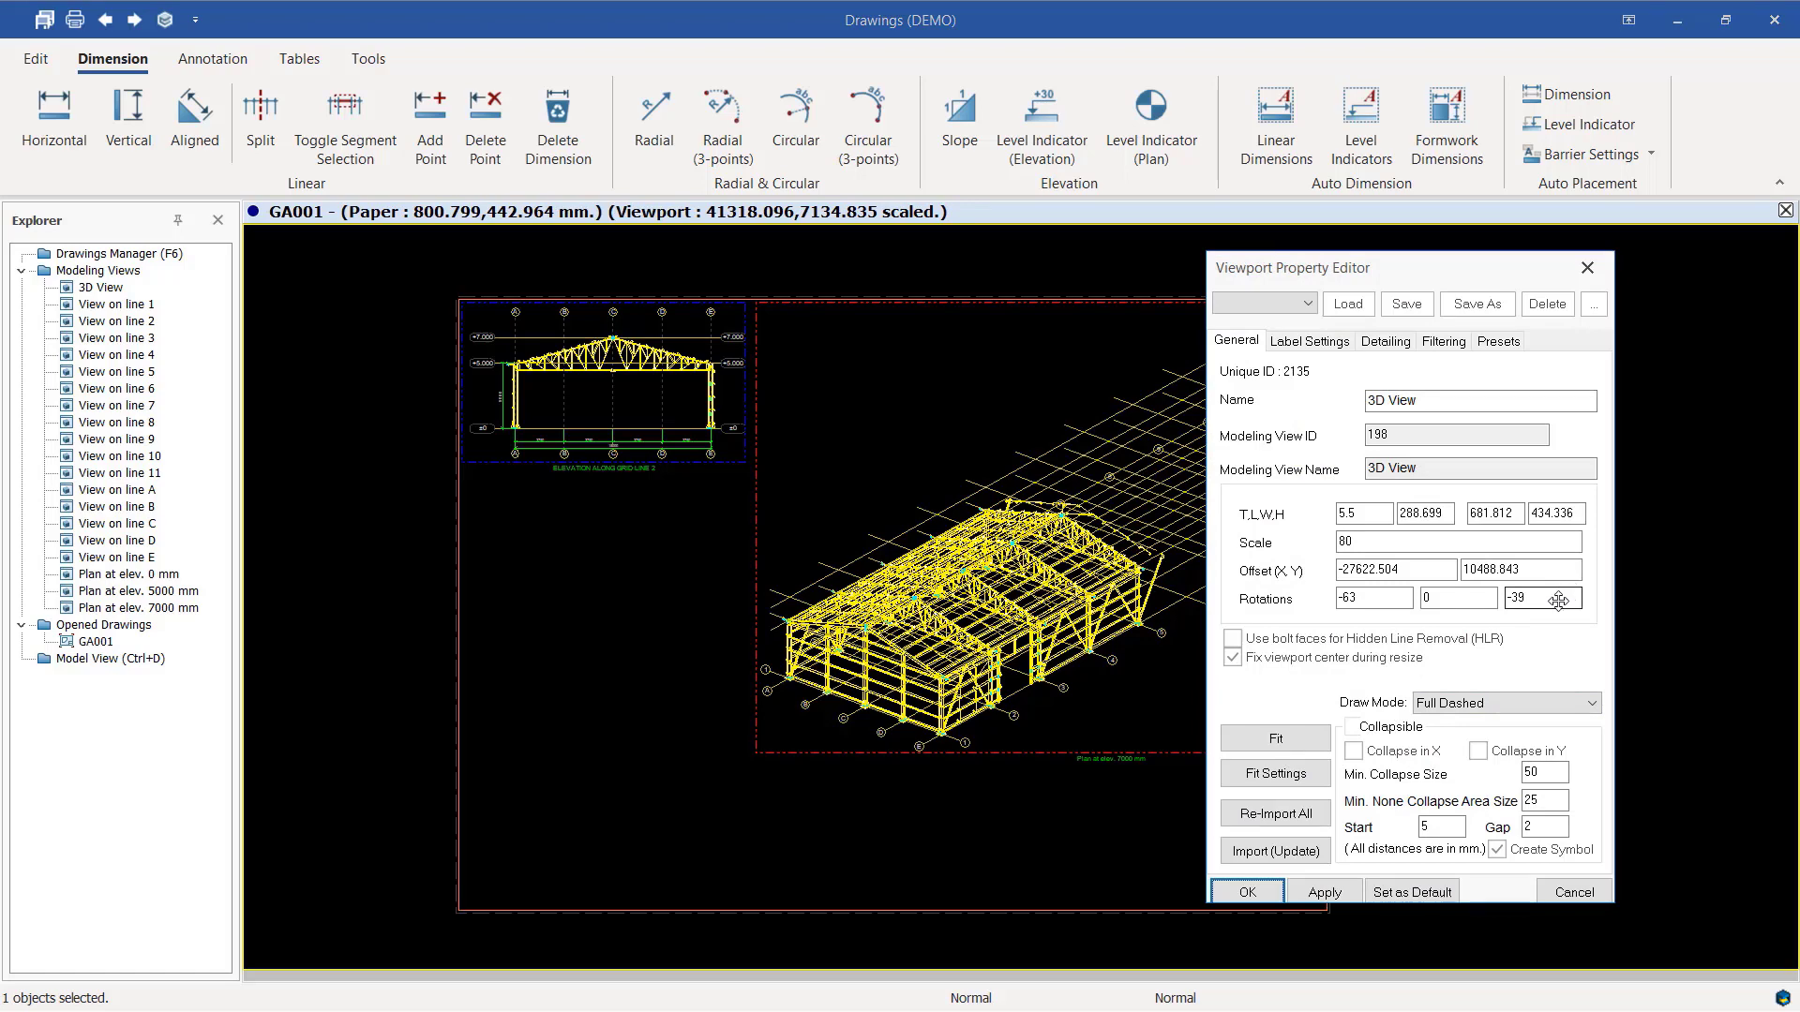
click(1363, 541)
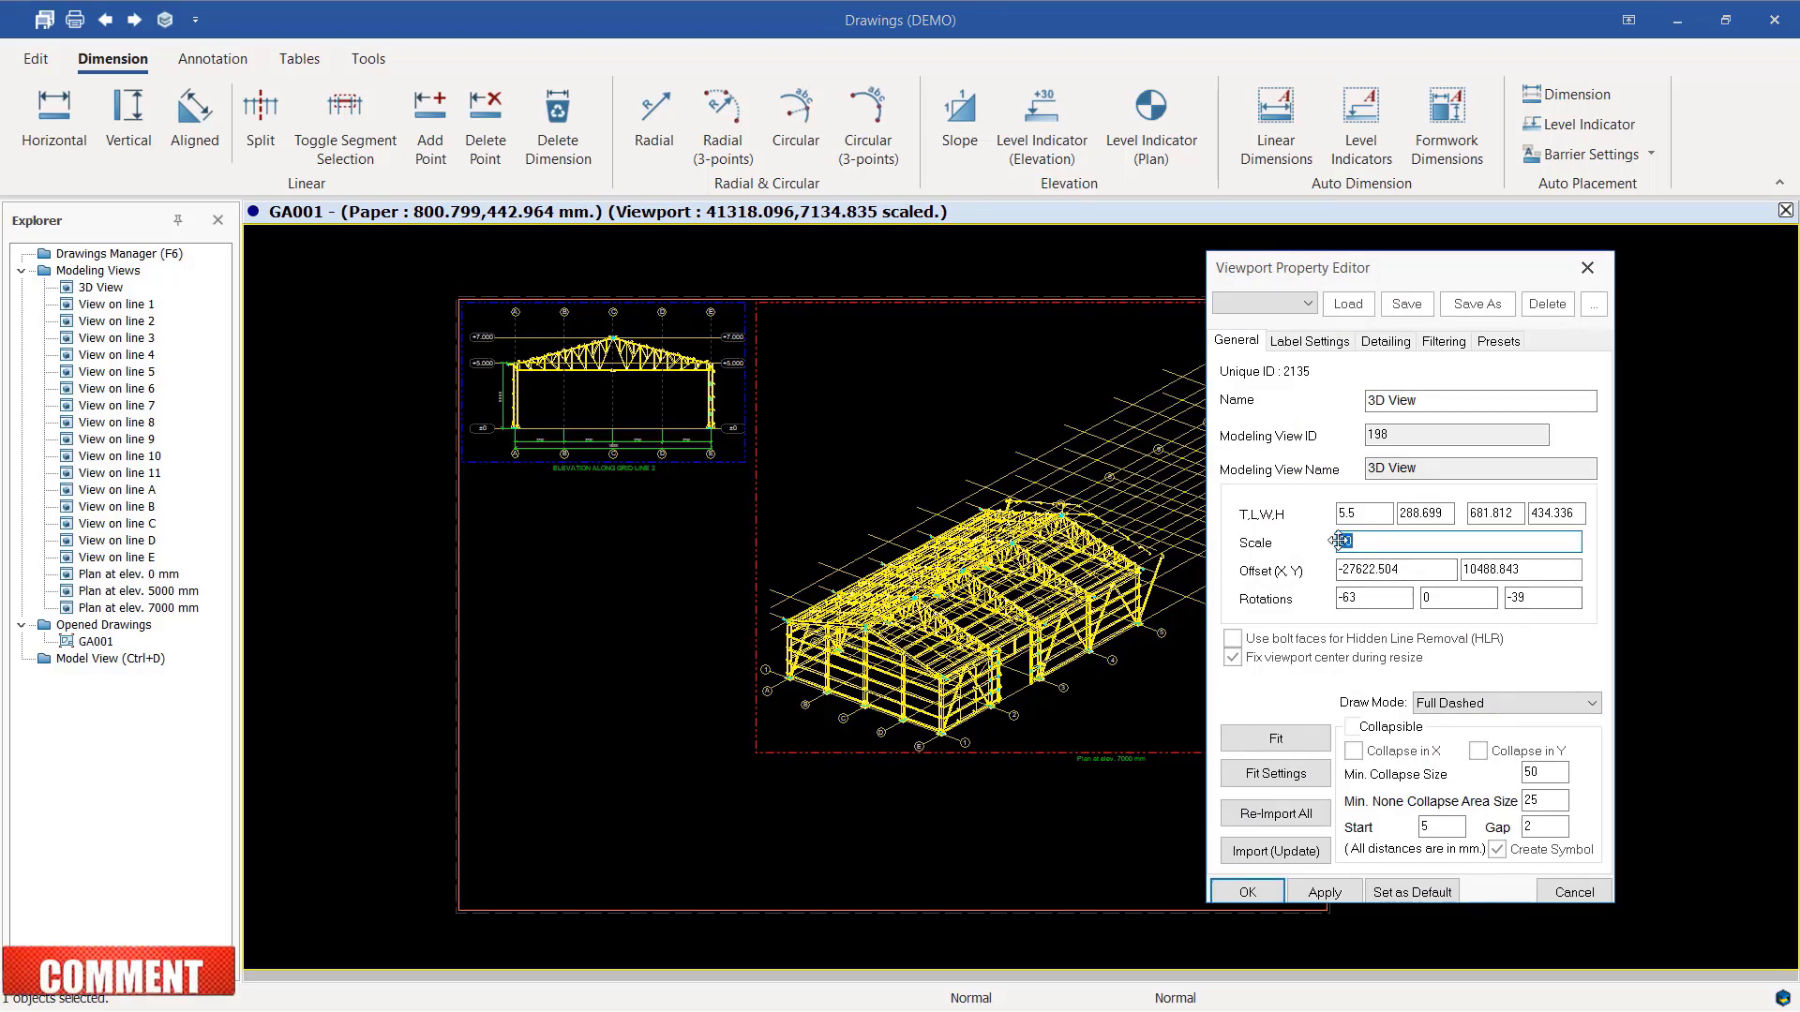
drag(1363, 541, 1339, 540)
text(100)
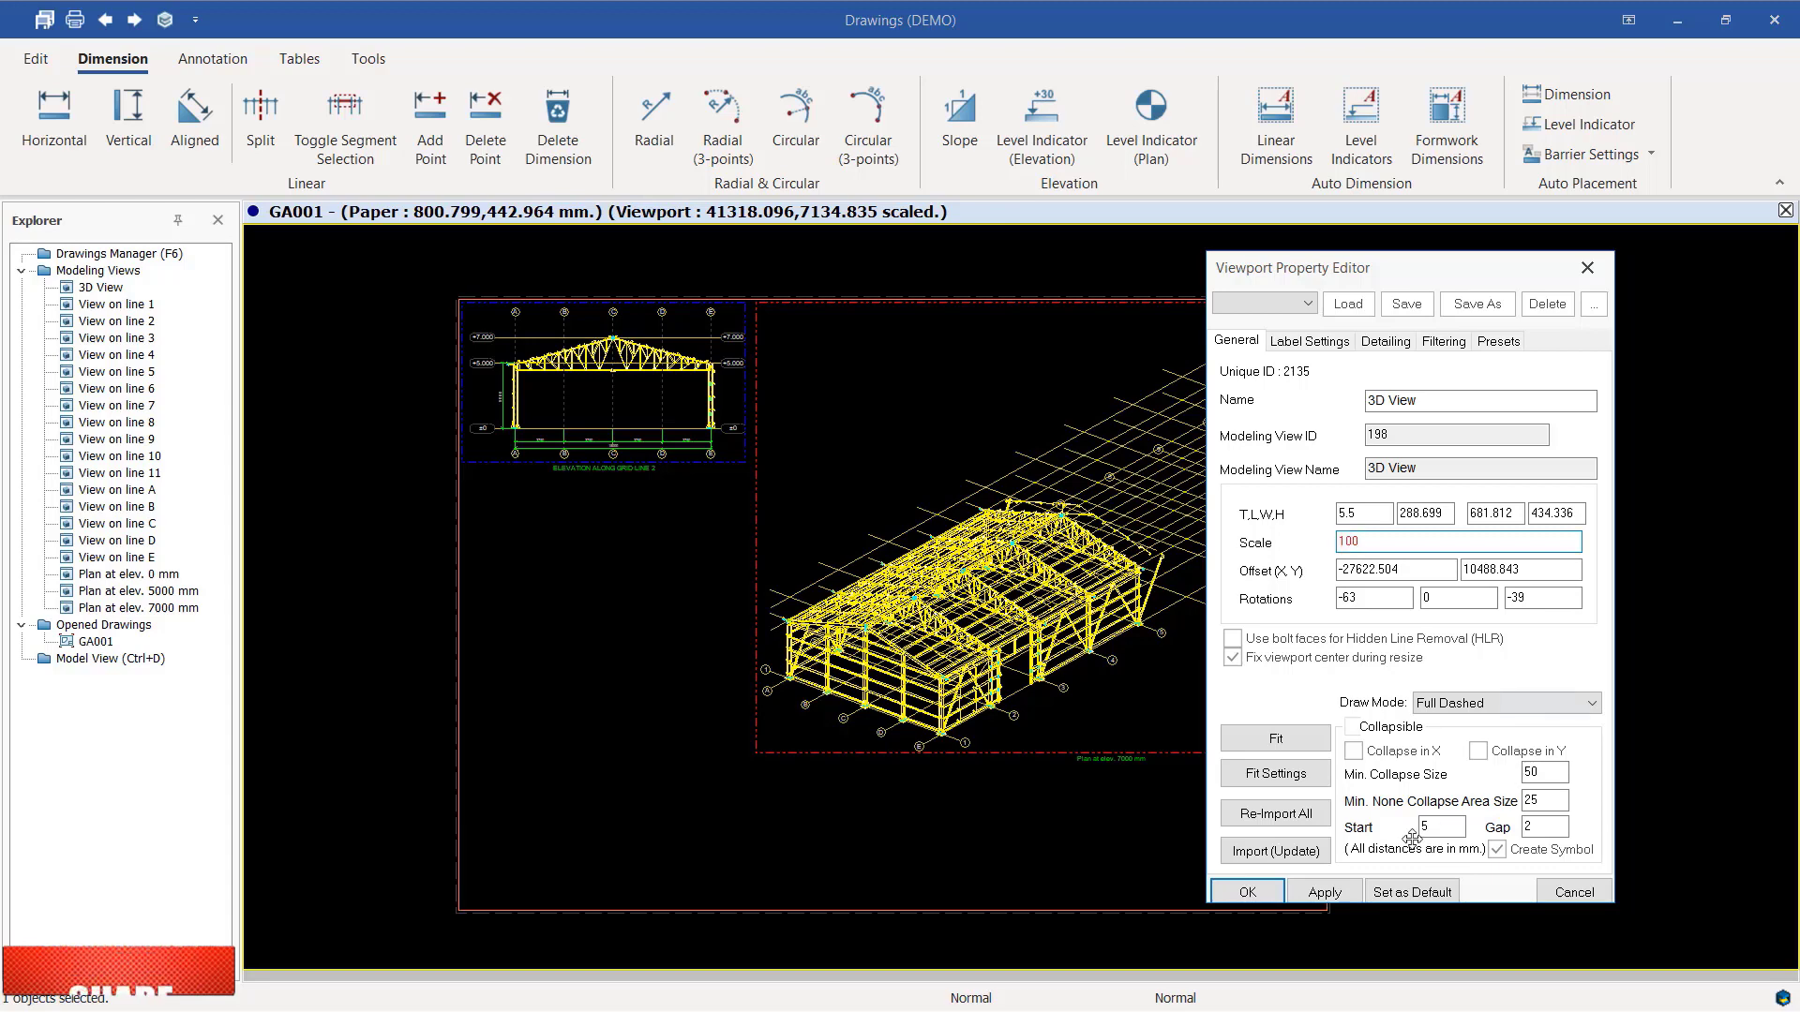
click(1322, 893)
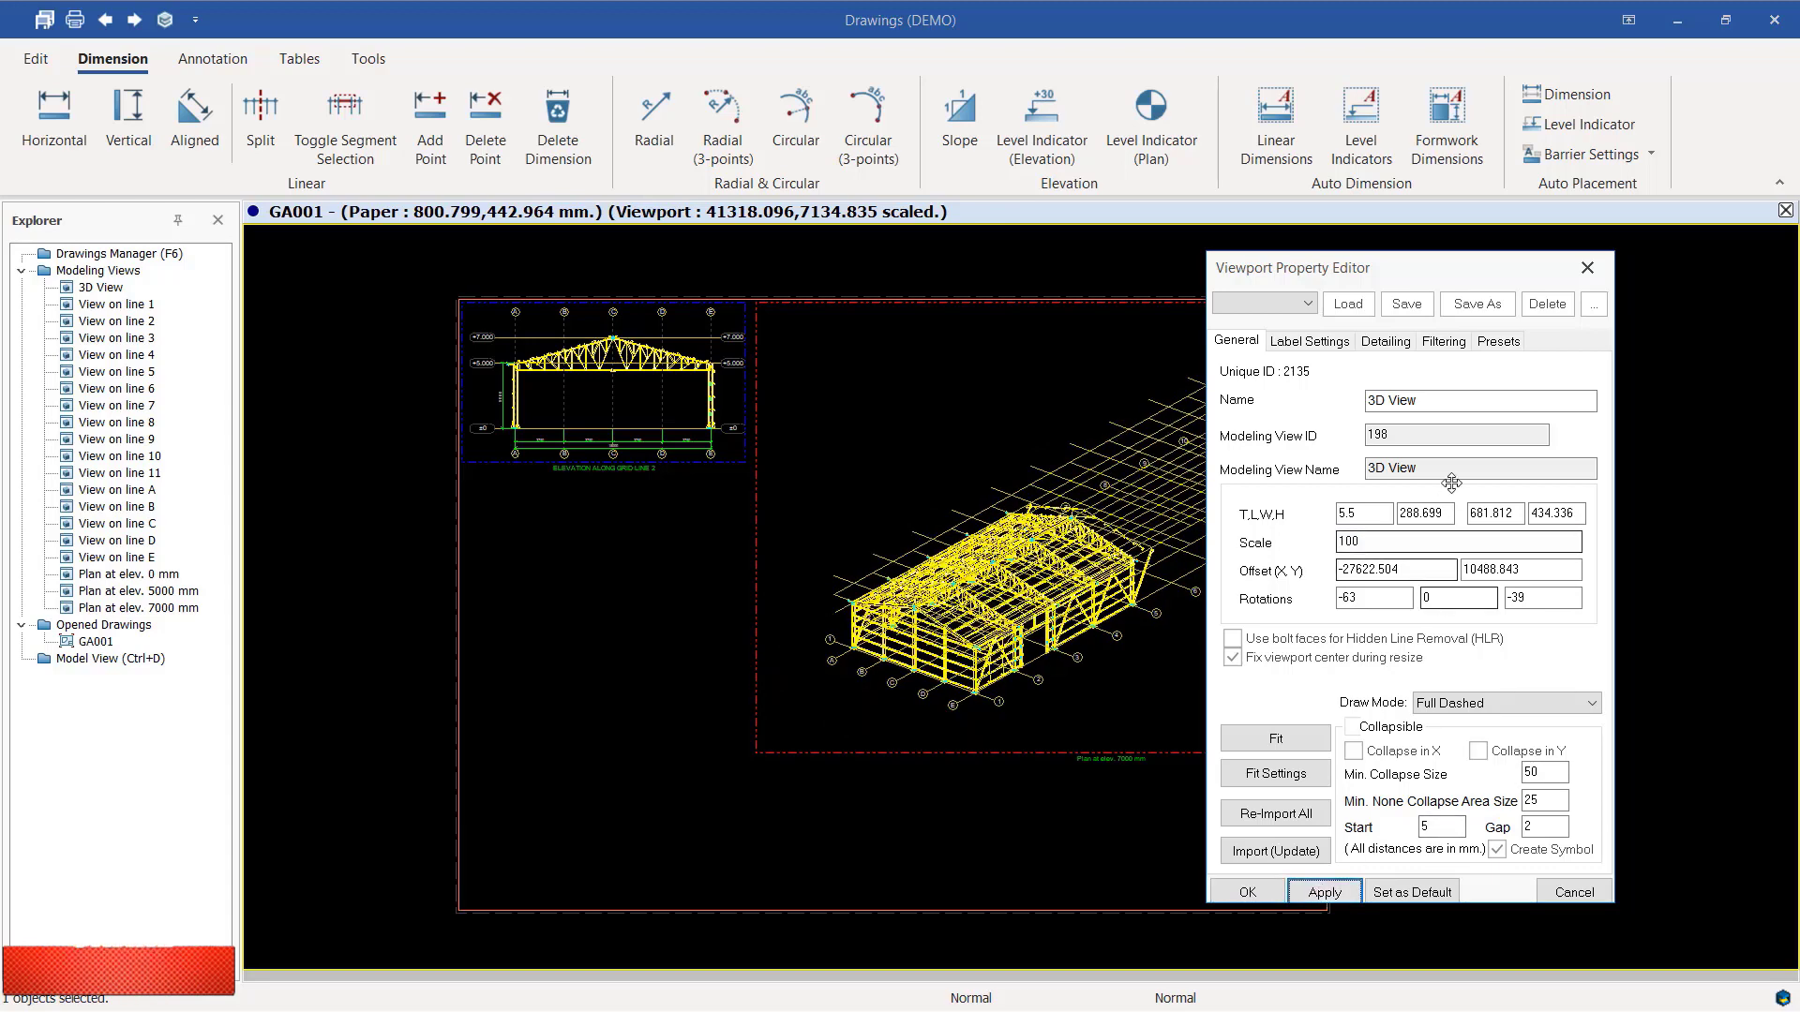
click(1444, 344)
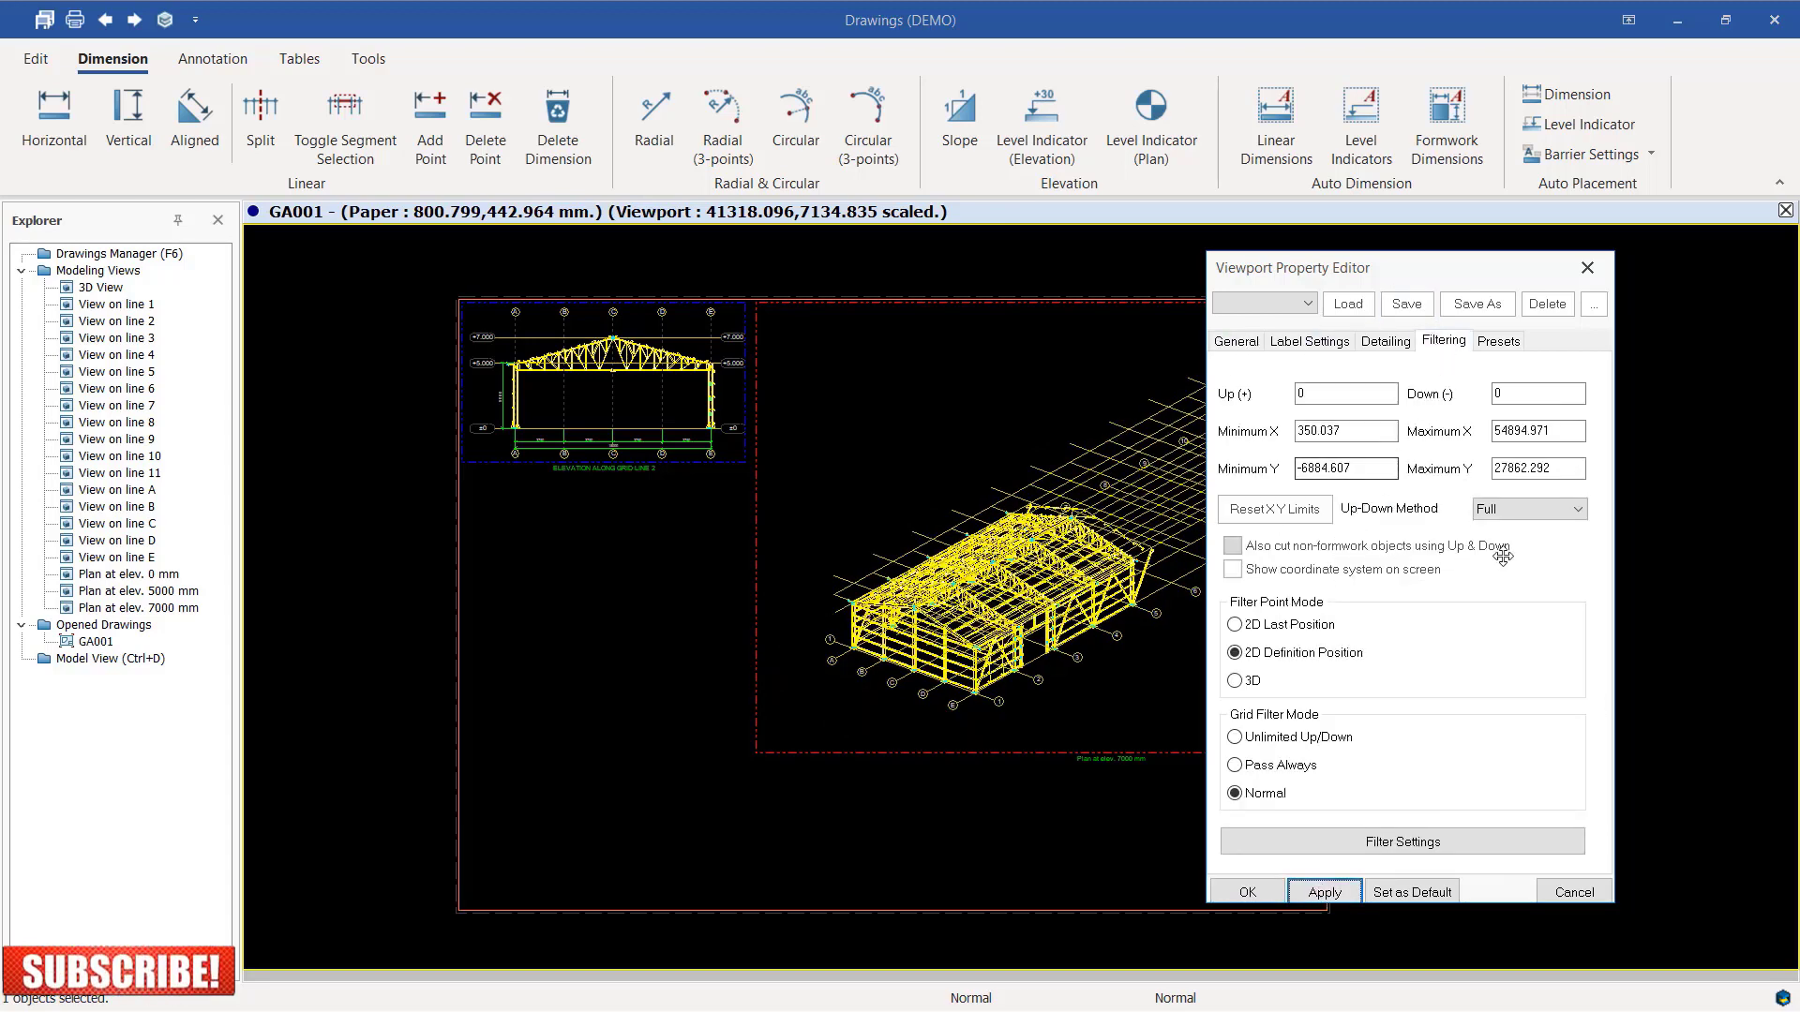
click(1275, 509)
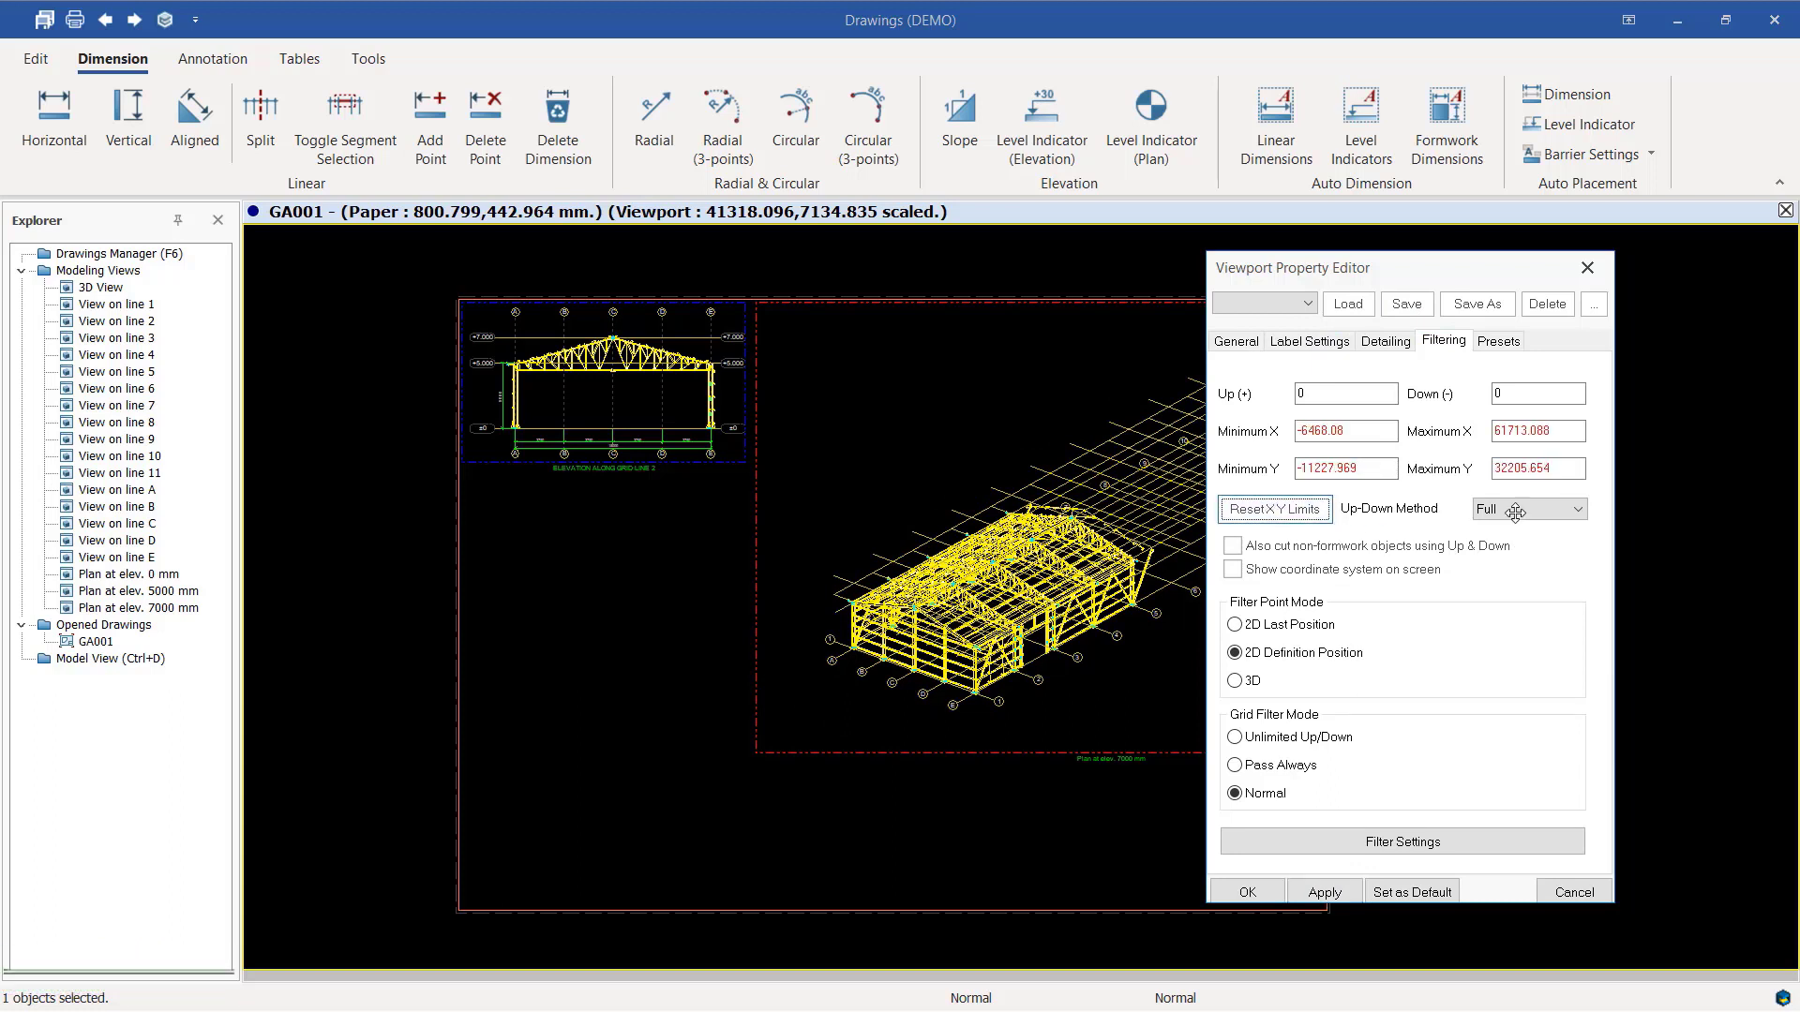
click(1323, 892)
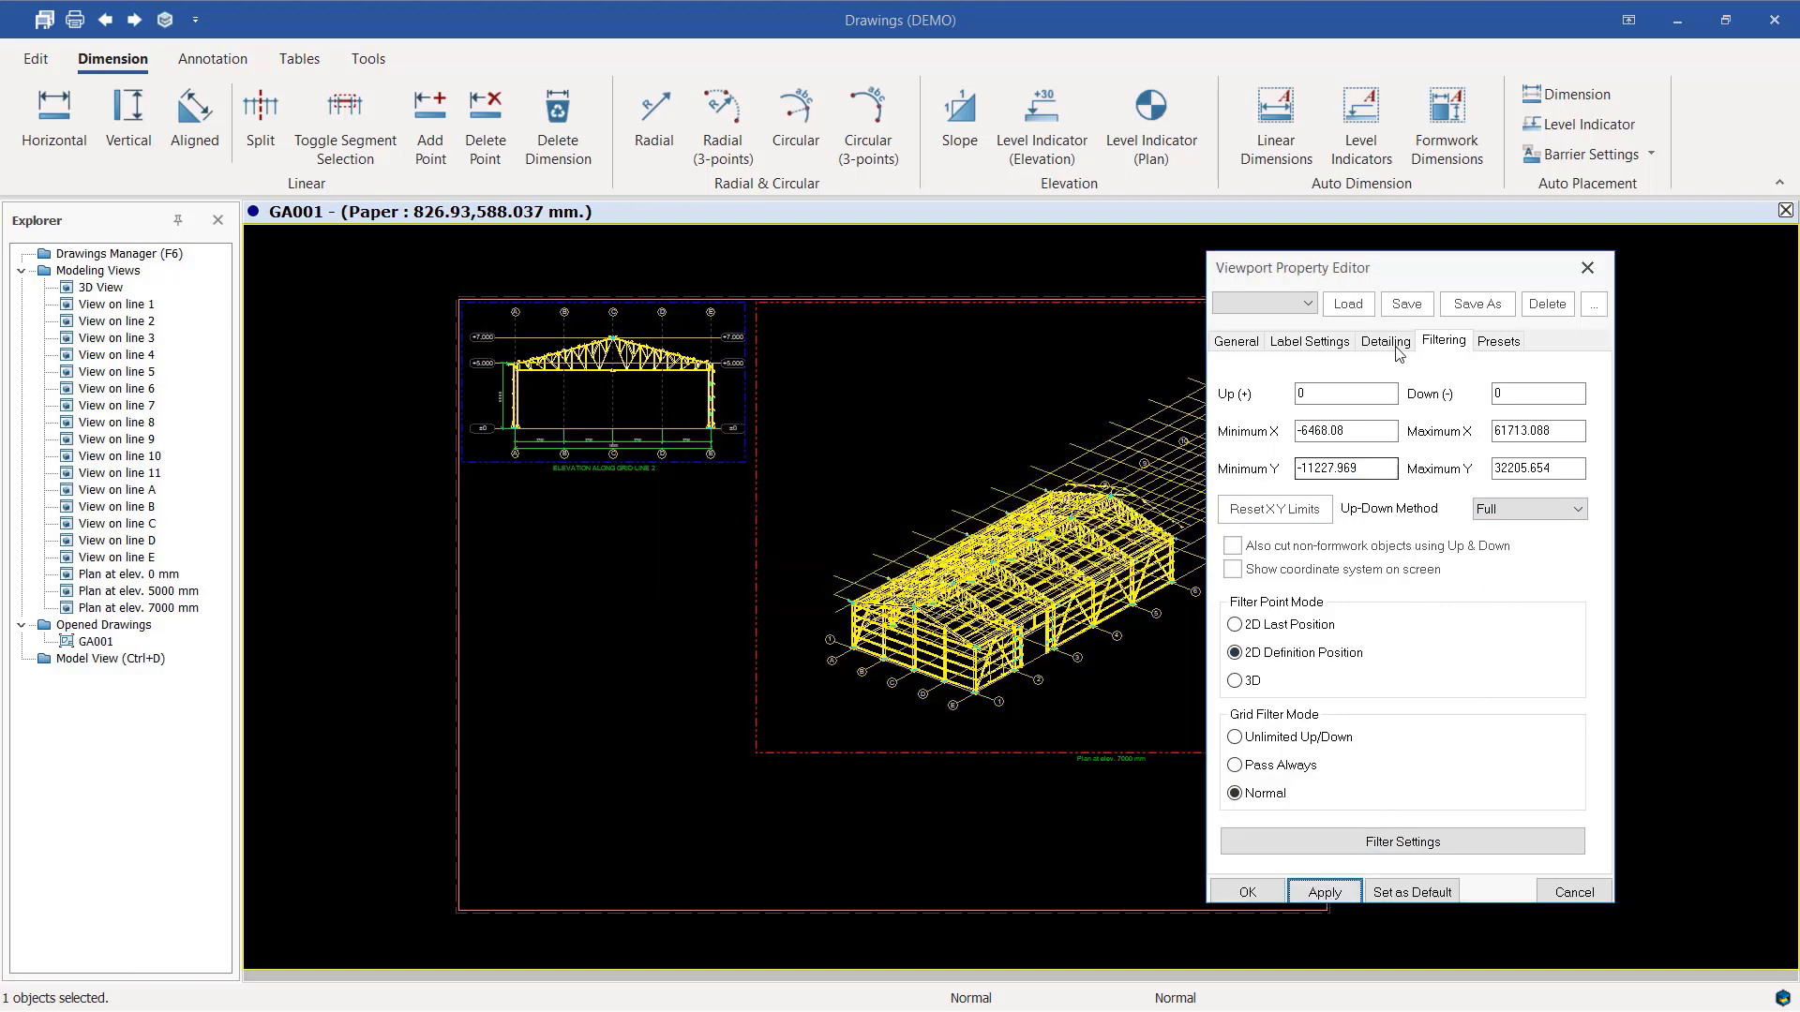
Set the 3D View viewport's scale to 150, reset and apply its XY filtering limits, and close the viewport properties.
click(1236, 341)
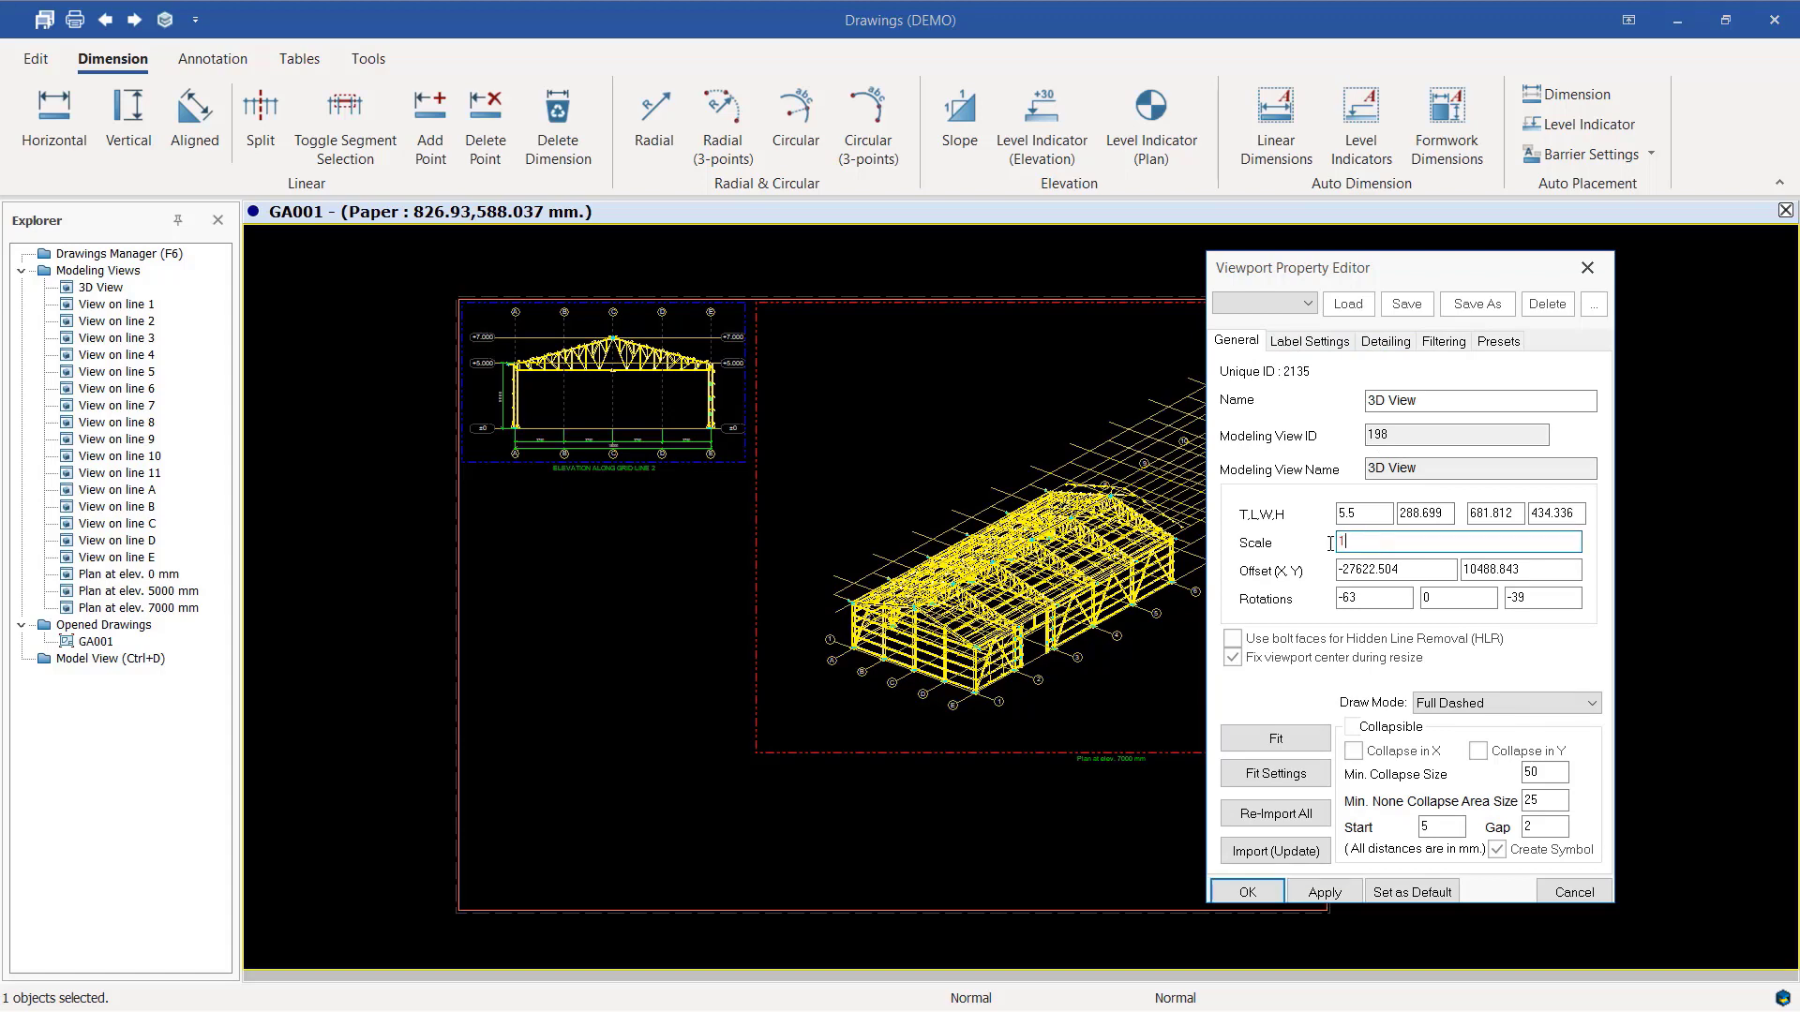
click(1332, 895)
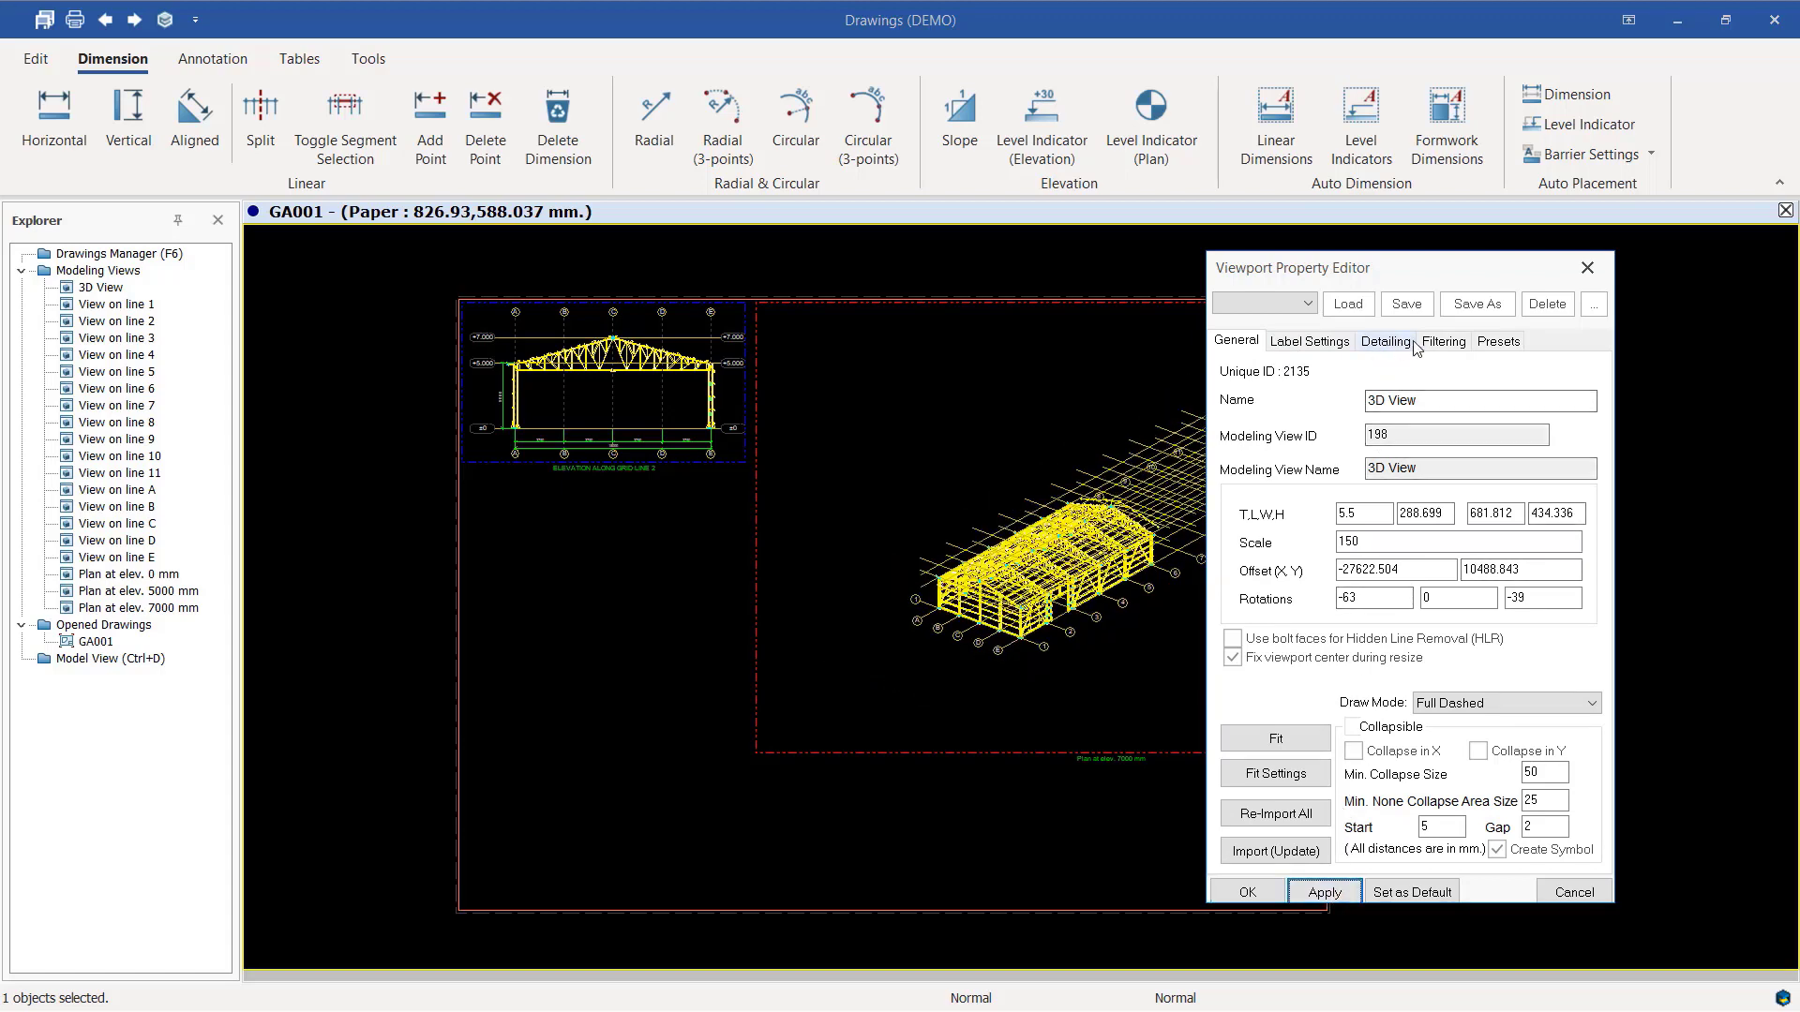
click(1444, 343)
click(1301, 516)
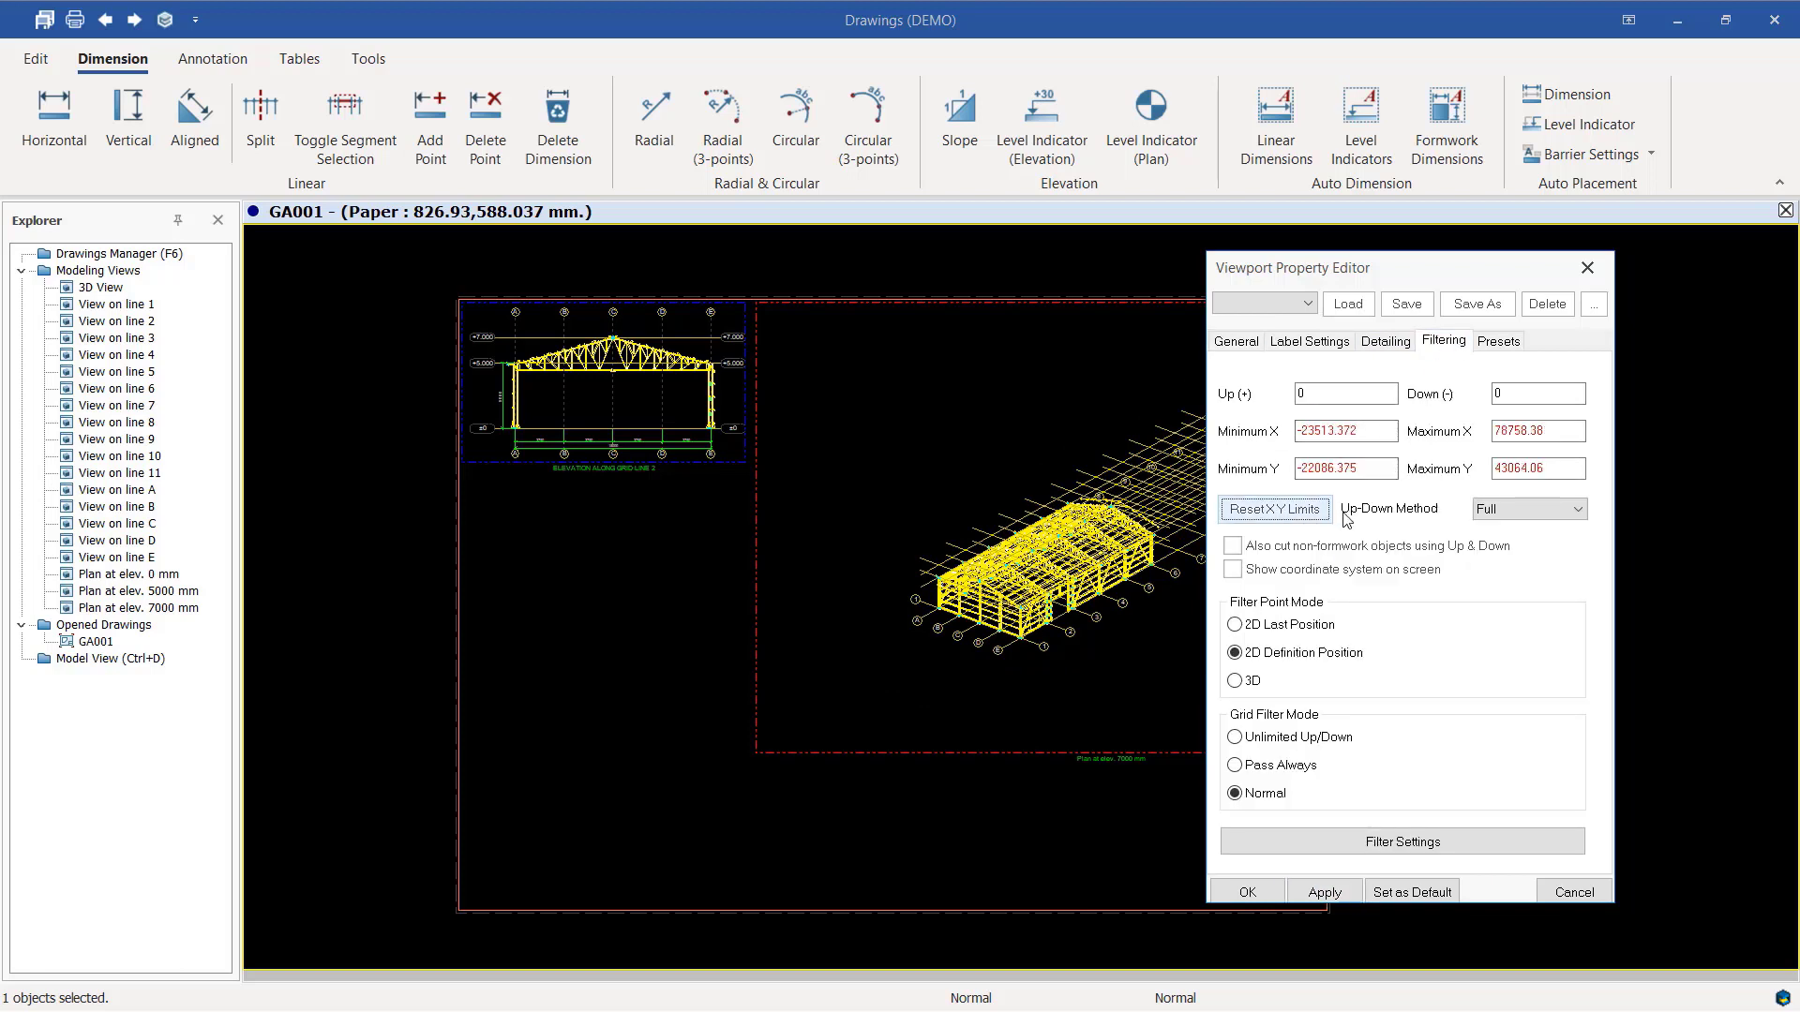
click(1324, 894)
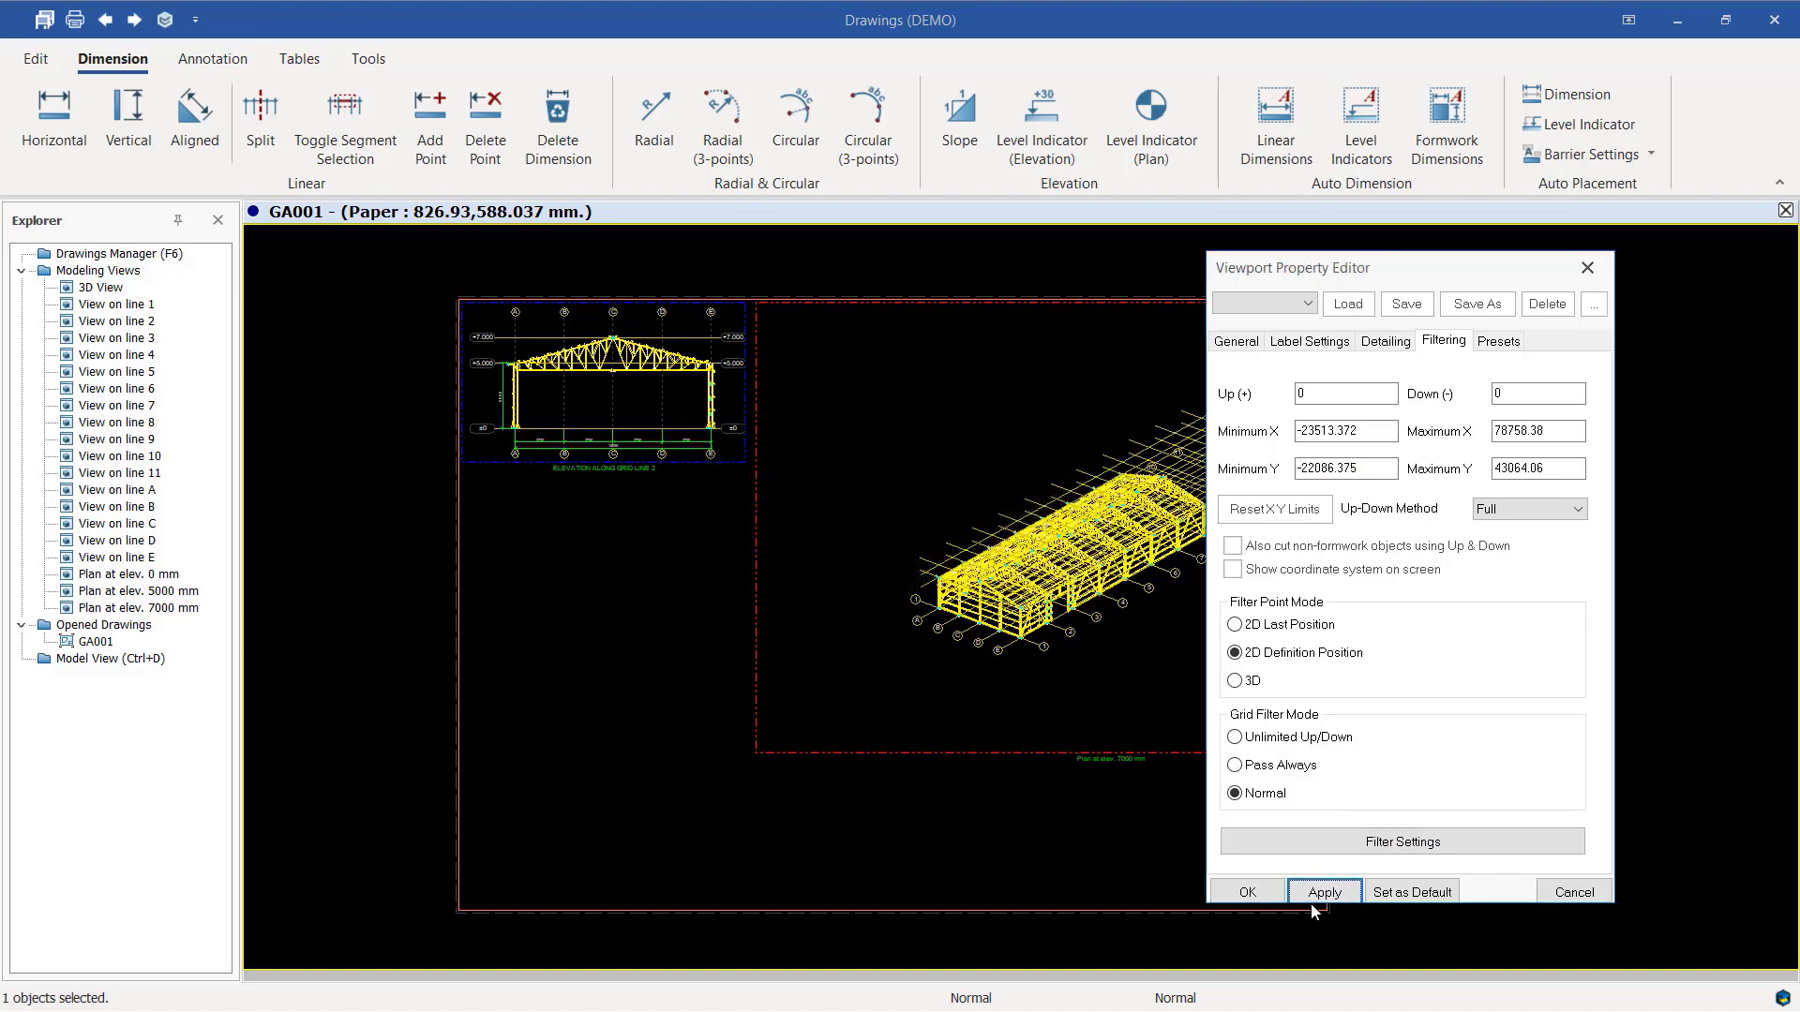
scroll(1132, 613, up, 5)
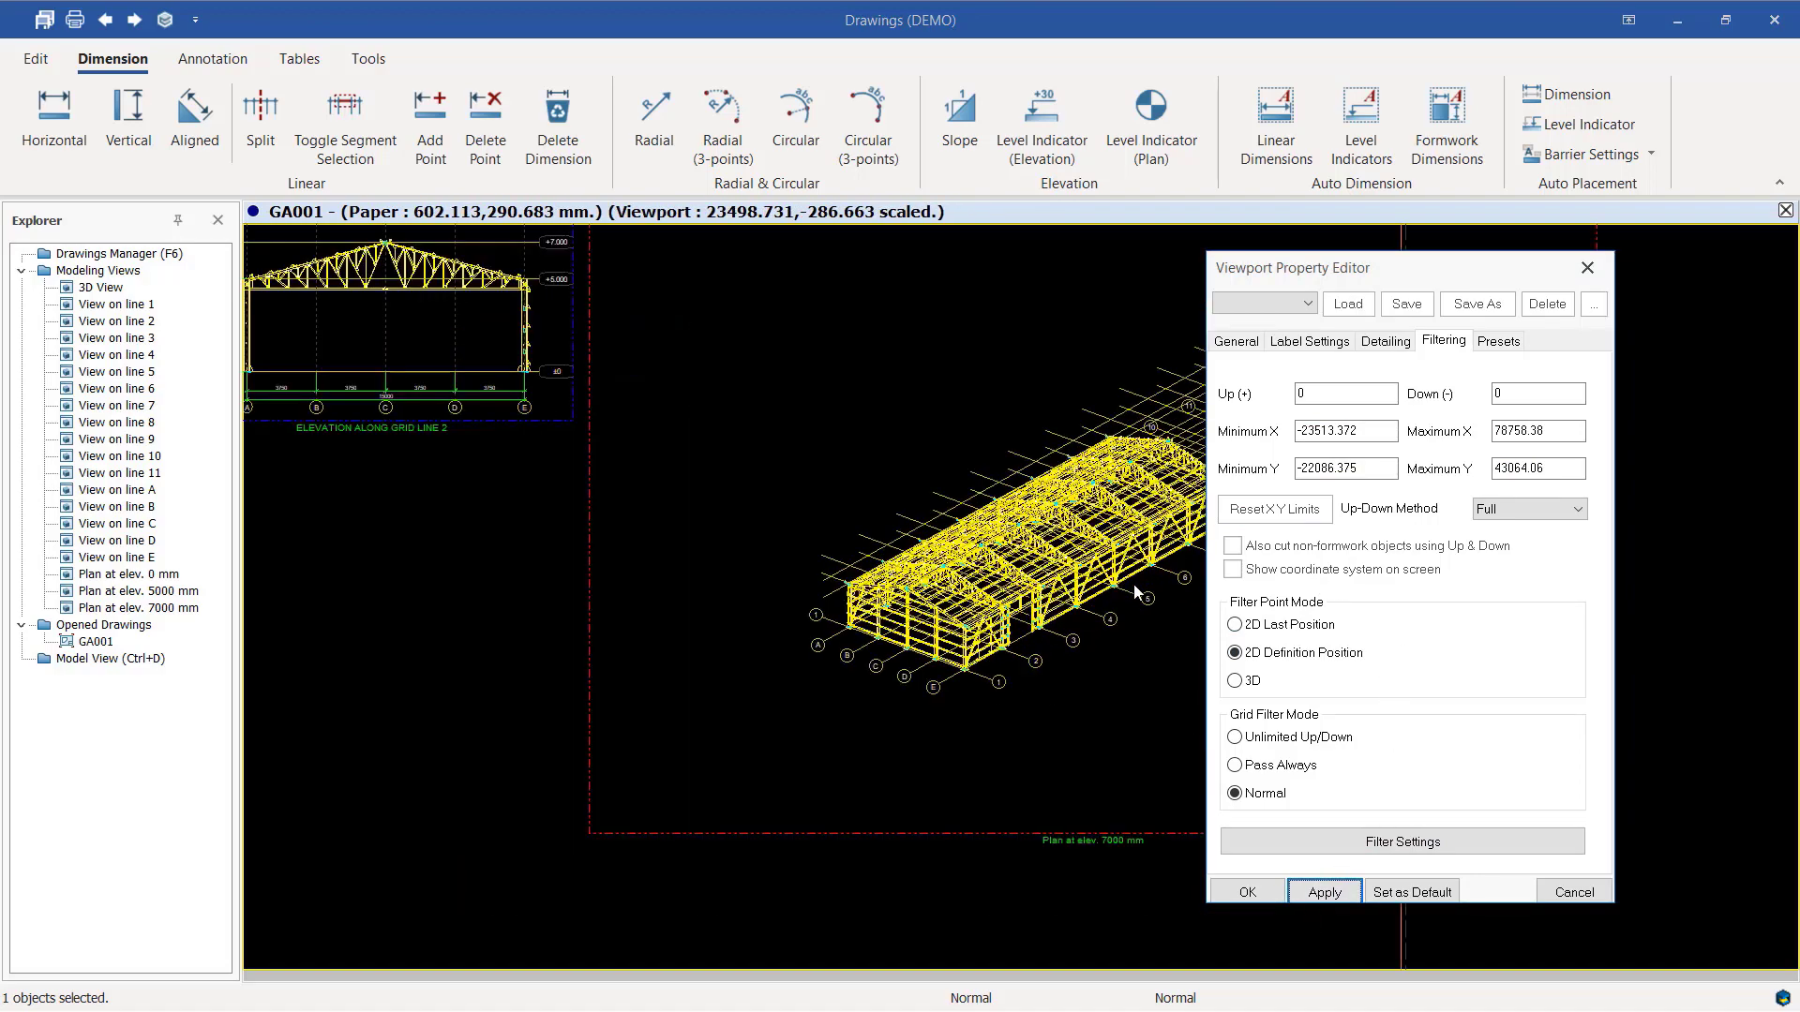
scroll(1133, 583, up, 5)
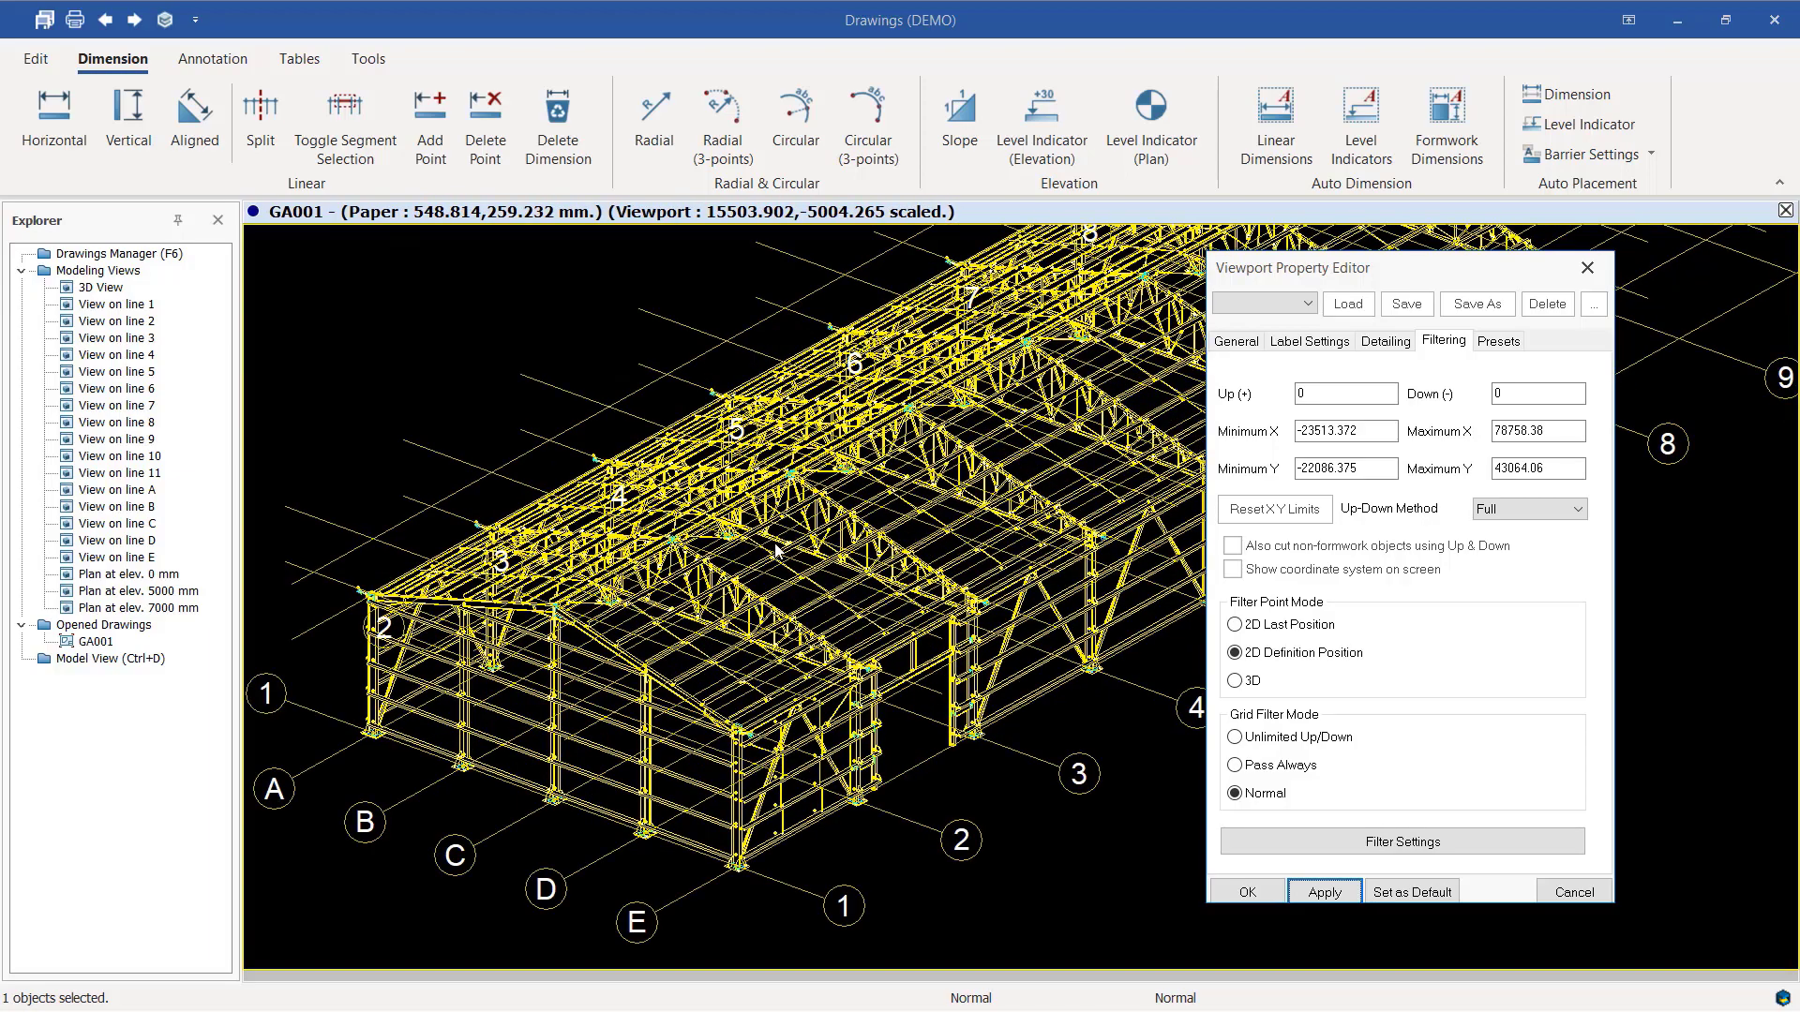
scroll(811, 540, down, 5)
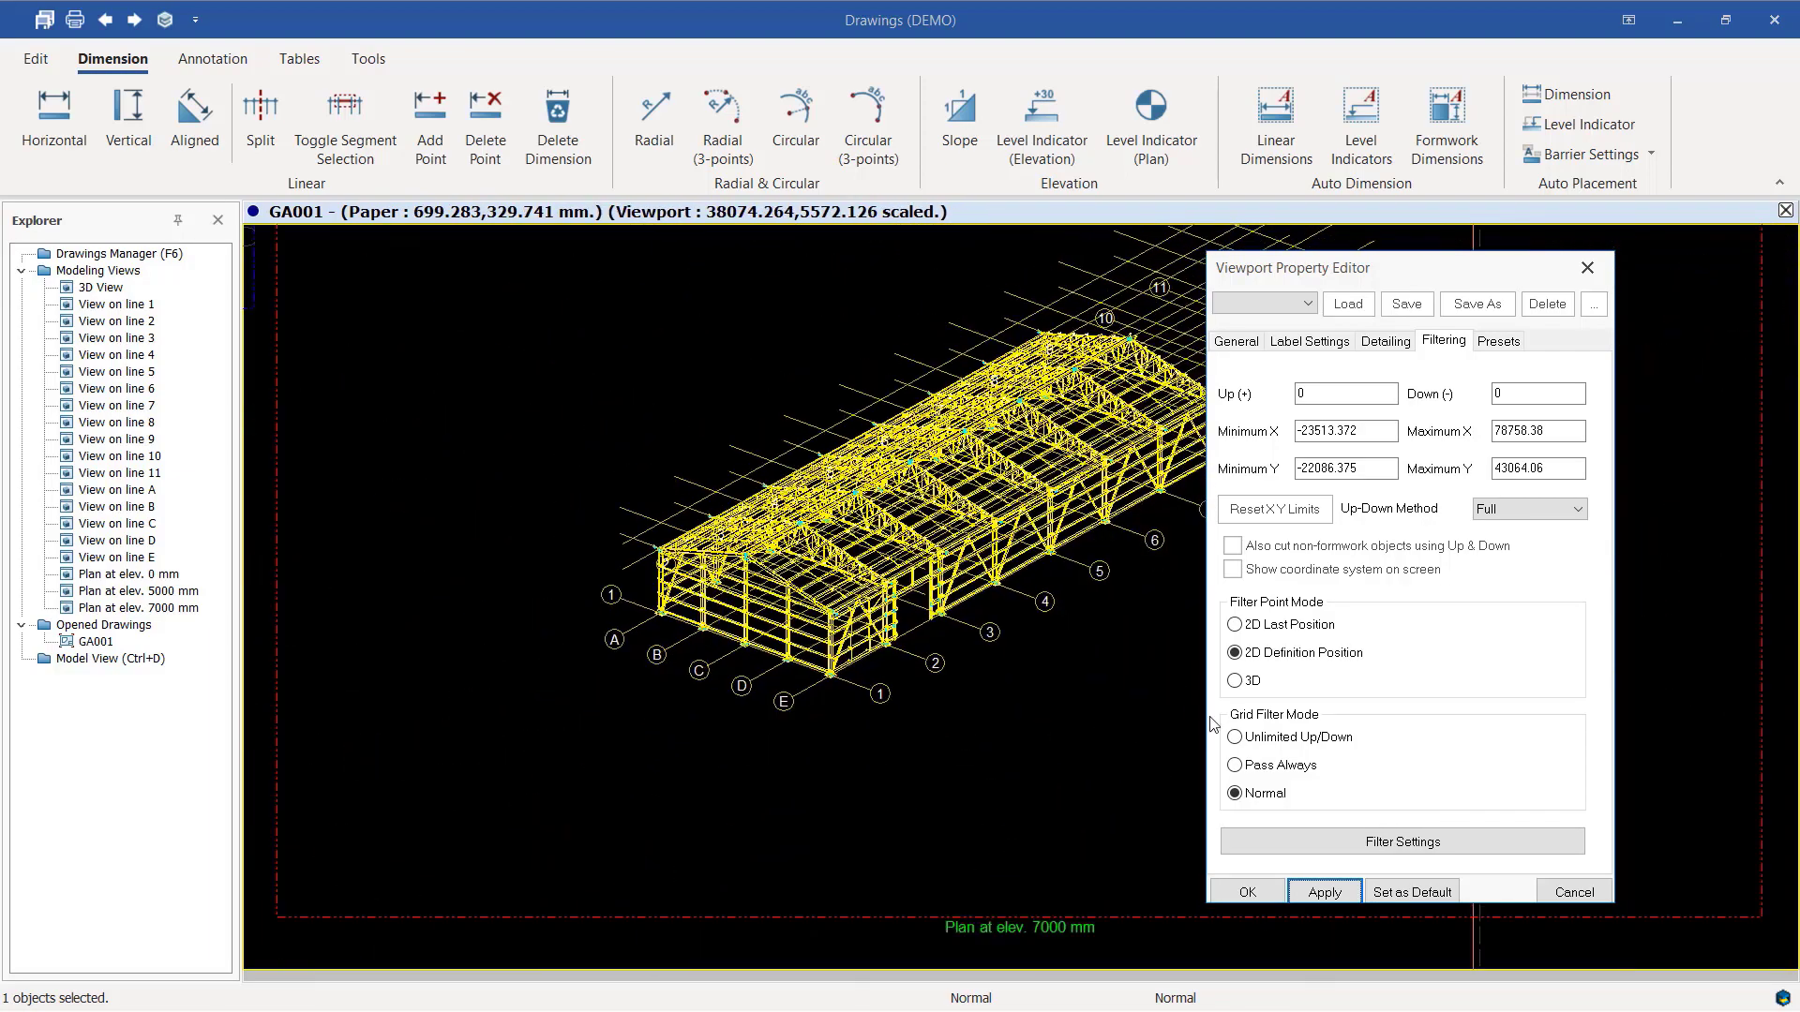
scroll(1112, 724, down, 4)
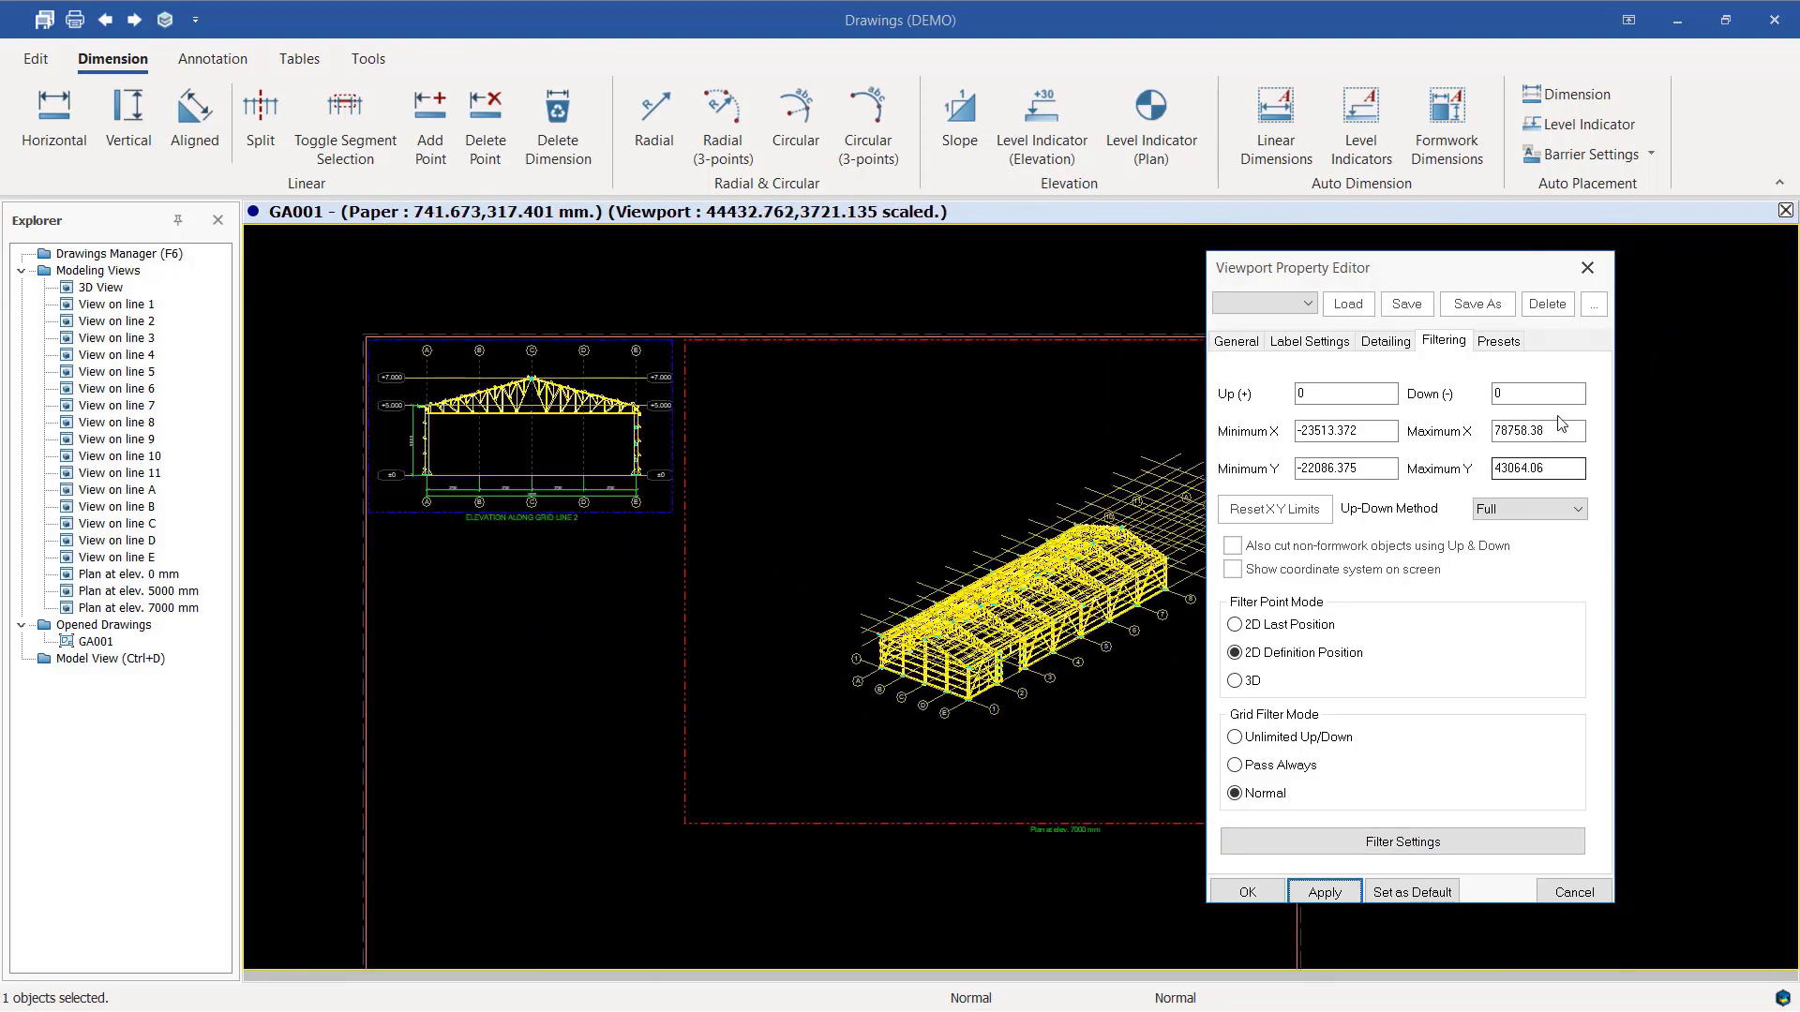
click(1597, 270)
scroll(1358, 519, down, 1)
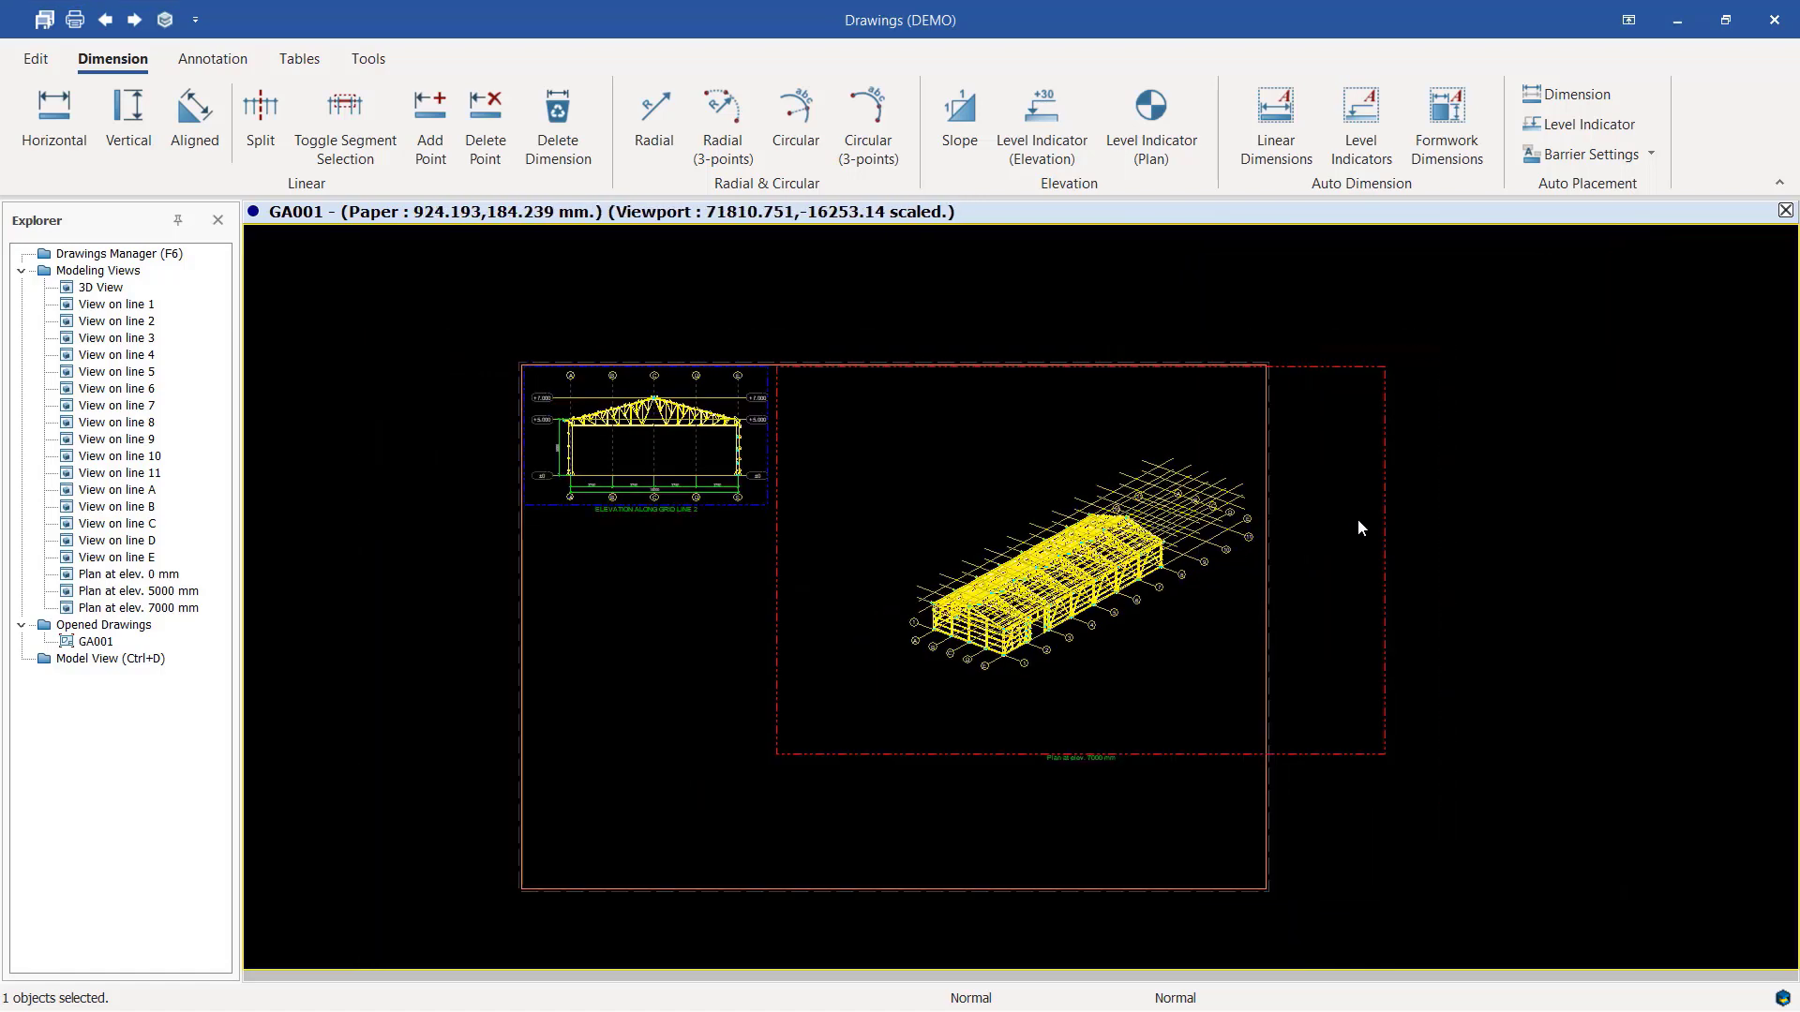
Fit the 3D View viewport's frame to its contents and accept the viewport properties.
double_click(1384, 484)
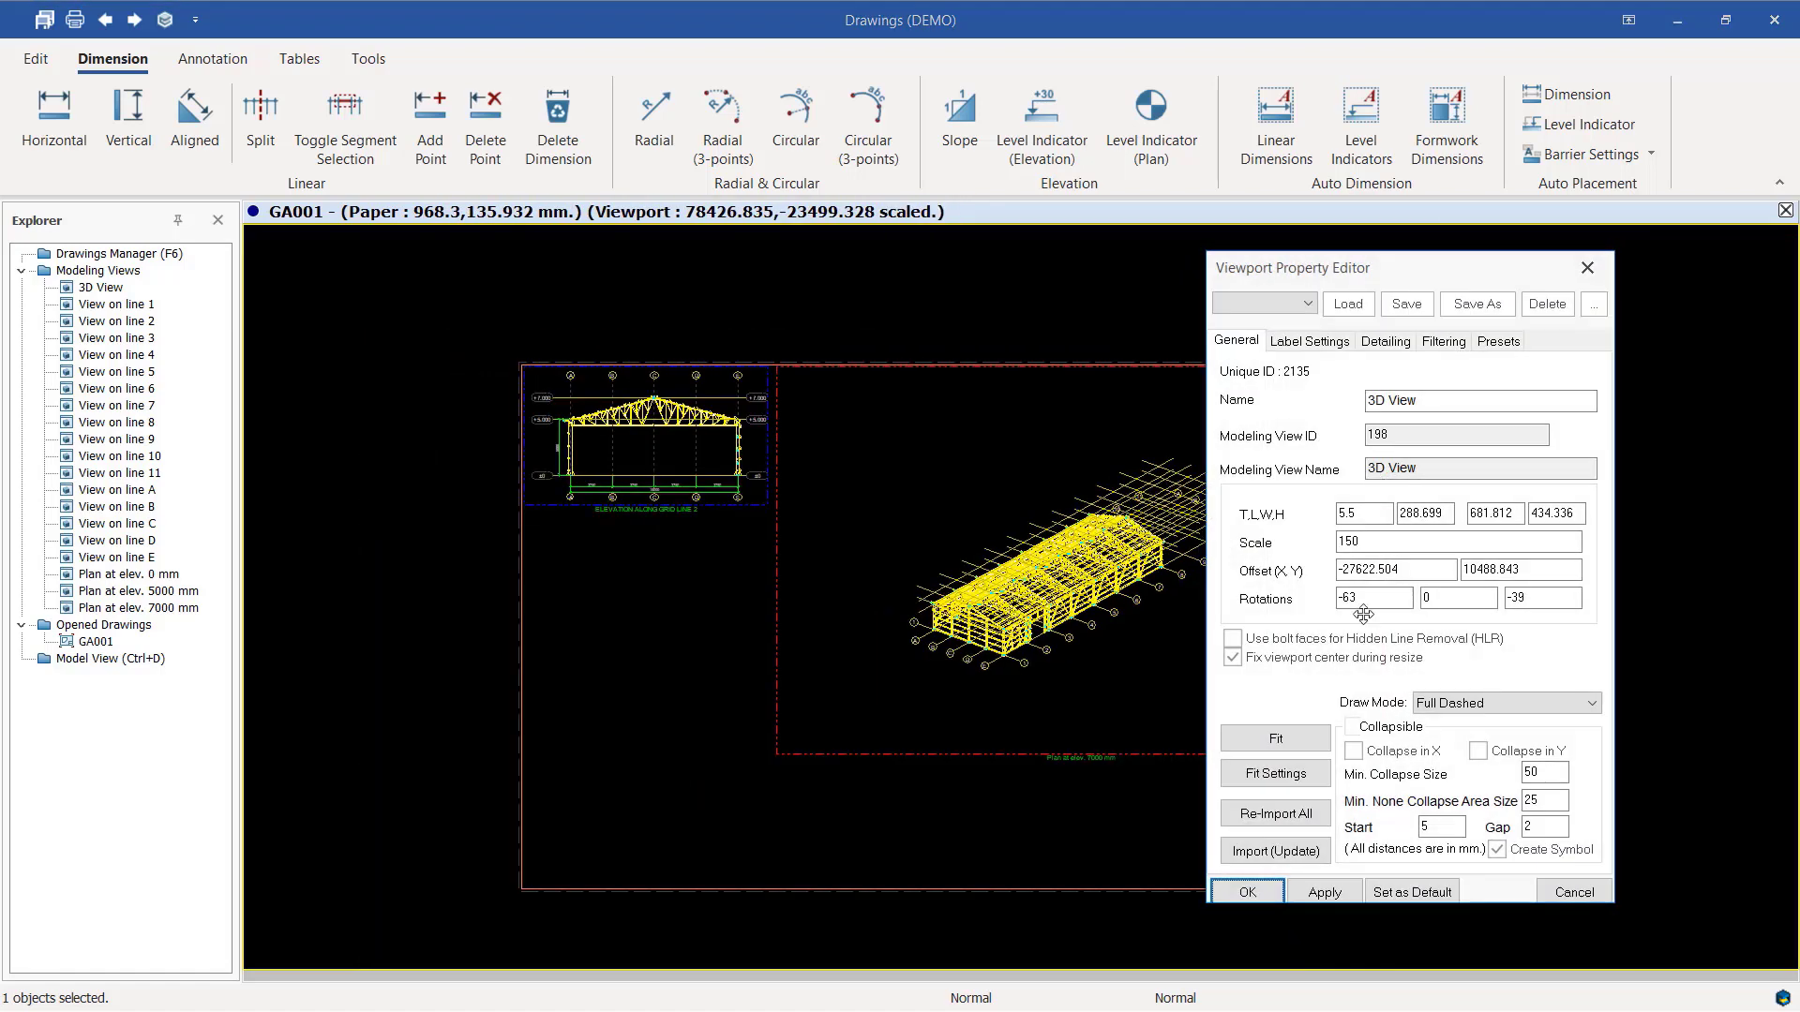
click(1282, 738)
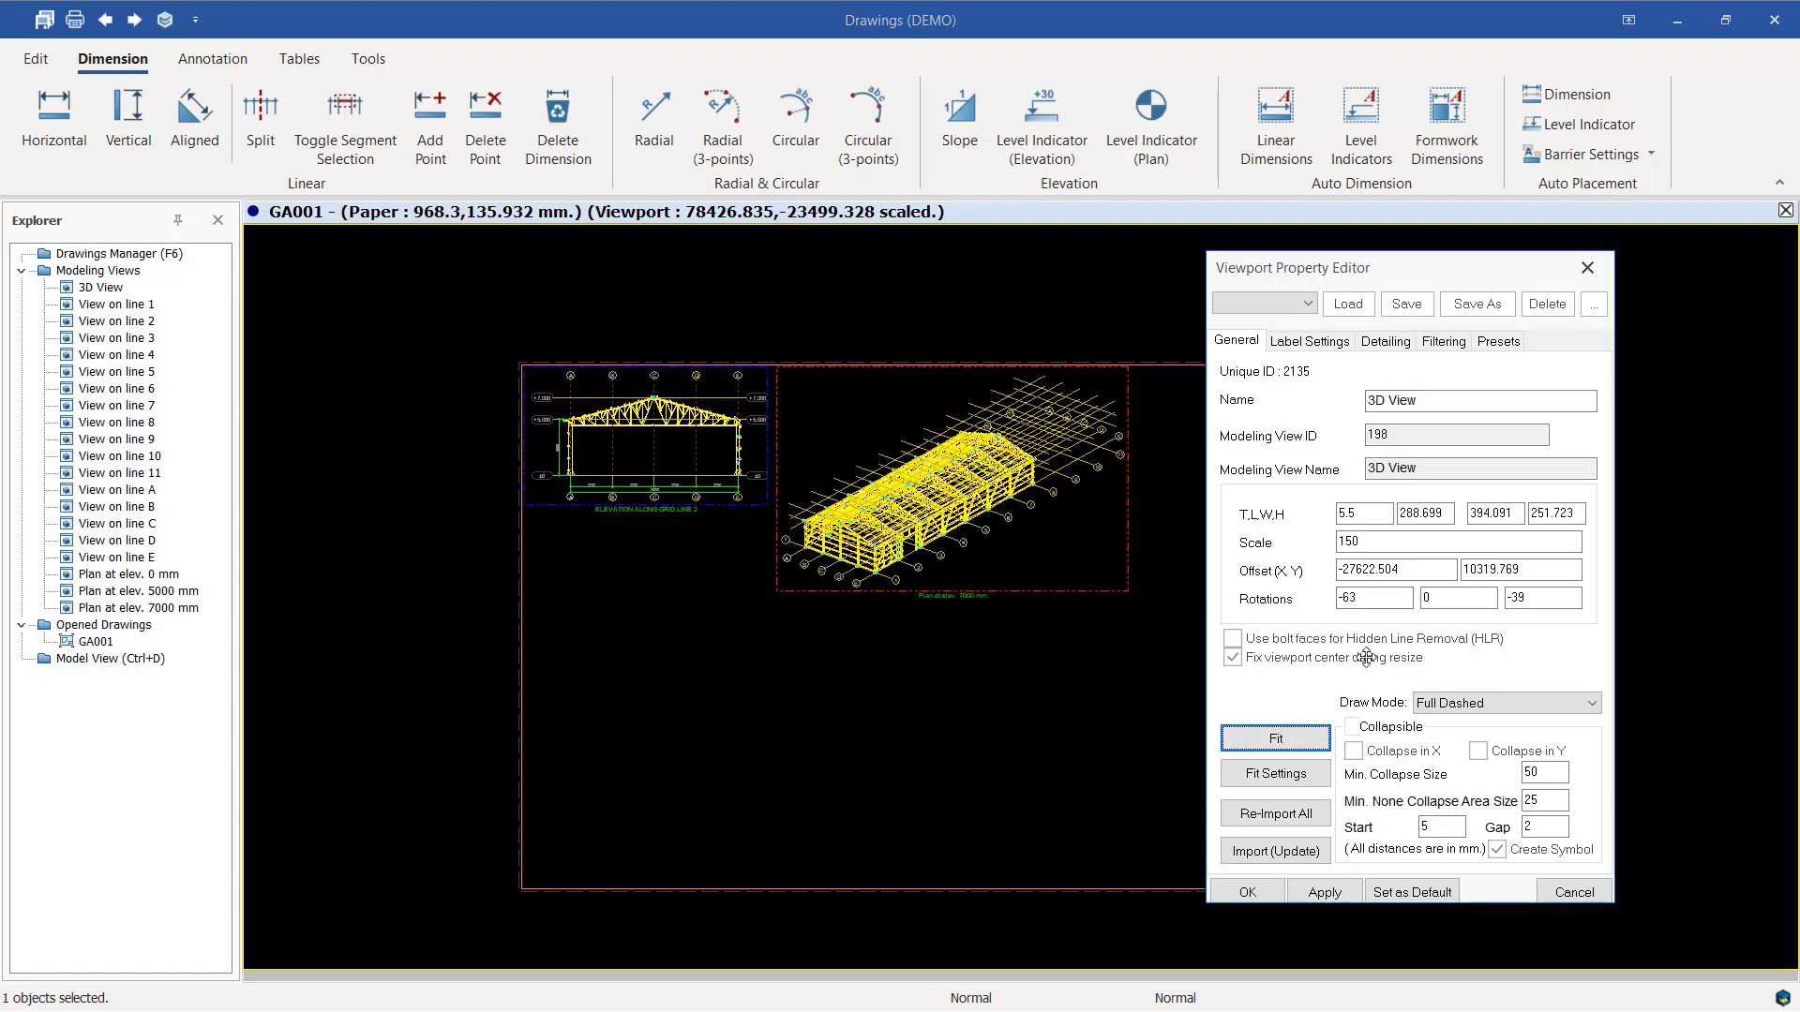
click(1253, 891)
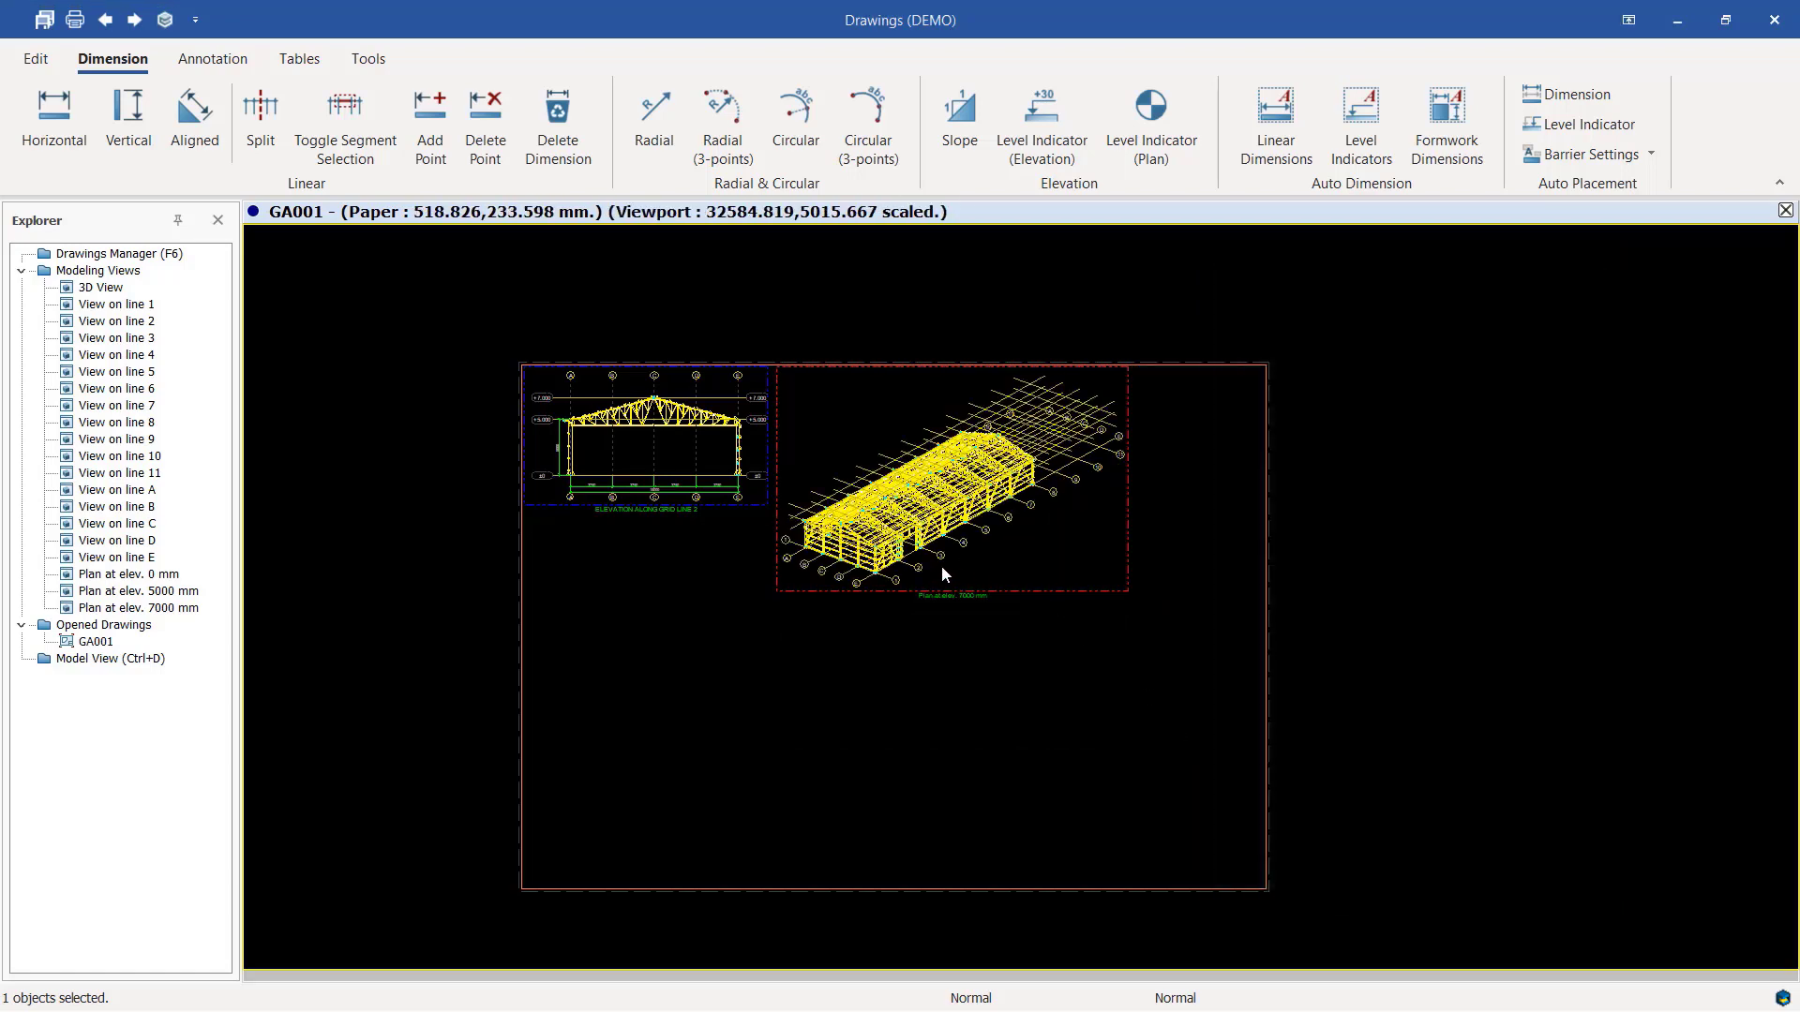
scroll(1031, 576, up, 3)
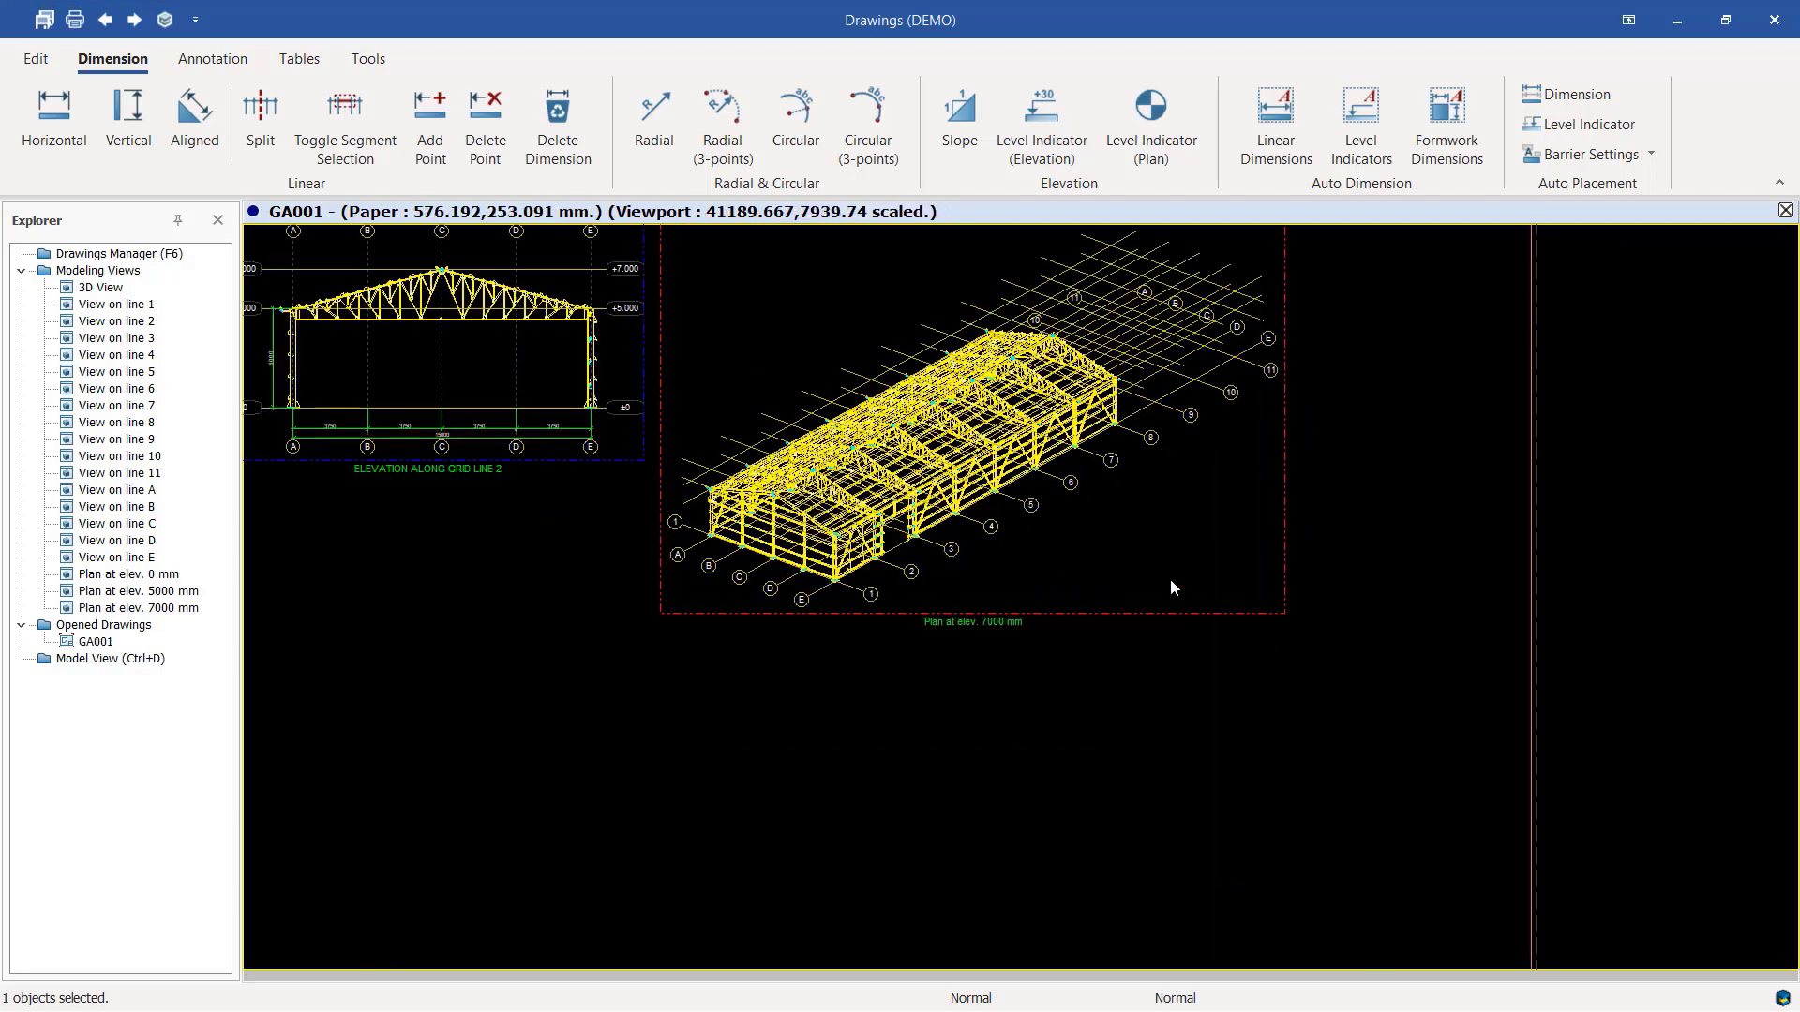
Set the 3D View viewport's scale to 200, reset and apply its XY filtering limits, and close the viewport properties.
double_click(1282, 437)
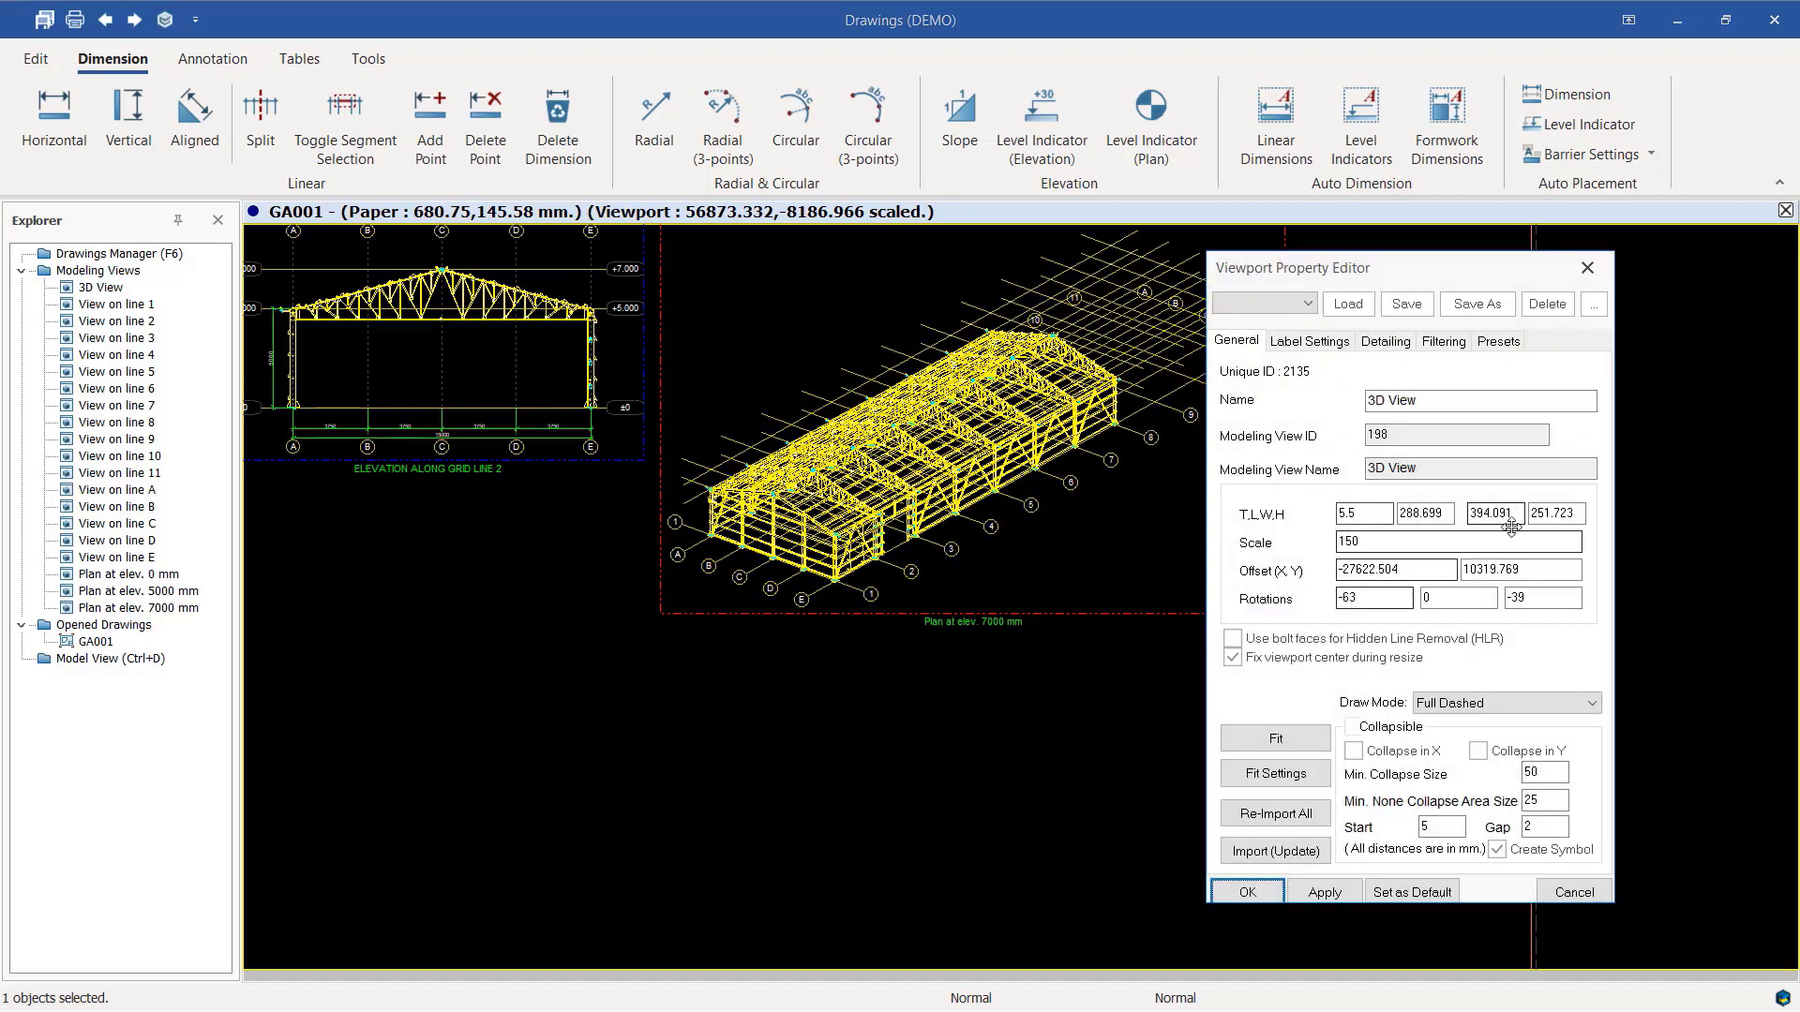
click(1368, 540)
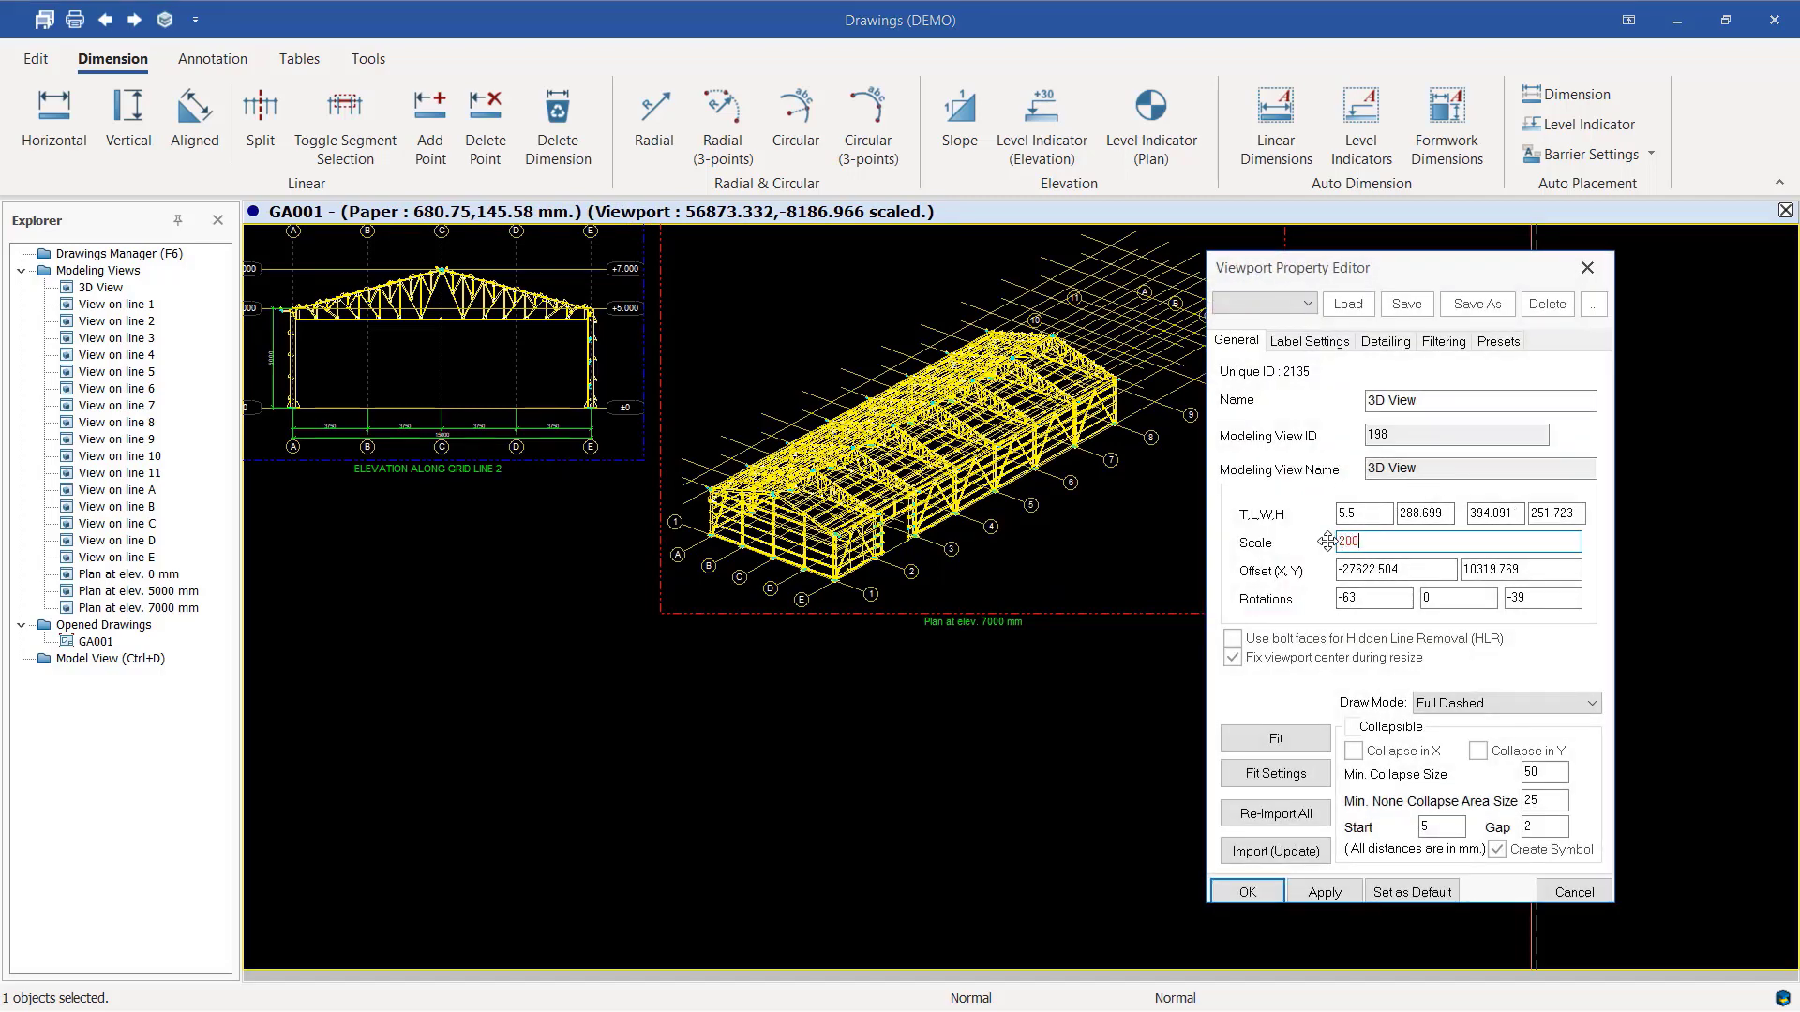
click(1320, 893)
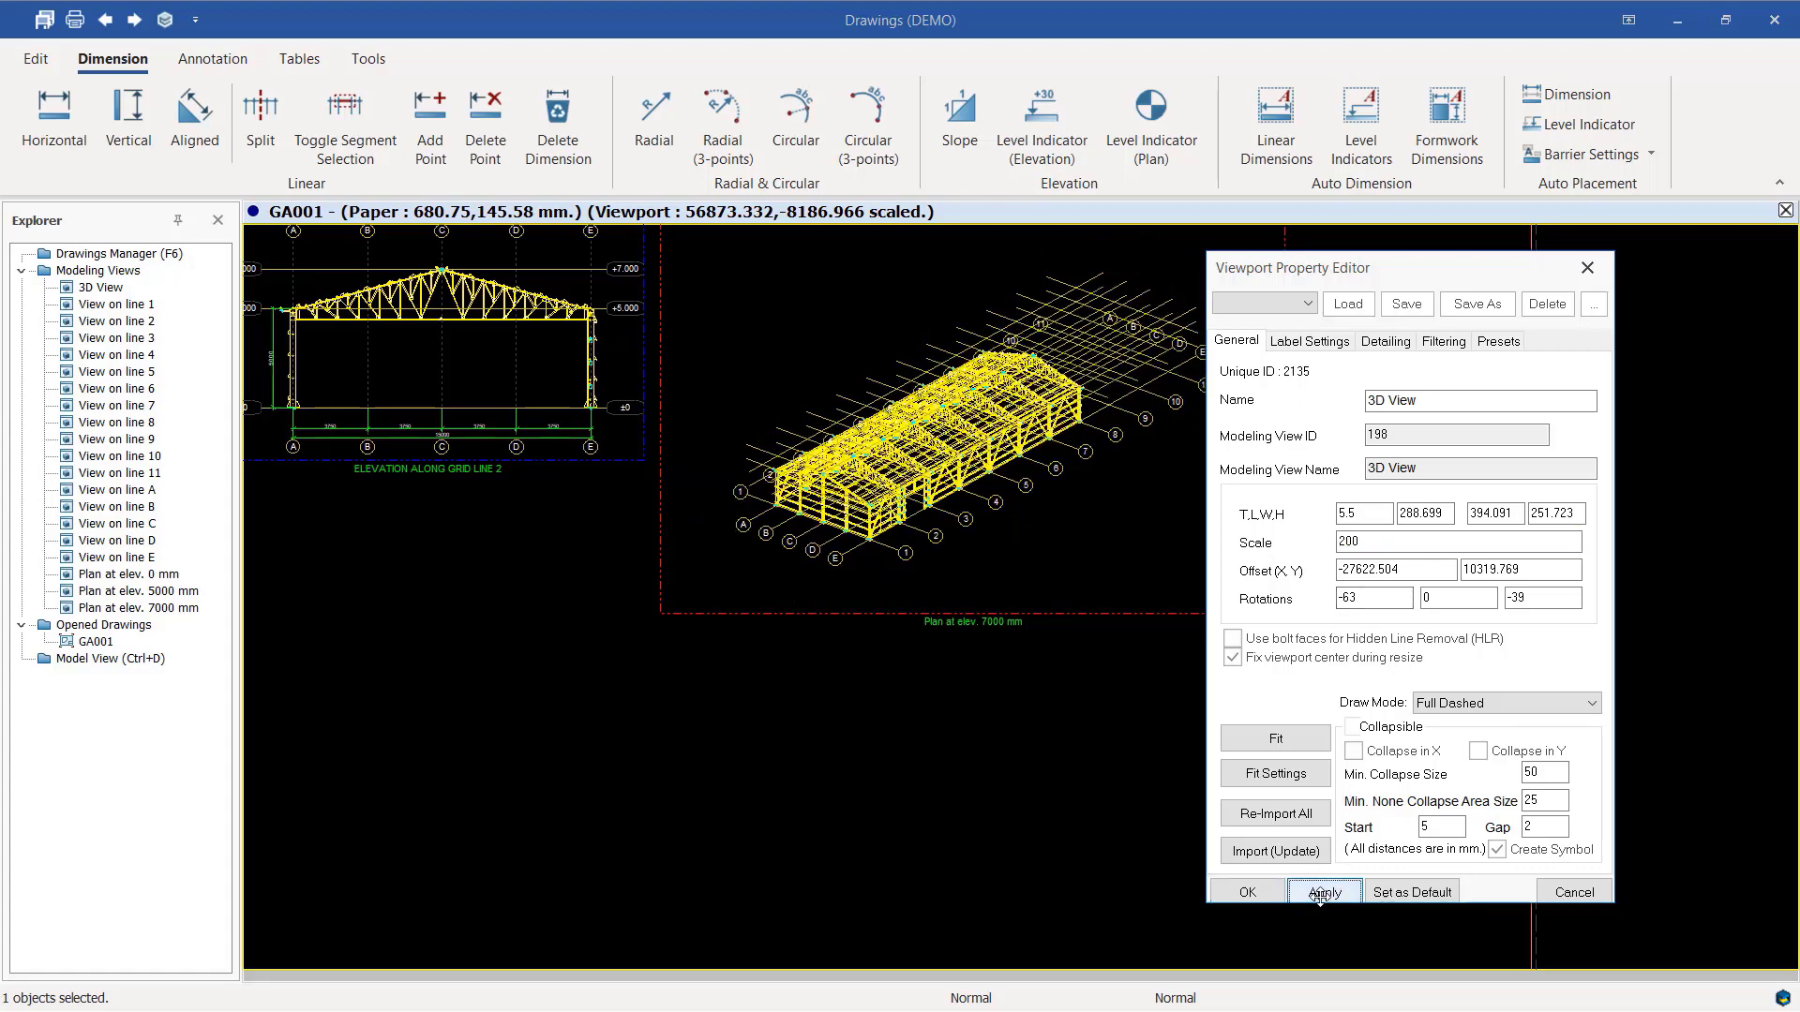
click(1443, 340)
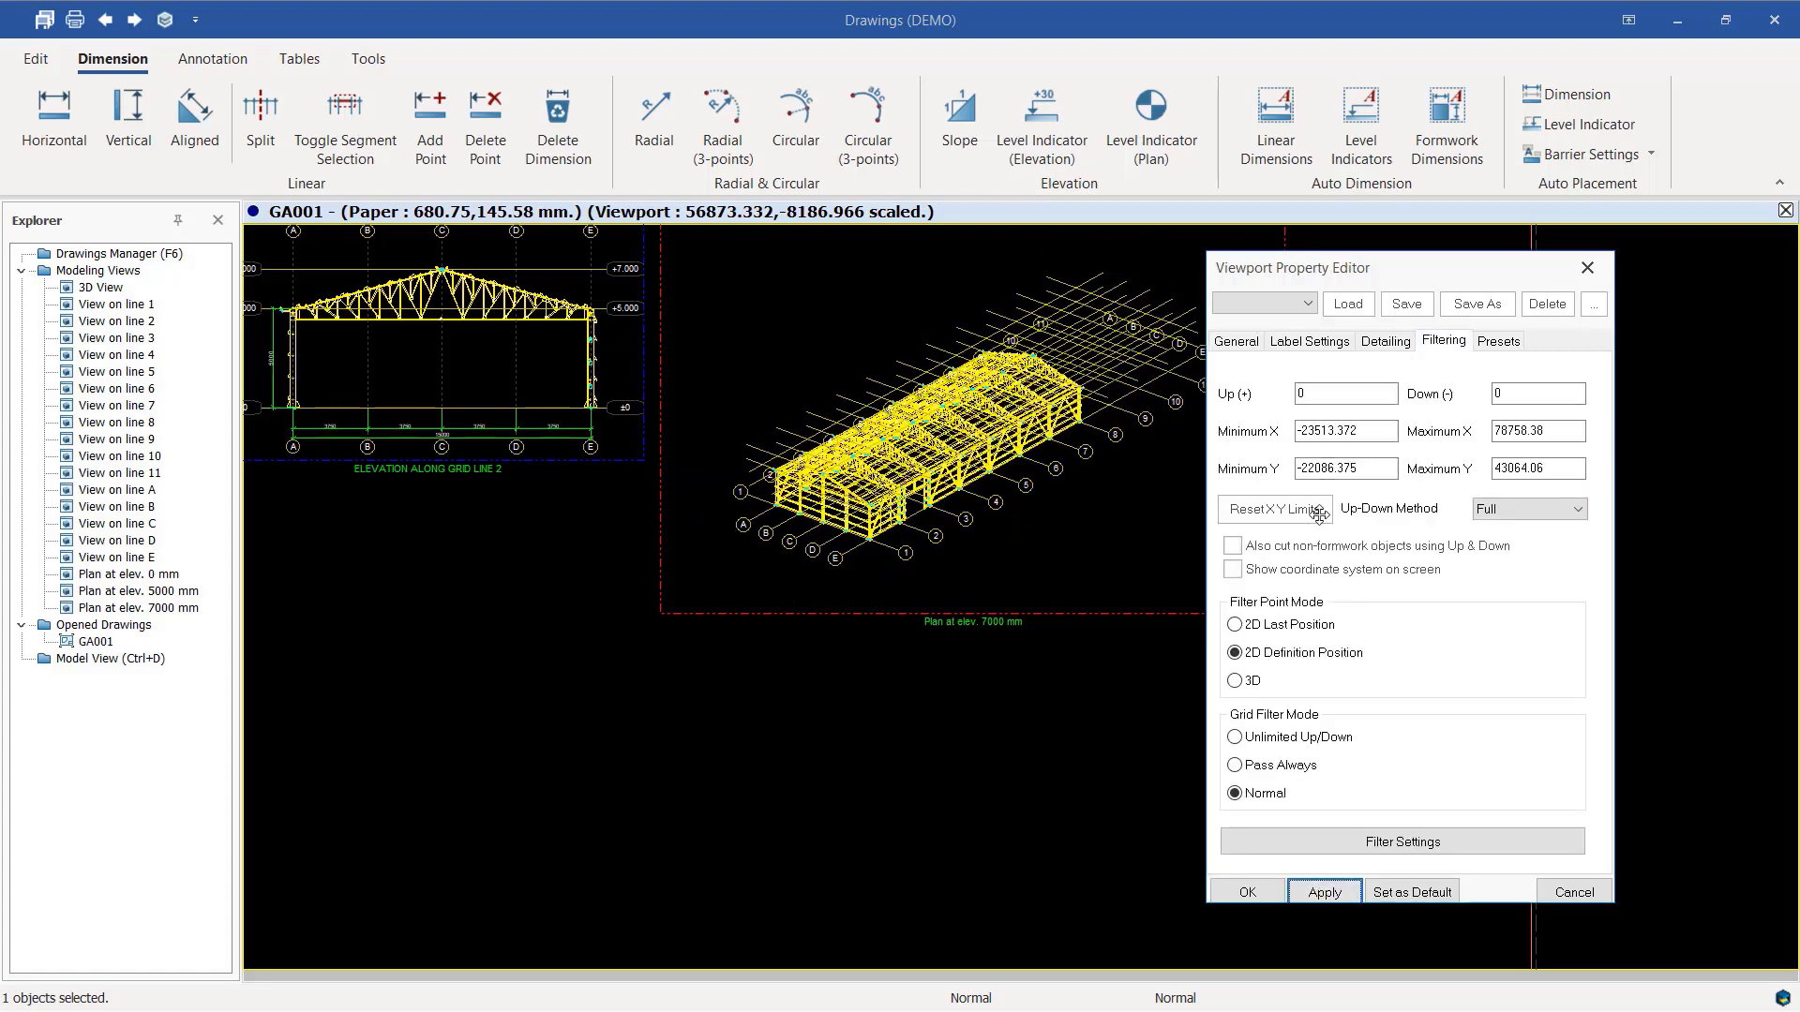
click(1291, 509)
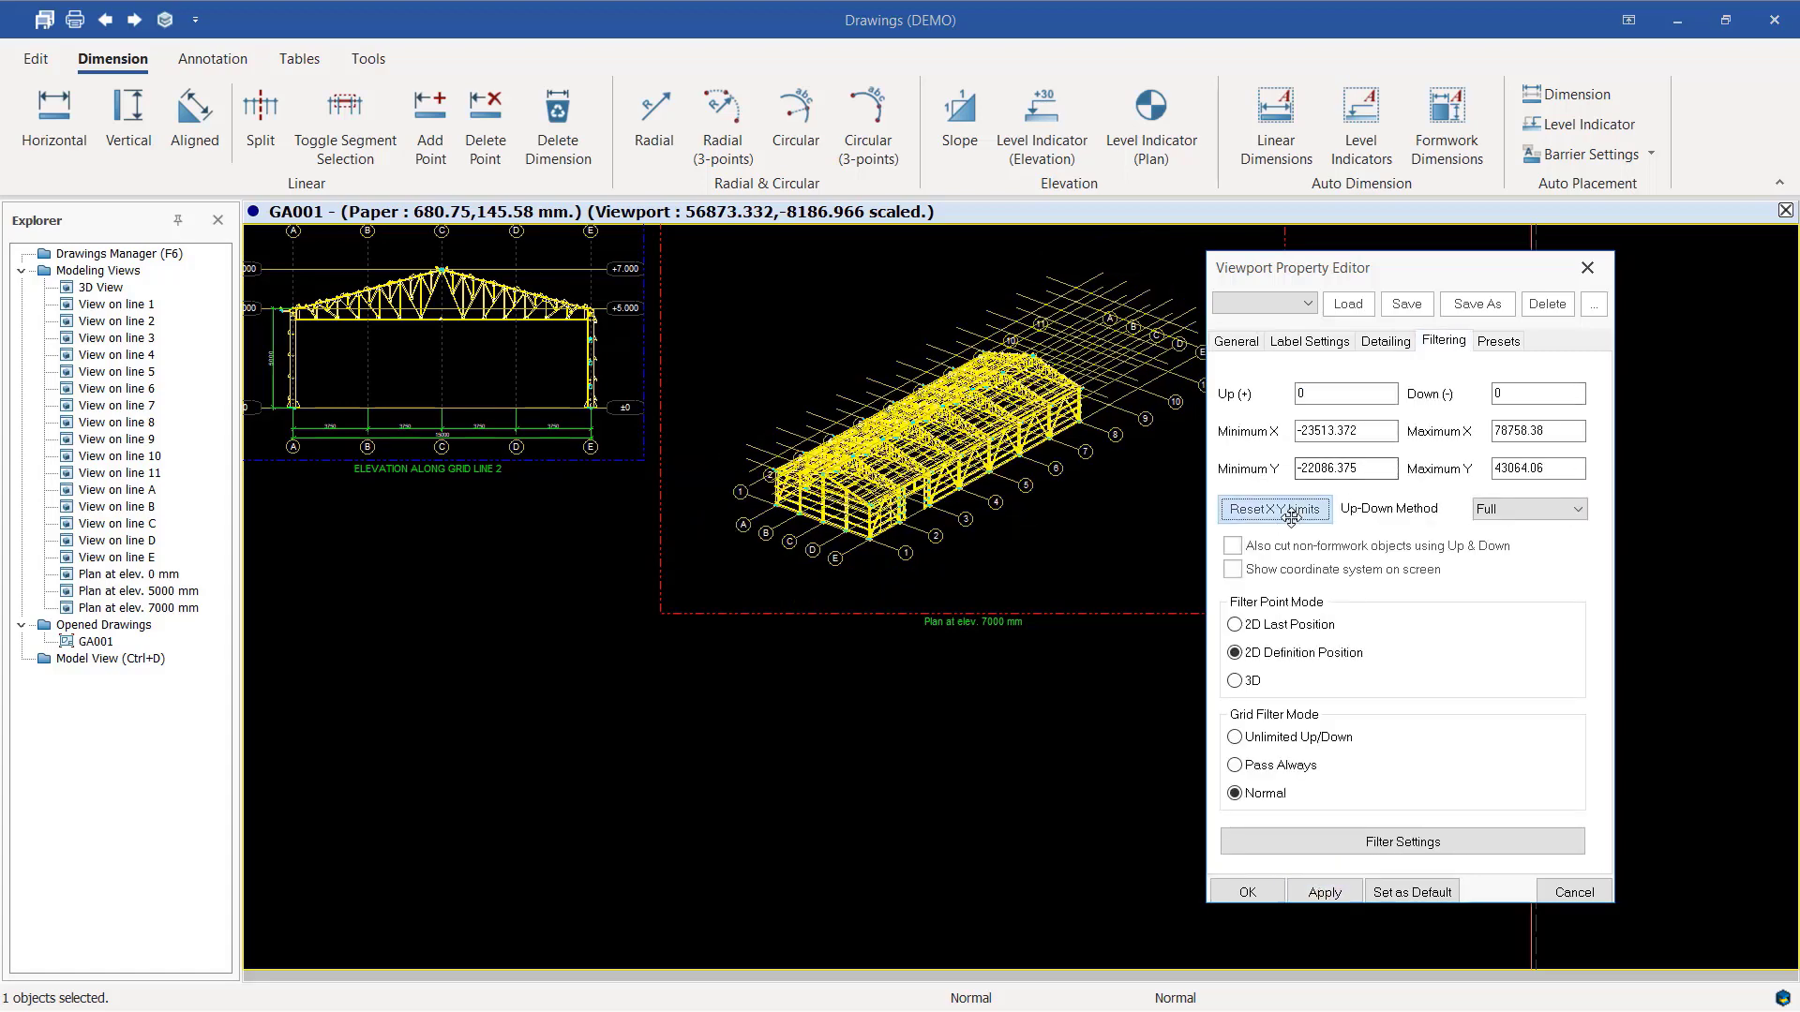
click(1326, 893)
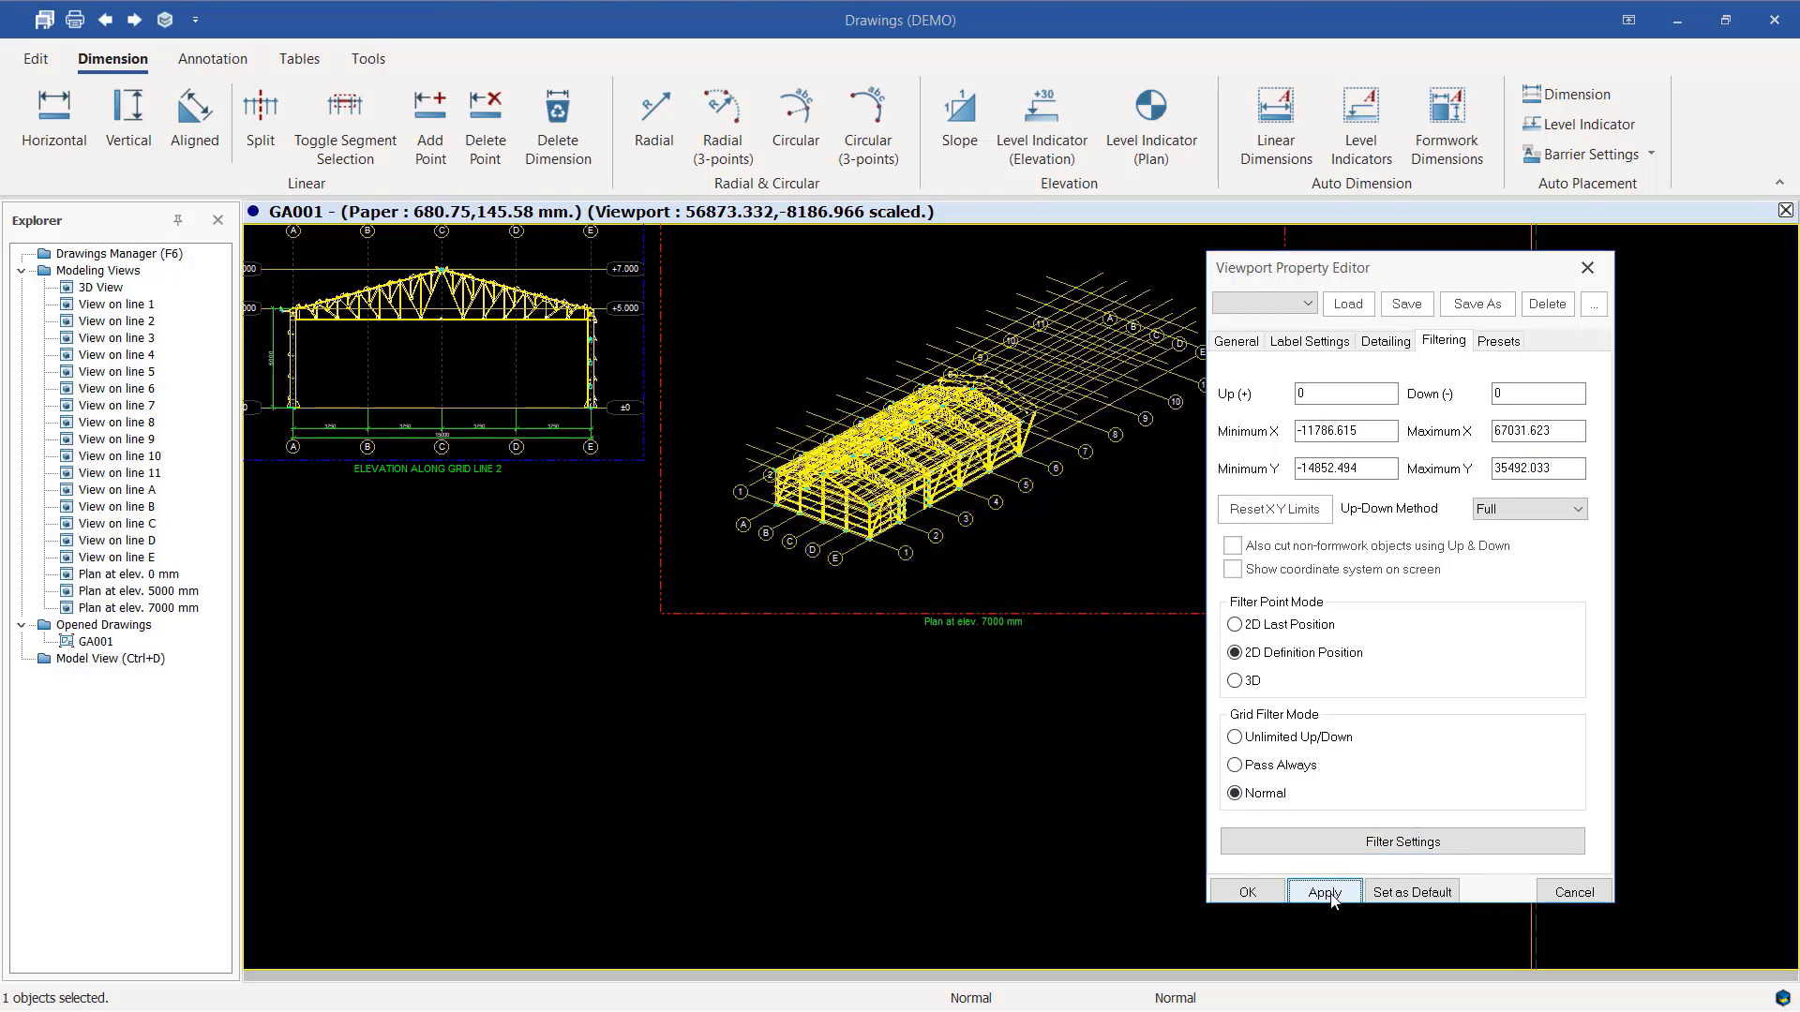
click(1587, 269)
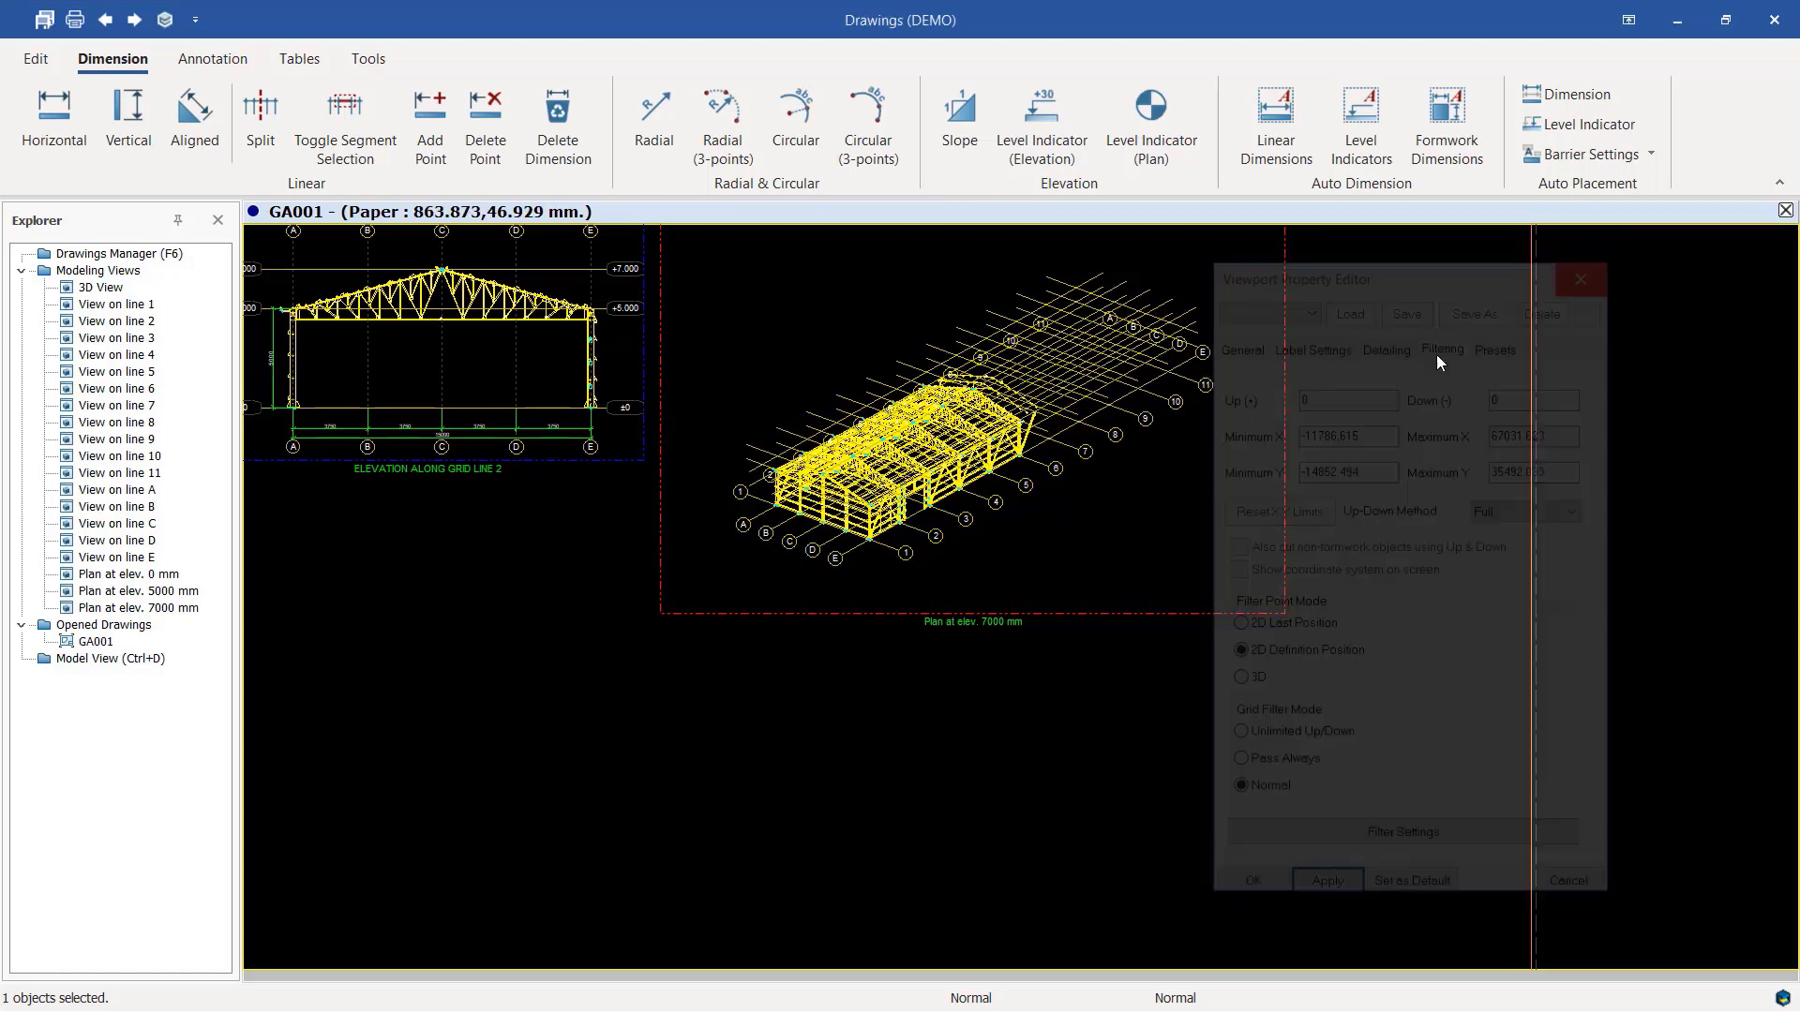
Delete the 3D View viewport from drawing GA001 and confirm the deletion.
right_click(1282, 439)
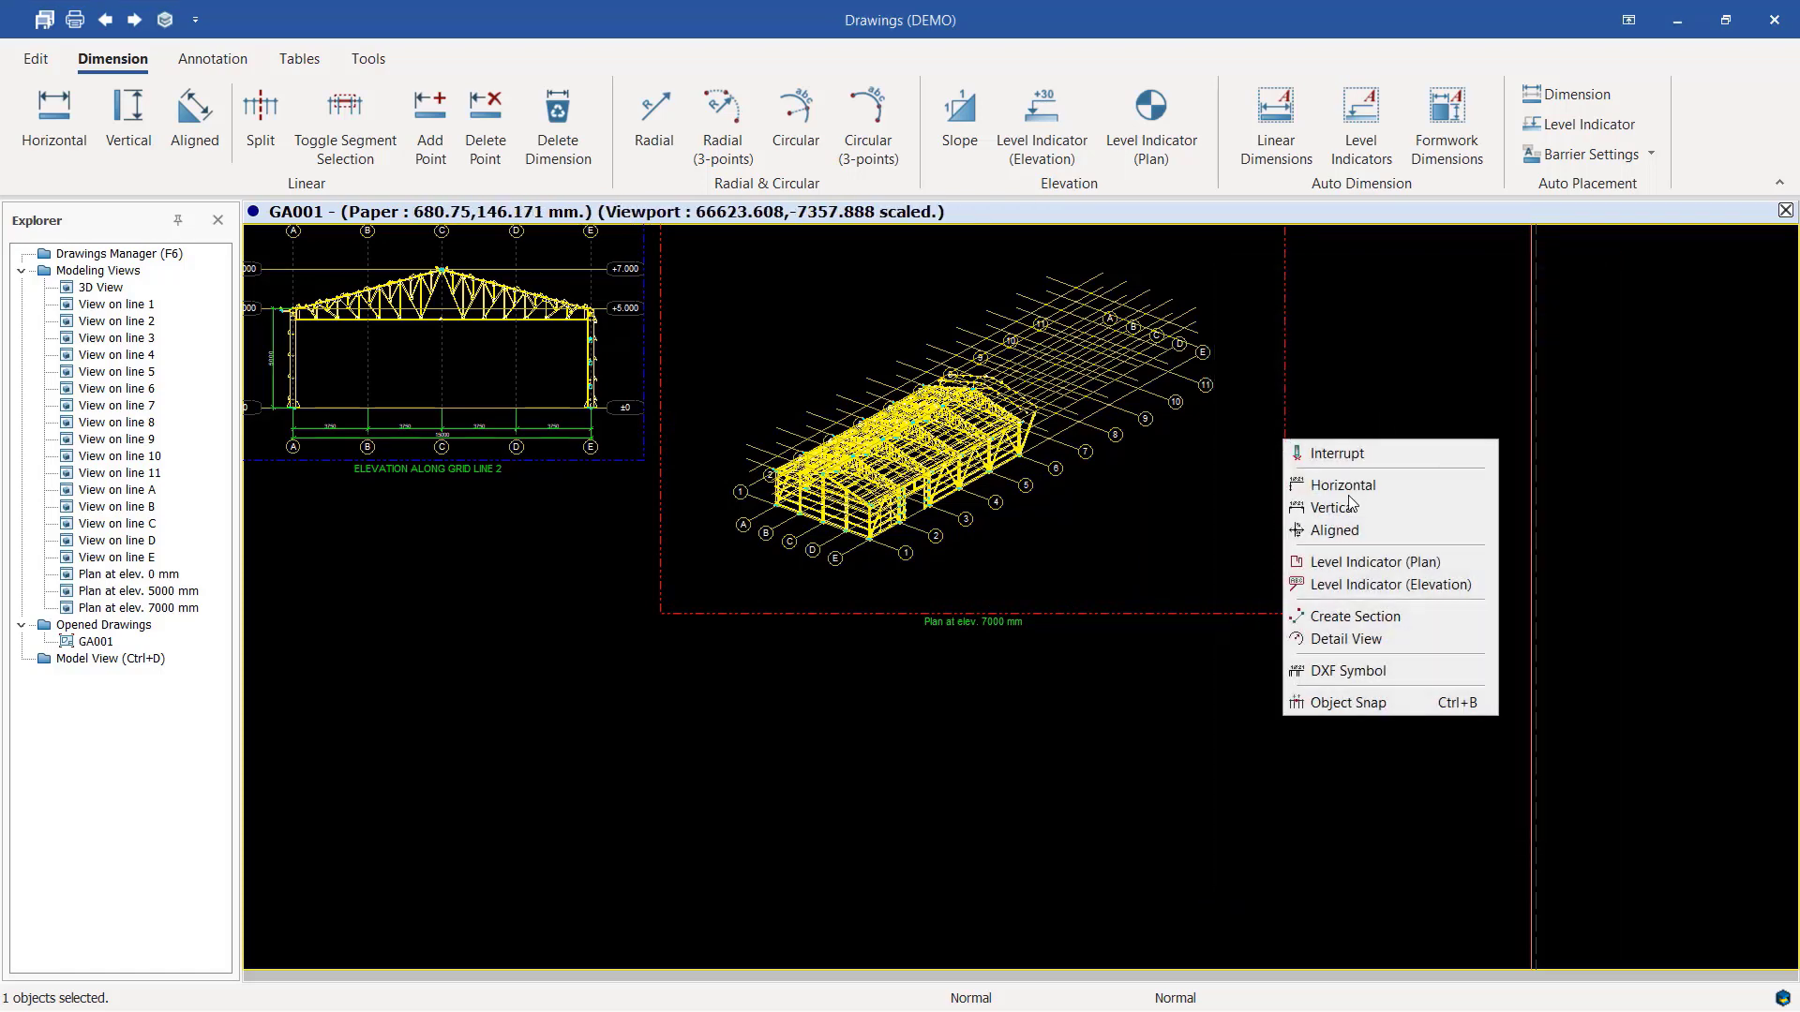
key(Escape)
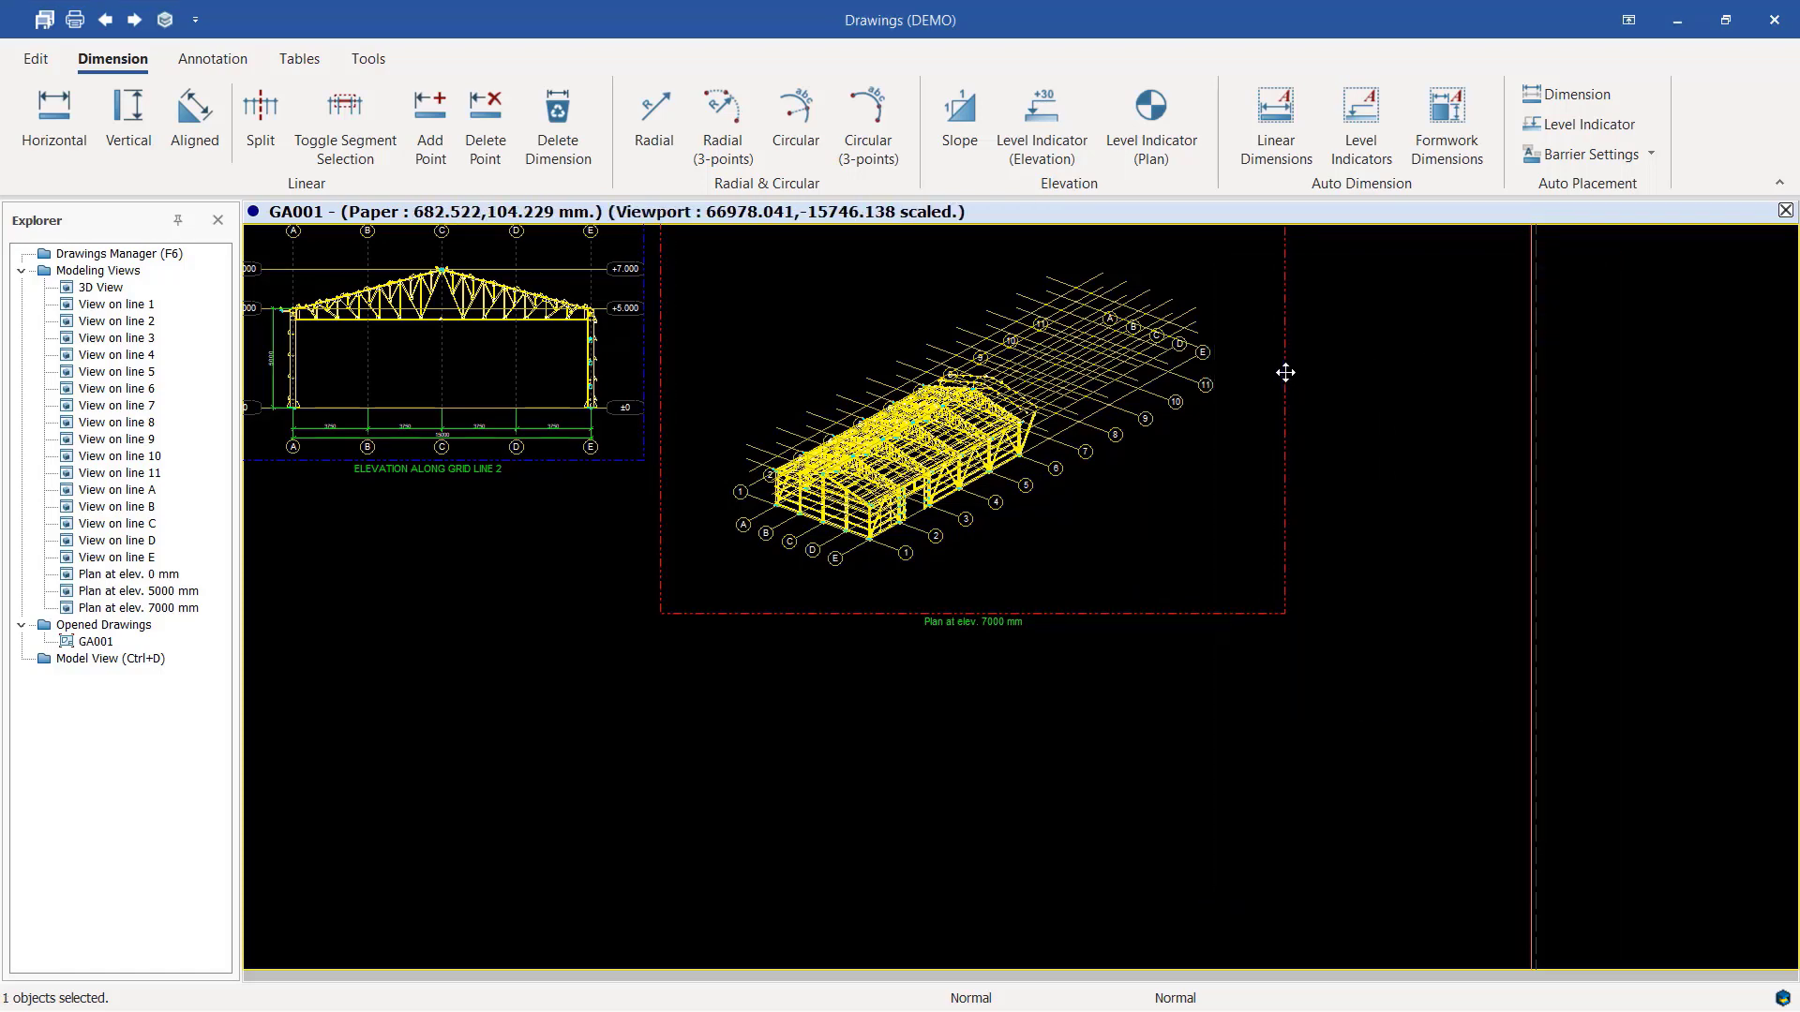
key(Delete)
click(808, 600)
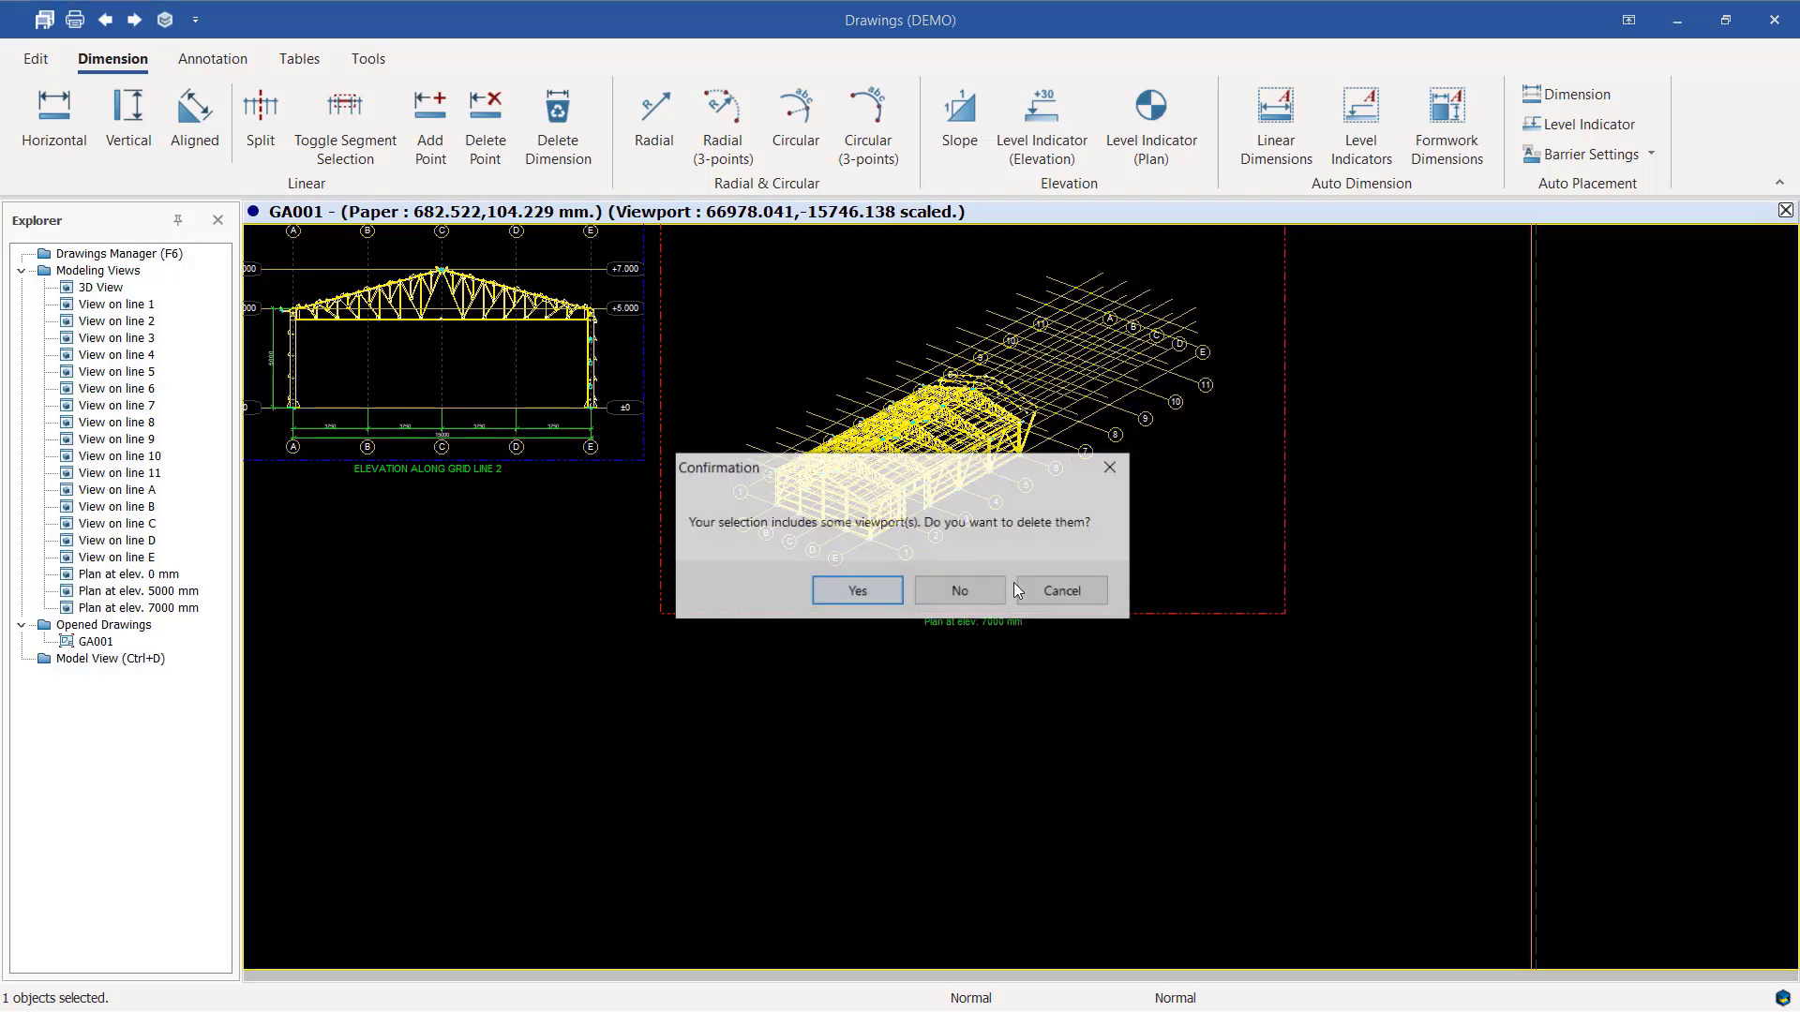
click(851, 591)
scroll(1199, 507, down, 3)
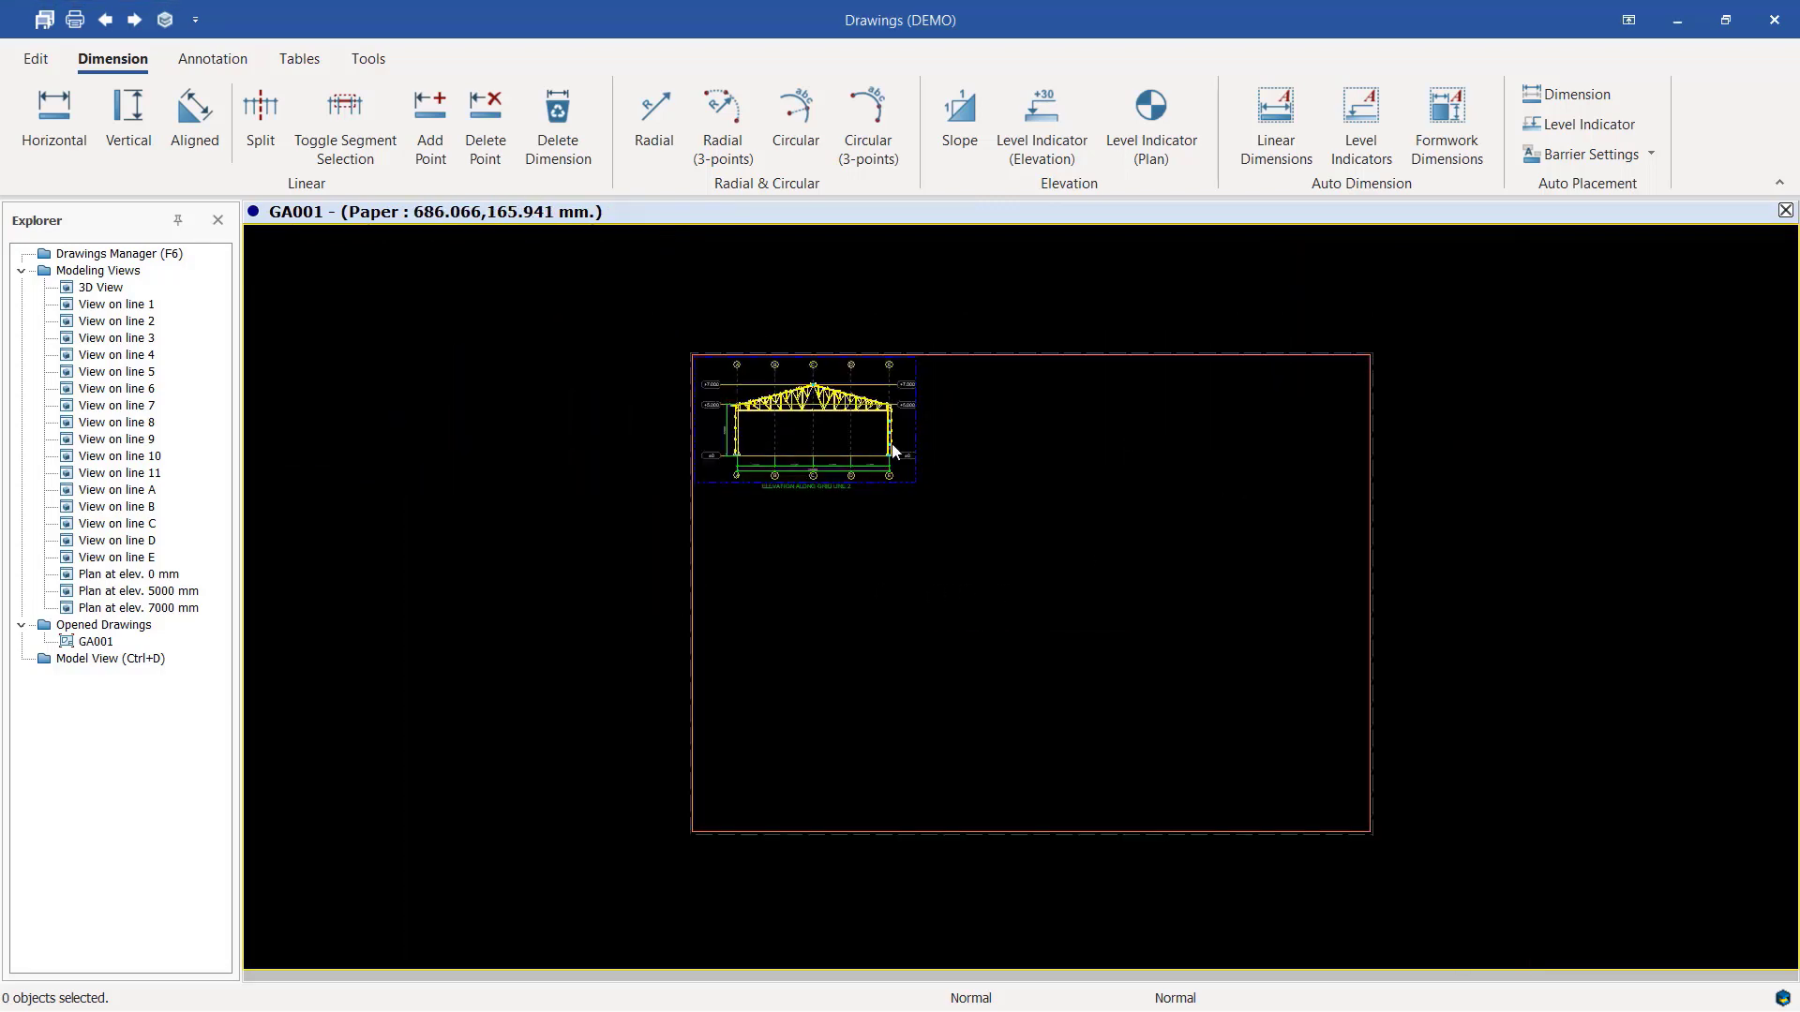
scroll(794, 418, up, 3)
scroll(1200, 510, down, 1)
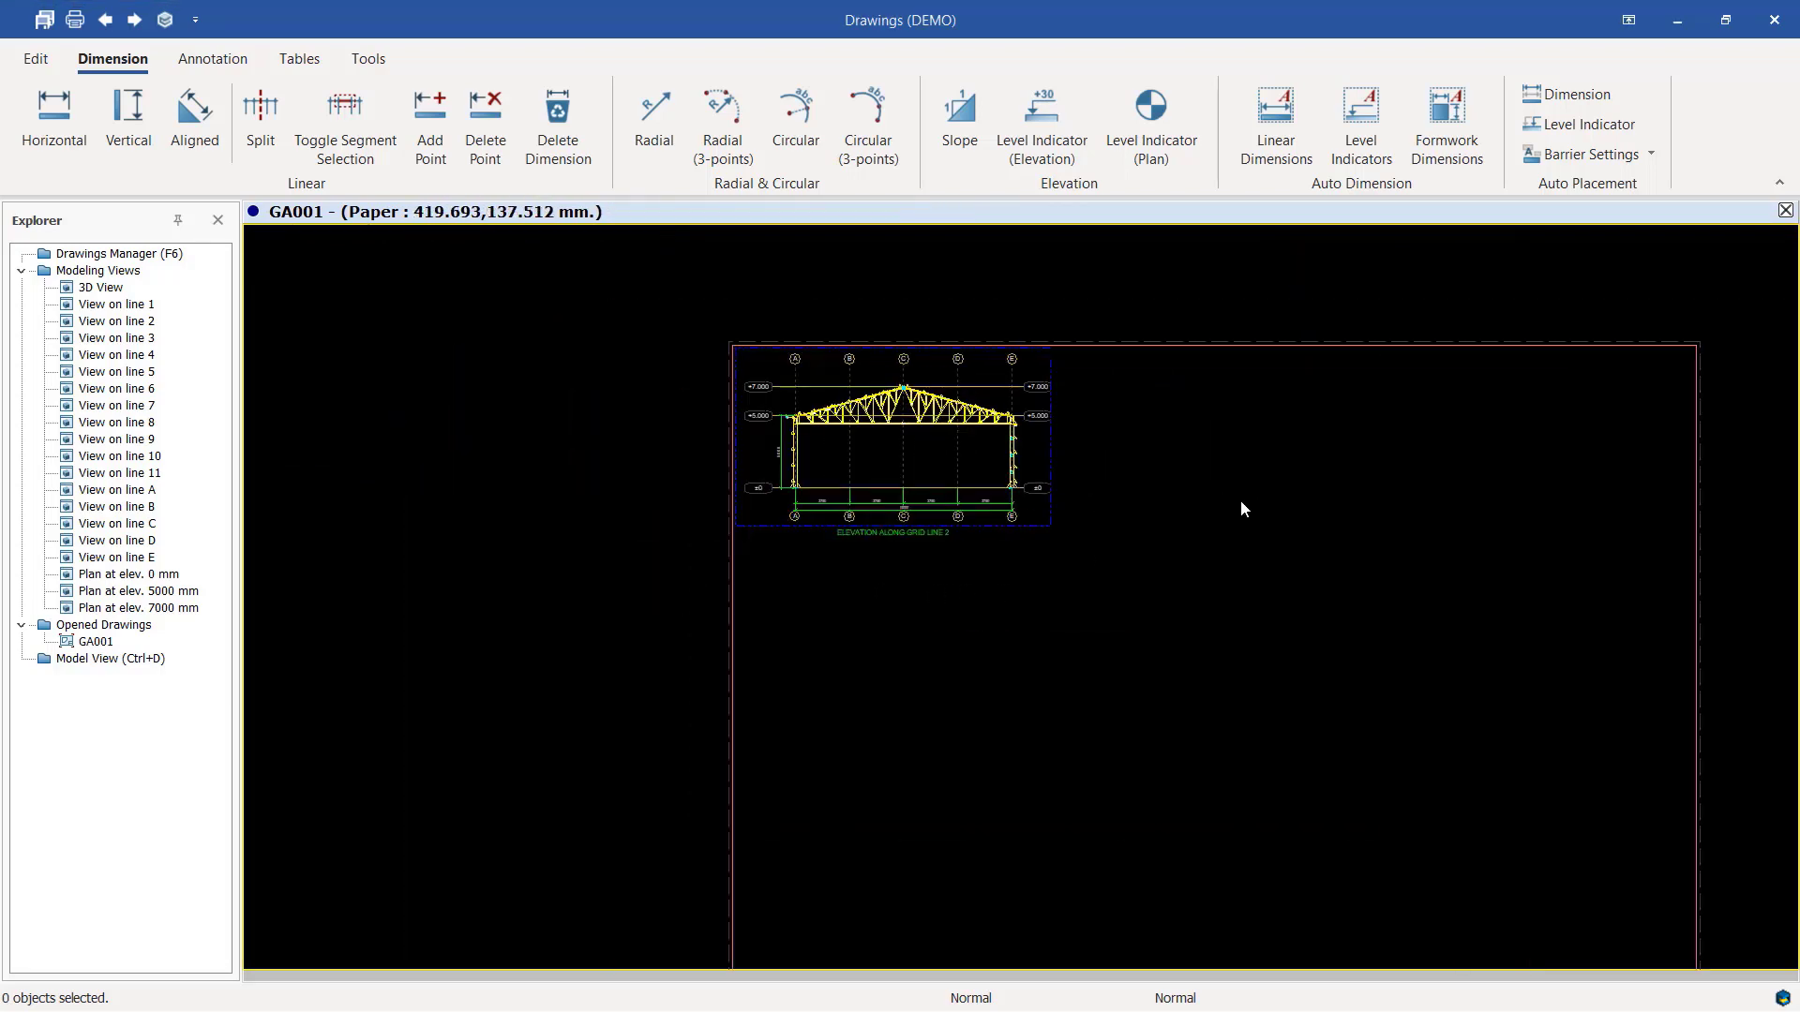
Create a viewport from the Plan at elev. 7000 mm modeling view, beside the grid line 2 elevation.
right_click(162, 609)
click(212, 619)
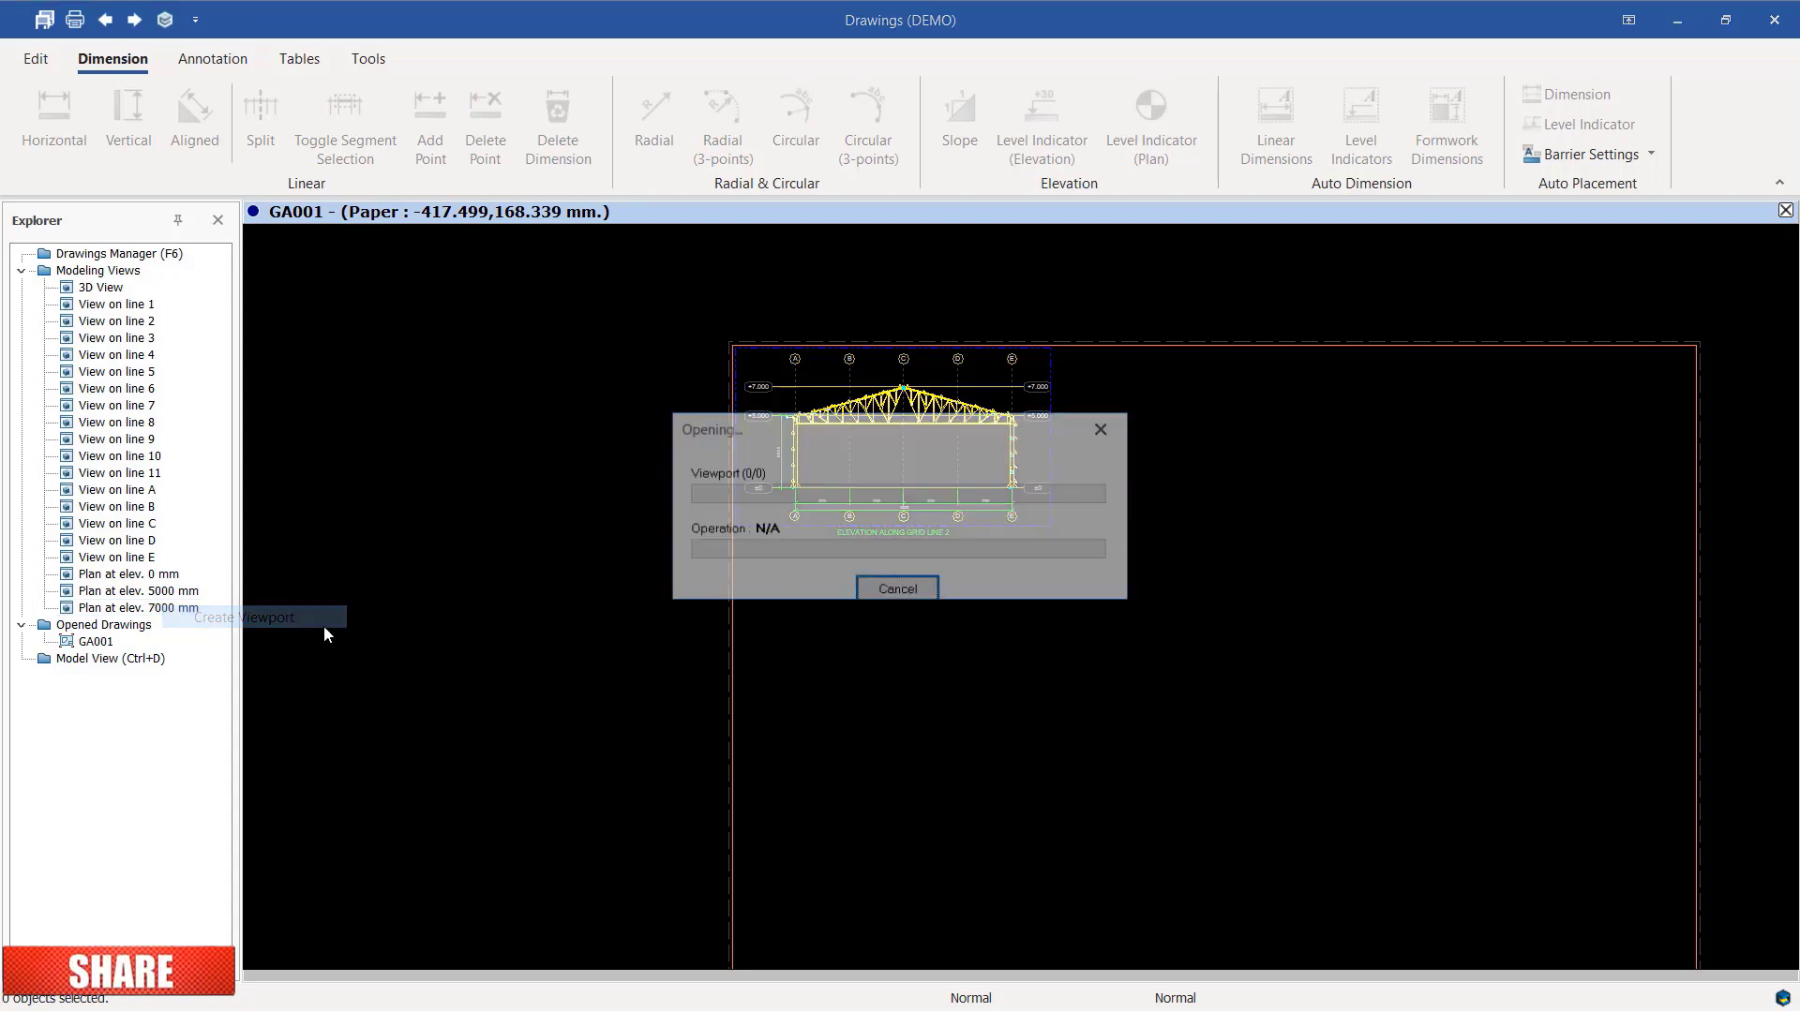
scroll(1259, 426, down, 2)
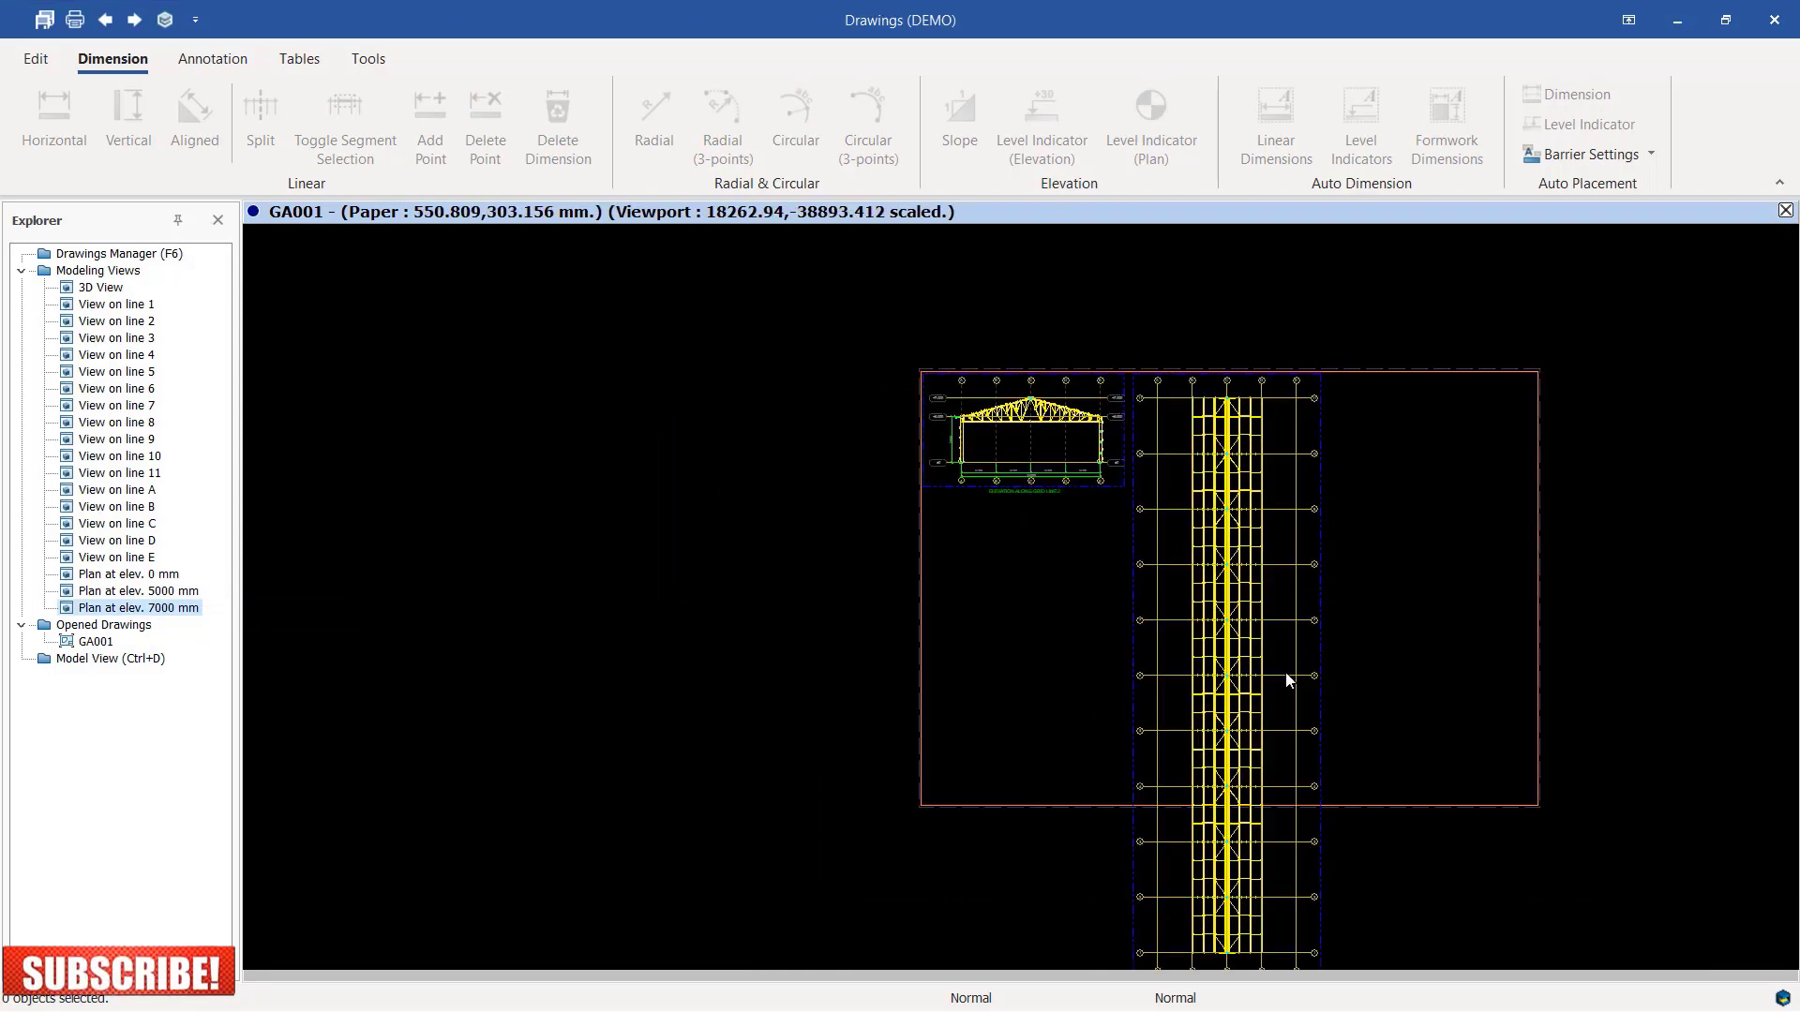
scroll(1249, 818, up, 5)
scroll(1211, 514, down, 3)
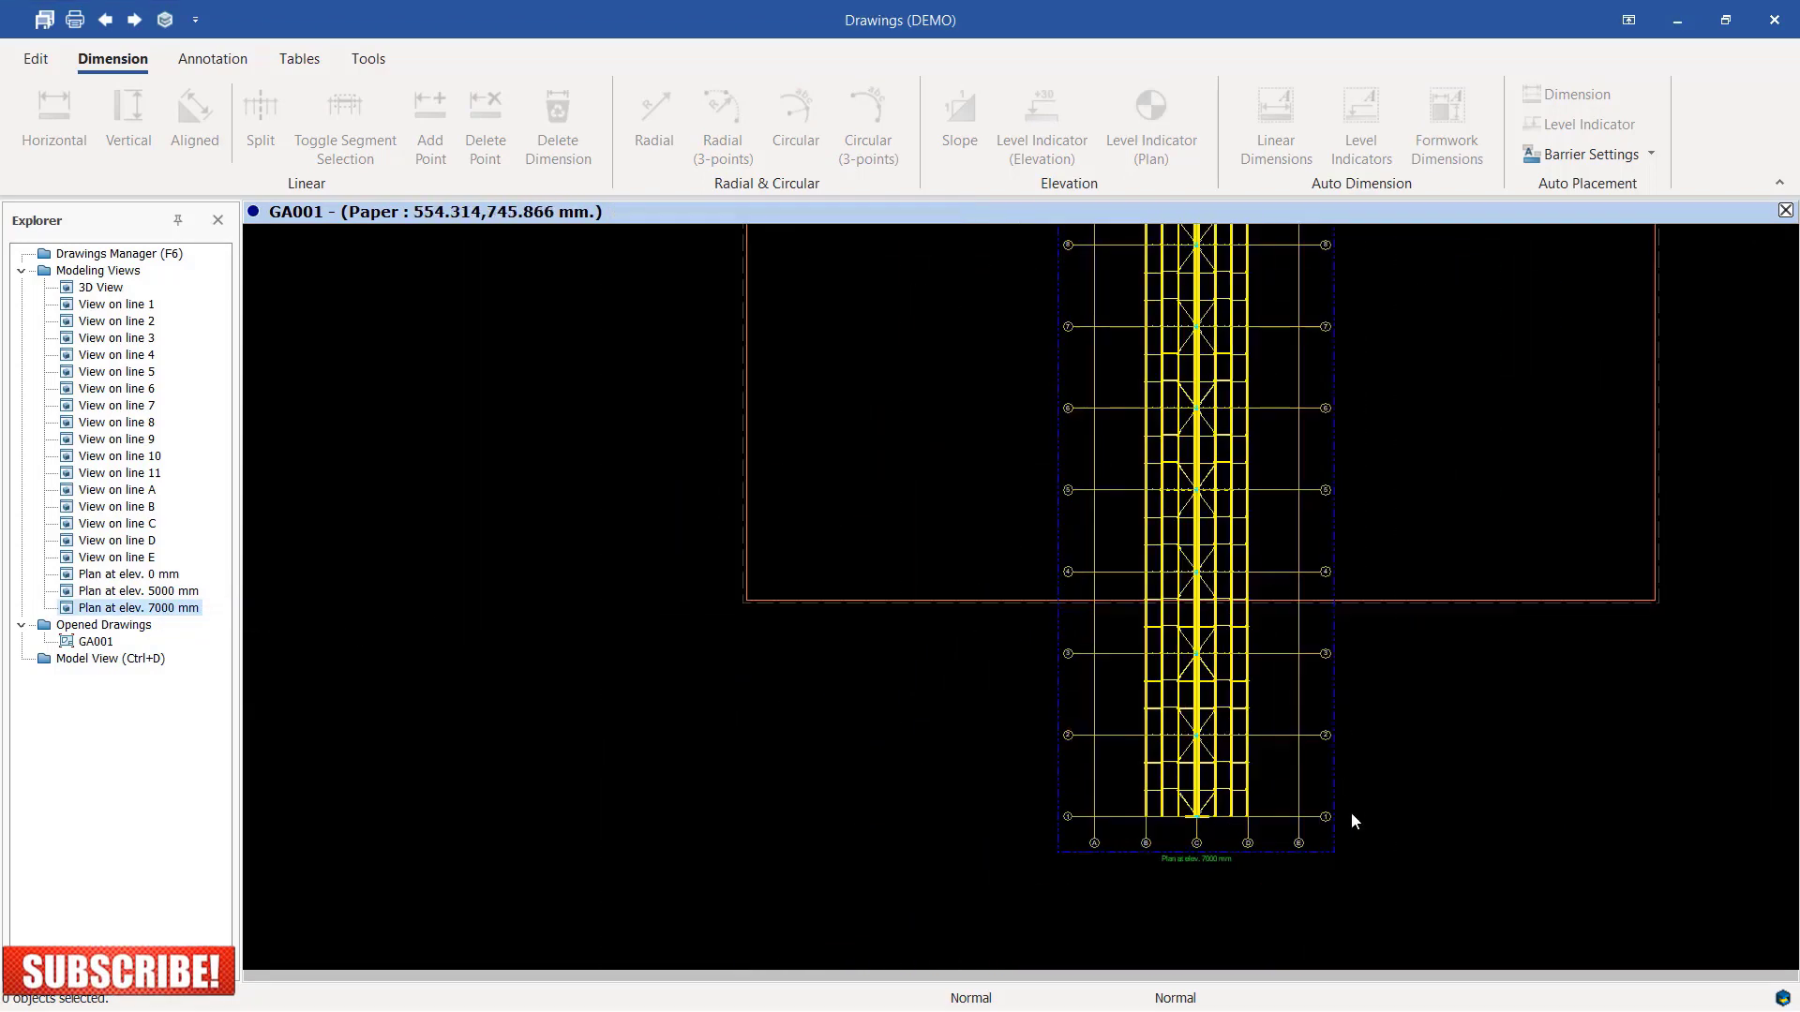
scroll(1253, 860, up, 4)
scroll(1209, 858, down, 4)
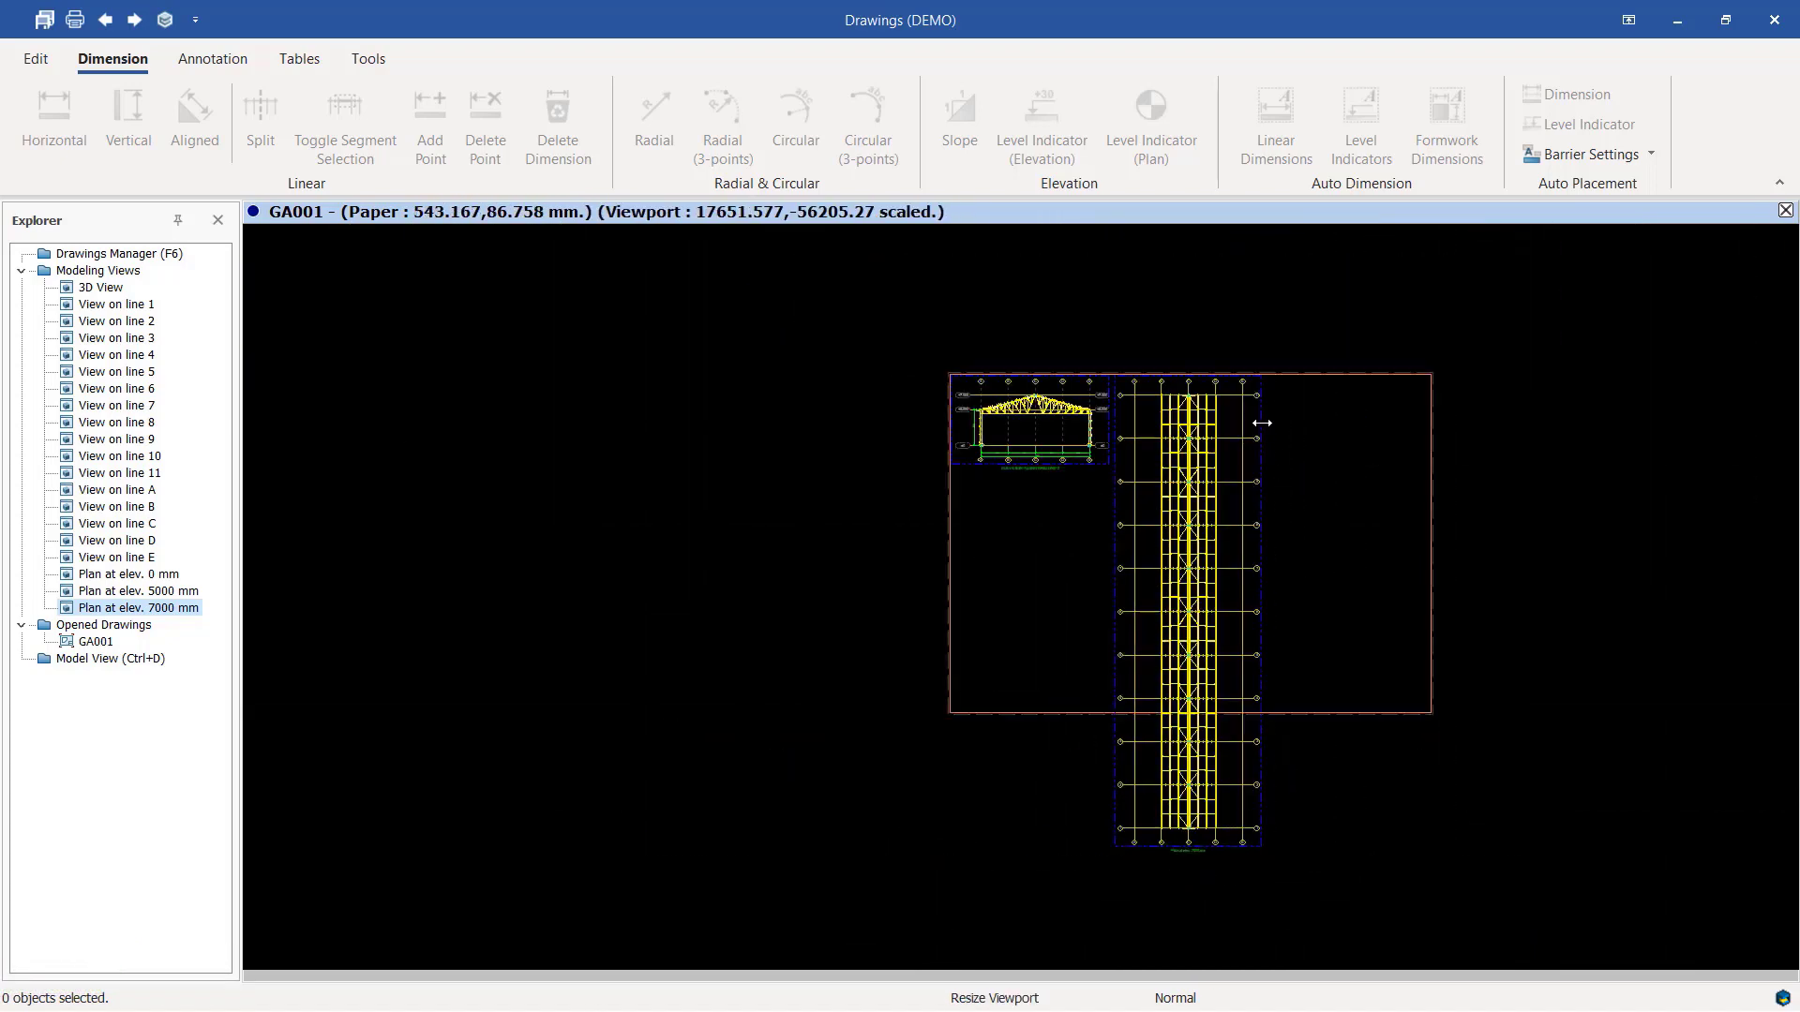
scroll(1261, 423, up, 3)
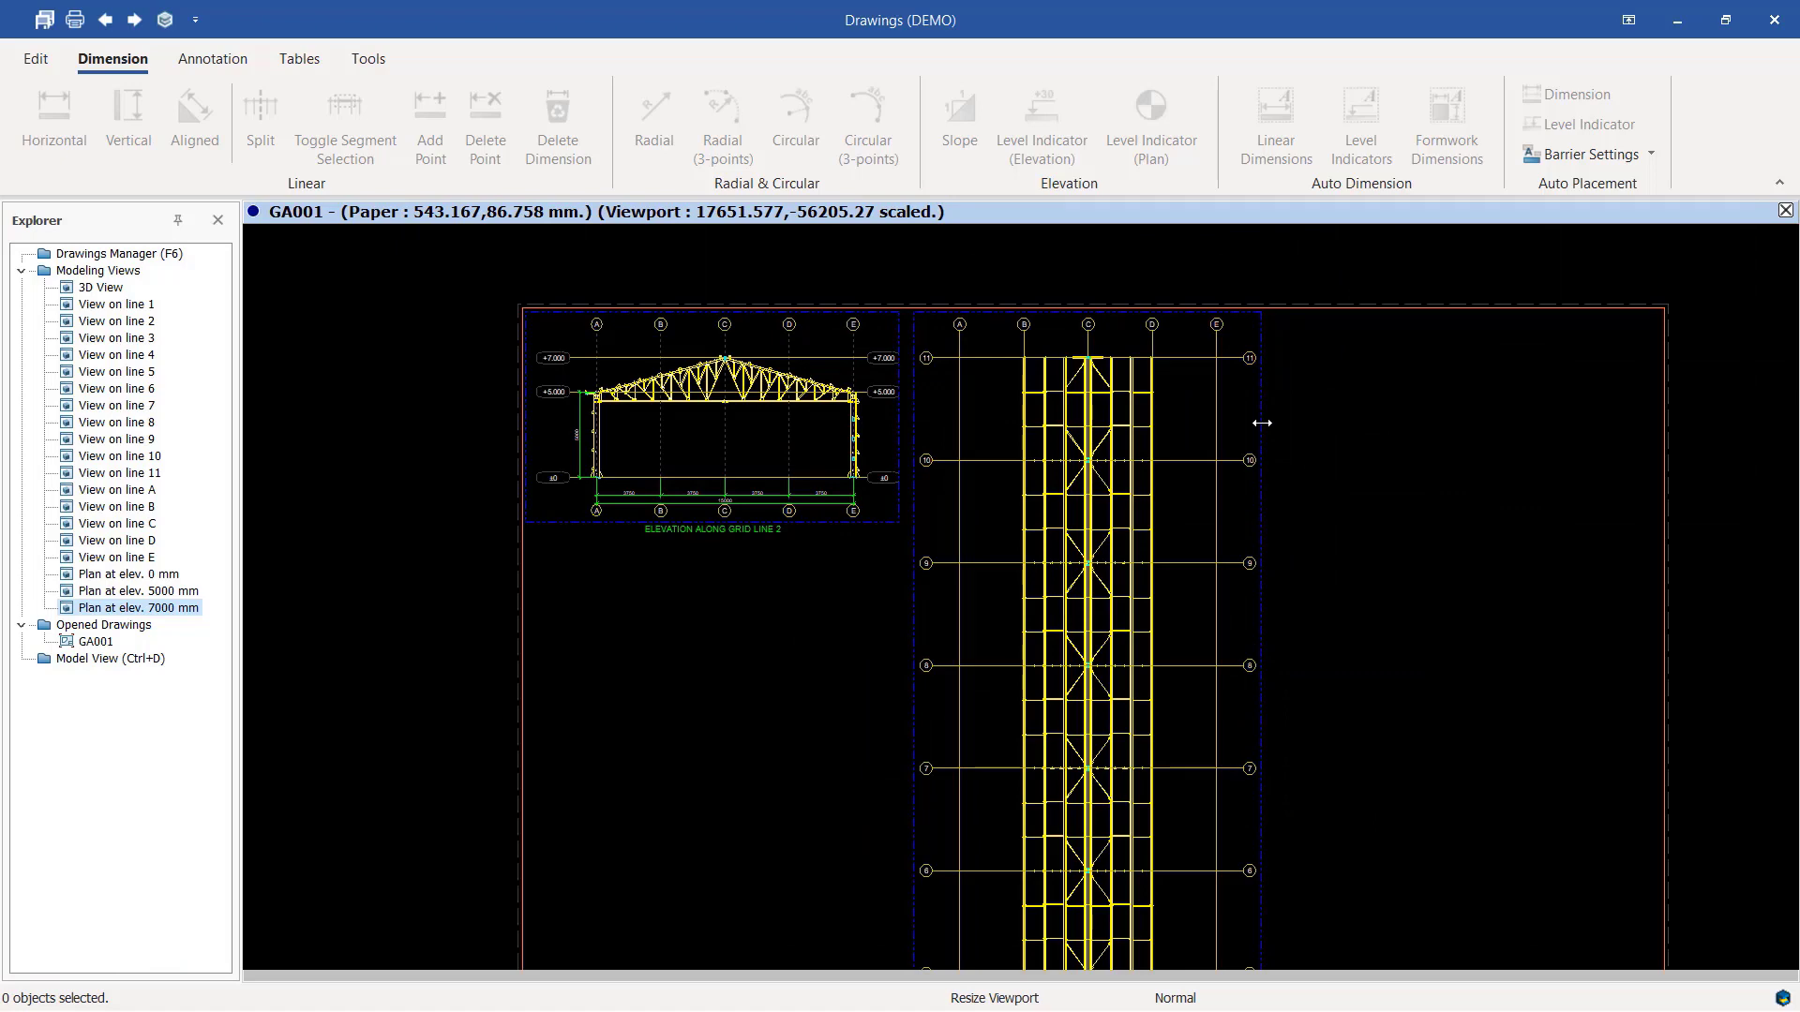
scroll(1265, 454, up, 3)
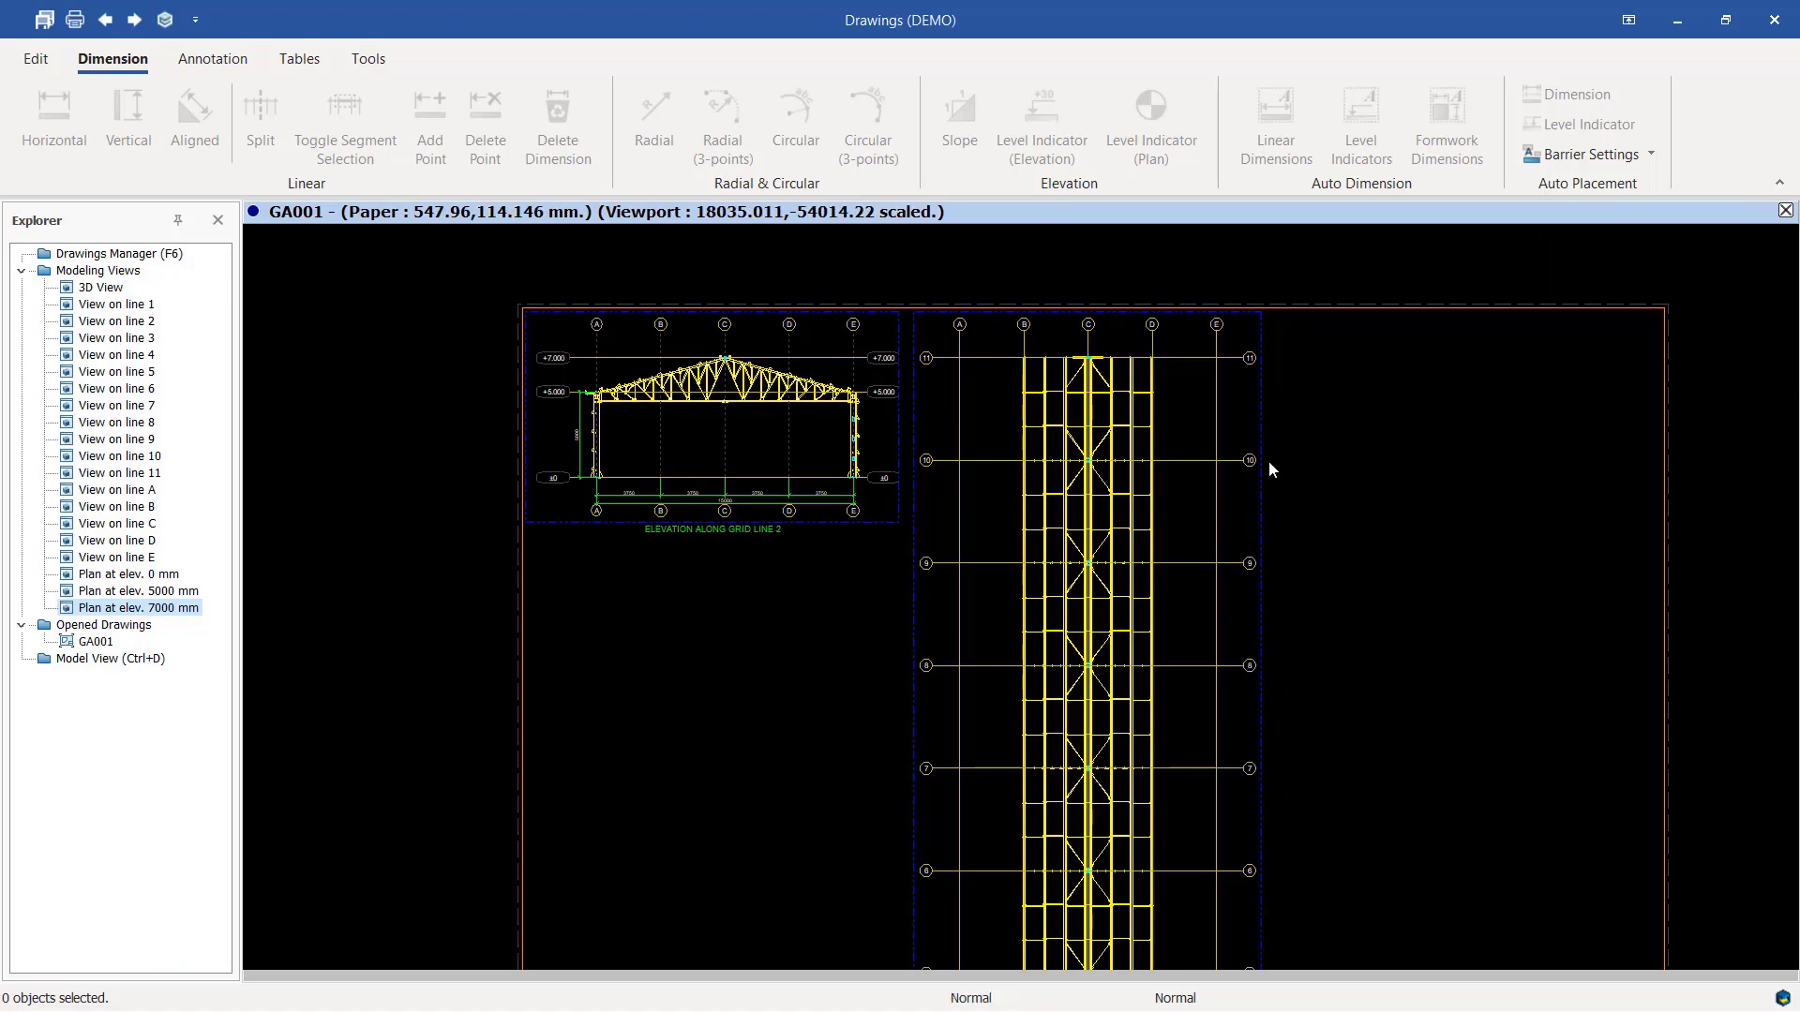
double_click(1258, 578)
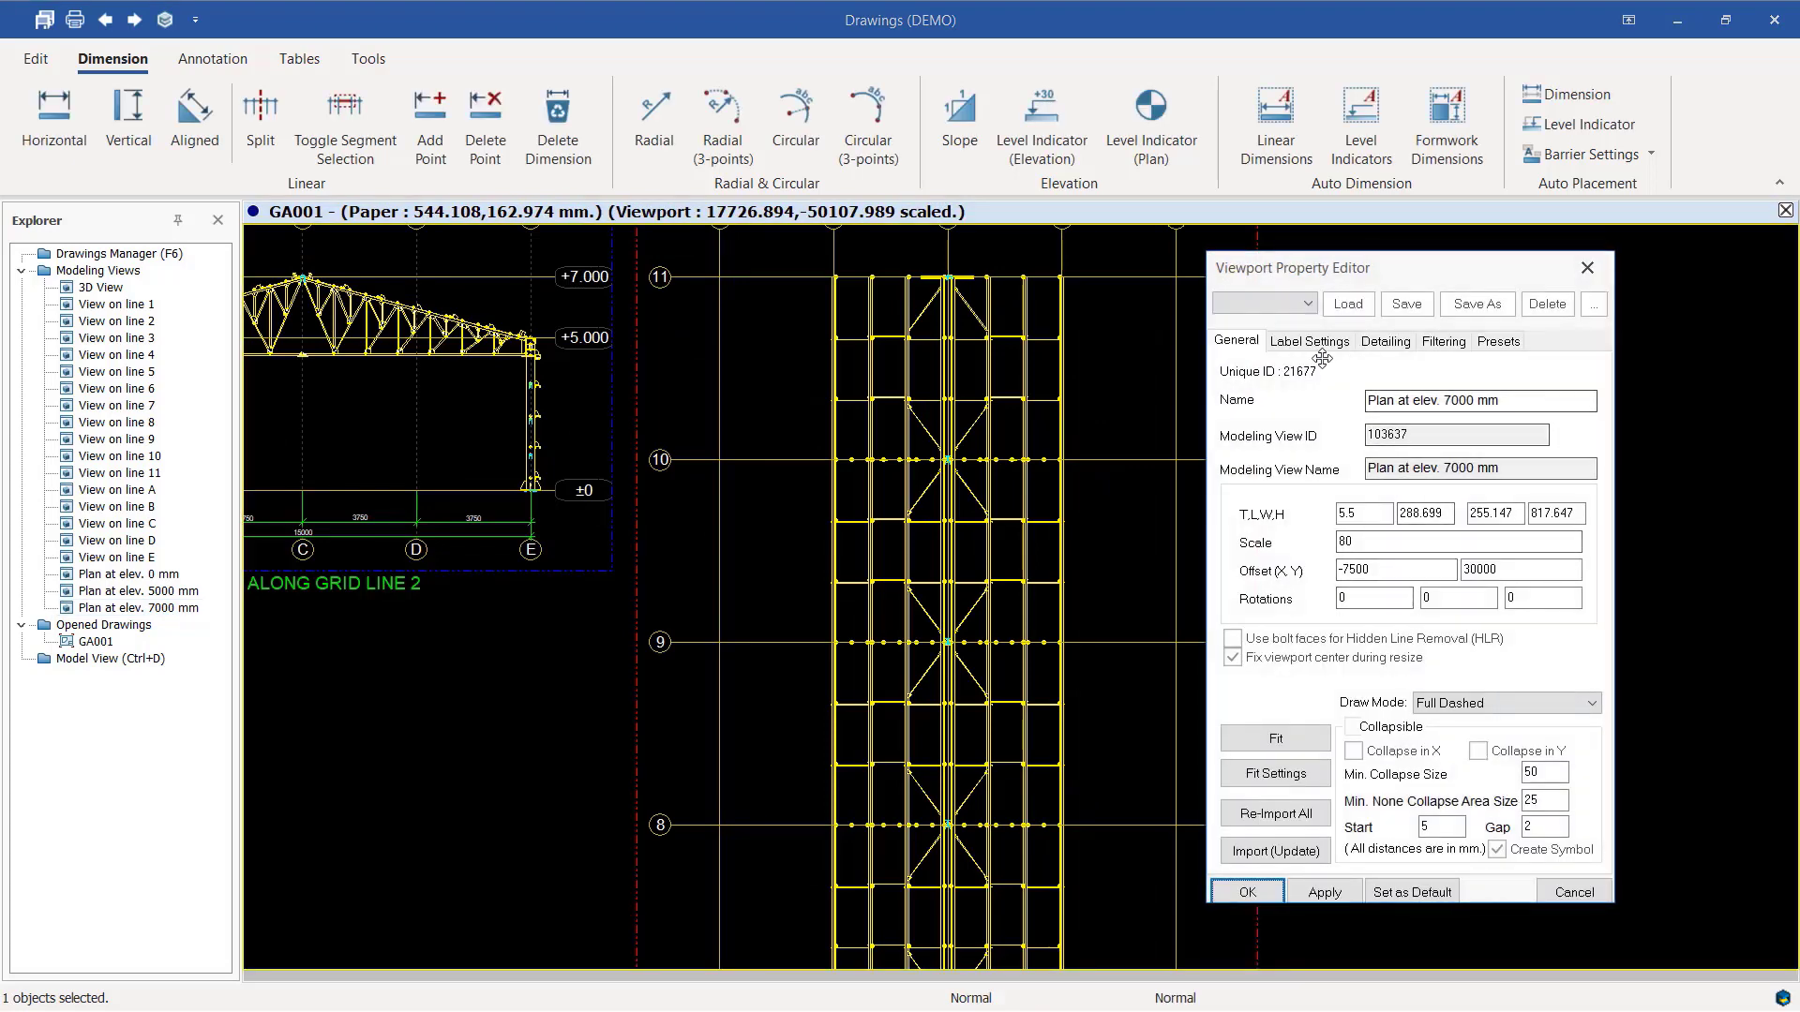
click(1362, 541)
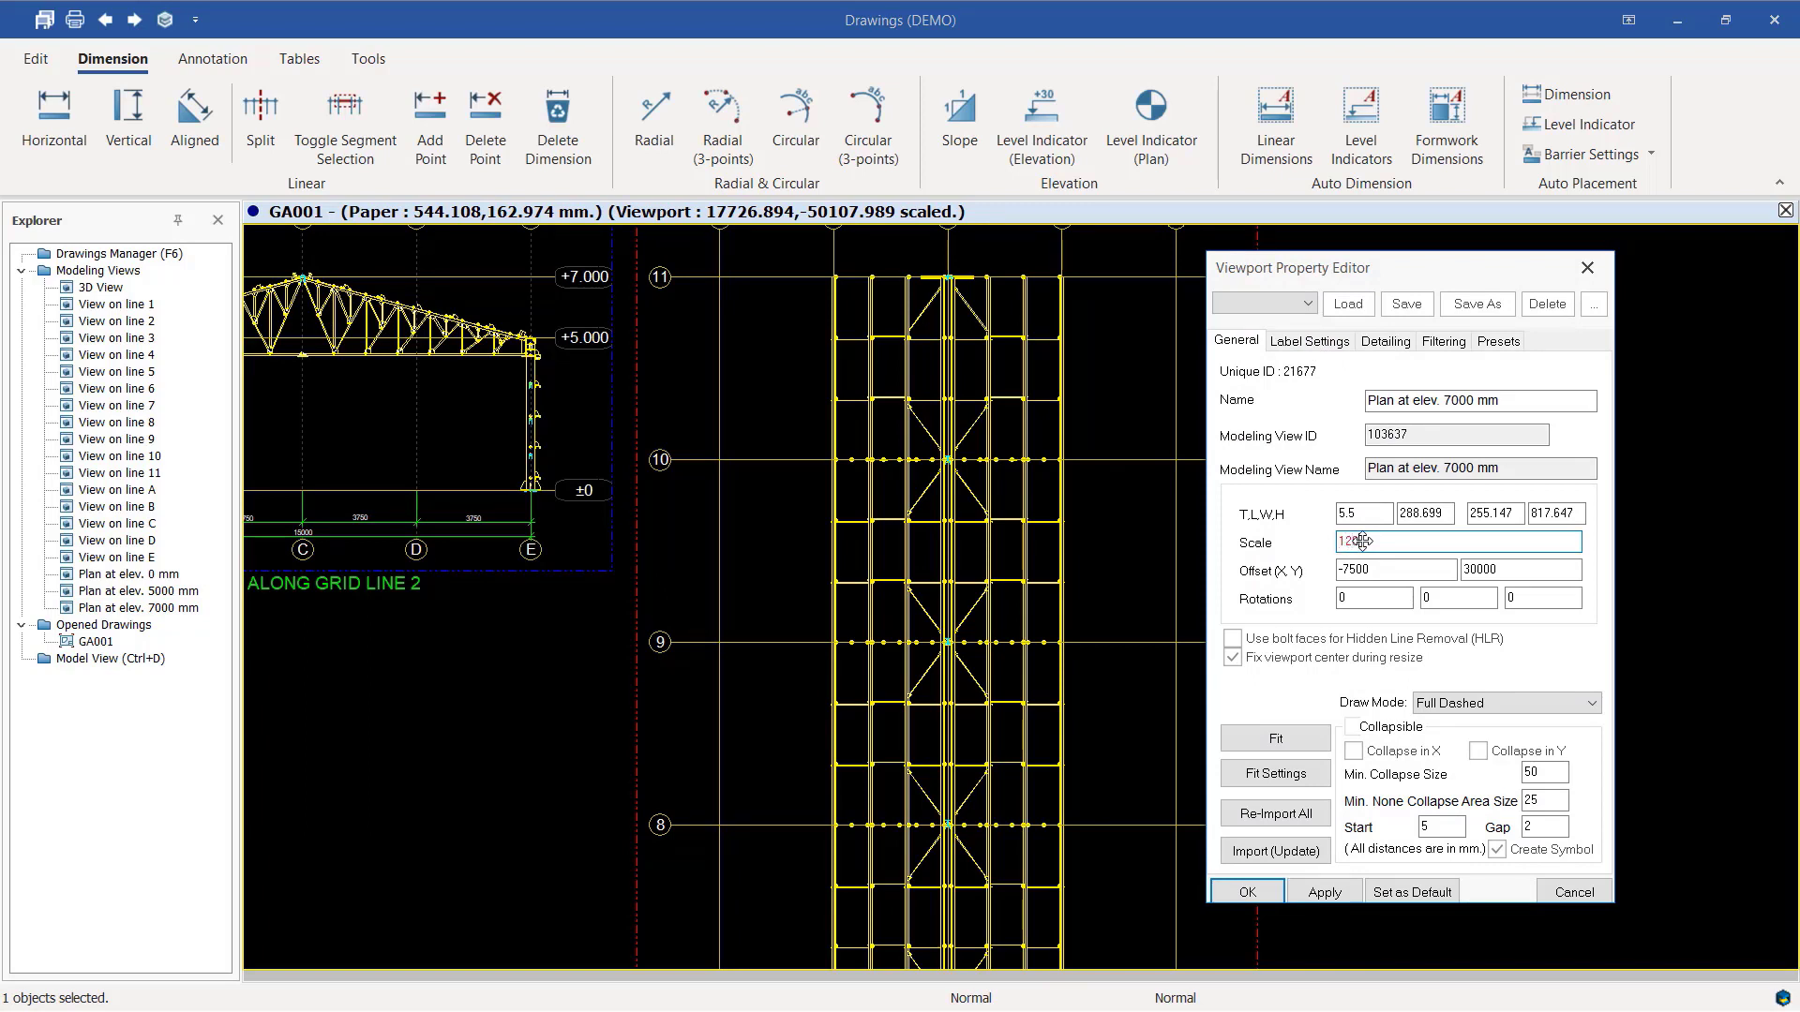
click(1331, 898)
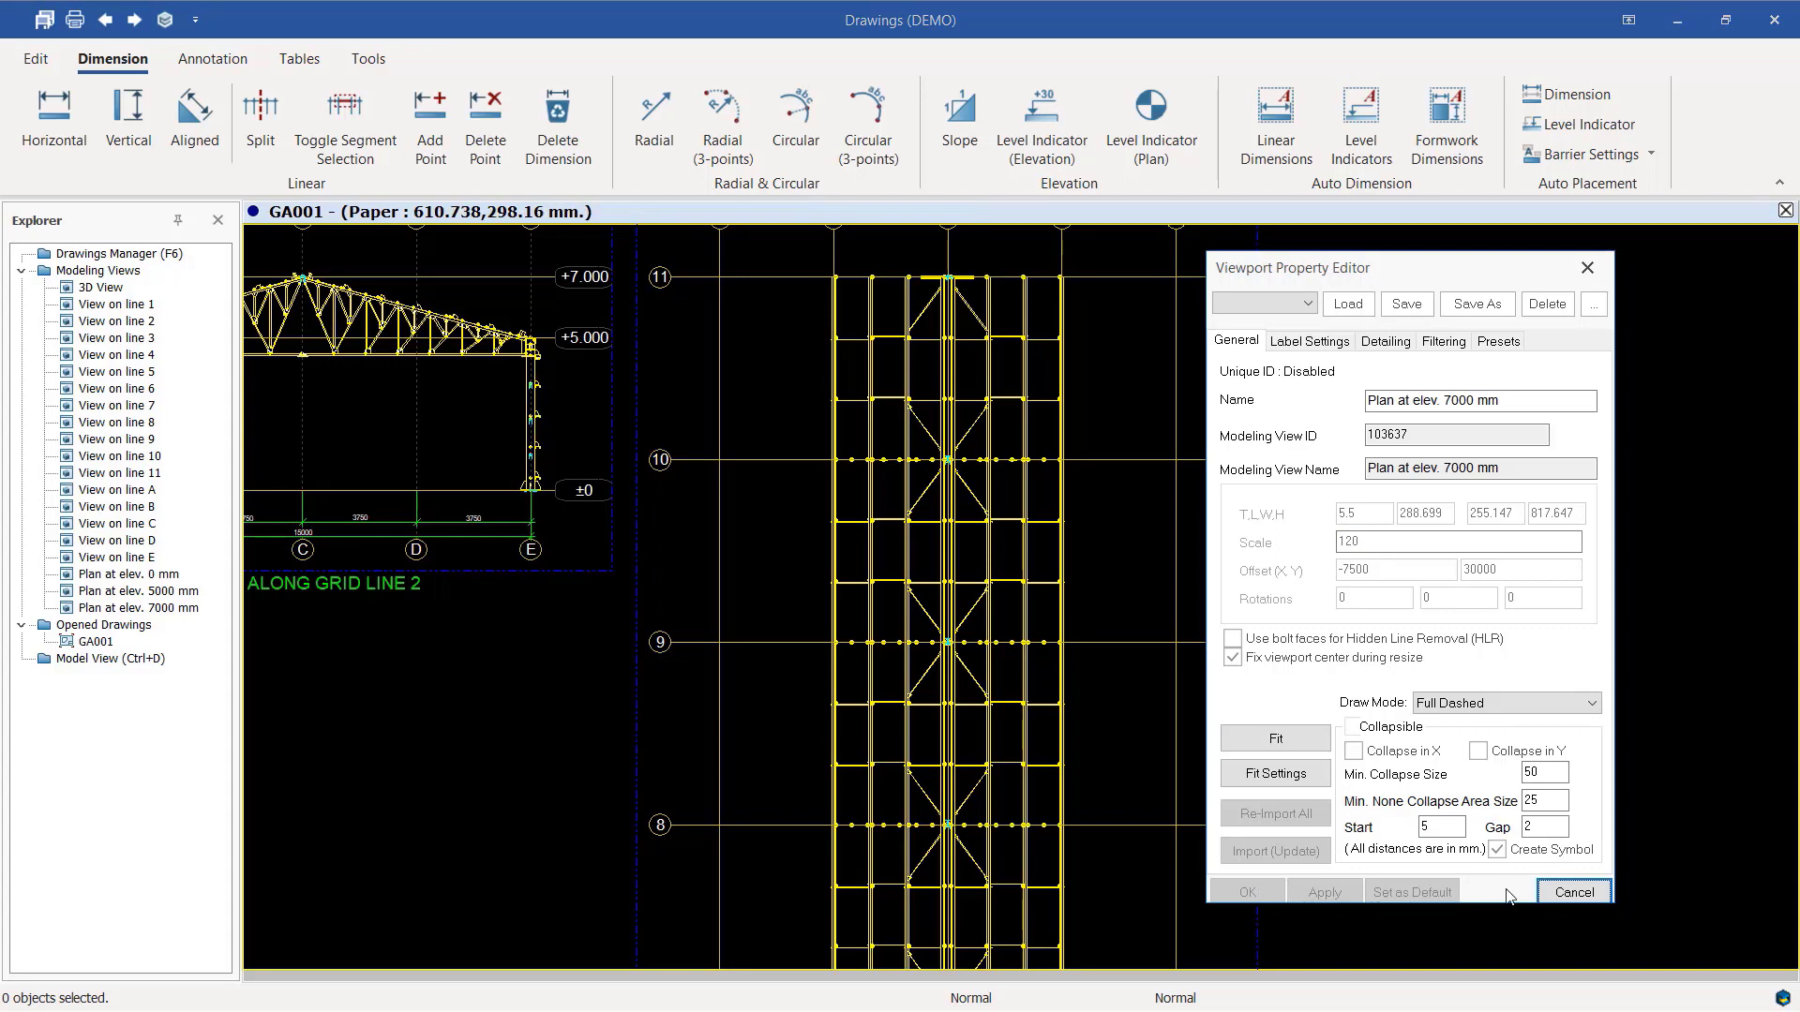
scroll(1041, 413, down, 4)
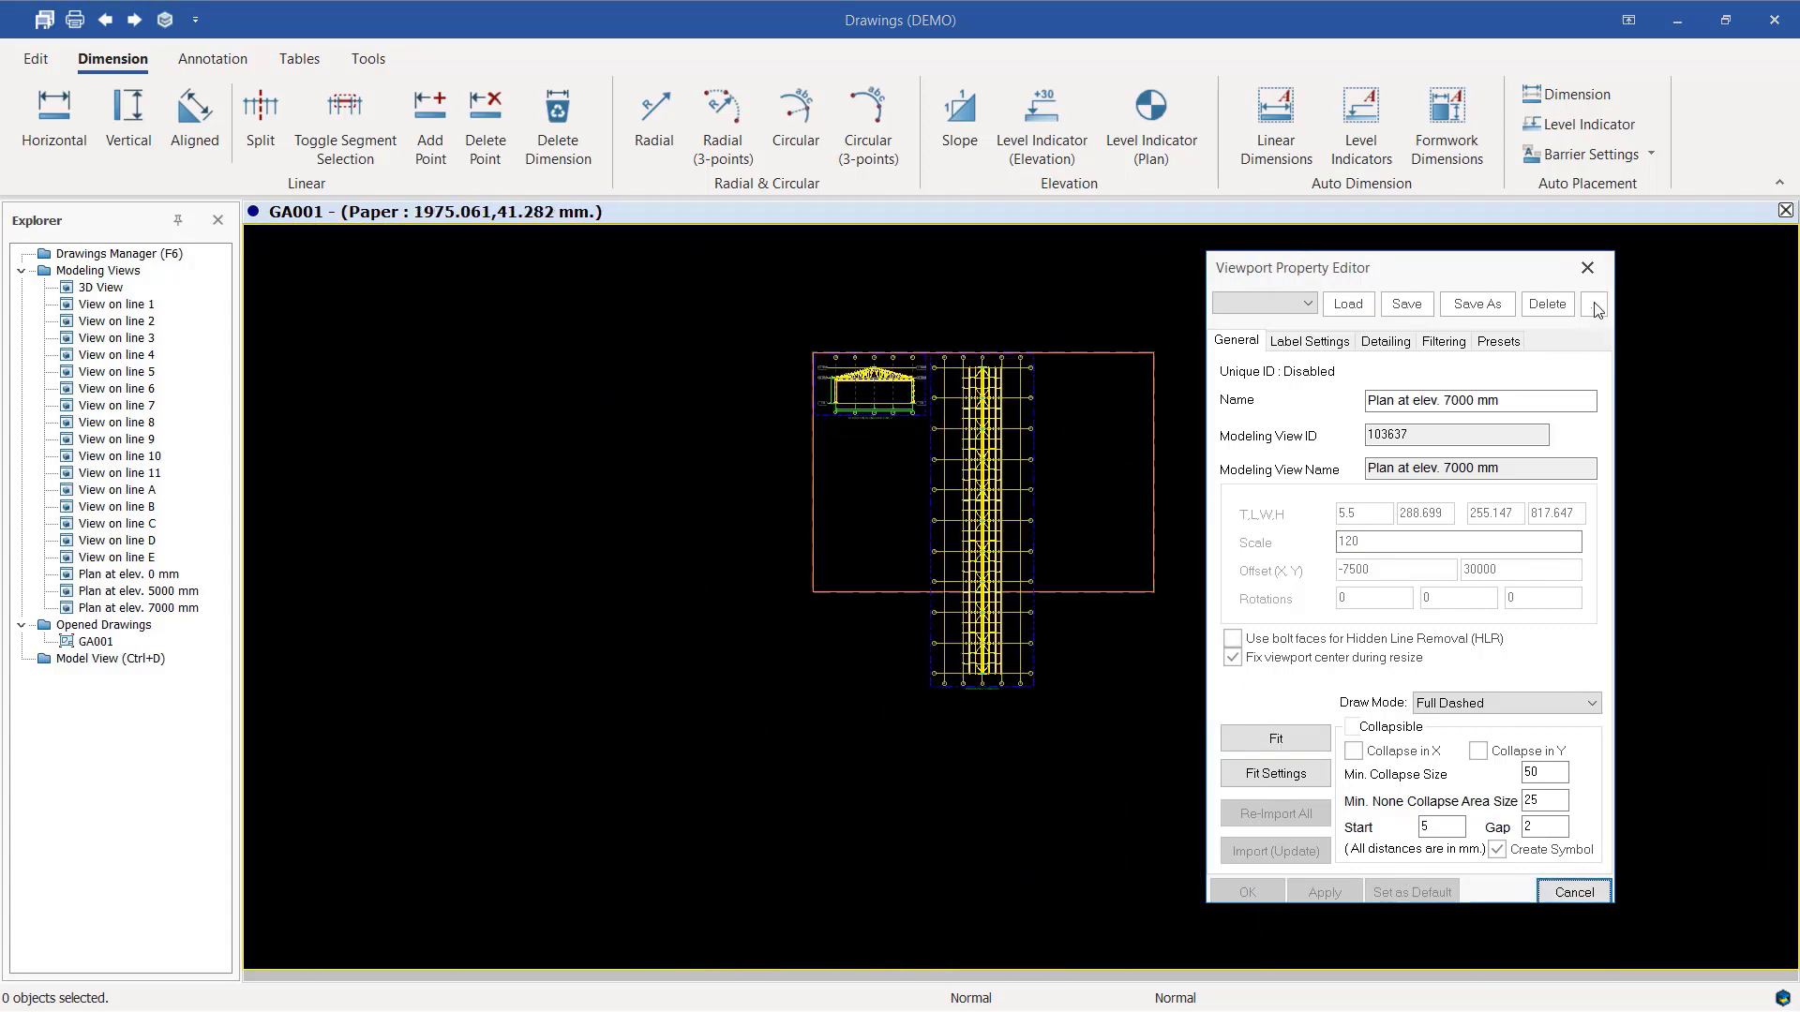
click(1558, 894)
Set the Plan at elev. 7000 mm viewport's scale to 120, apply it and fit the viewport frame to its contents.
scroll(1069, 488, up, 3)
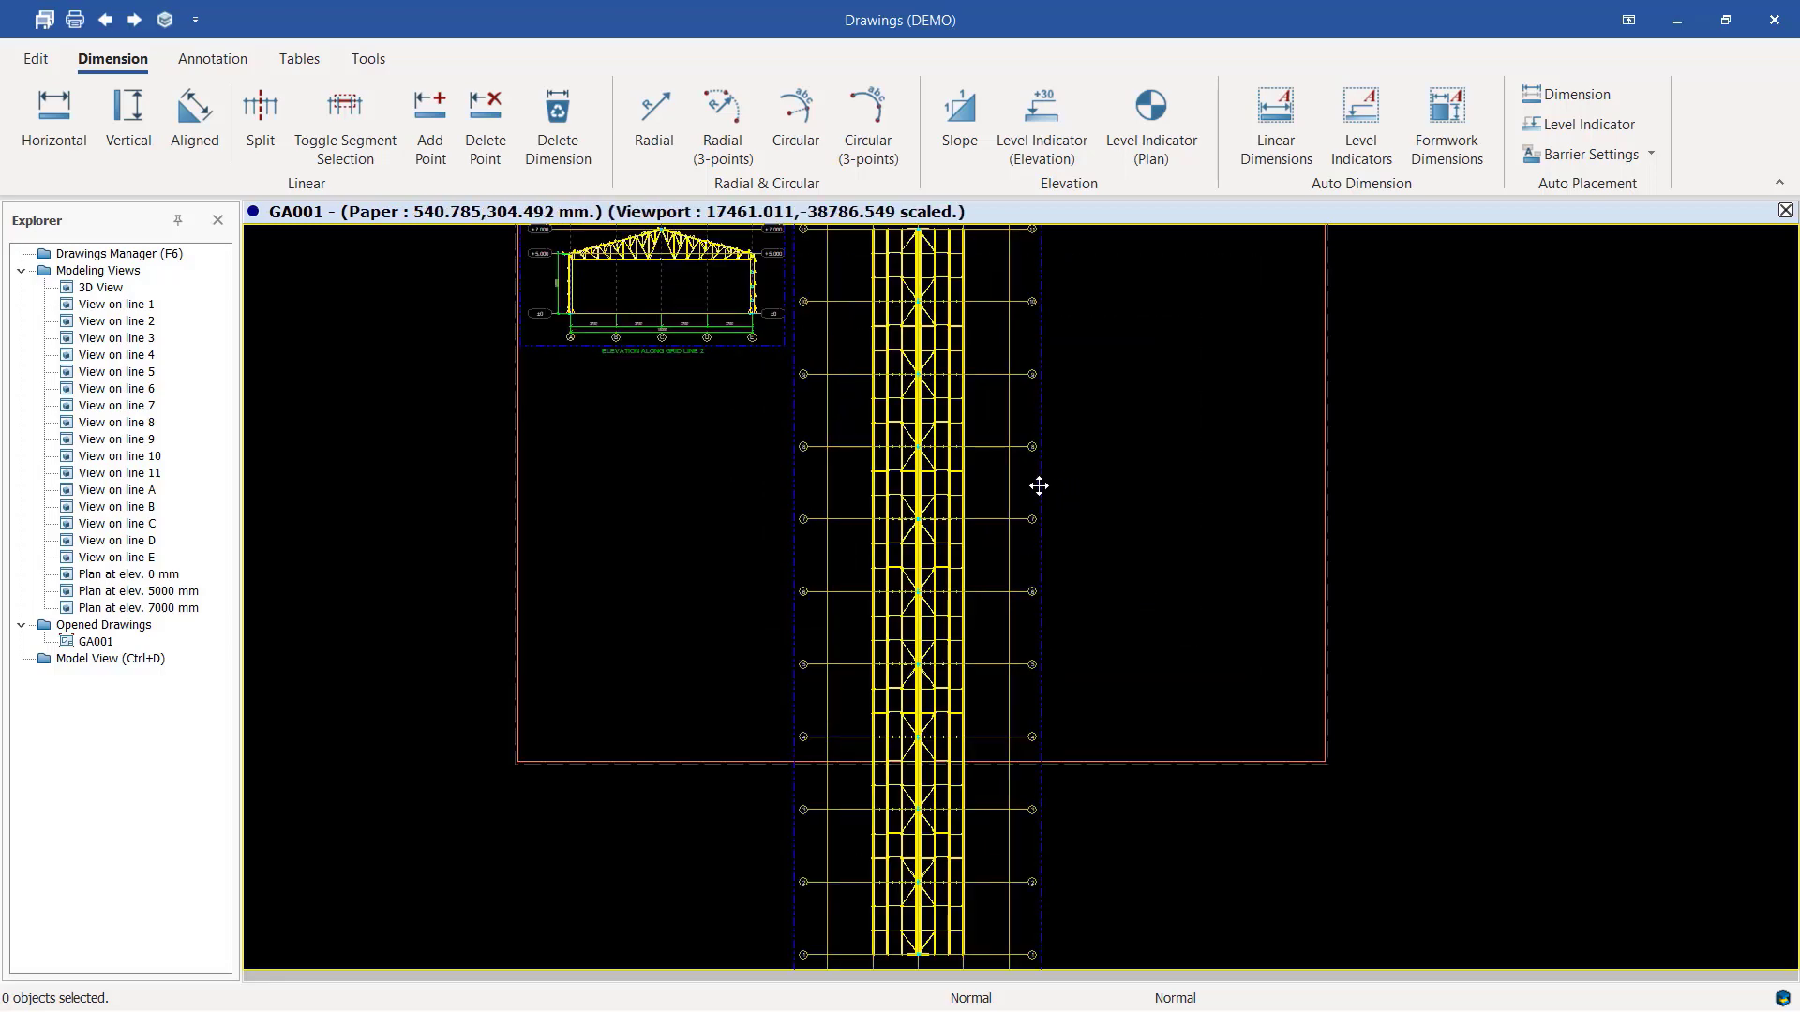
double_click(1039, 485)
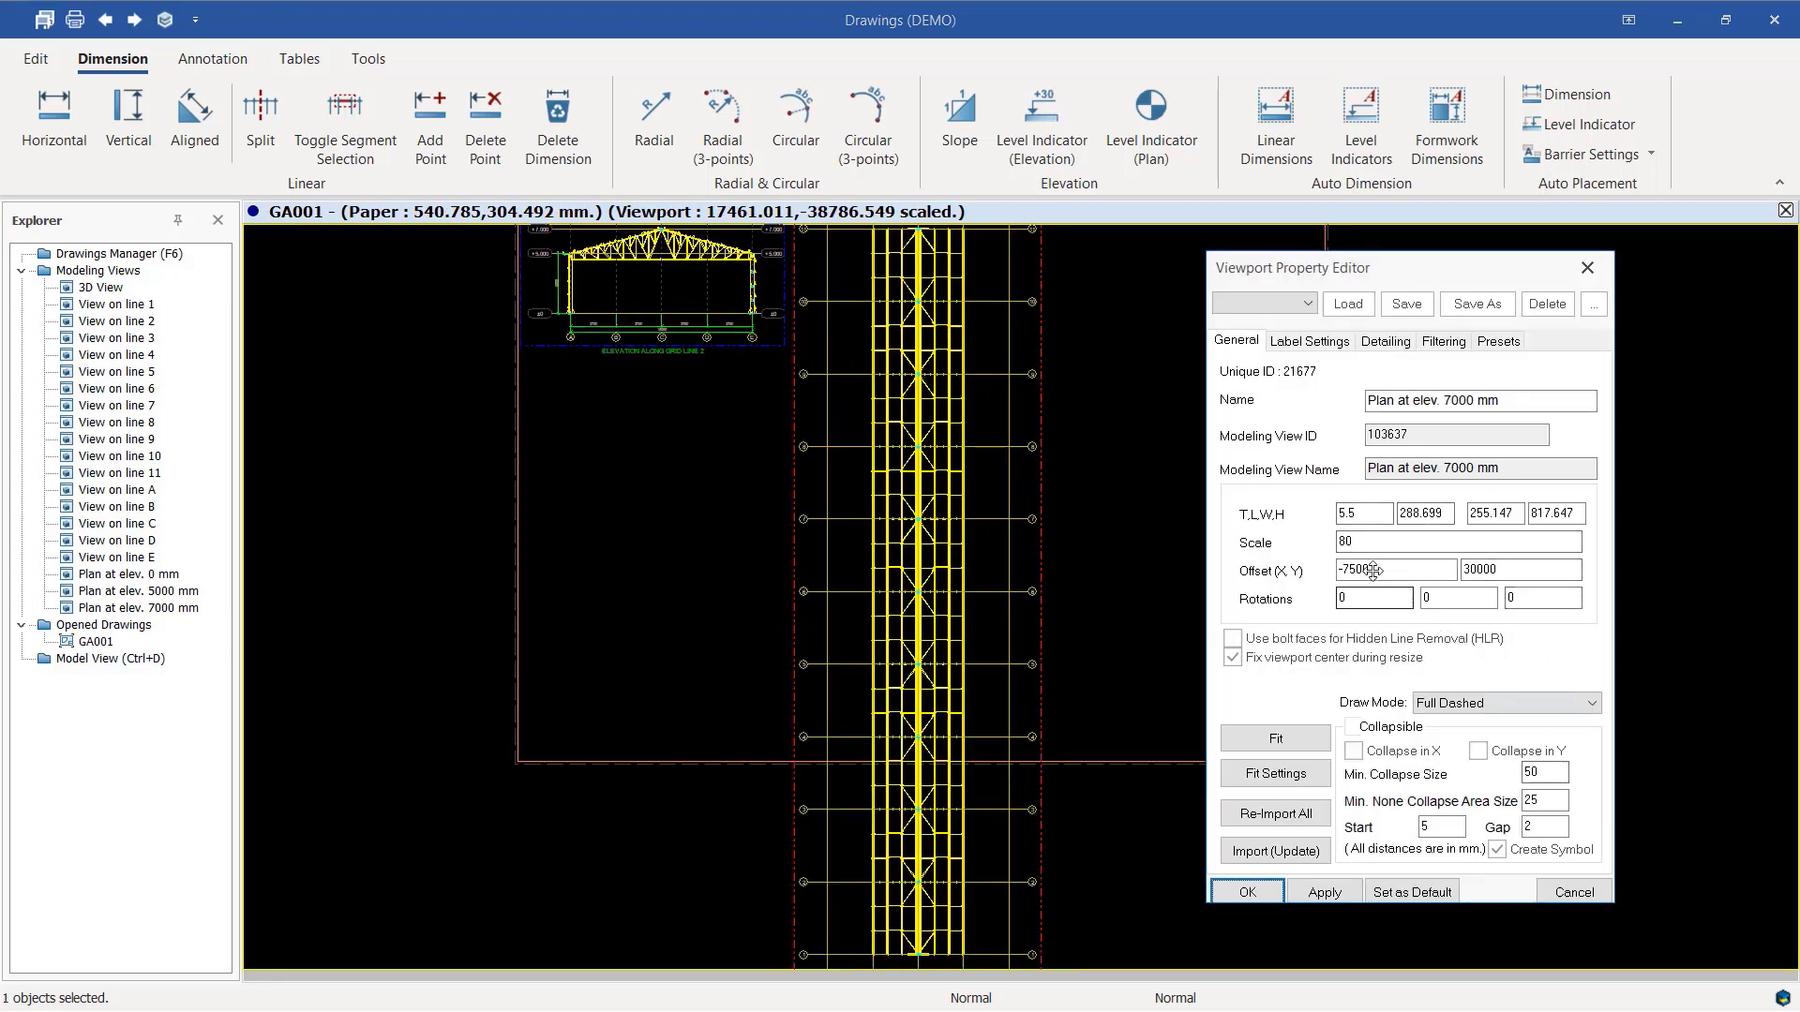
click(1357, 542)
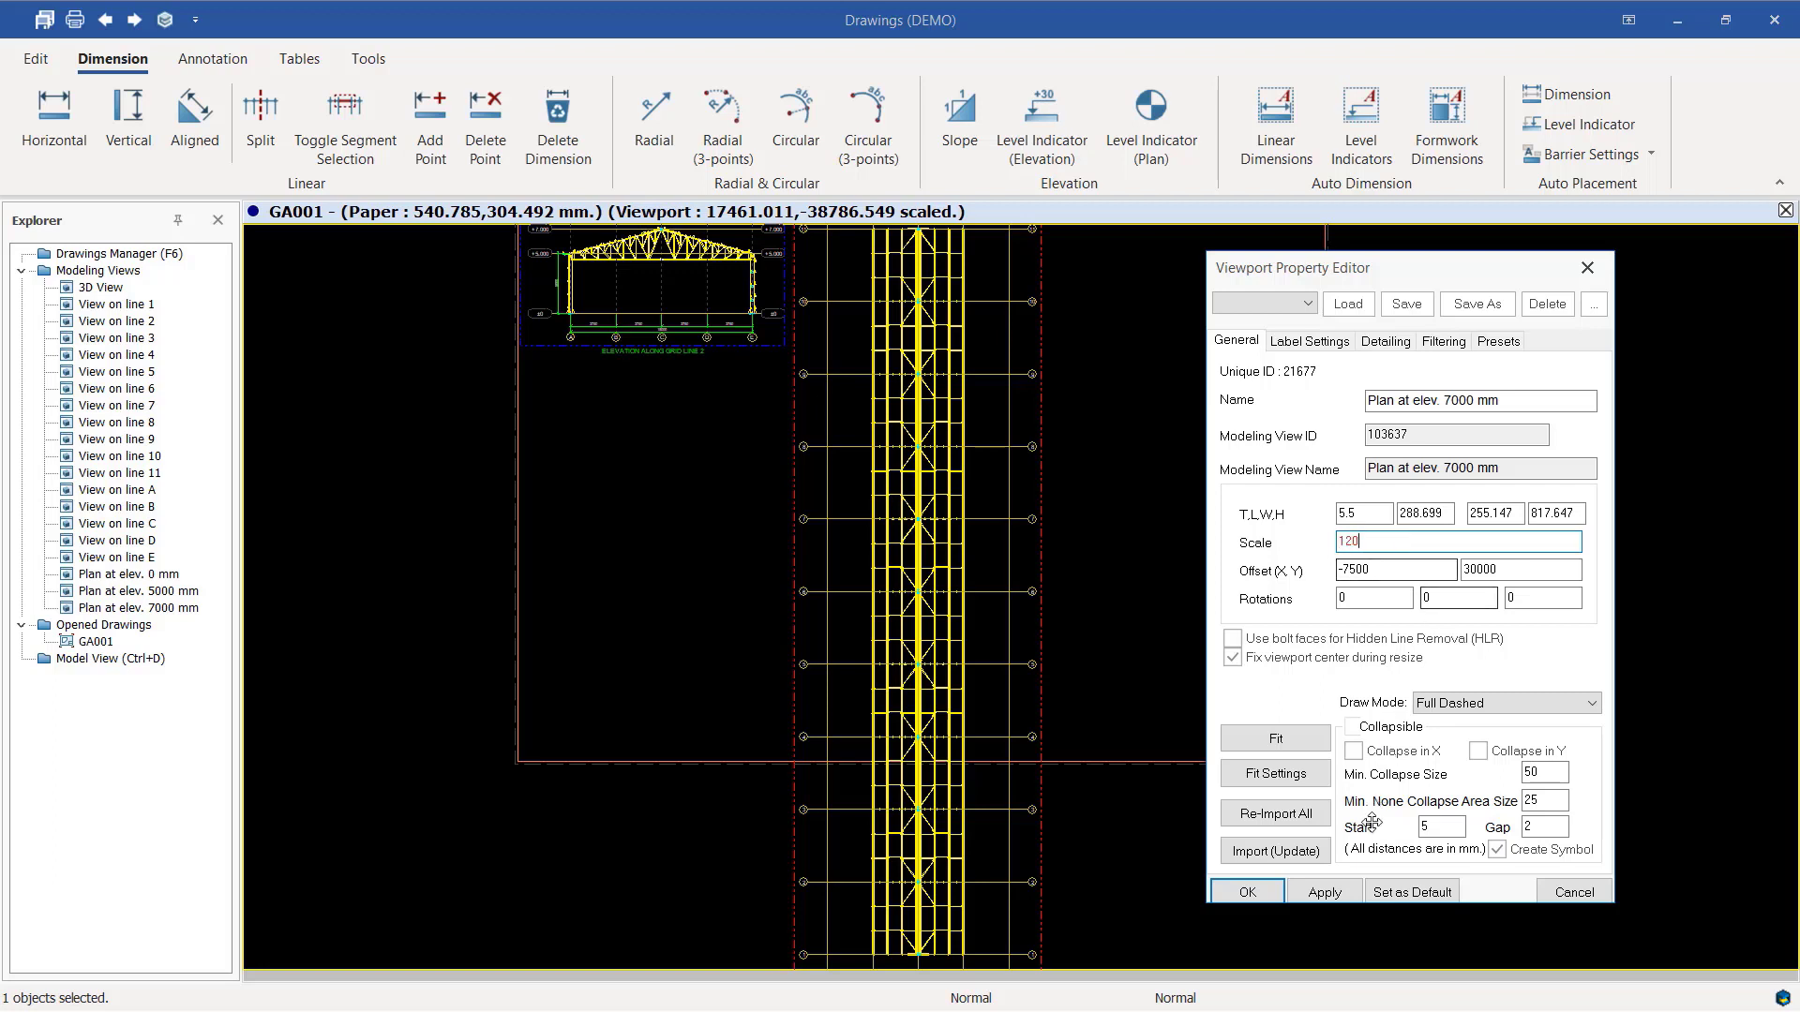
click(1328, 892)
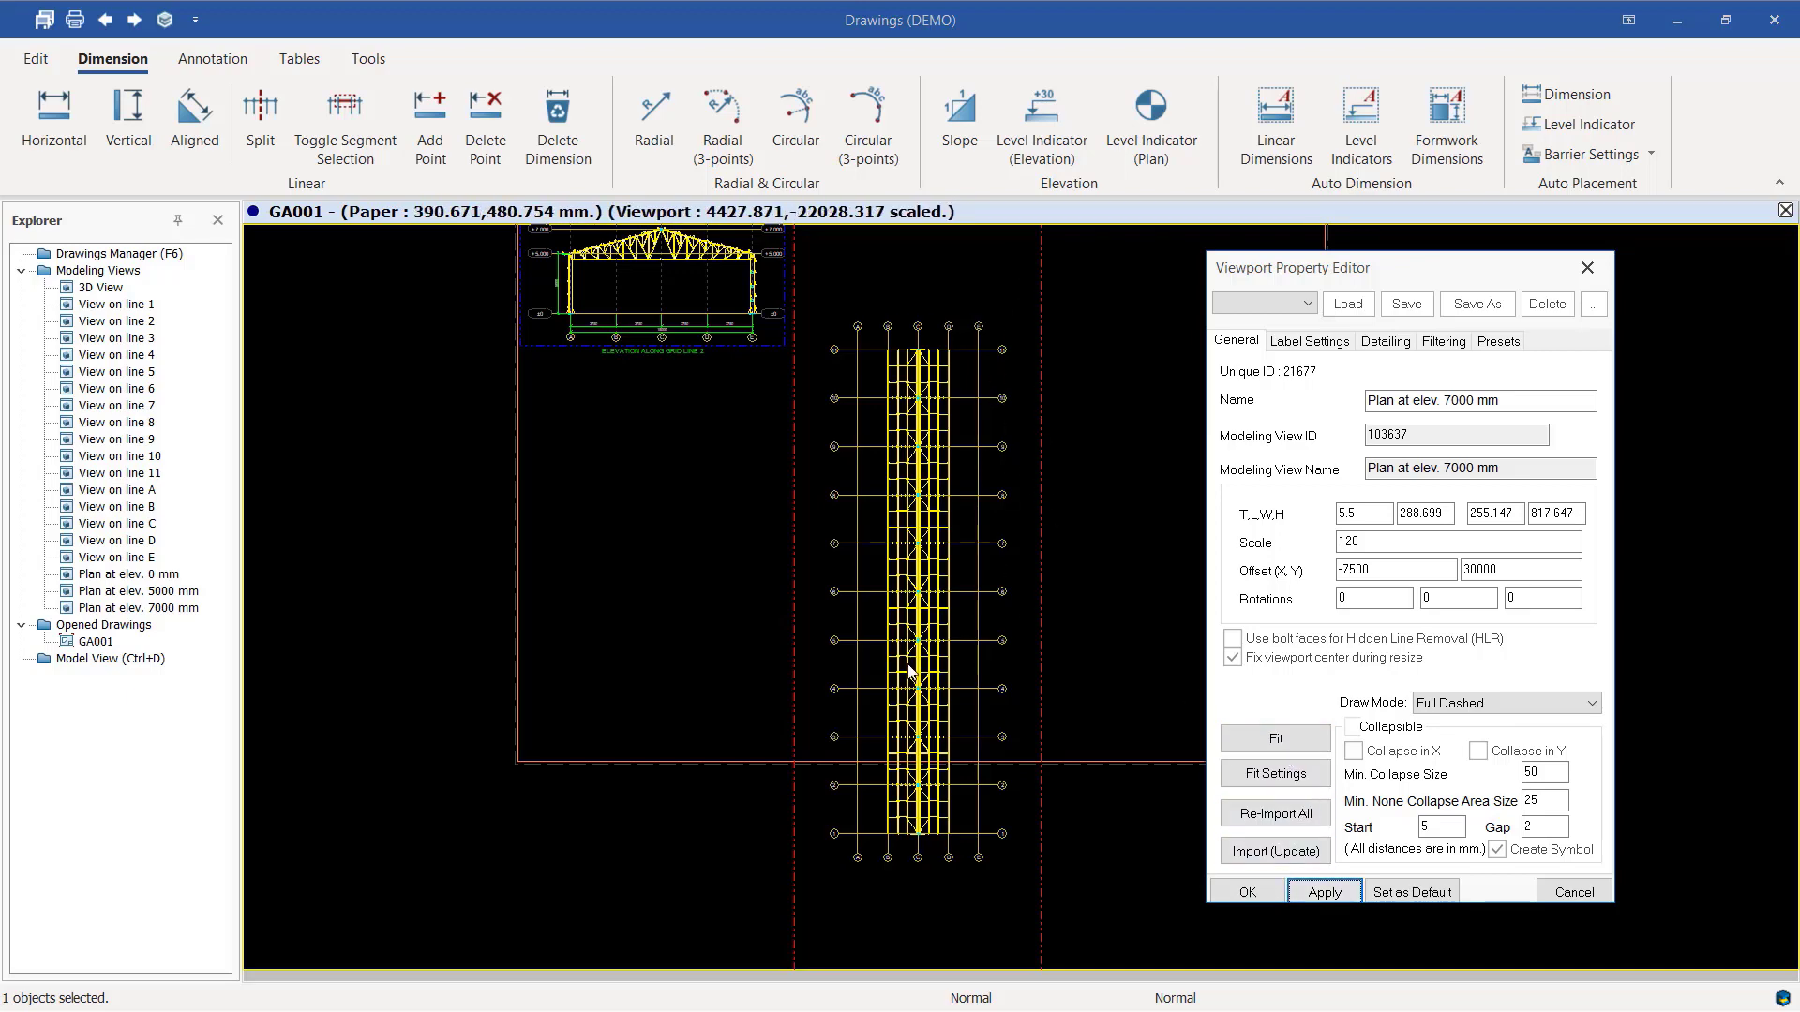
scroll(1035, 483, down, 3)
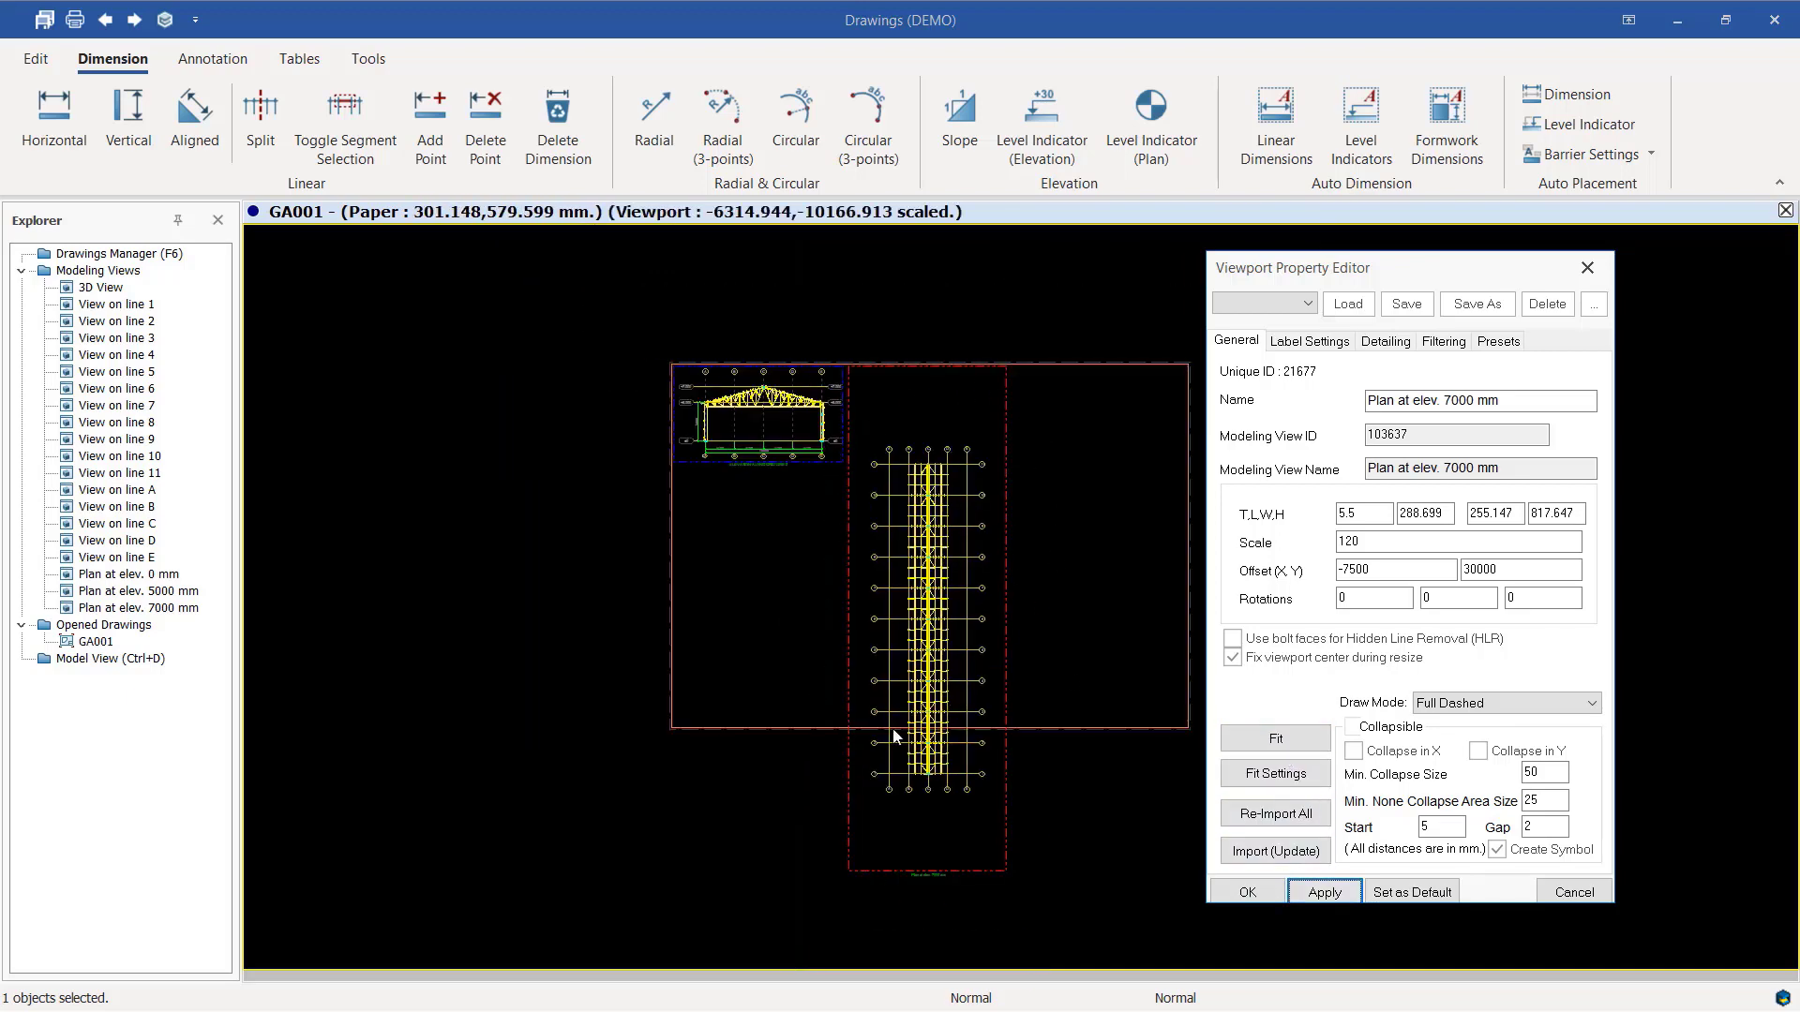
scroll(891, 727, up, 1)
click(1300, 748)
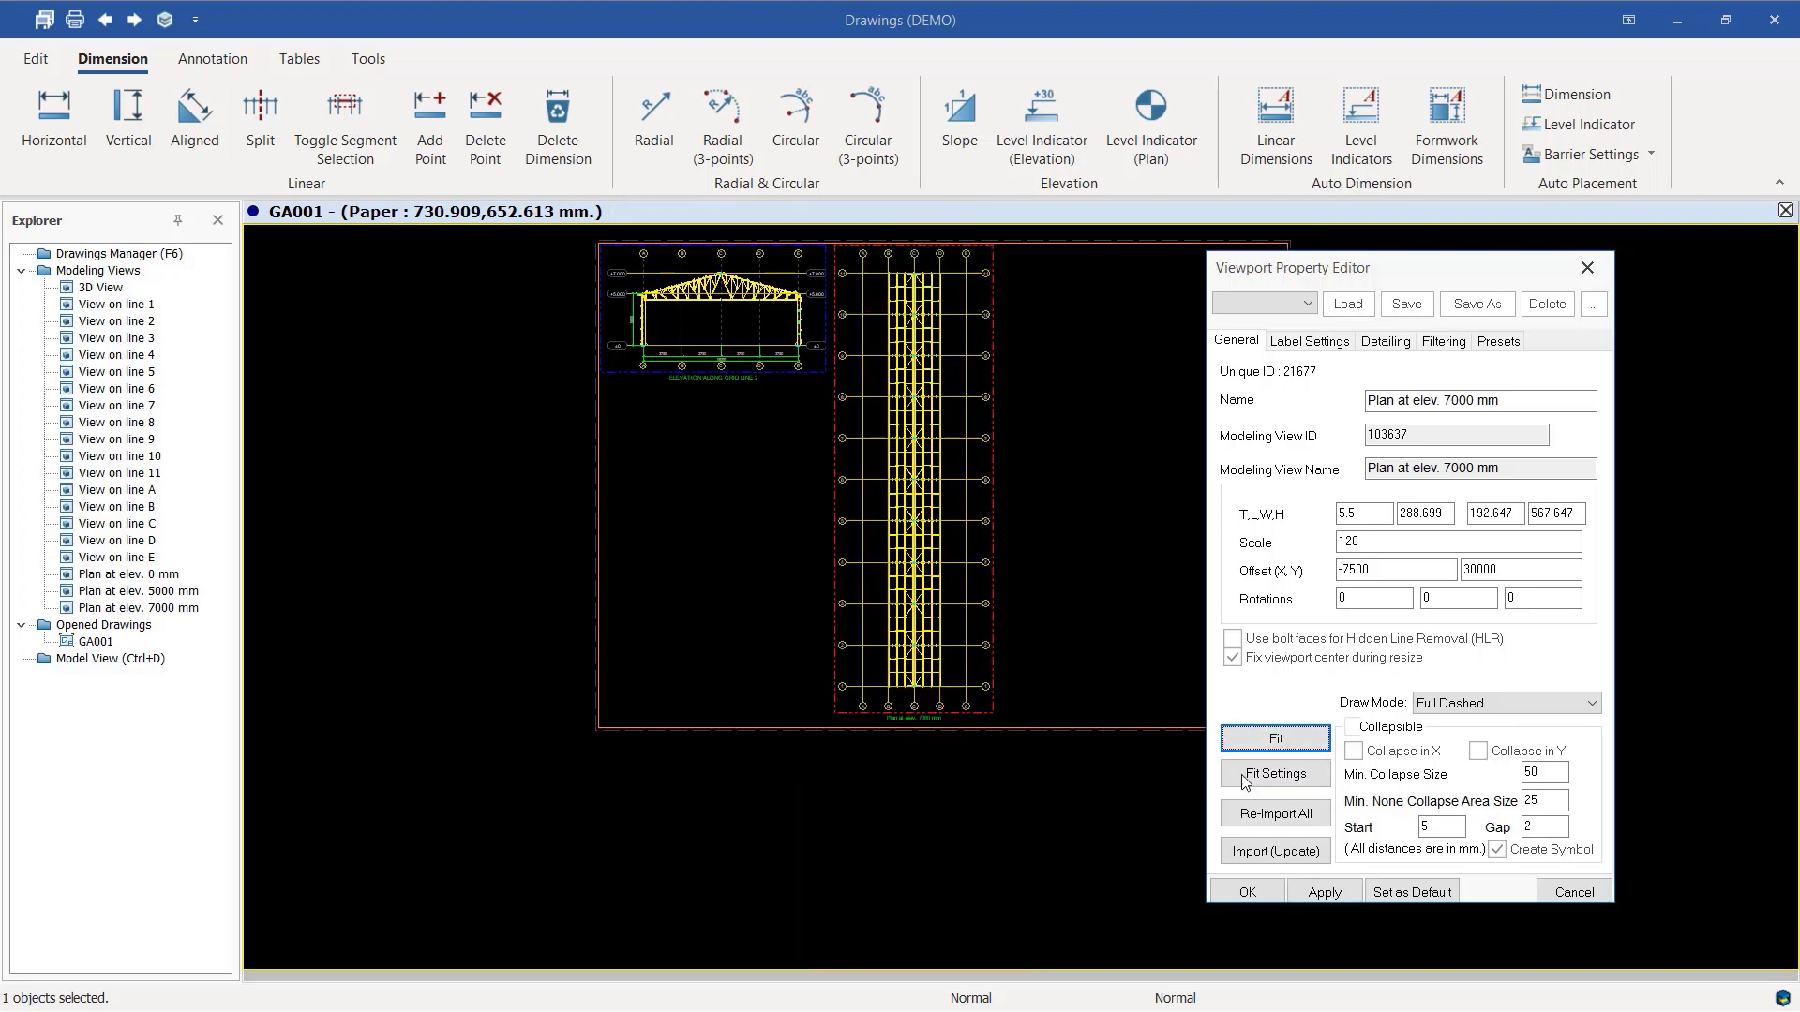
Change the Plan at elev. 7000 mm viewport's label to ROOF PLAN and apply it.
scroll(778, 736, up, 7)
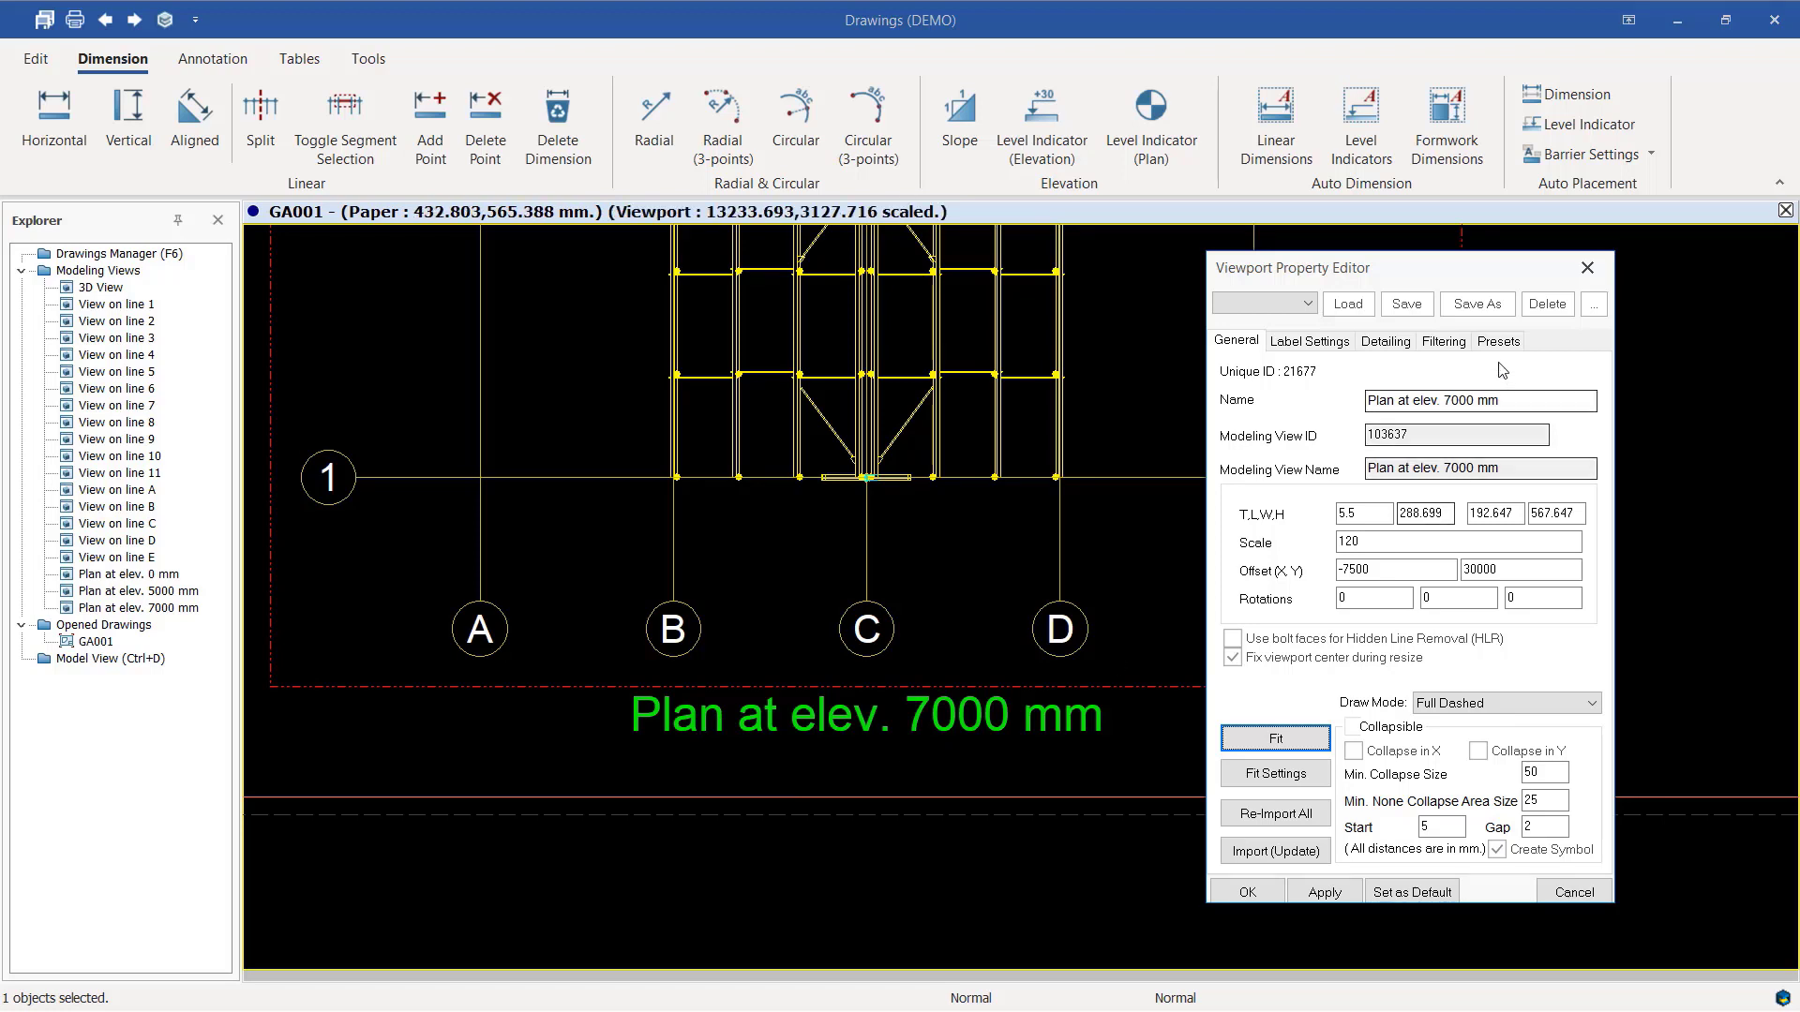
click(1303, 342)
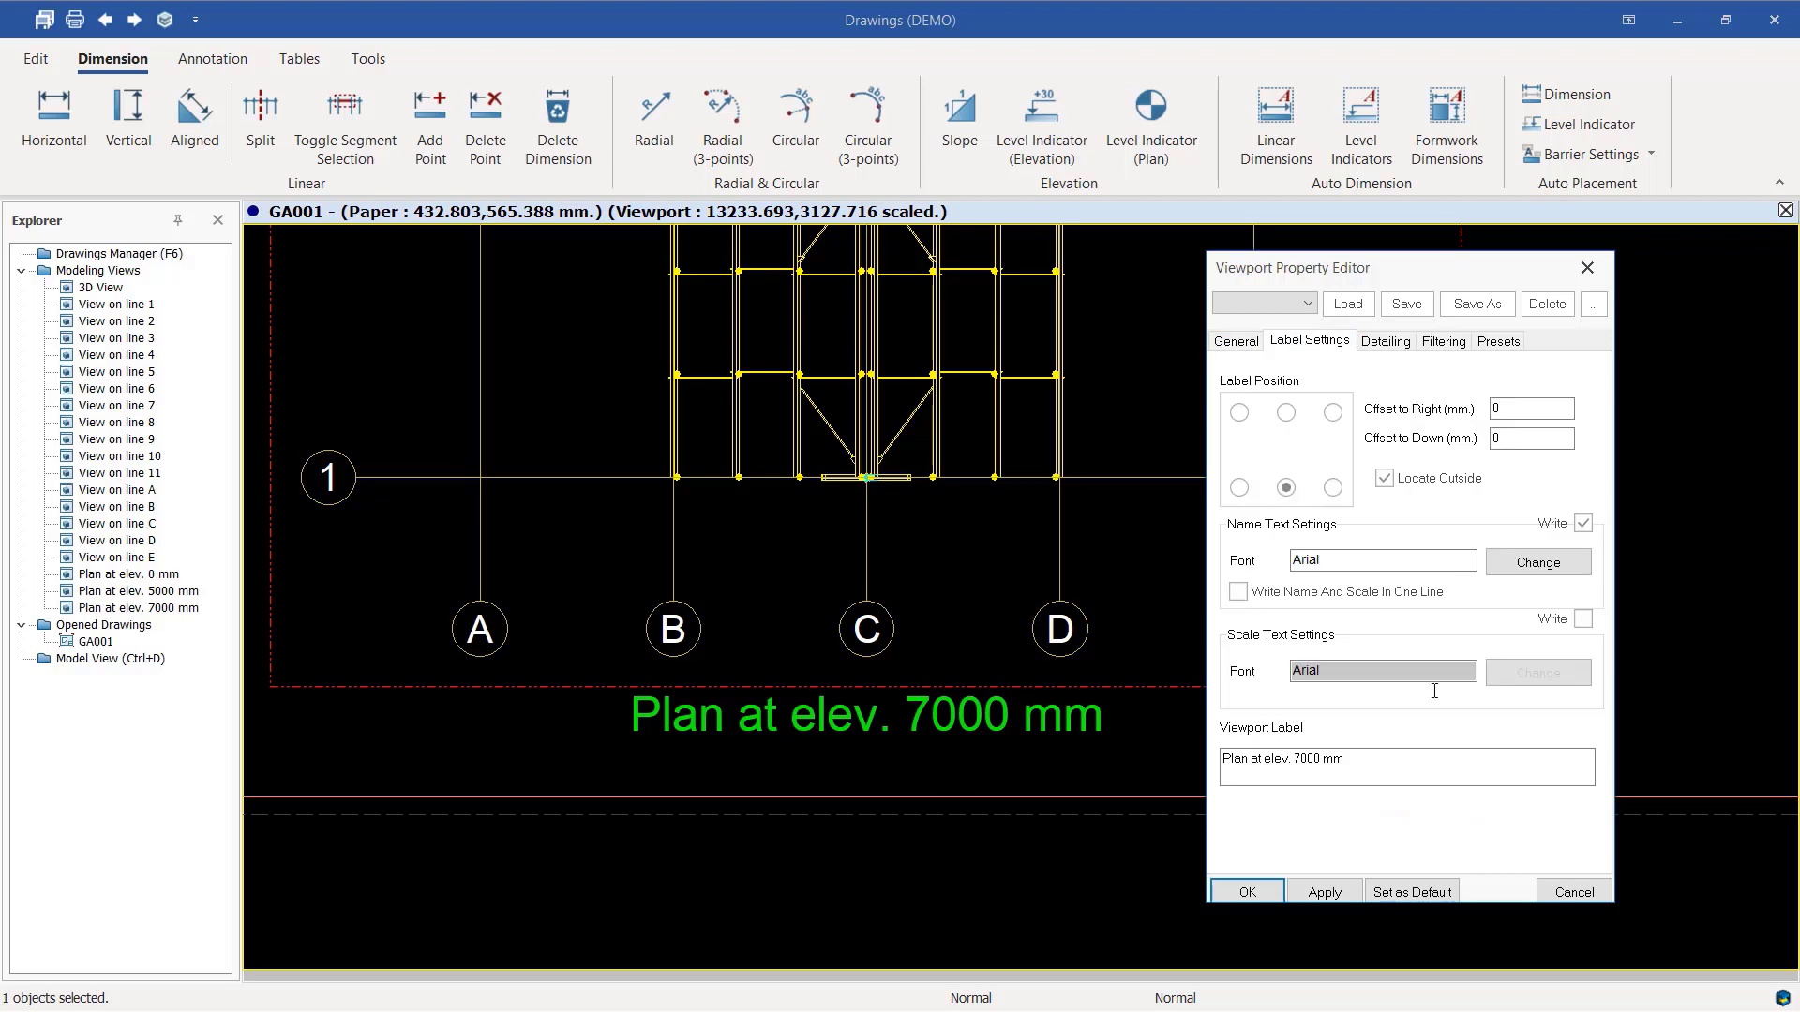
drag(1350, 759, 1222, 758)
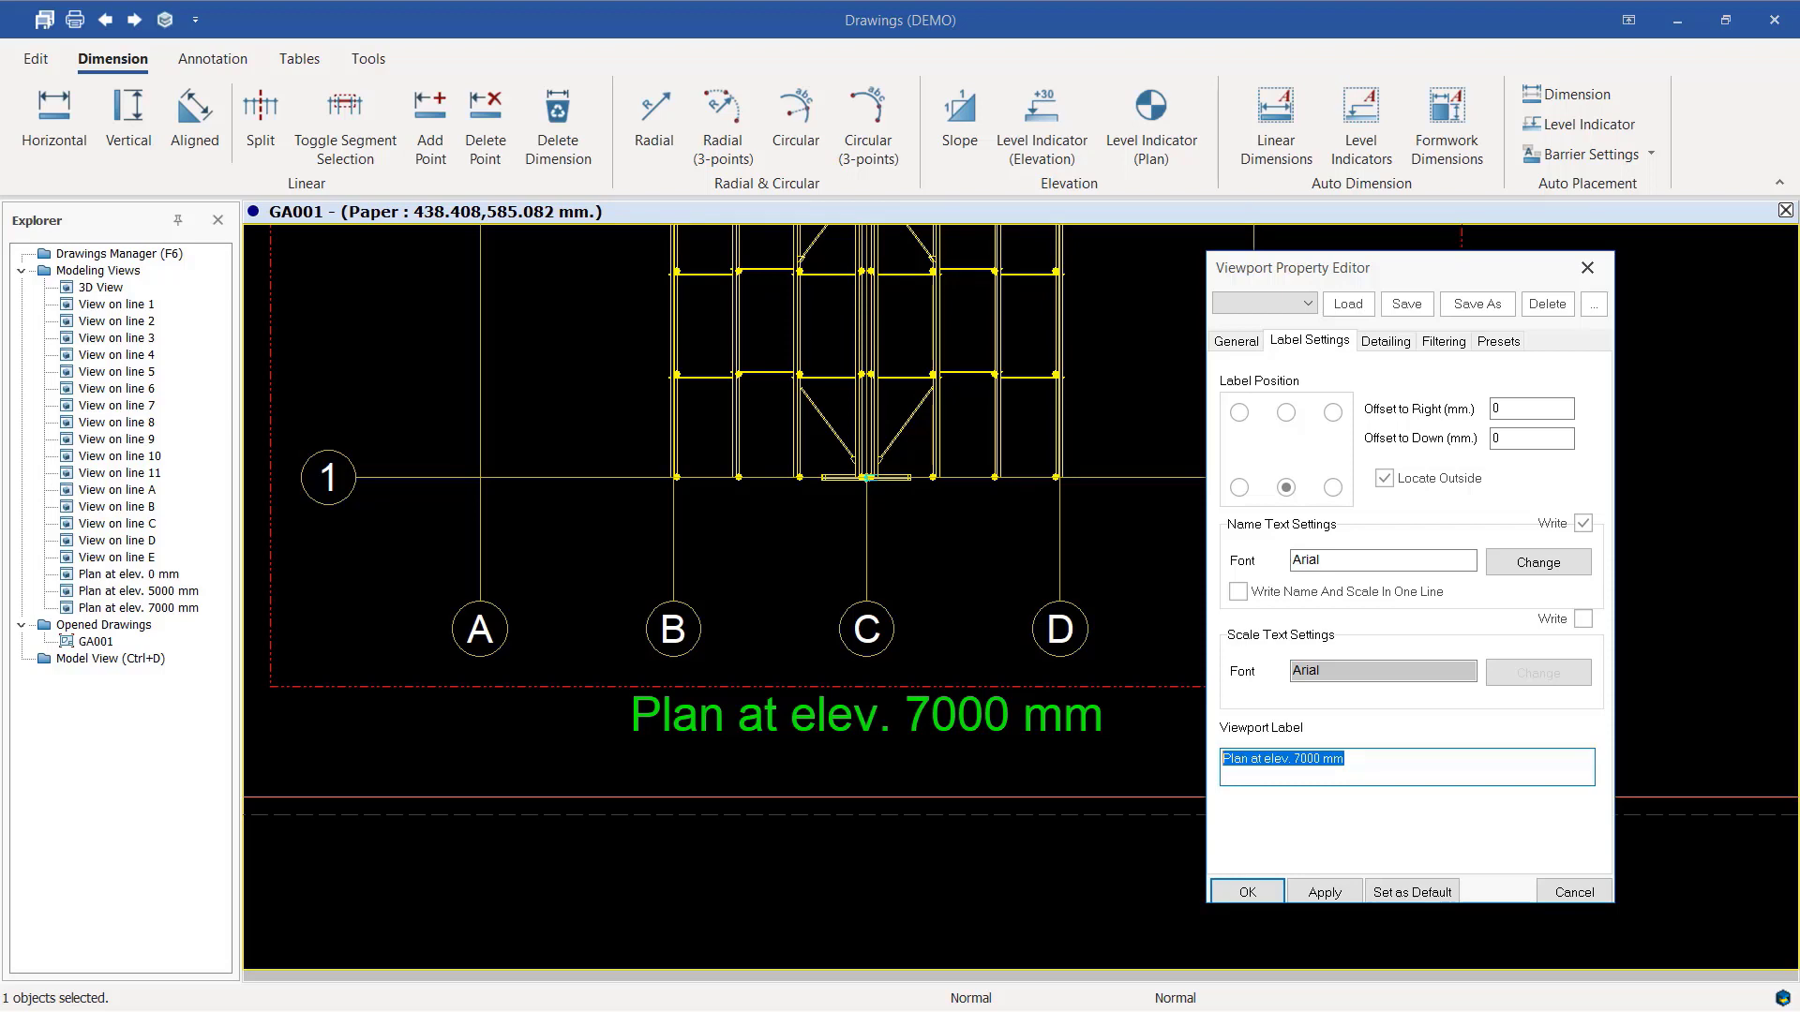
text(ROOF PLA)
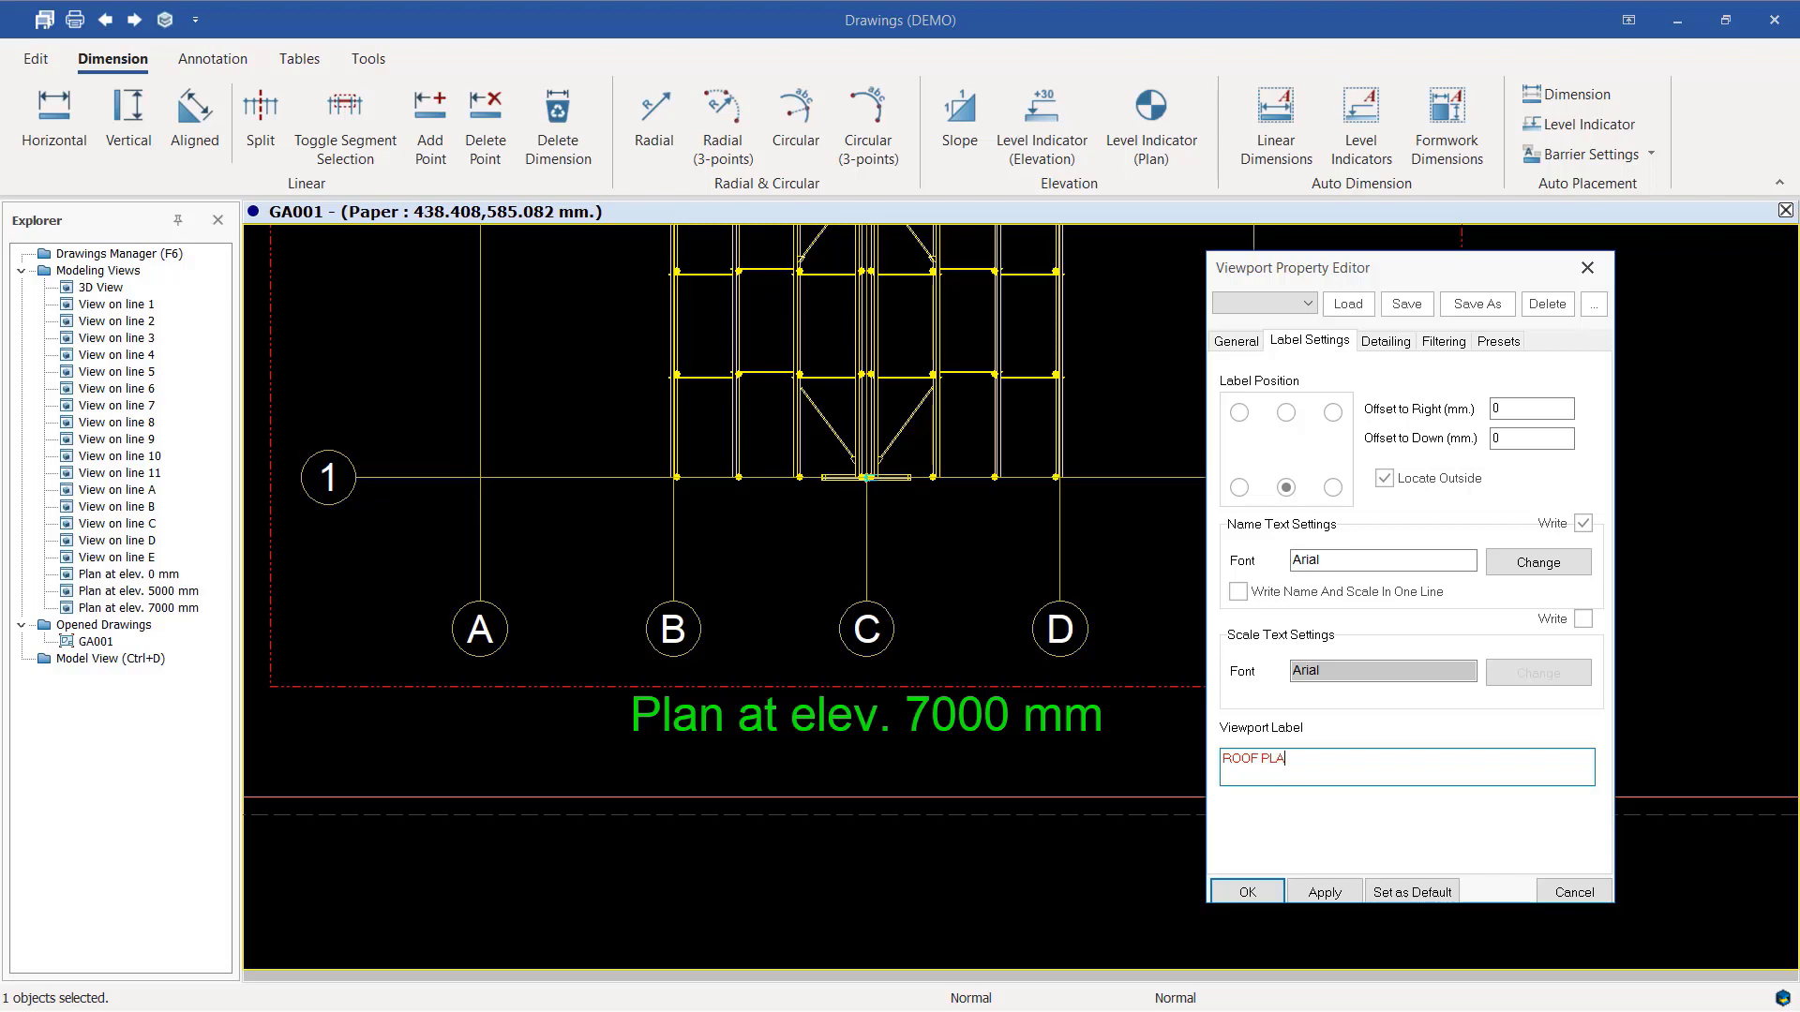
text(N)
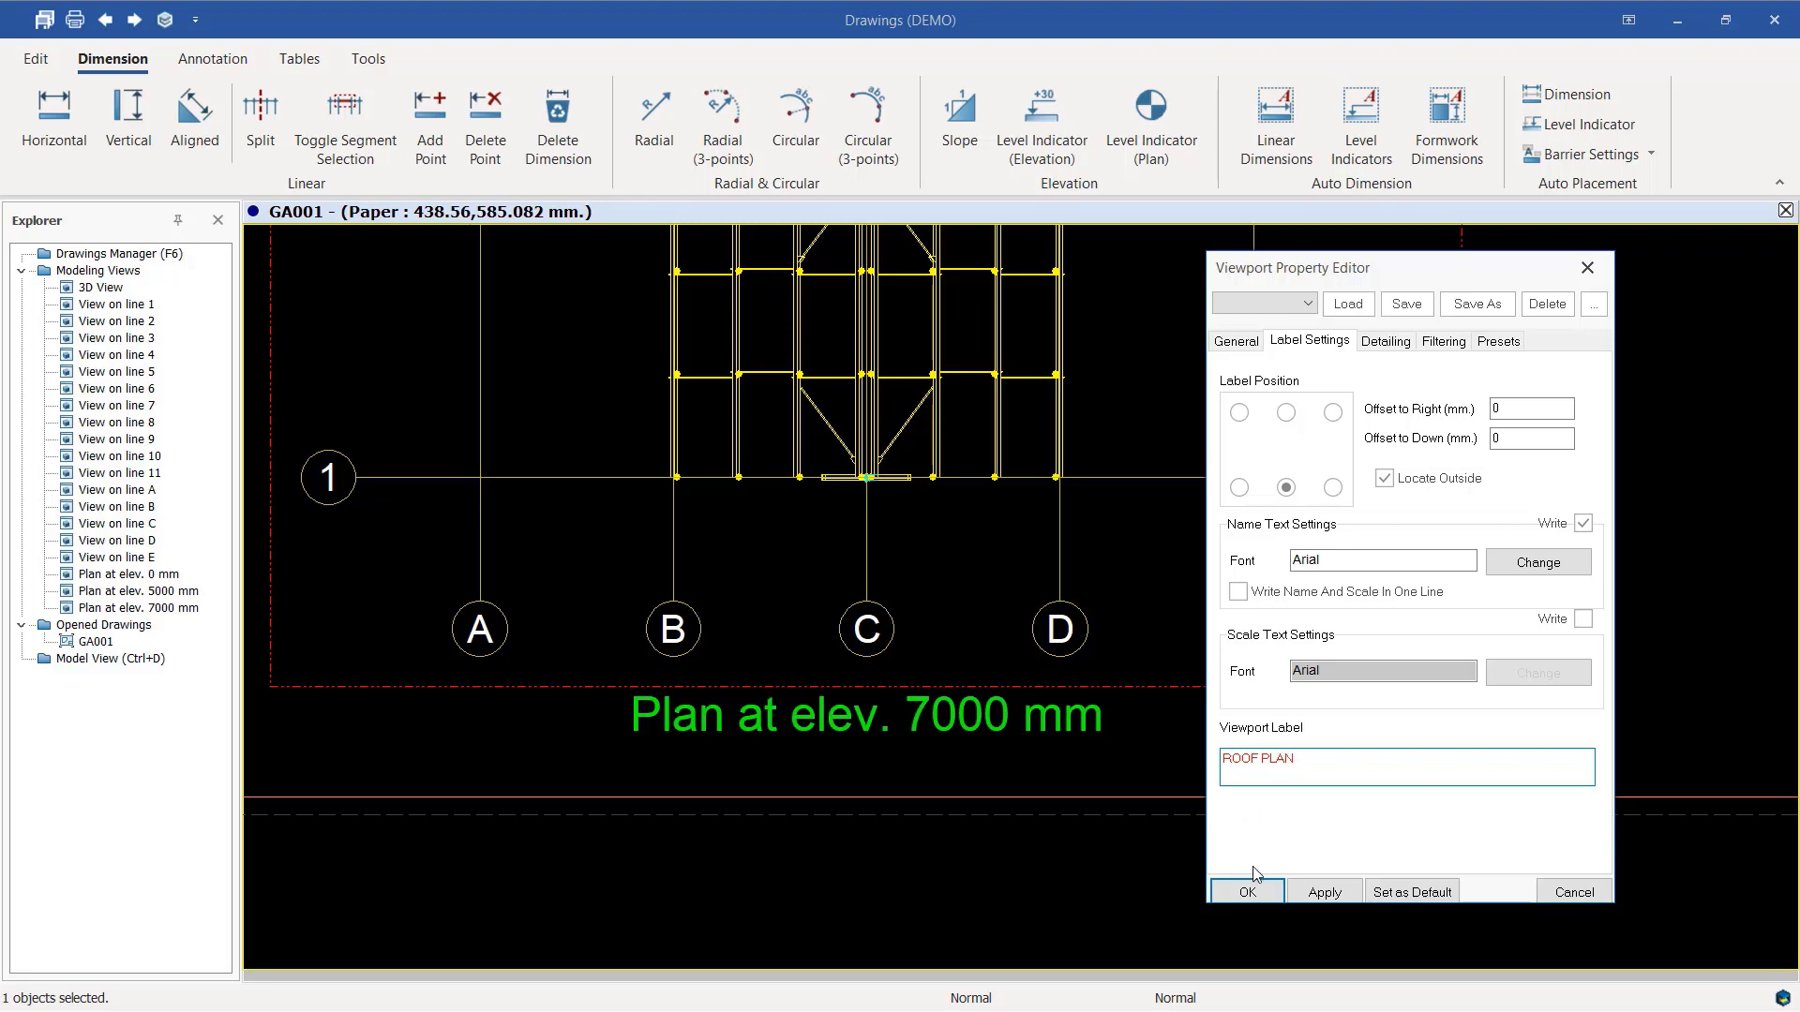
click(1327, 891)
click(1335, 759)
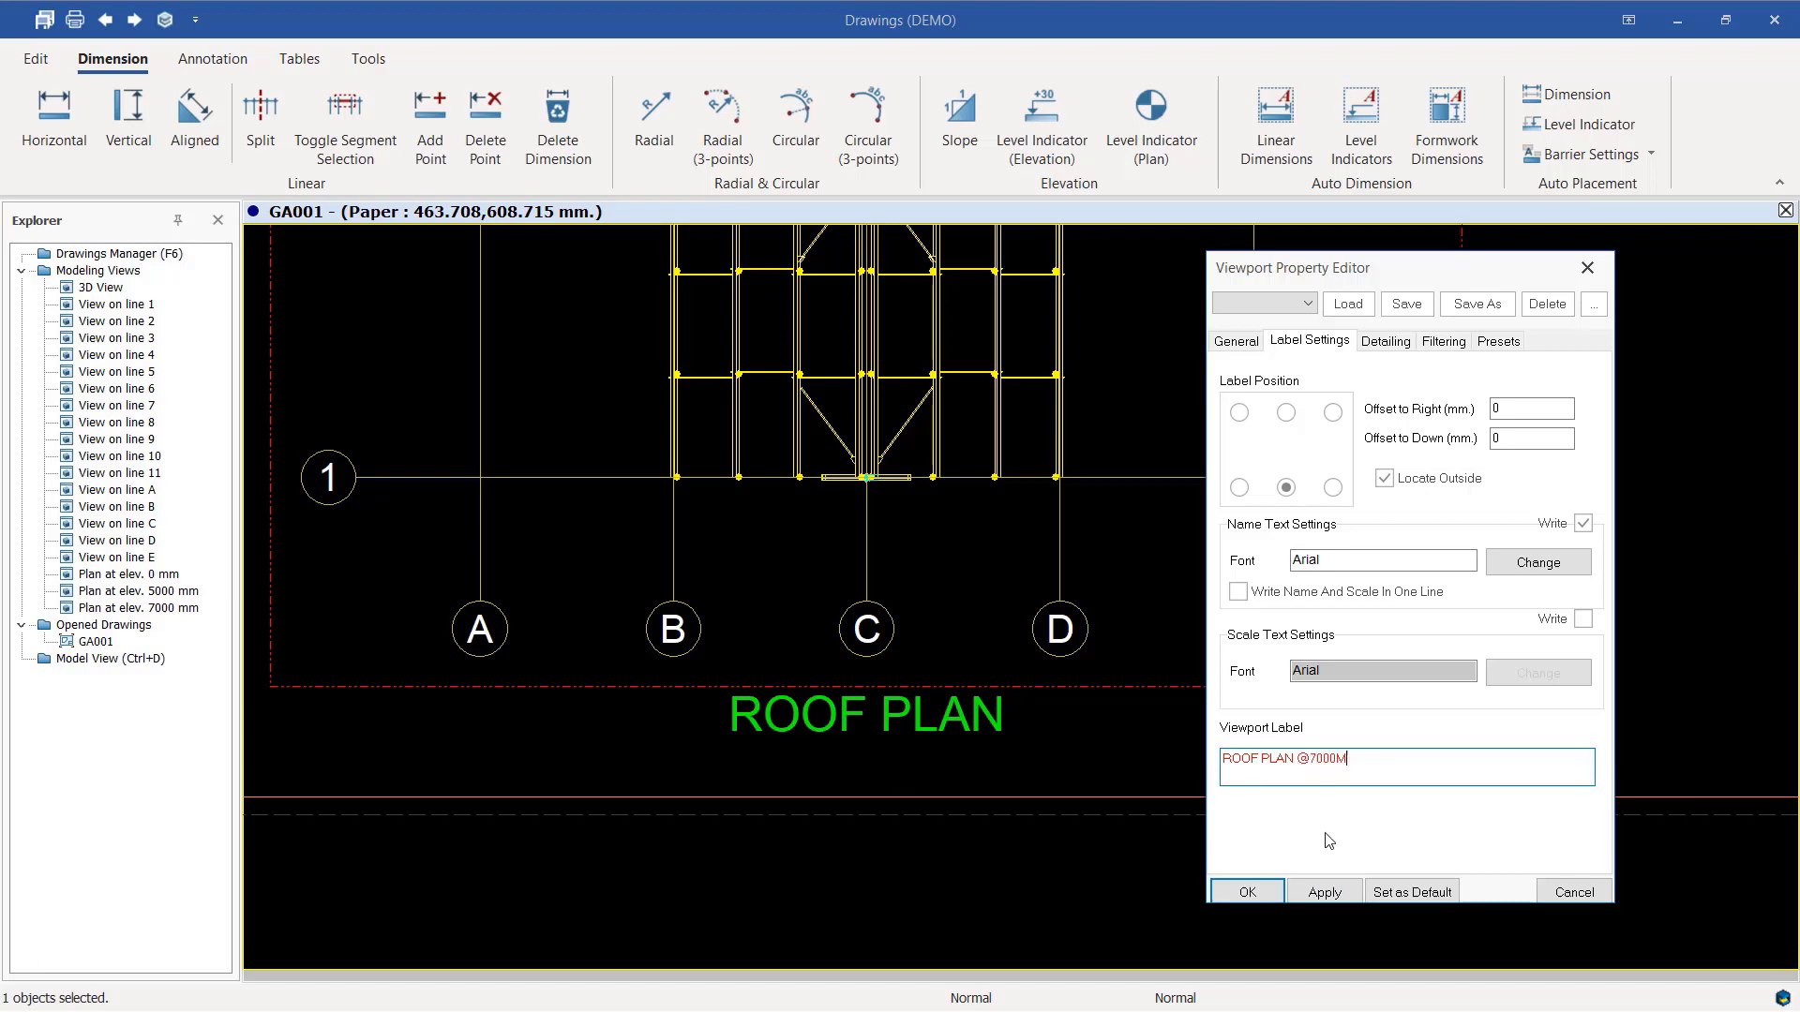
text(@7000MM)
click(1325, 892)
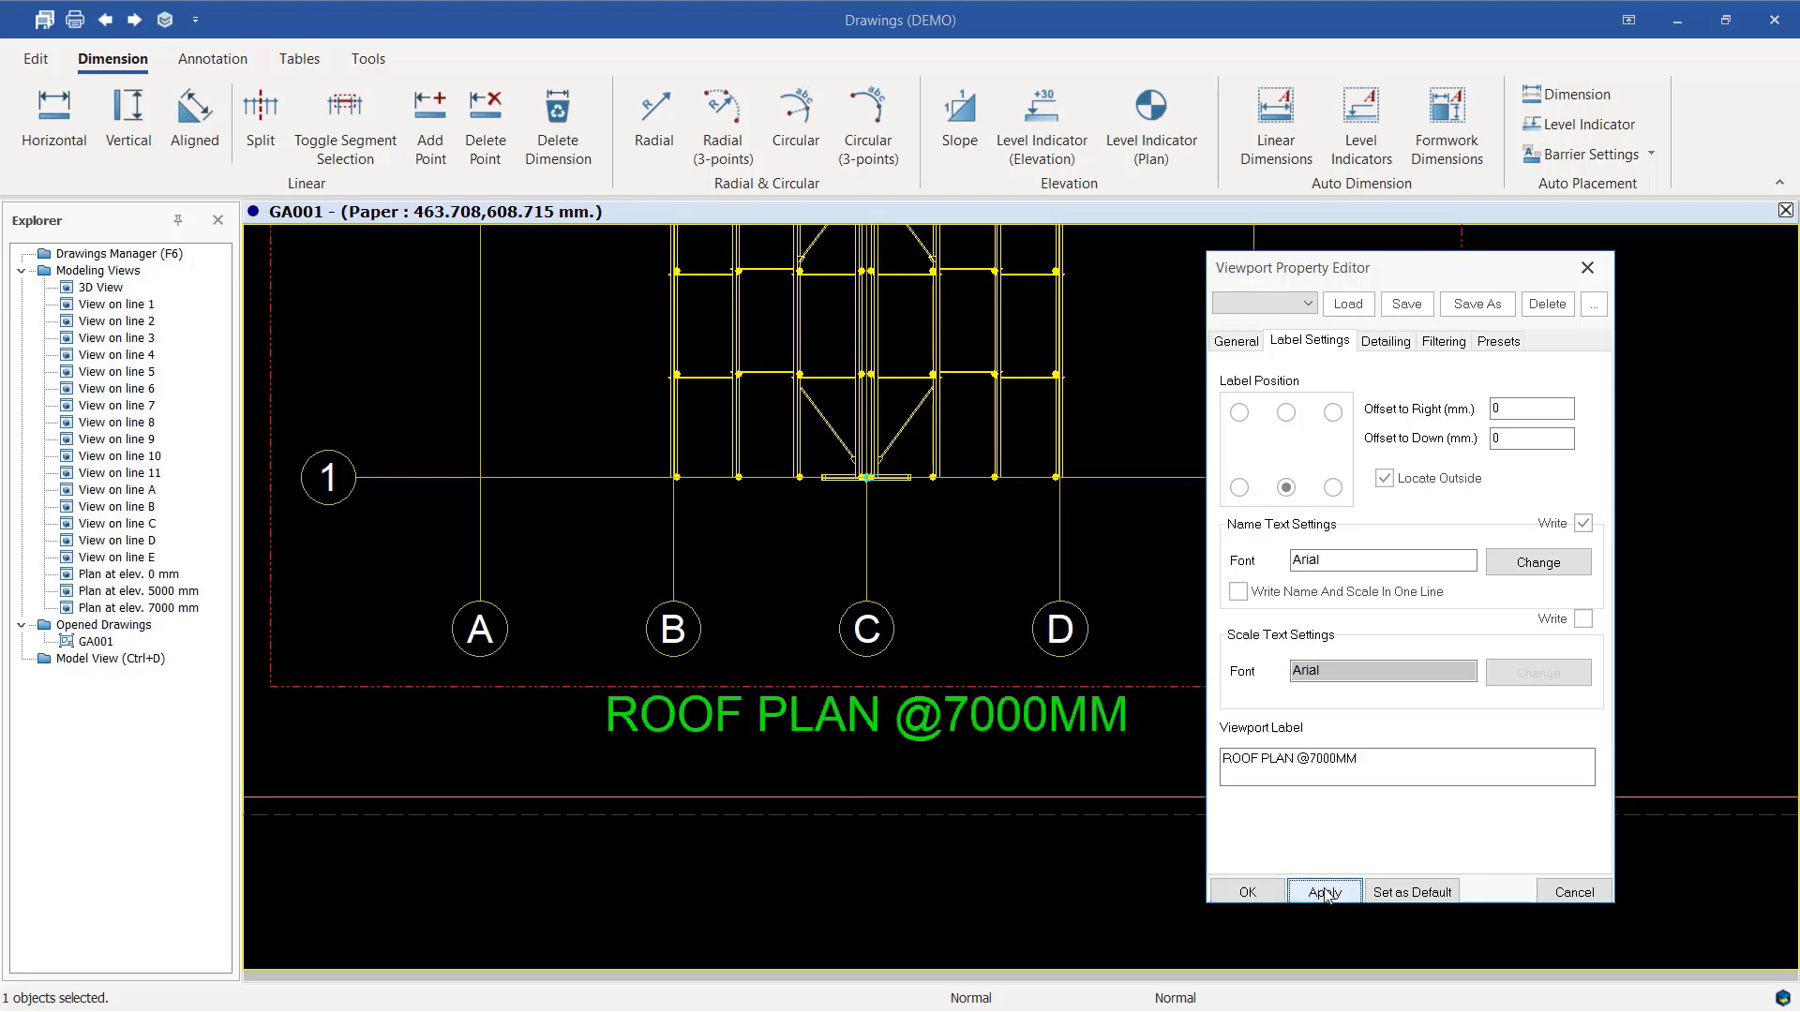
click(1248, 892)
Create a viewport from the View on line 5 modeling view, beside the roof plan.
scroll(1197, 712, down, 8)
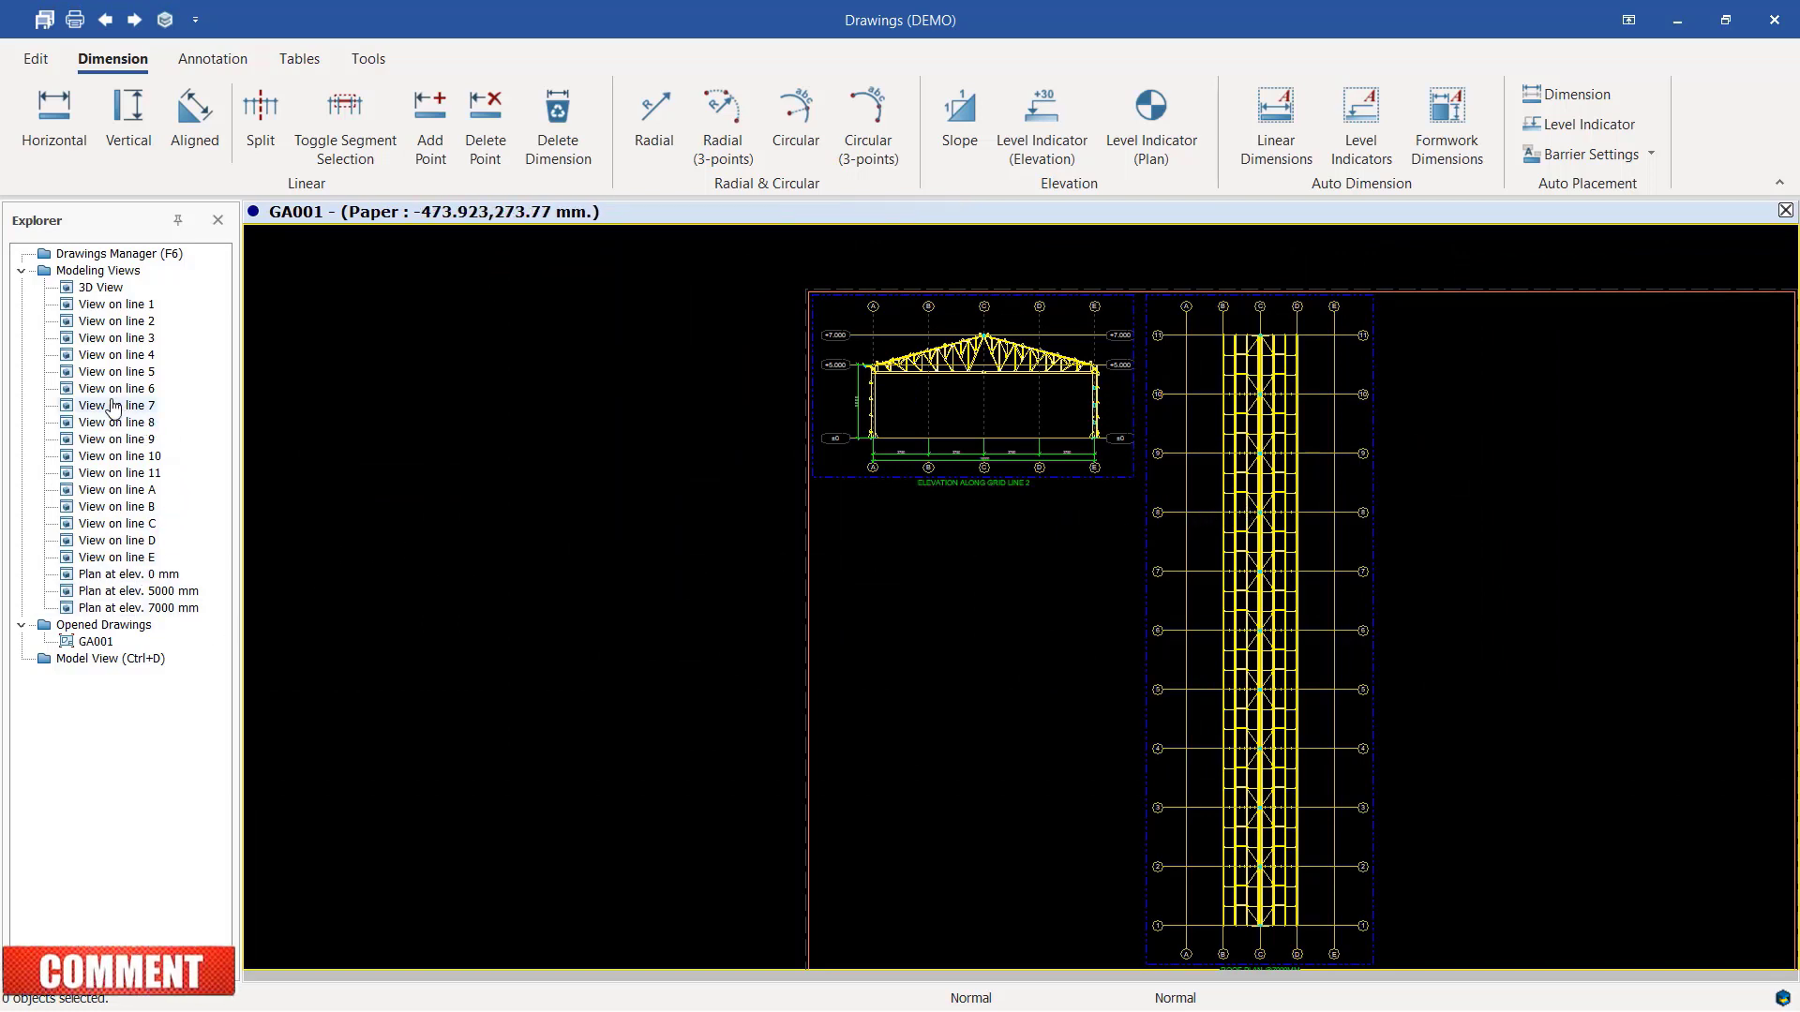
right_click(140, 389)
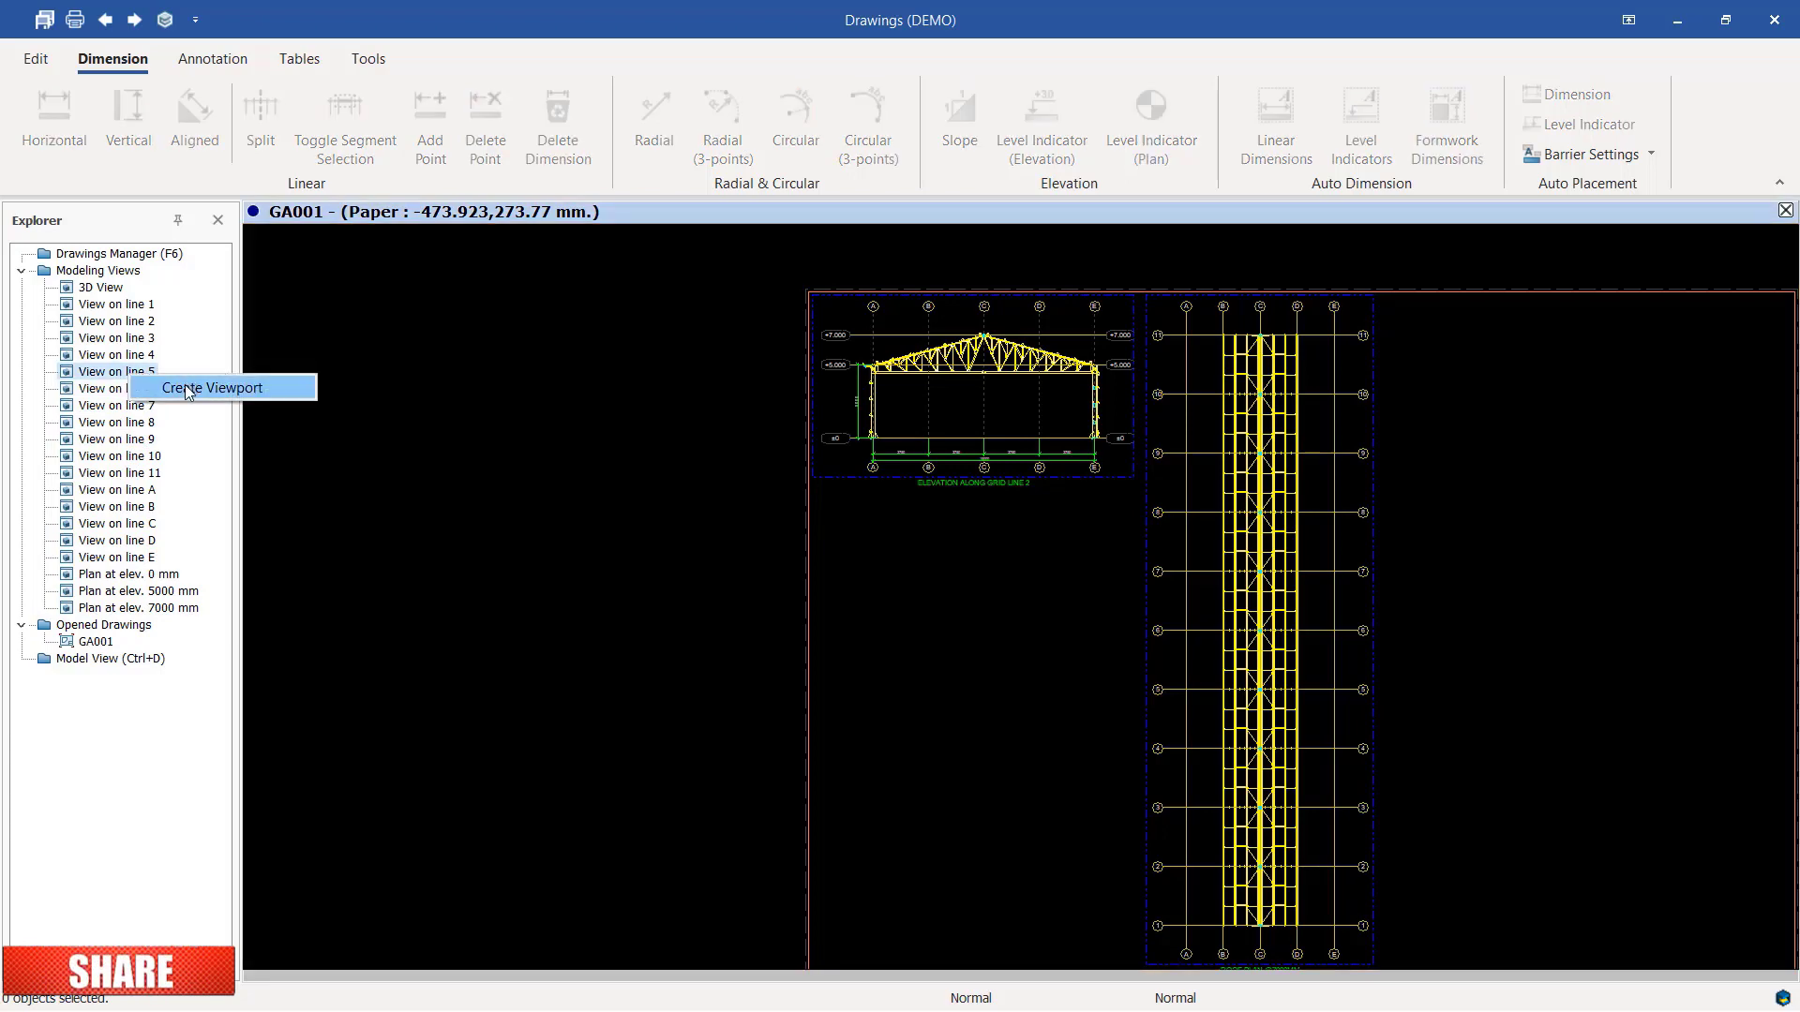
click(211, 387)
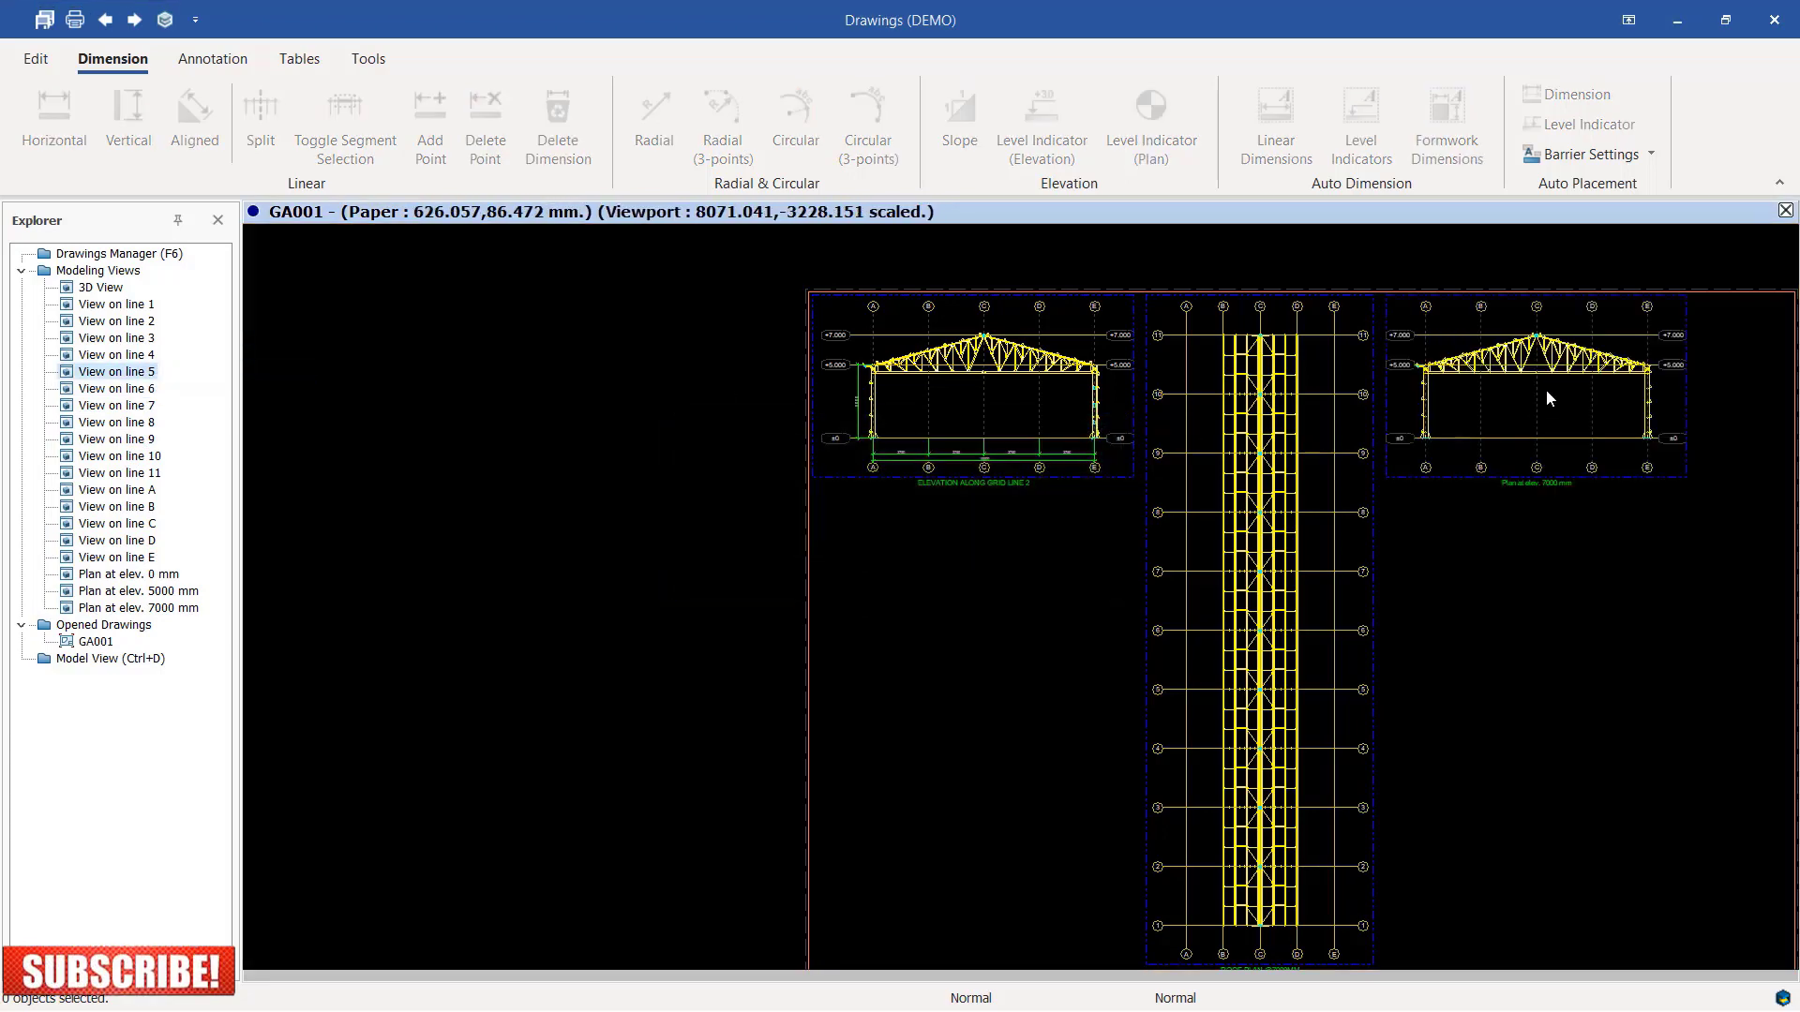
Create a viewport from the View on line 10 modeling view, below the grid line 2 elevation.
scroll(1545, 390, up, 2)
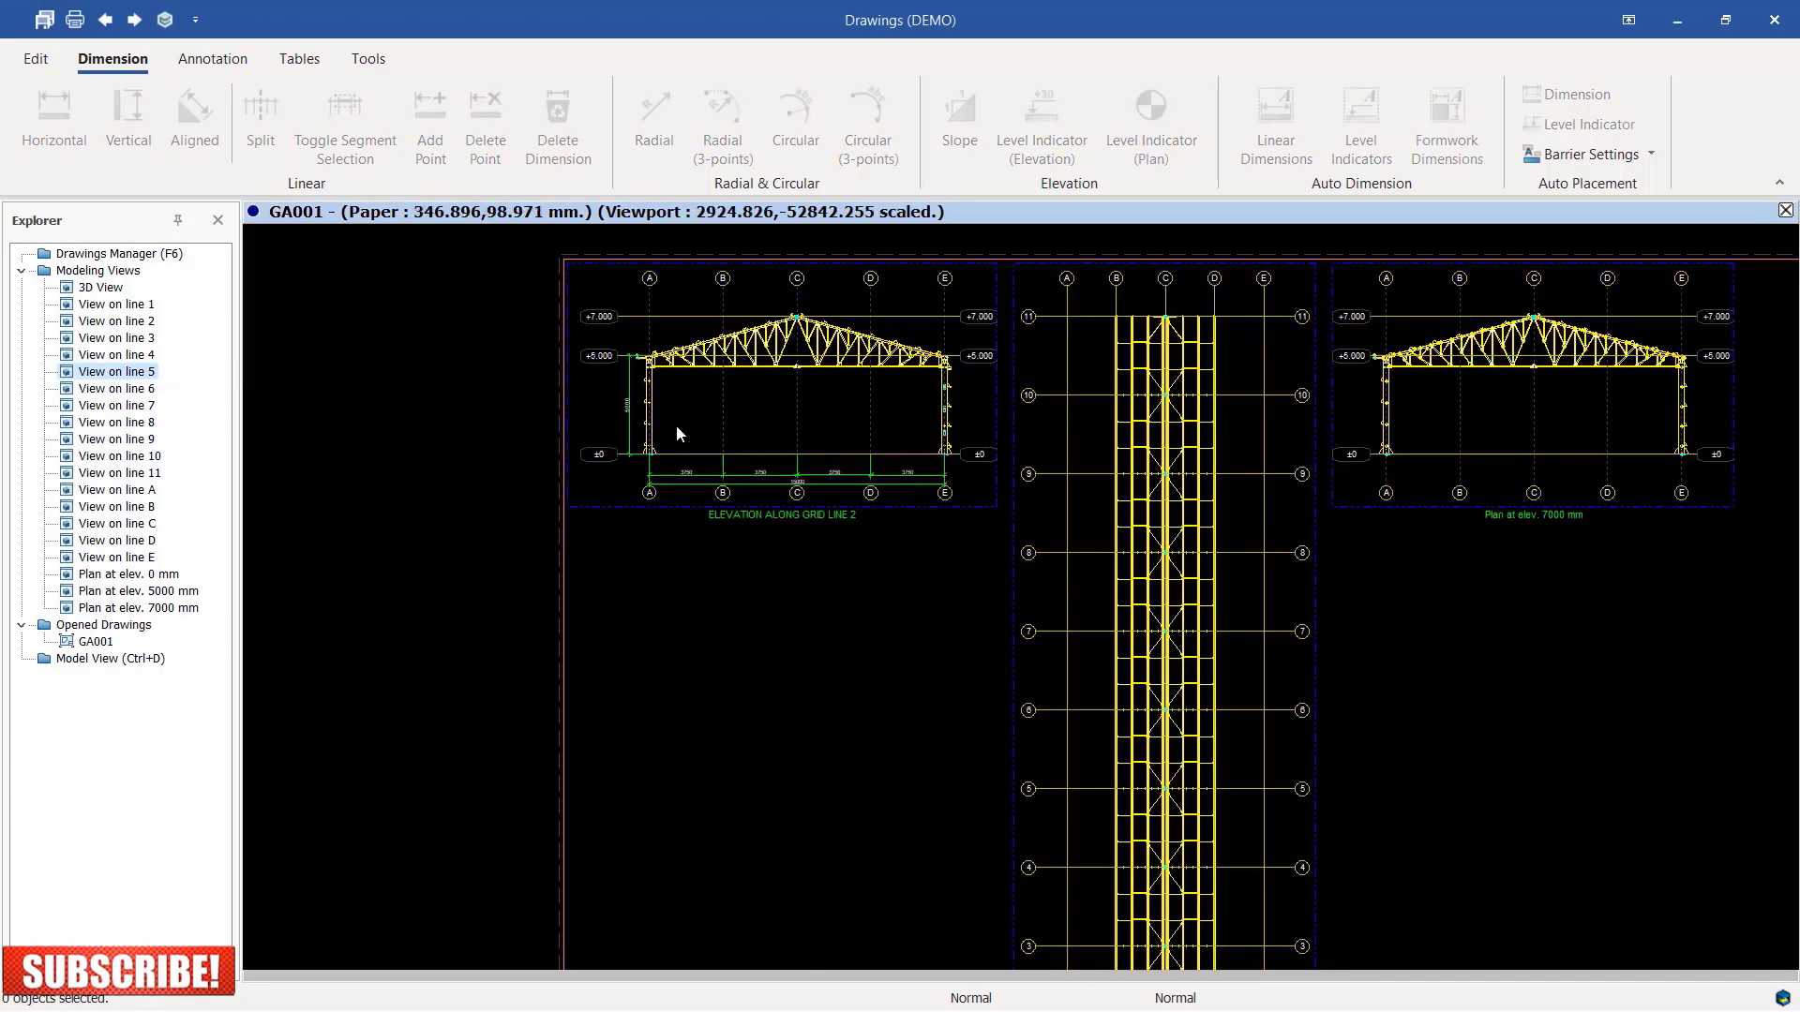
right_click(134, 464)
click(211, 465)
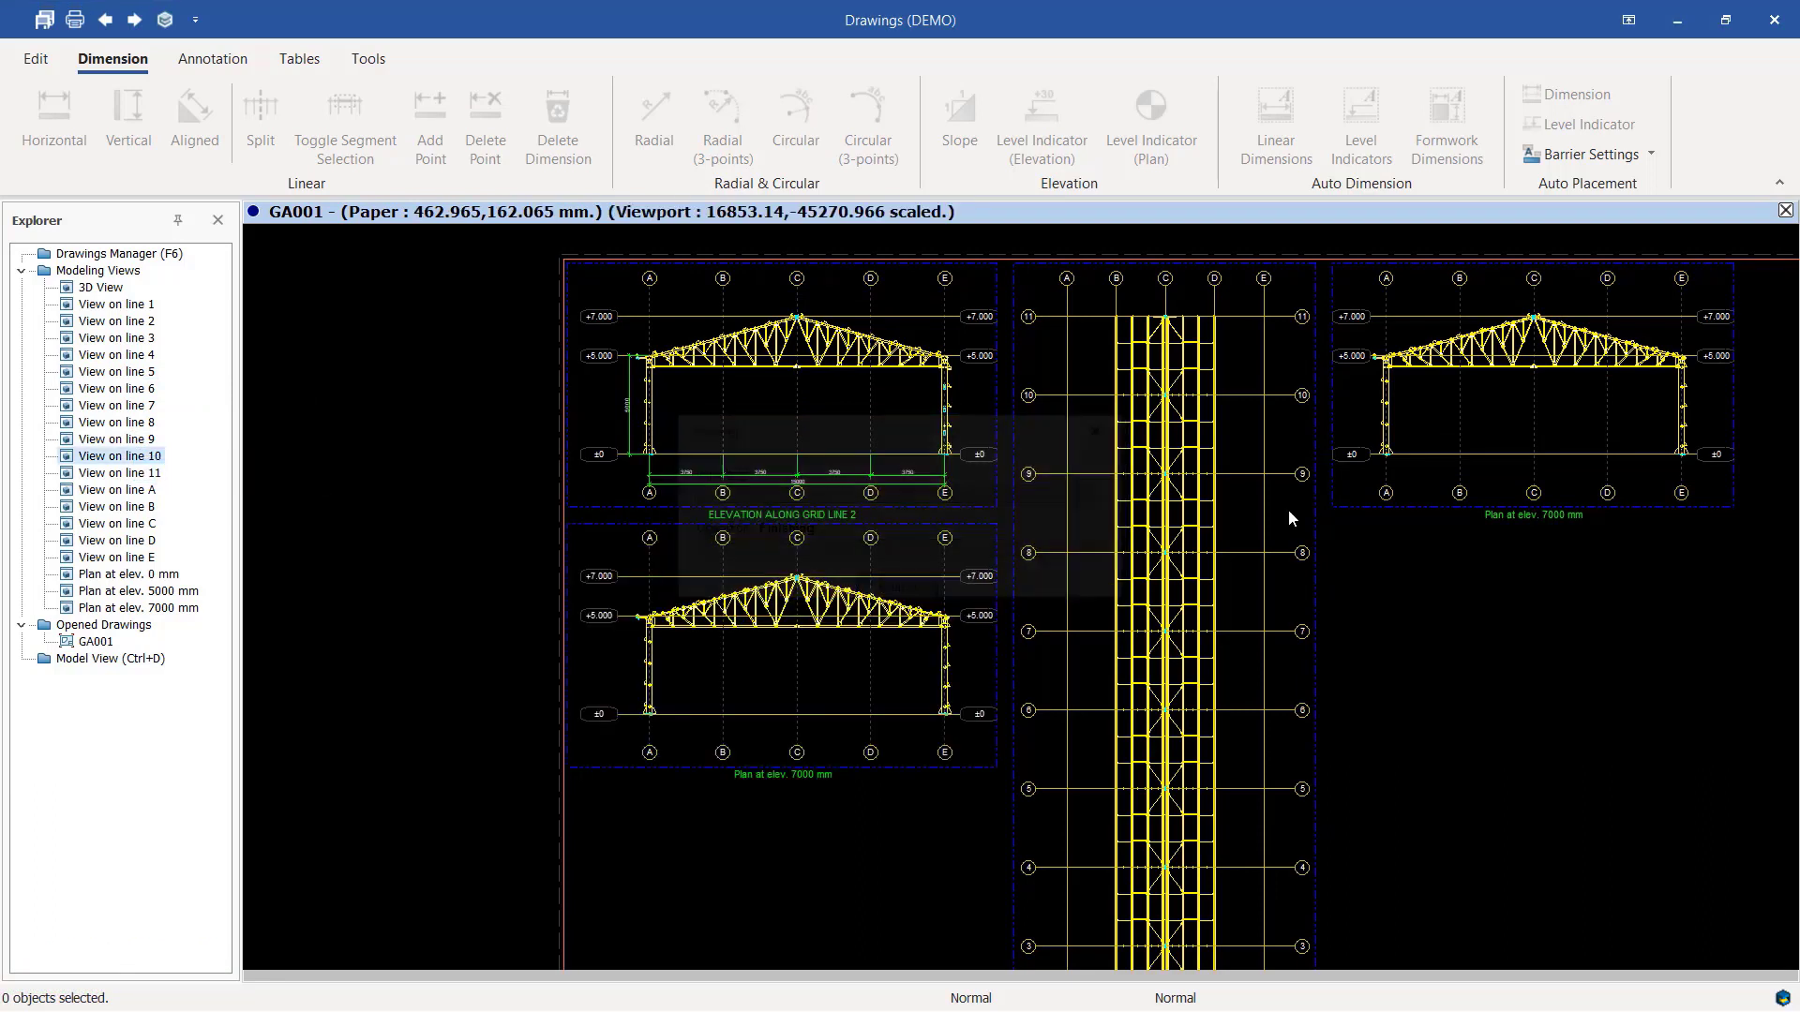
Create a viewport from the View on line C modeling view and inspect its placement relative to the sheet.
right_click(114, 525)
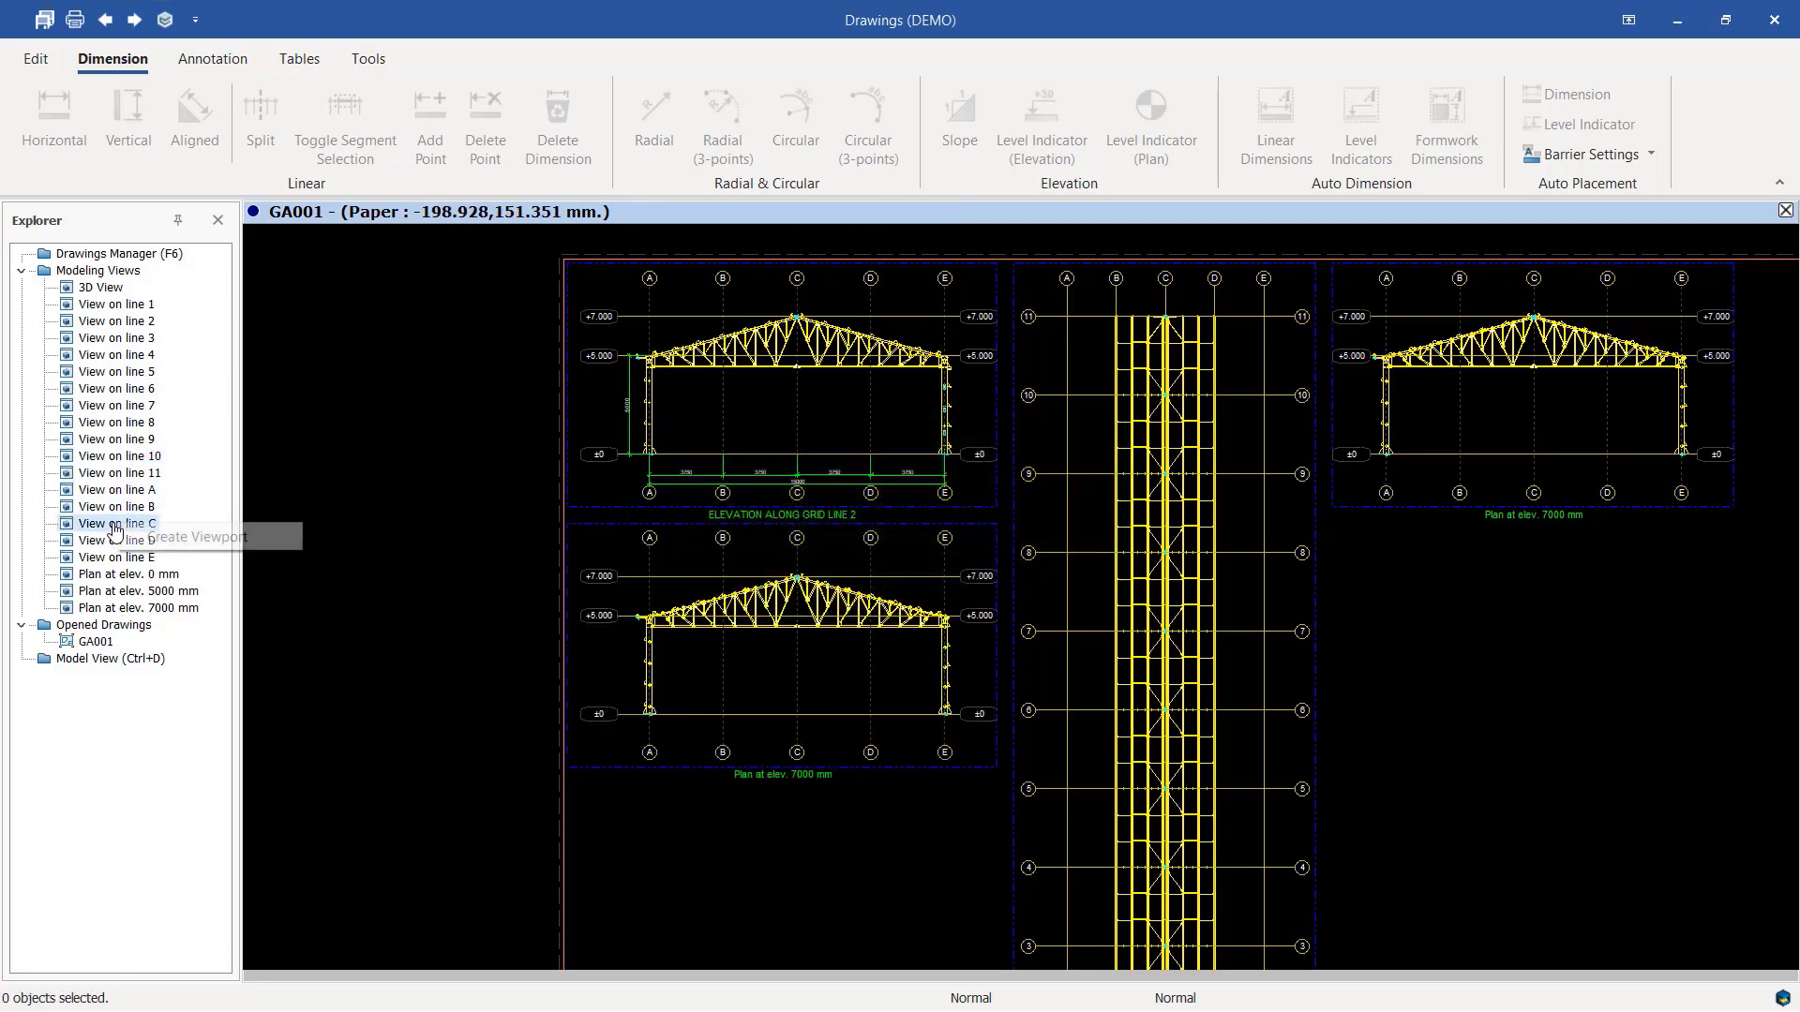
click(176, 543)
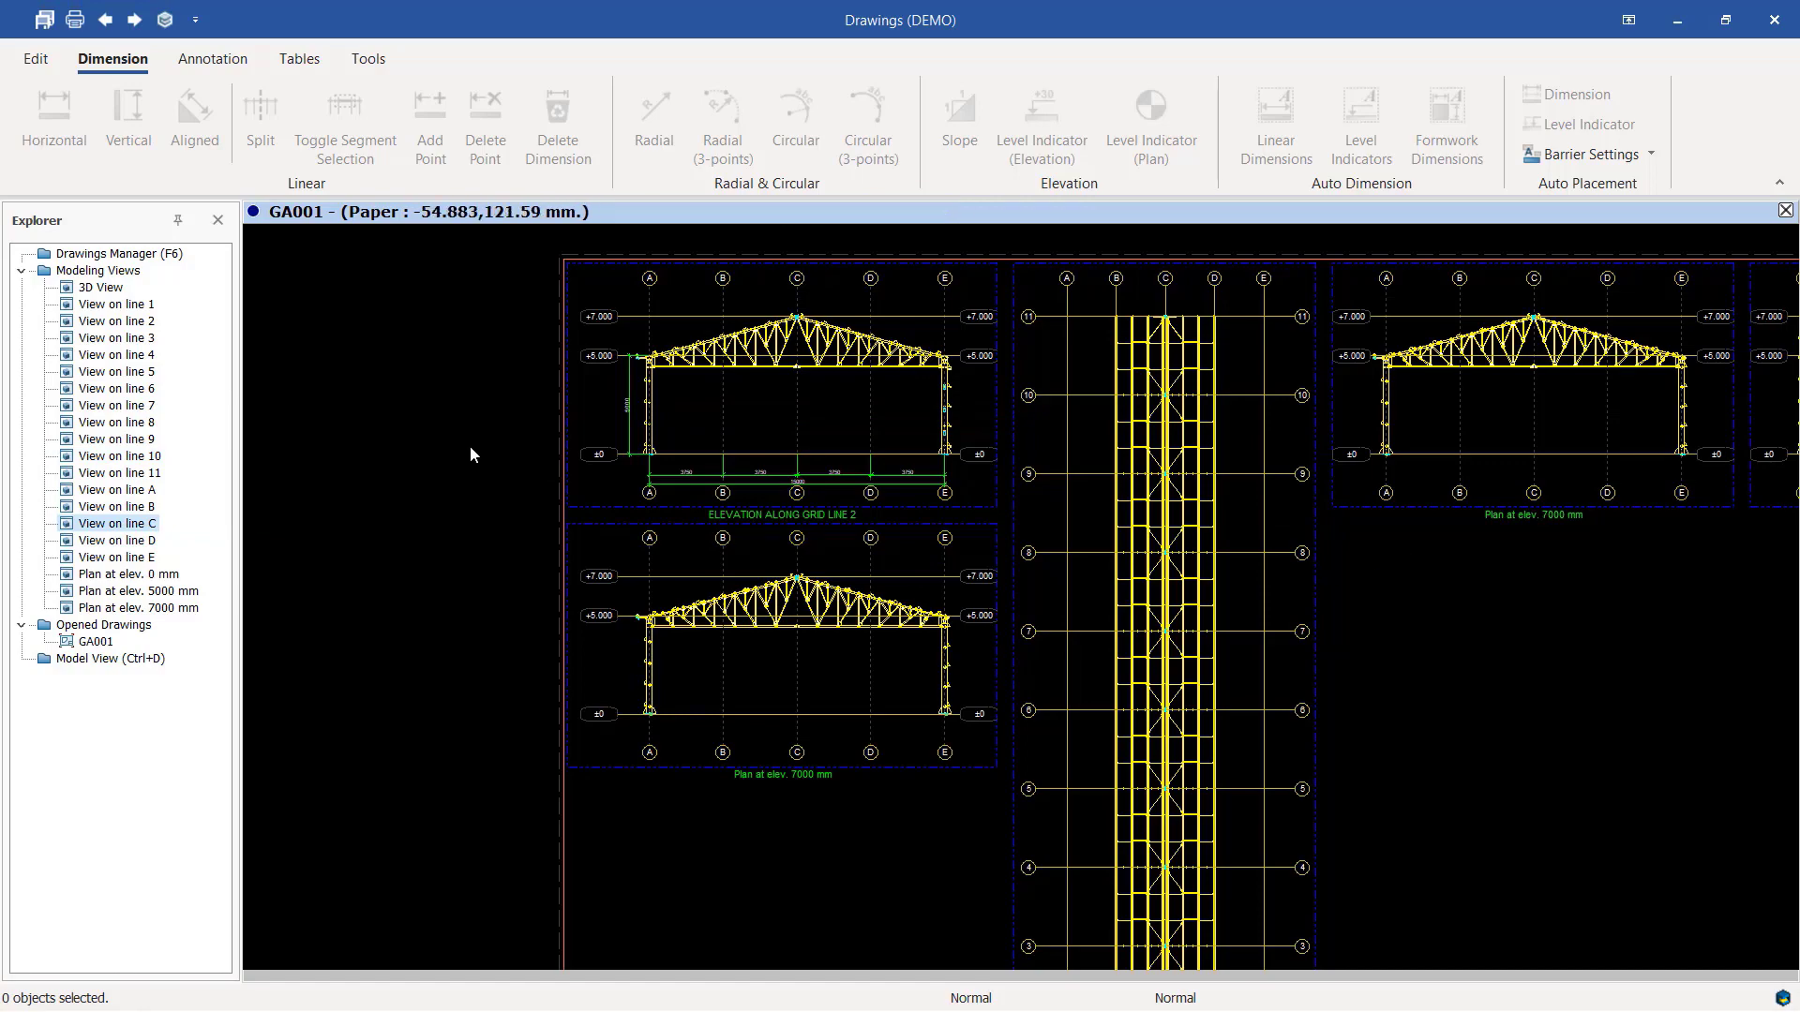
scroll(558, 452, down, 3)
scroll(1339, 386, up, 5)
scroll(1341, 387, down, 5)
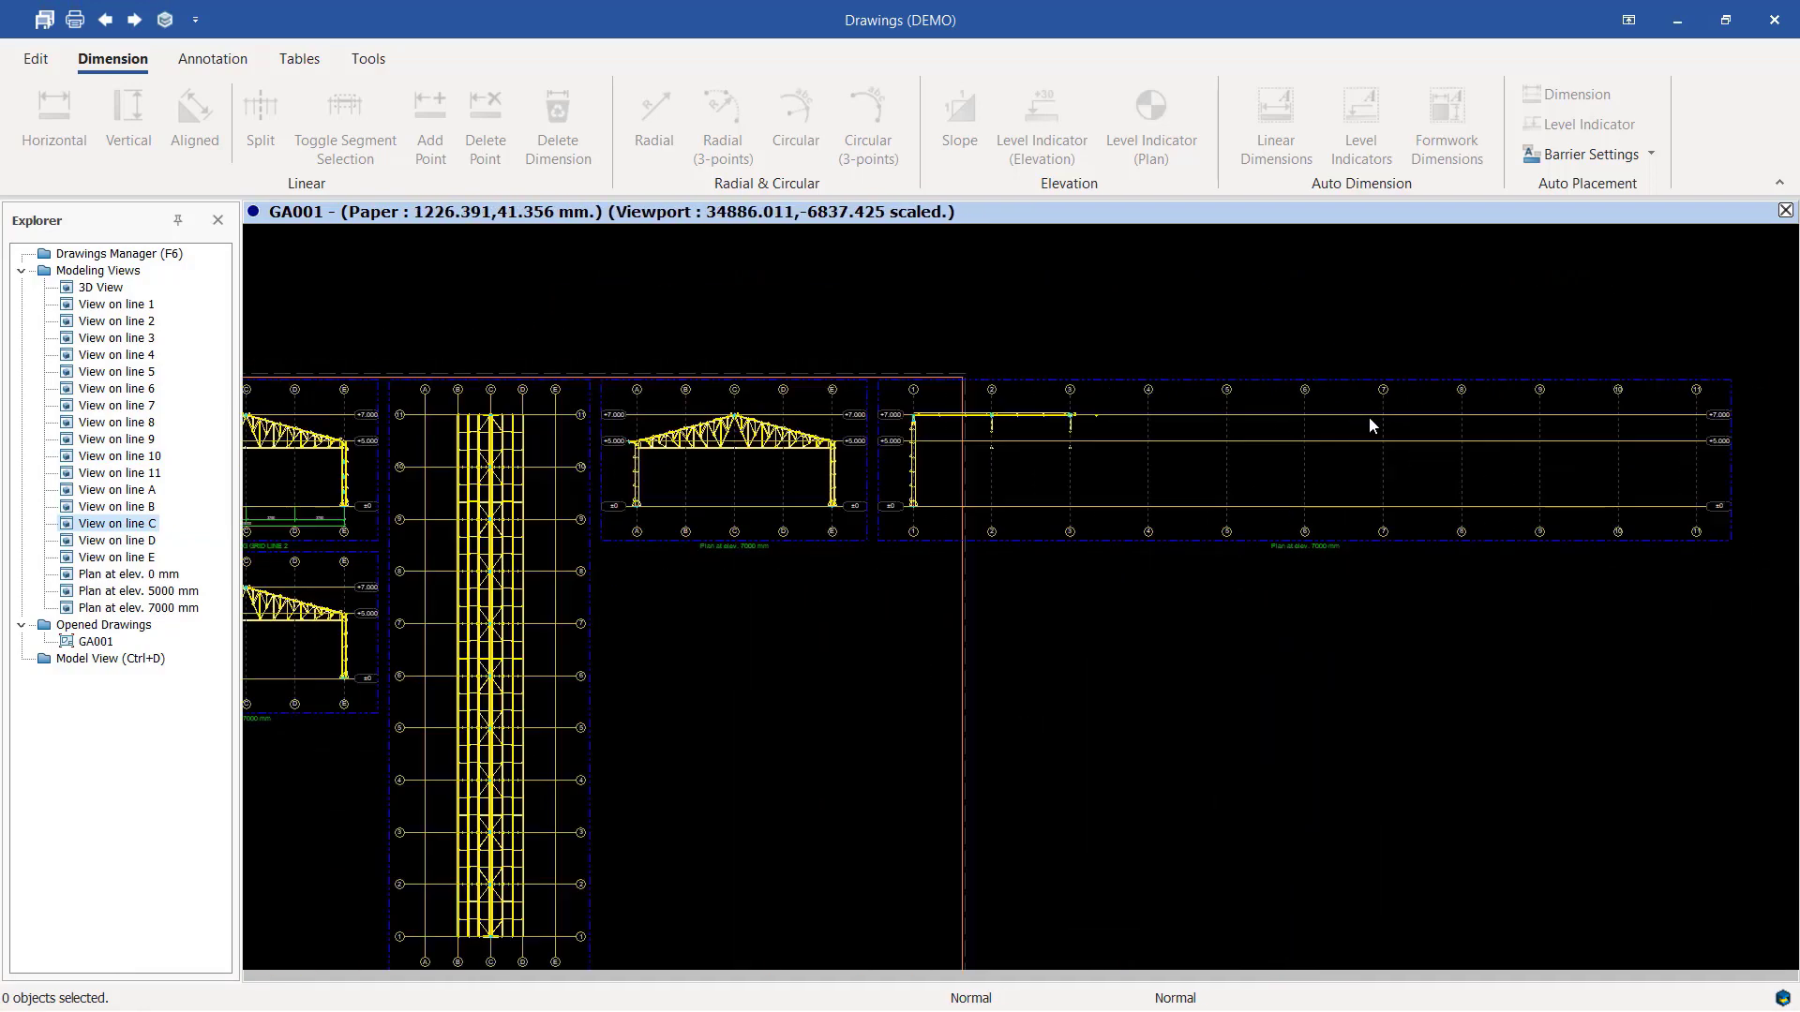
scroll(911, 483, up, 3)
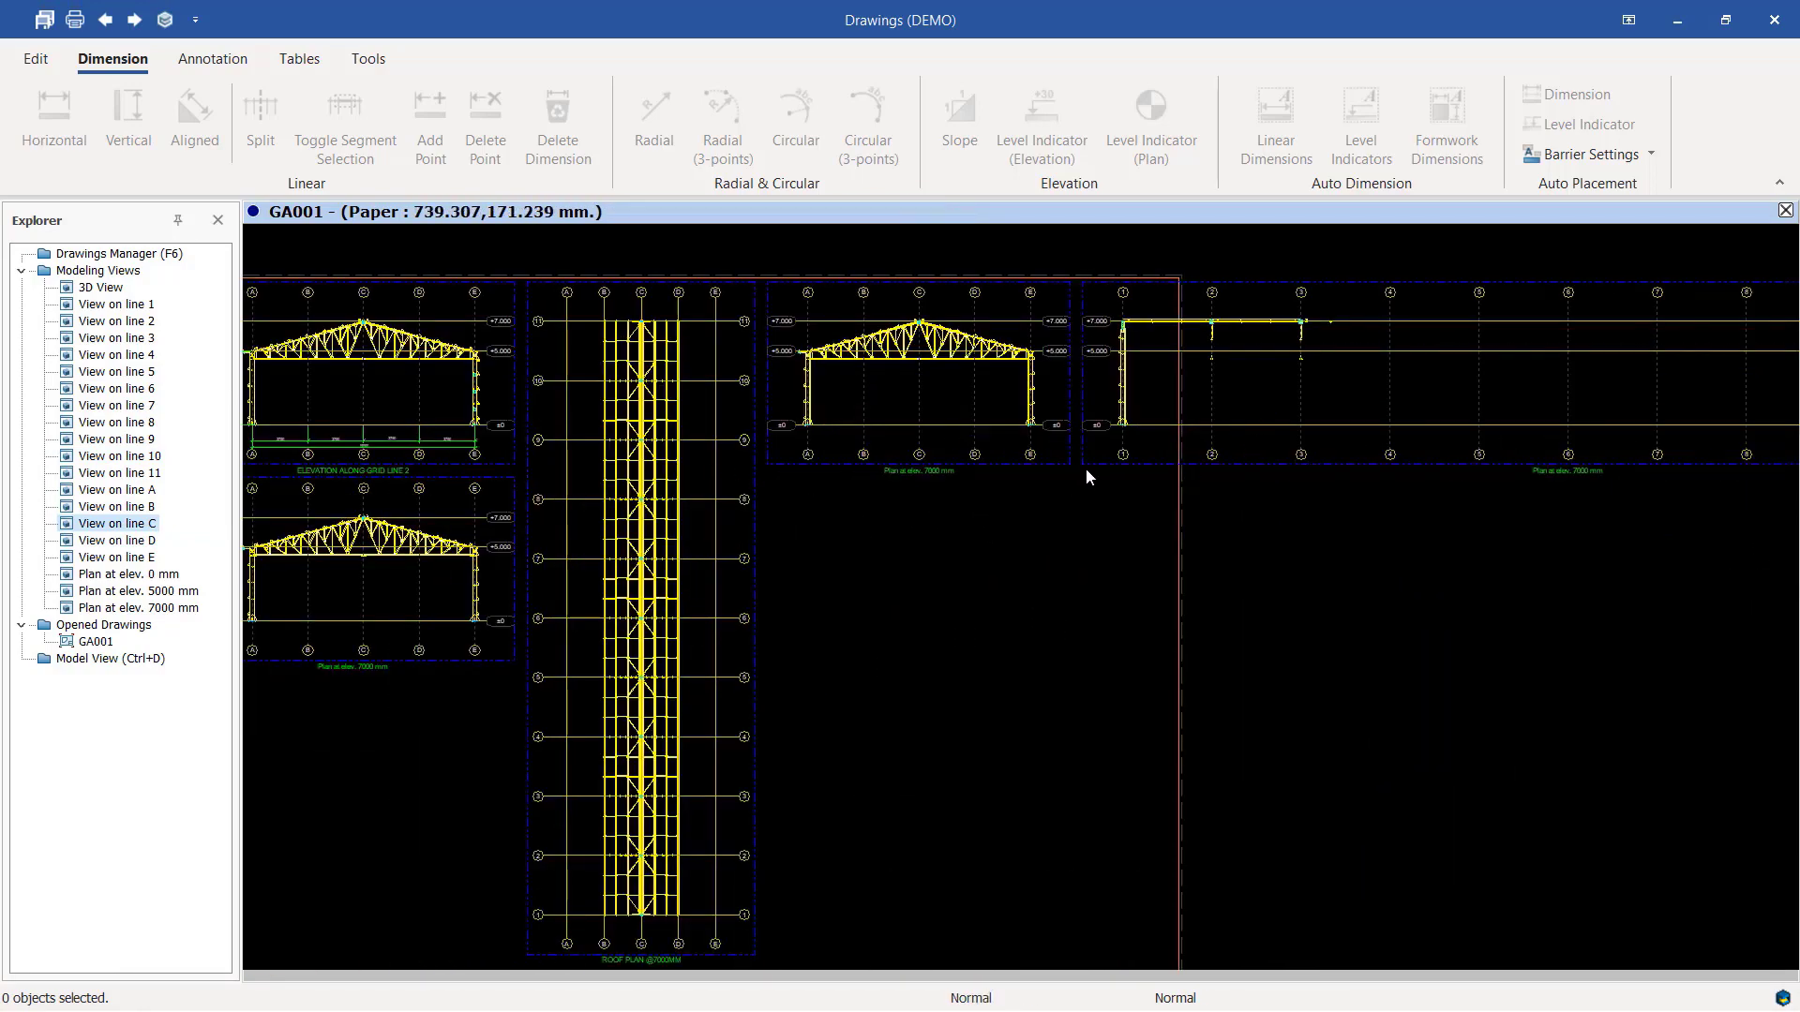
scroll(1038, 459, down, 4)
scroll(885, 486, up, 3)
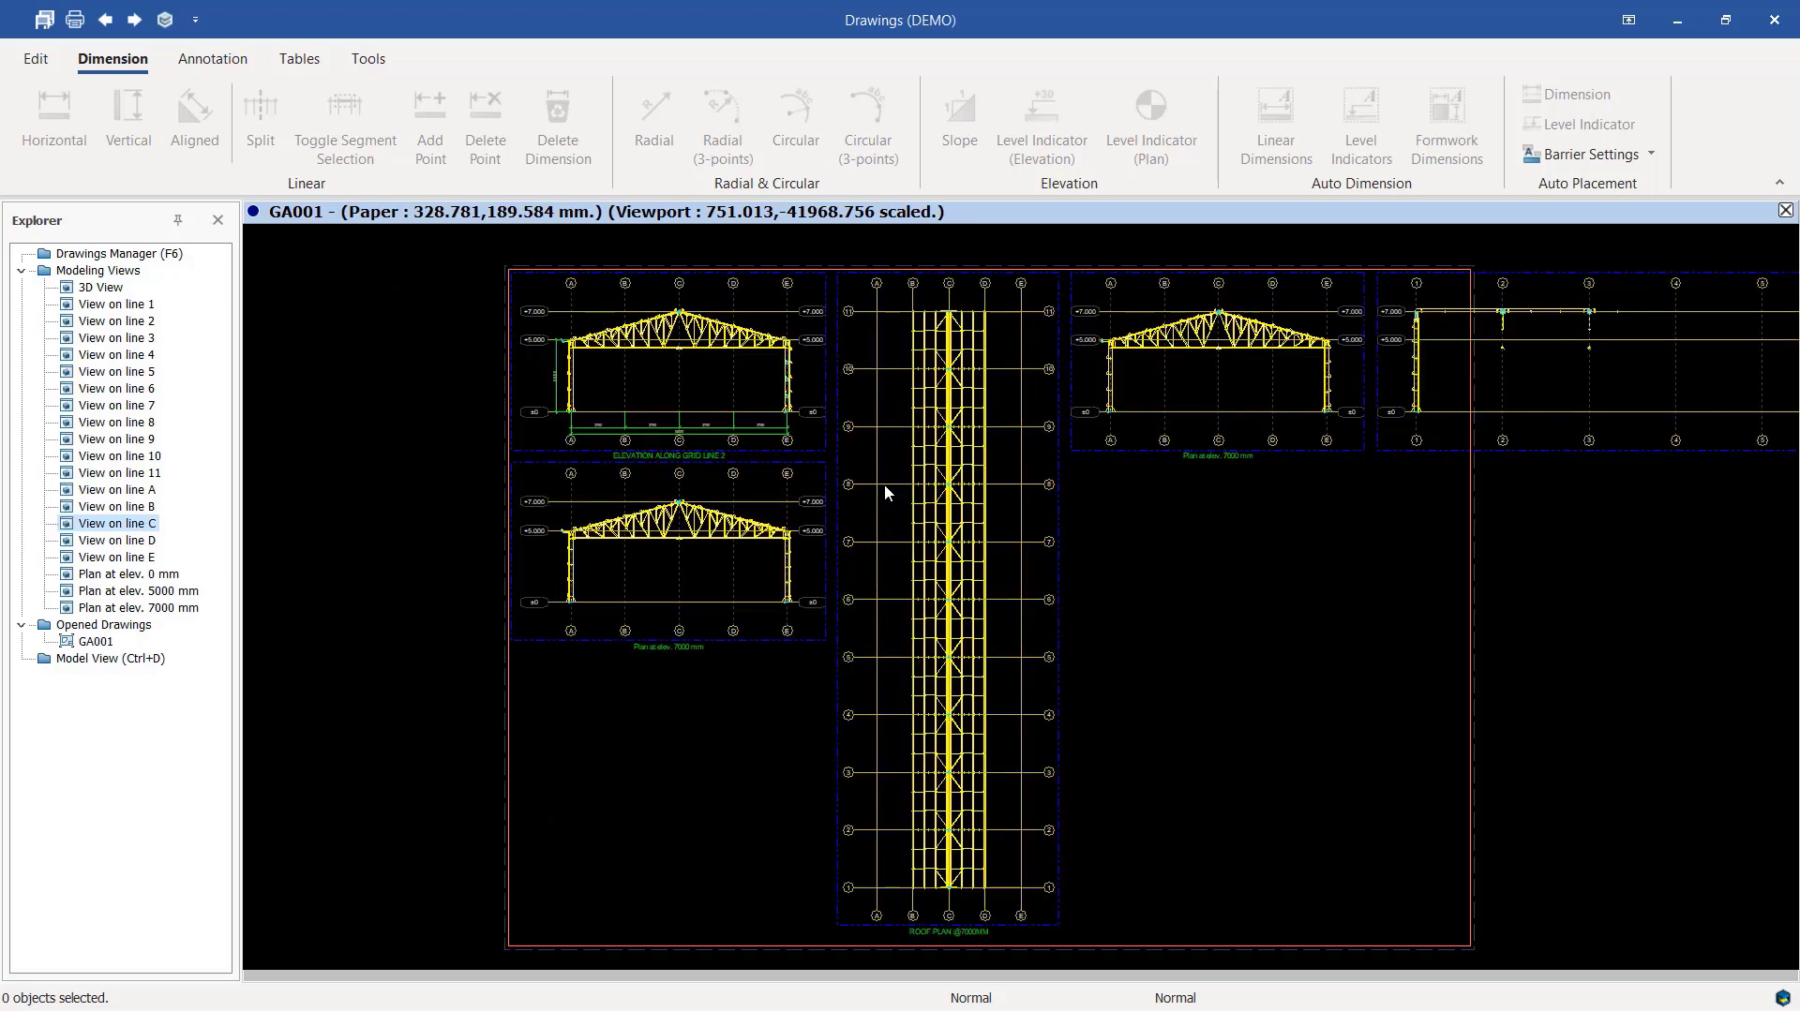
Create a viewport from the Plan at elev. 0 mm modeling view and inspect its placement on the sheet.
right_click(156, 574)
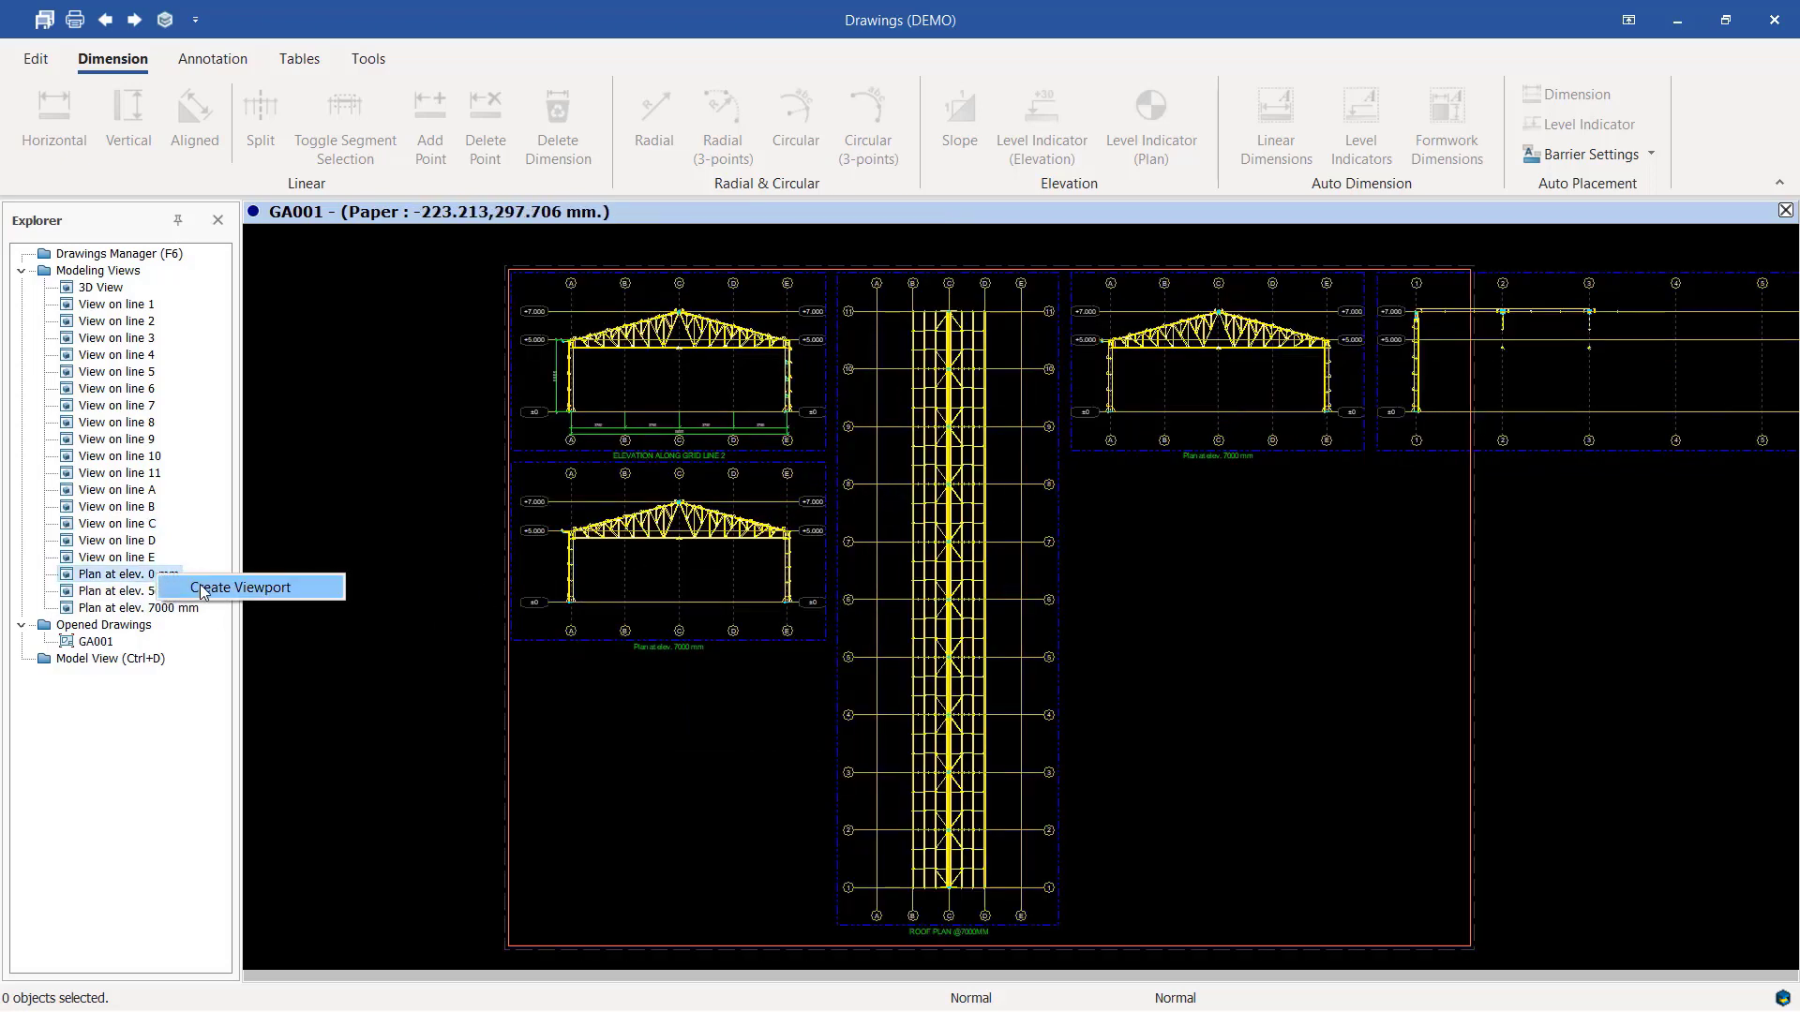
click(239, 587)
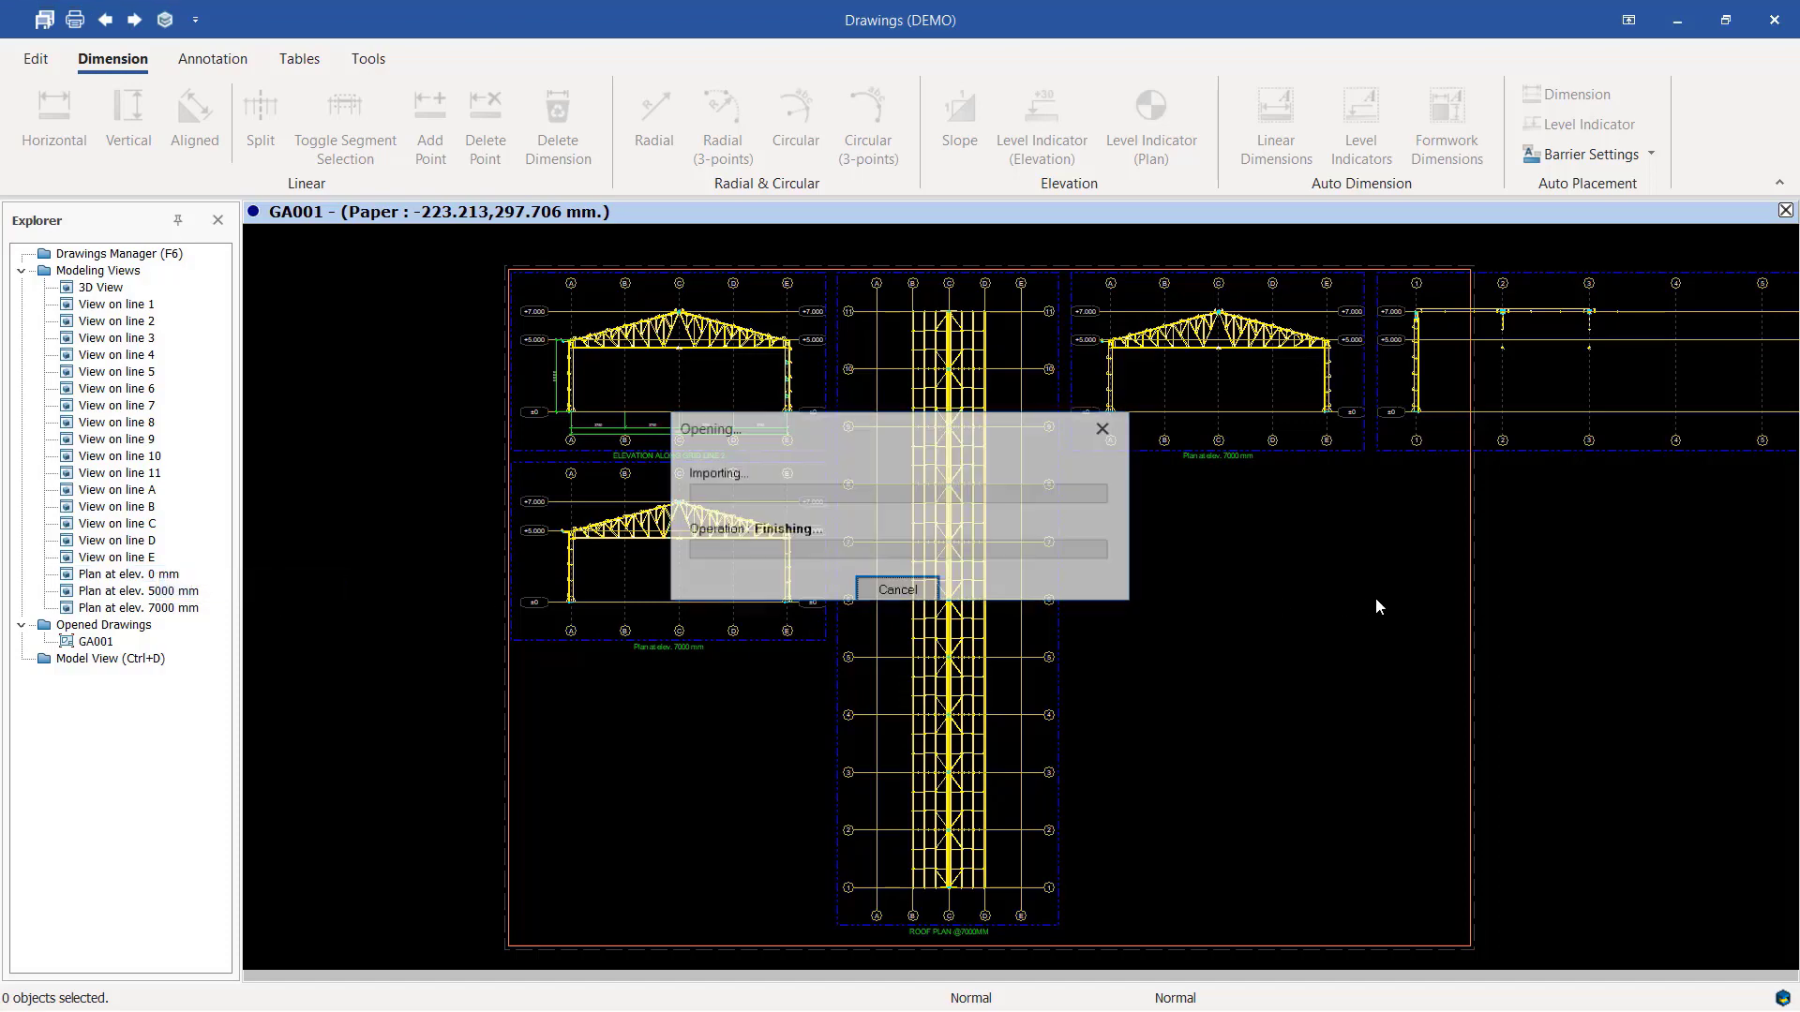
scroll(1320, 791, down, 2)
scroll(1320, 791, up, 5)
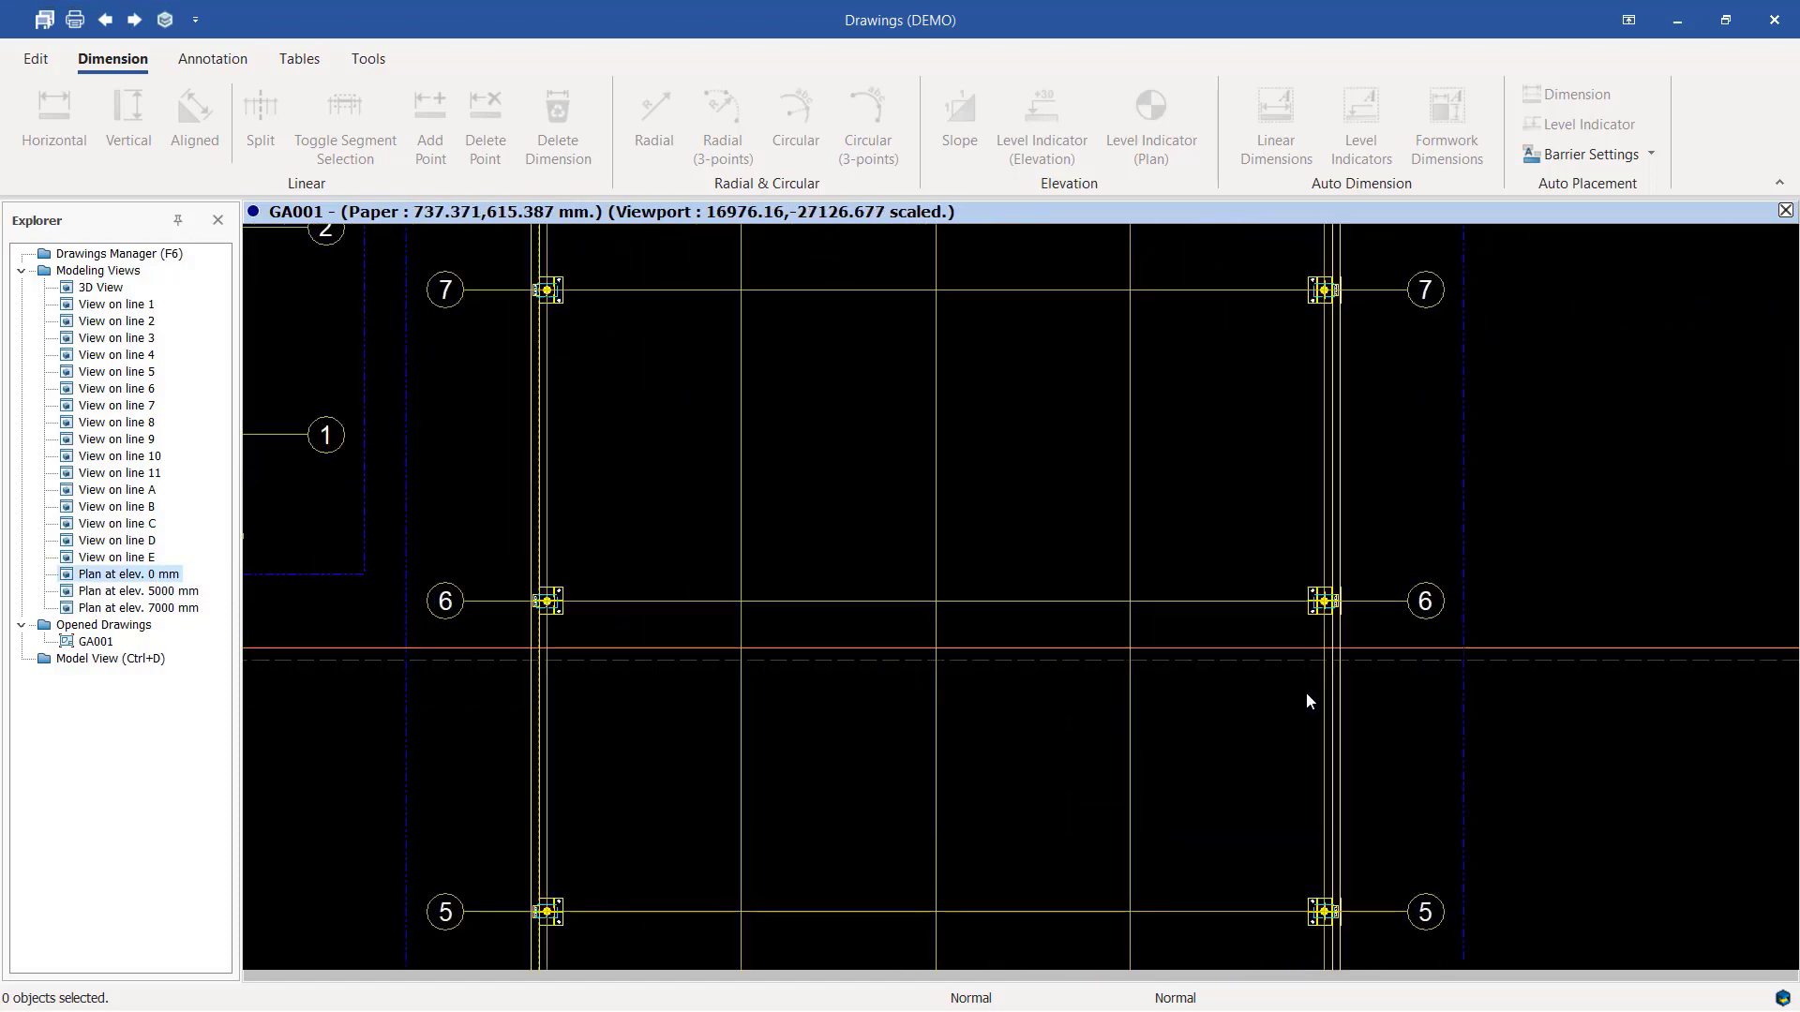
scroll(1307, 693, down, 6)
scroll(1314, 591, up, 5)
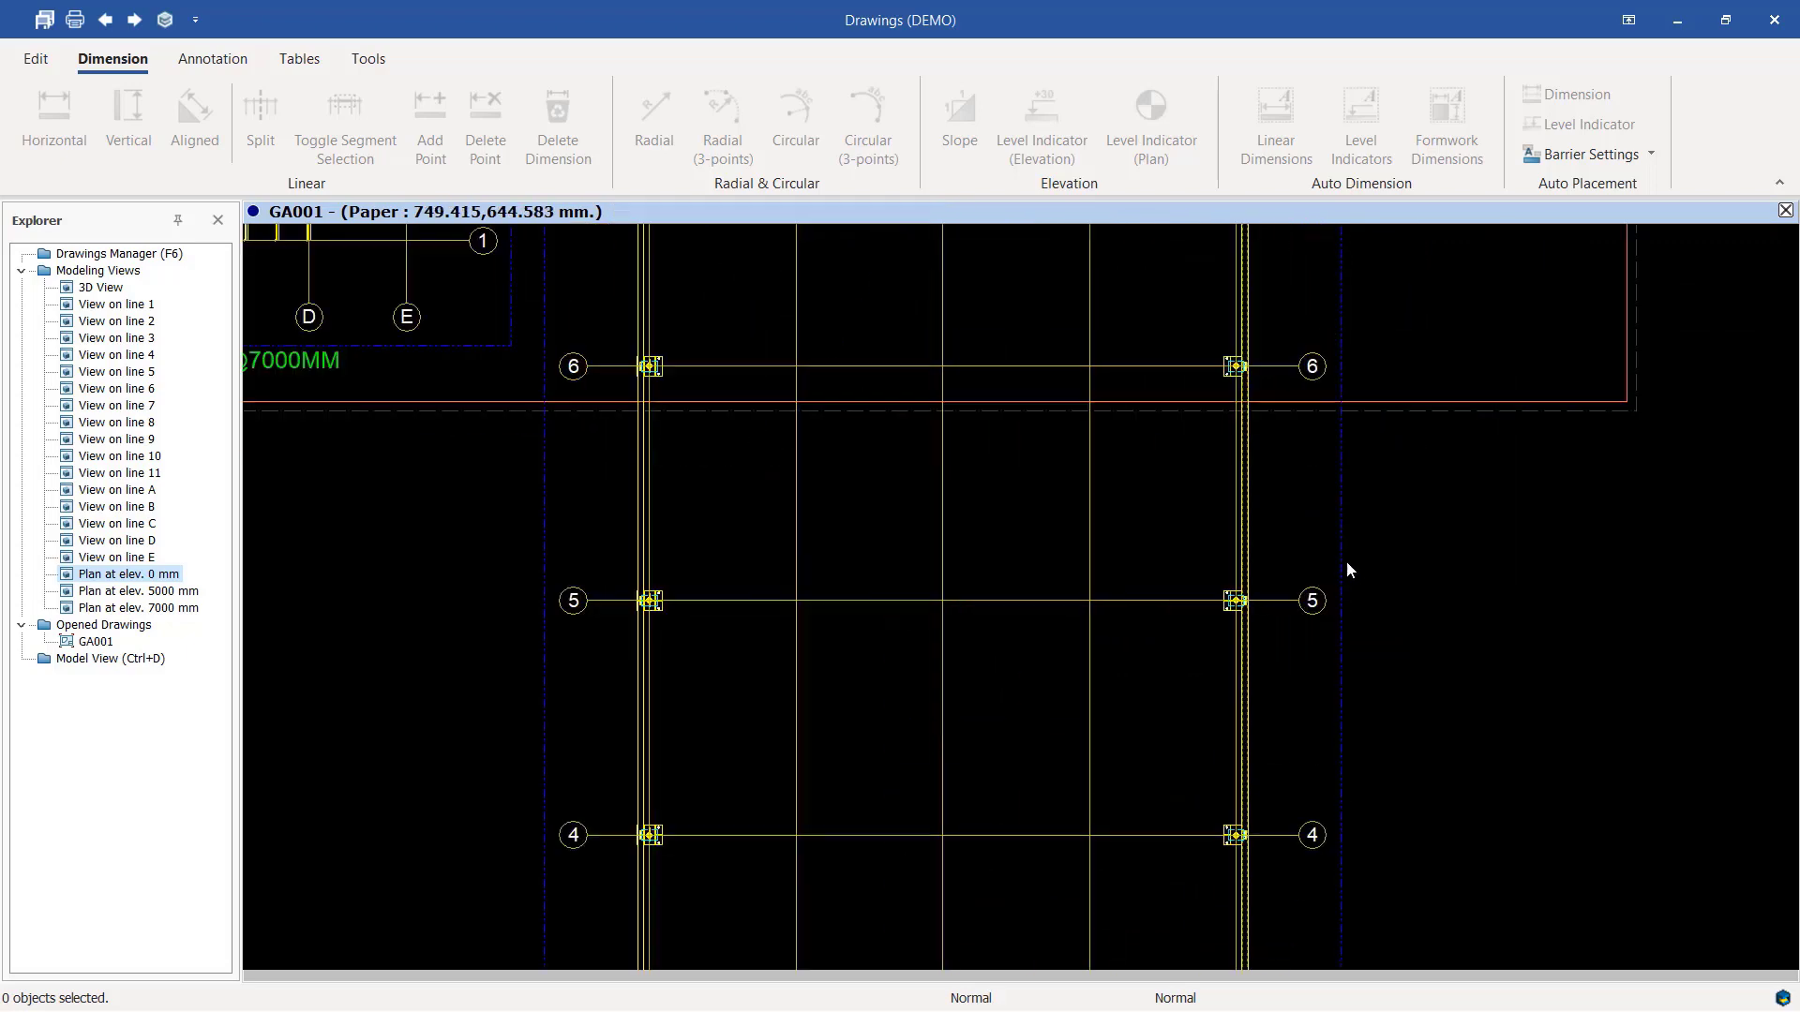
Set the Plan at elev. 0 mm viewport's scale to 120, apply it, fit the frame to its contents and close the properties.
double_click(1341, 535)
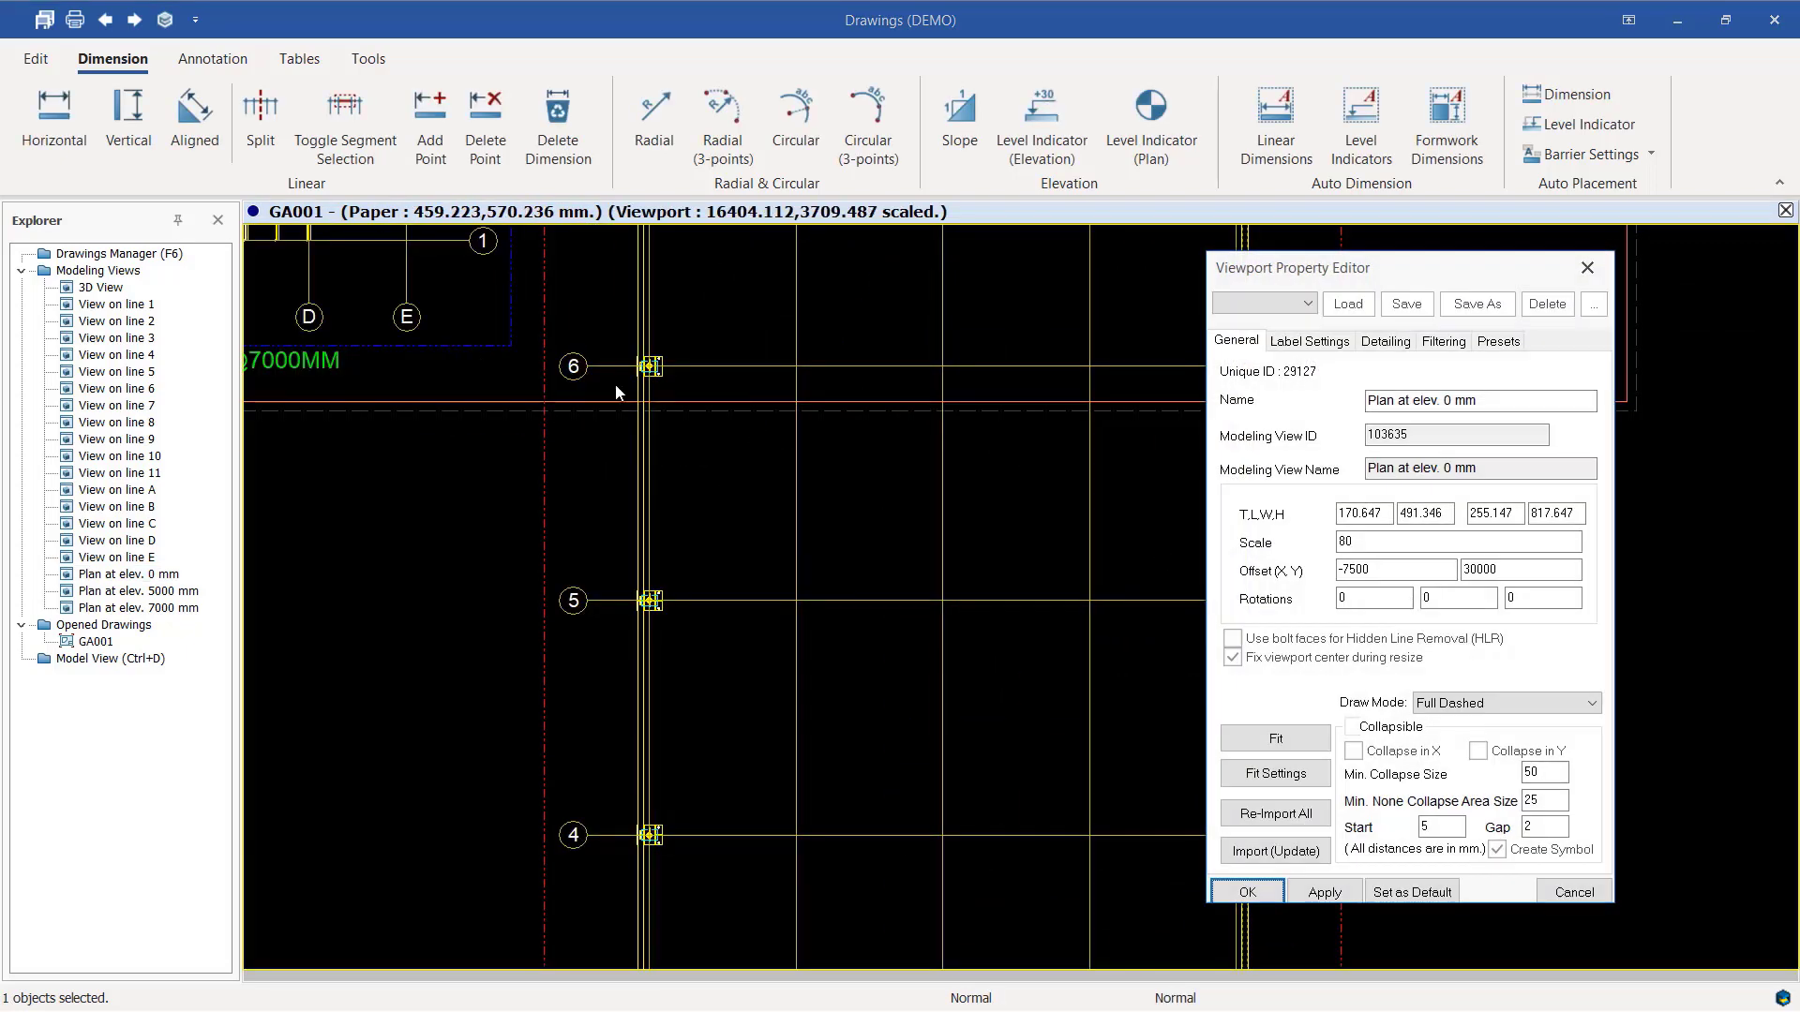
double_click(1369, 543)
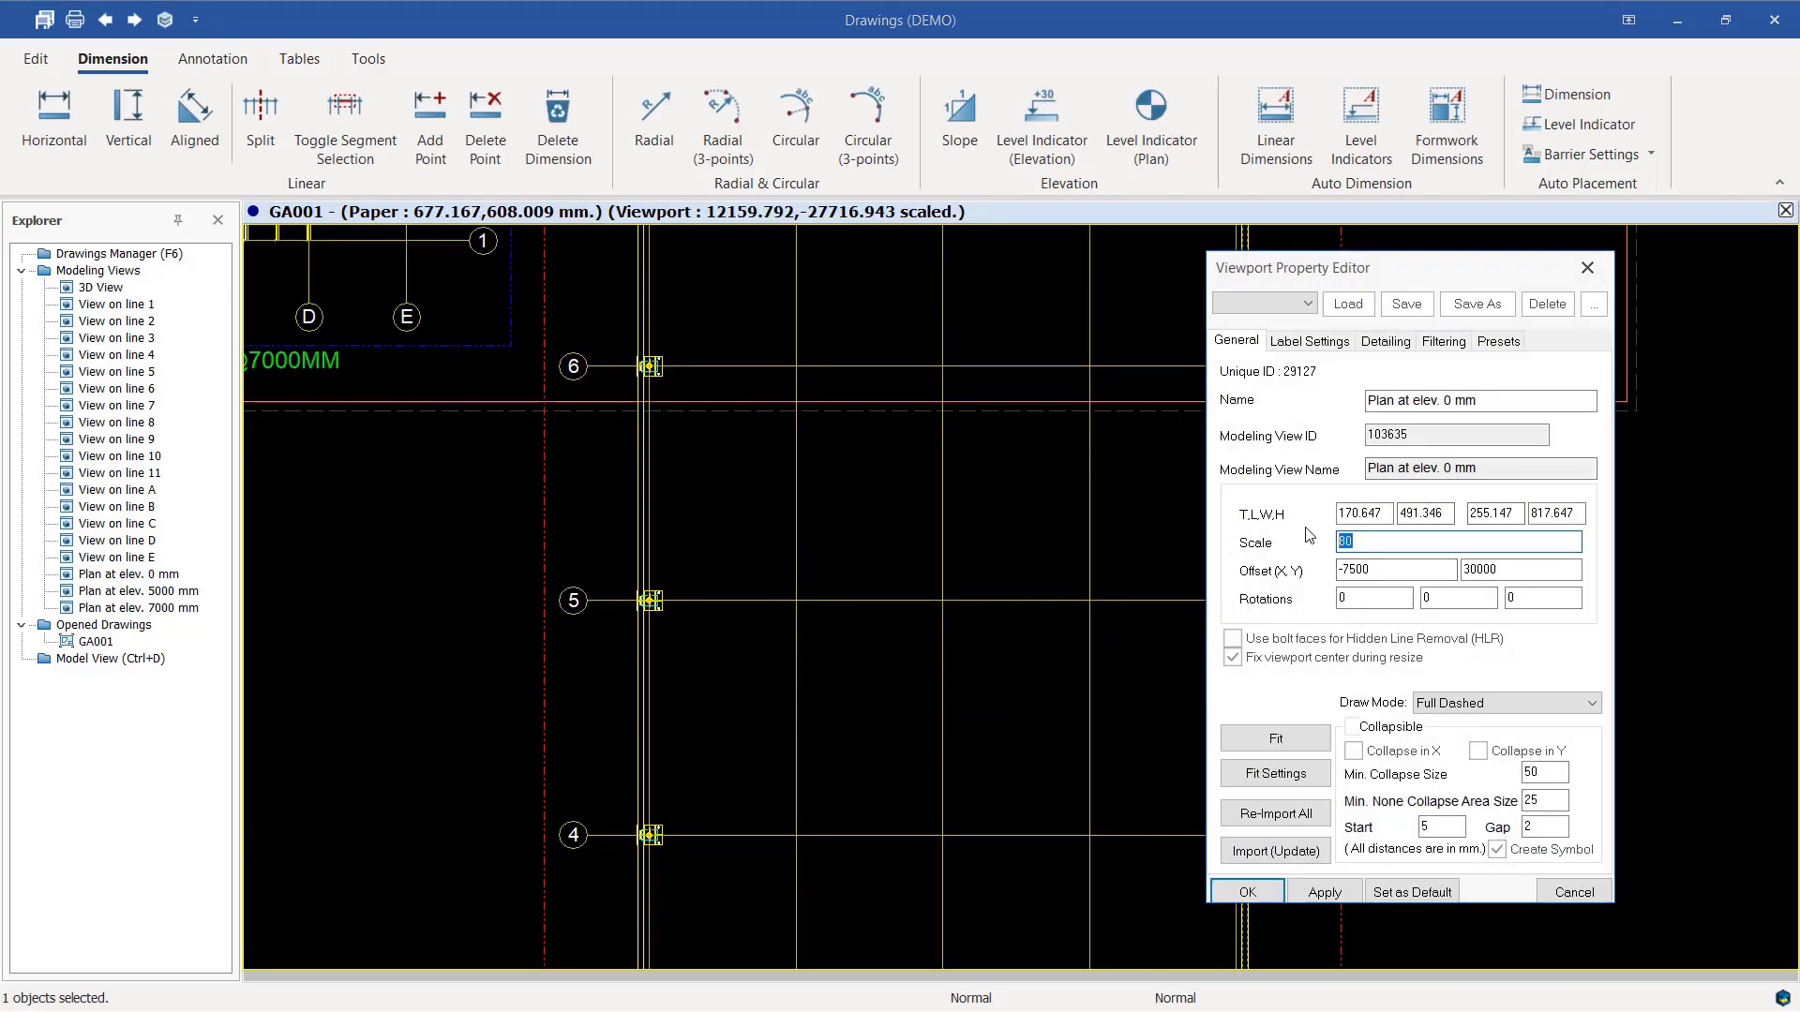
click(1324, 892)
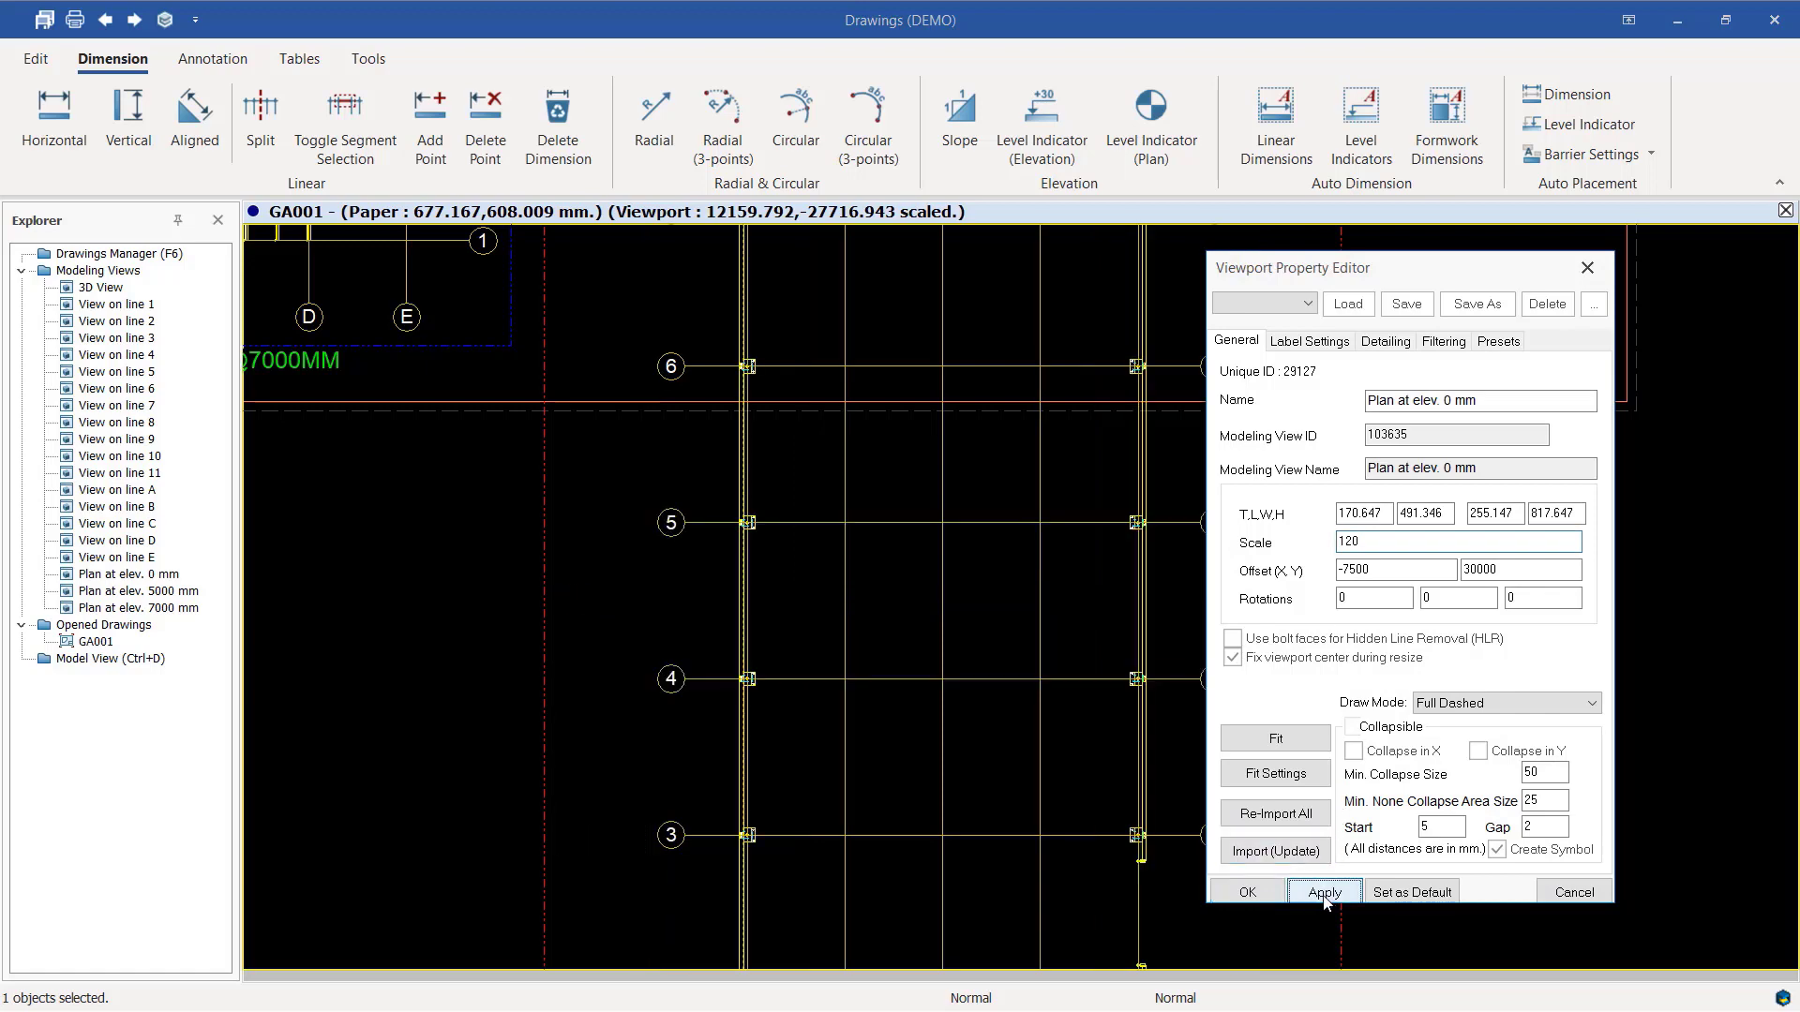
click(1275, 741)
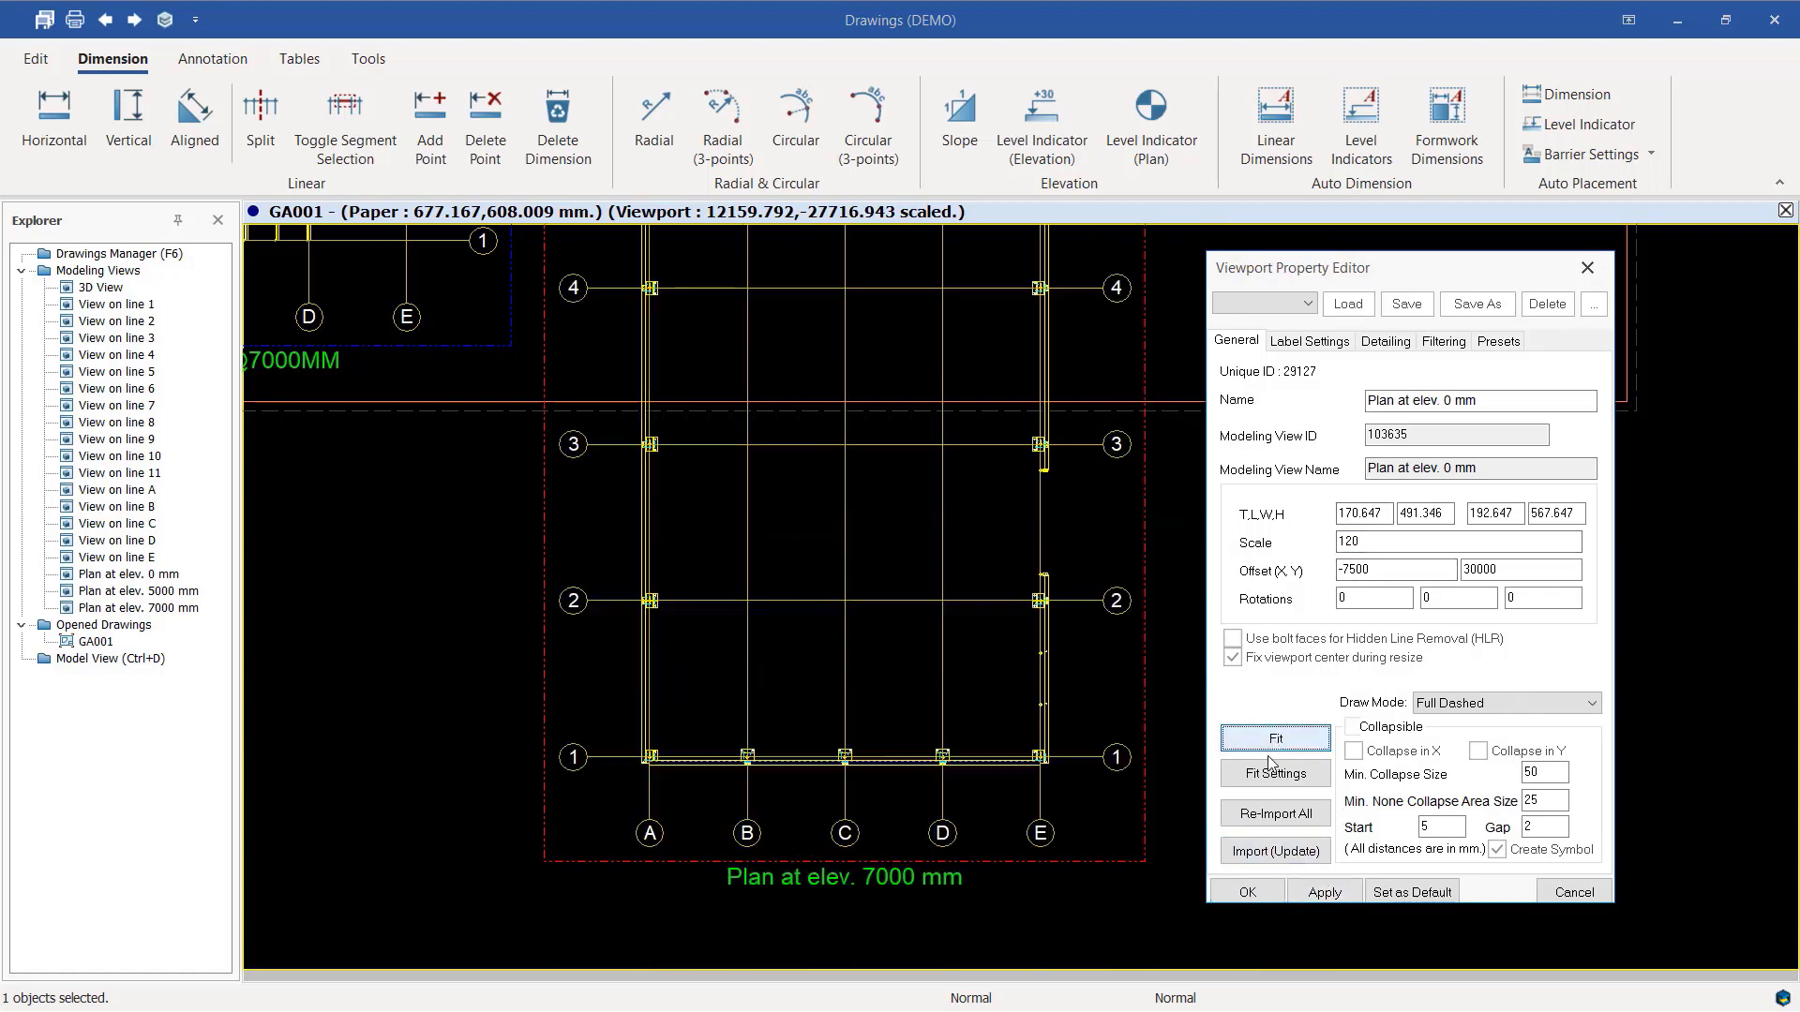
click(1245, 892)
Delete the View on line 5 viewport above the Plan at elev. 0 mm viewport and confirm the deletion.
scroll(1175, 793, down, 6)
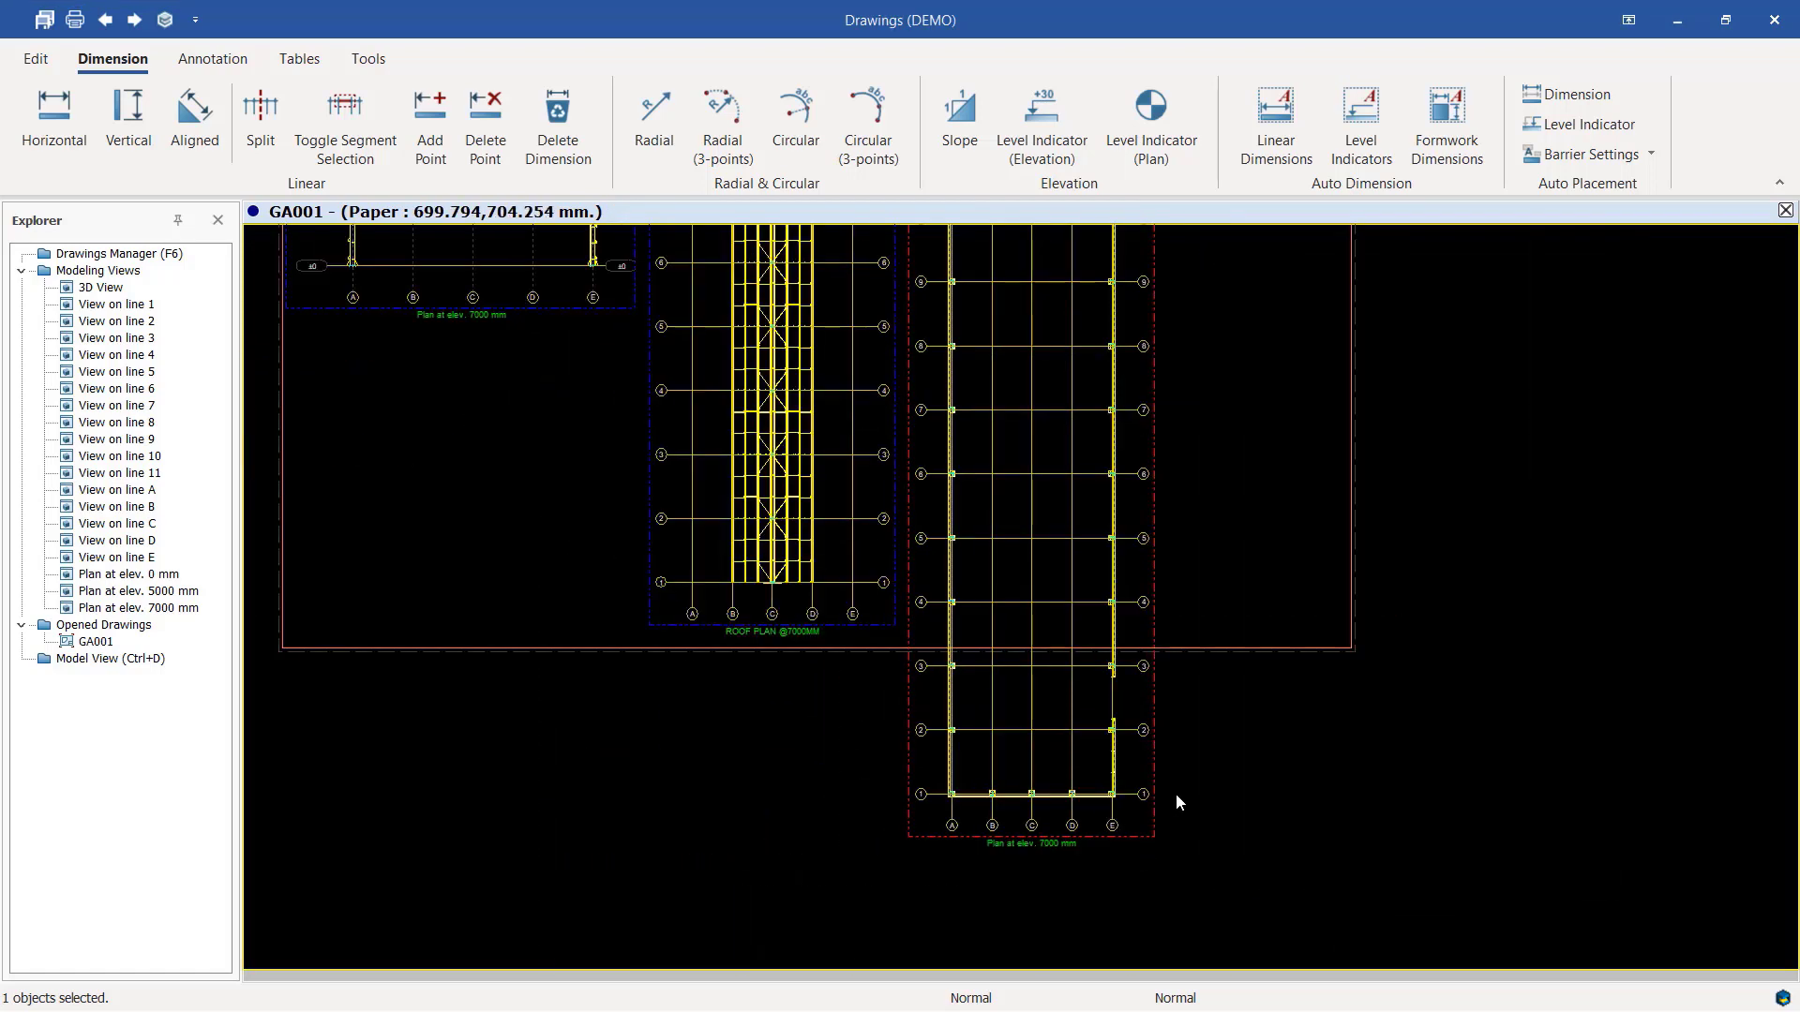
scroll(1148, 502, up, 4)
scroll(1129, 572, down, 6)
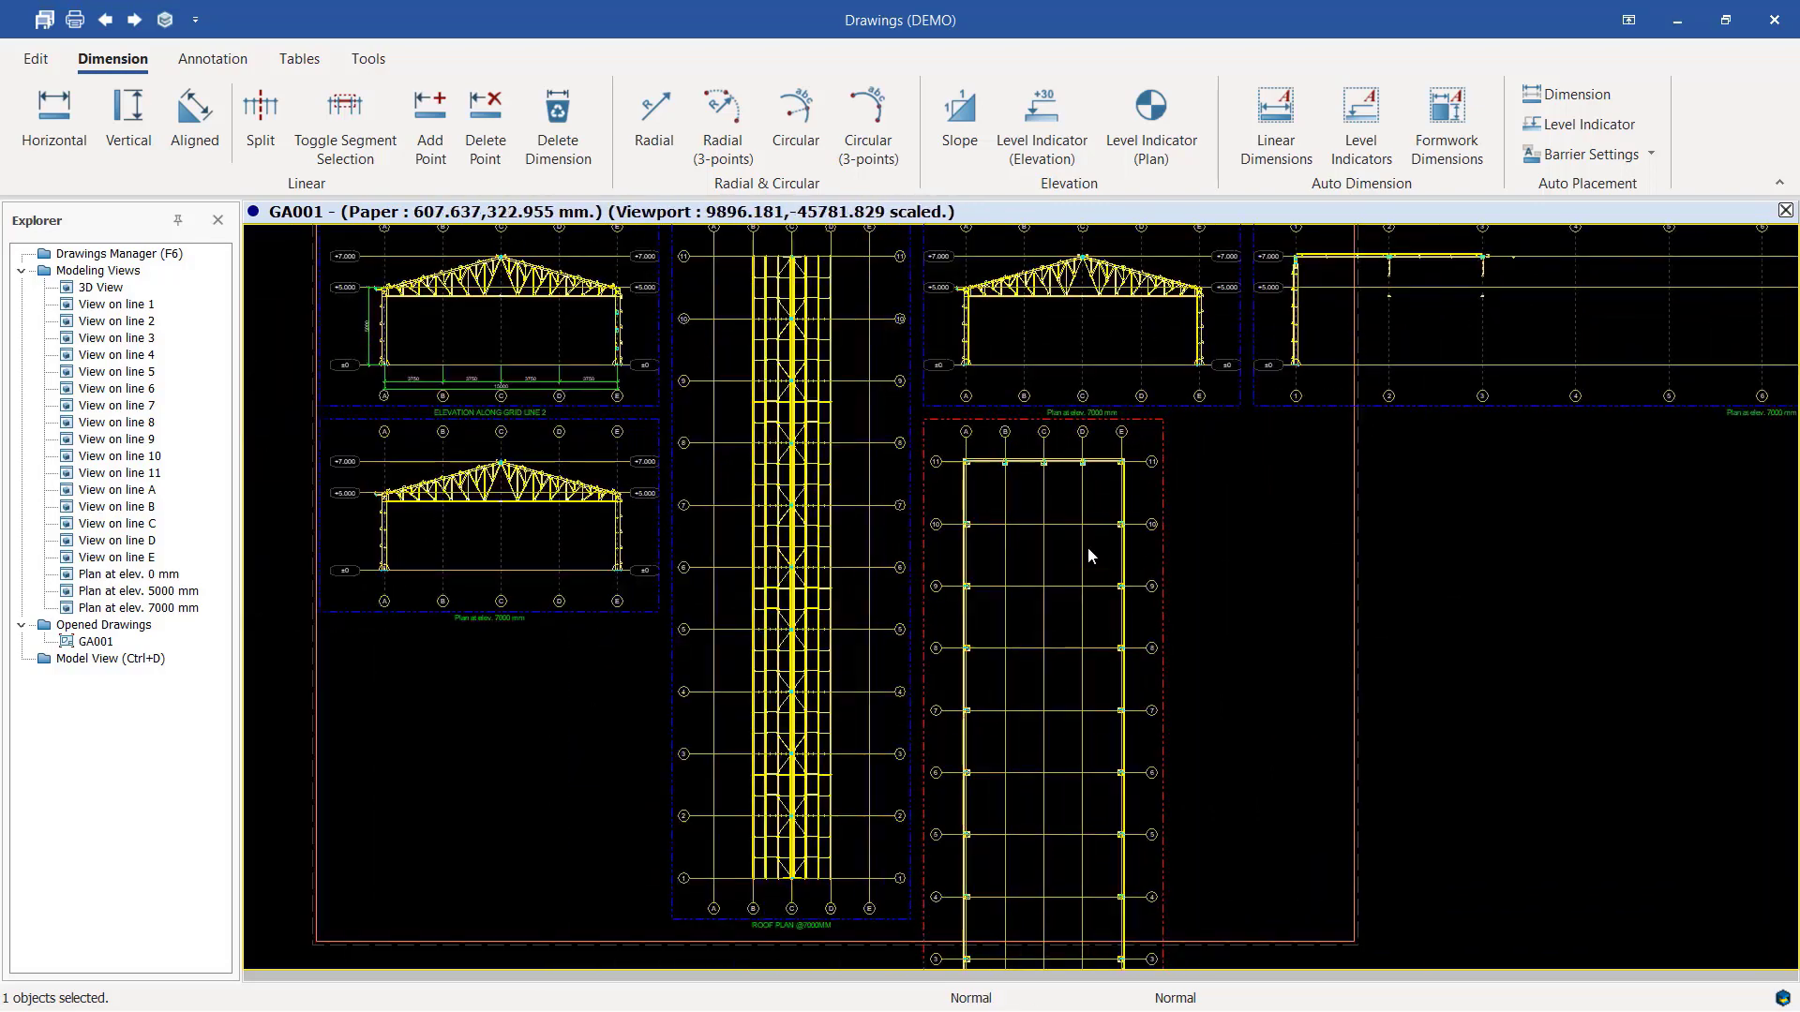
scroll(1094, 527, up, 2)
scroll(1115, 531, up, 3)
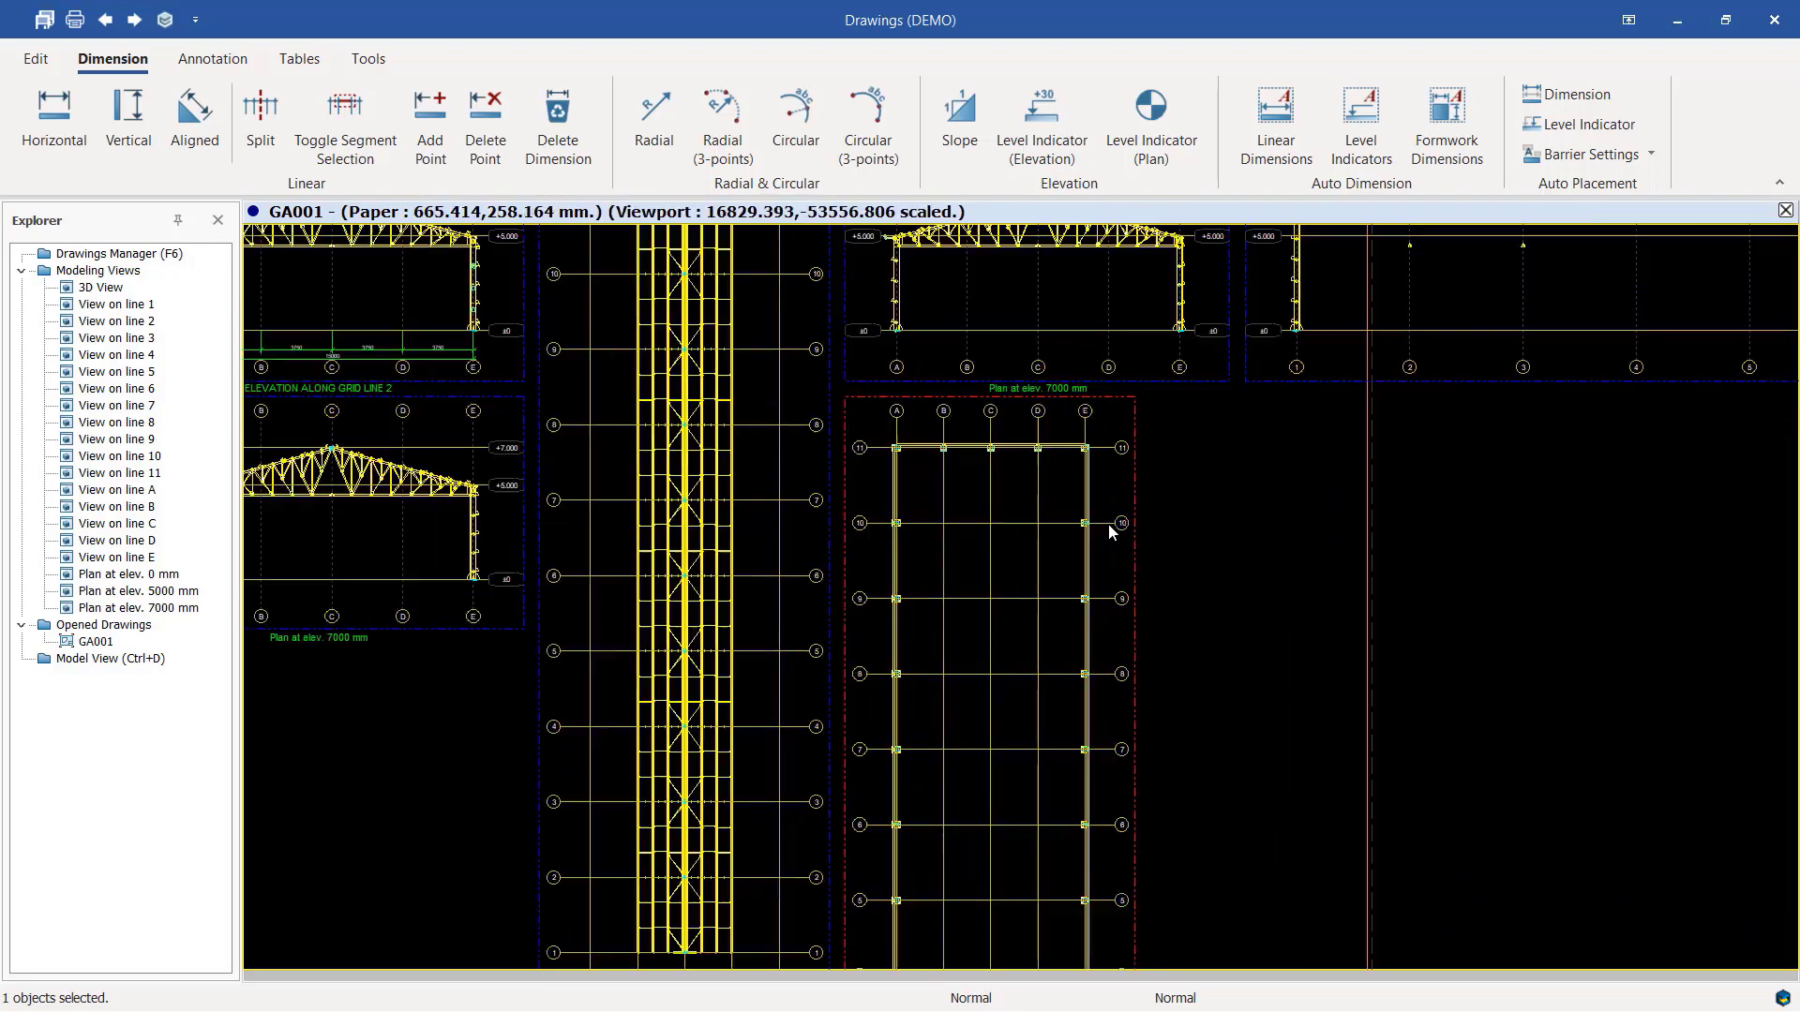
scroll(1210, 375, up, 3)
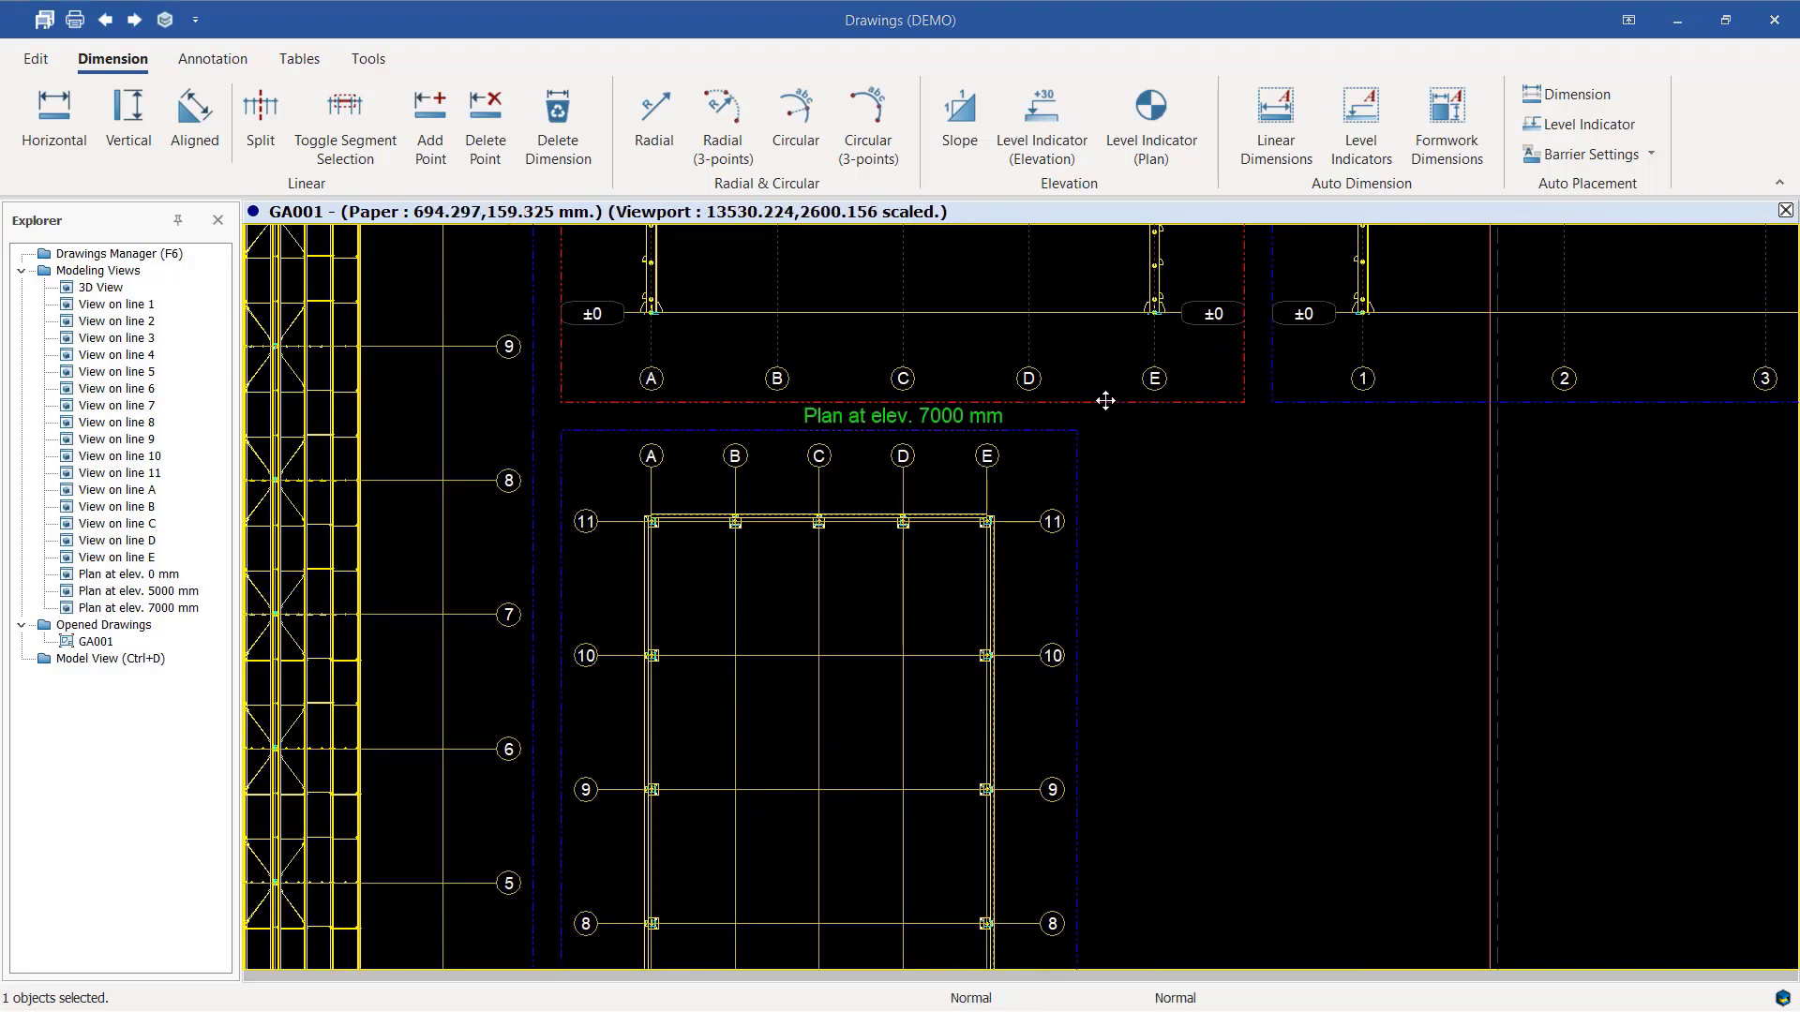
key(Delete)
click(820, 594)
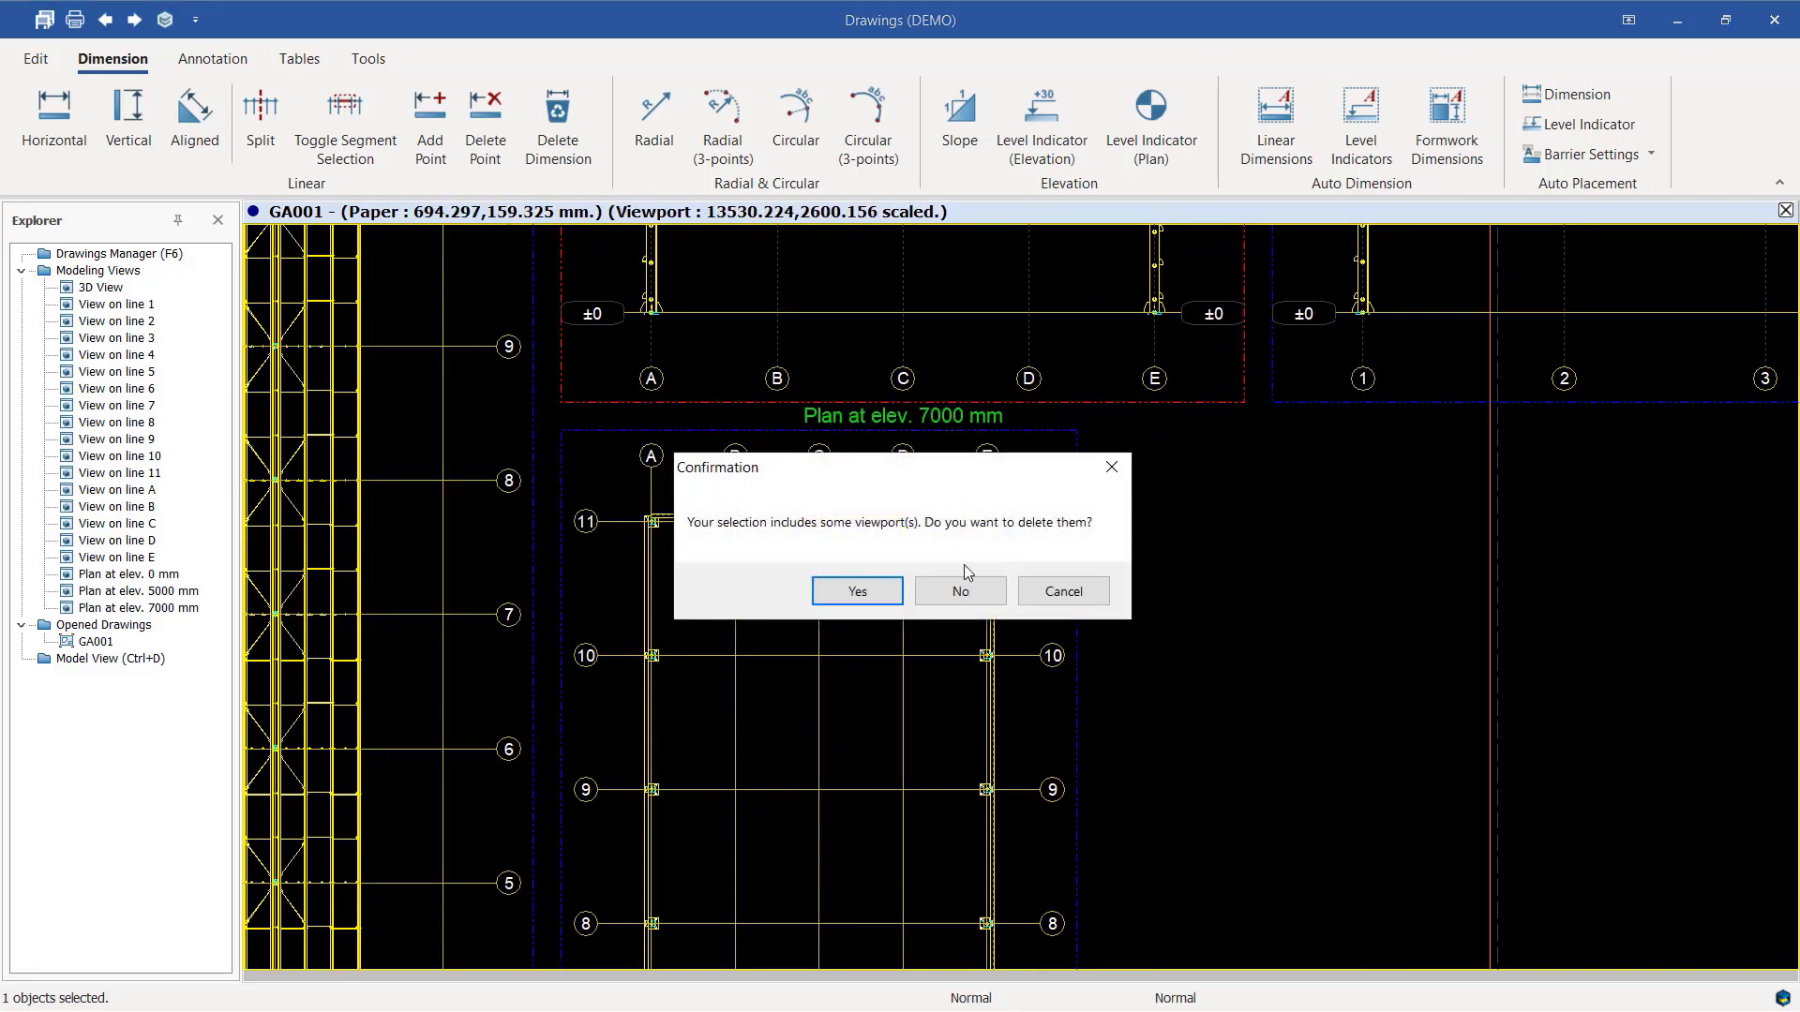
click(855, 591)
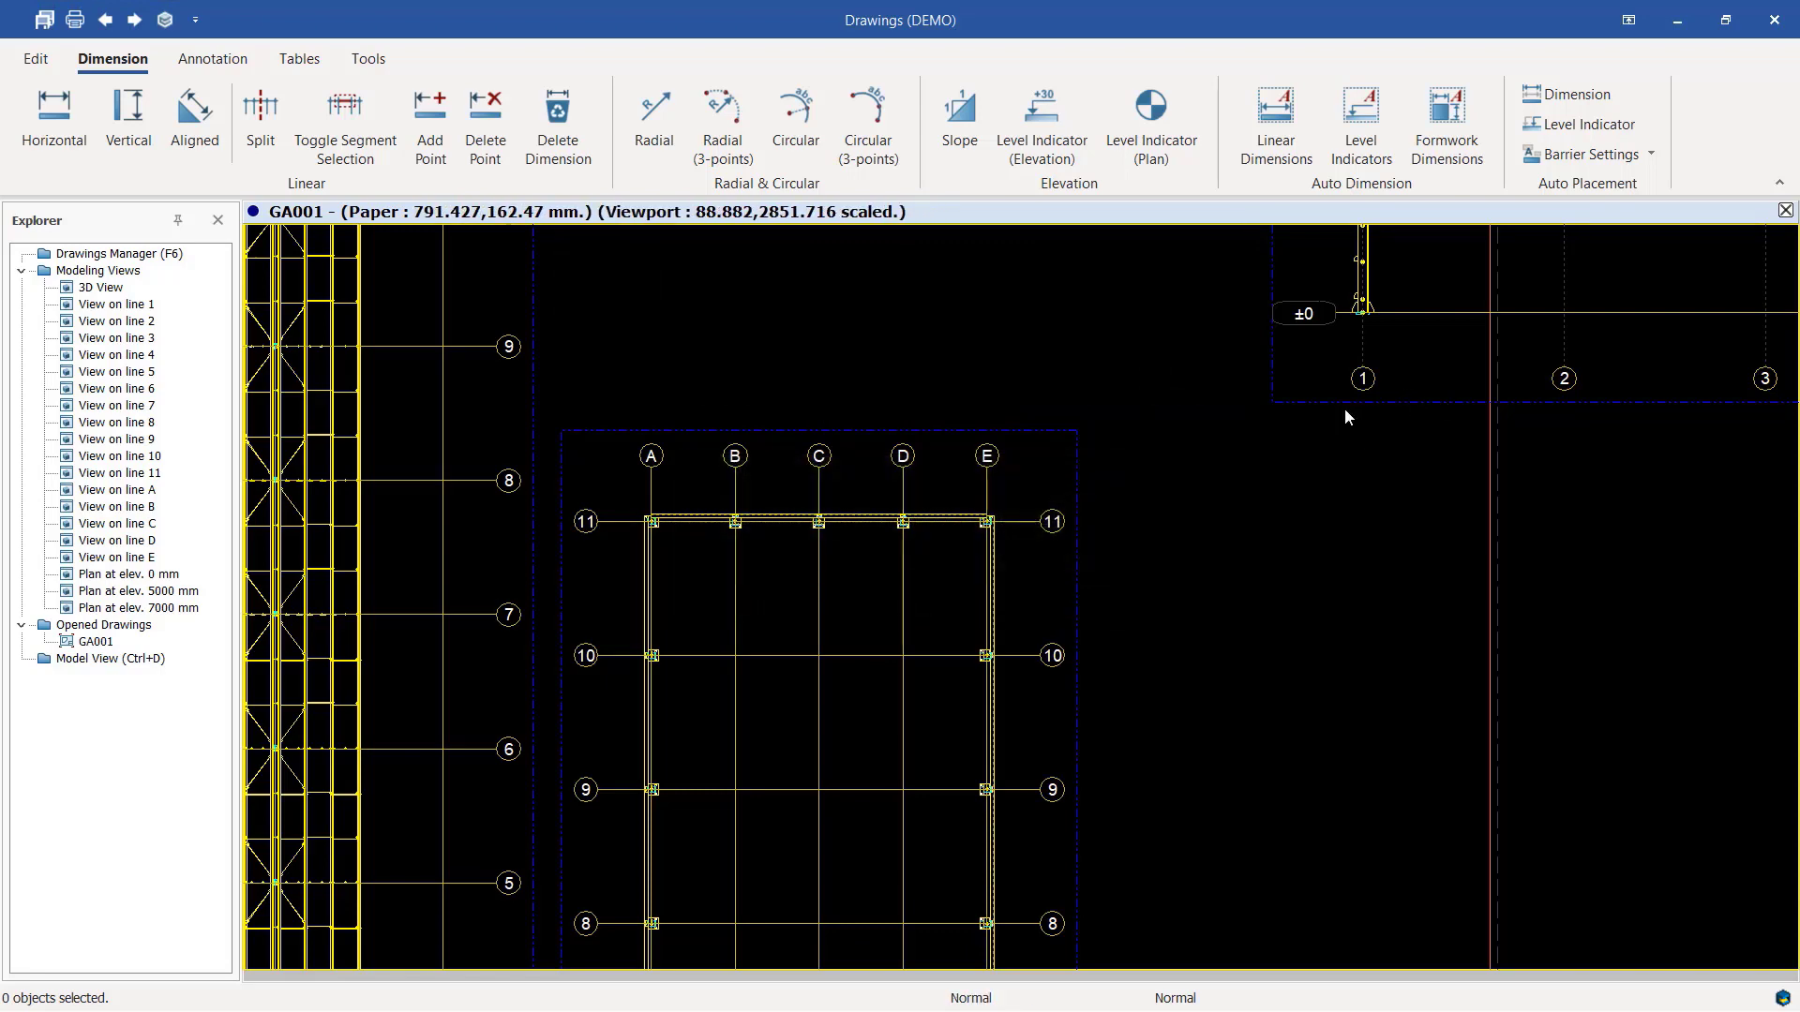
Delete the View on line C viewport that extends beyond the sheet border and confirm the deletion.
scroll(1004, 506, down, 4)
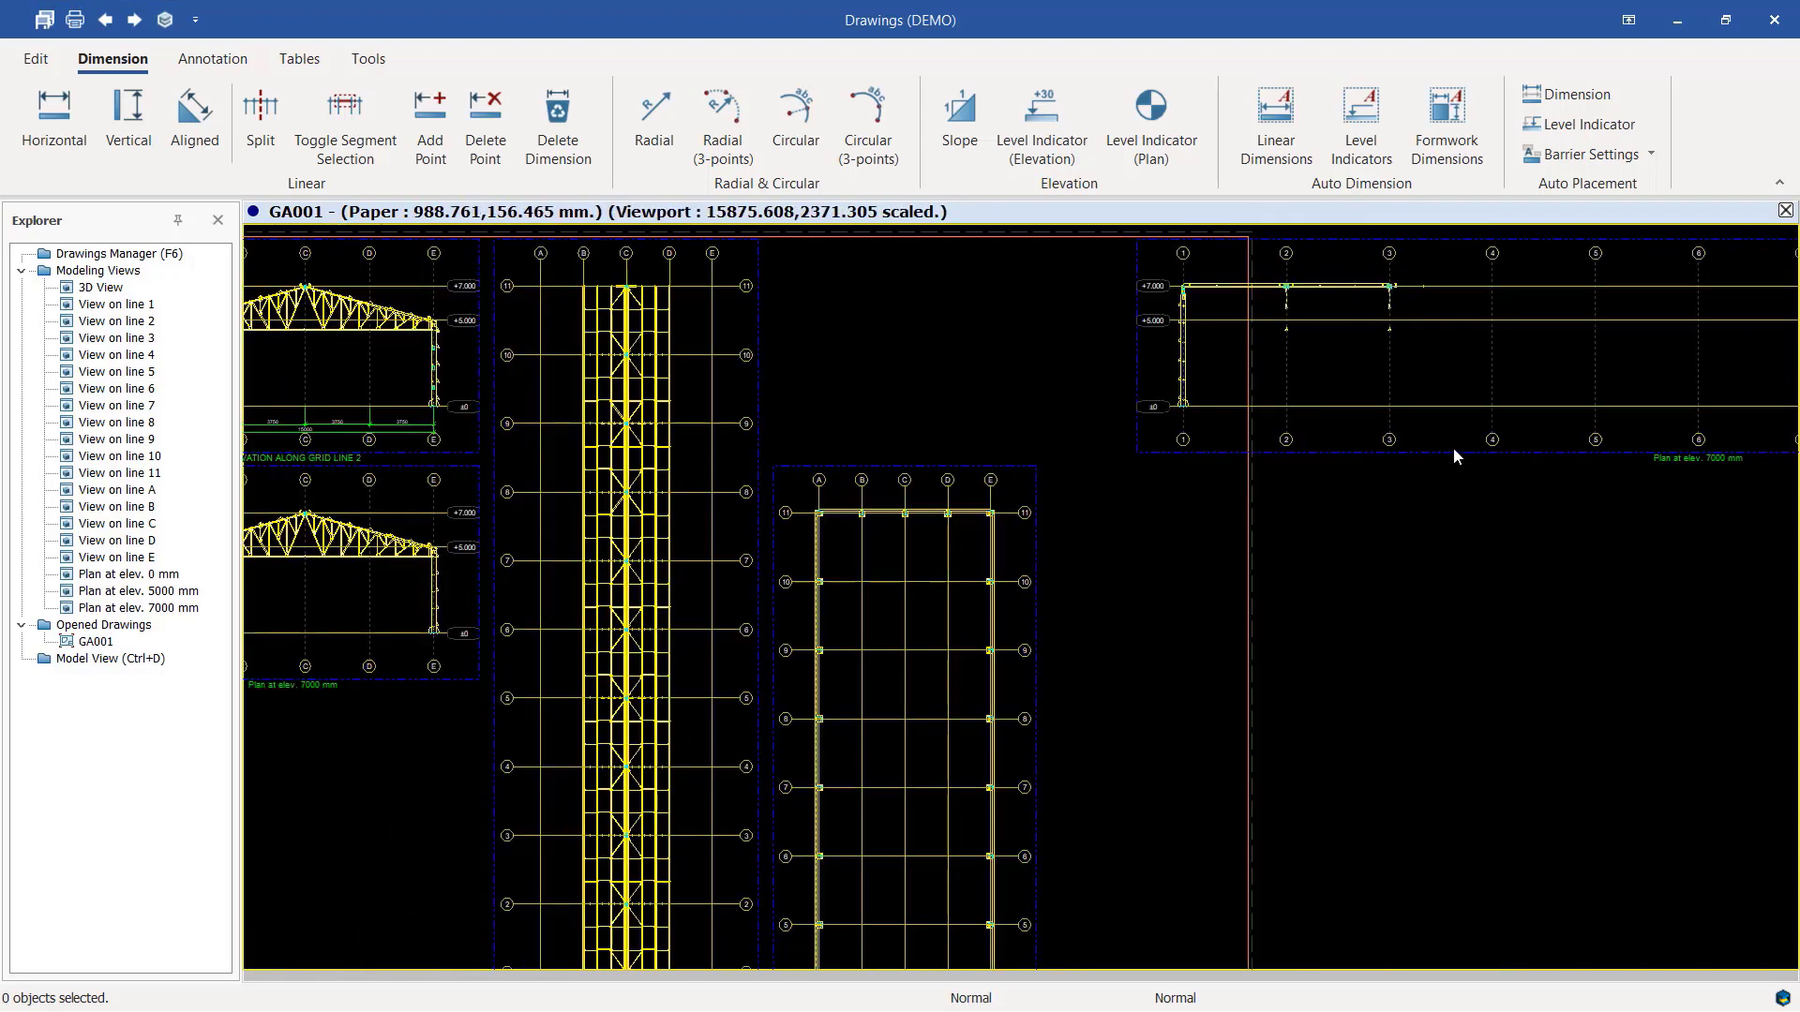
key(Delete)
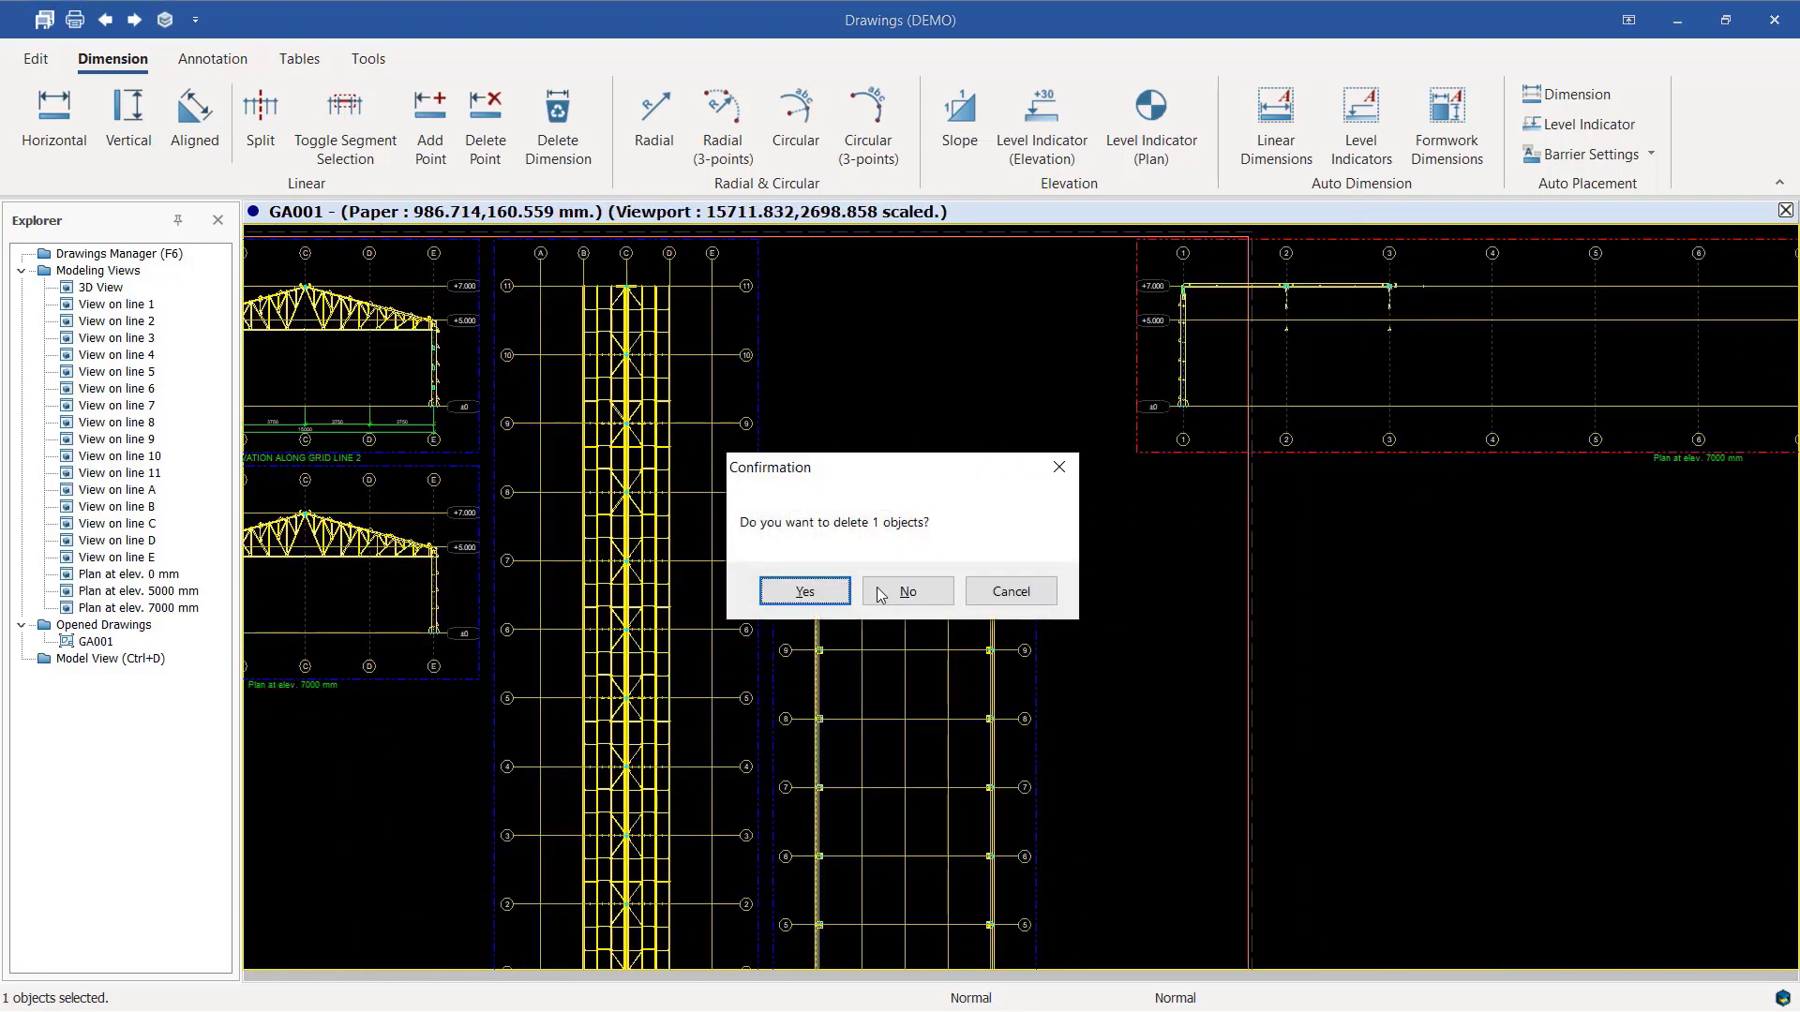
click(808, 590)
click(873, 587)
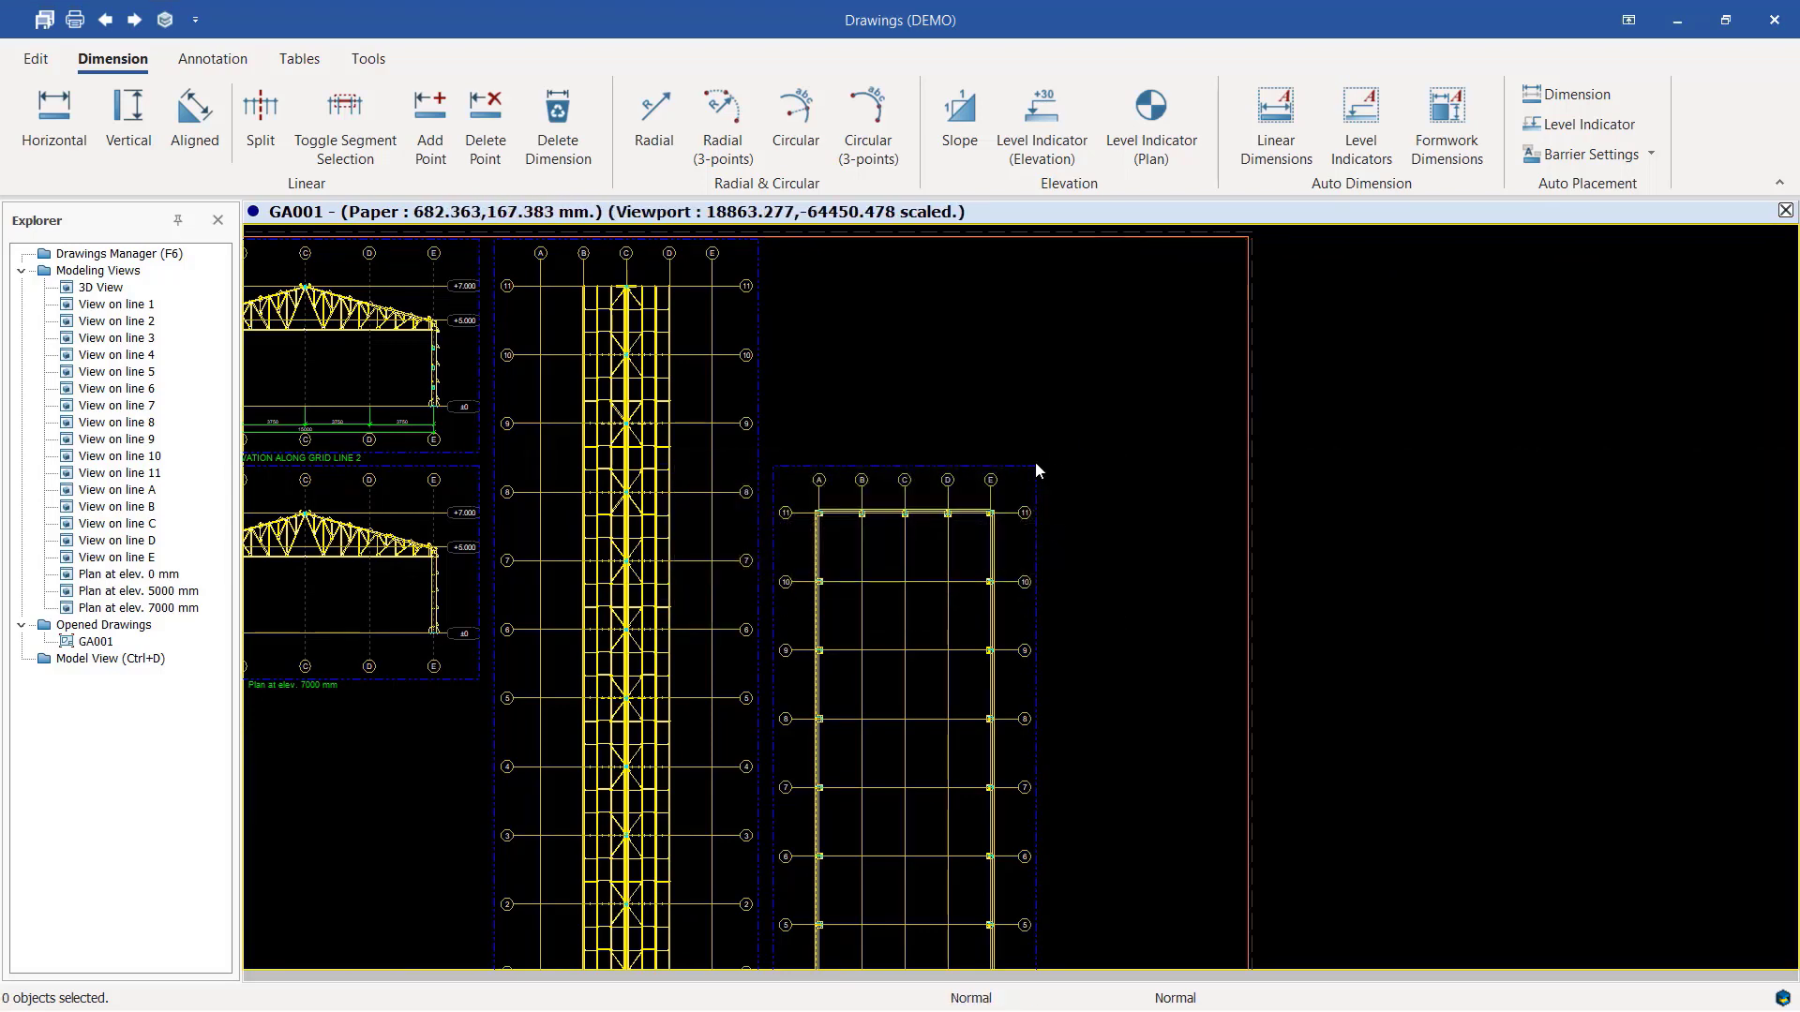
scroll(1035, 463, down, 7)
scroll(1031, 466, up, 6)
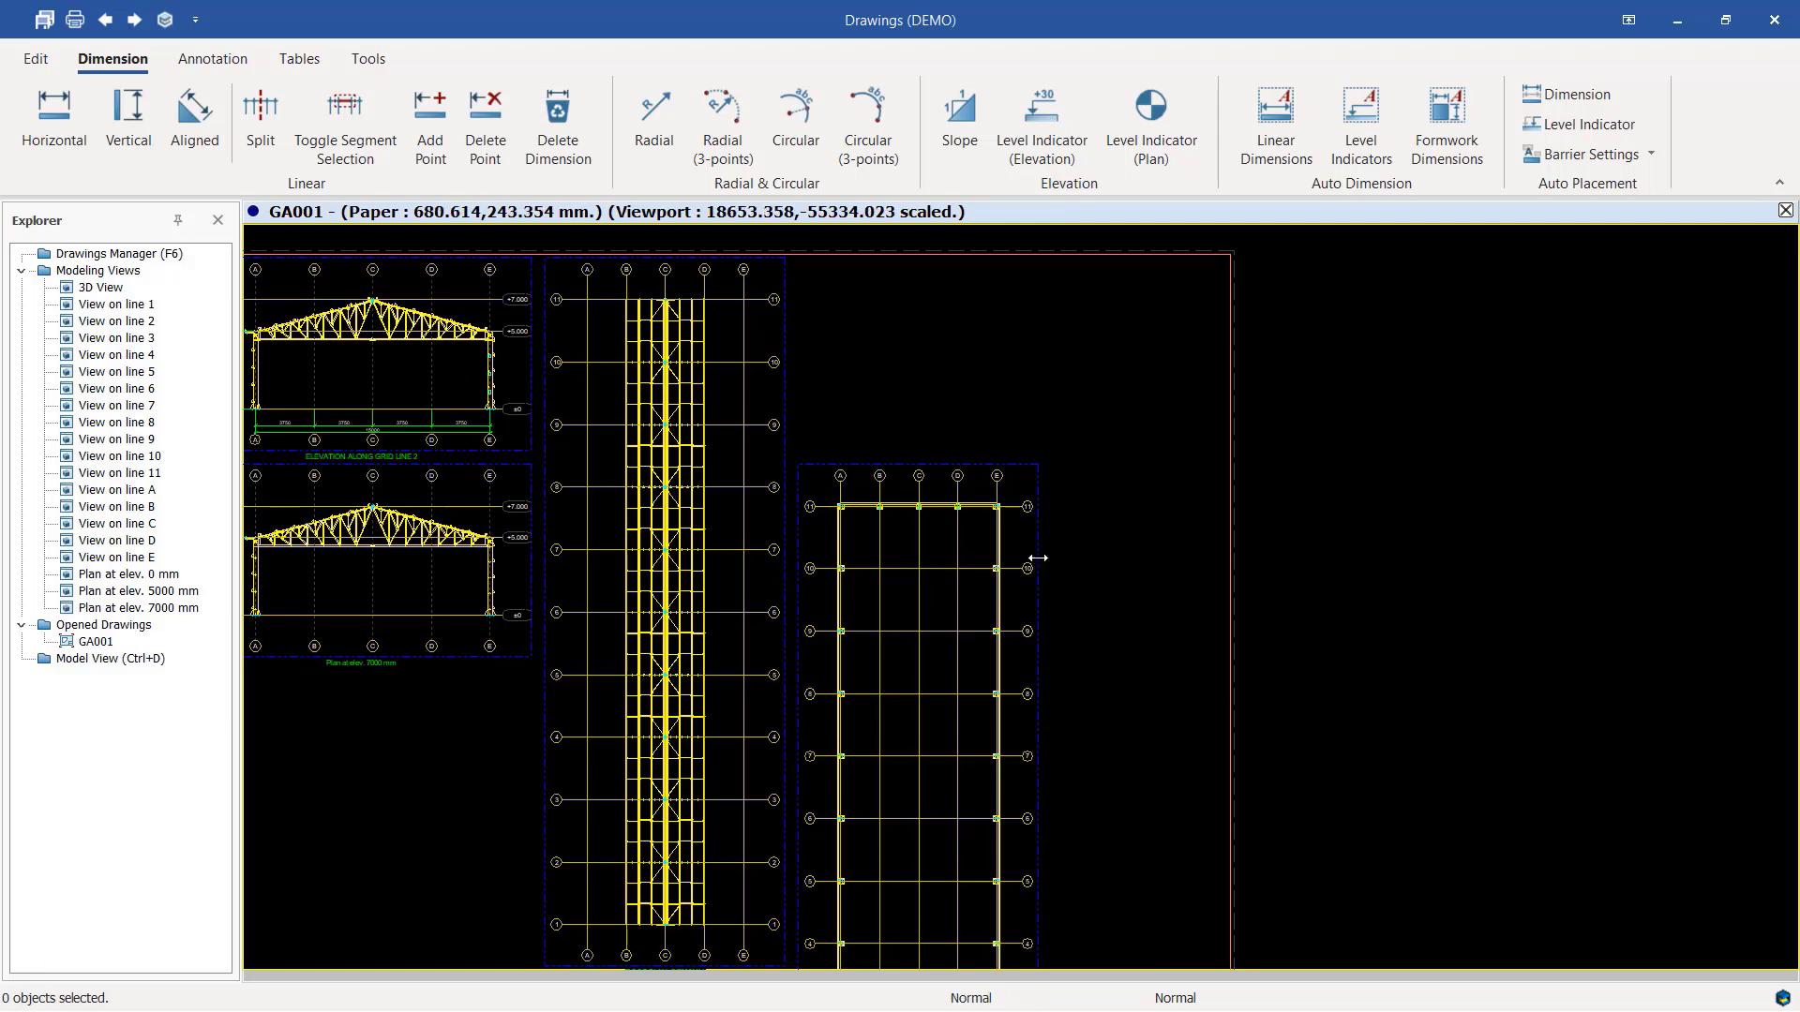
Move the Plan at elev. 0 mm viewport inside the sheet border, leaving a gap beside the roof plan viewport.
drag(1041, 601, 1213, 393)
scroll(1340, 469, down, 1)
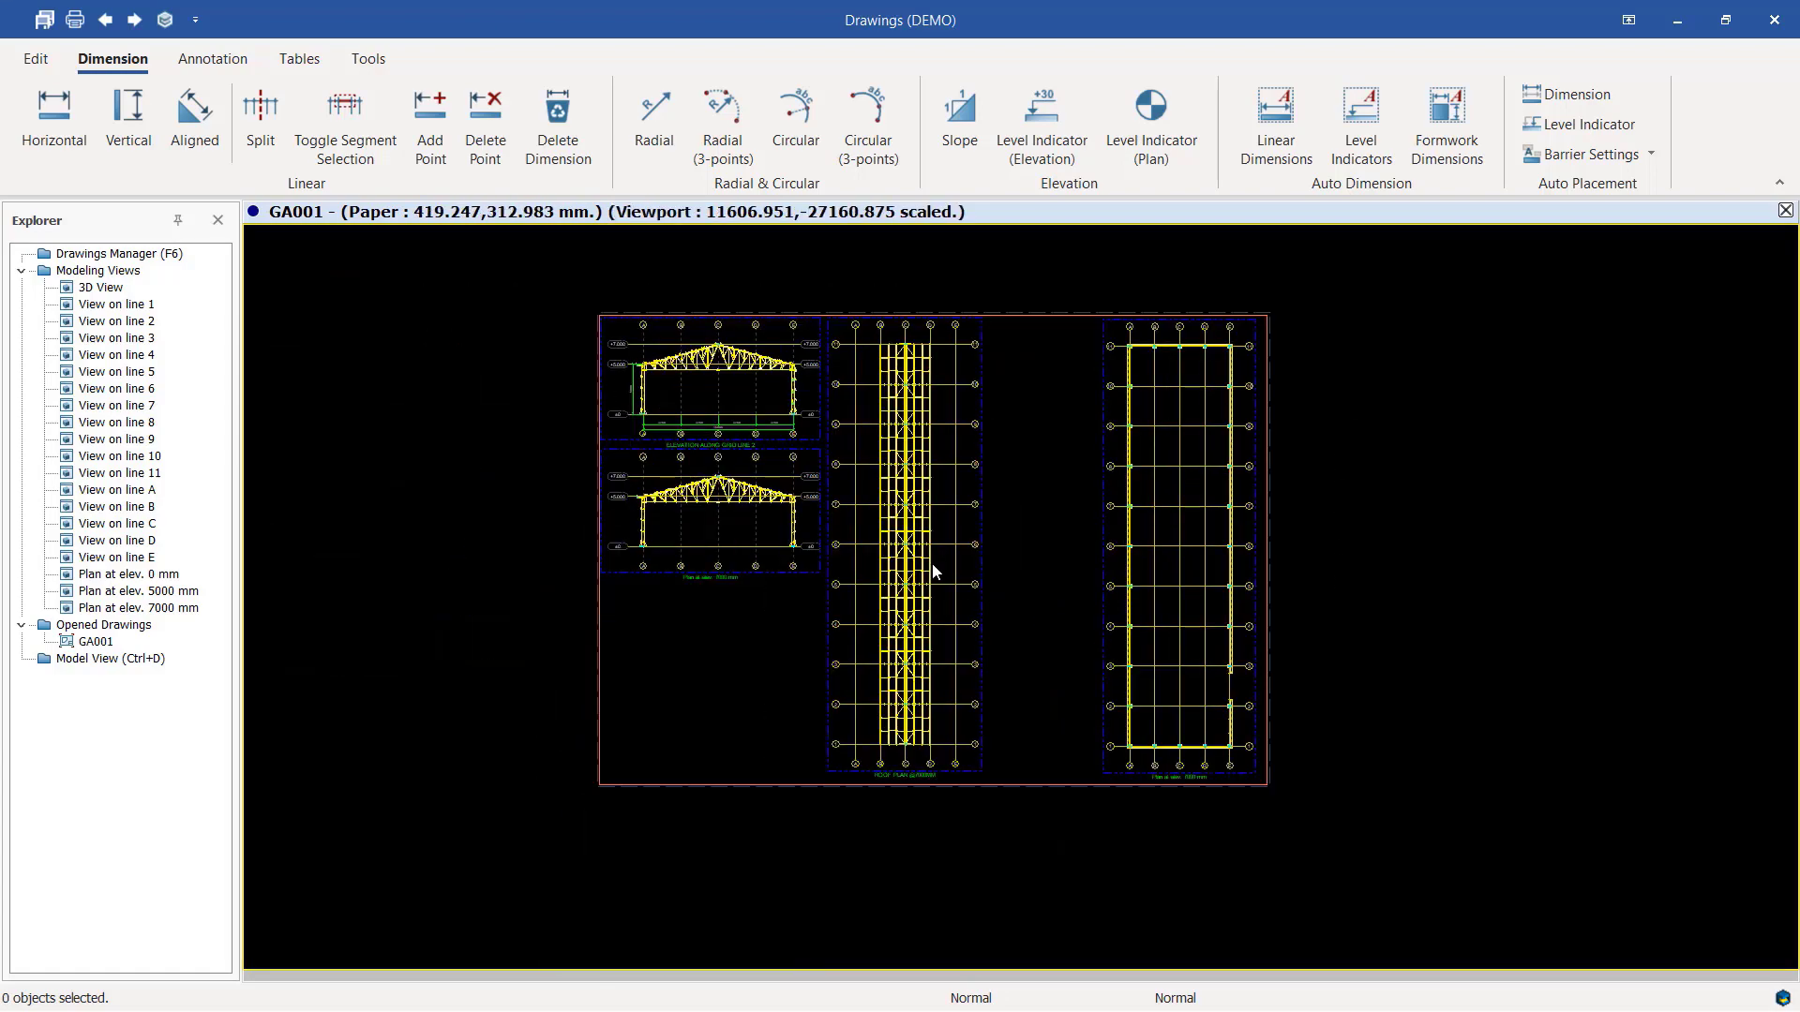
Add a vertical dimension between grid lines 11 and 10 on the roof plan, placed just inside the grid bubbles near line E.
scroll(932, 563, up, 3)
scroll(932, 562, down, 2)
scroll(1021, 313, up, 5)
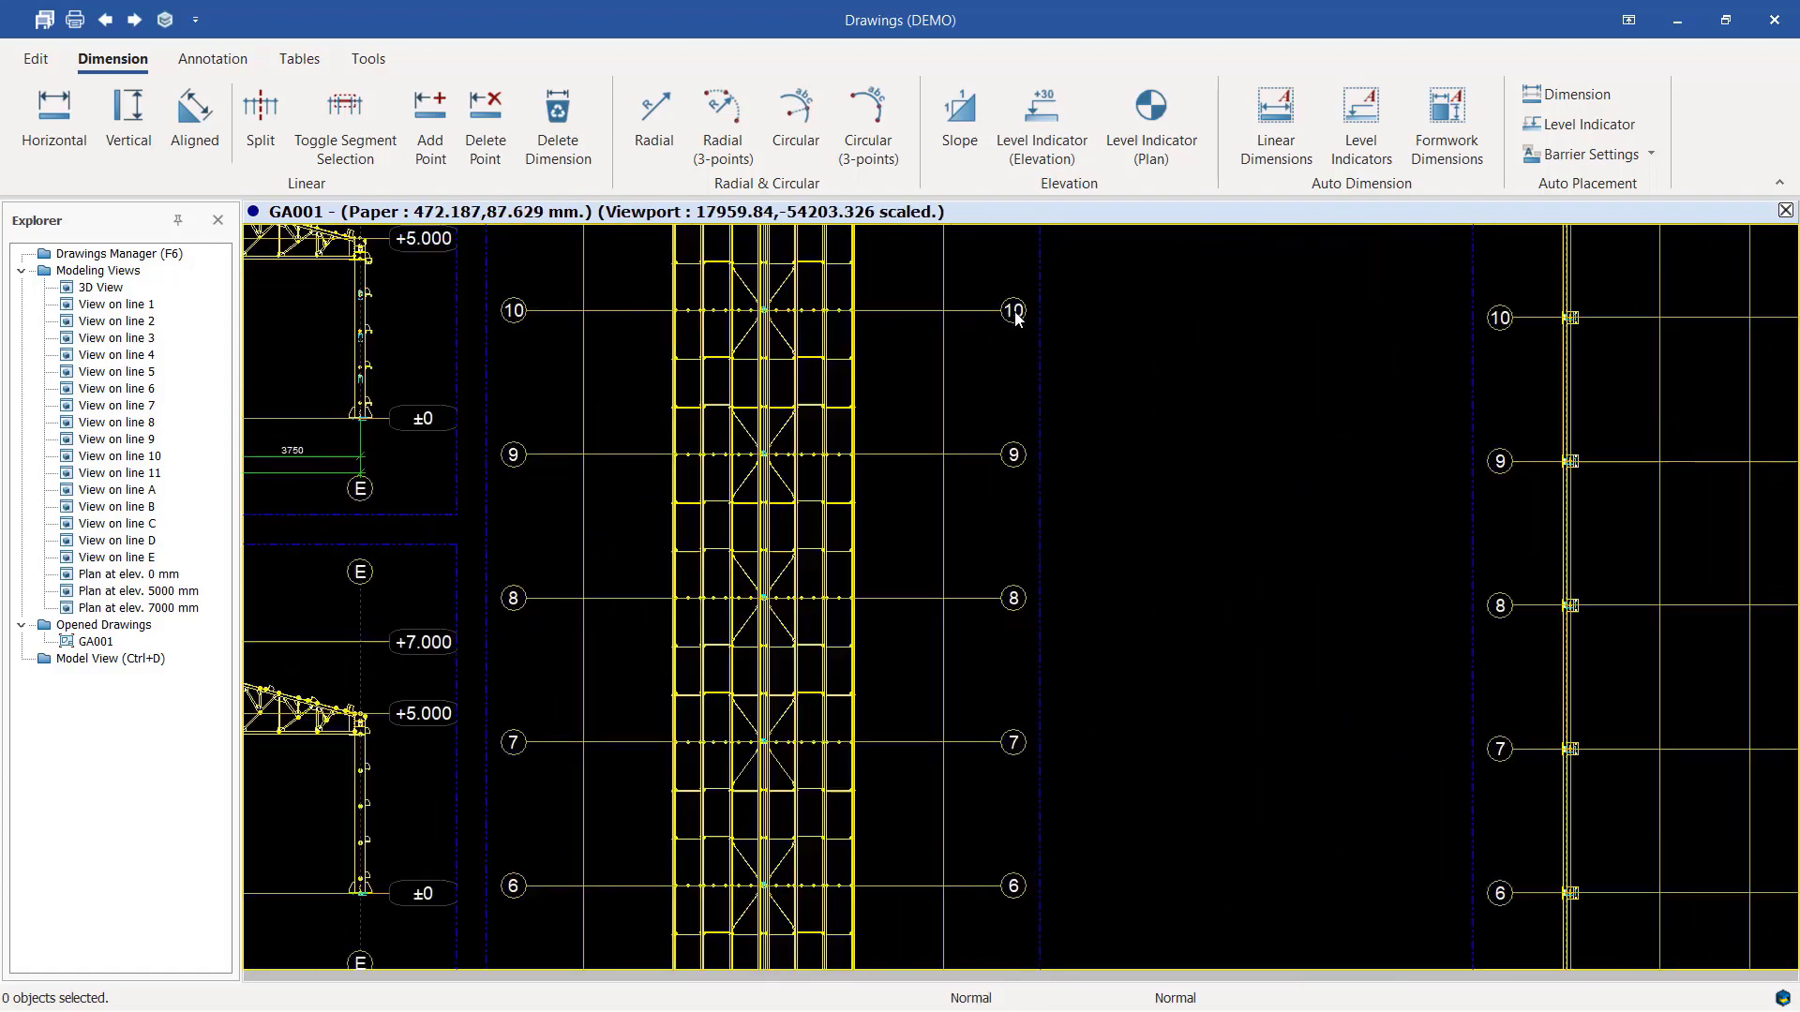
scroll(1065, 583, down, 3)
scroll(1009, 328, up, 3)
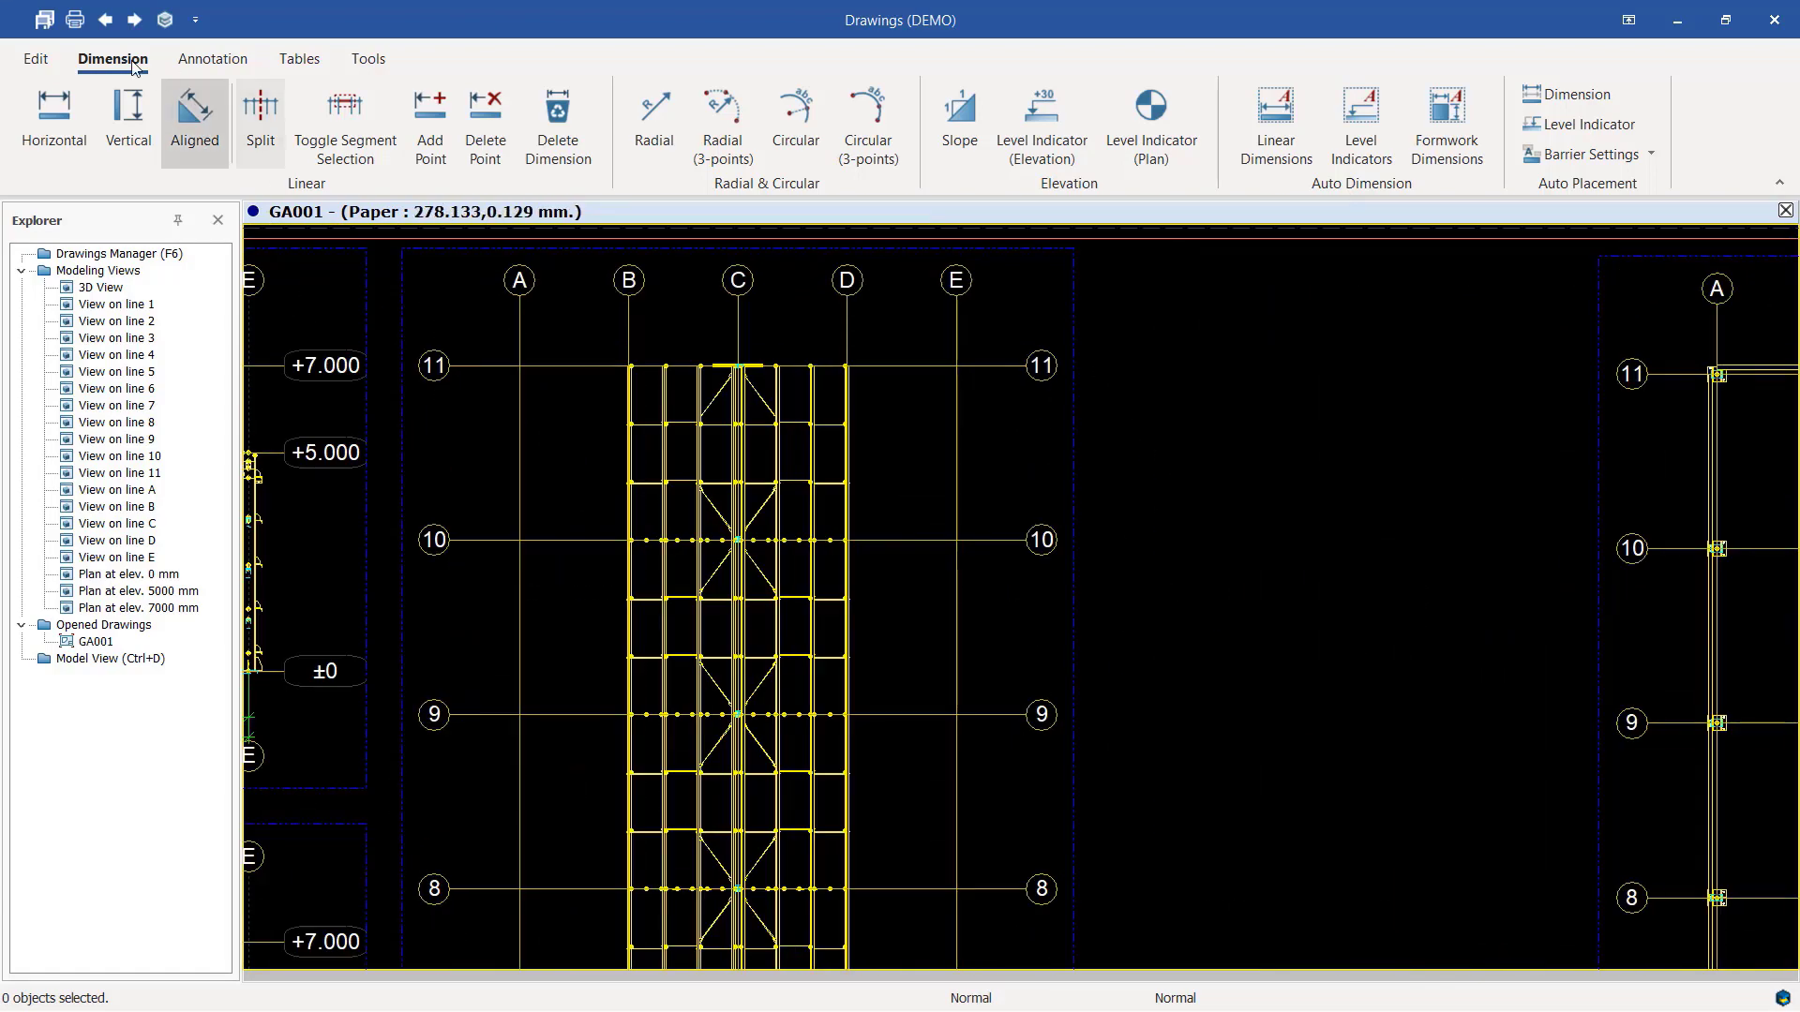
click(129, 117)
scroll(1106, 433, up, 2)
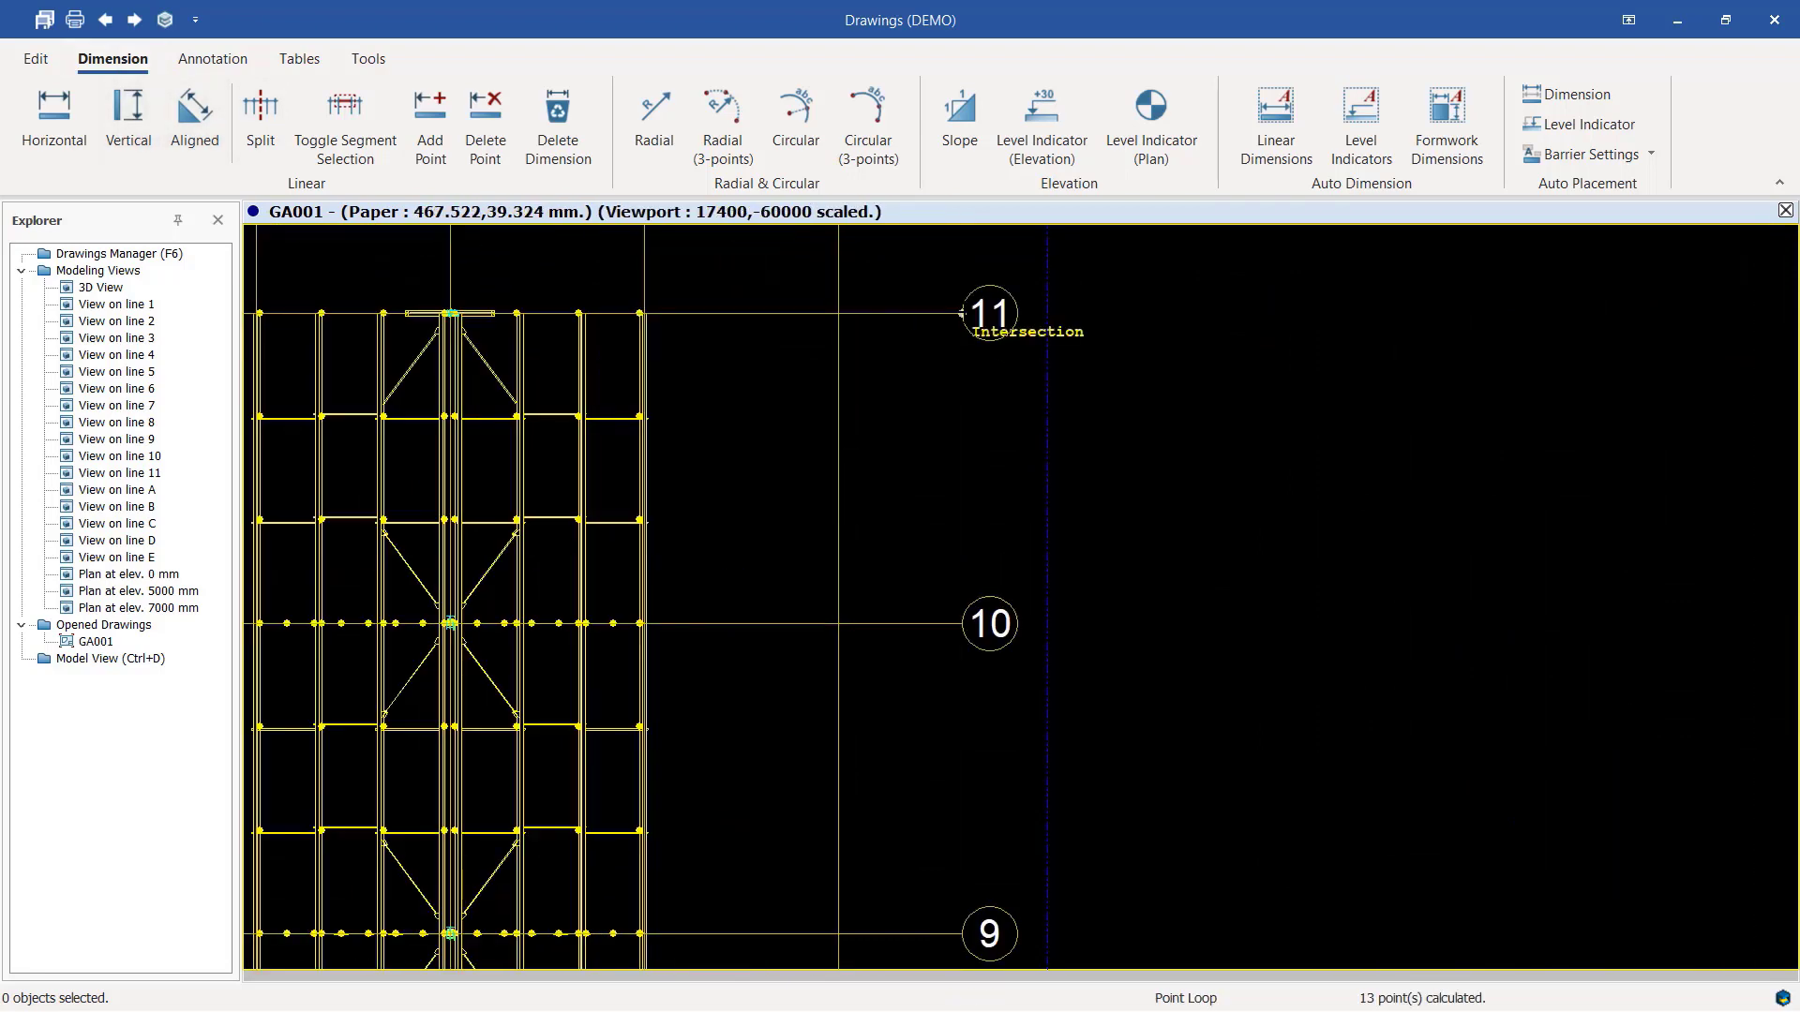
click(961, 312)
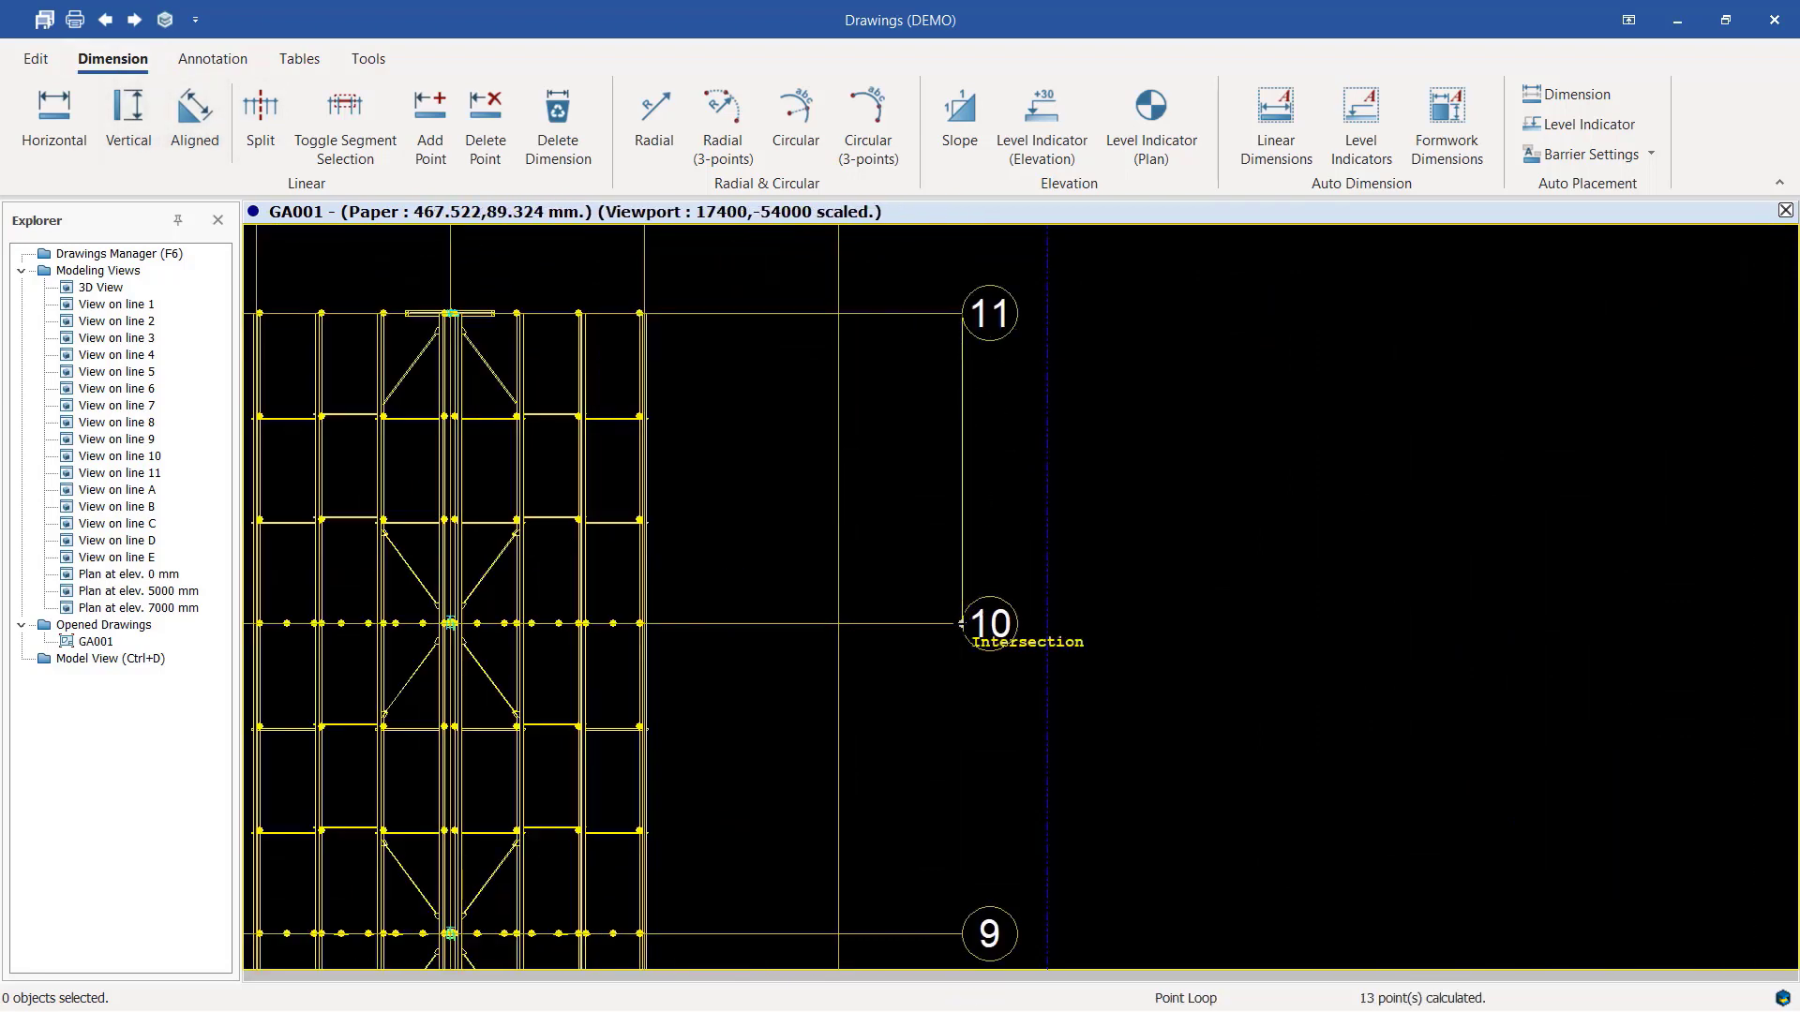
click(961, 624)
click(909, 543)
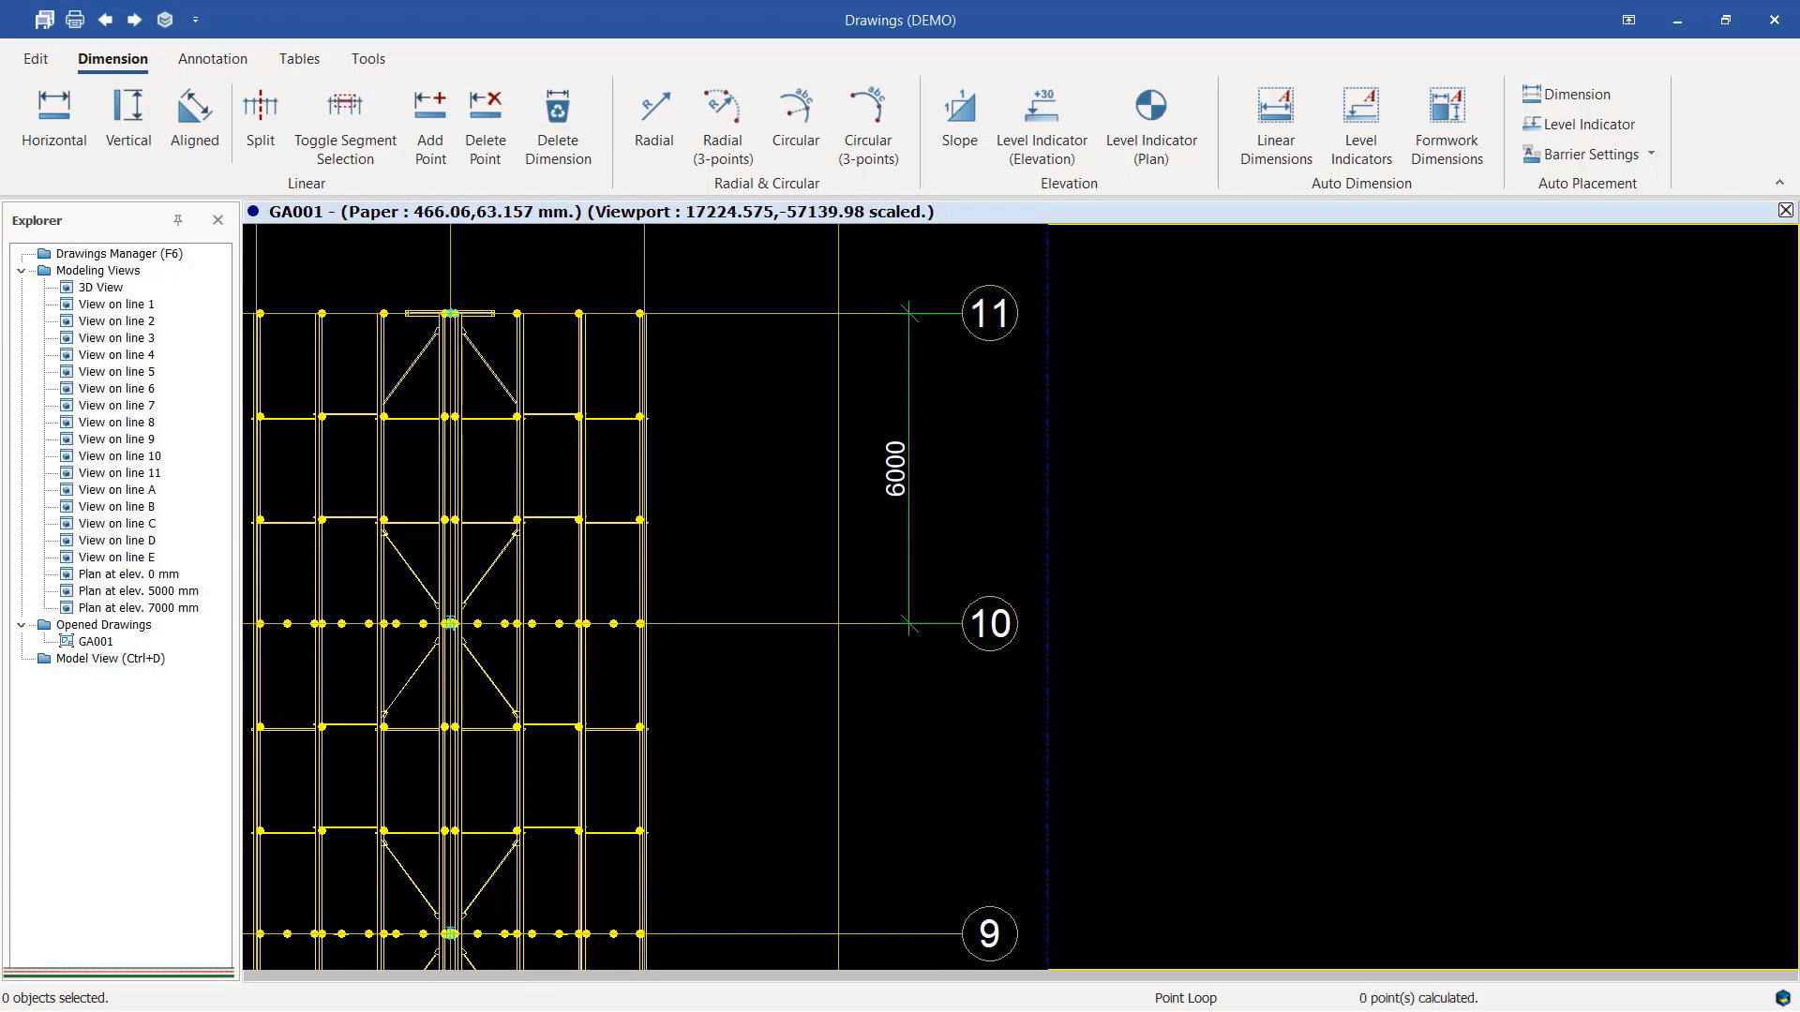
Add a vertical dimension between grid lines 10 and 9 on the roof plan, in line with the previous one, and end dimensioning.
scroll(962, 623, down, 2)
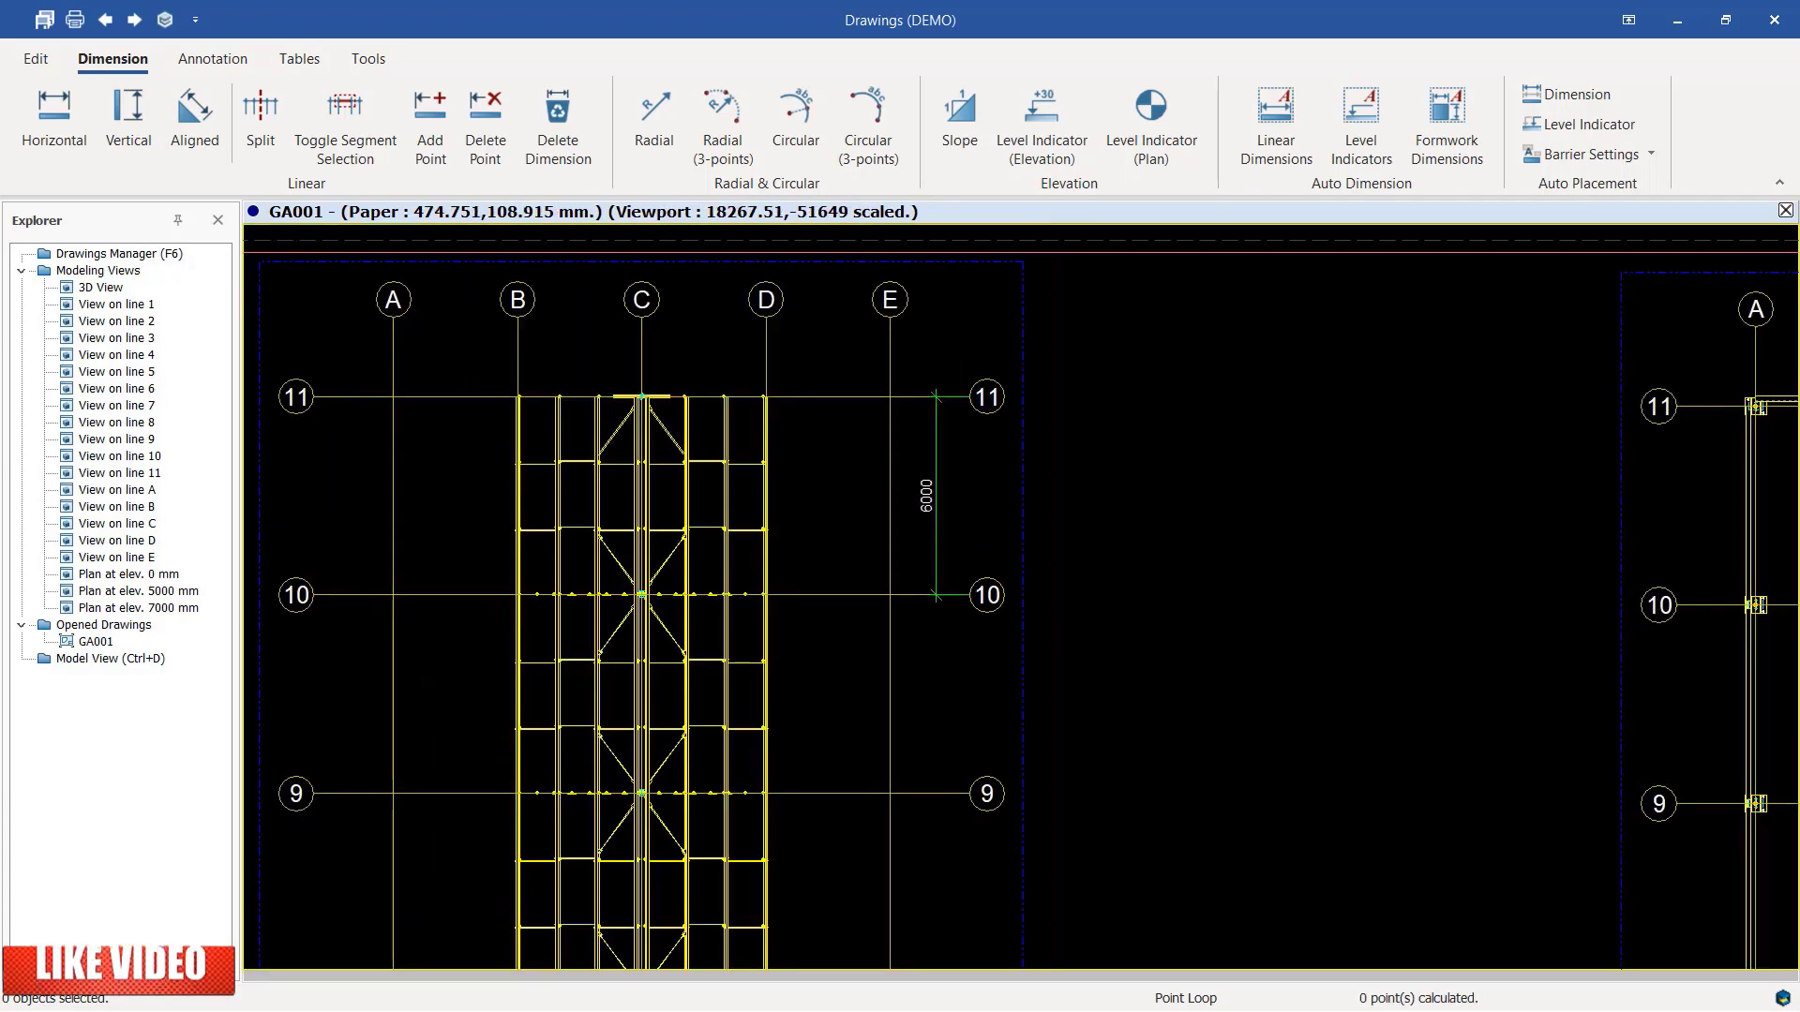
scroll(965, 732, up, 3)
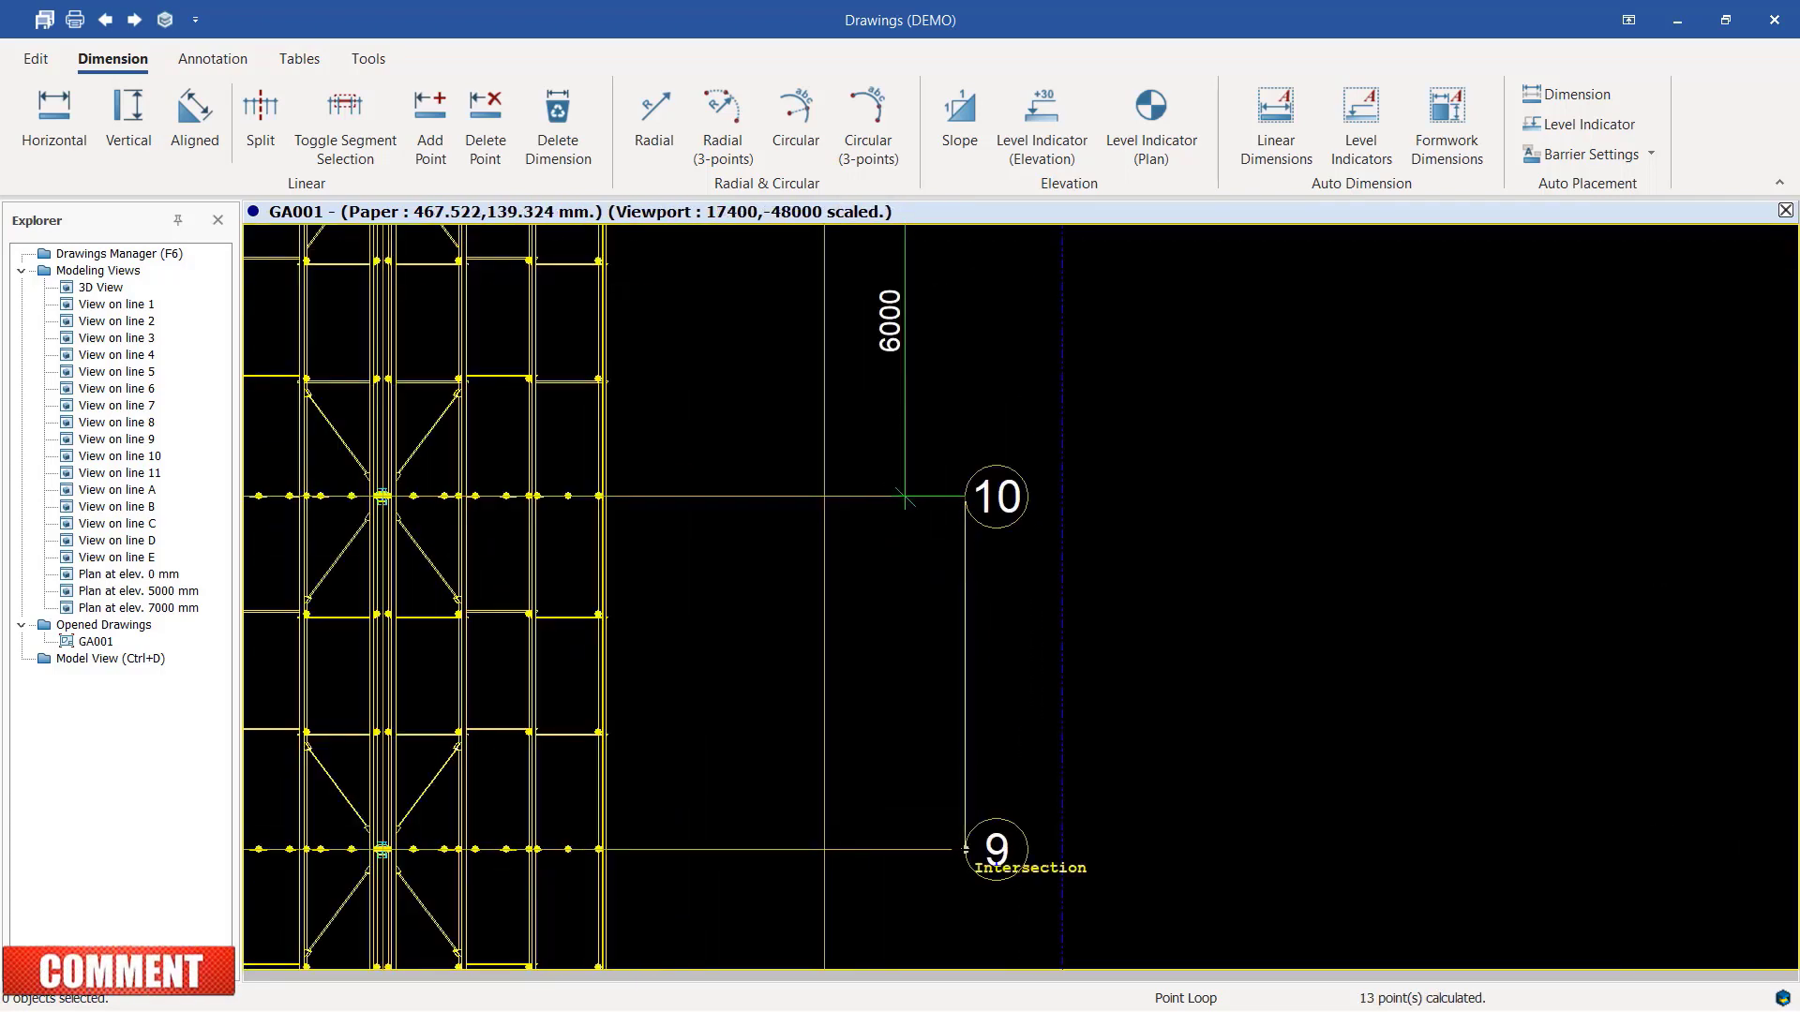
click(966, 849)
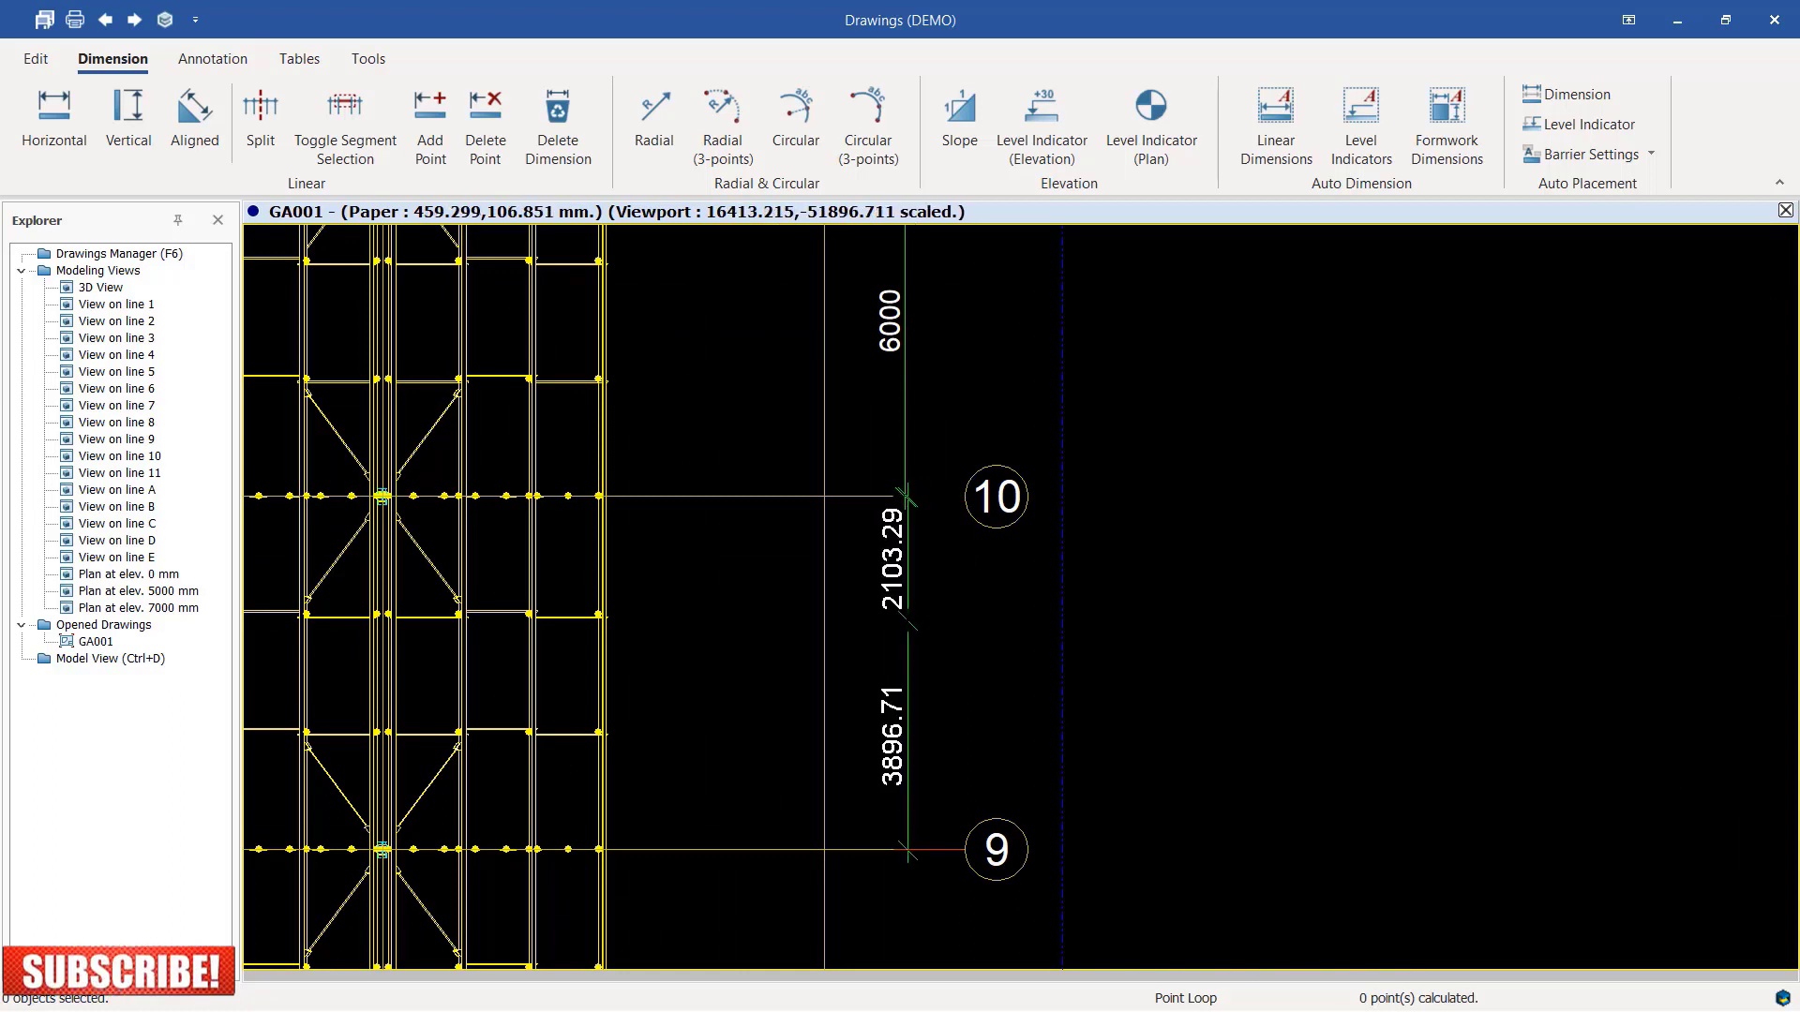
key(Escape)
right_click(1266, 440)
click(1311, 453)
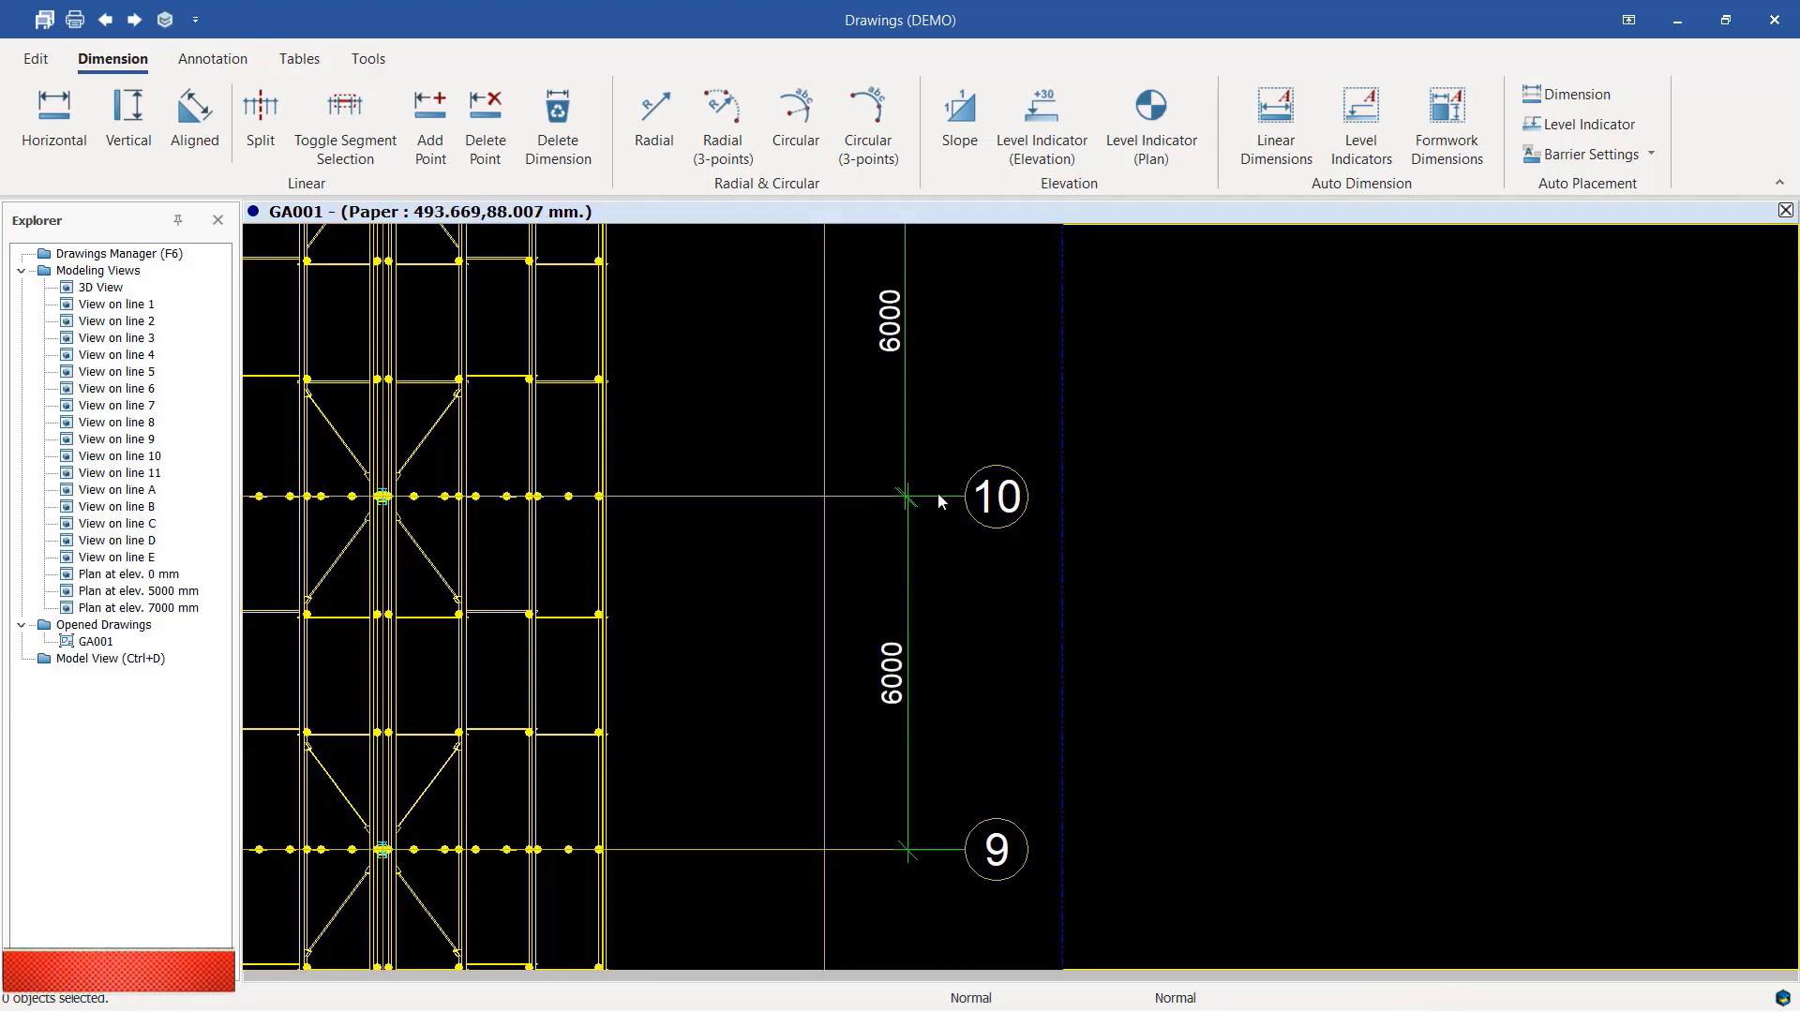
scroll(952, 437, down, 5)
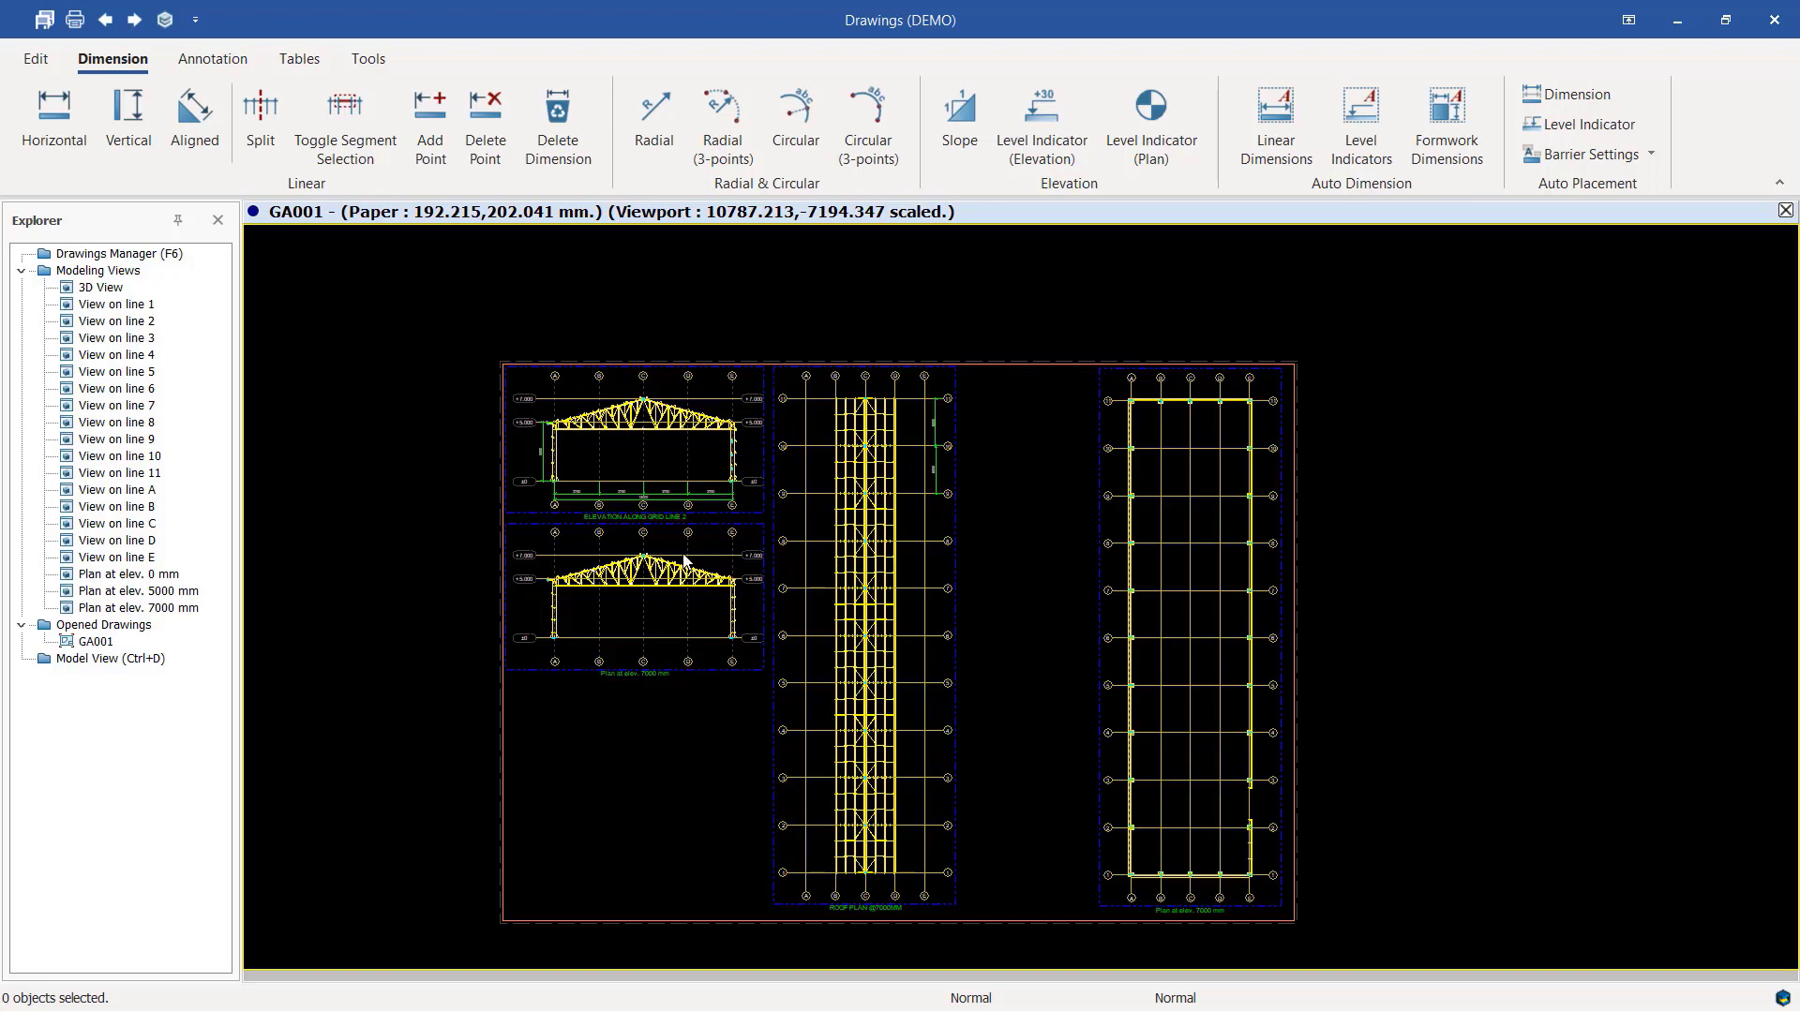
scroll(684, 560, up, 5)
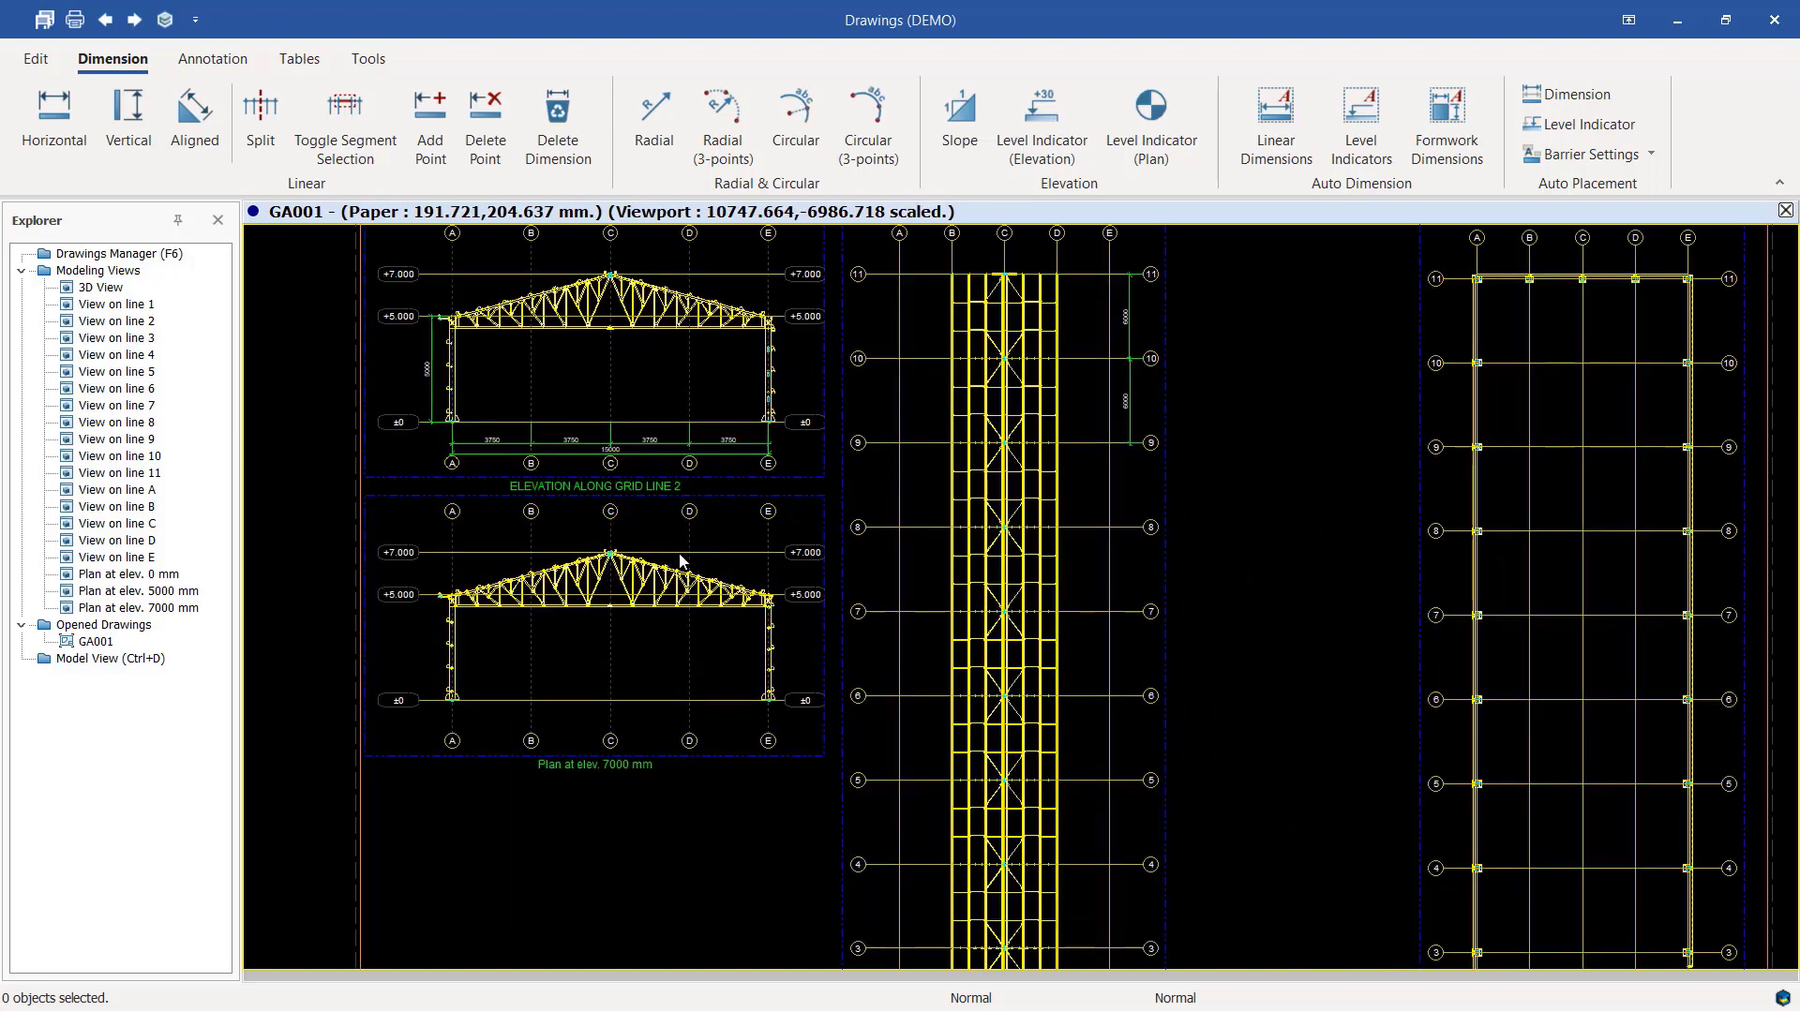